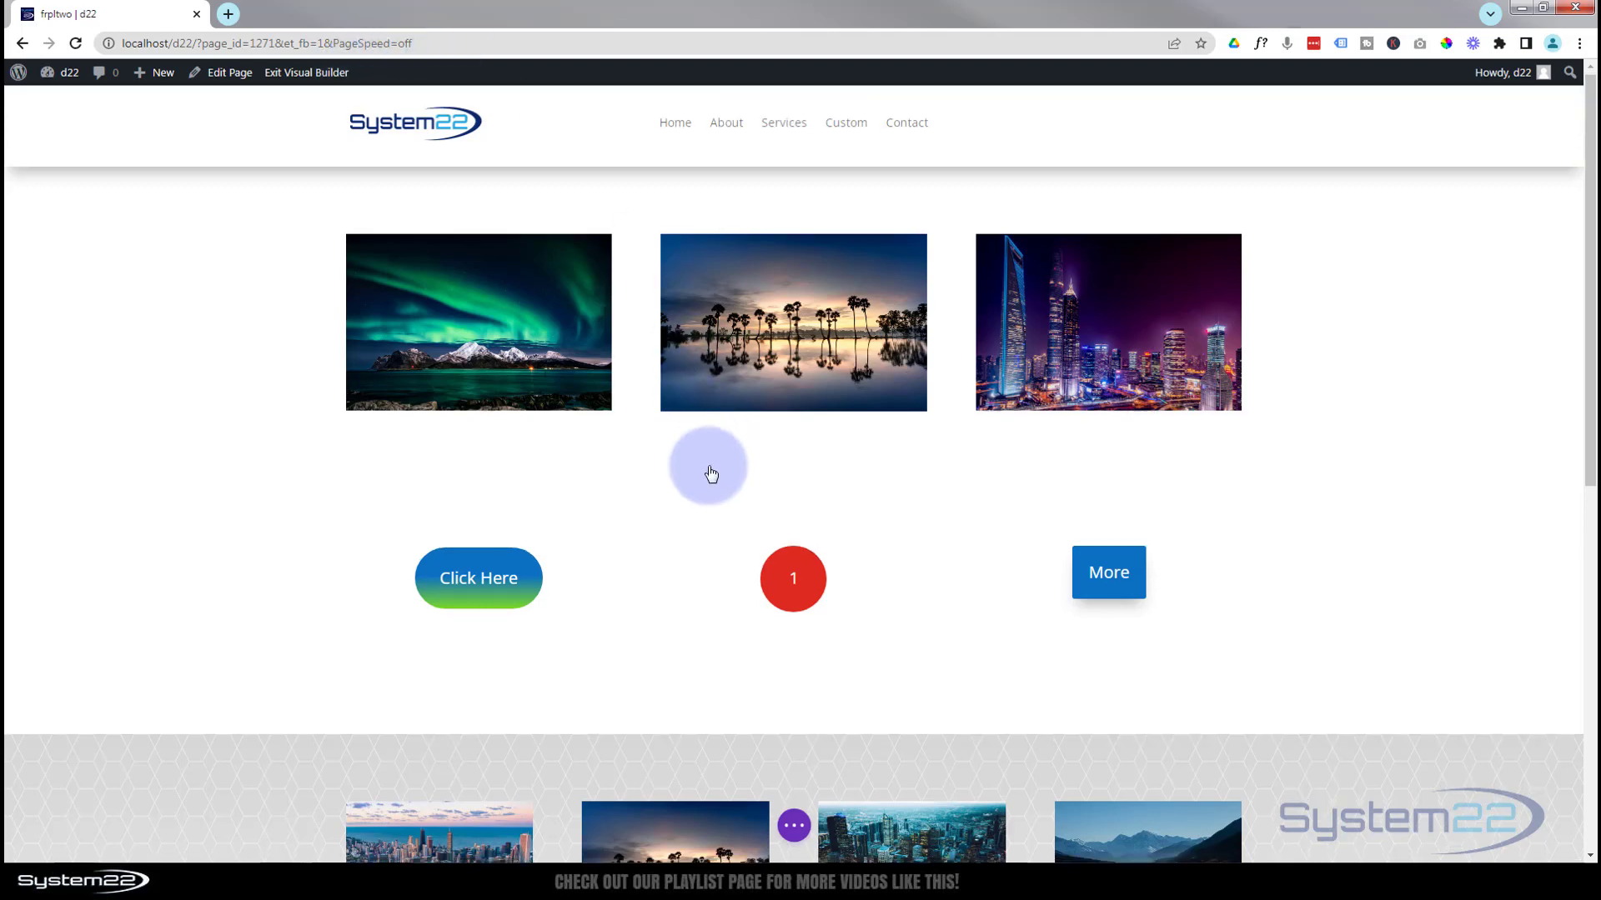
- Insert a three-column row below the existing row of buttons
{"action": "scroll", "coordinate": [708, 471], "scroll_direction": "down", "scroll_amount": 2}
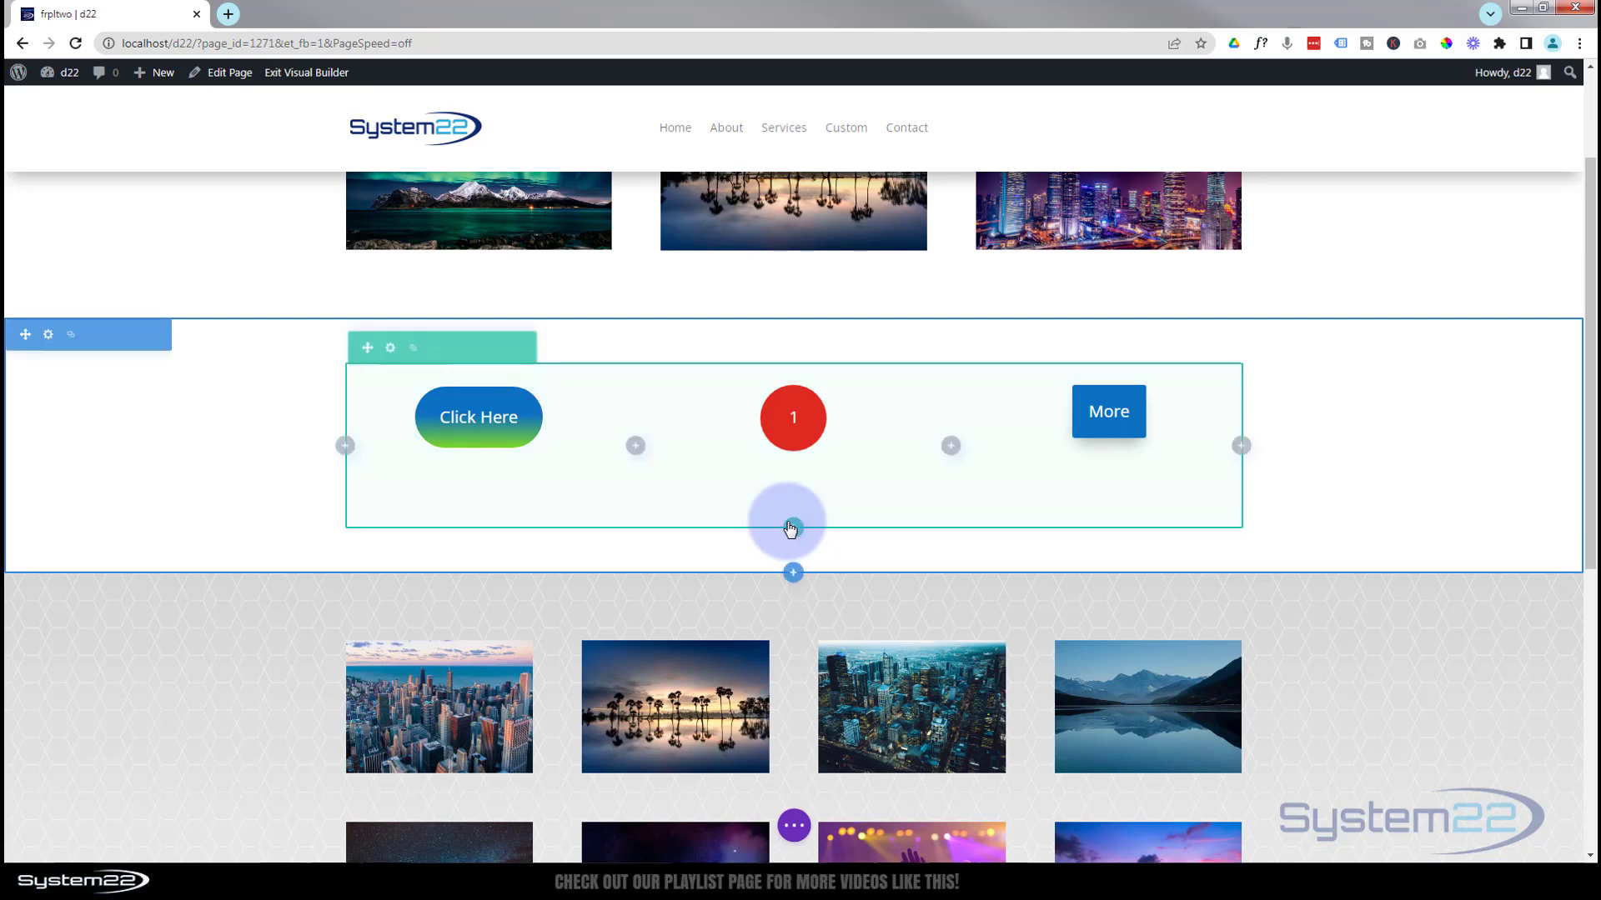
{"action": "left_click", "coordinate": [792, 529]}
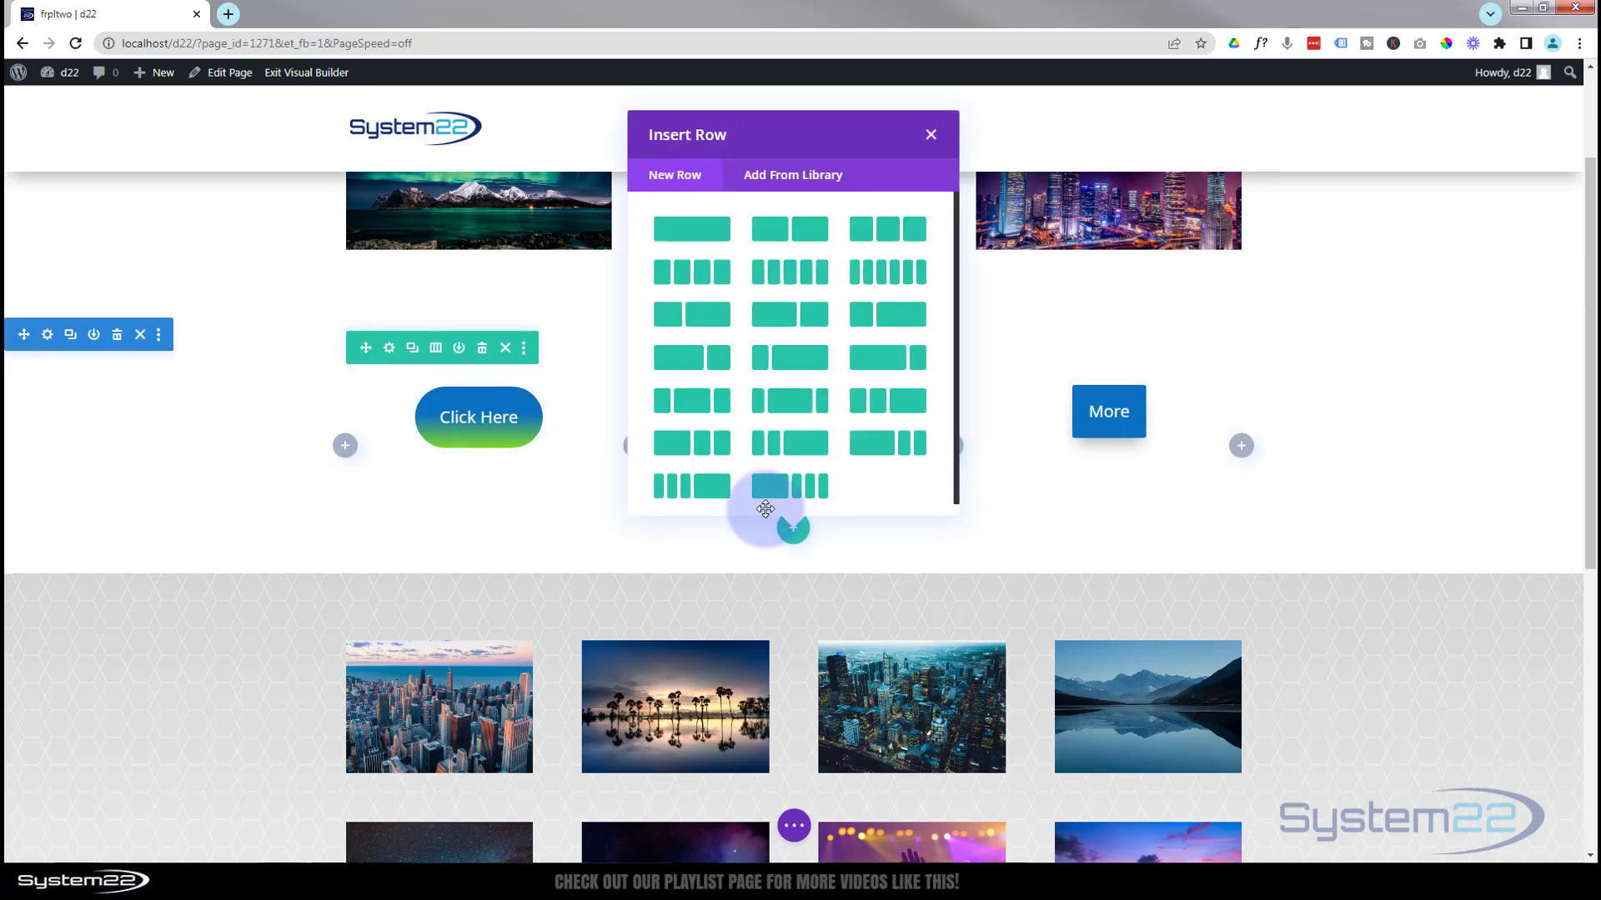
{"action": "left_click", "coordinate": [900, 234]}
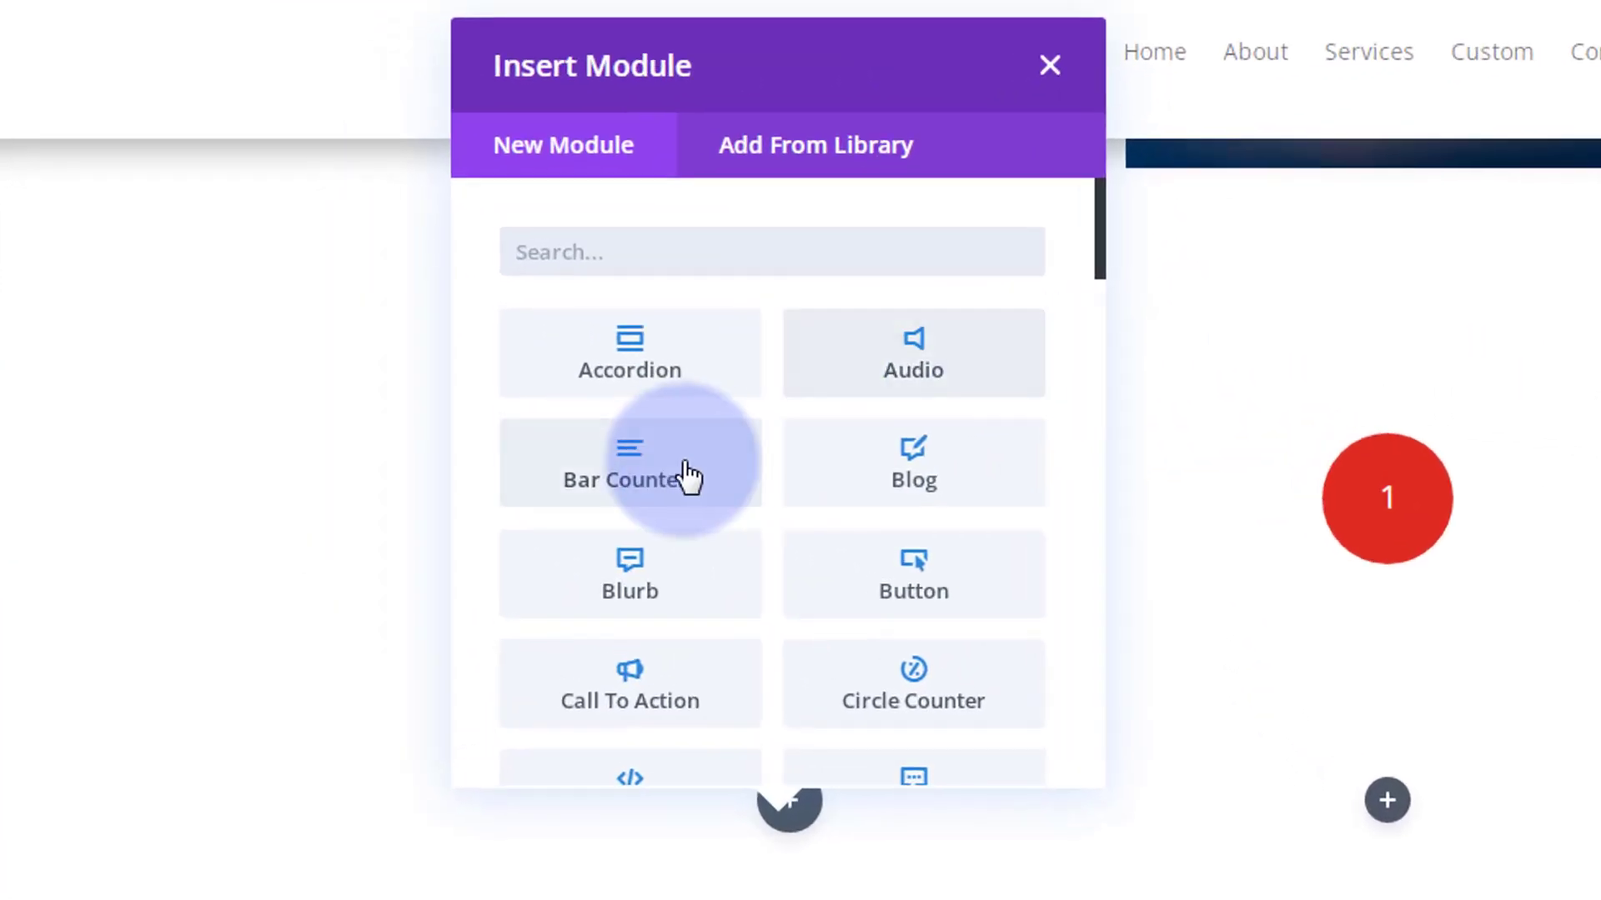
- Browse the available modules and add a Button module to the first column of the new row
{"action": "scroll", "coordinate": [677, 466], "scroll_direction": "down", "scroll_amount": 14}
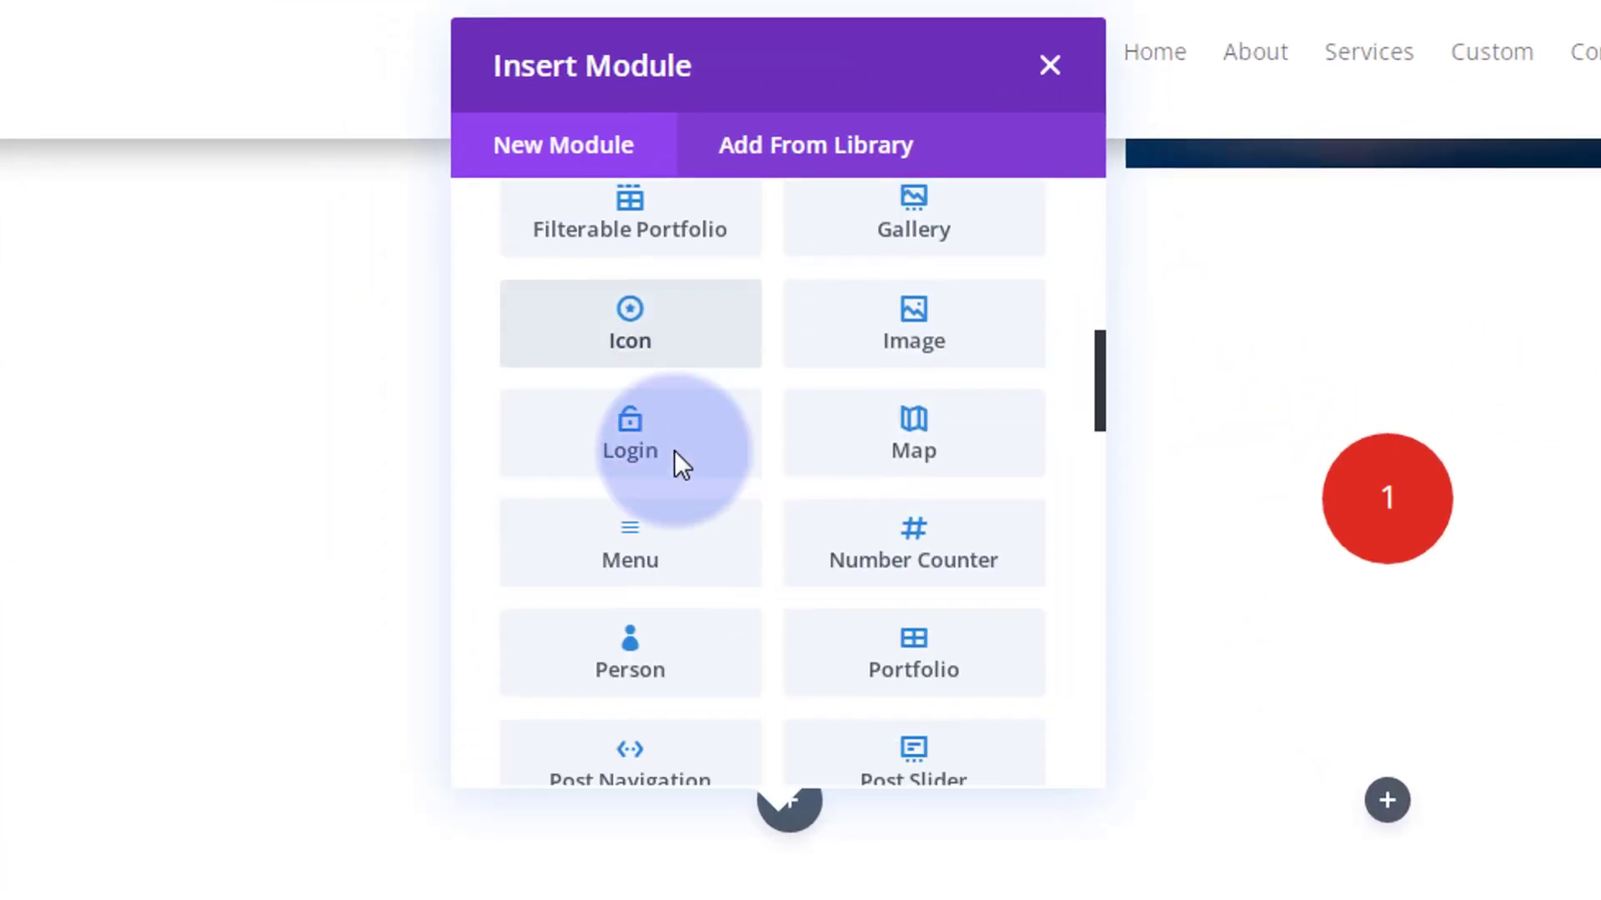
{"action": "scroll", "coordinate": [677, 465], "scroll_direction": "down", "scroll_amount": 7}
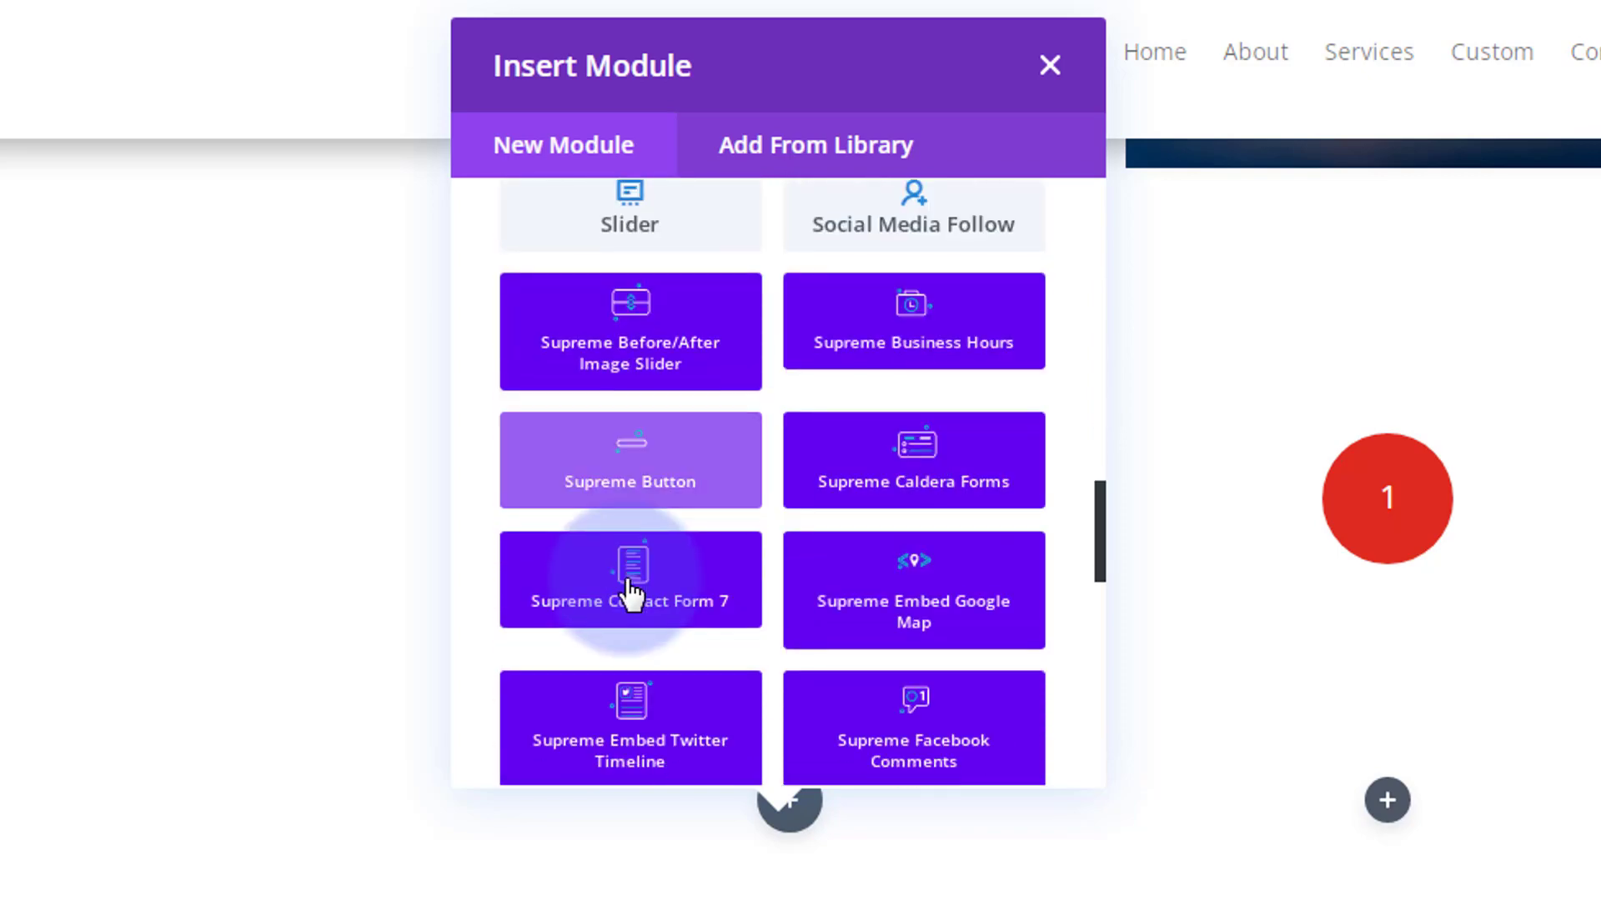
{"action": "scroll", "coordinate": [631, 594], "scroll_direction": "down", "scroll_amount": 10}
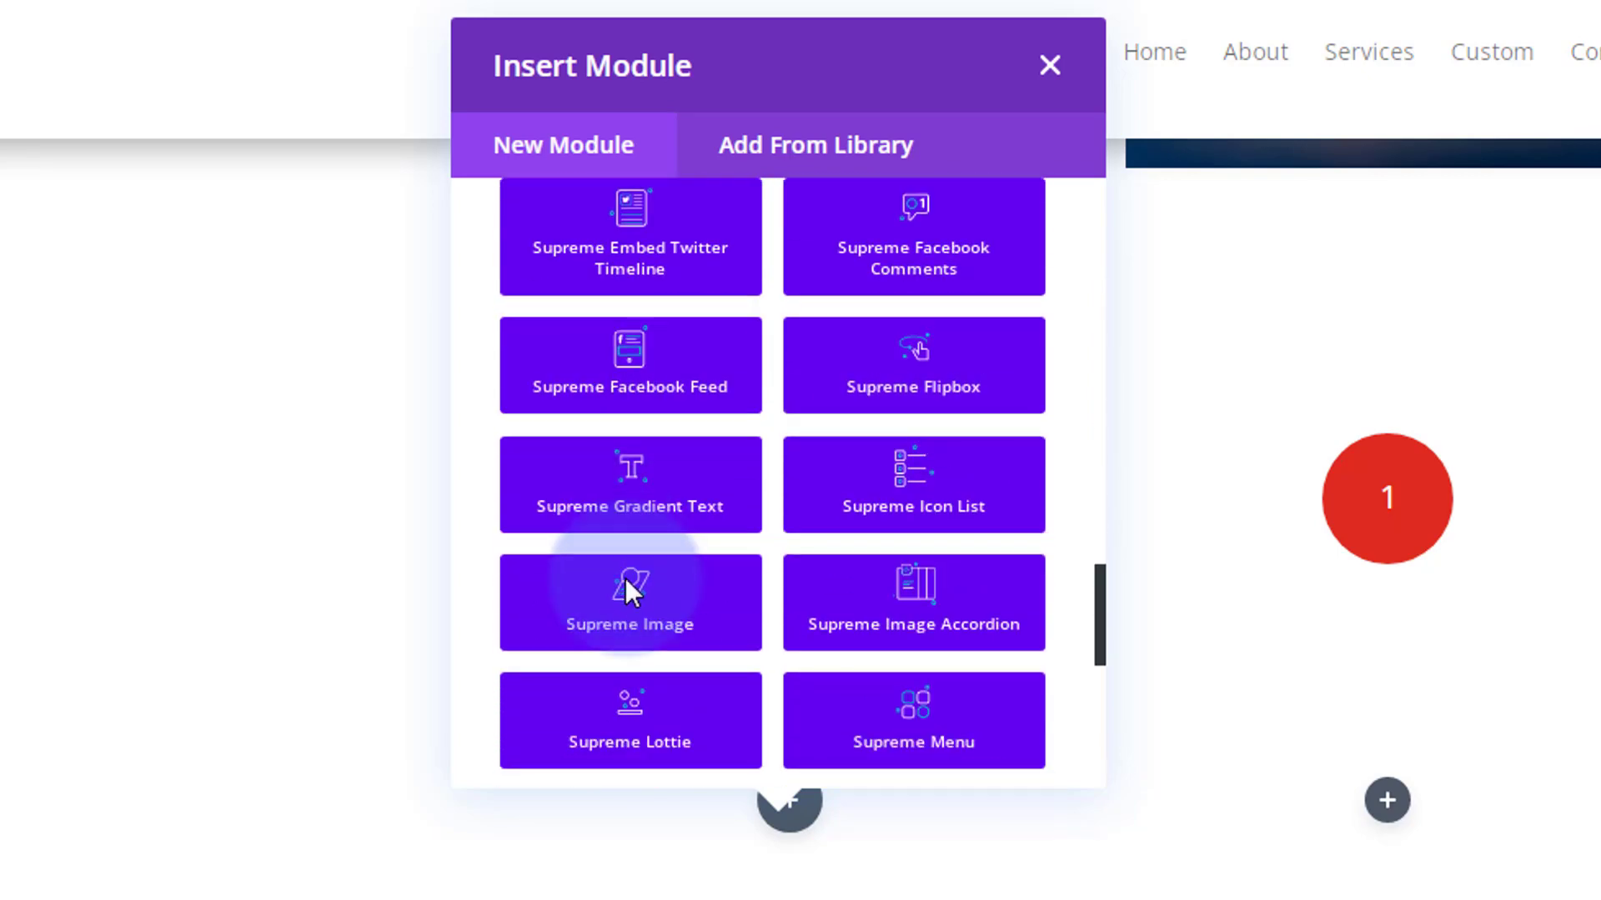
{"action": "scroll", "coordinate": [631, 594], "scroll_direction": "down", "scroll_amount": 1}
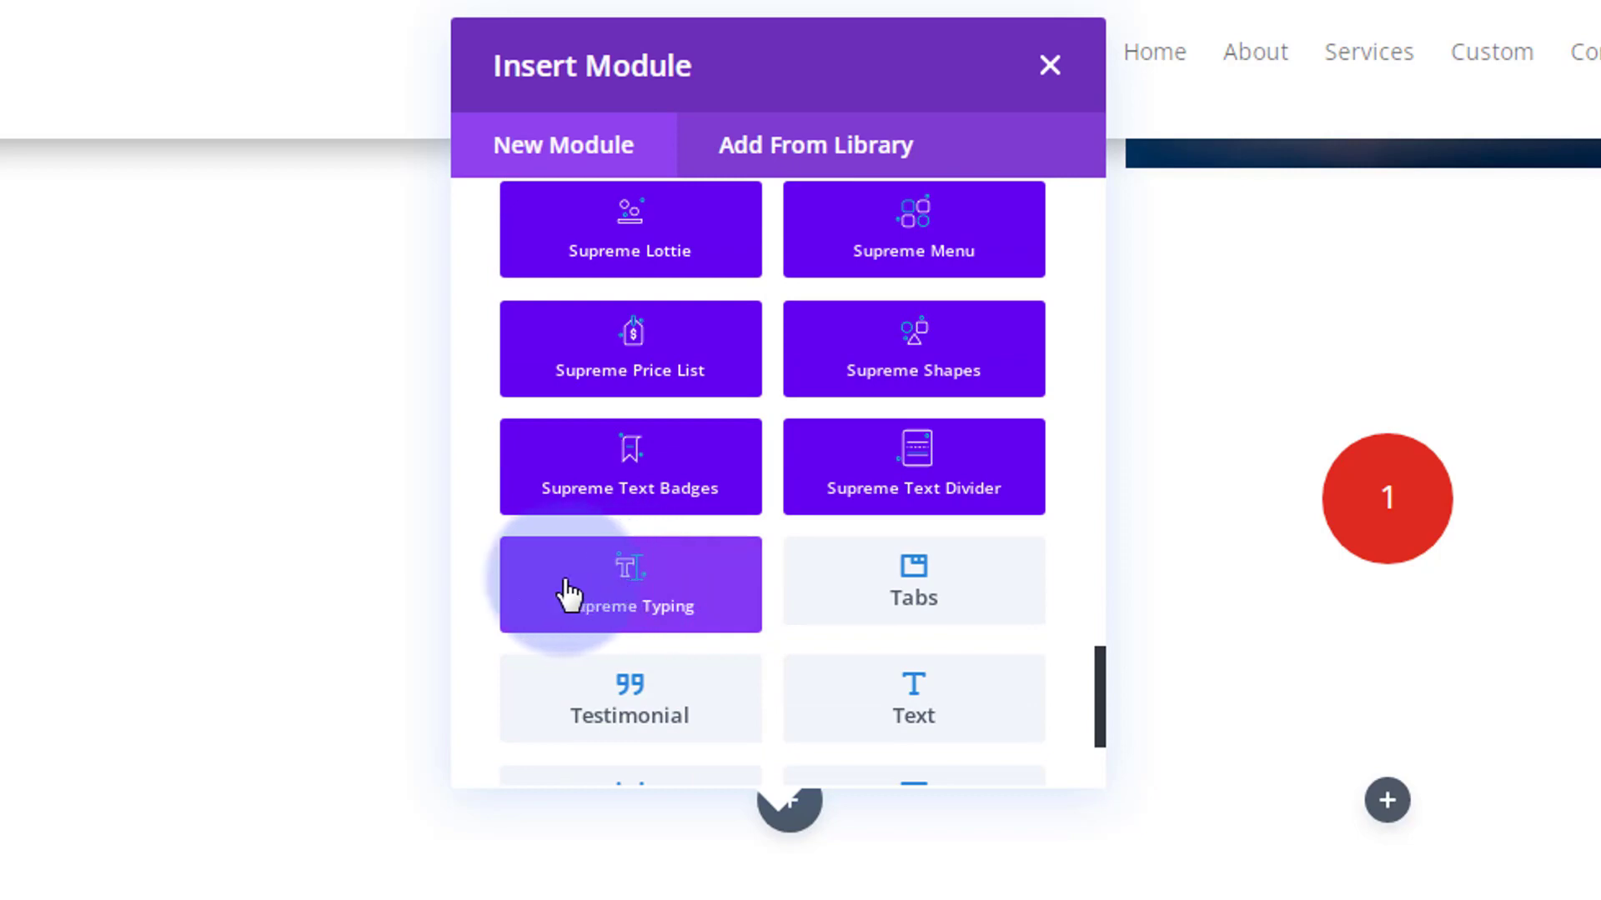
{"action": "scroll", "coordinate": [909, 717], "scroll_direction": "down", "scroll_amount": 2}
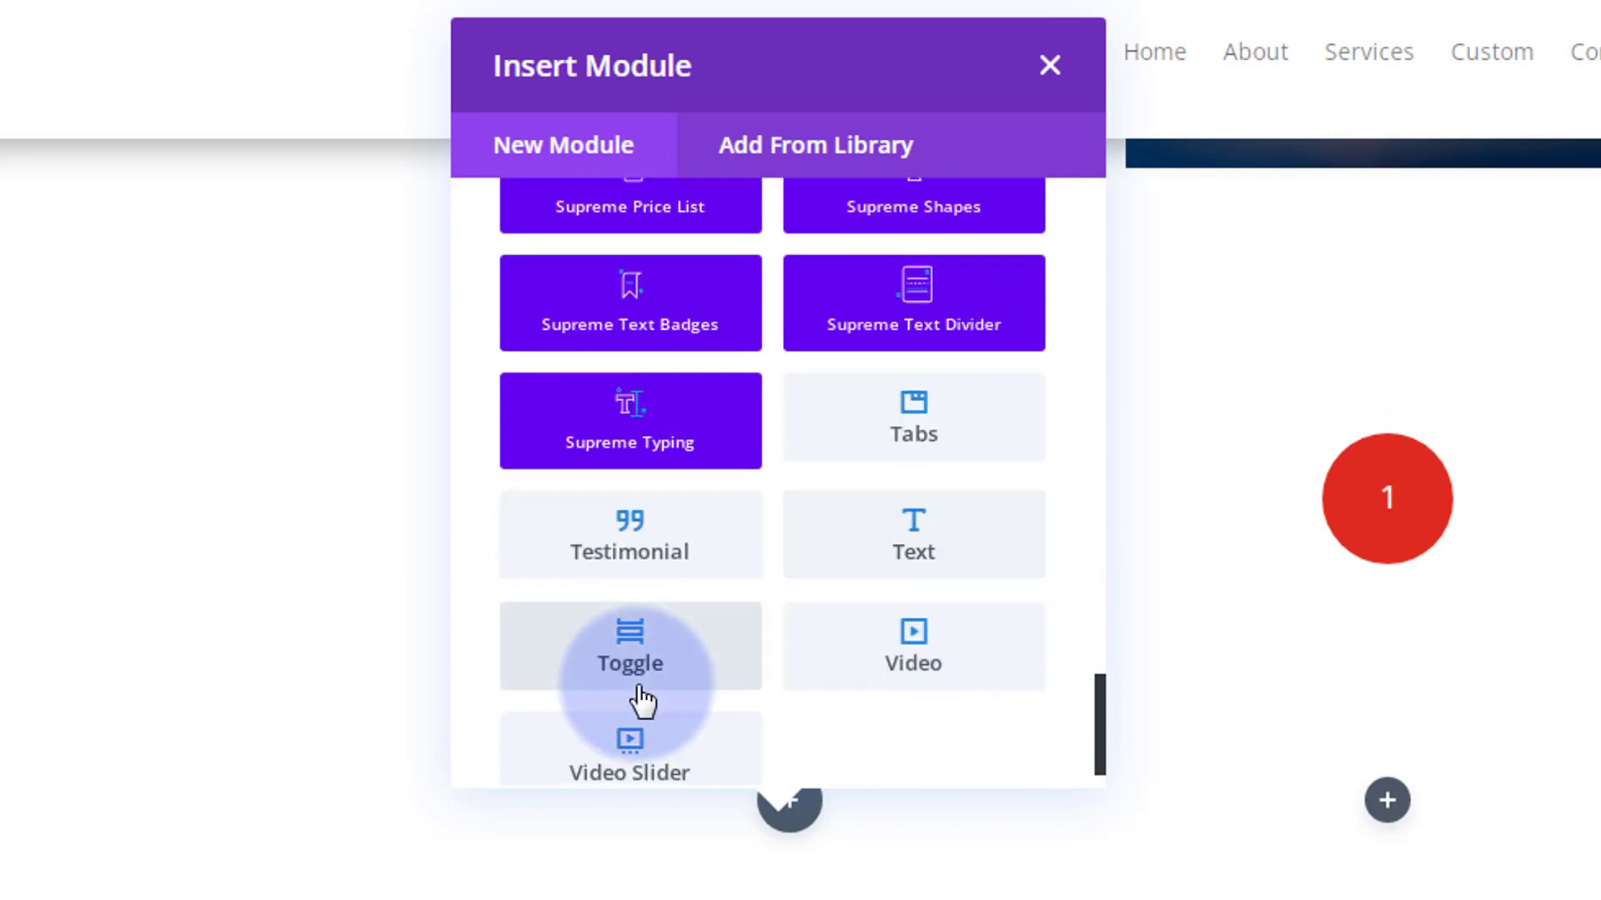
{"action": "scroll", "coordinate": [638, 704], "scroll_direction": "down", "scroll_amount": 1}
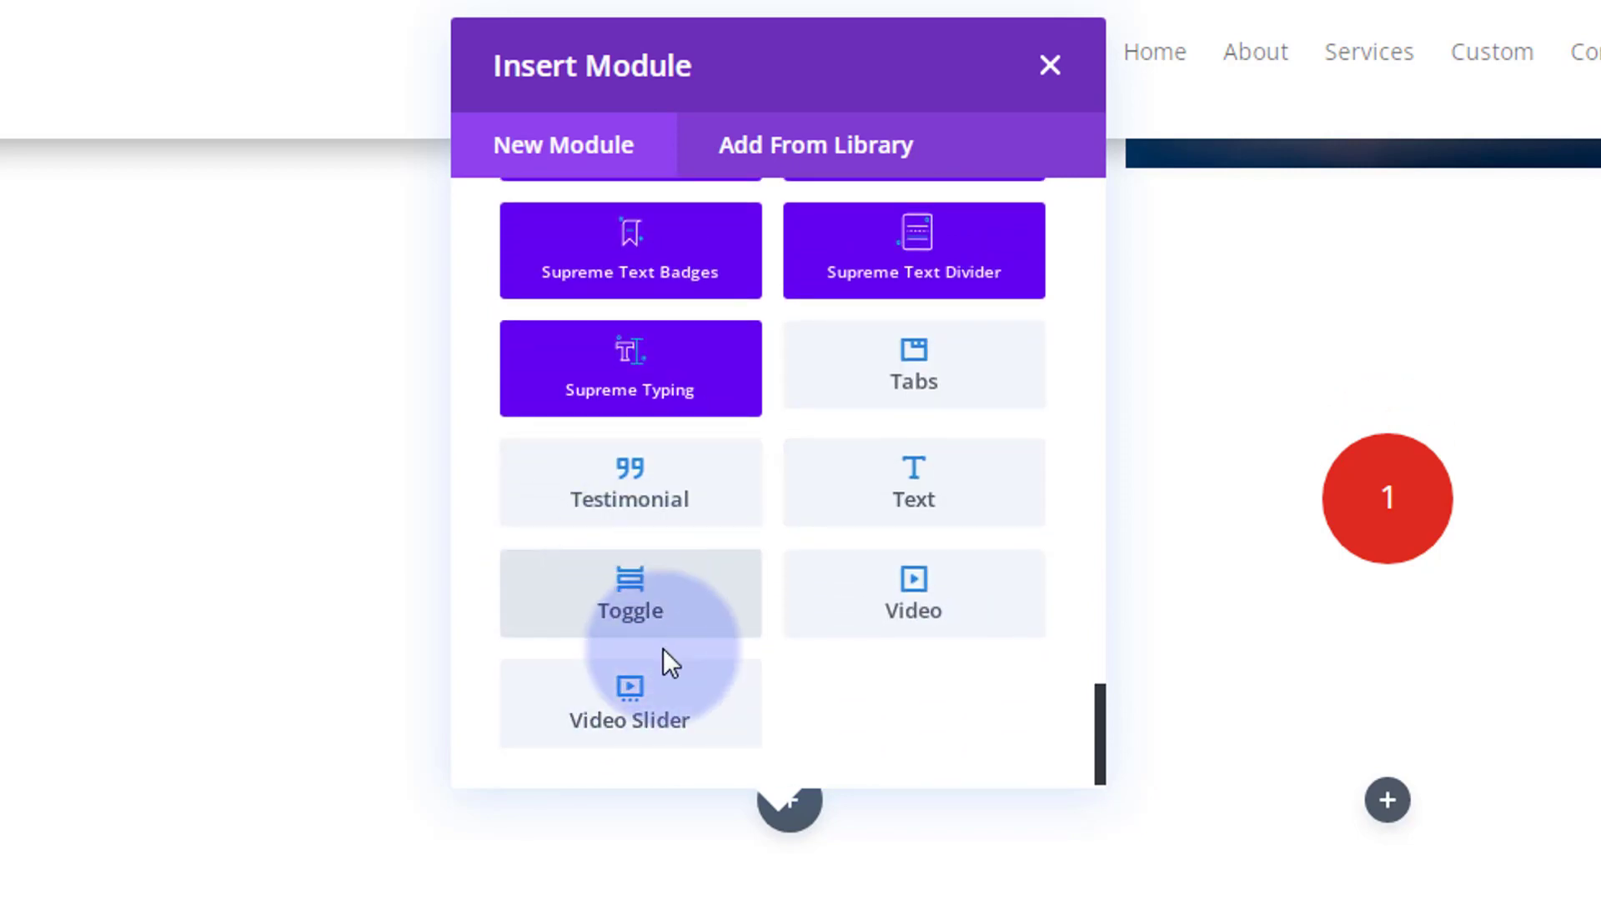
{"action": "scroll", "coordinate": [810, 713], "scroll_direction": "up", "scroll_amount": 2}
{"action": "scroll", "coordinate": [812, 715], "scroll_direction": "up", "scroll_amount": 15}
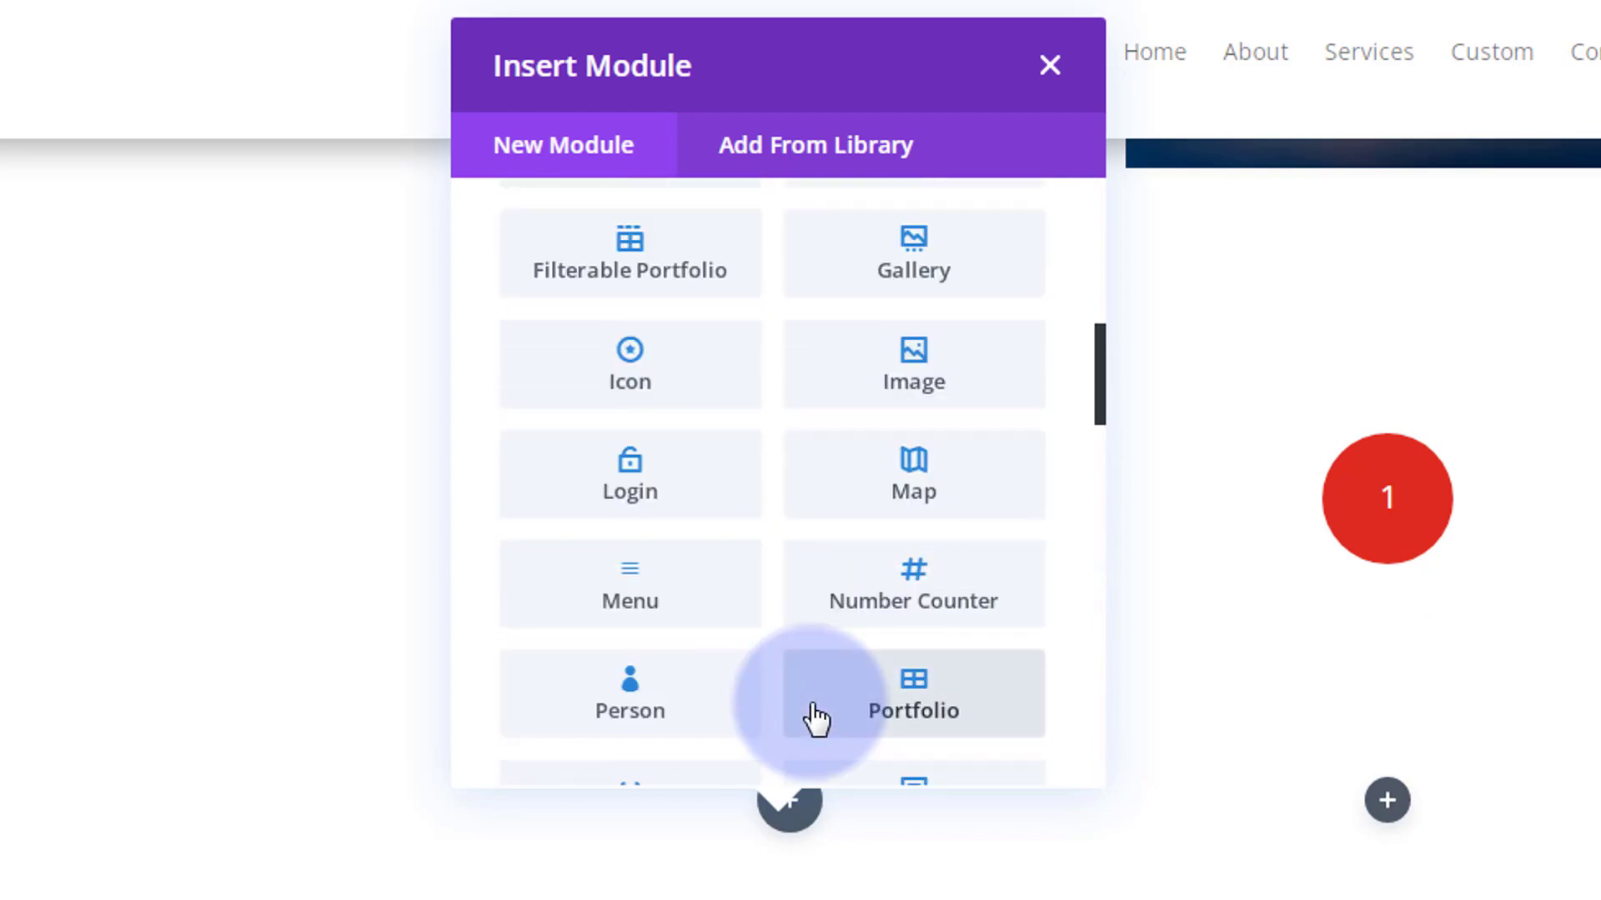
{"action": "scroll", "coordinate": [815, 719], "scroll_direction": "up", "scroll_amount": 6}
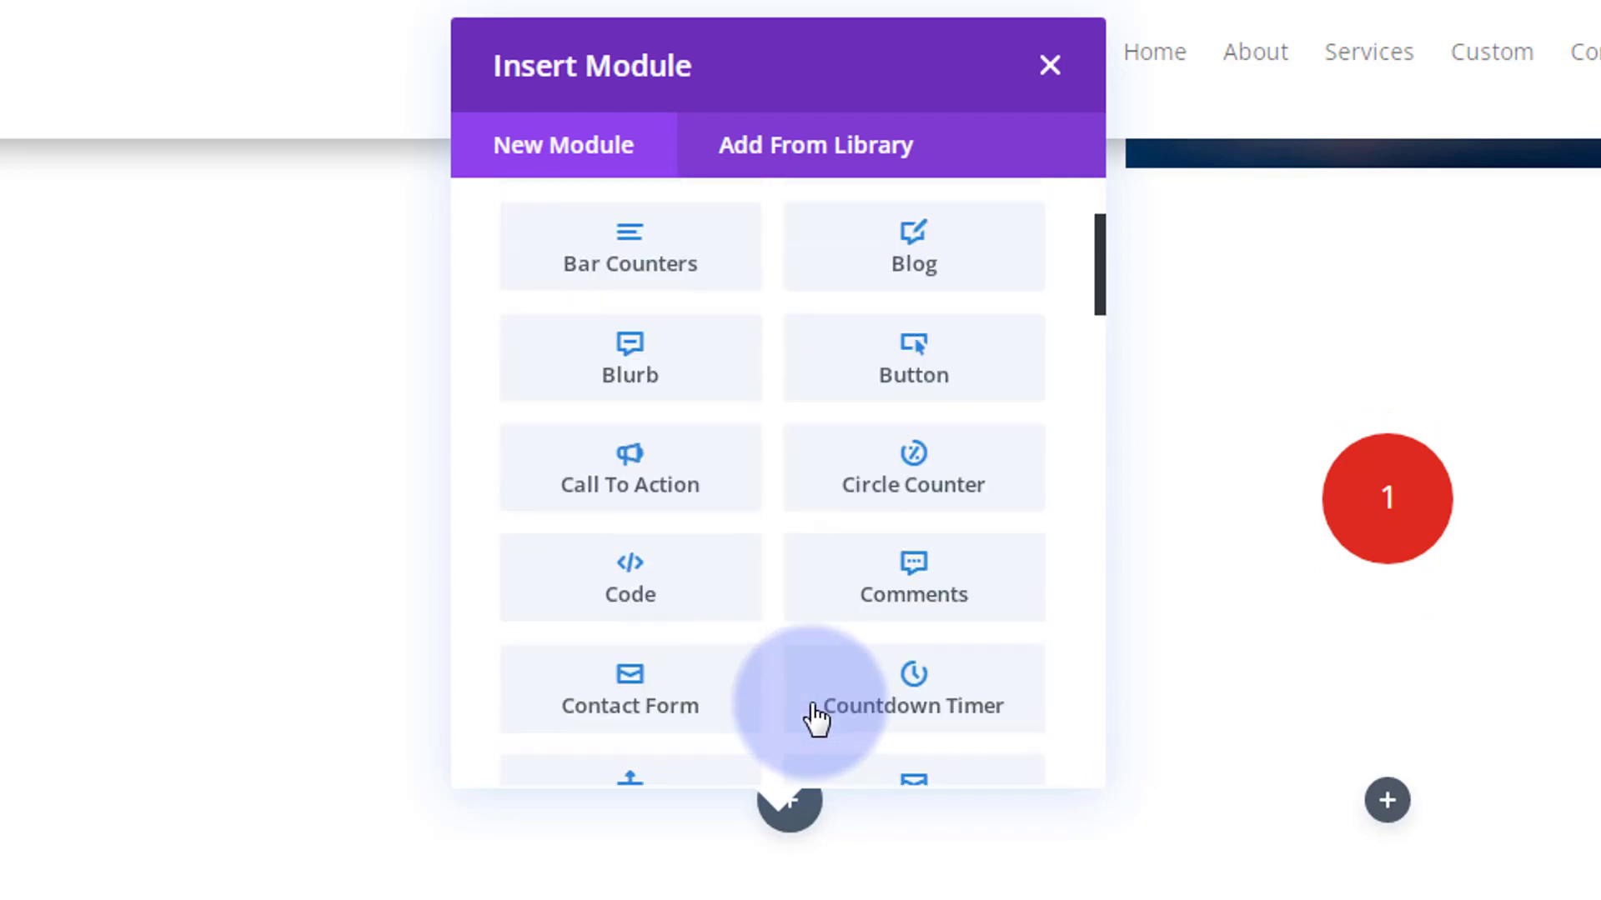
{"action": "scroll", "coordinate": [815, 718], "scroll_direction": "up", "scroll_amount": 3}
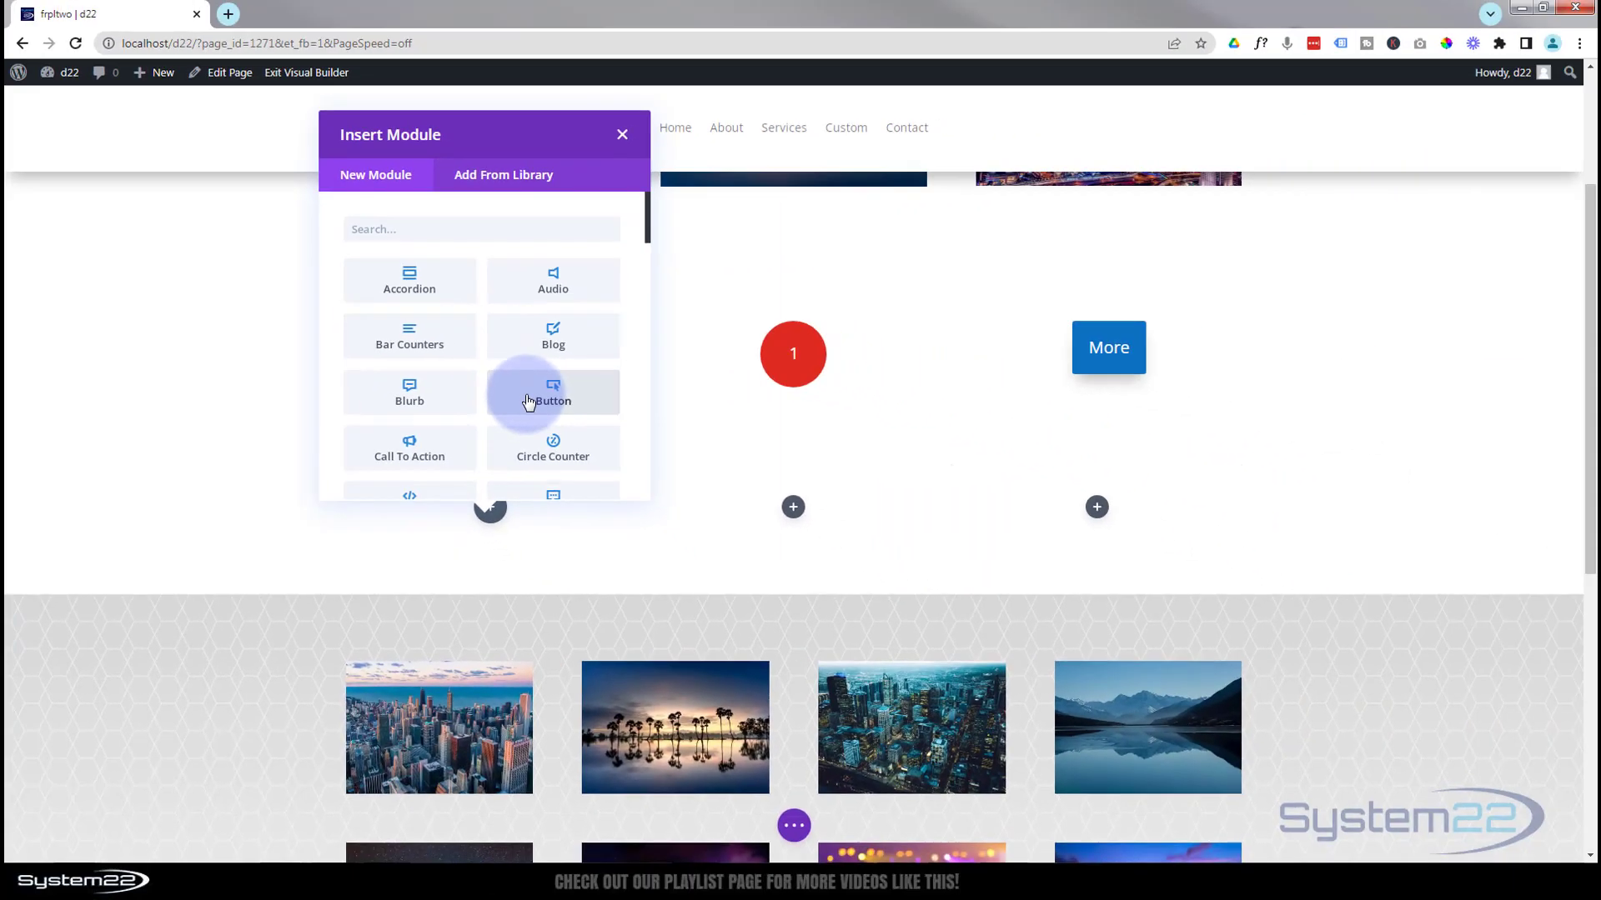
{"action": "left_click", "coordinate": [527, 401]}
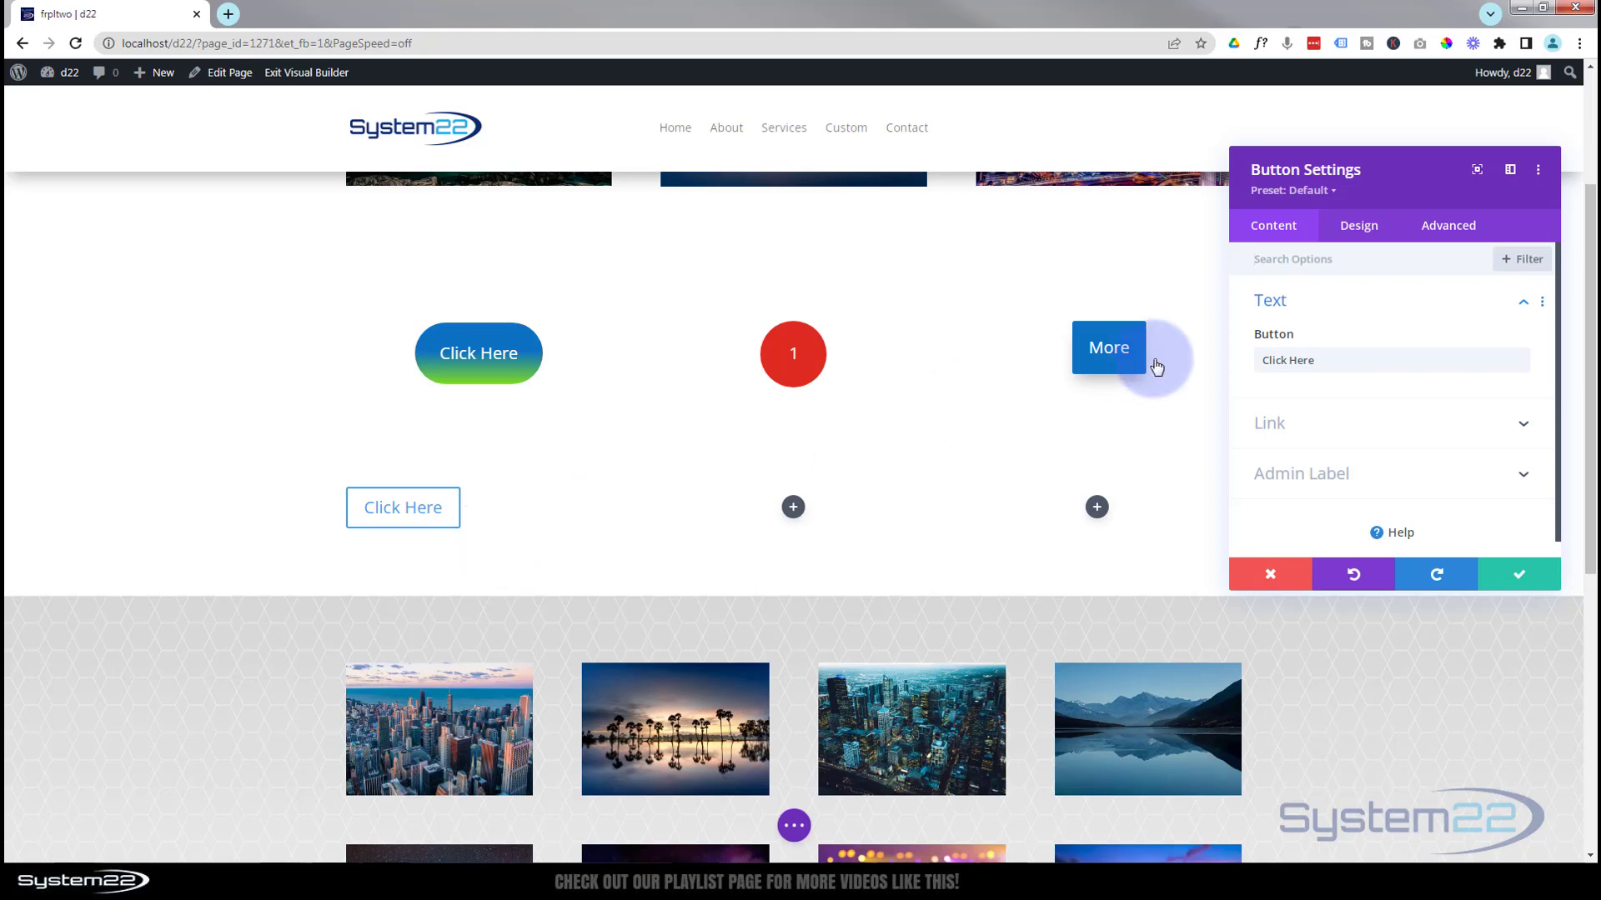
- Move the button settings closer to the new button and set its text to "Learn More"
{"action": "left_click_drag", "start_coordinate": [1394, 167], "coordinate": [772, 243]}
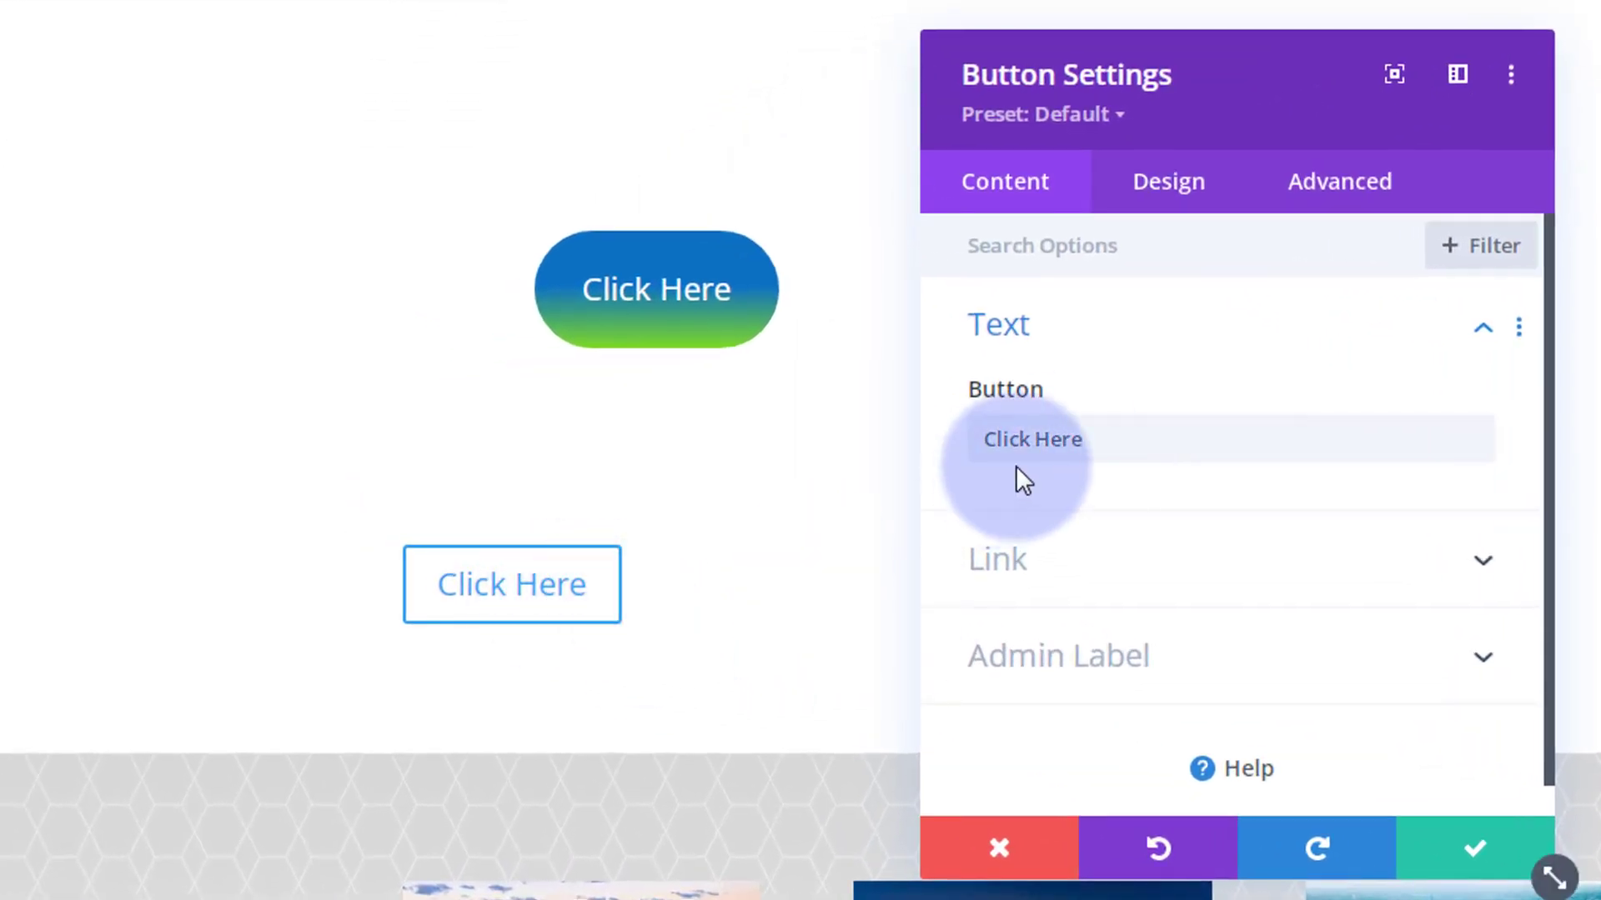
{"action": "left_click_drag", "start_coordinate": [1097, 436], "coordinate": [957, 429]}
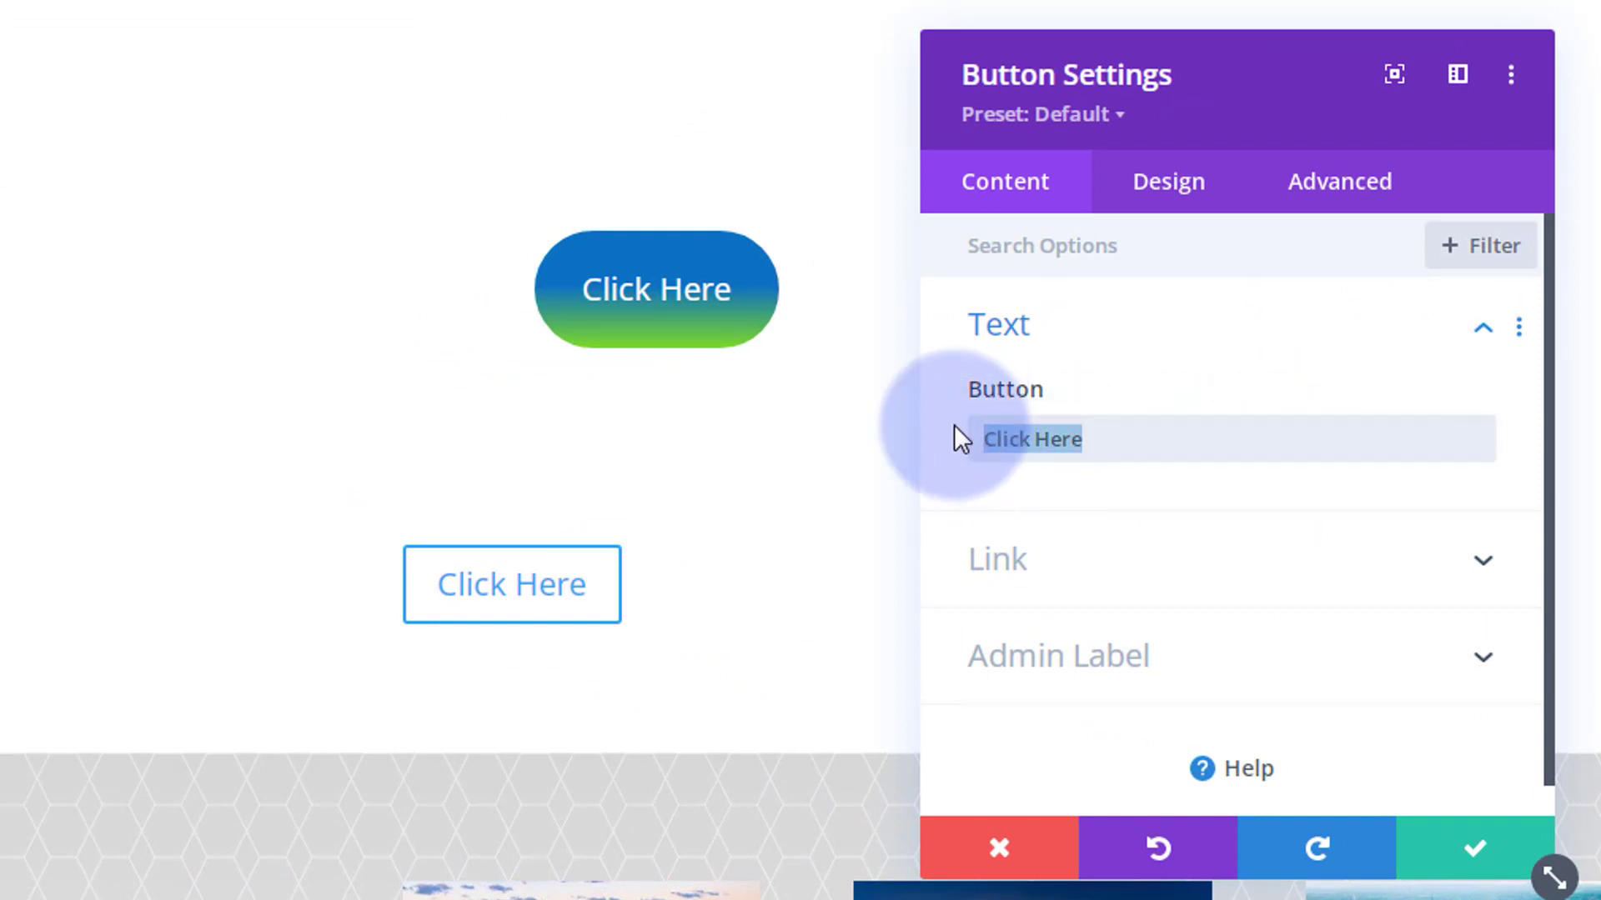
{"action": "type", "text": "Le"}
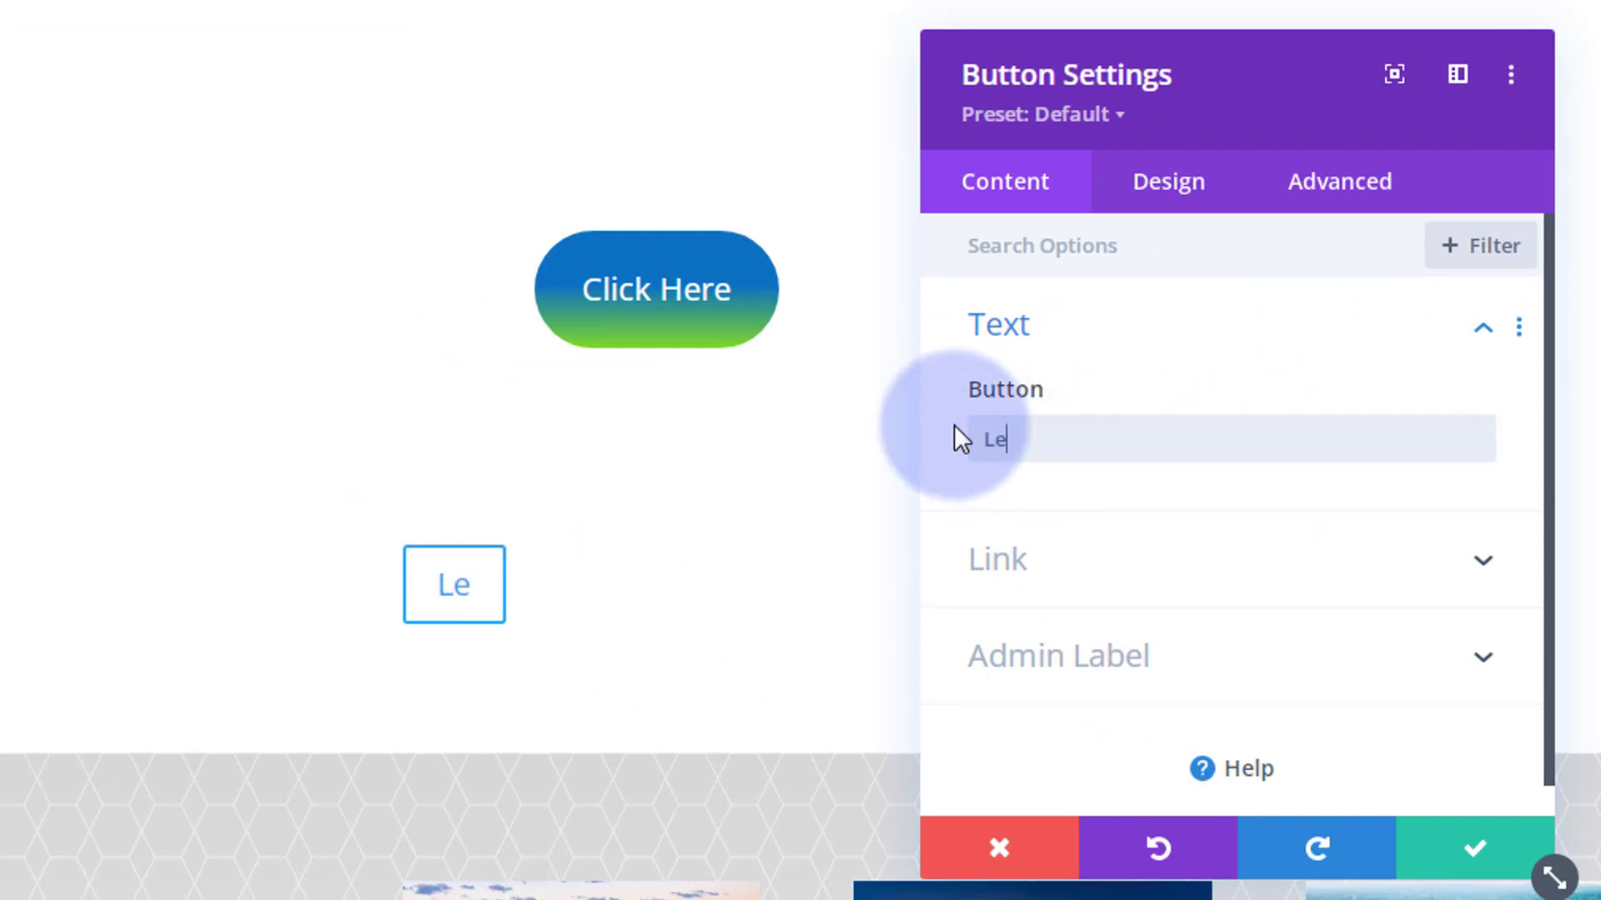
{"action": "type", "text": "arn More"}
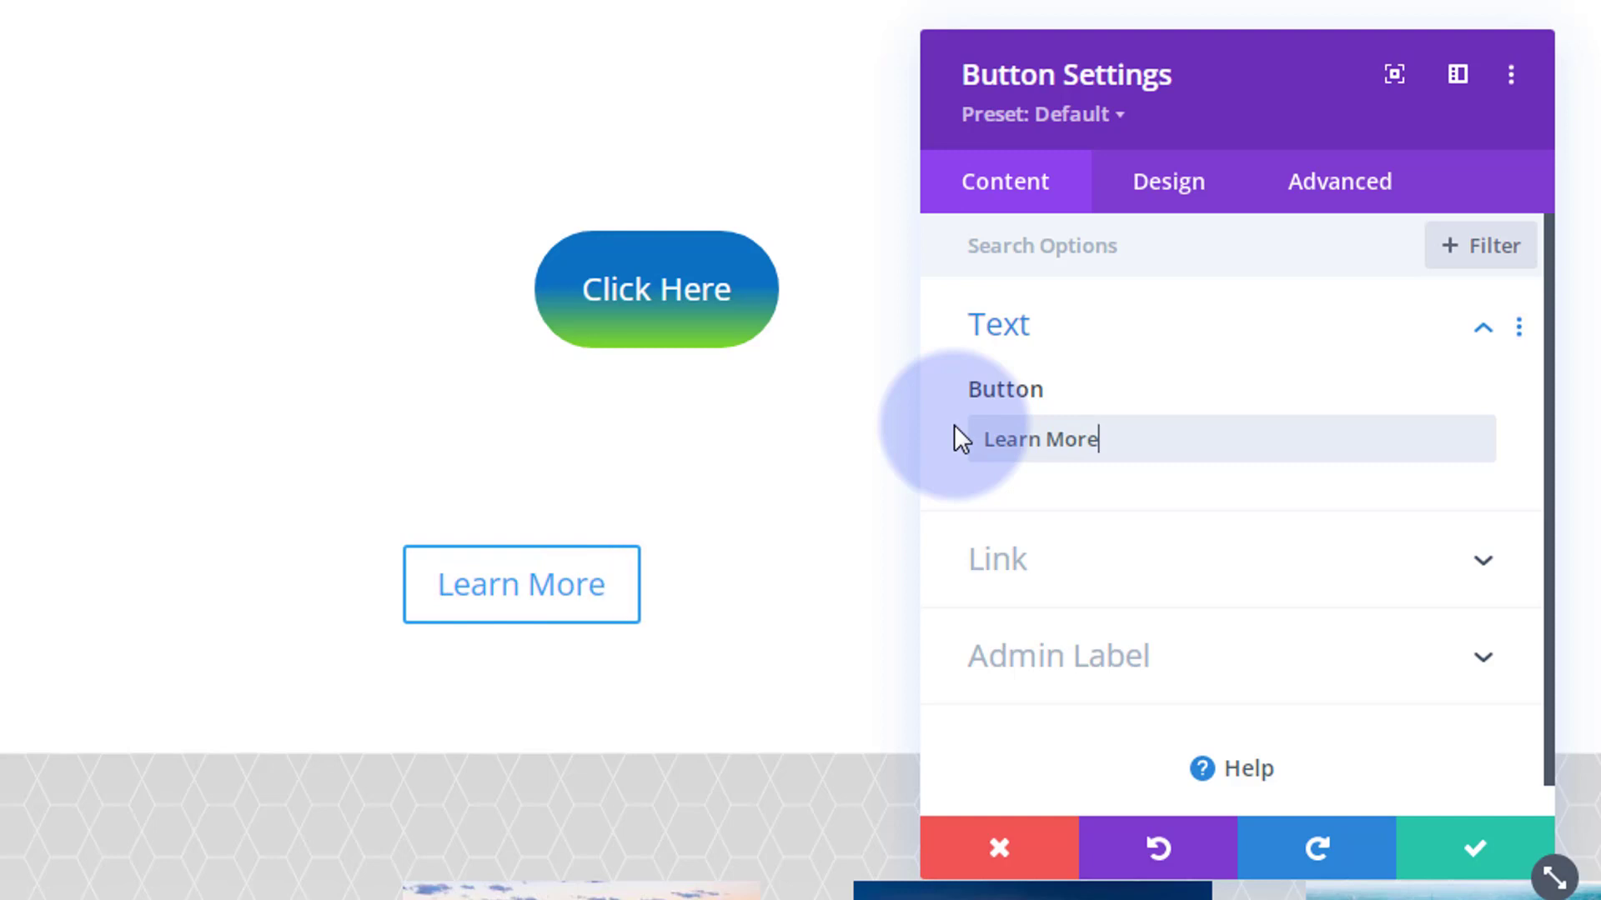
- Set the button's link URL to "#" and keep its link target as In The Same Window
{"action": "left_click", "coordinate": [1102, 560]}
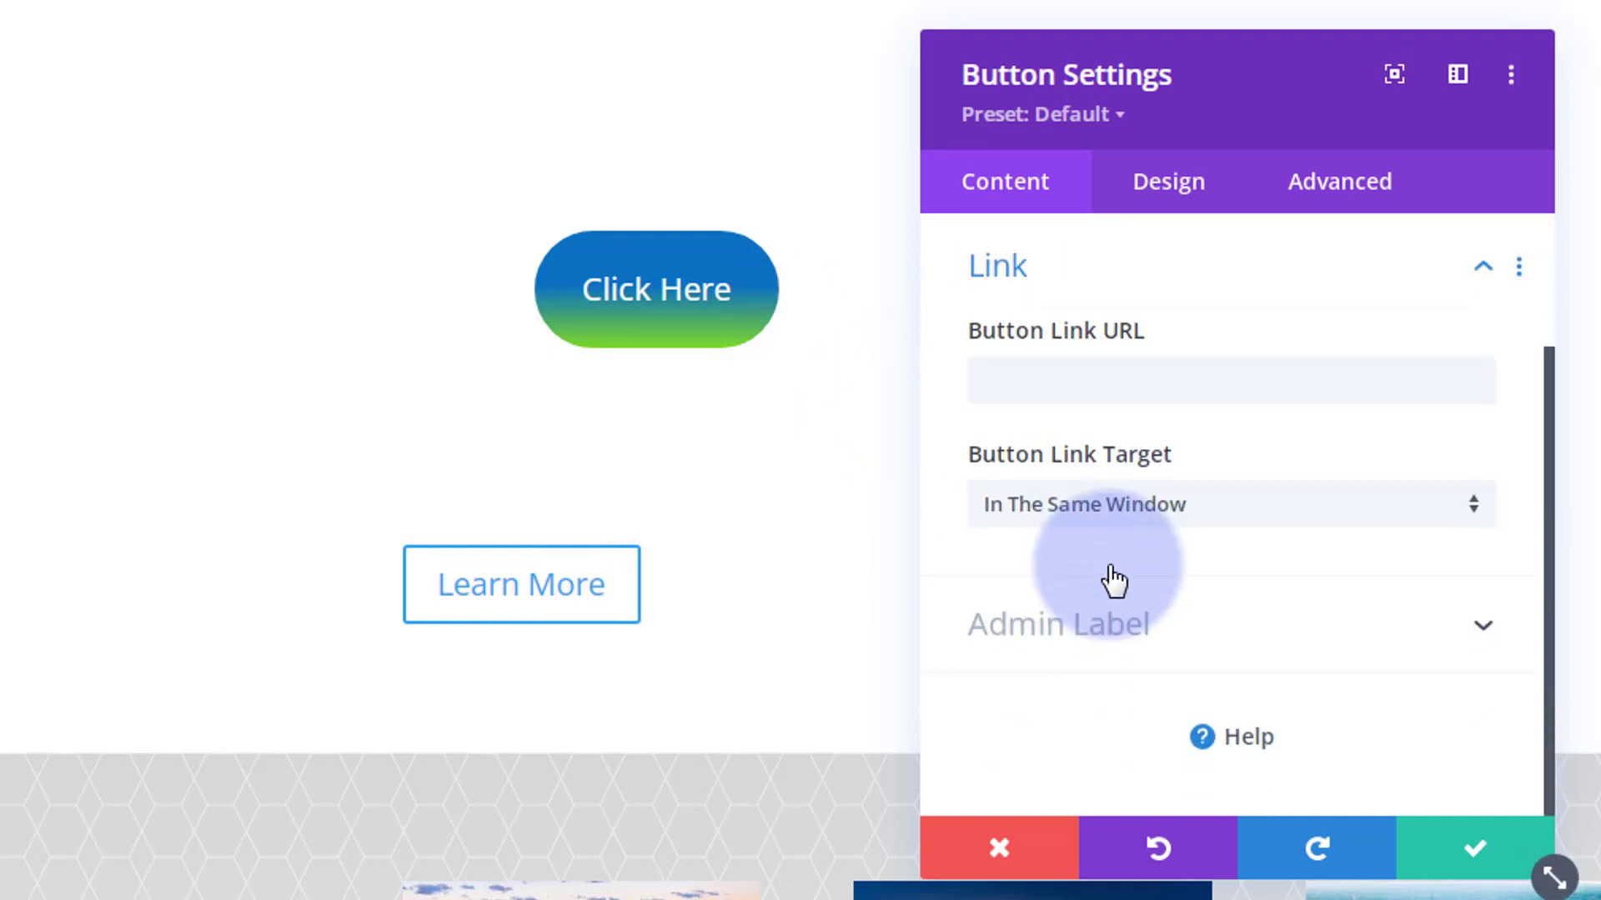
{"action": "left_click", "coordinate": [1000, 367]}
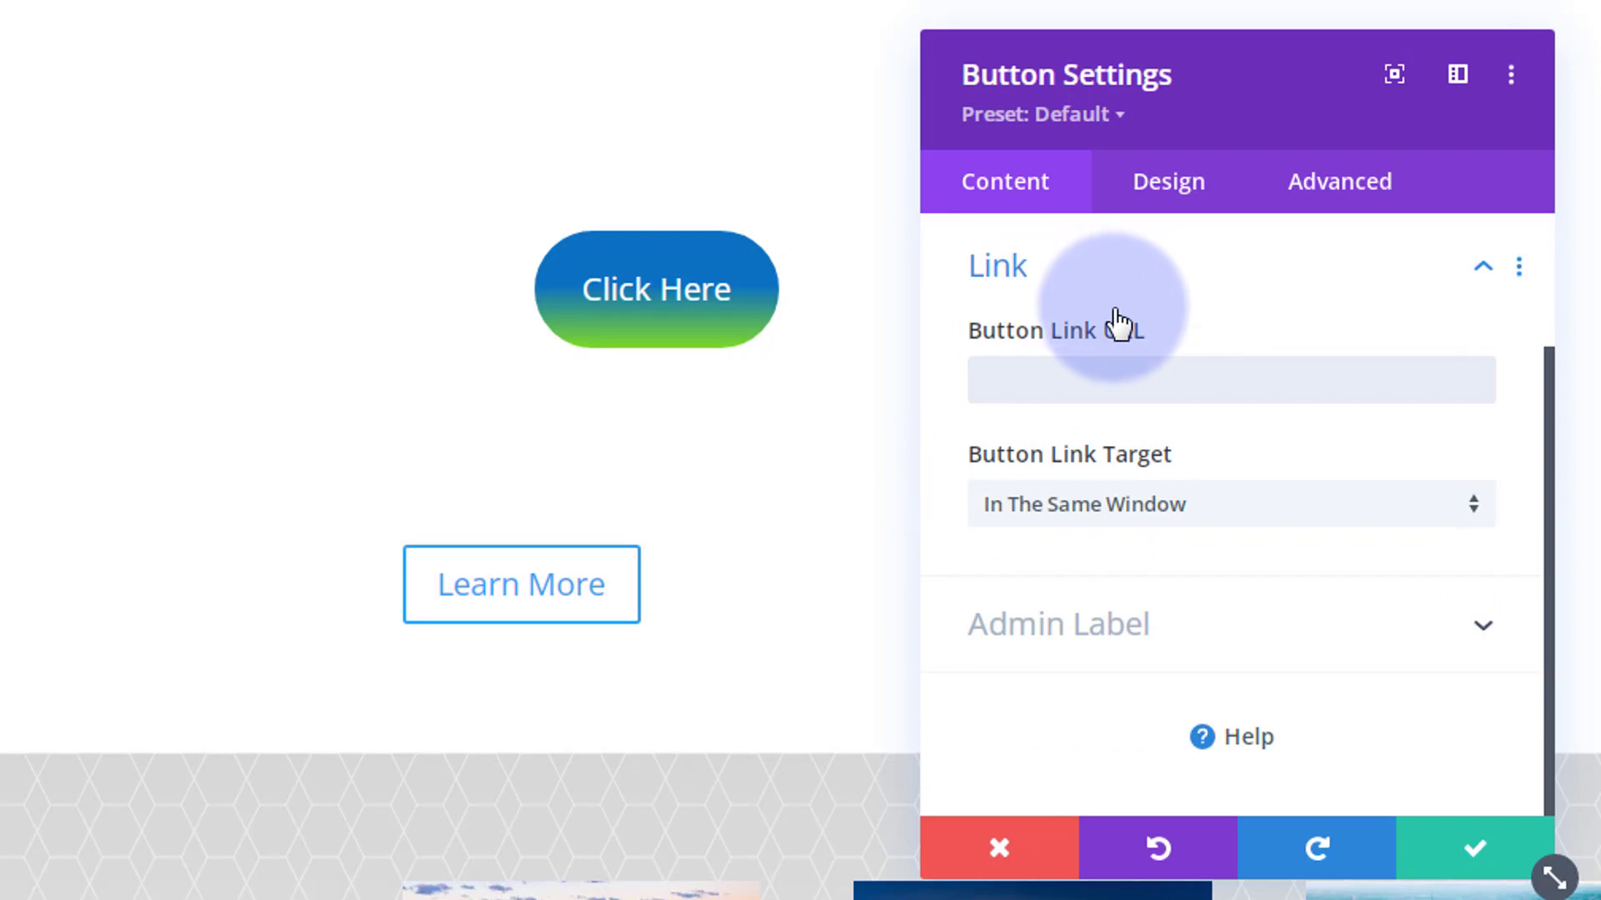
{"action": "type", "text": "#"}
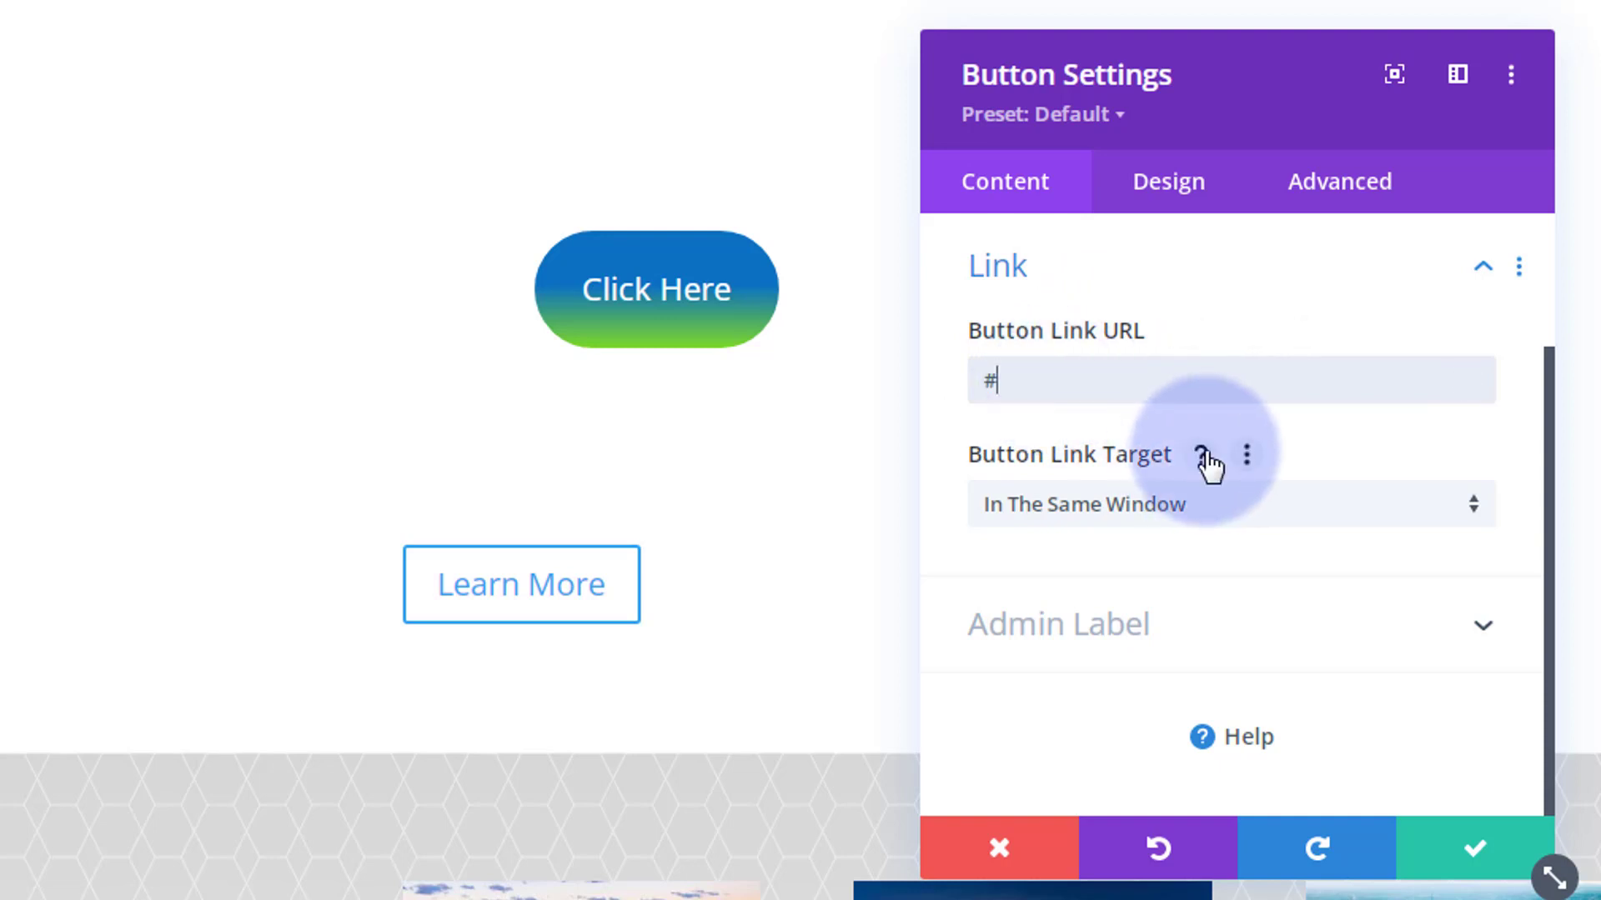
{"action": "left_click", "coordinate": [1291, 525]}
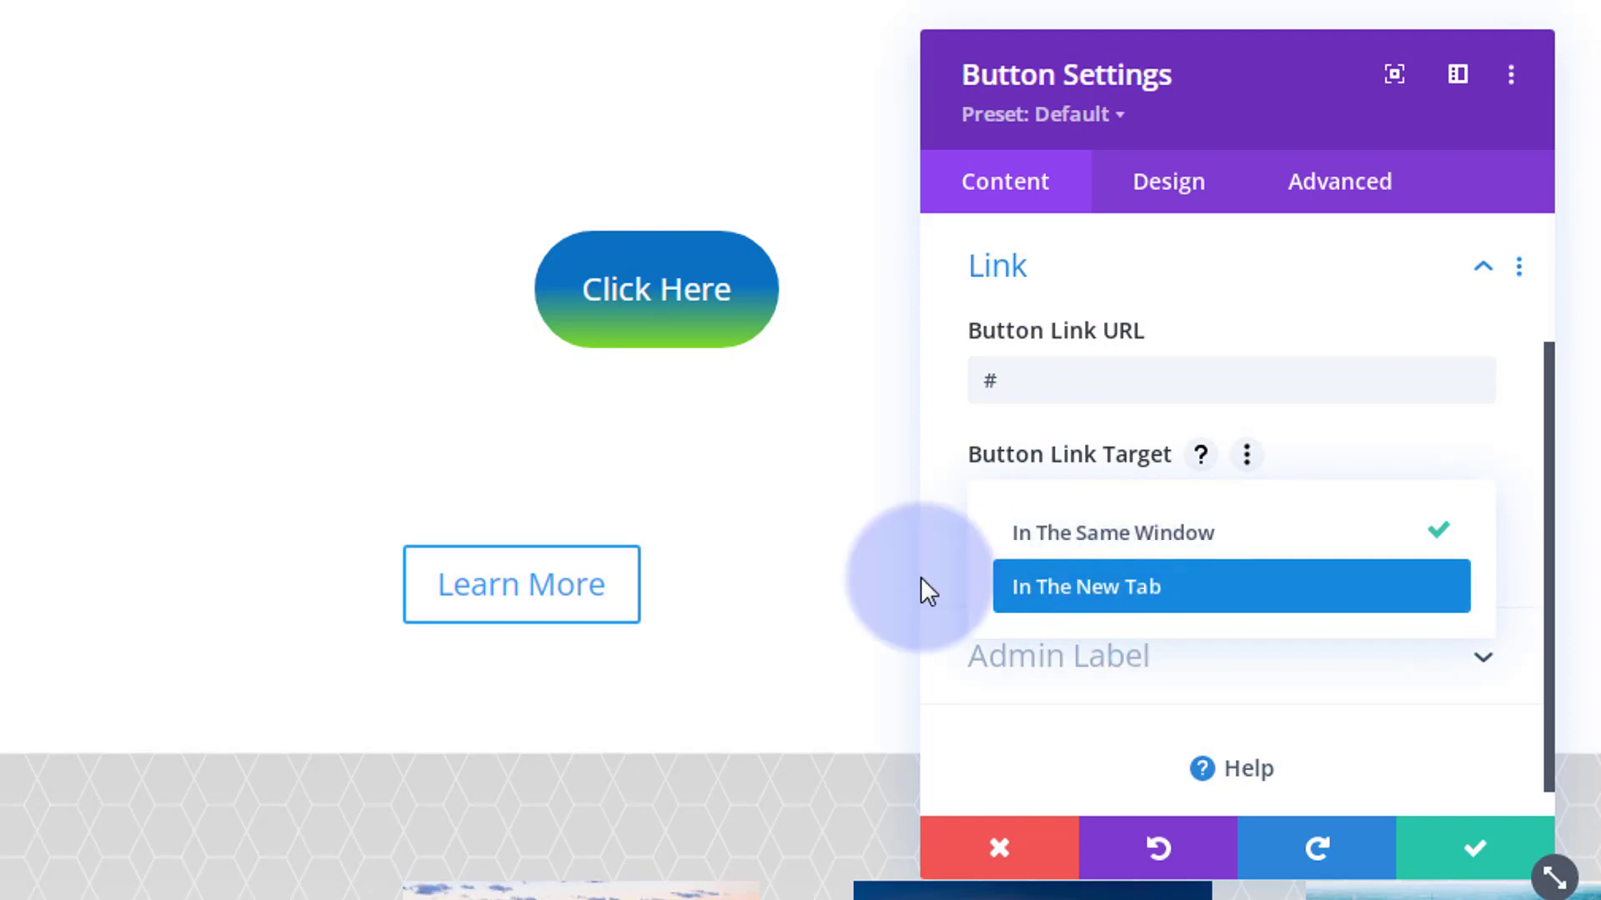
{"action": "left_click", "coordinate": [933, 557]}
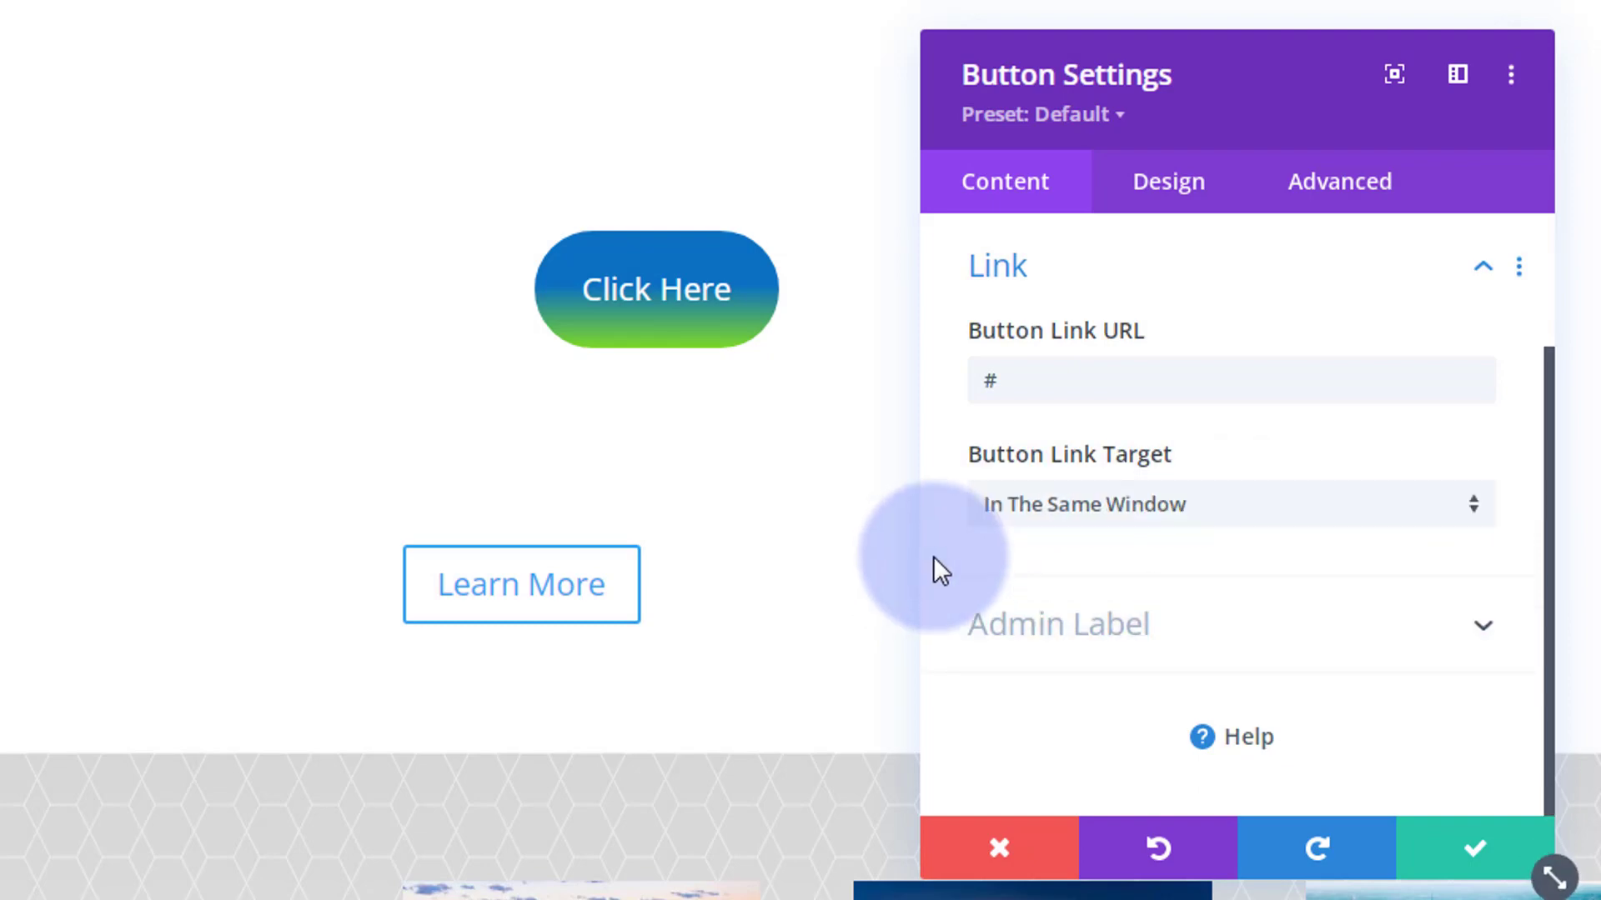
- Set the button's alignment to center within its column
{"action": "left_click", "coordinate": [1183, 195]}
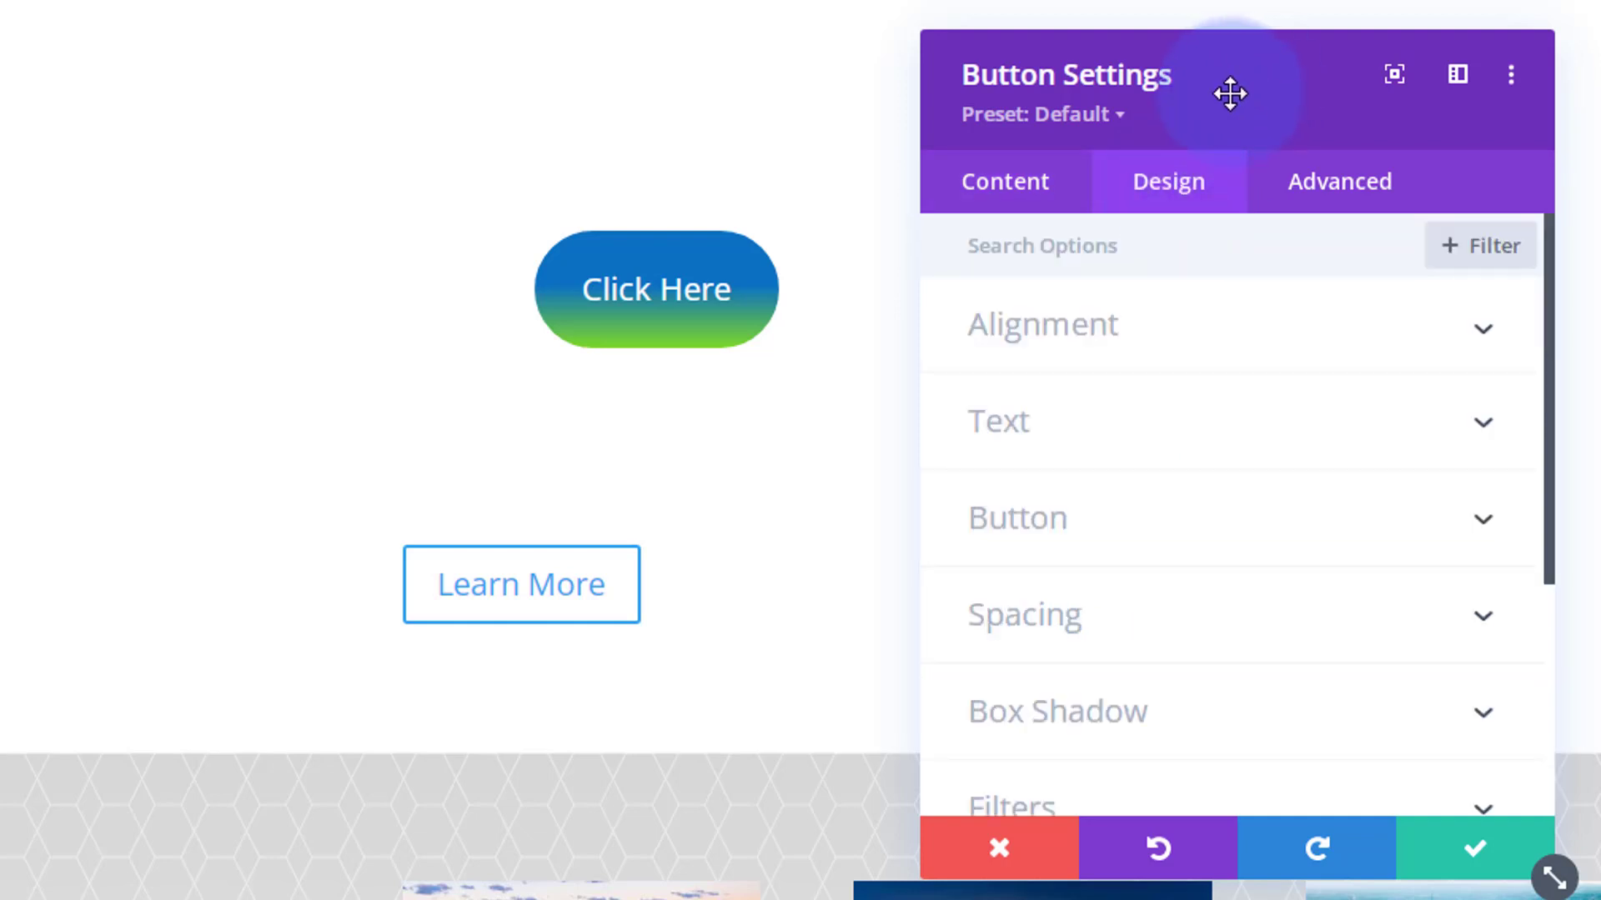
{"action": "left_click_drag", "start_coordinate": [1225, 89], "coordinate": [1265, 89]}
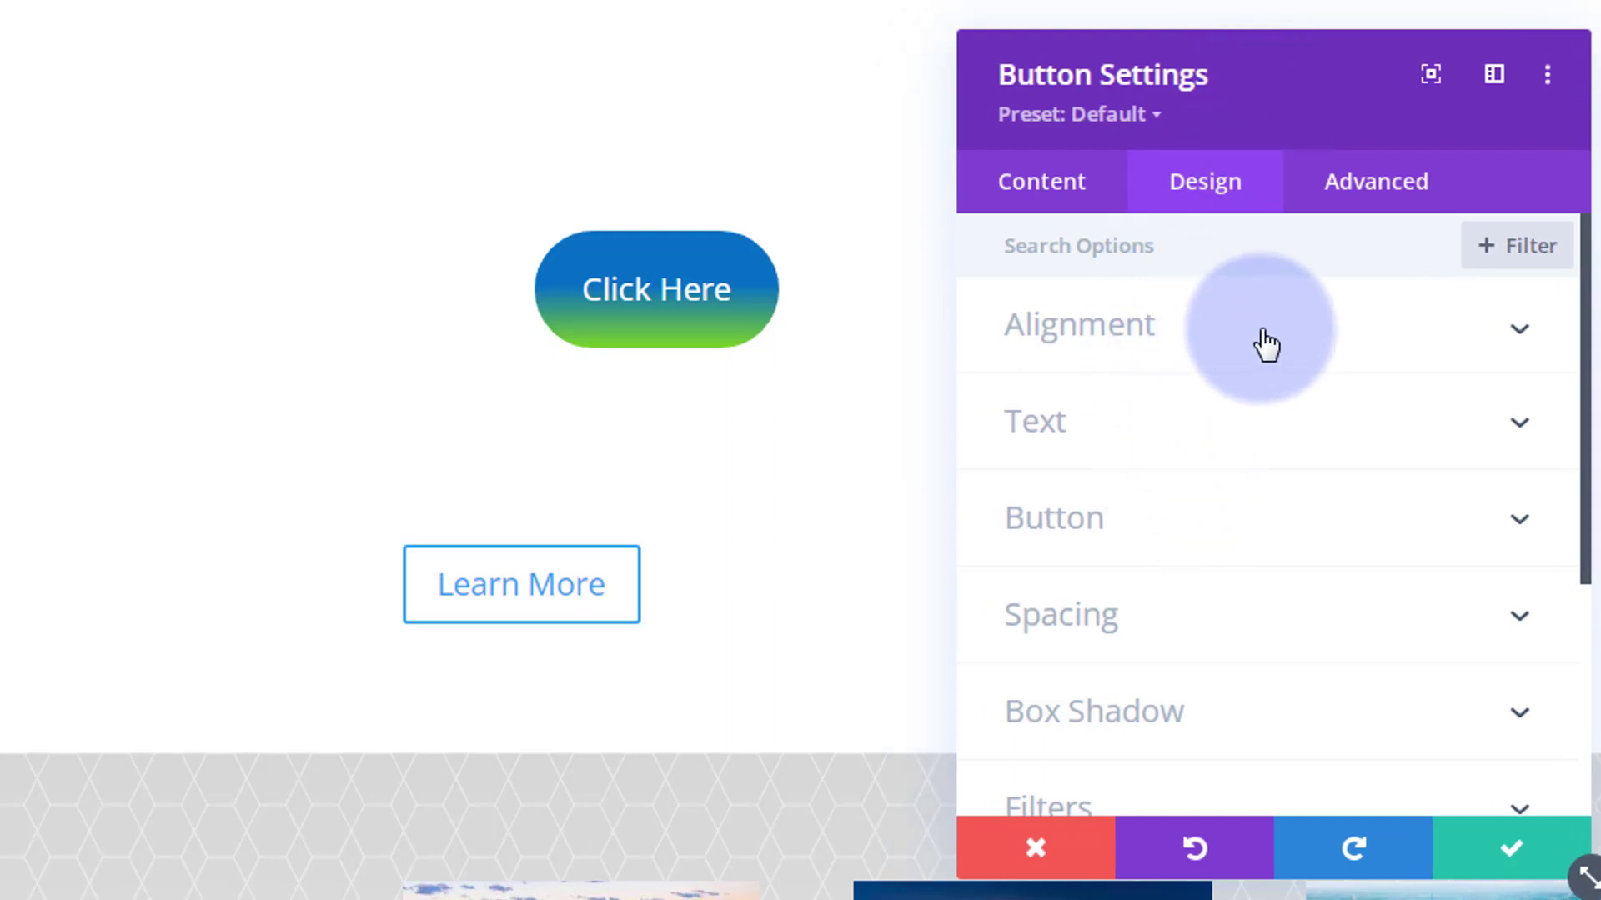
{"action": "left_click", "coordinate": [1264, 344]}
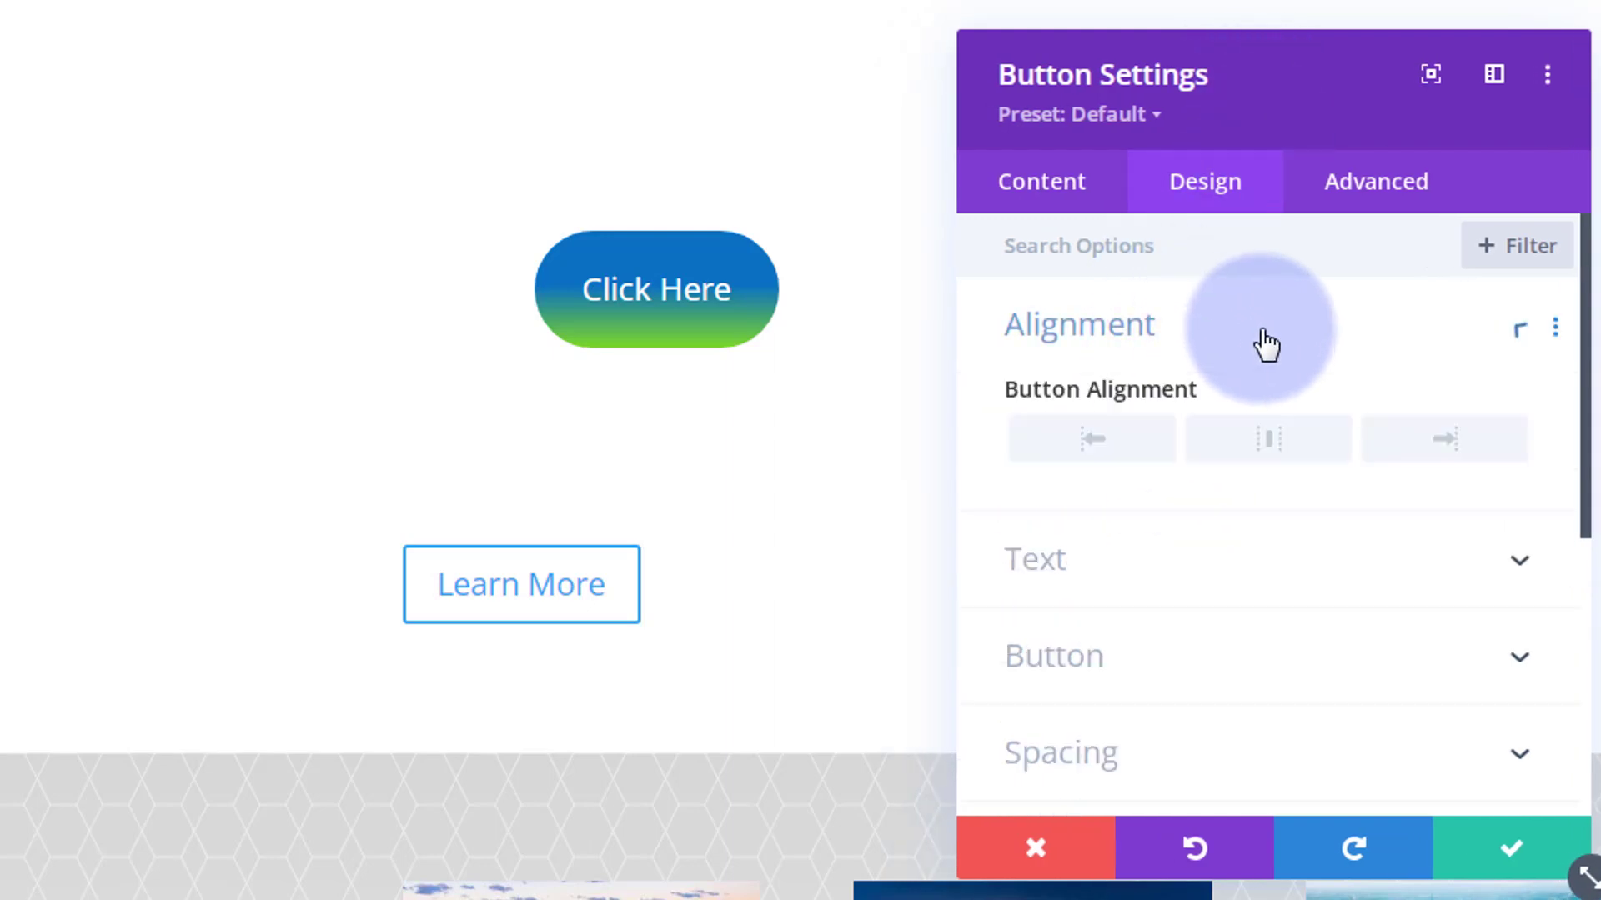
{"action": "left_click", "coordinate": [1273, 445]}
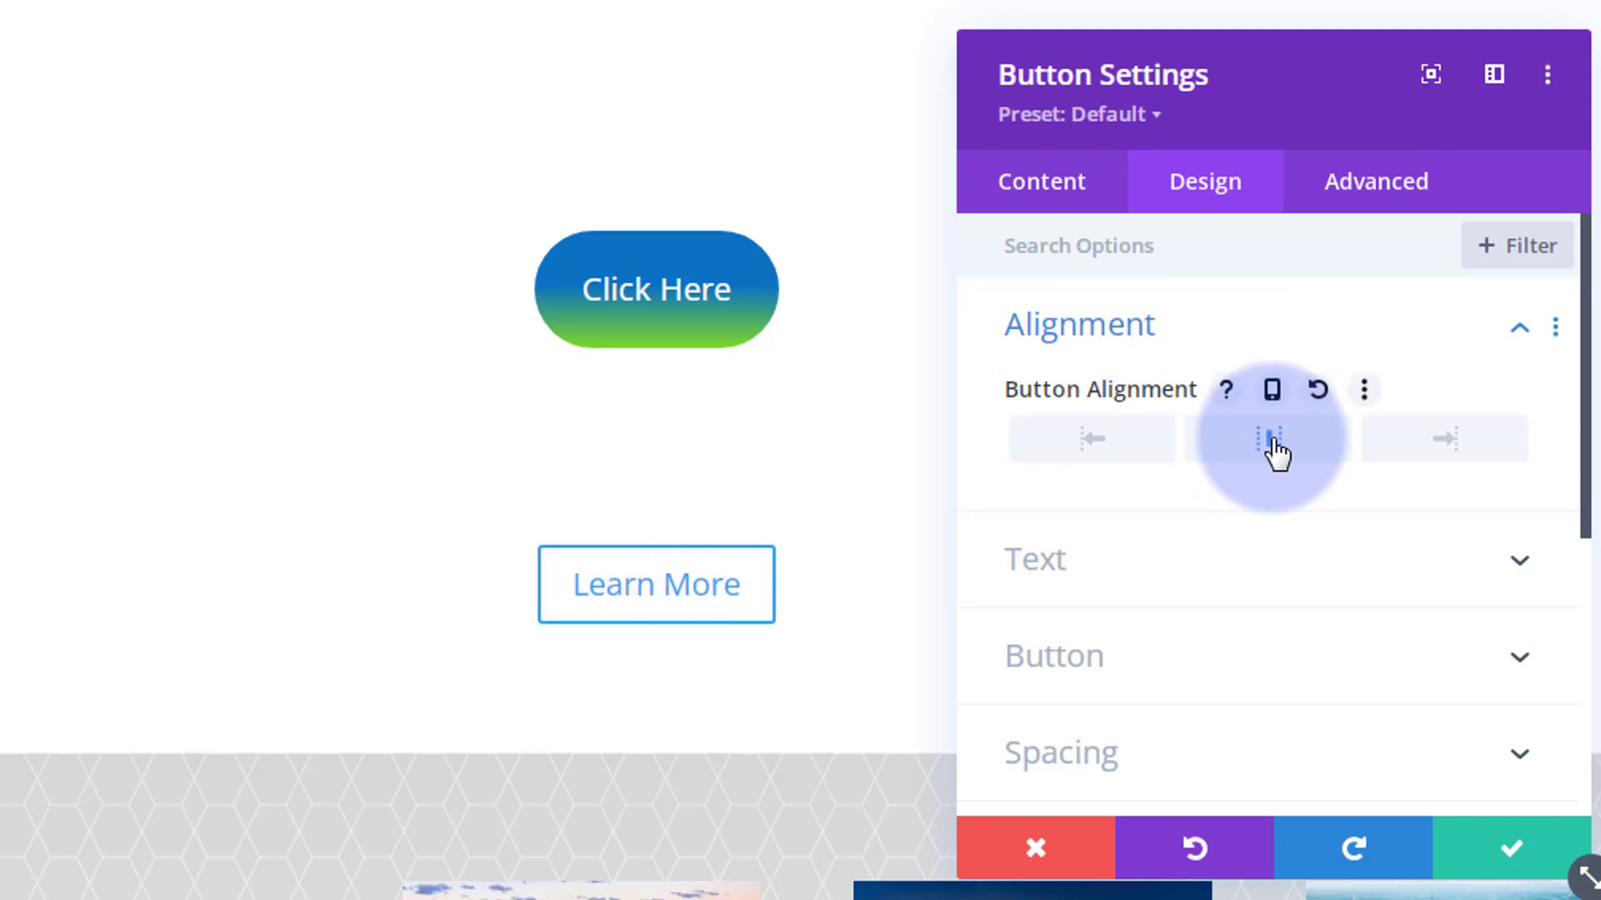
- Enable custom styles for the button and set its text color to white (#ffffff)
{"action": "scroll", "coordinate": [1259, 421], "scroll_direction": "down", "scroll_amount": 2}
{"action": "left_click", "coordinate": [1258, 423]}
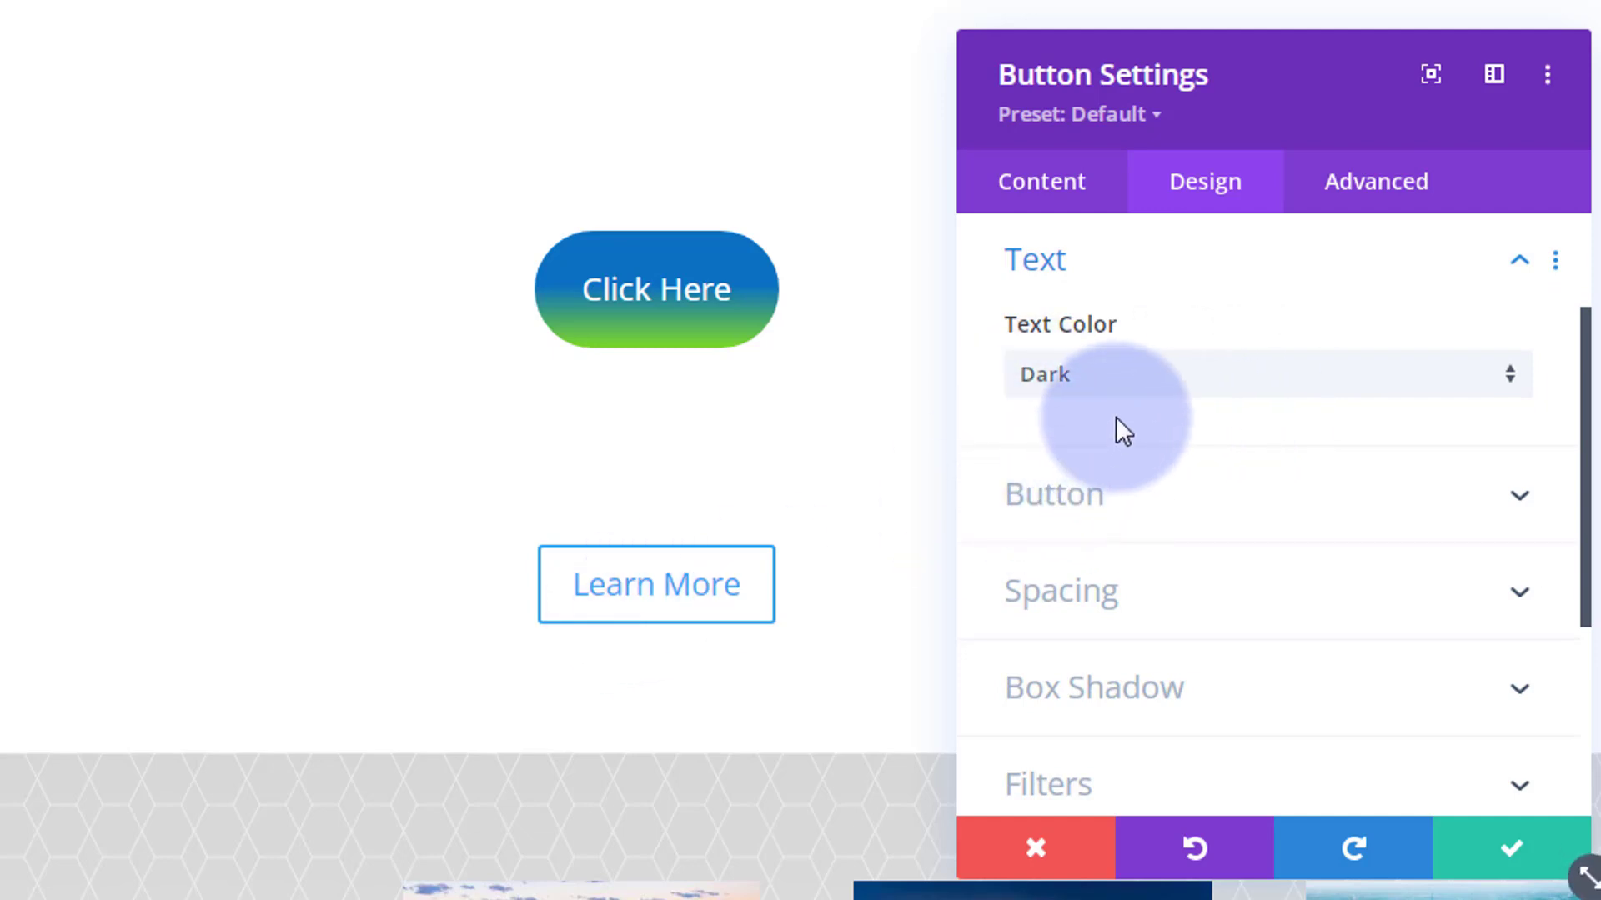
{"action": "left_click", "coordinate": [1206, 518]}
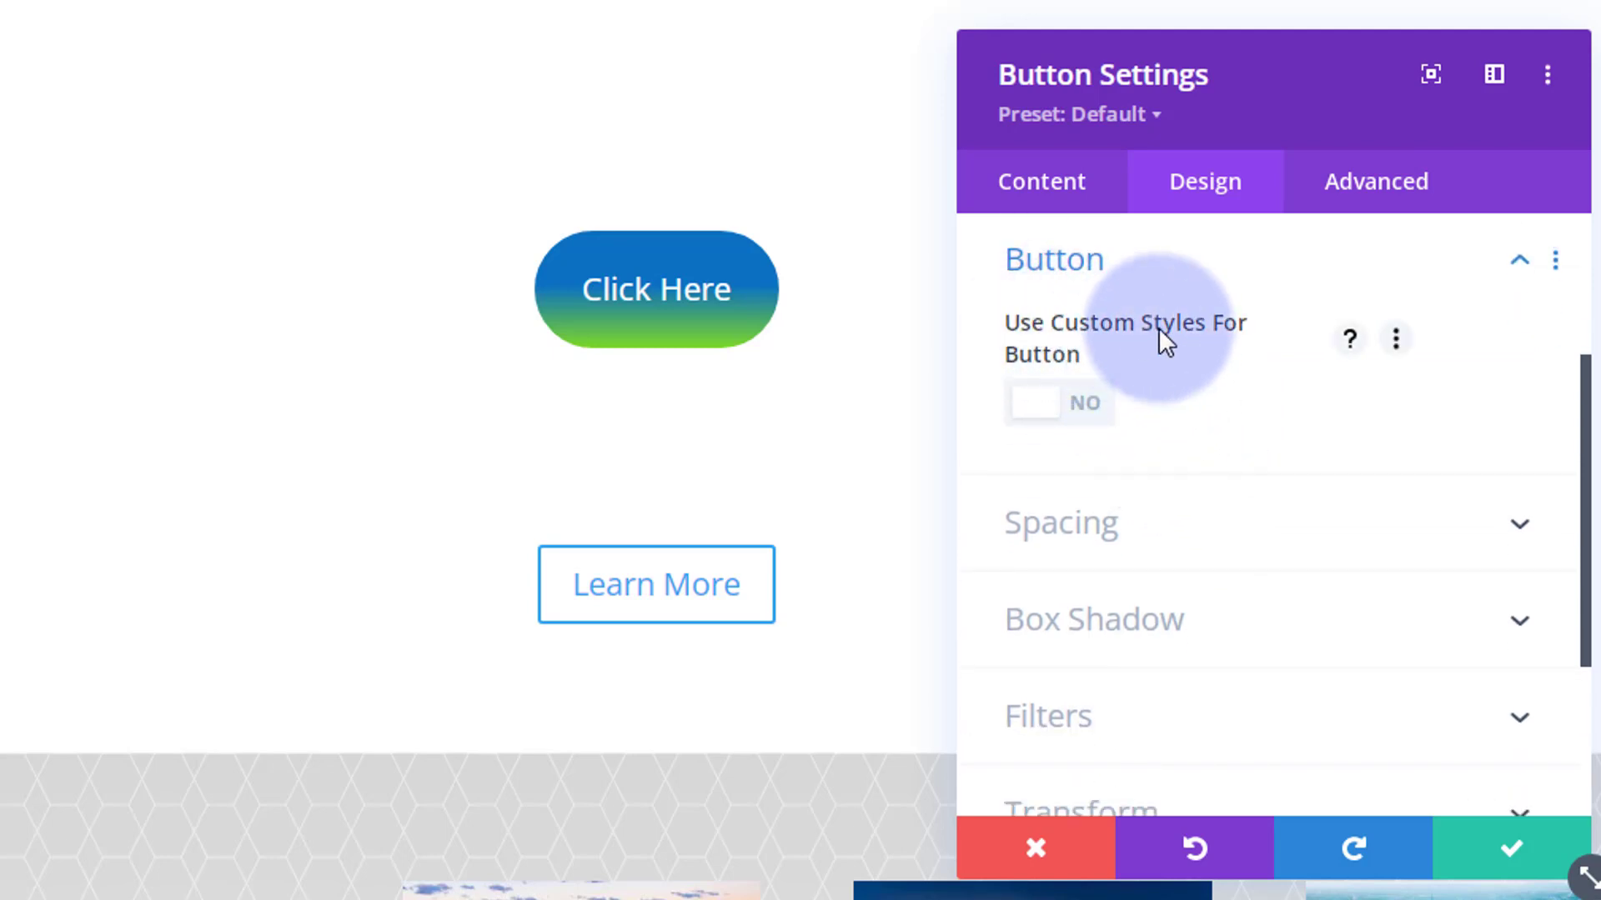
{"action": "left_click", "coordinate": [1092, 404]}
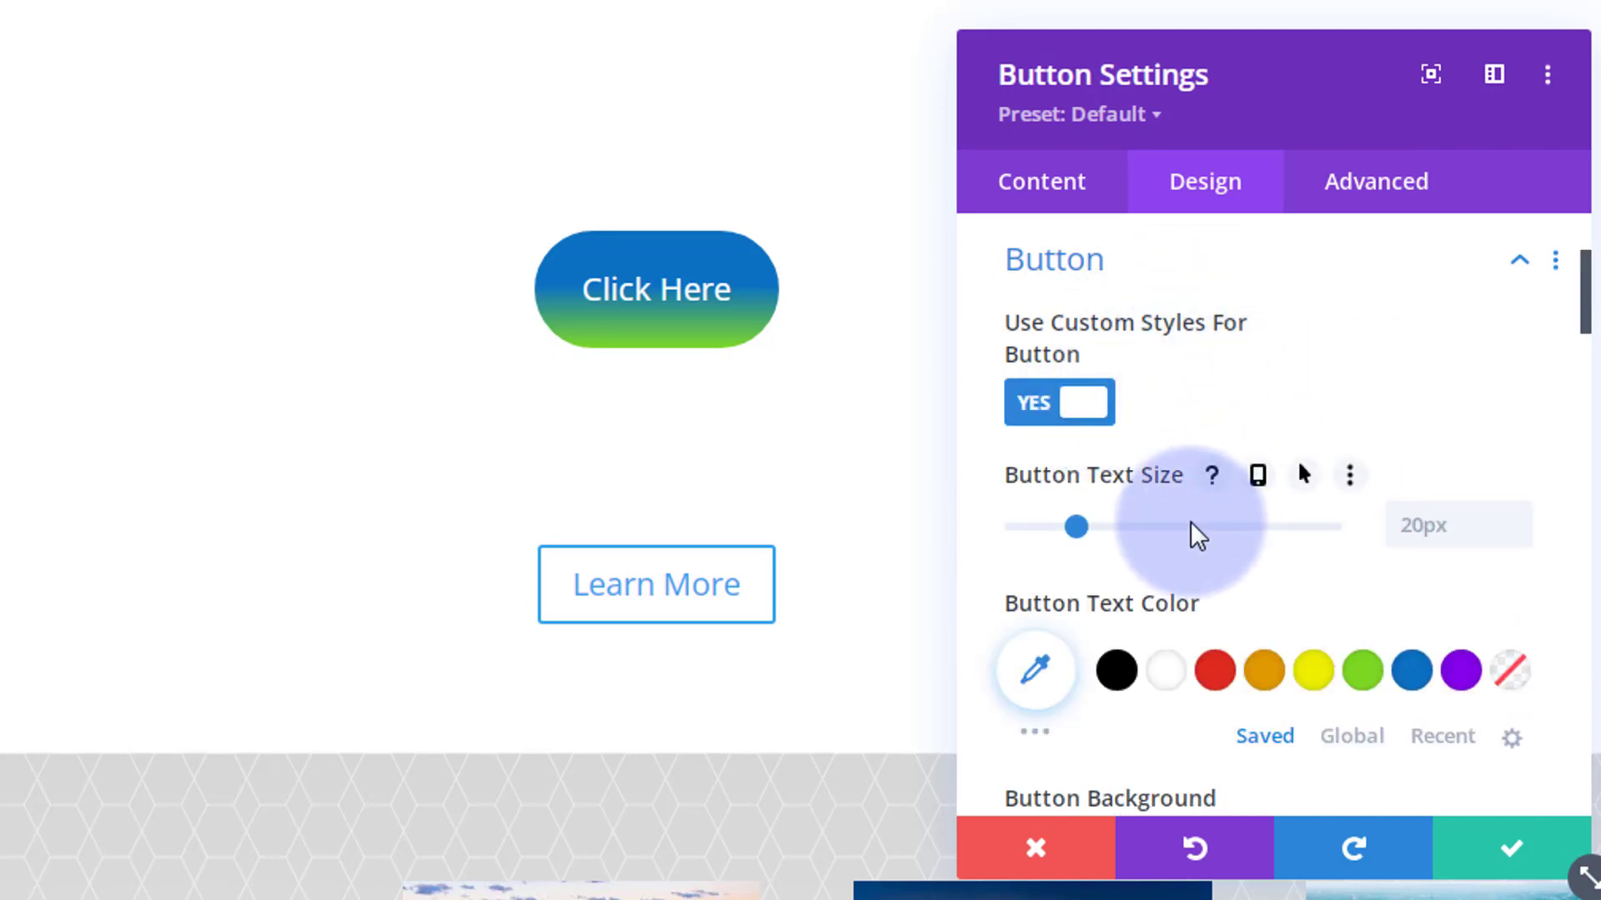
{"action": "scroll", "coordinate": [1217, 500], "scroll_direction": "down", "scroll_amount": 4}
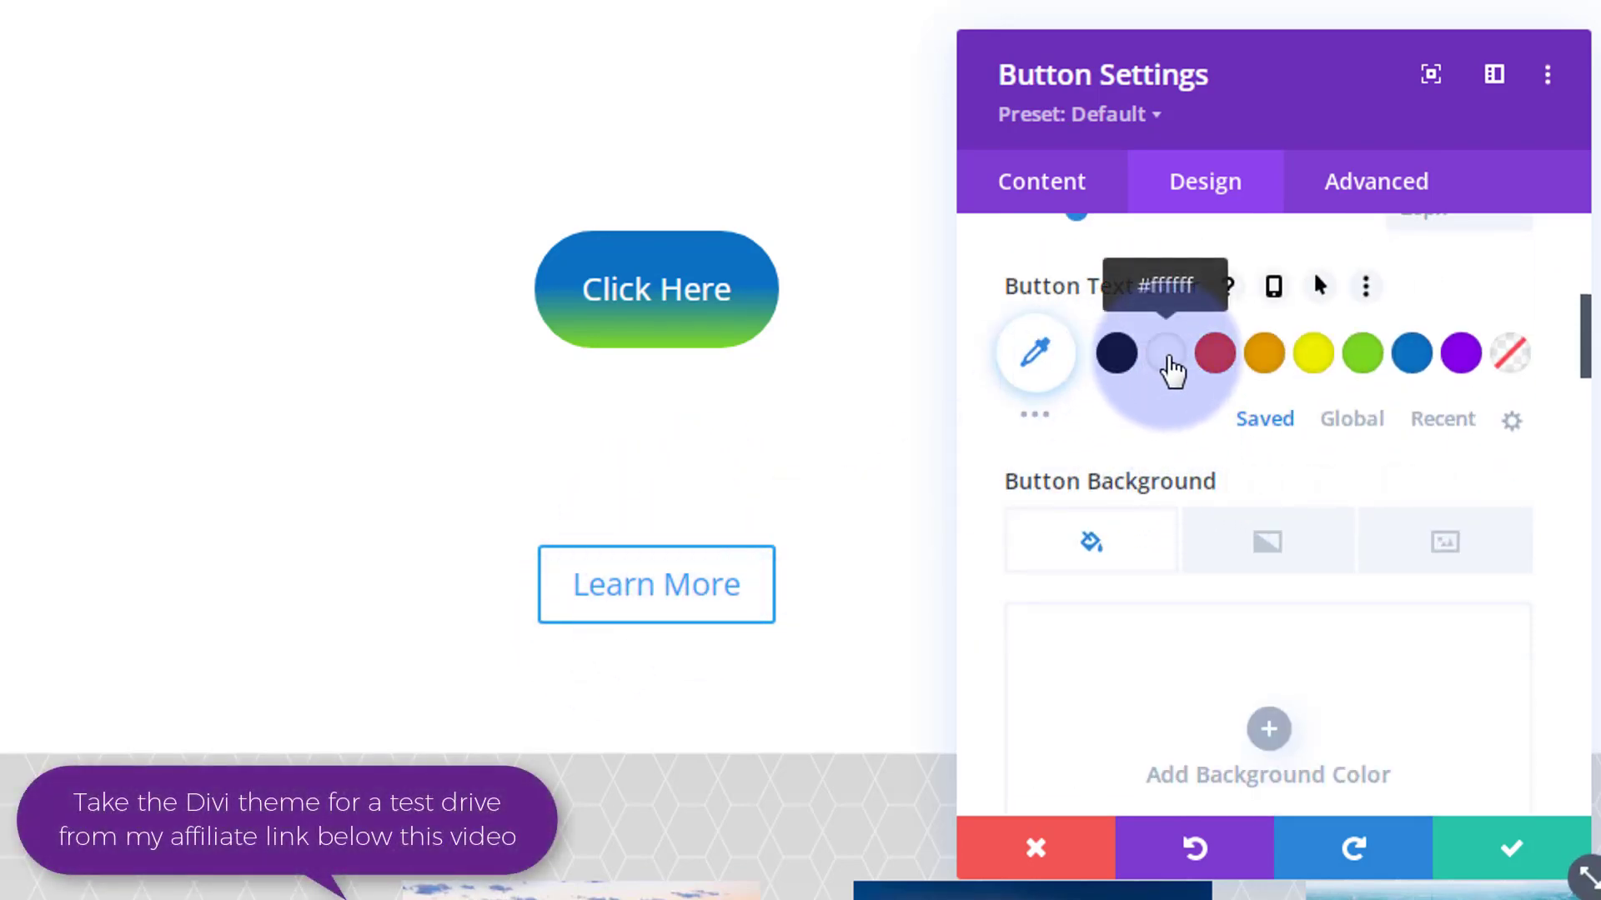
{"action": "left_click", "coordinate": [1168, 359]}
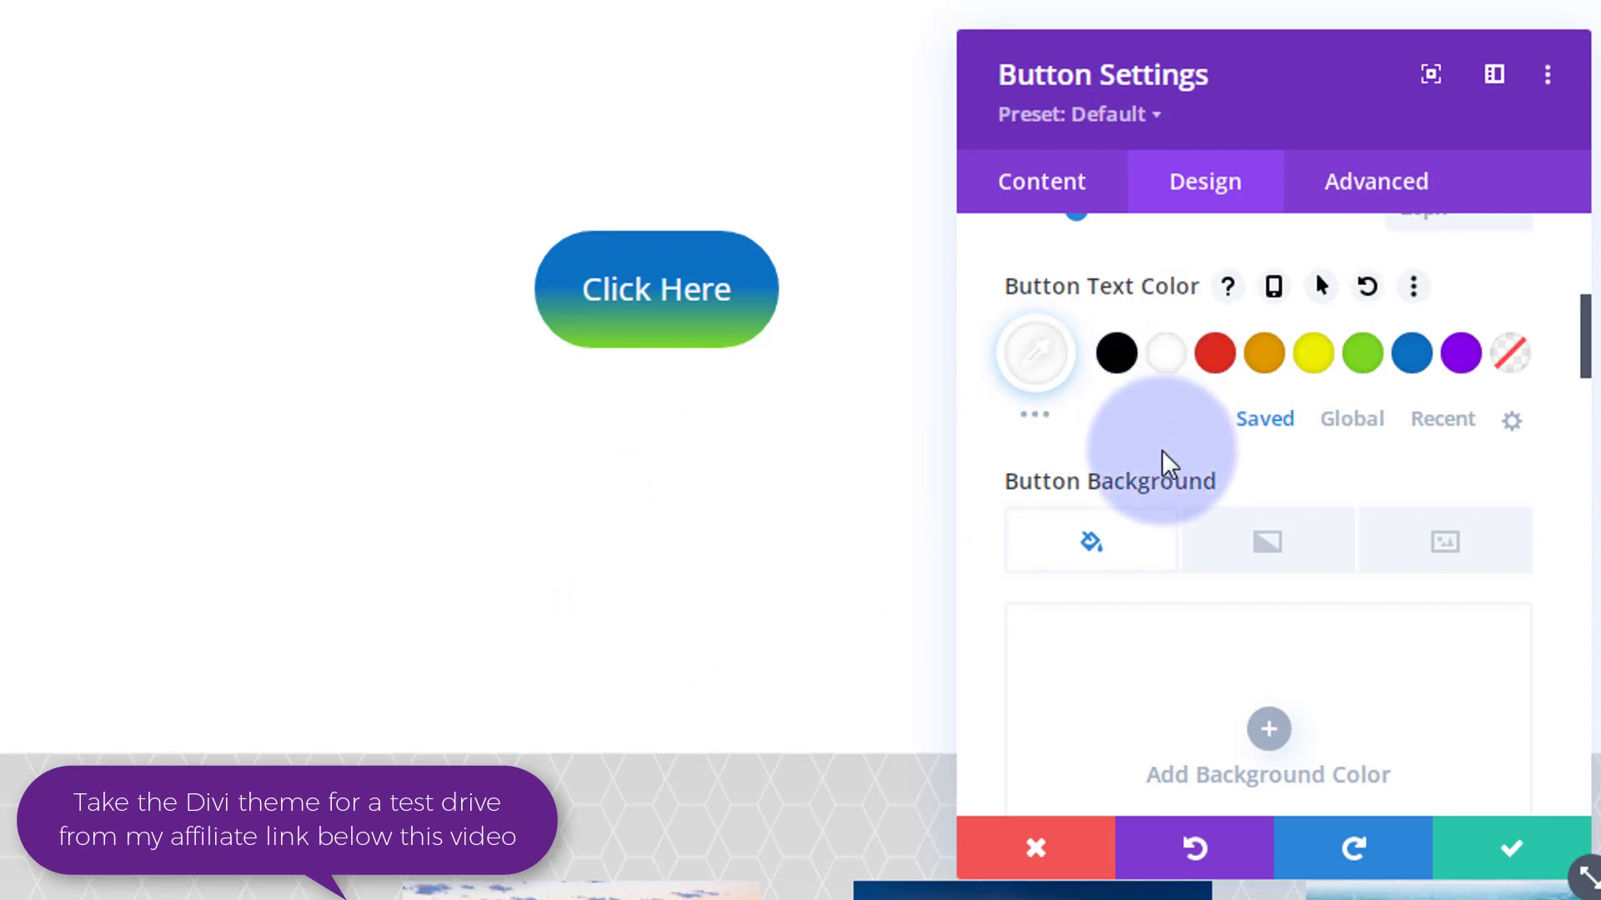
- Add a background gradient to the button and place an additional gradient stop at about 27%
{"action": "scroll", "coordinate": [1126, 458], "scroll_direction": "down", "scroll_amount": 2}
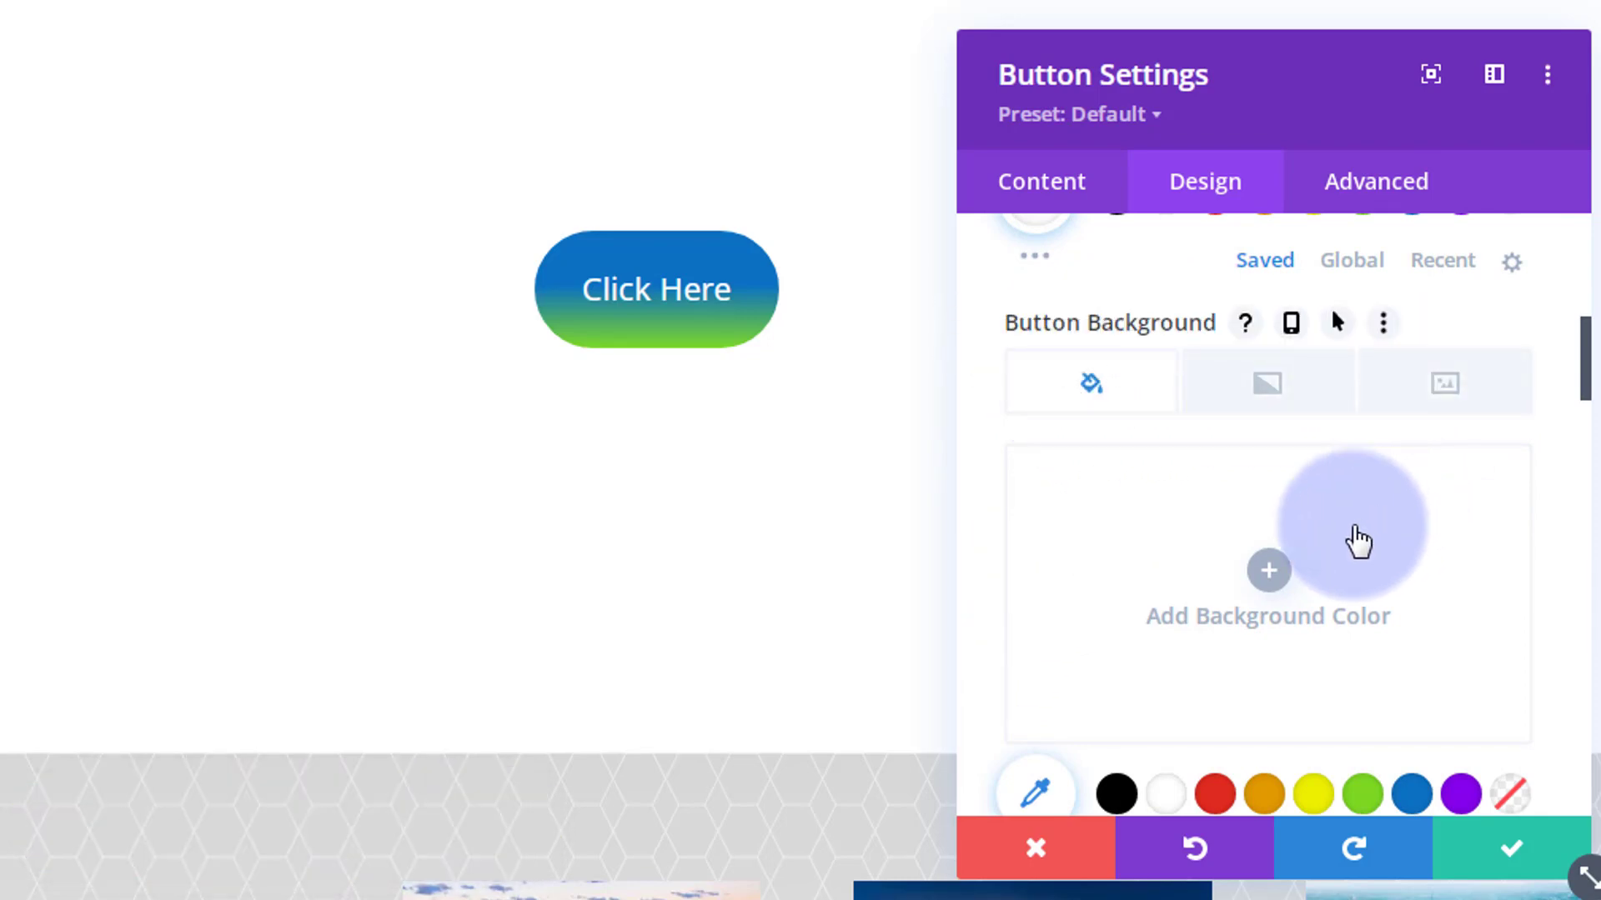
{"action": "left_click", "coordinate": [1282, 398]}
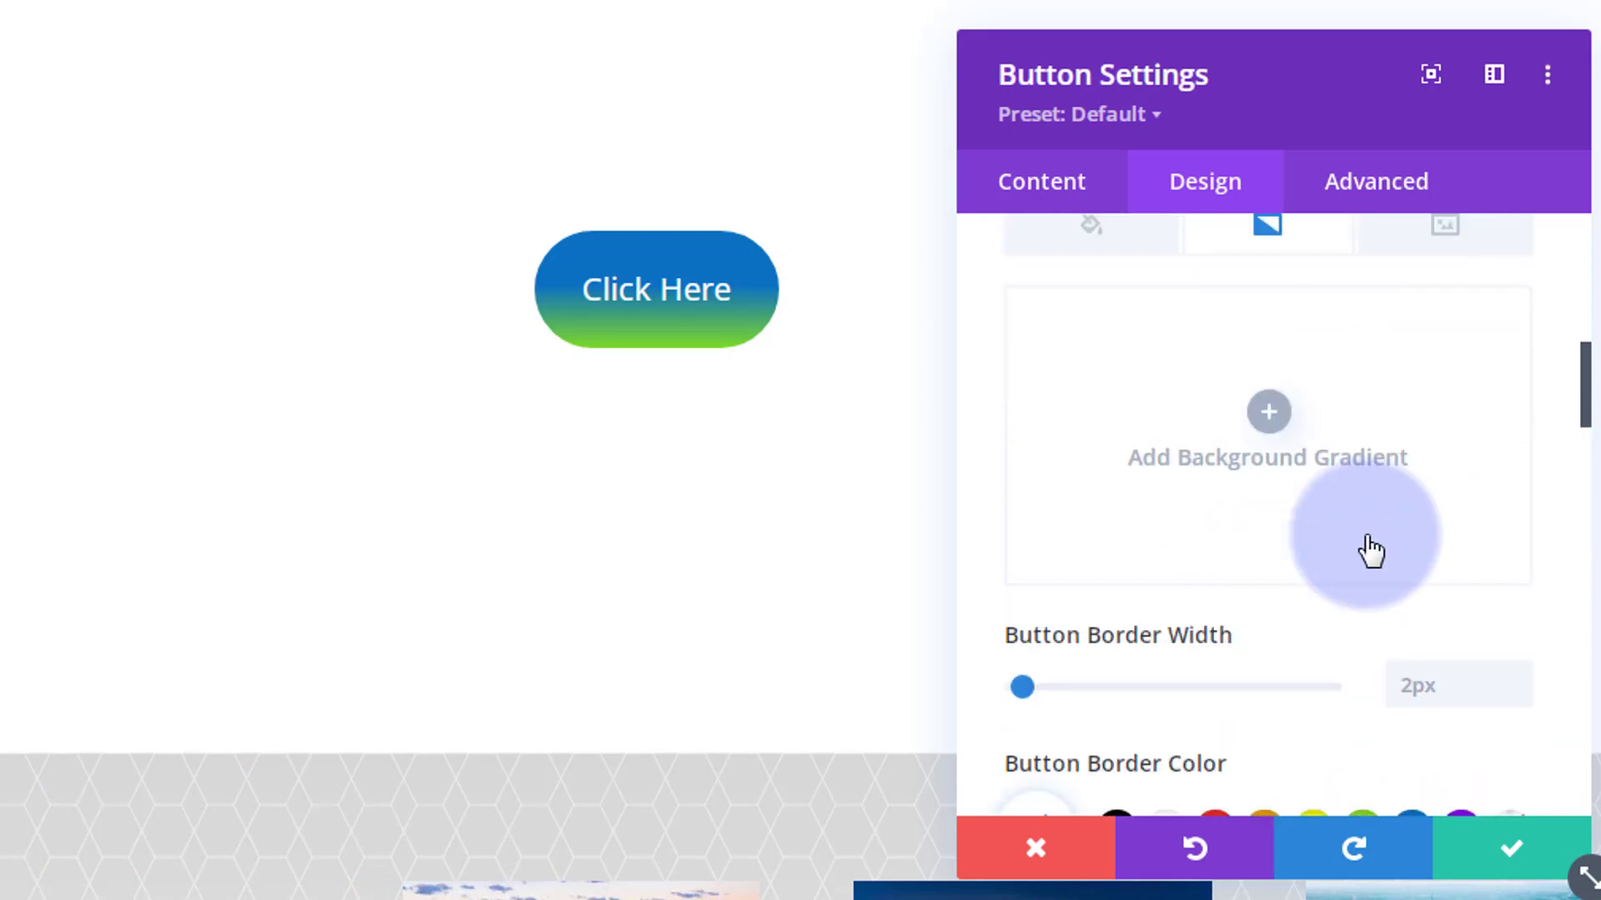
{"action": "left_click", "coordinate": [1282, 435]}
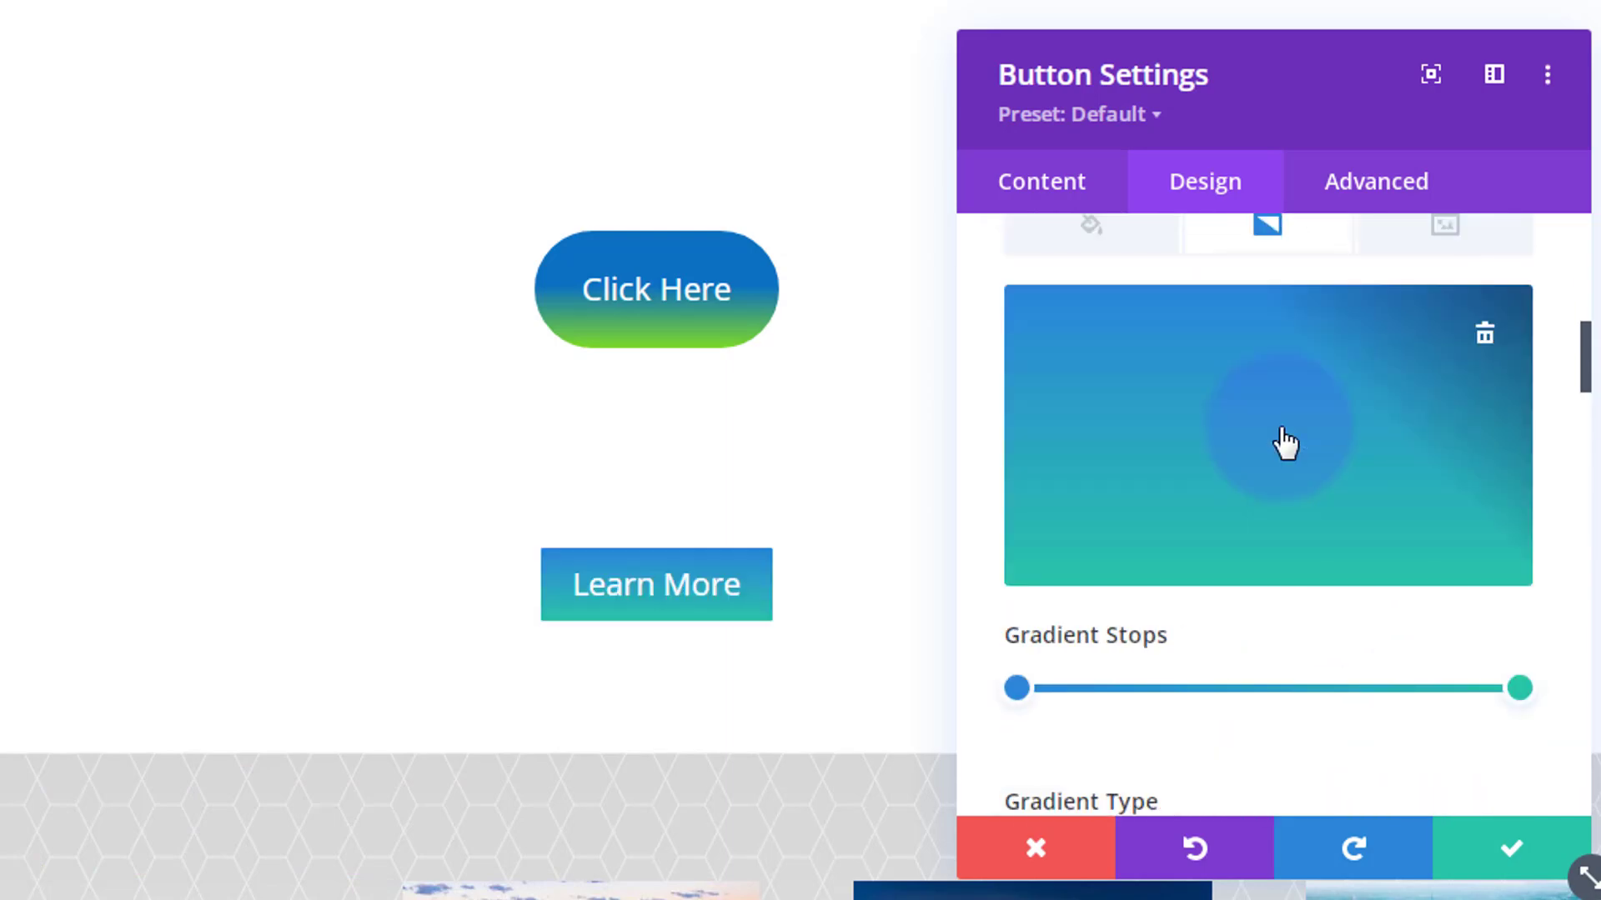
{"action": "scroll", "coordinate": [1282, 439], "scroll_direction": "down", "scroll_amount": 2}
{"action": "left_click_drag", "start_coordinate": [1054, 529], "coordinate": [1149, 530]}
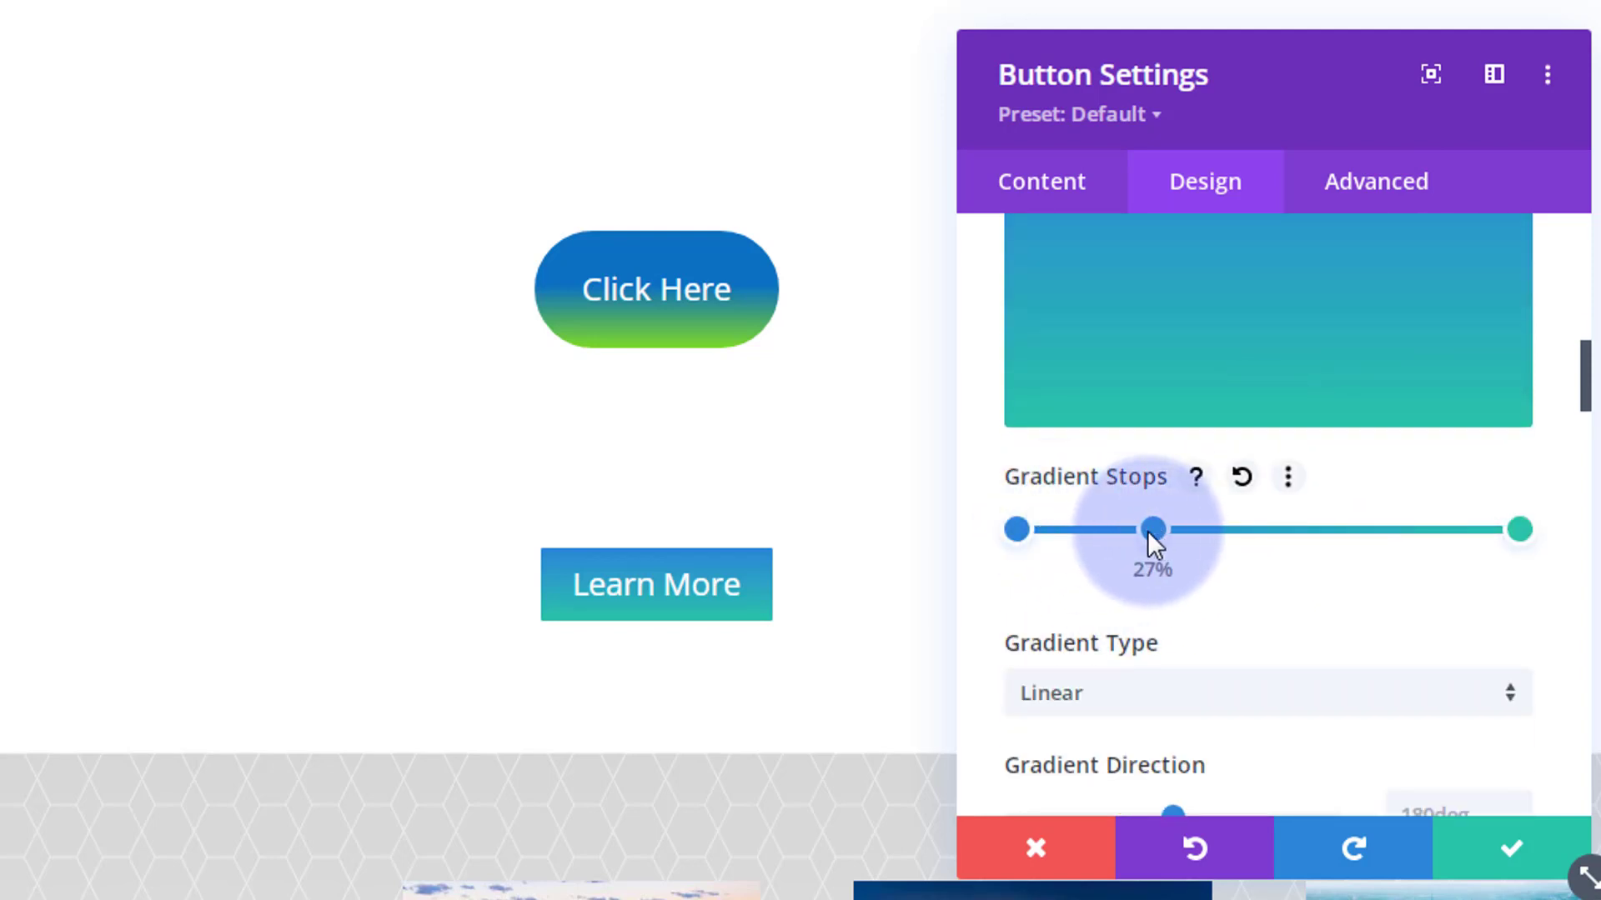
- Add another gradient stop at about 67% and set the first stop's color to blue #0c71c3
{"action": "left_click_drag", "start_coordinate": [1372, 529], "coordinate": [1354, 527]}
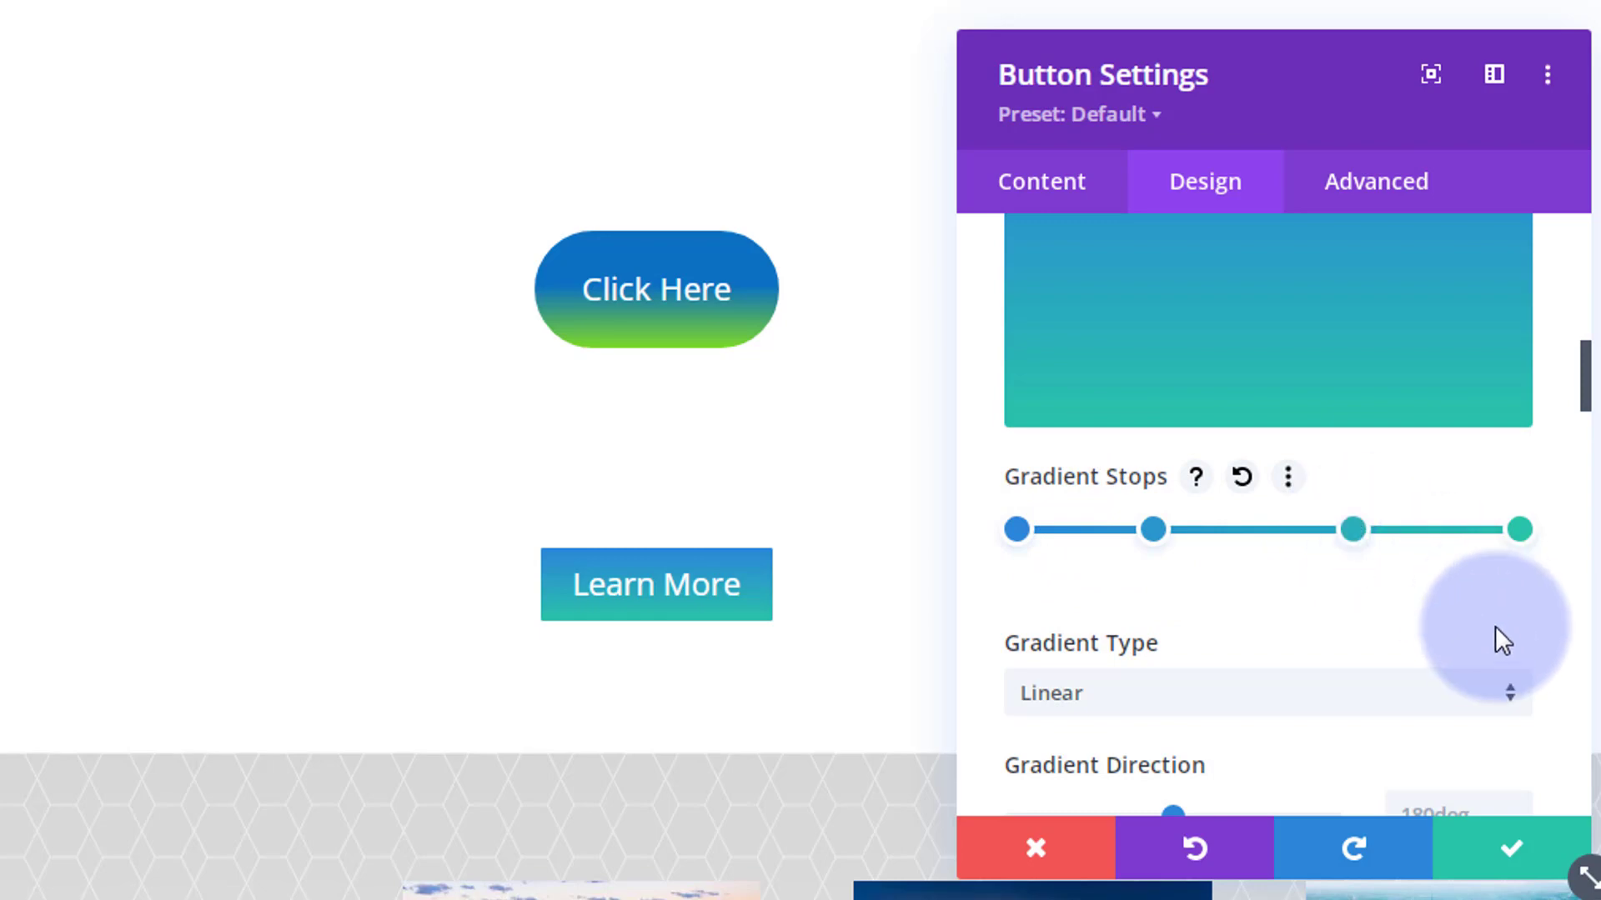
{"action": "left_click", "coordinate": [1017, 529]}
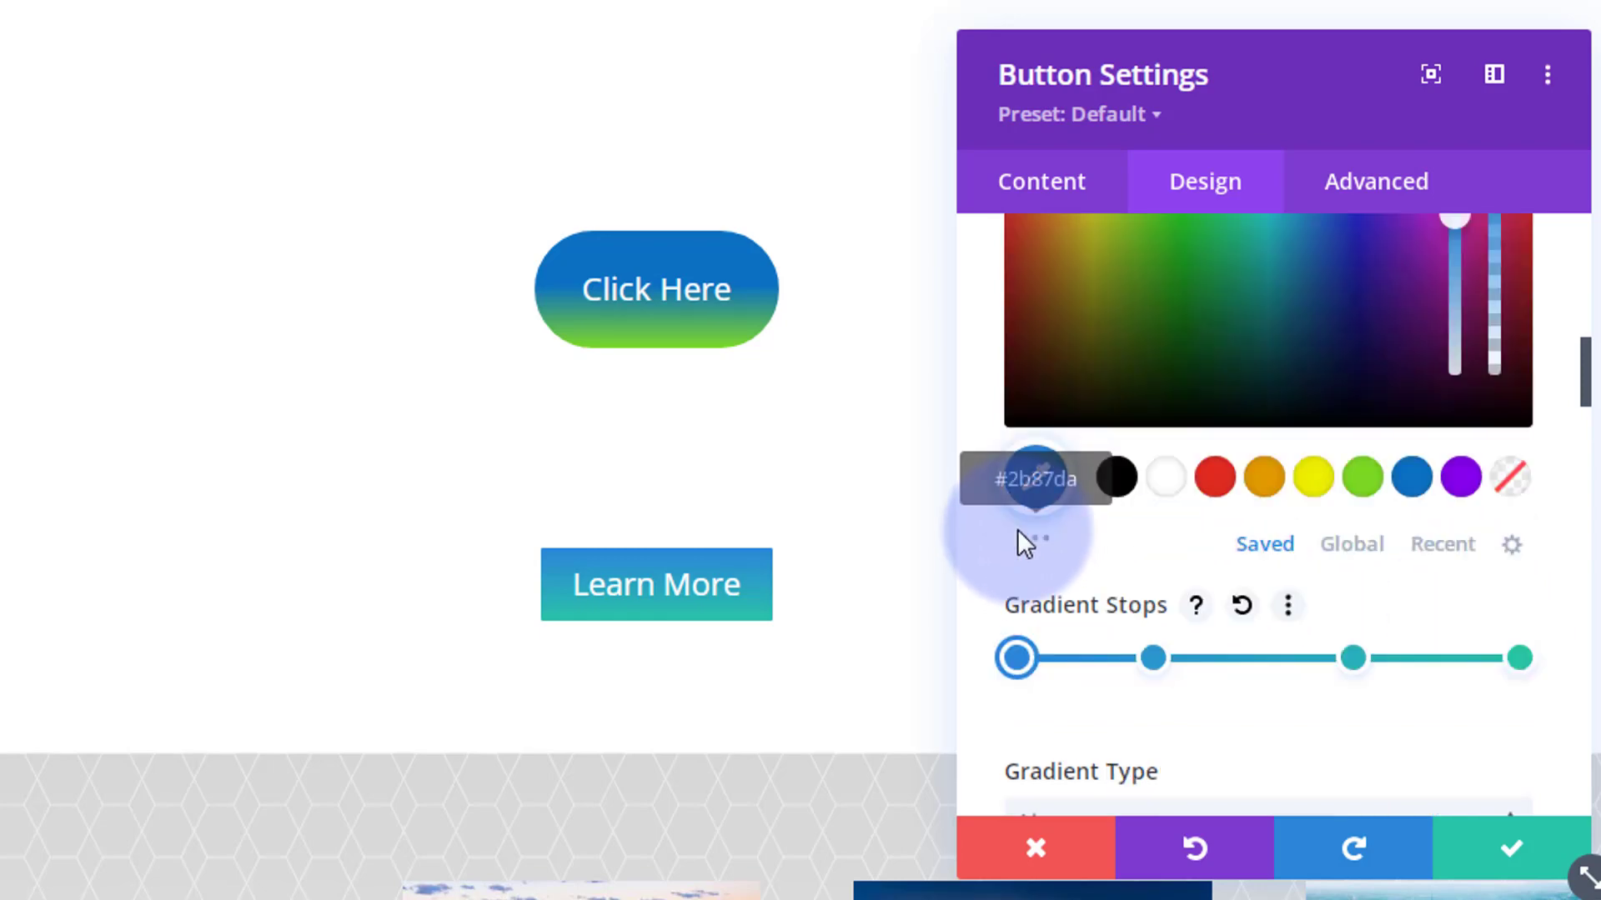
{"action": "left_click", "coordinate": [1412, 477]}
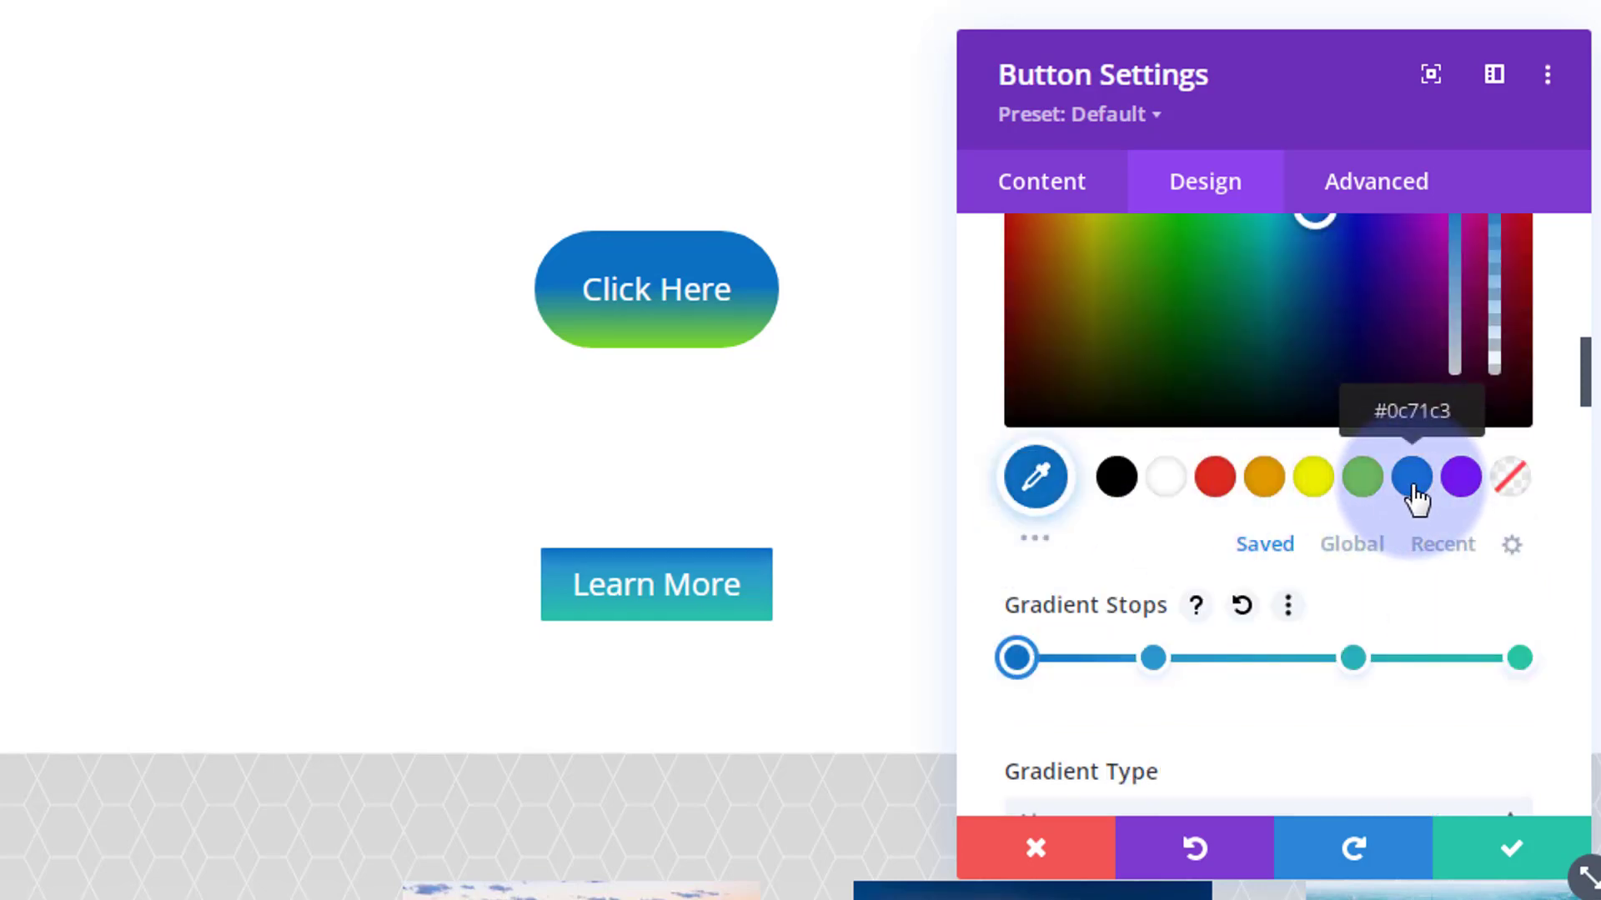
- Brighten the second gradient stop's color to a lighter blue, about #2fa6ef
{"action": "left_click_drag", "start_coordinate": [1157, 664], "coordinate": [1150, 656]}
{"action": "scroll", "coordinate": [1321, 618], "scroll_direction": "up", "scroll_amount": 2}
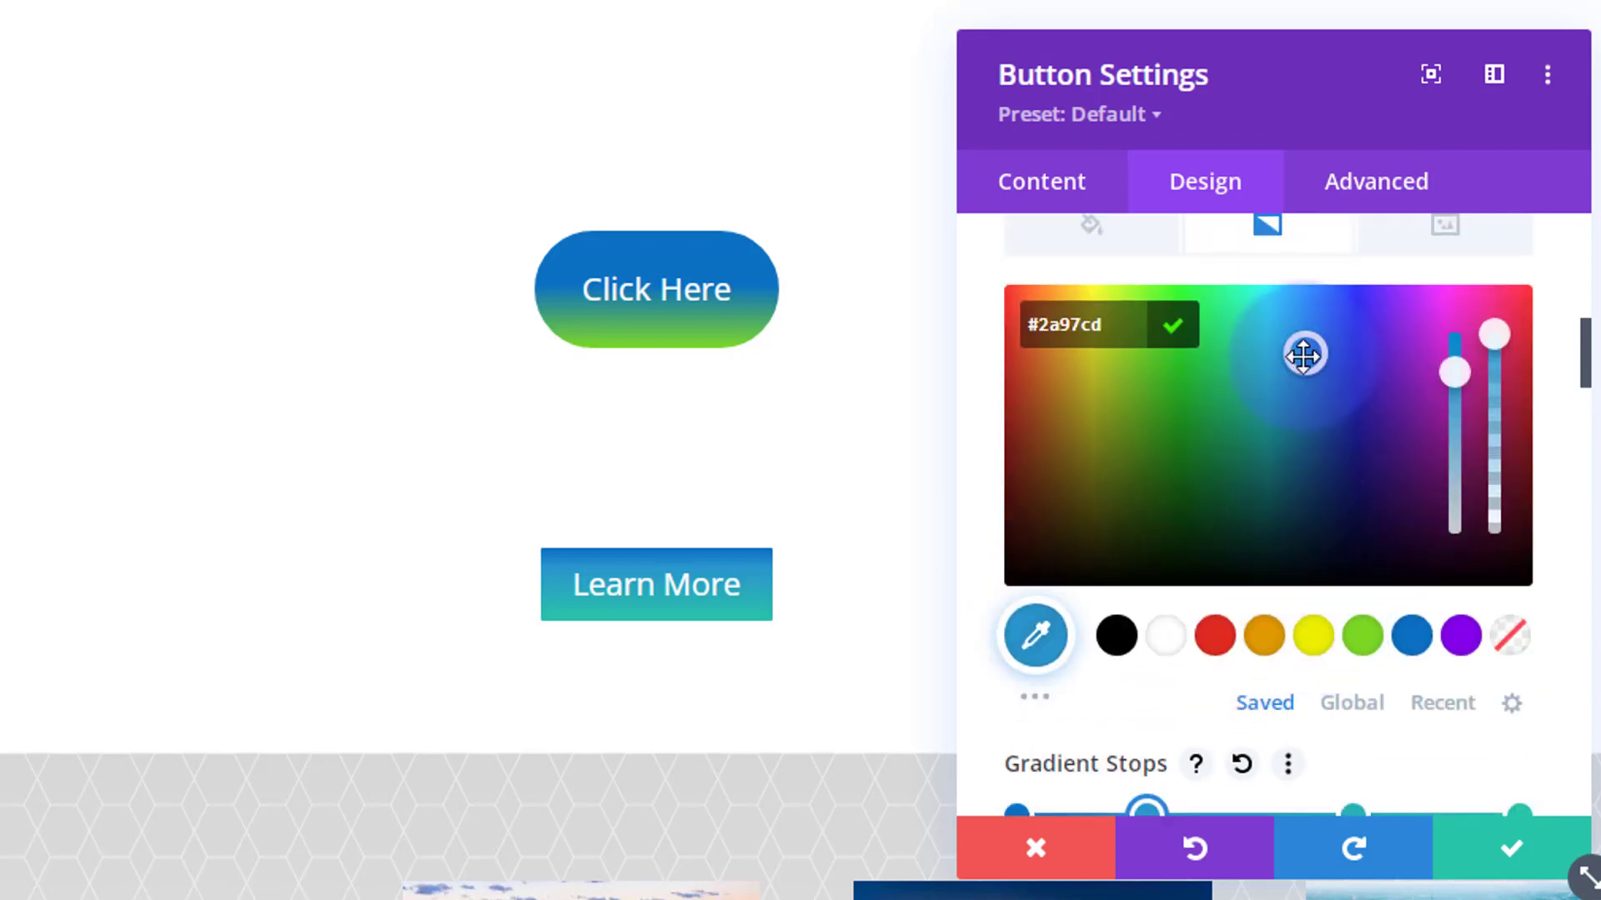
{"action": "left_click_drag", "start_coordinate": [1307, 346], "coordinate": [1311, 316]}
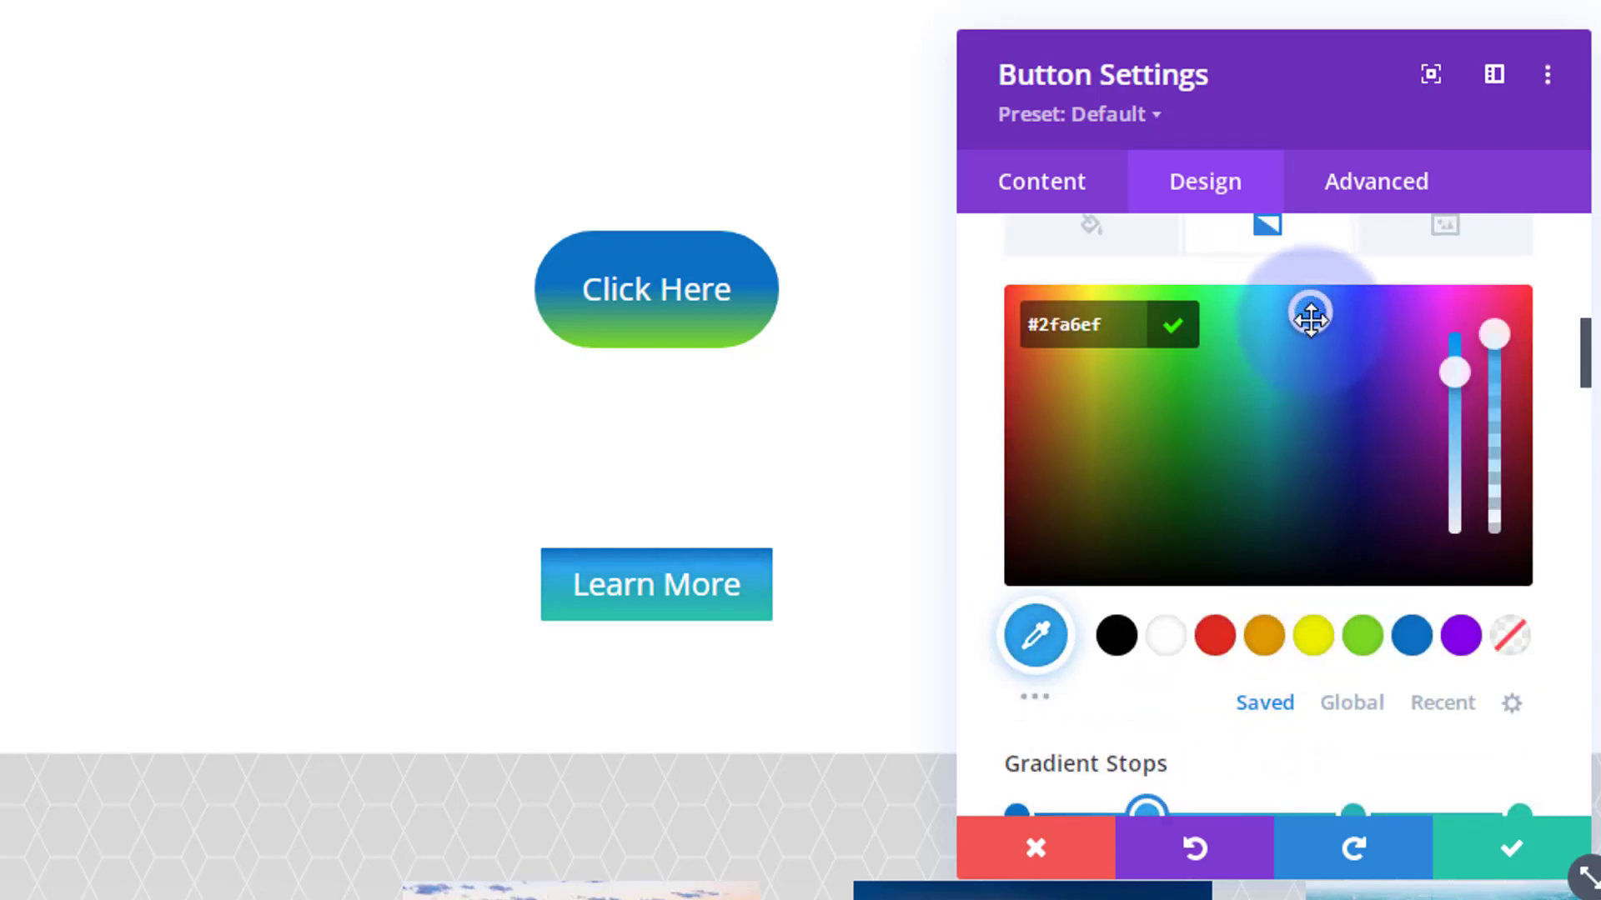
- Change the color of the gradient stop at 67% to a bright turquoise
{"action": "scroll", "coordinate": [1268, 511], "scroll_direction": "down", "scroll_amount": 4}
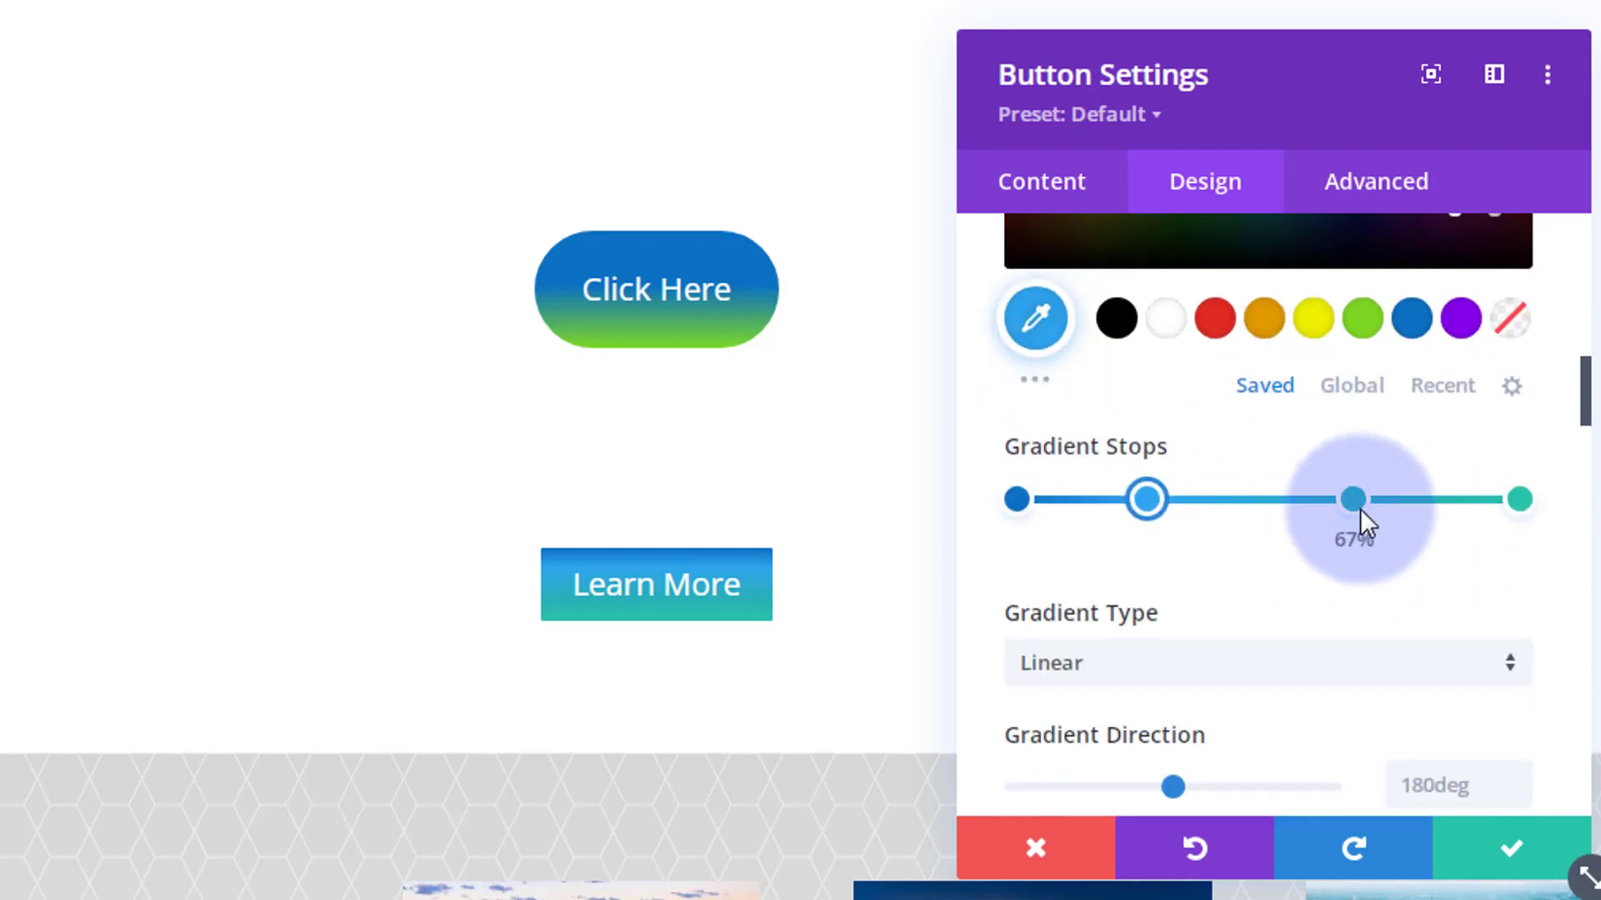
{"action": "left_click", "coordinate": [1352, 500]}
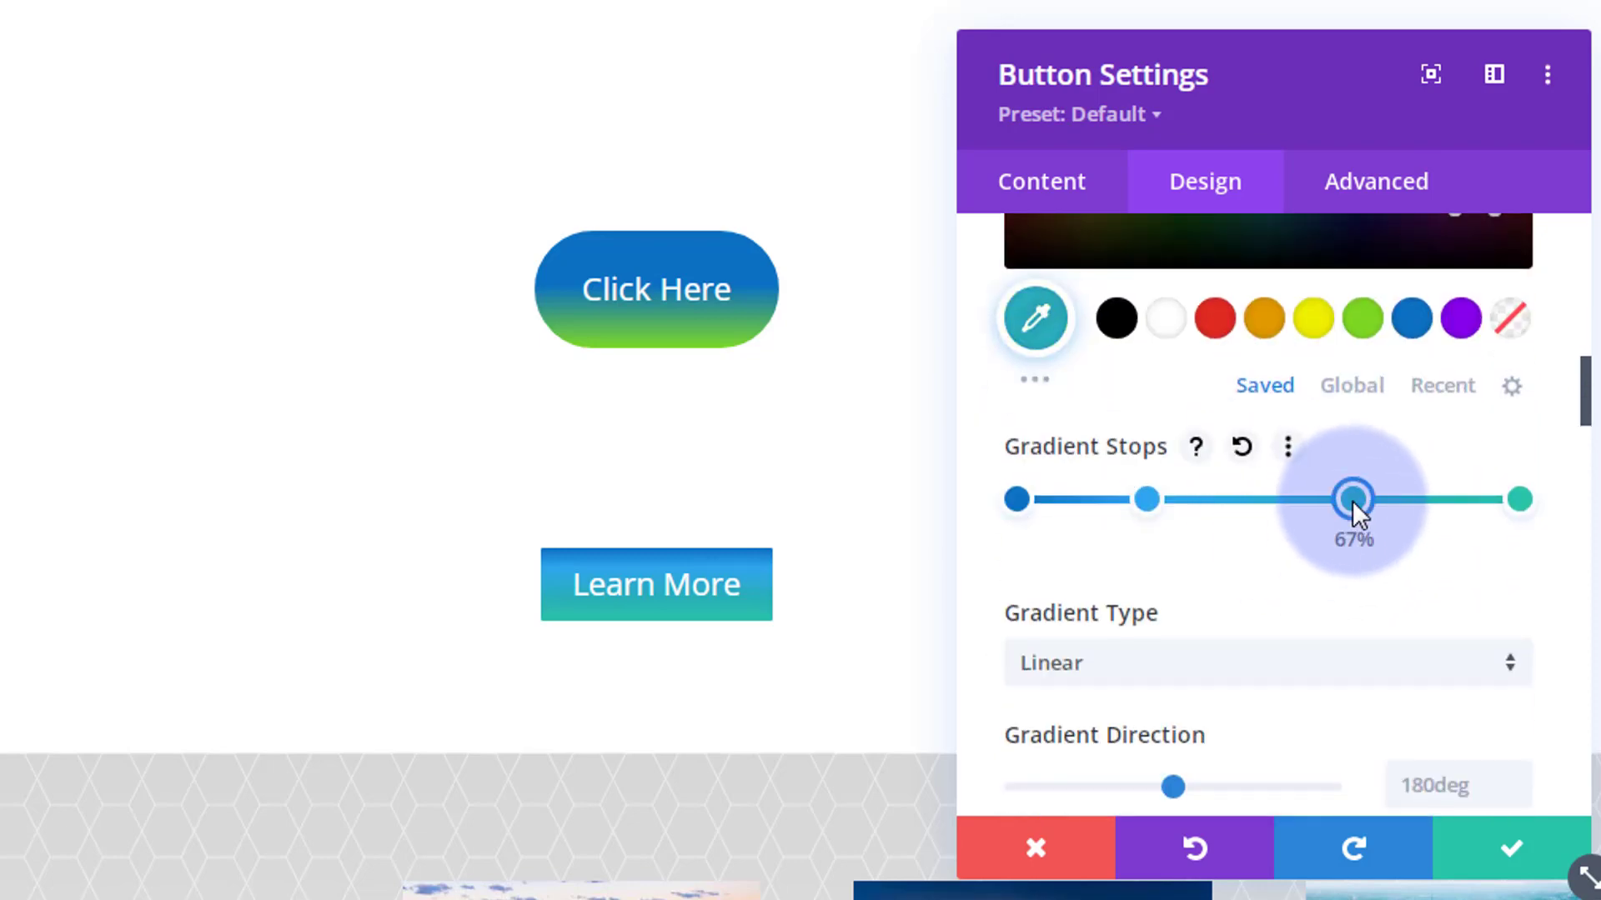
{"action": "scroll", "coordinate": [1172, 538], "scroll_direction": "up", "scroll_amount": 4}
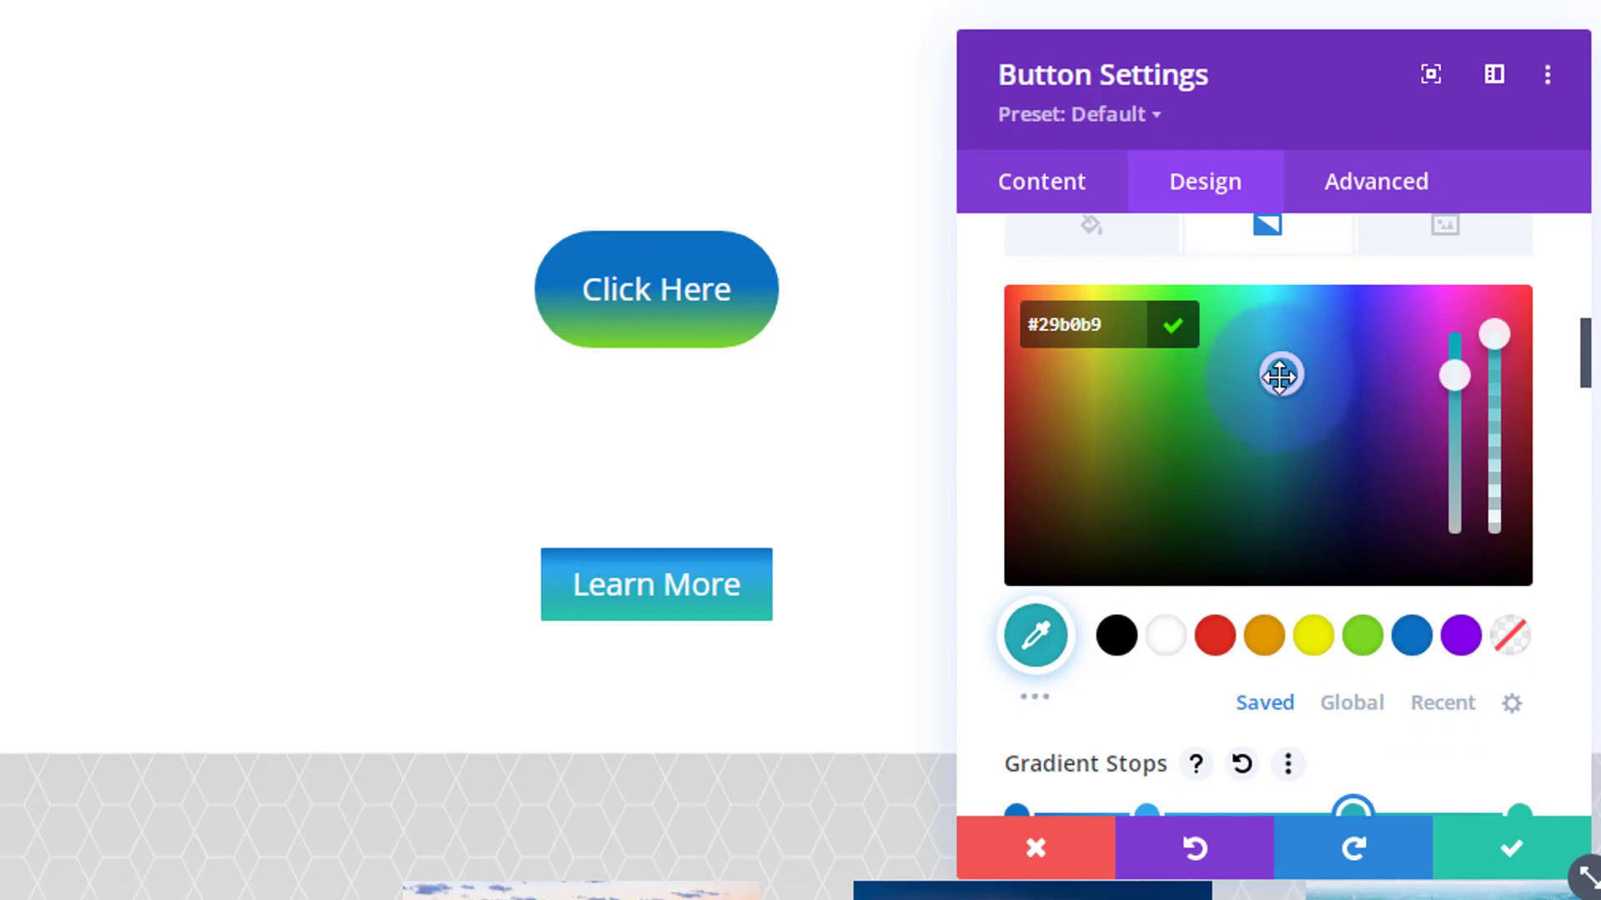
{"action": "left_click_drag", "start_coordinate": [1280, 349], "coordinate": [1271, 322]}
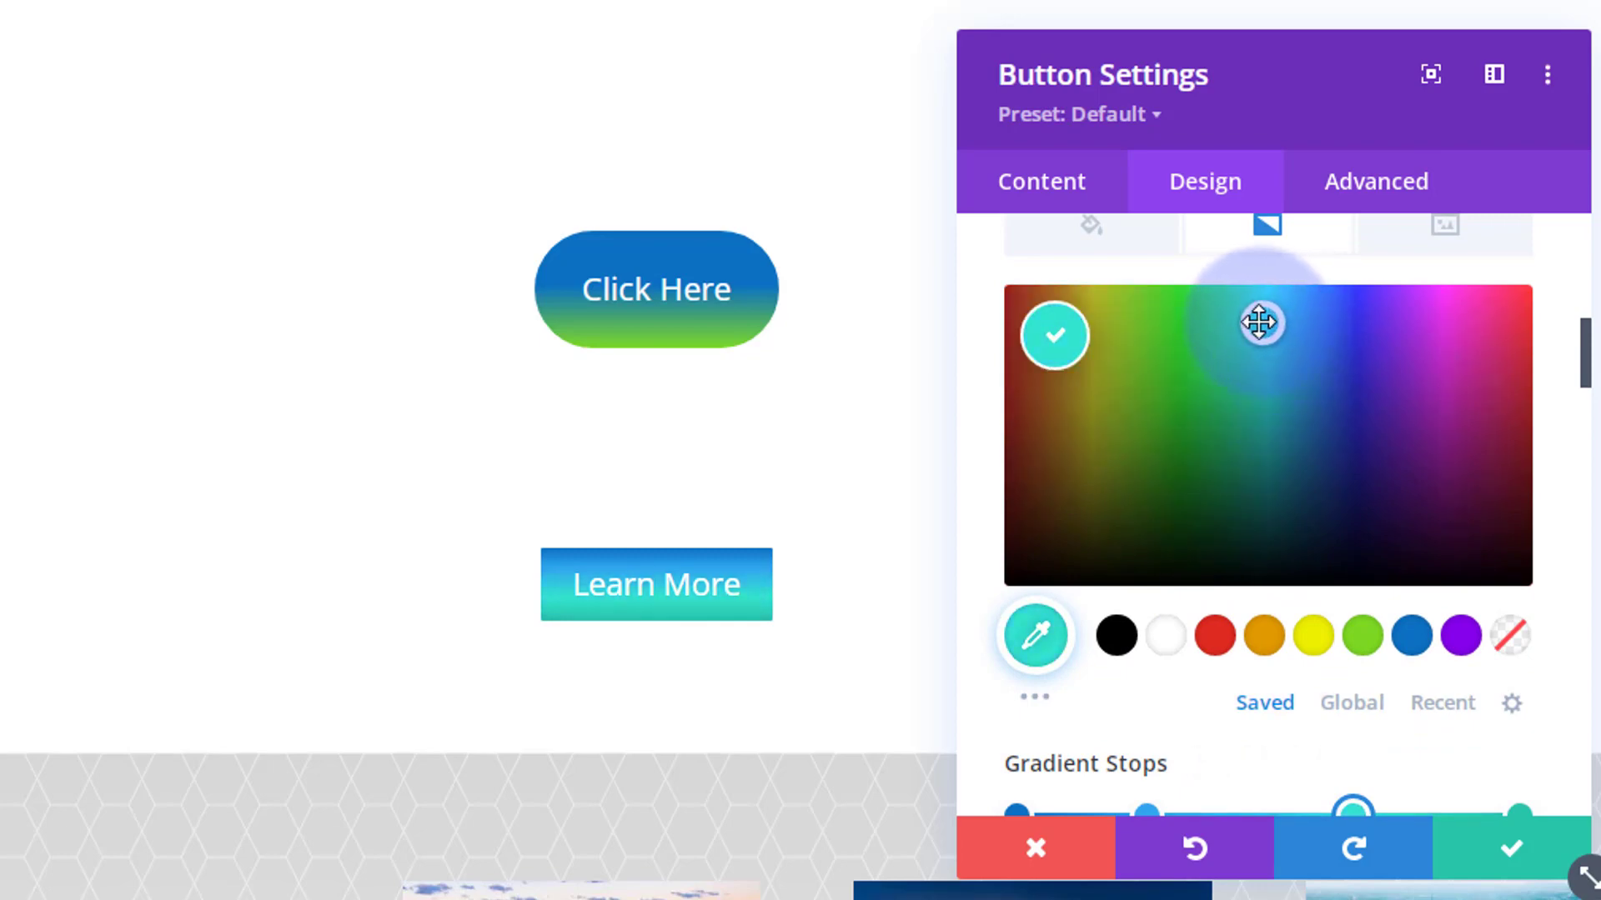
- Try the Circular, Elliptical and Conical gradient types on the button and return the gradient type to Linear
{"action": "scroll", "coordinate": [1298, 502], "scroll_direction": "down", "scroll_amount": 2}
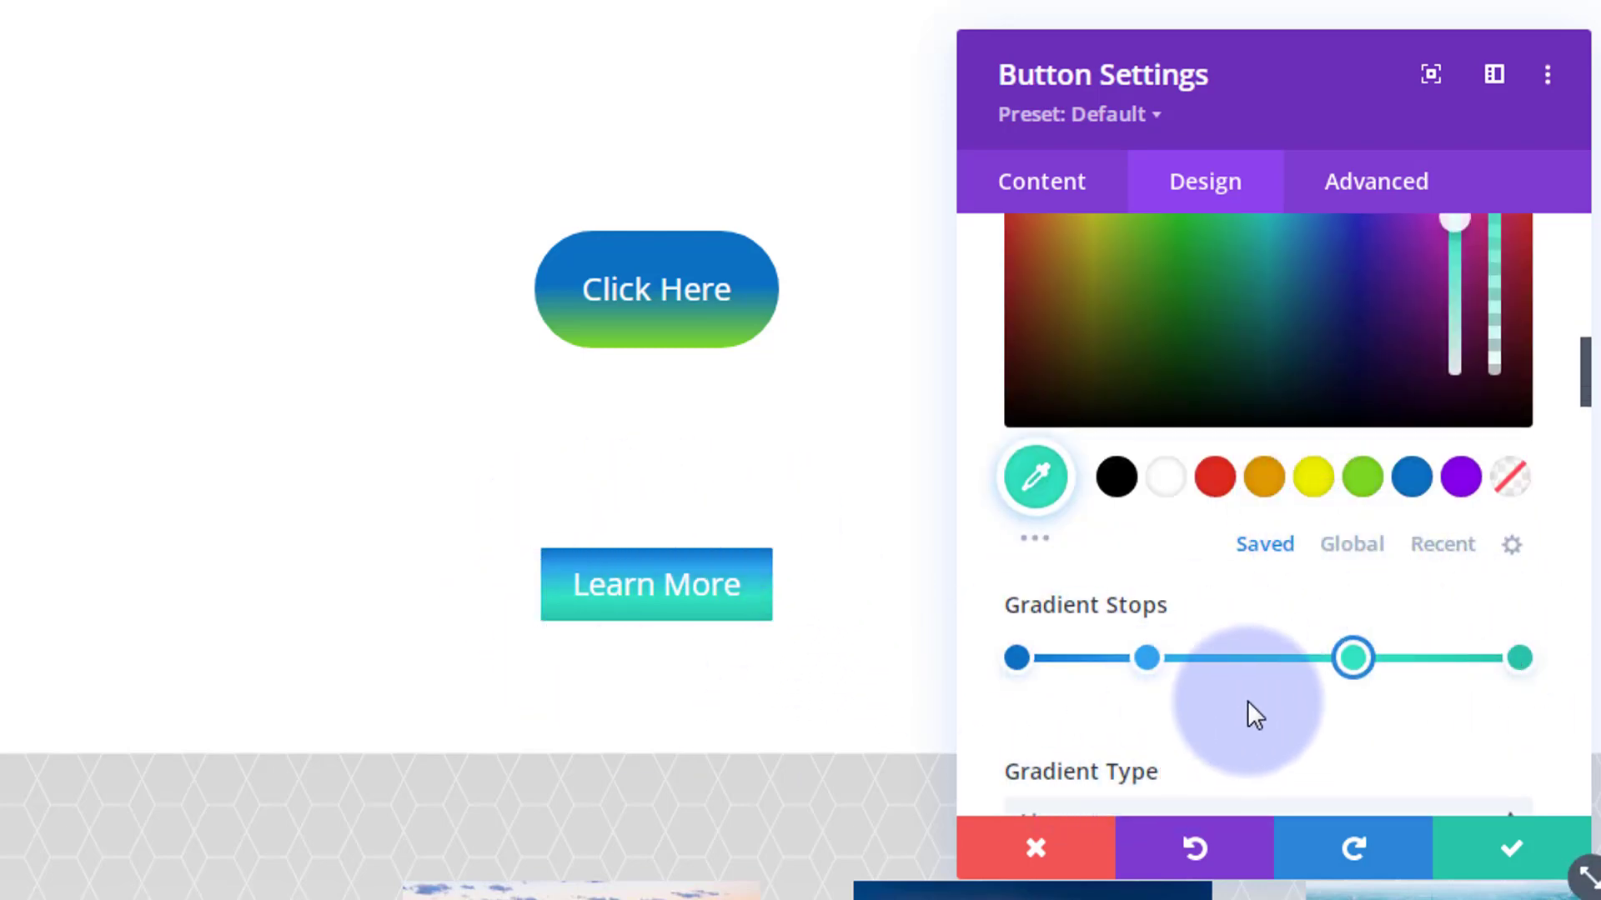
{"action": "scroll", "coordinate": [1248, 711], "scroll_direction": "down", "scroll_amount": 4}
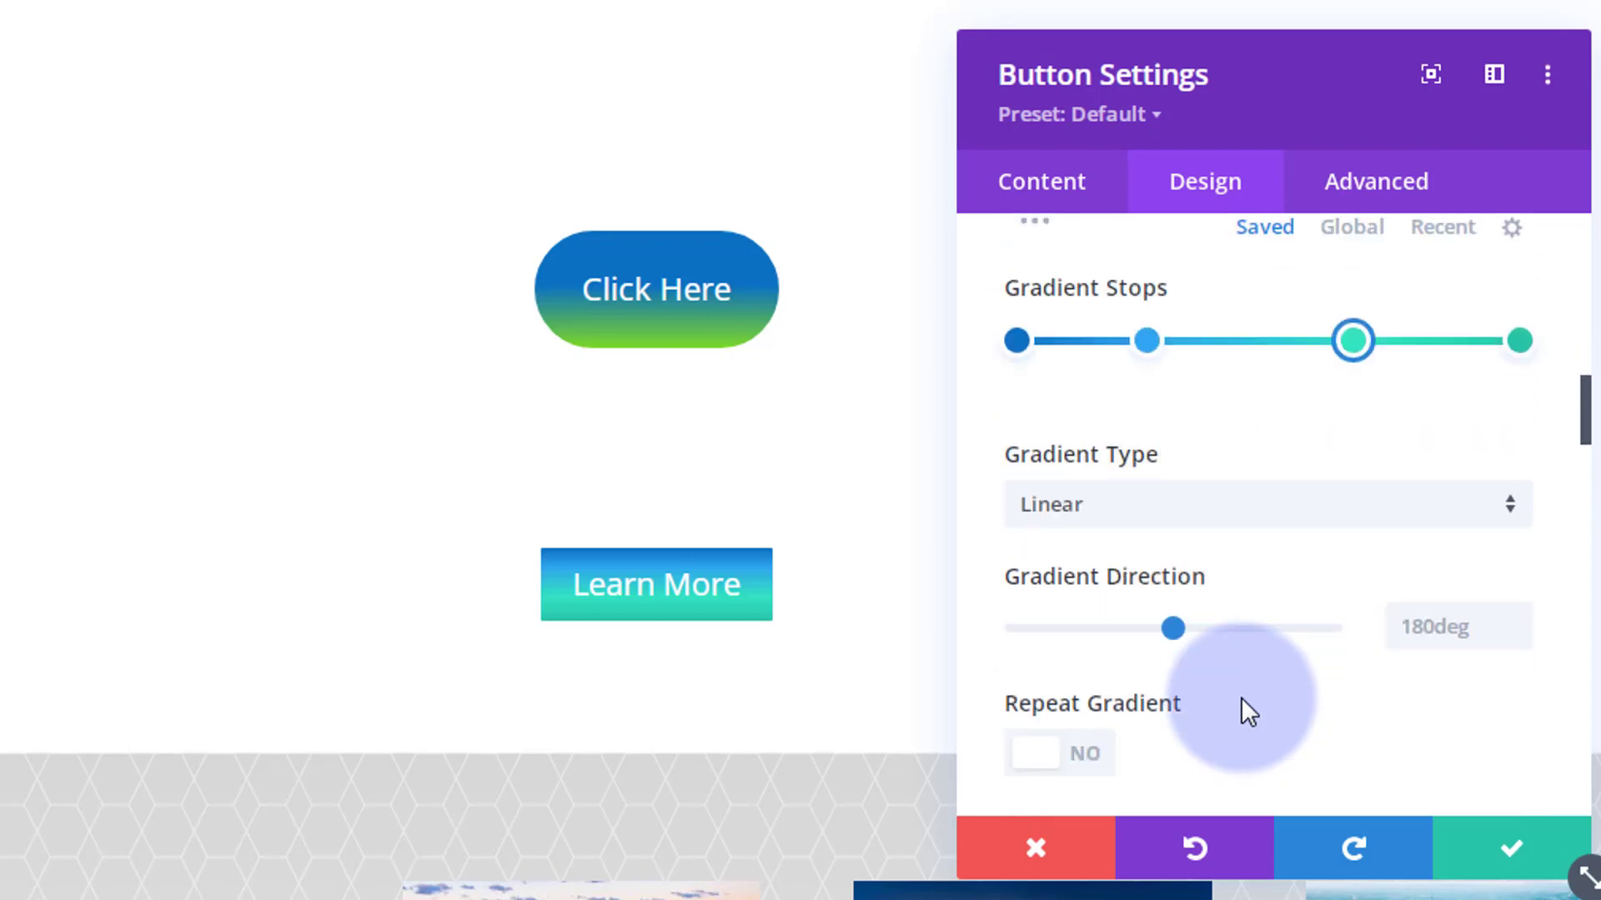
{"action": "scroll", "coordinate": [1294, 697], "scroll_direction": "down", "scroll_amount": 2}
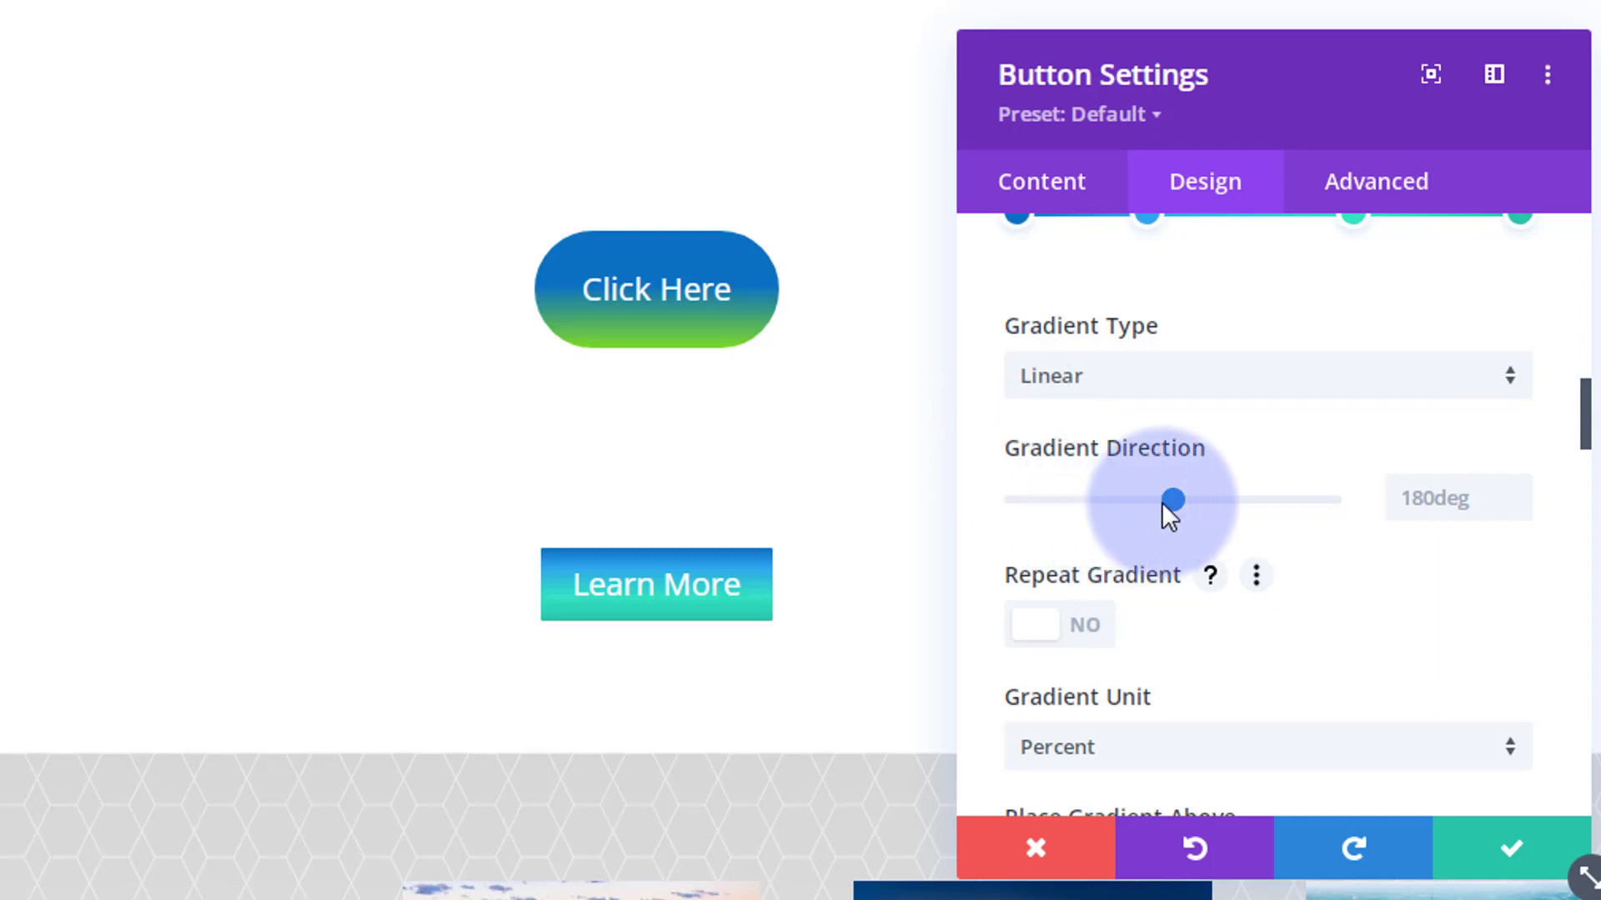
{"action": "scroll", "coordinate": [1175, 605], "scroll_direction": "down", "scroll_amount": 2}
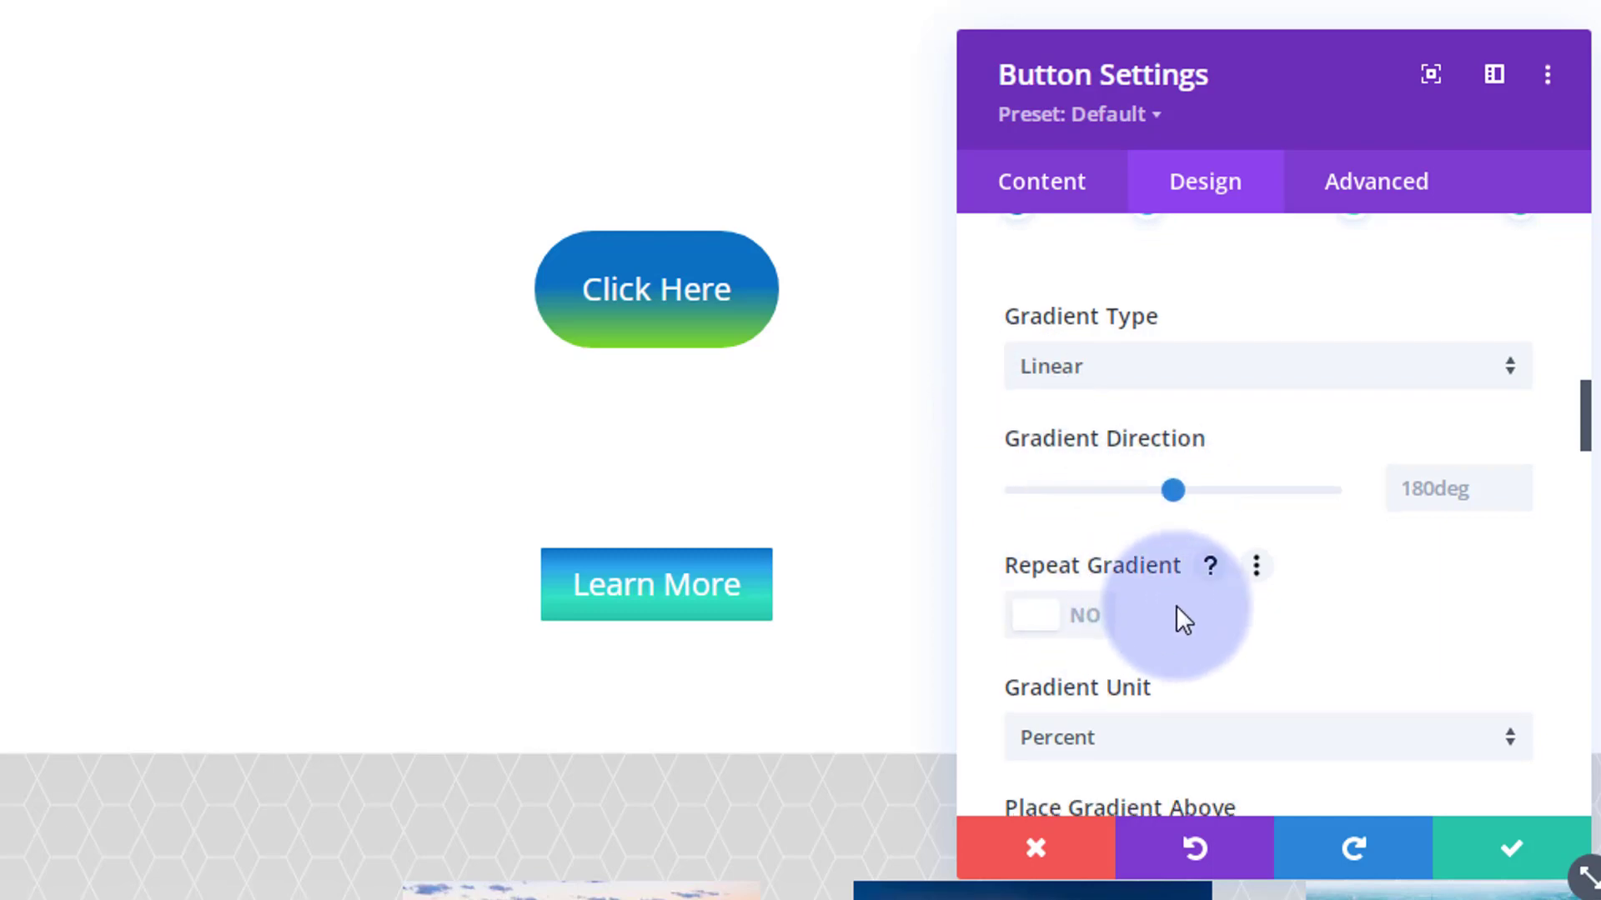
{"action": "scroll", "coordinate": [1224, 669], "scroll_direction": "up", "scroll_amount": 2}
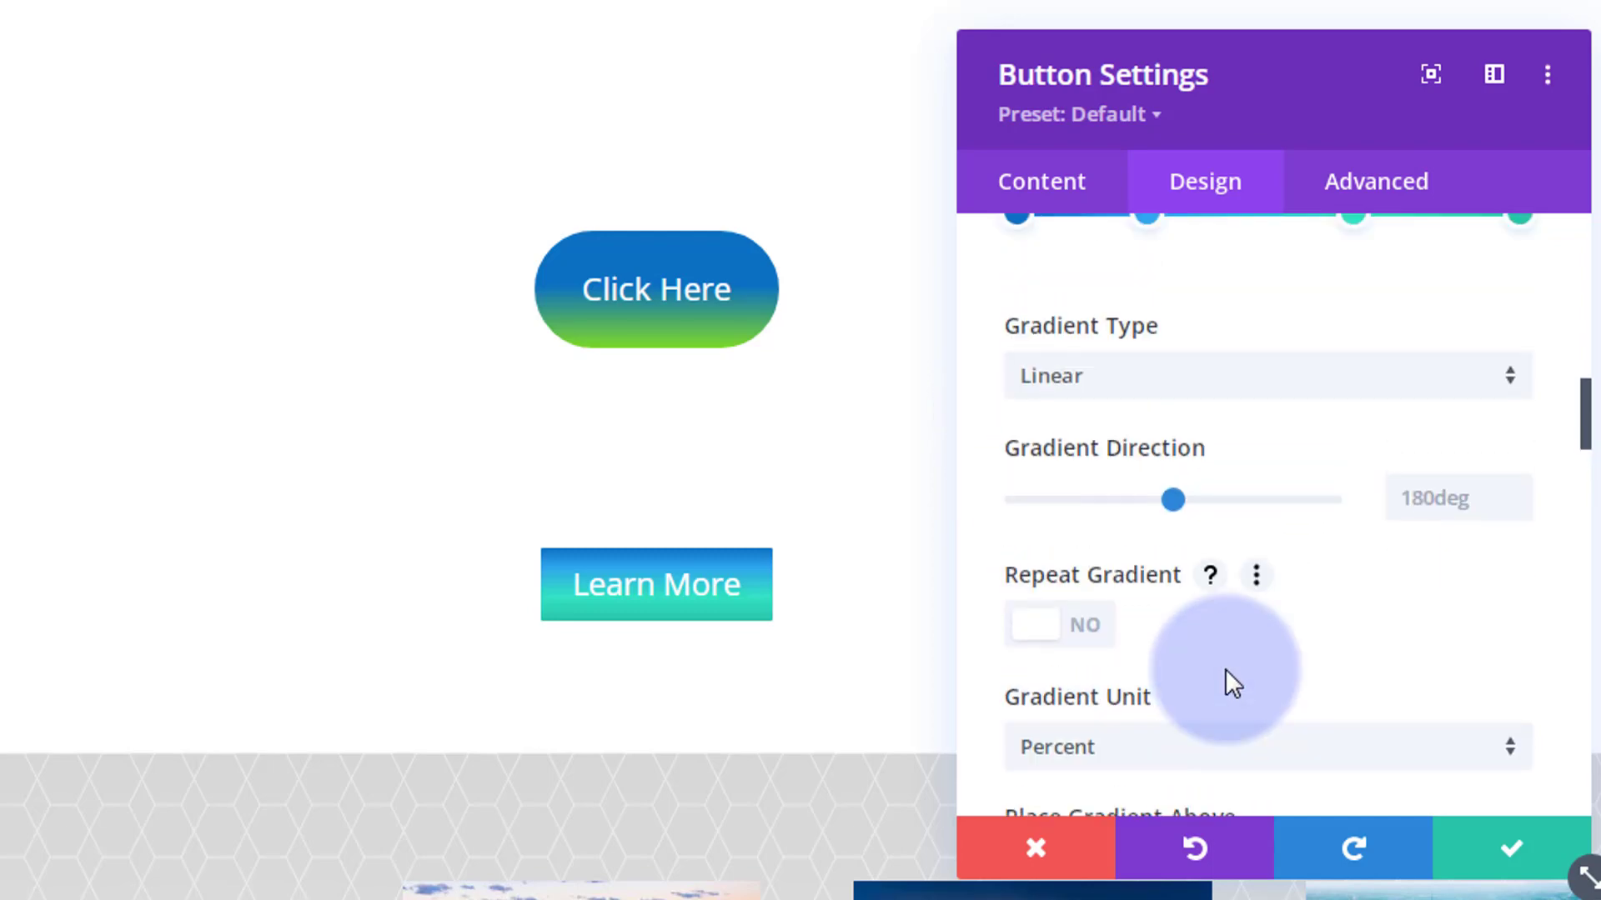
{"action": "left_click", "coordinate": [1194, 405]}
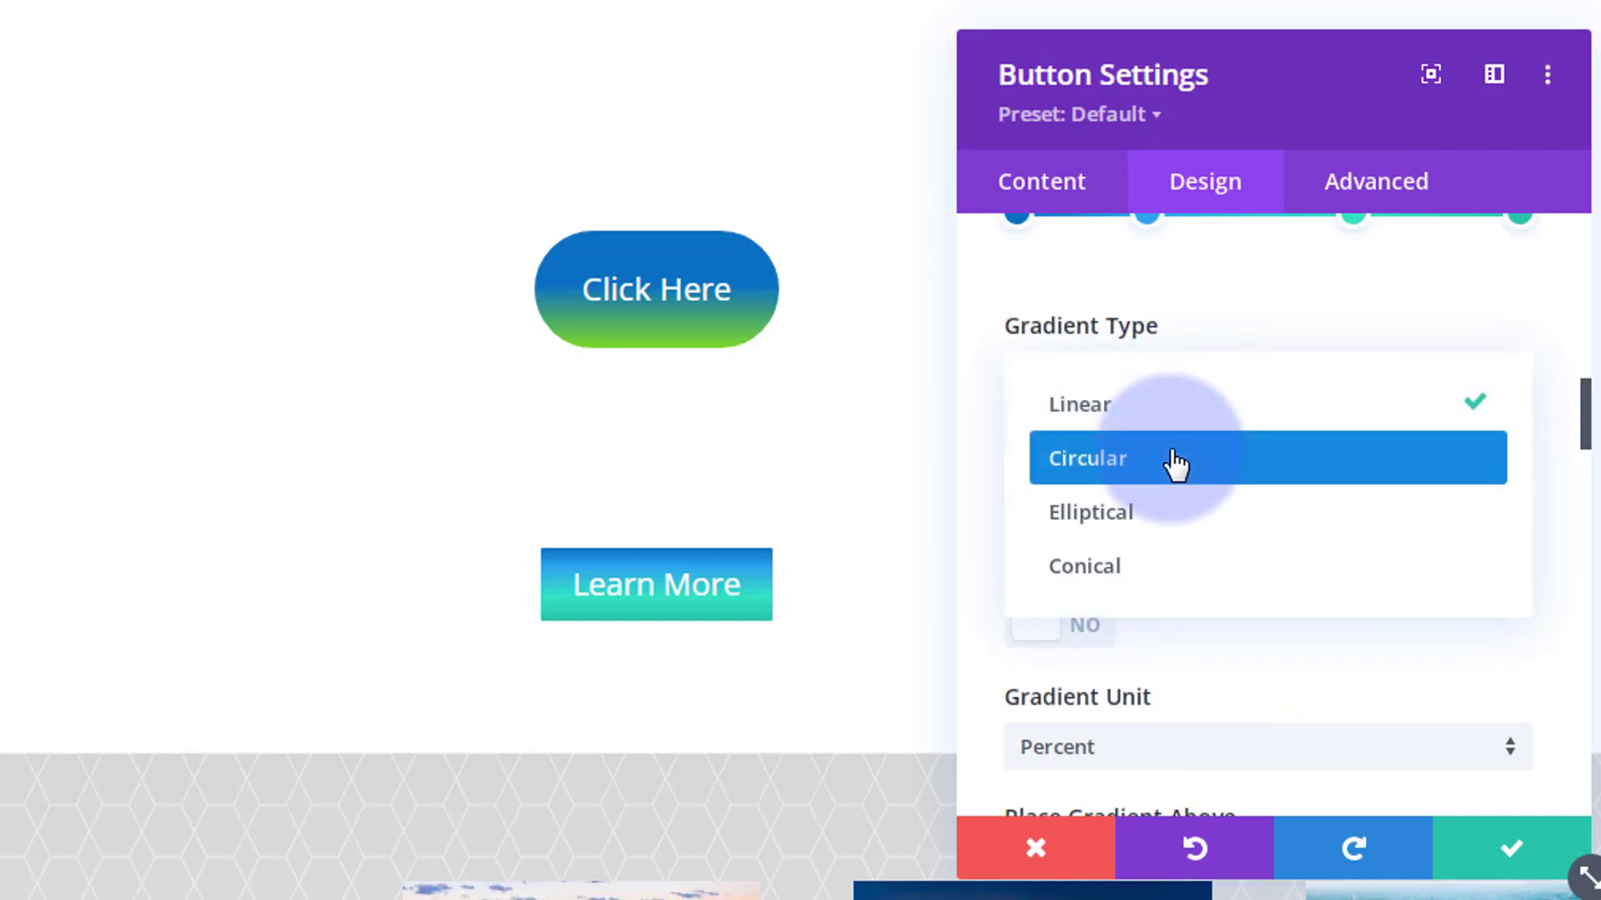
{"action": "left_click", "coordinate": [1176, 460]}
{"action": "left_click", "coordinate": [1173, 375]}
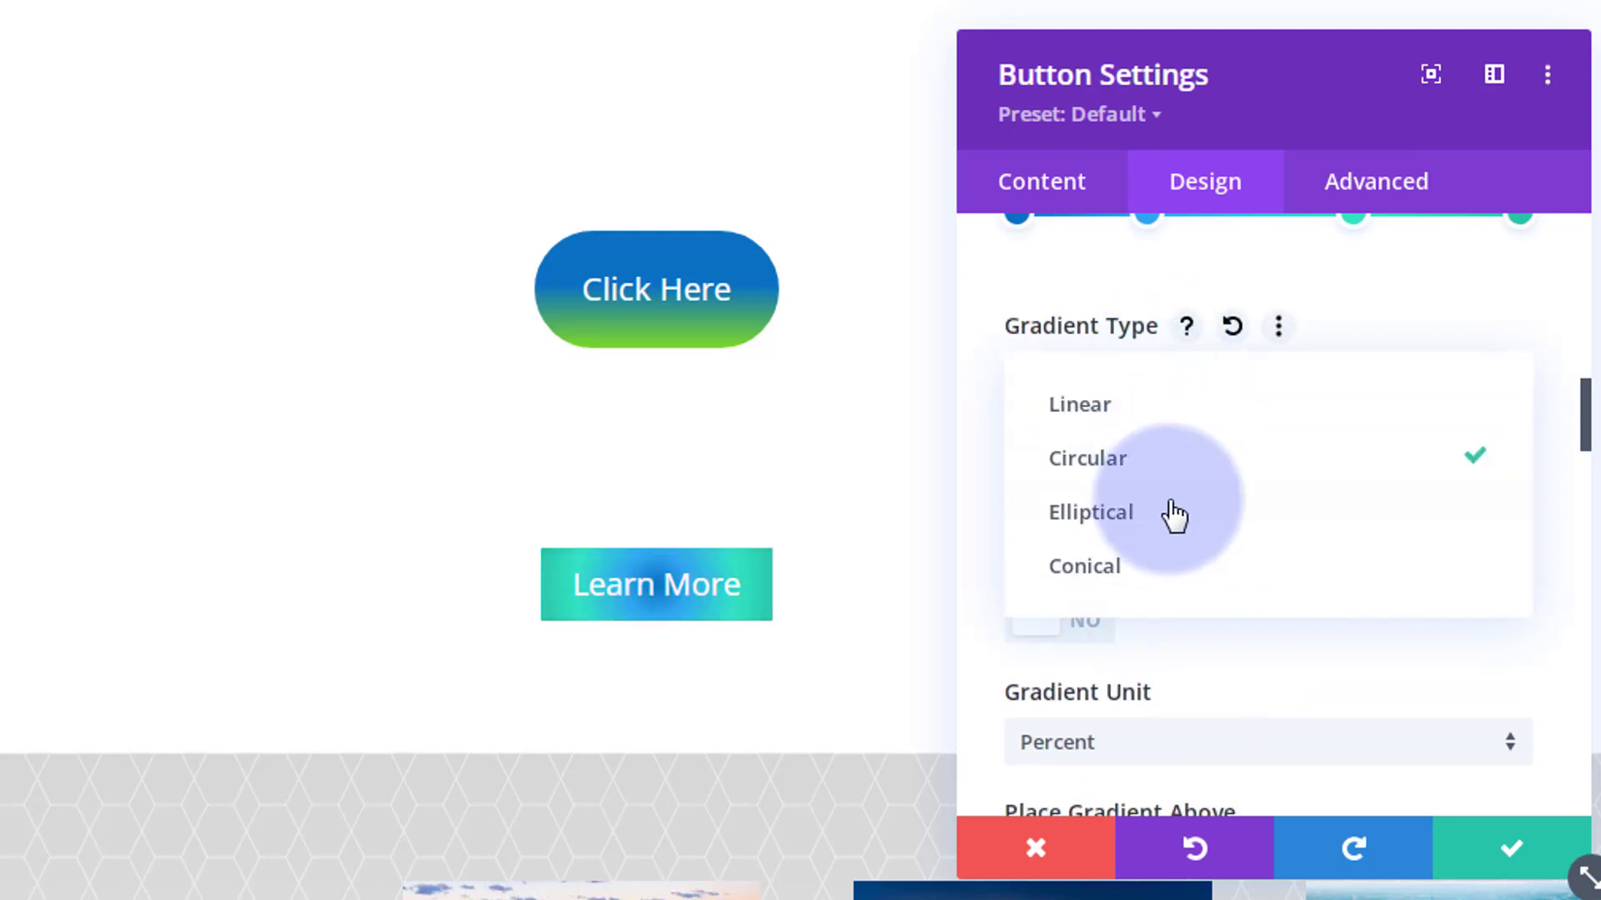
{"action": "left_click", "coordinate": [1172, 514]}
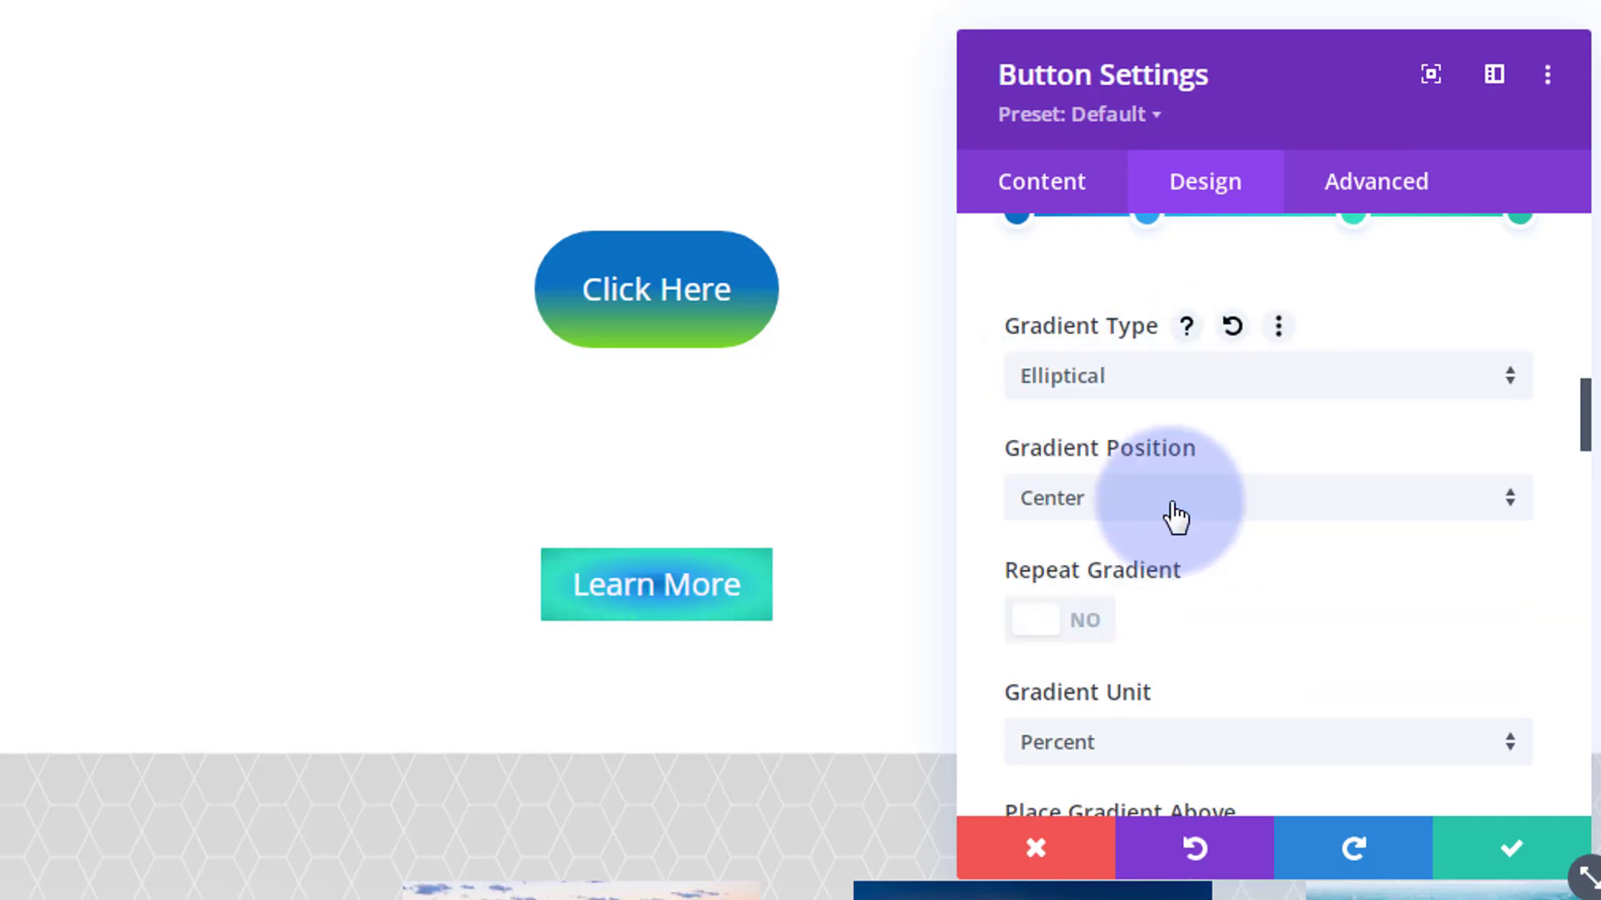
{"action": "left_click", "coordinate": [1185, 388]}
{"action": "left_click", "coordinate": [1172, 563]}
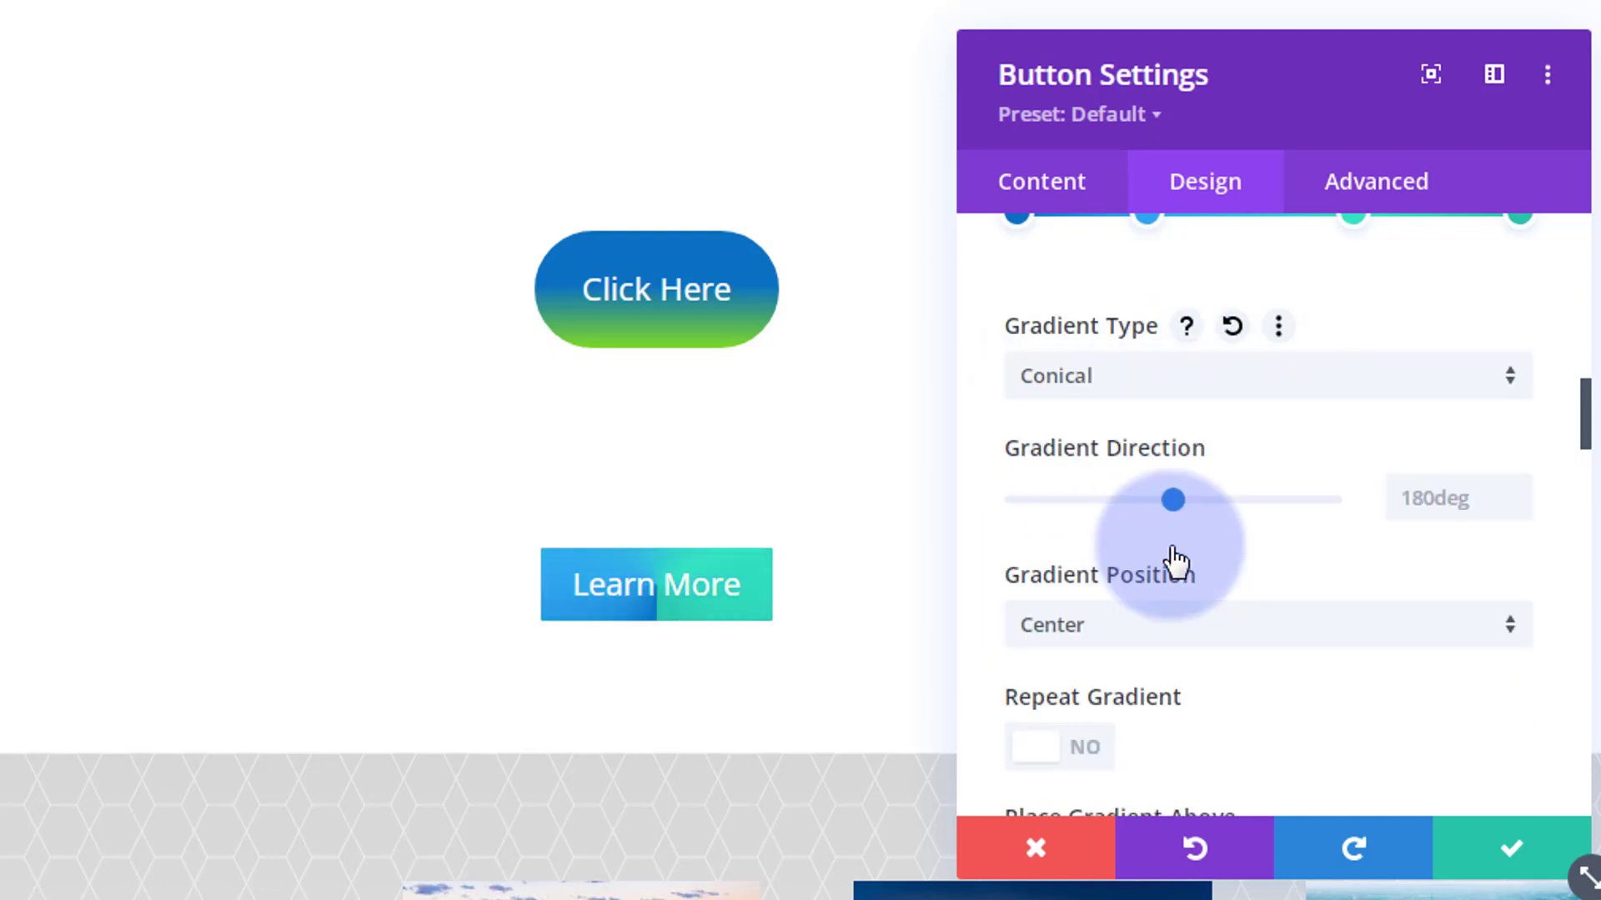
{"action": "left_click", "coordinate": [1149, 385]}
{"action": "left_click", "coordinate": [1140, 411]}
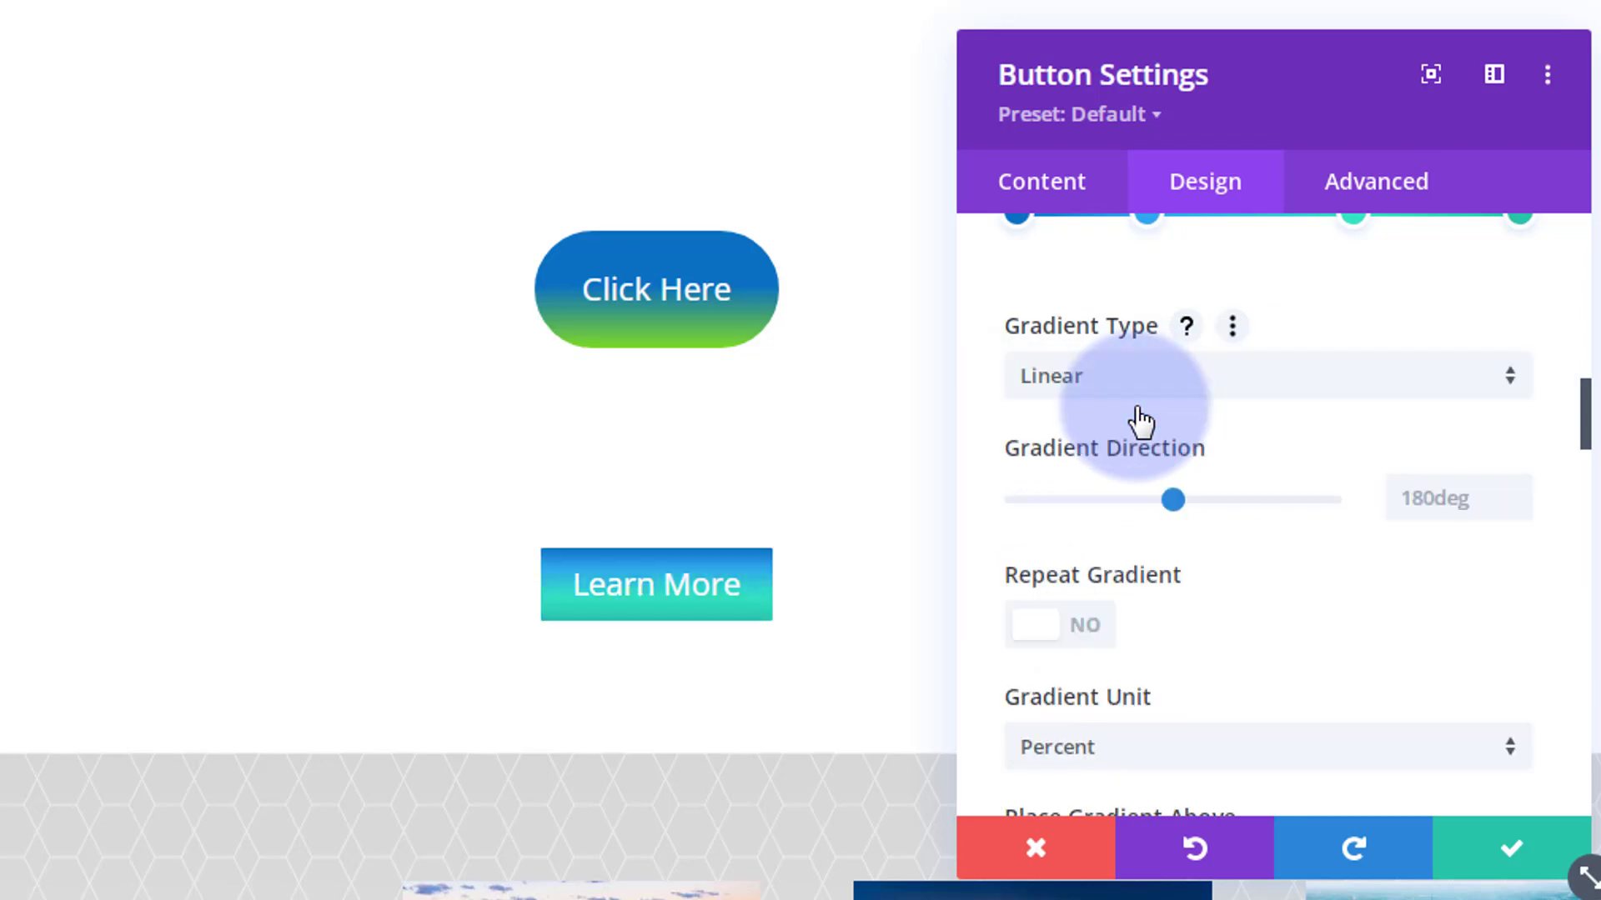
- Reduce the button's border width to 0px
{"action": "scroll", "coordinate": [1298, 575], "scroll_direction": "up", "scroll_amount": 5}
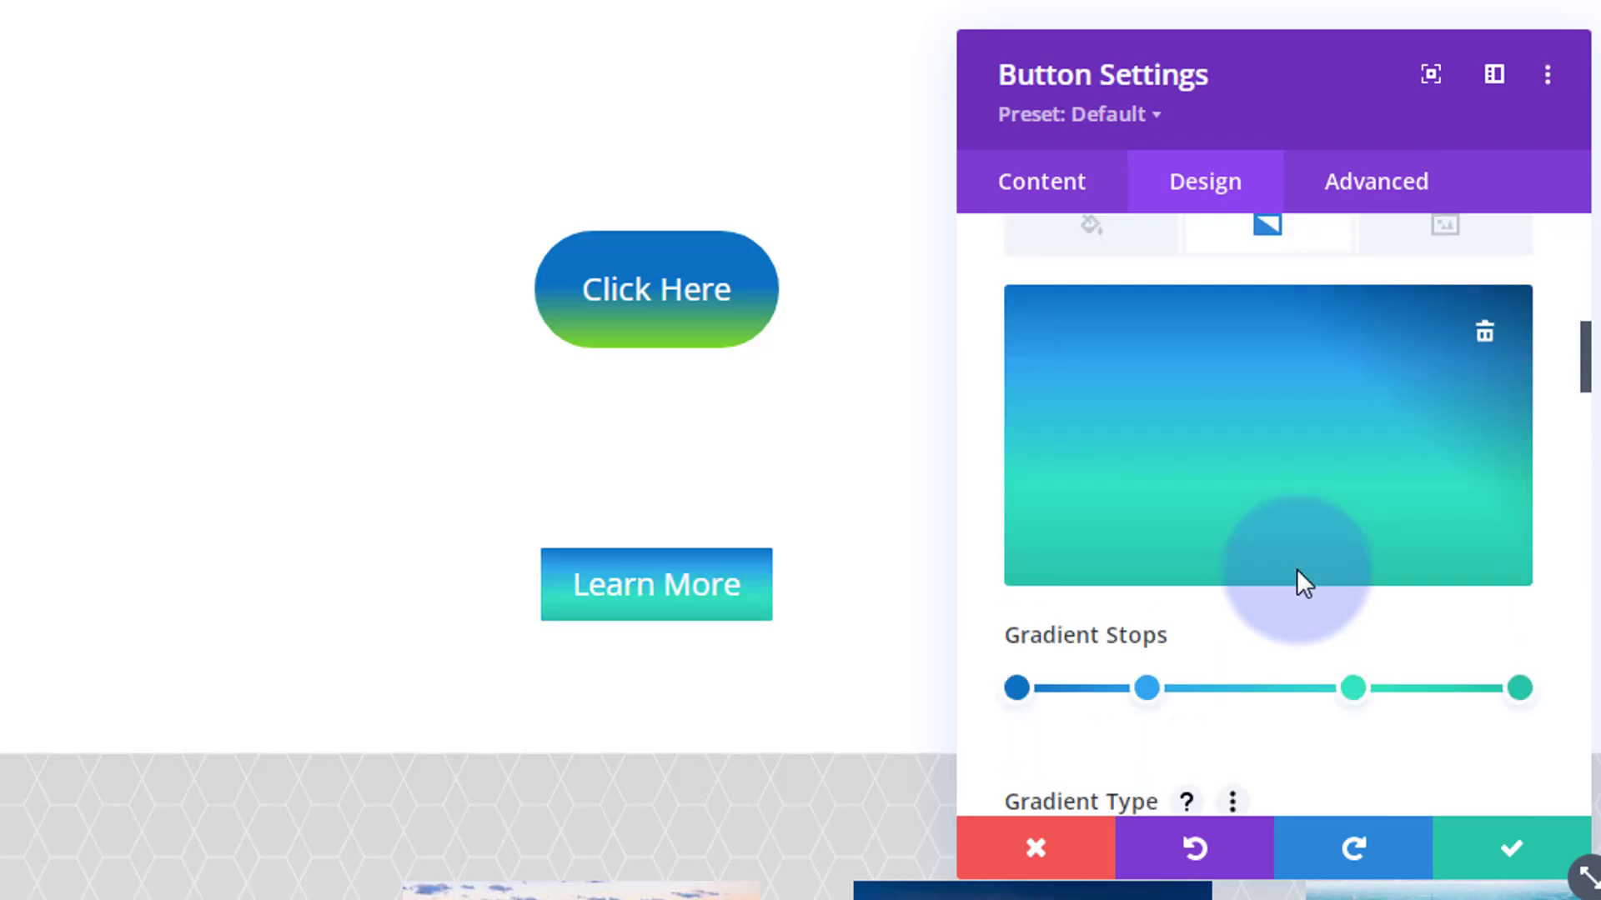
{"action": "scroll", "coordinate": [1298, 569], "scroll_direction": "down", "scroll_amount": 10}
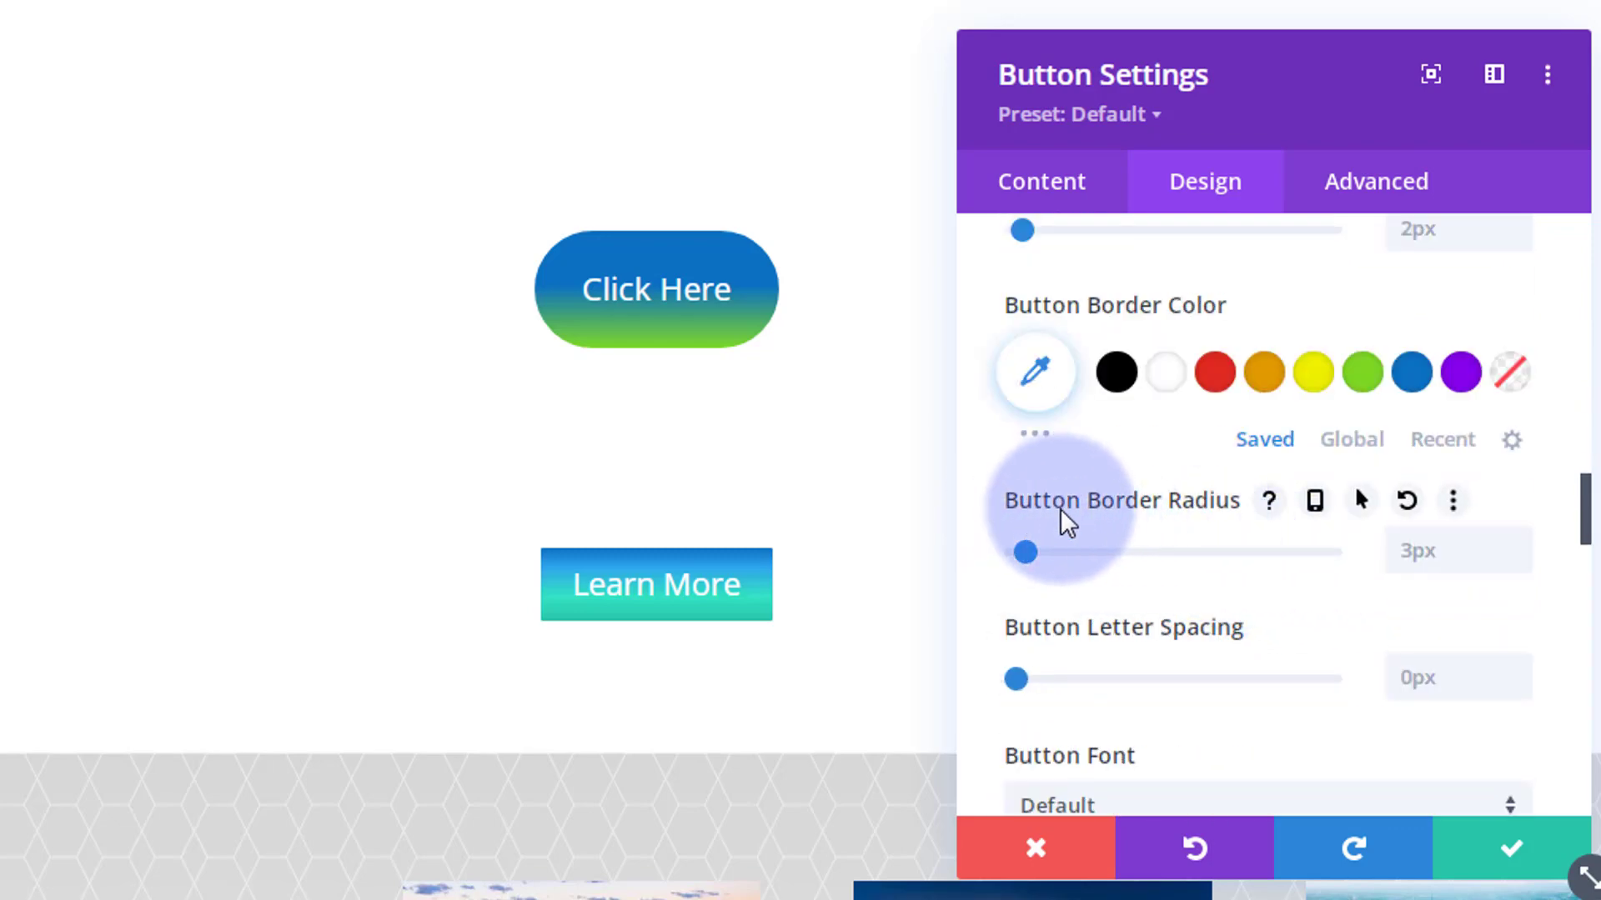
{"action": "scroll", "coordinate": [1067, 524], "scroll_direction": "up", "scroll_amount": 2}
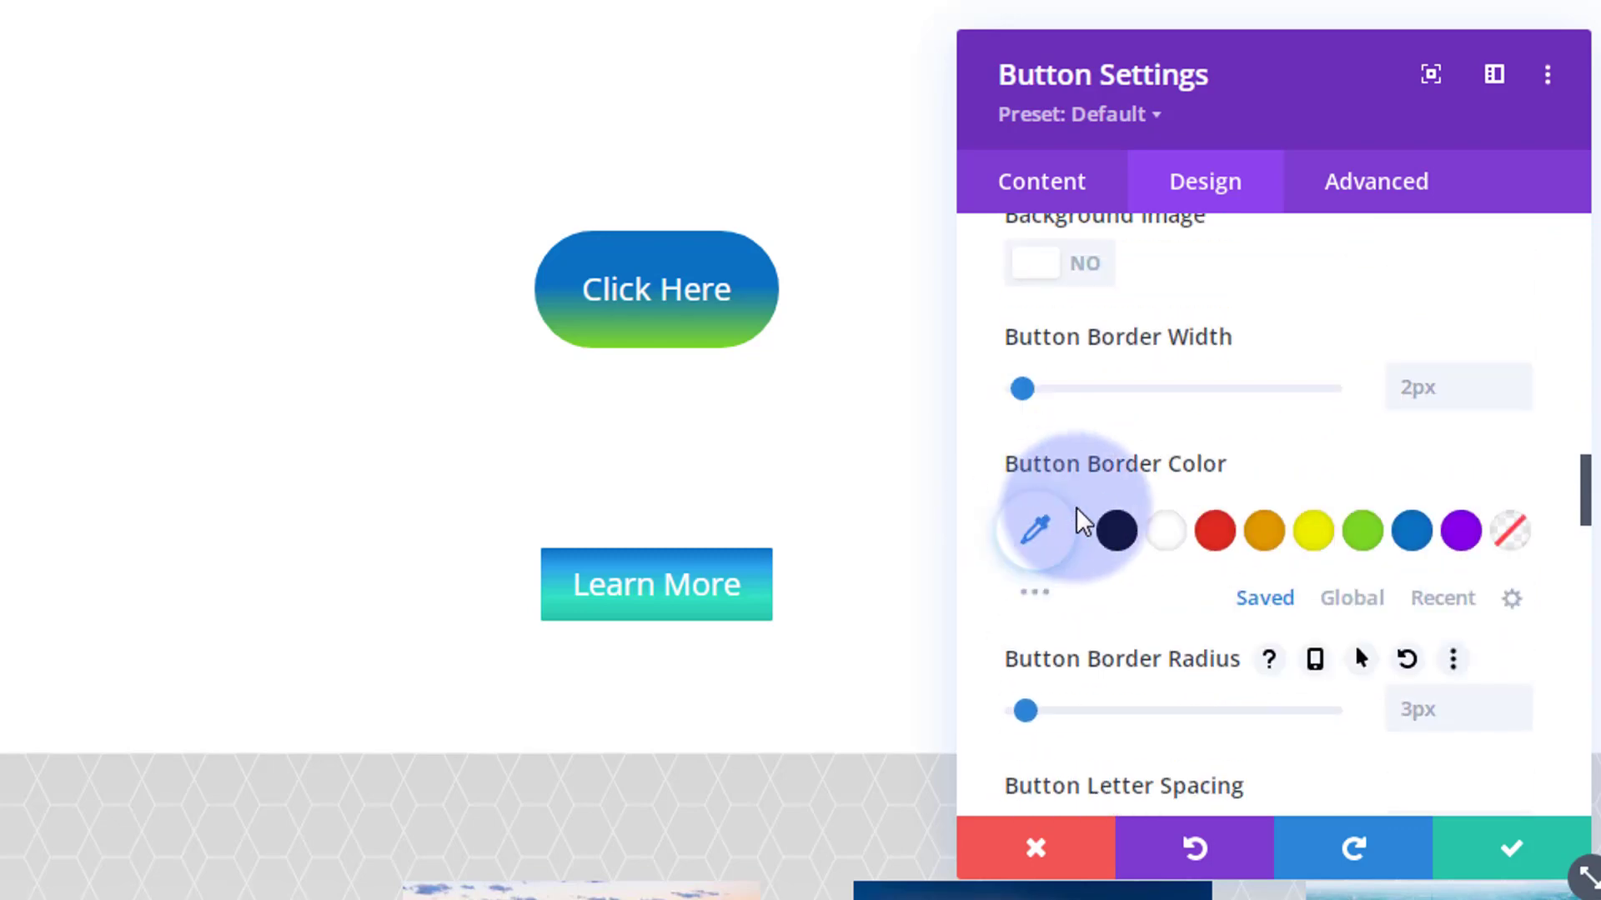
{"action": "left_click", "coordinate": [1517, 406]}
{"action": "left_click", "coordinate": [1517, 406]}
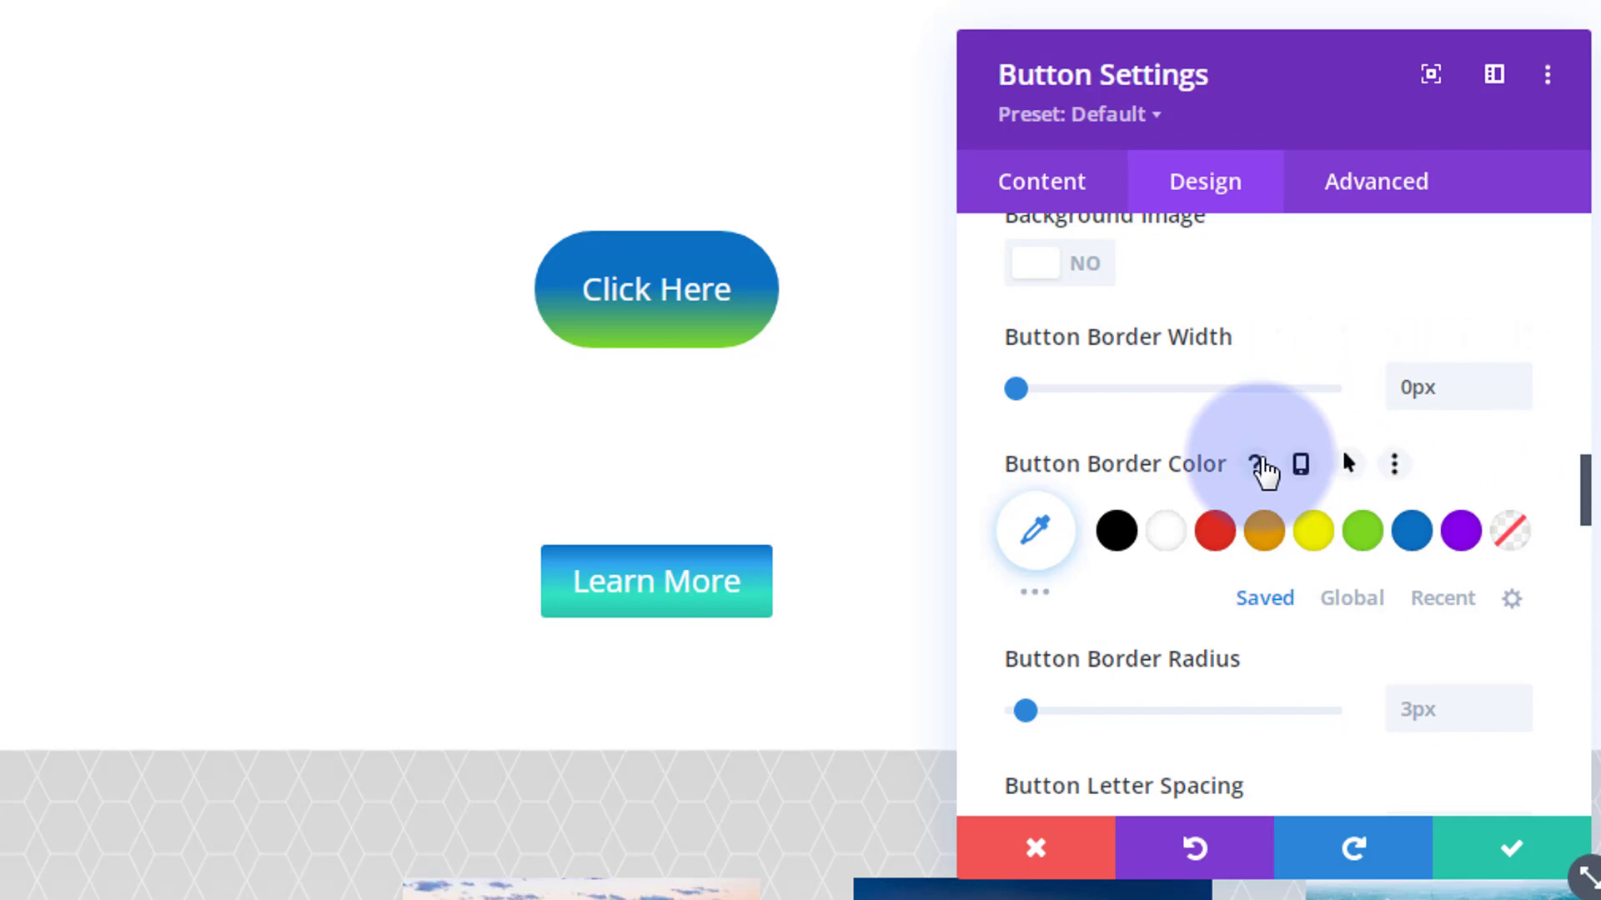
- Set the button's border radius to 50px
{"action": "scroll", "coordinate": [1261, 467], "scroll_direction": "down", "scroll_amount": 2}
{"action": "left_click", "coordinate": [1409, 551]}
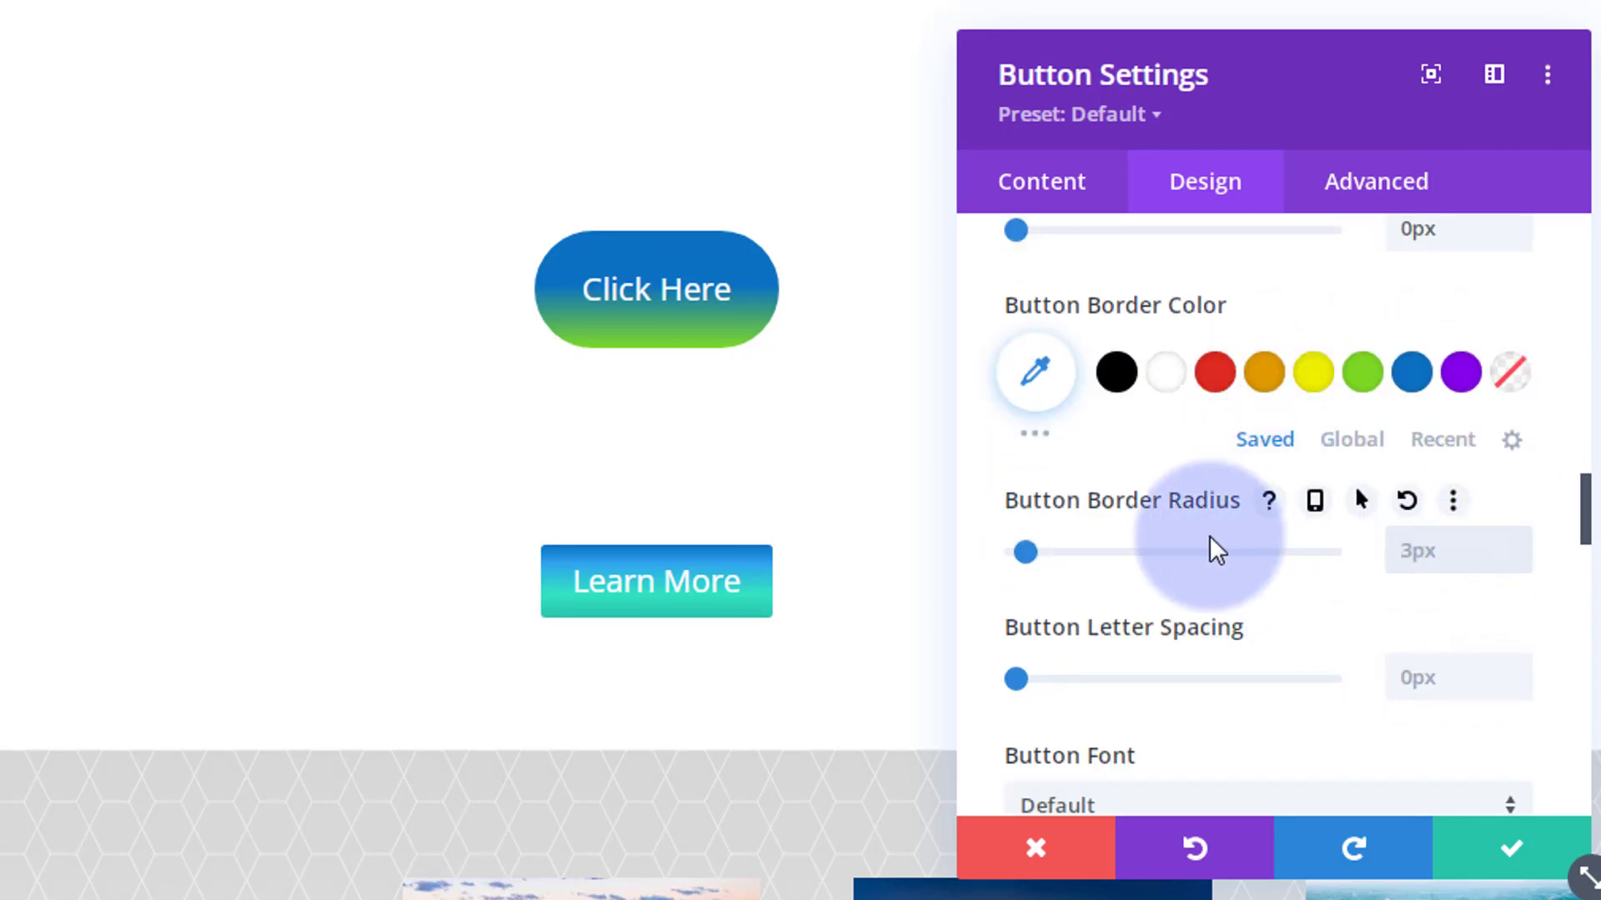
{"action": "type", "text": "50"}
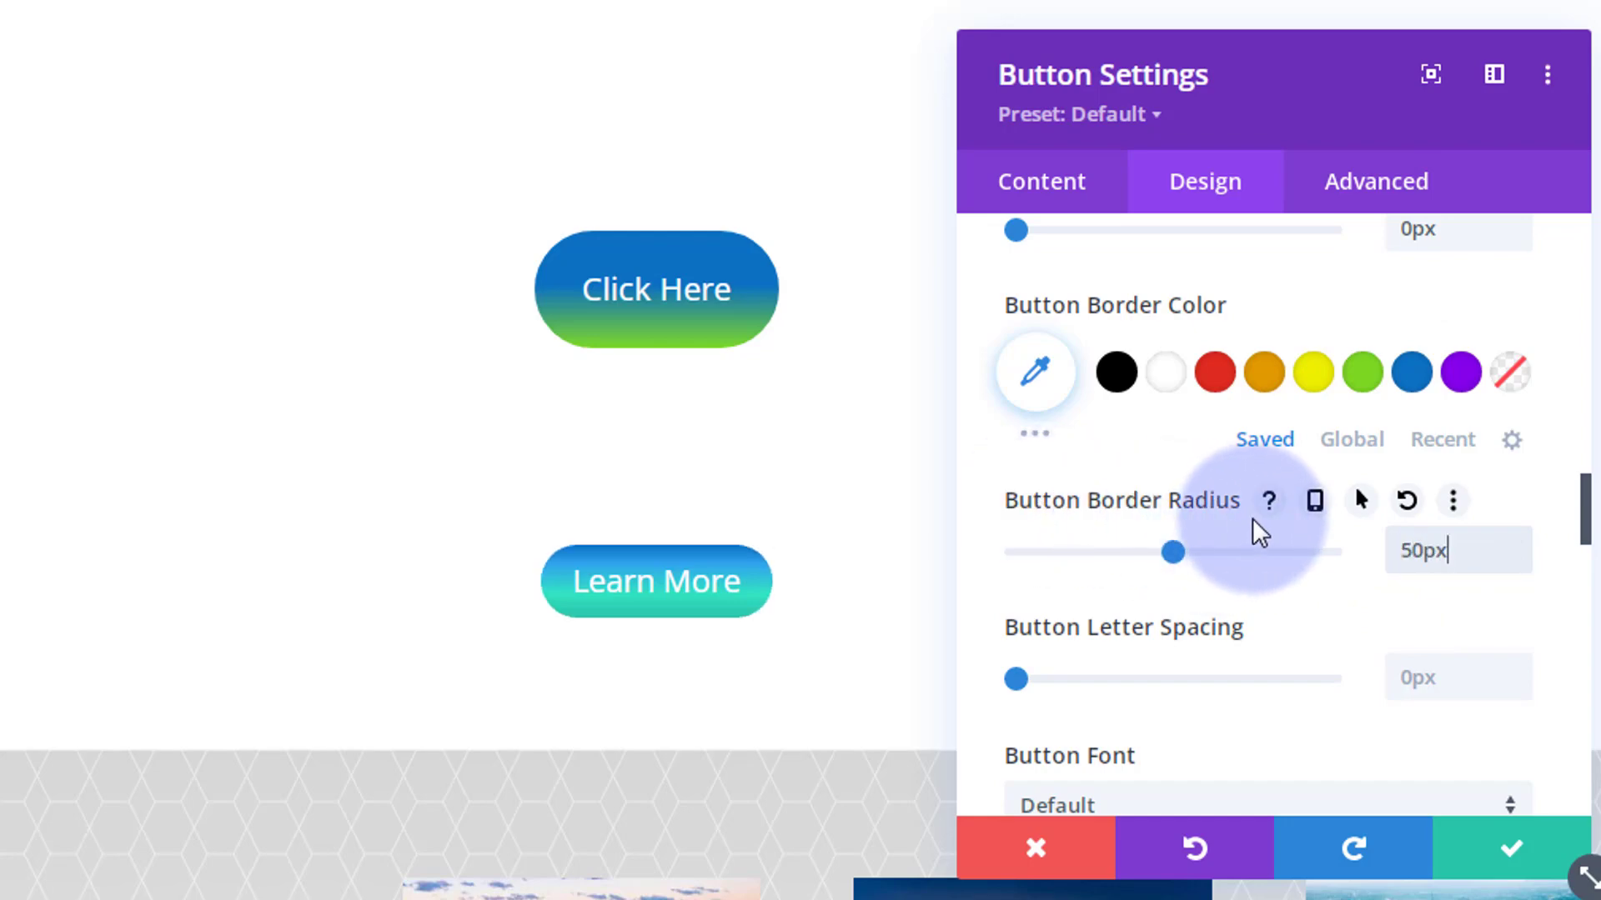
- Browse the available button icons, search them for "Comp", and look through the enlarged icon selector without choosing one
{"action": "scroll", "coordinate": [1252, 517], "scroll_direction": "down", "scroll_amount": 7}
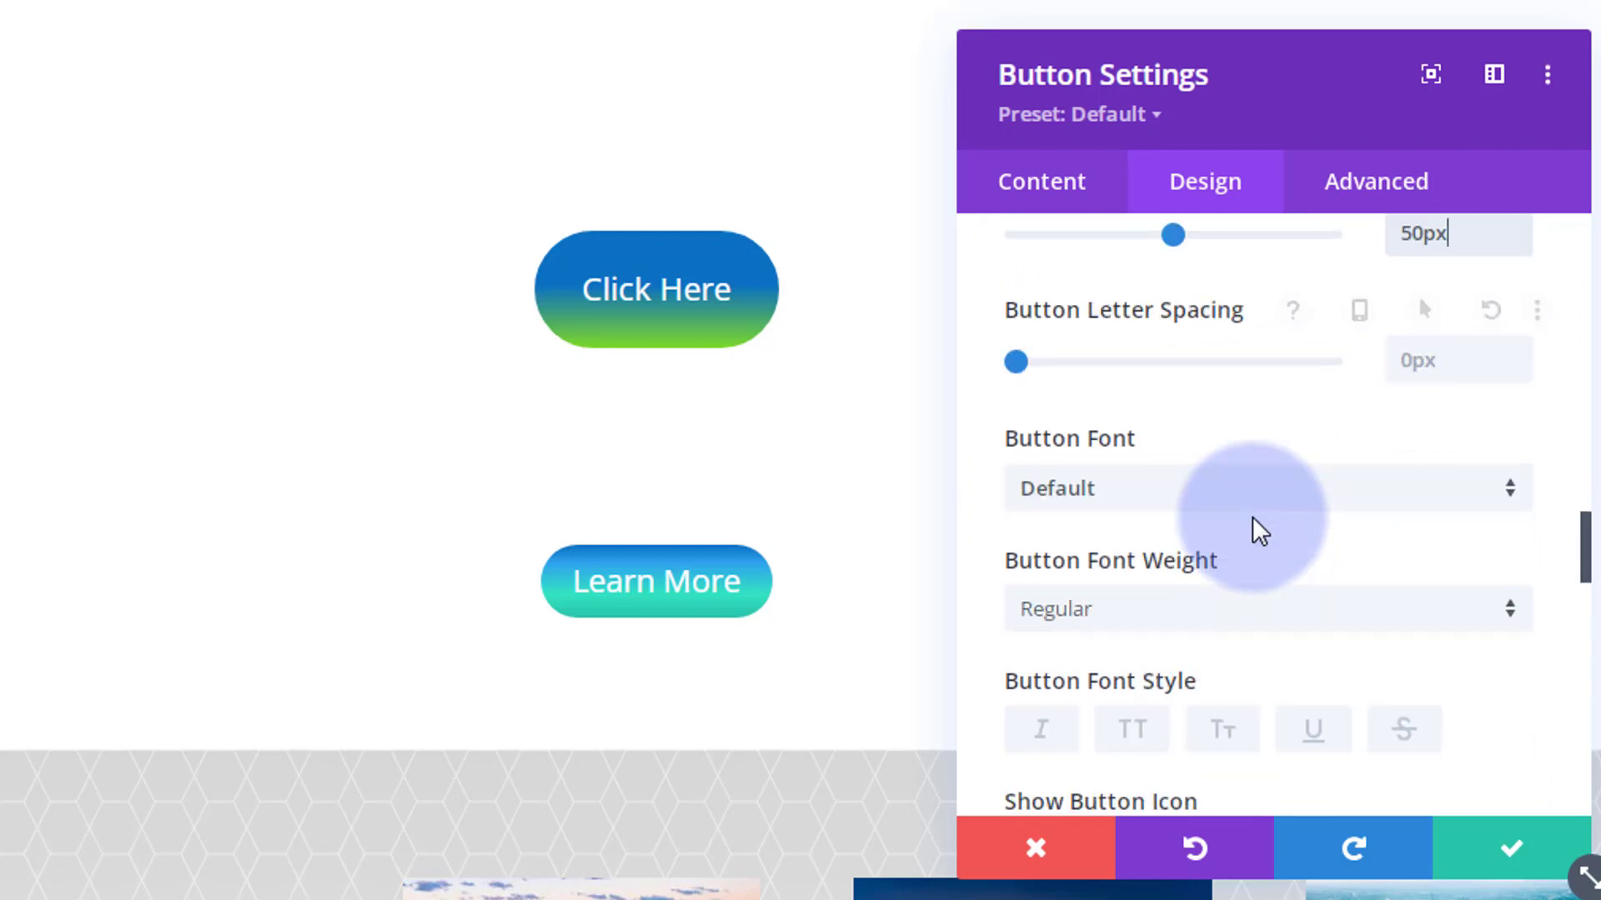
{"action": "scroll", "coordinate": [1252, 517], "scroll_direction": "down", "scroll_amount": 1}
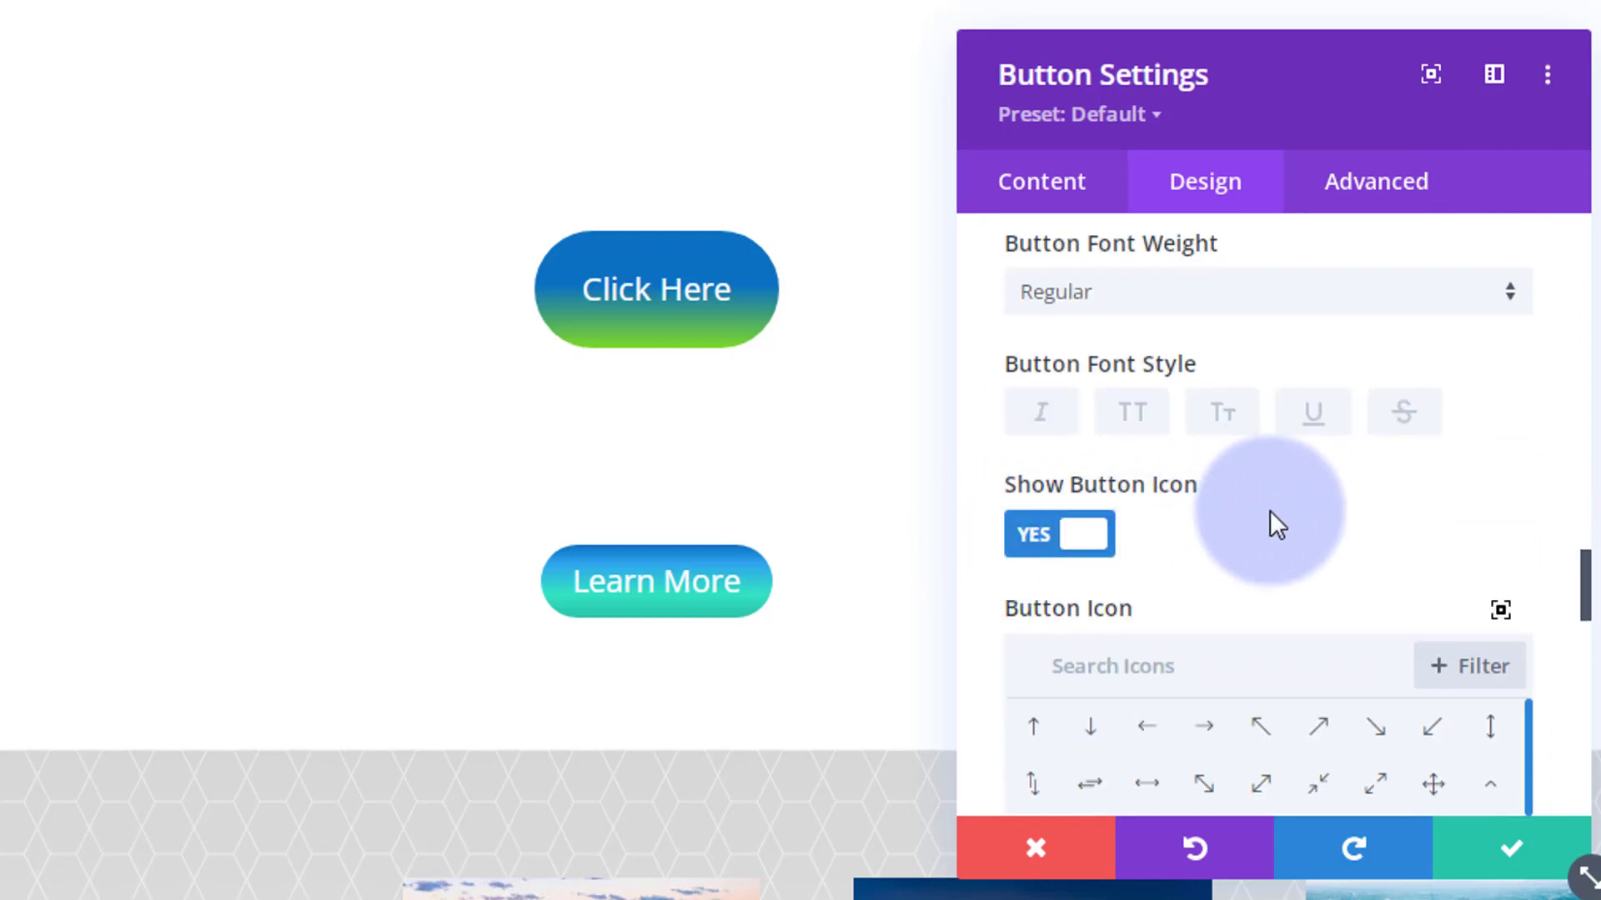
{"action": "scroll", "coordinate": [1269, 510], "scroll_direction": "down", "scroll_amount": 1}
{"action": "scroll", "coordinate": [1269, 511], "scroll_direction": "down", "scroll_amount": 3}
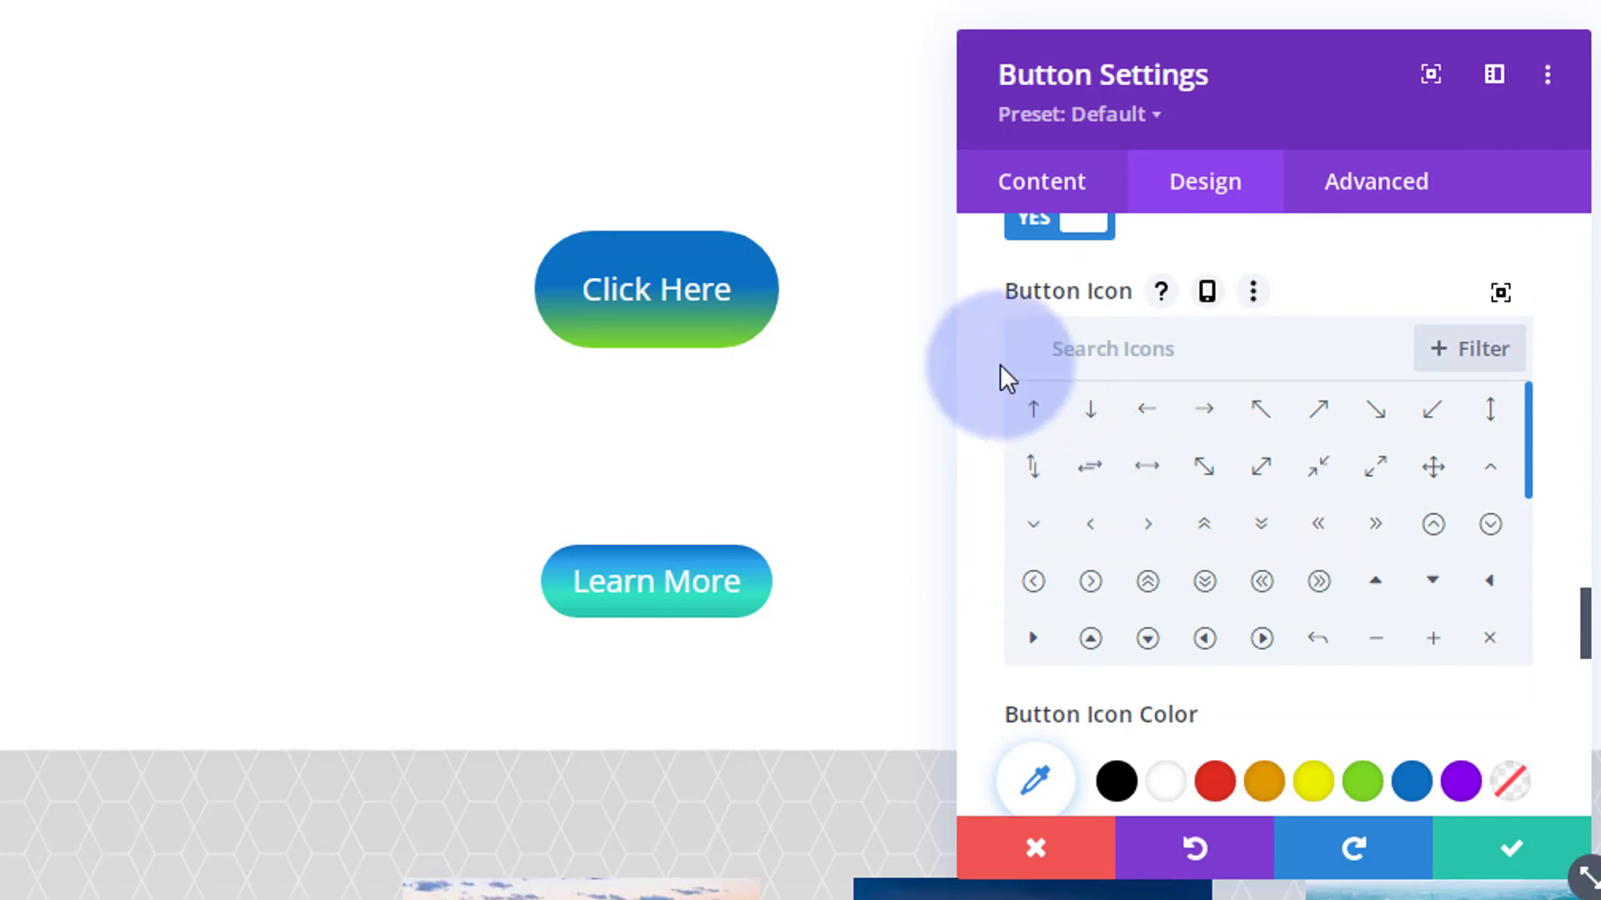
{"action": "left_click_drag", "start_coordinate": [1528, 470], "coordinate": [1536, 575]}
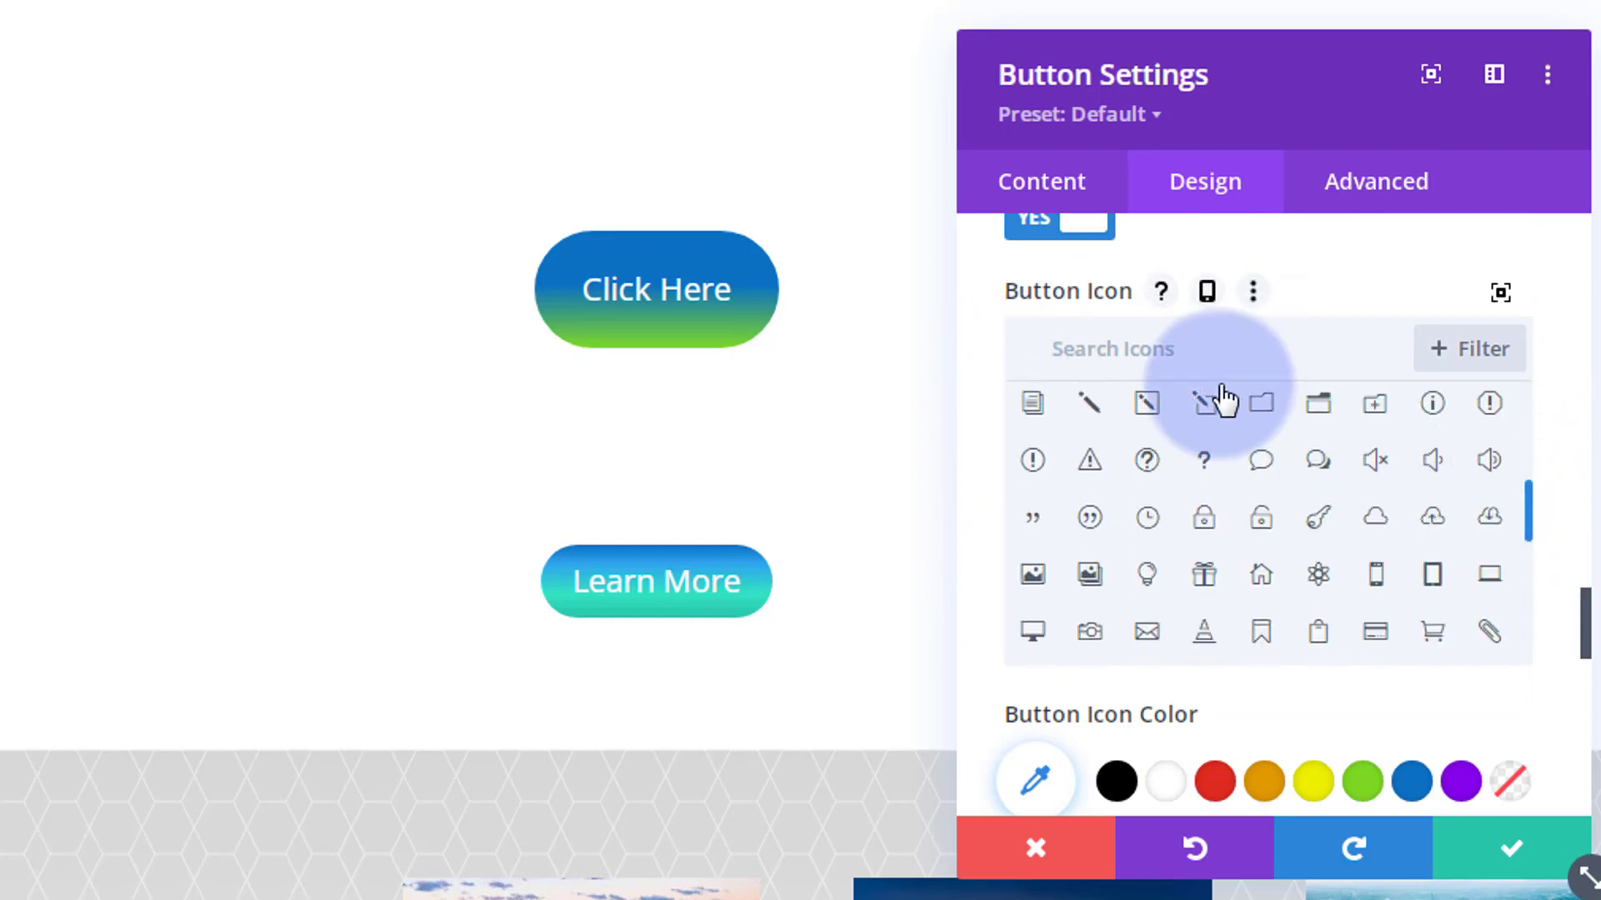
{"action": "left_click", "coordinate": [1202, 348]}
{"action": "type", "text": "comp"}
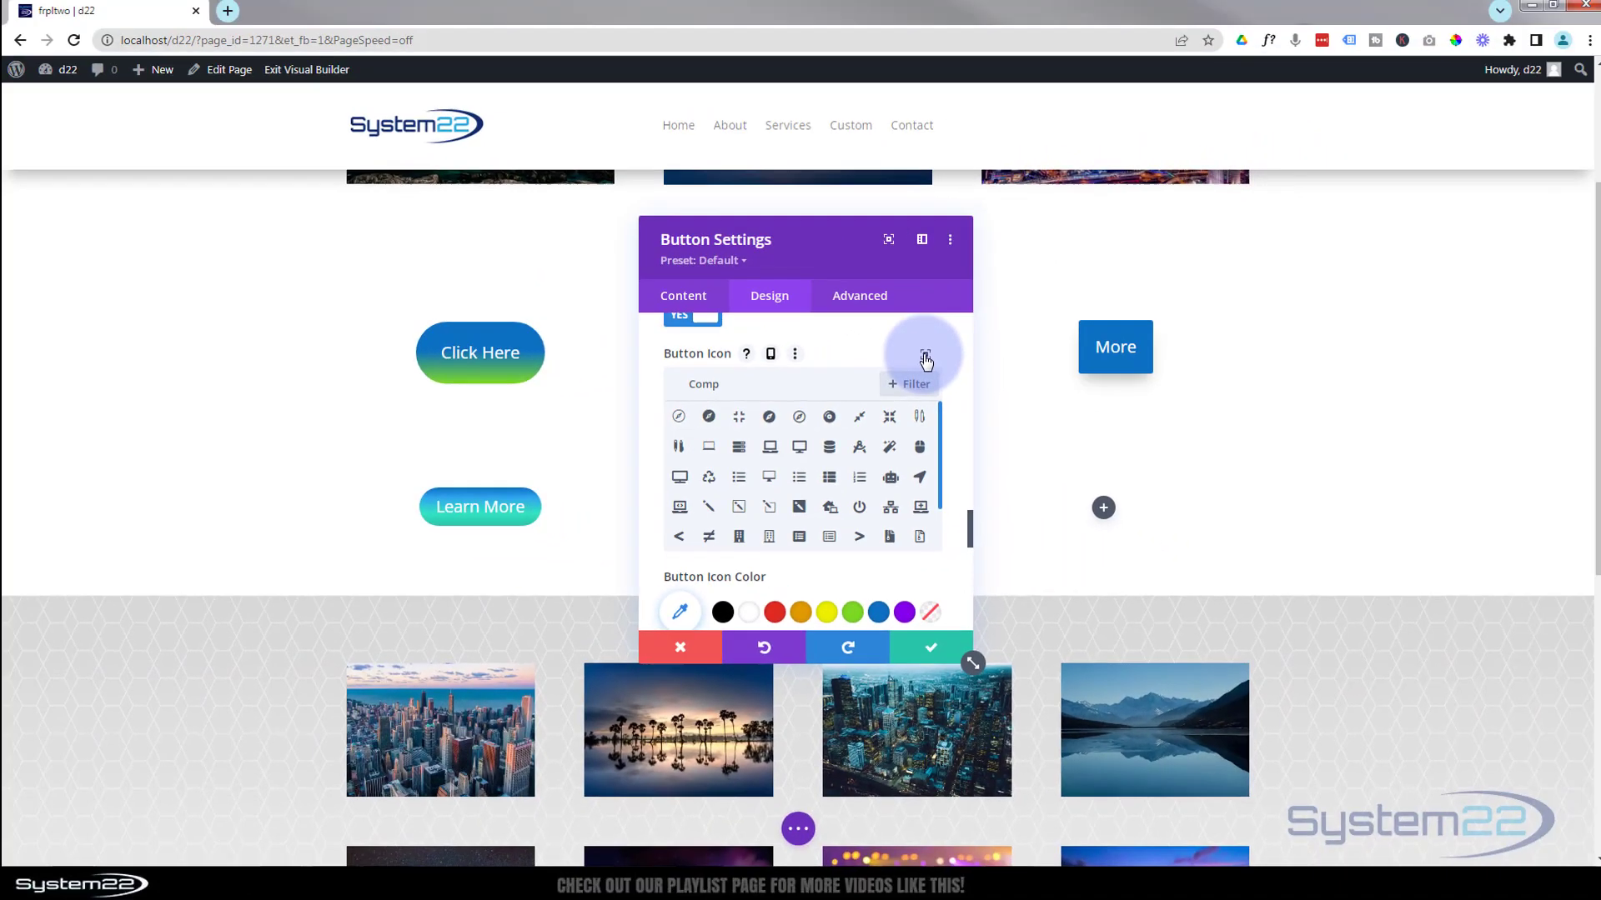
{"action": "left_click", "coordinate": [1282, 319]}
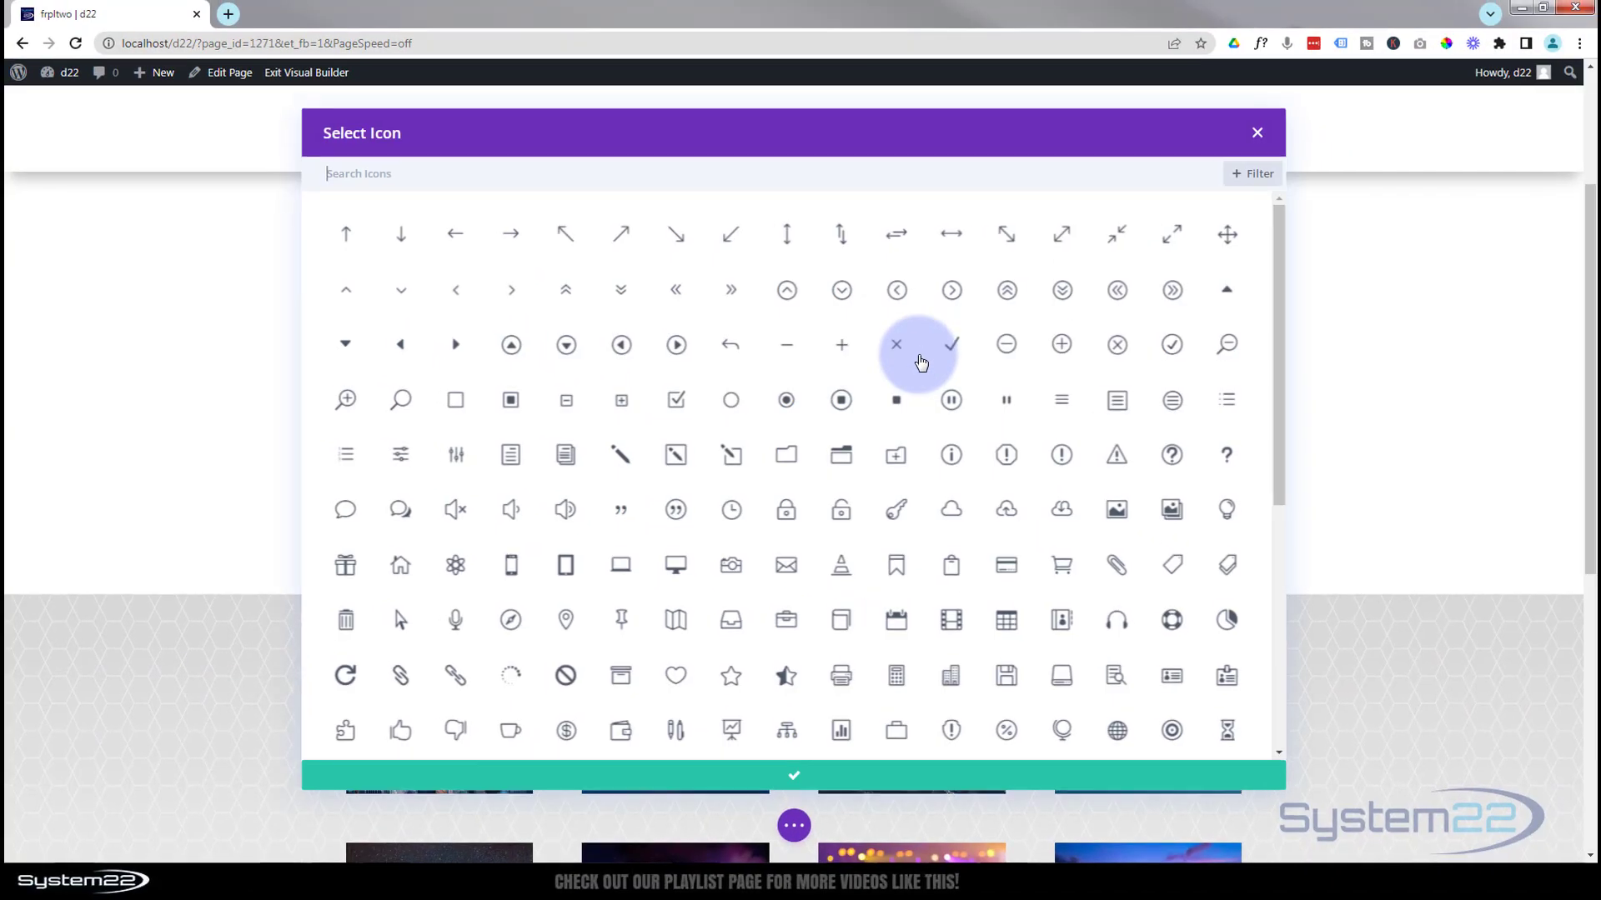
{"action": "left_click_drag", "start_coordinate": [1277, 476], "coordinate": [1283, 749]}
{"action": "scroll", "coordinate": [1277, 561], "scroll_direction": "down", "scroll_amount": 5}
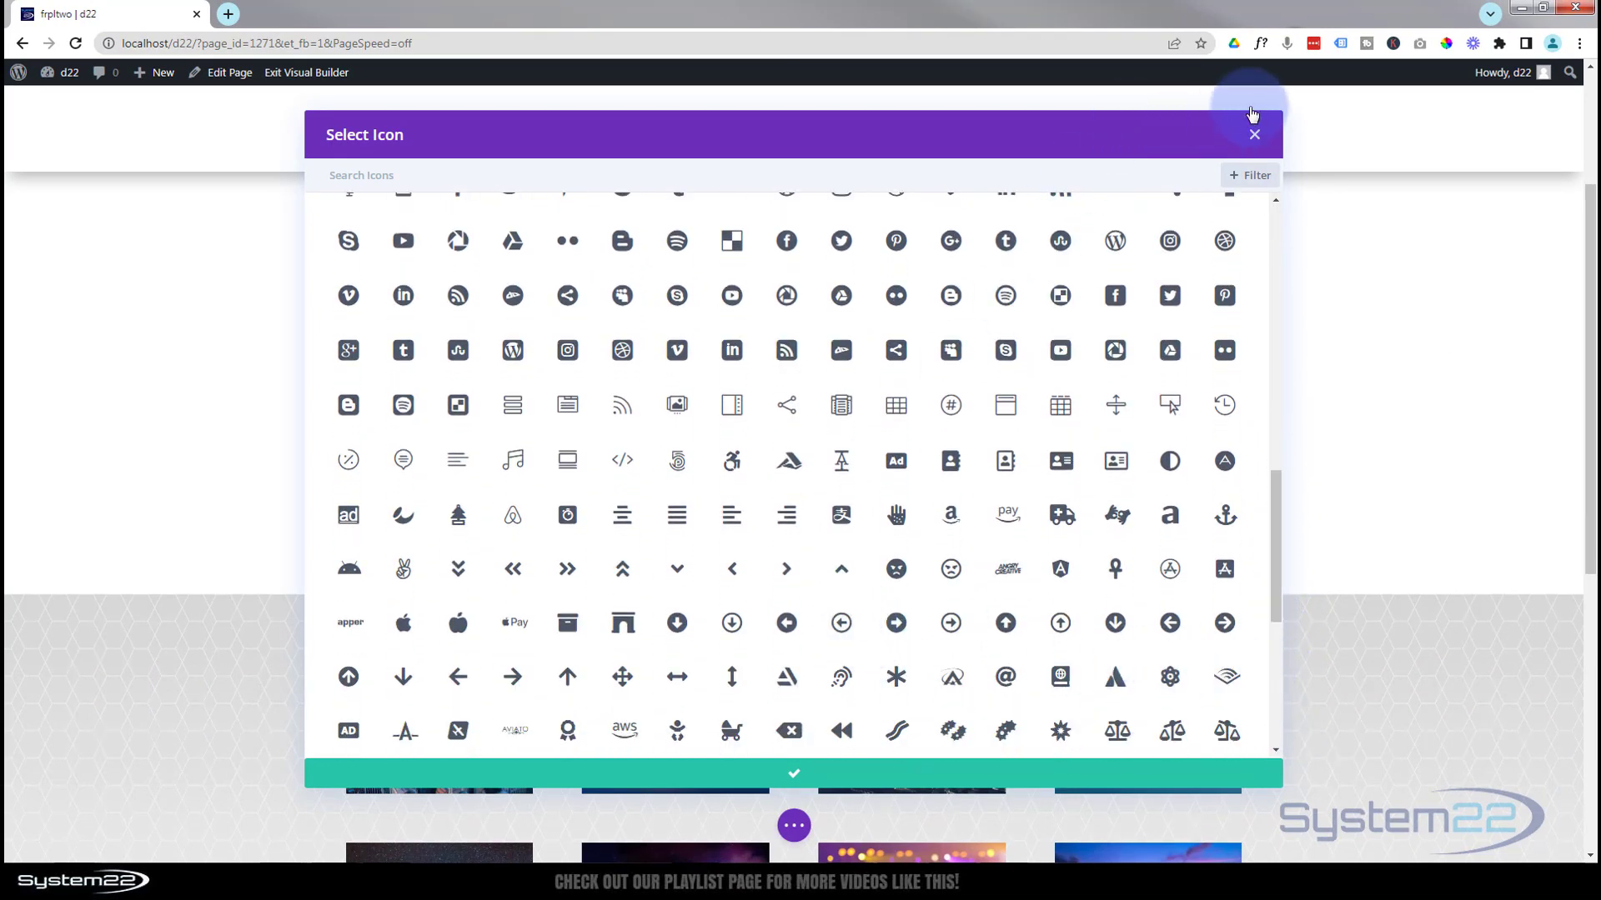
{"action": "left_click", "coordinate": [1255, 136]}
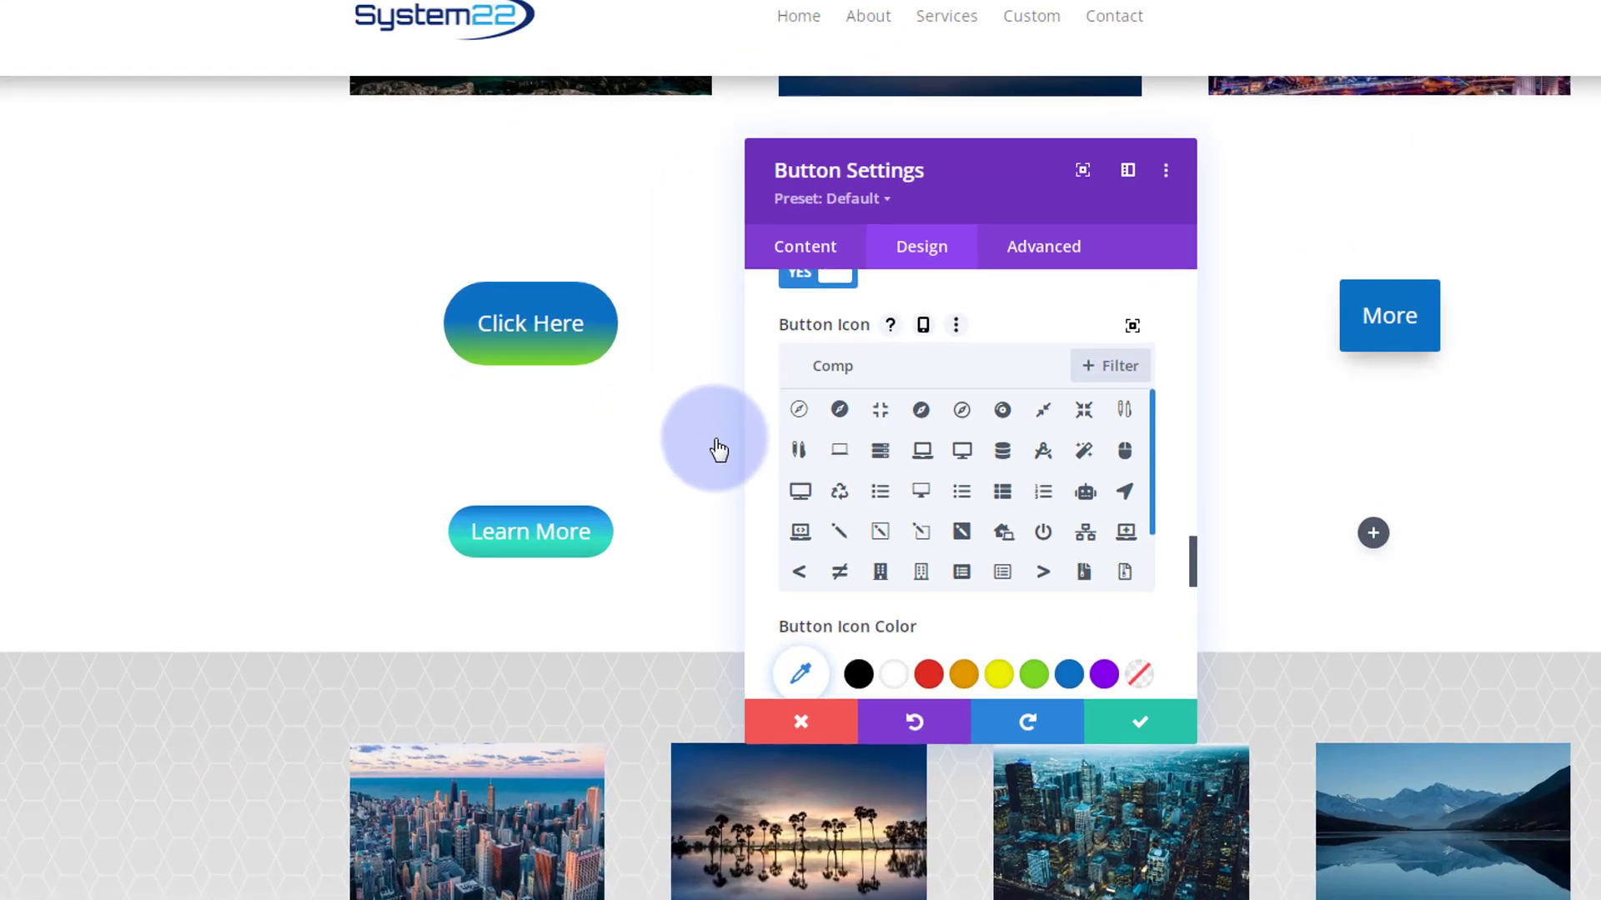
- Turn off the icon display for the button
{"action": "scroll", "coordinate": [804, 399], "scroll_direction": "up", "scroll_amount": 1}
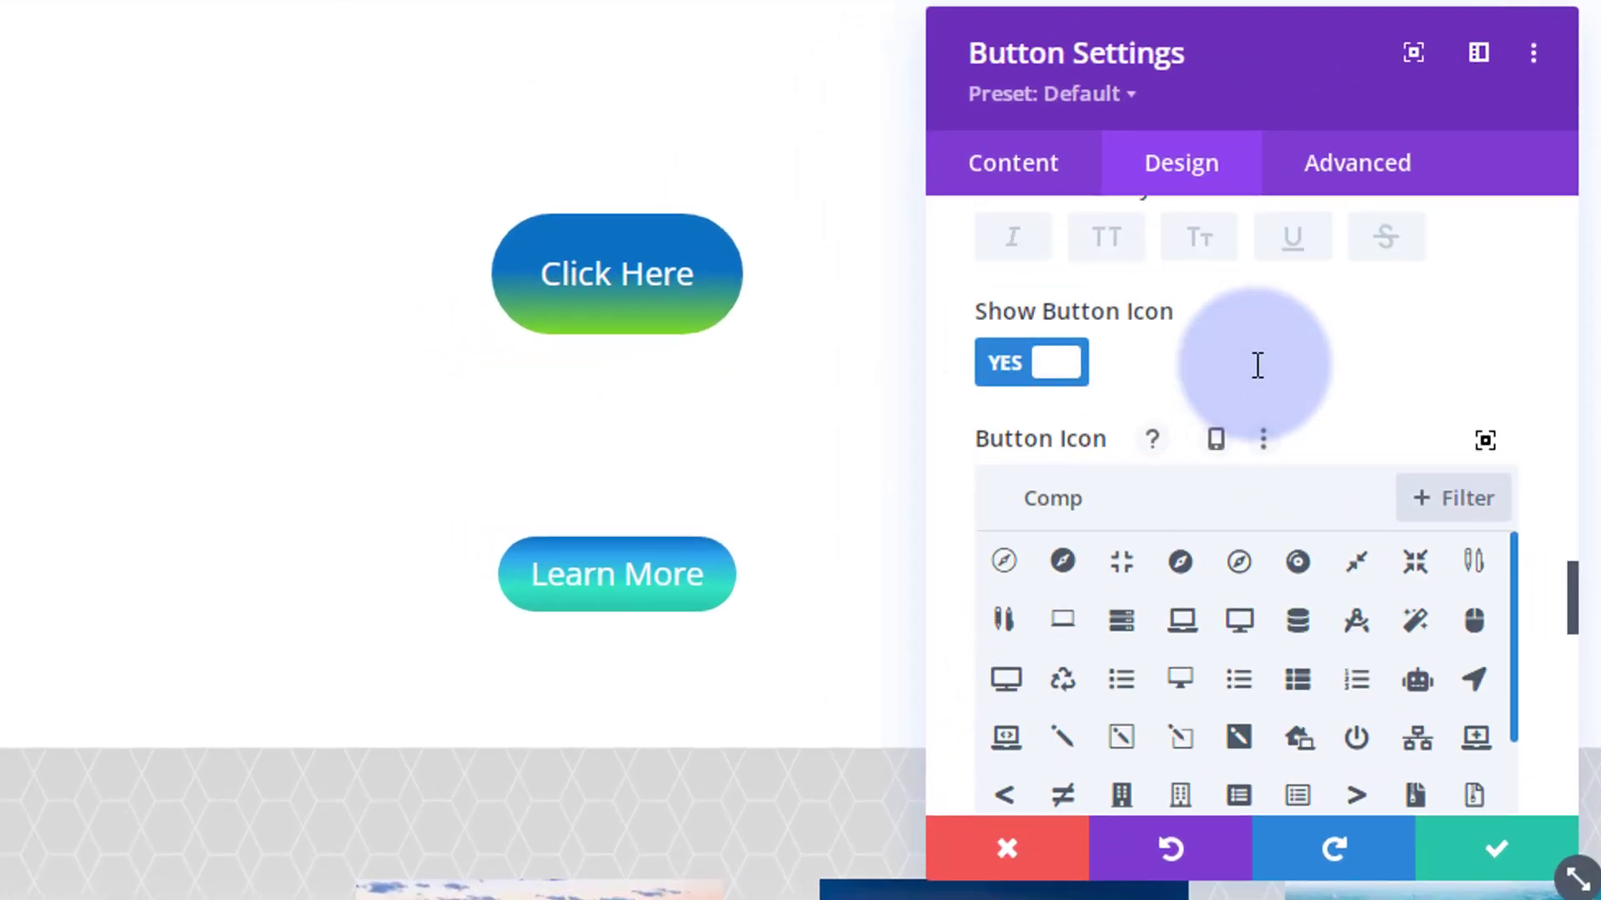
{"action": "left_click", "coordinate": [1009, 371]}
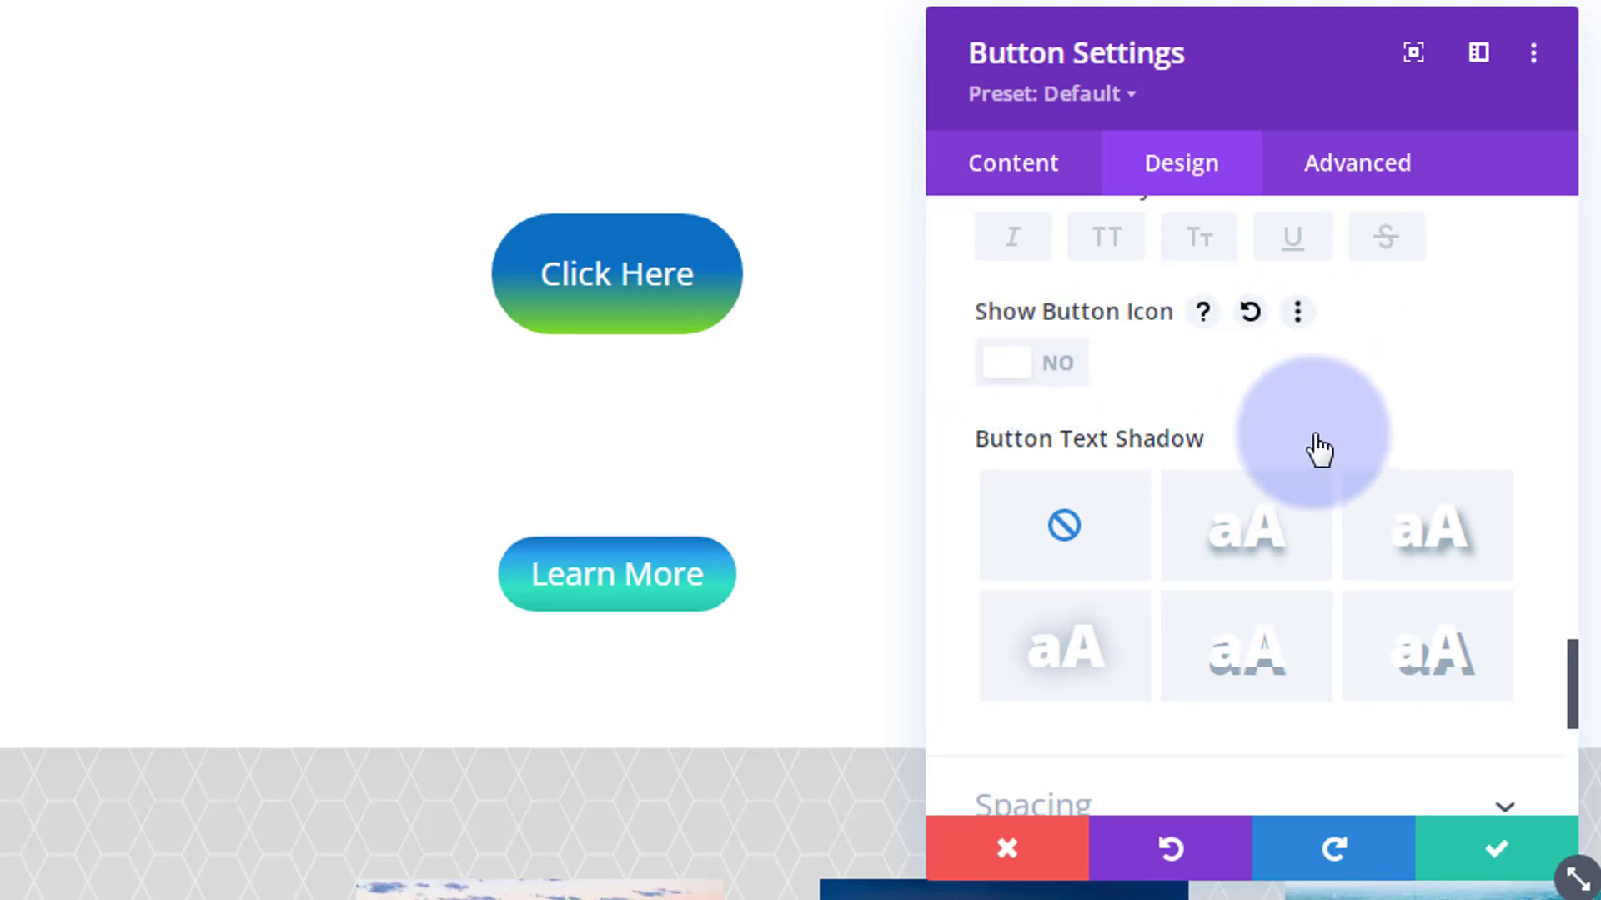
- Open the button's Spacing settings
{"action": "scroll", "coordinate": [1315, 438], "scroll_direction": "down", "scroll_amount": 2}
{"action": "scroll", "coordinate": [1317, 446], "scroll_direction": "down", "scroll_amount": 3}
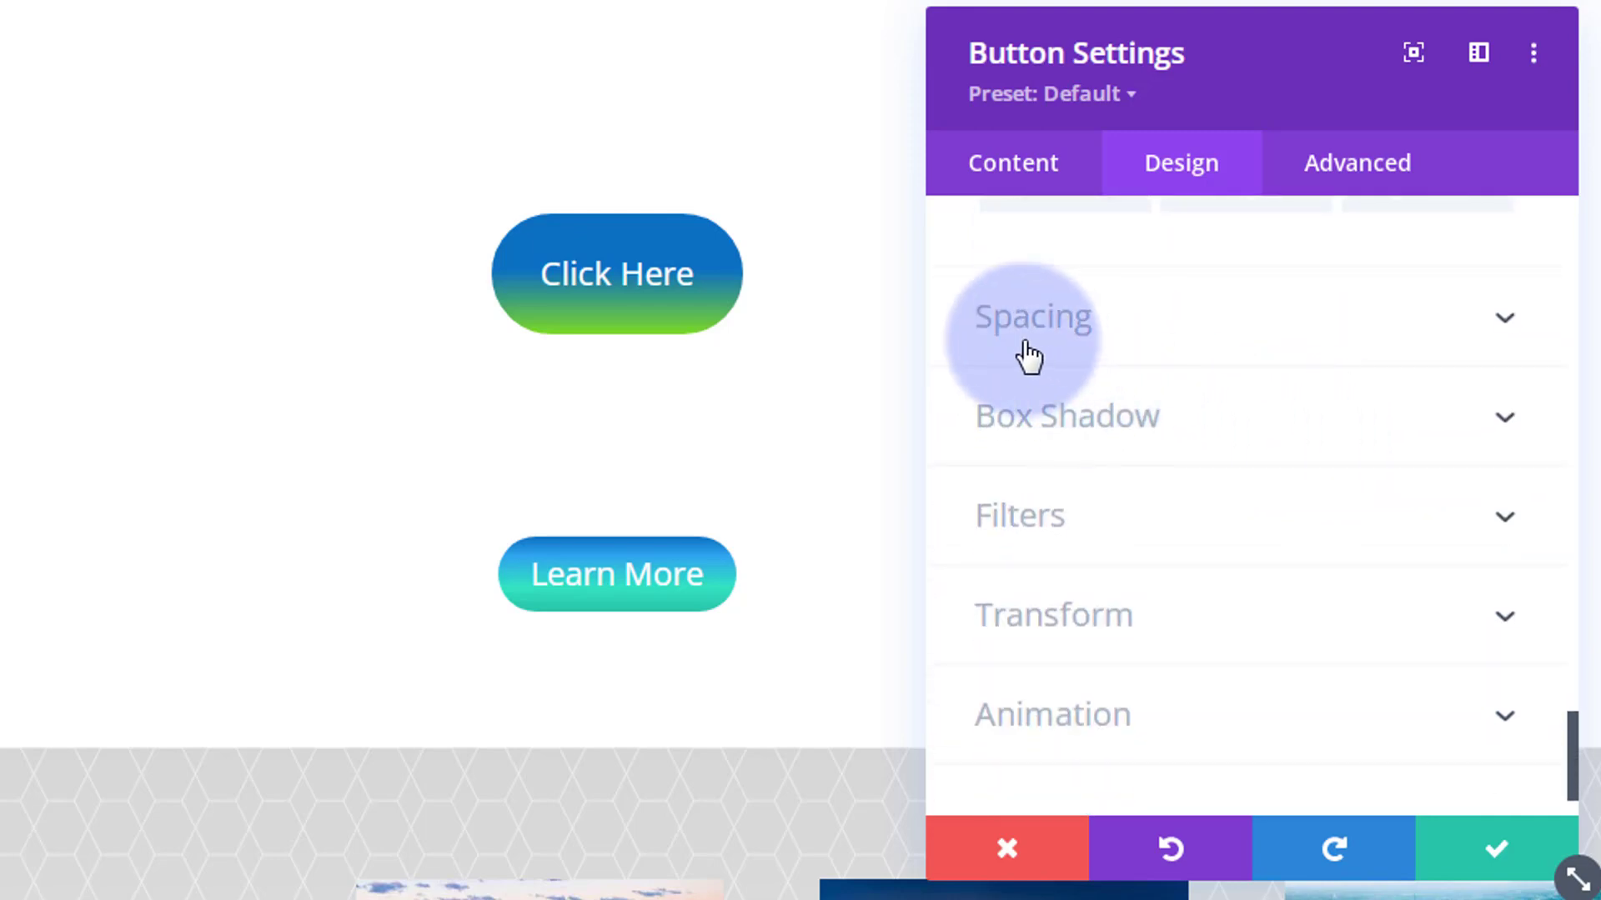
{"action": "left_click", "coordinate": [1250, 343]}
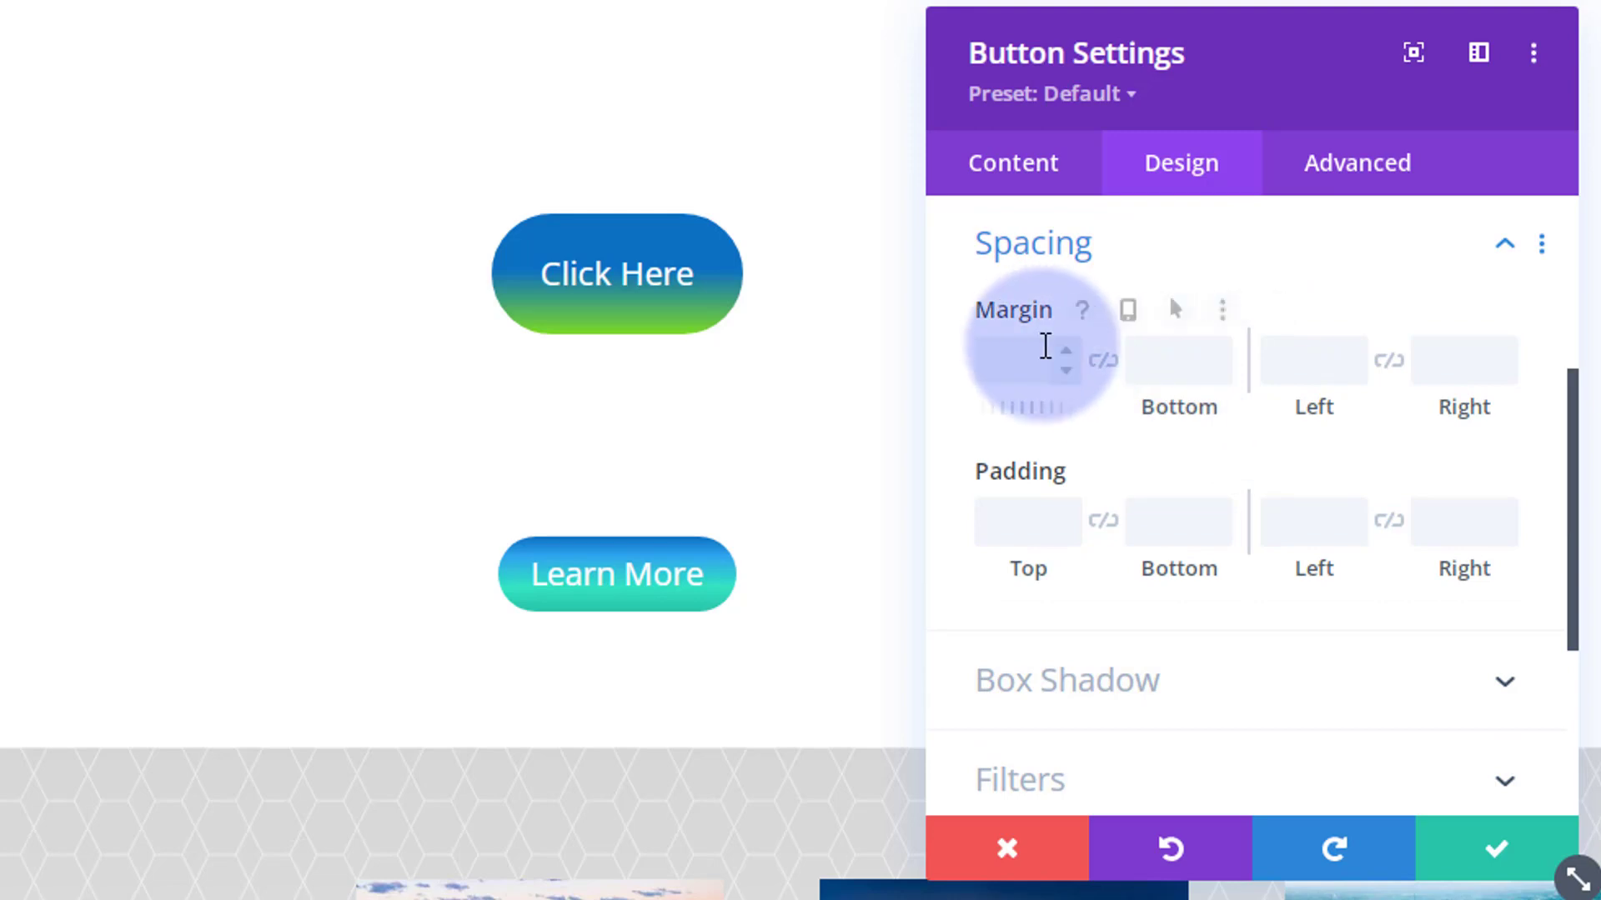
- Try a top margin of 50px on the button and clear it again
{"action": "left_click", "coordinate": [1008, 379]}
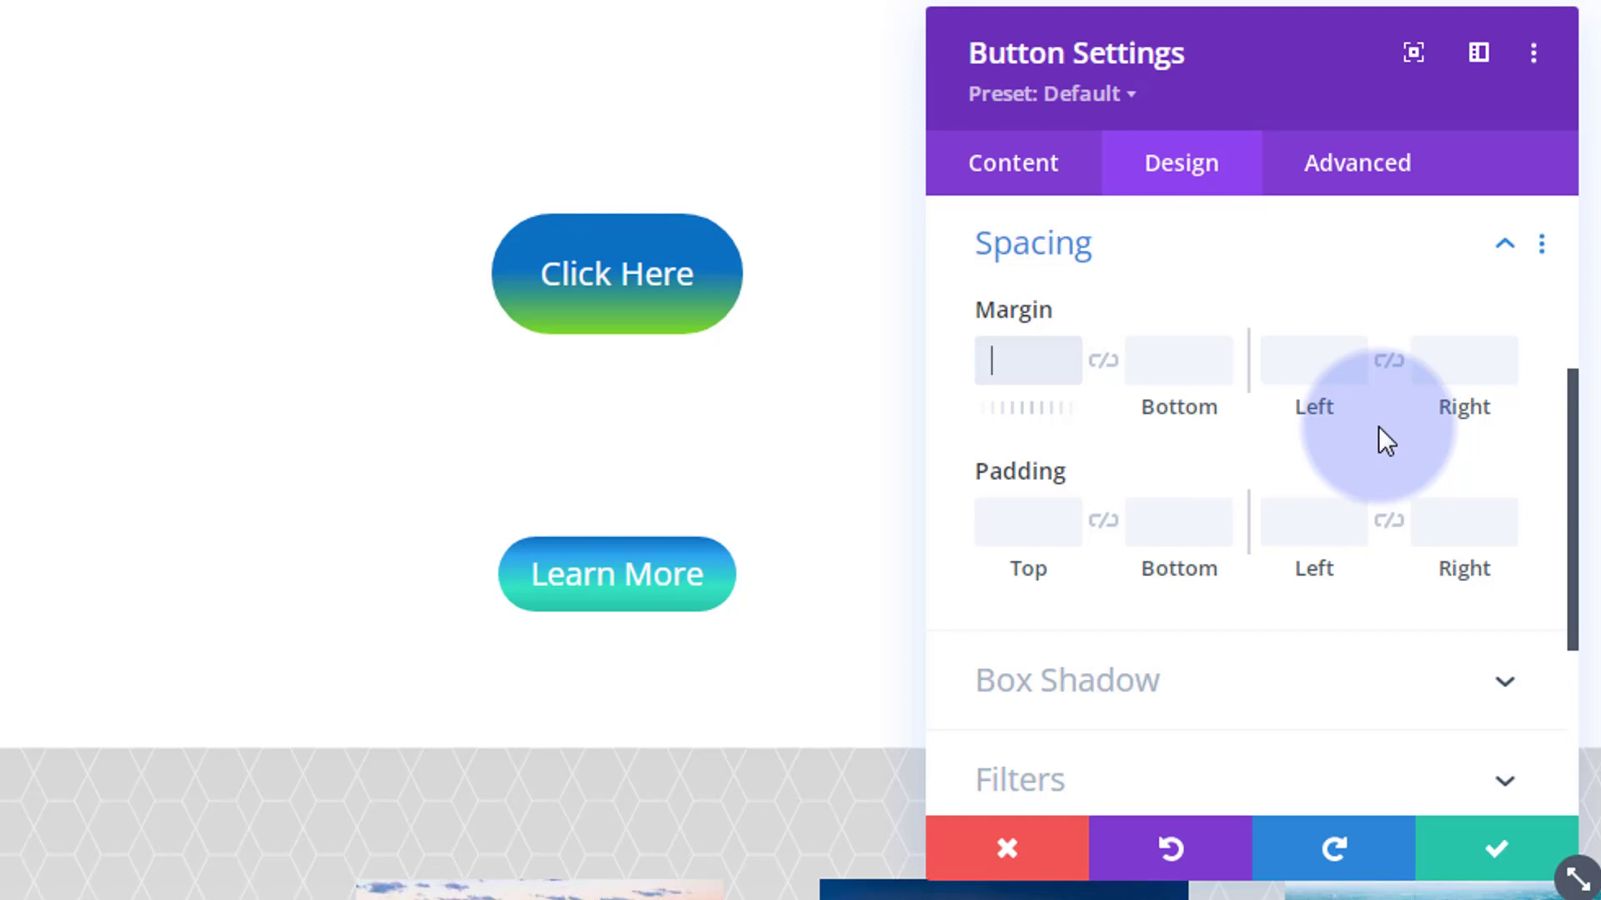
{"action": "type", "text": "50px"}
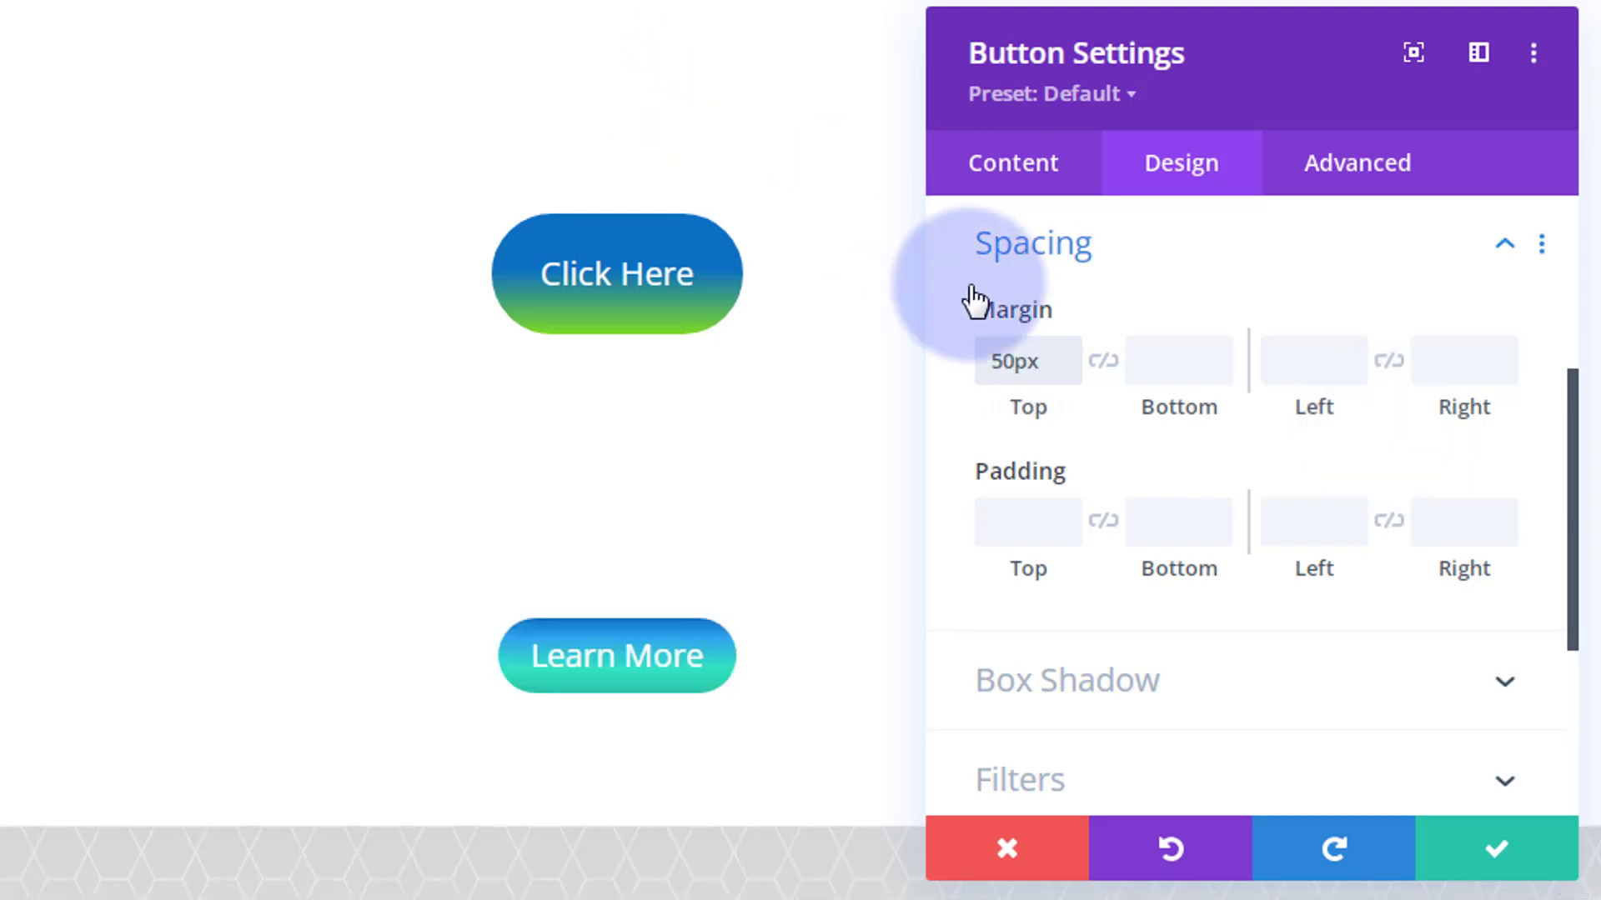
{"action": "left_click_drag", "start_coordinate": [1039, 359], "coordinate": [967, 357]}
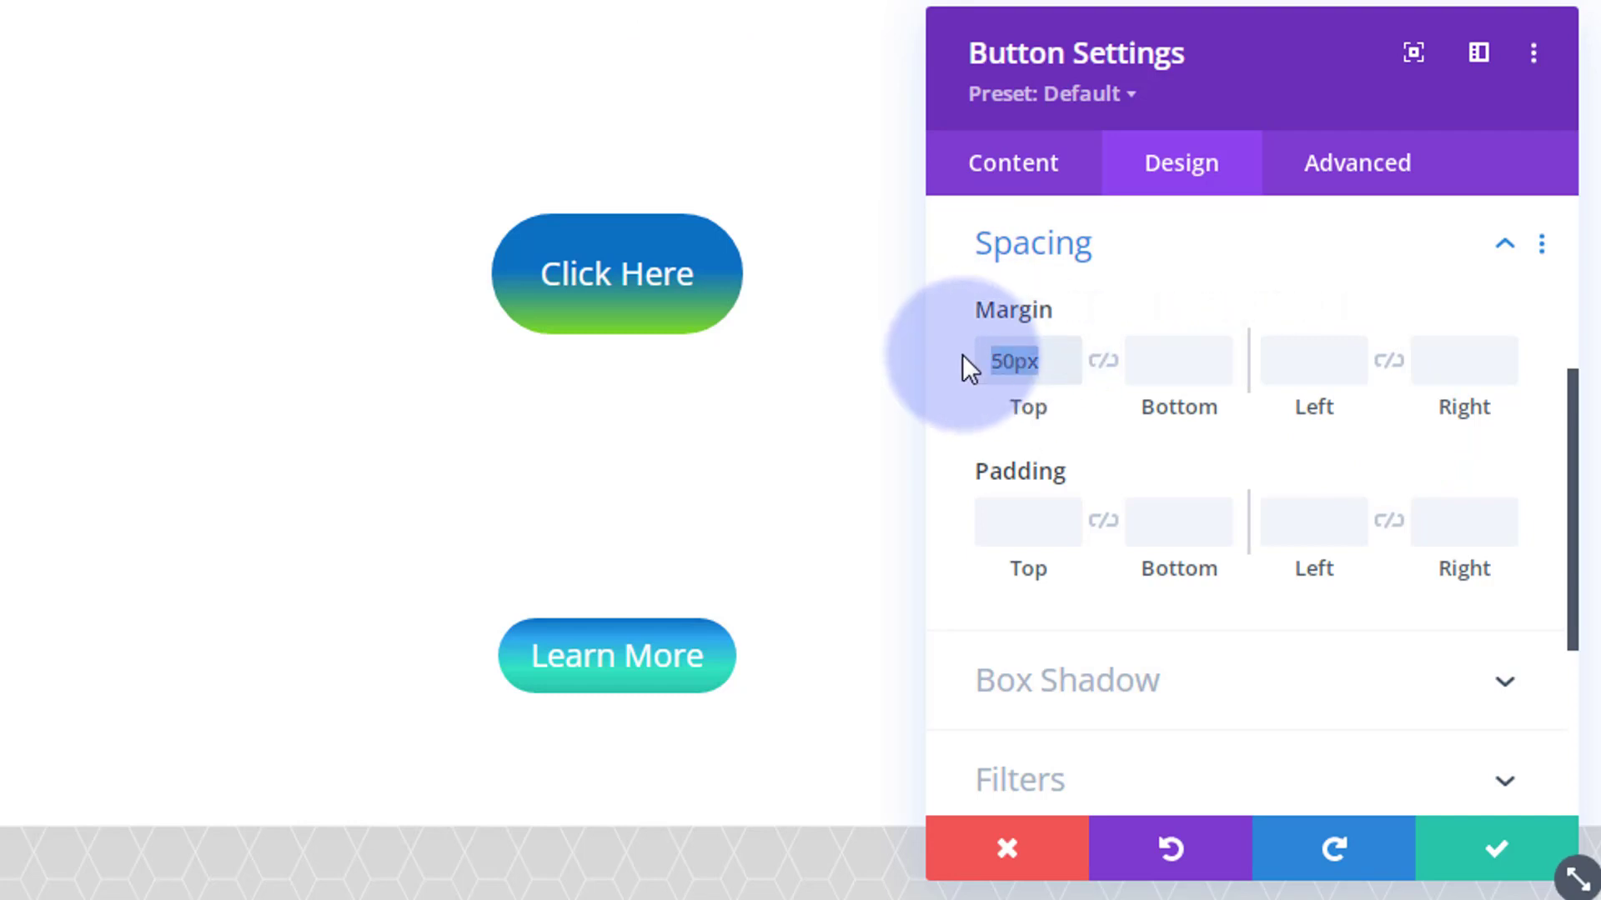
{"action": "key", "text": "BackSpace"}
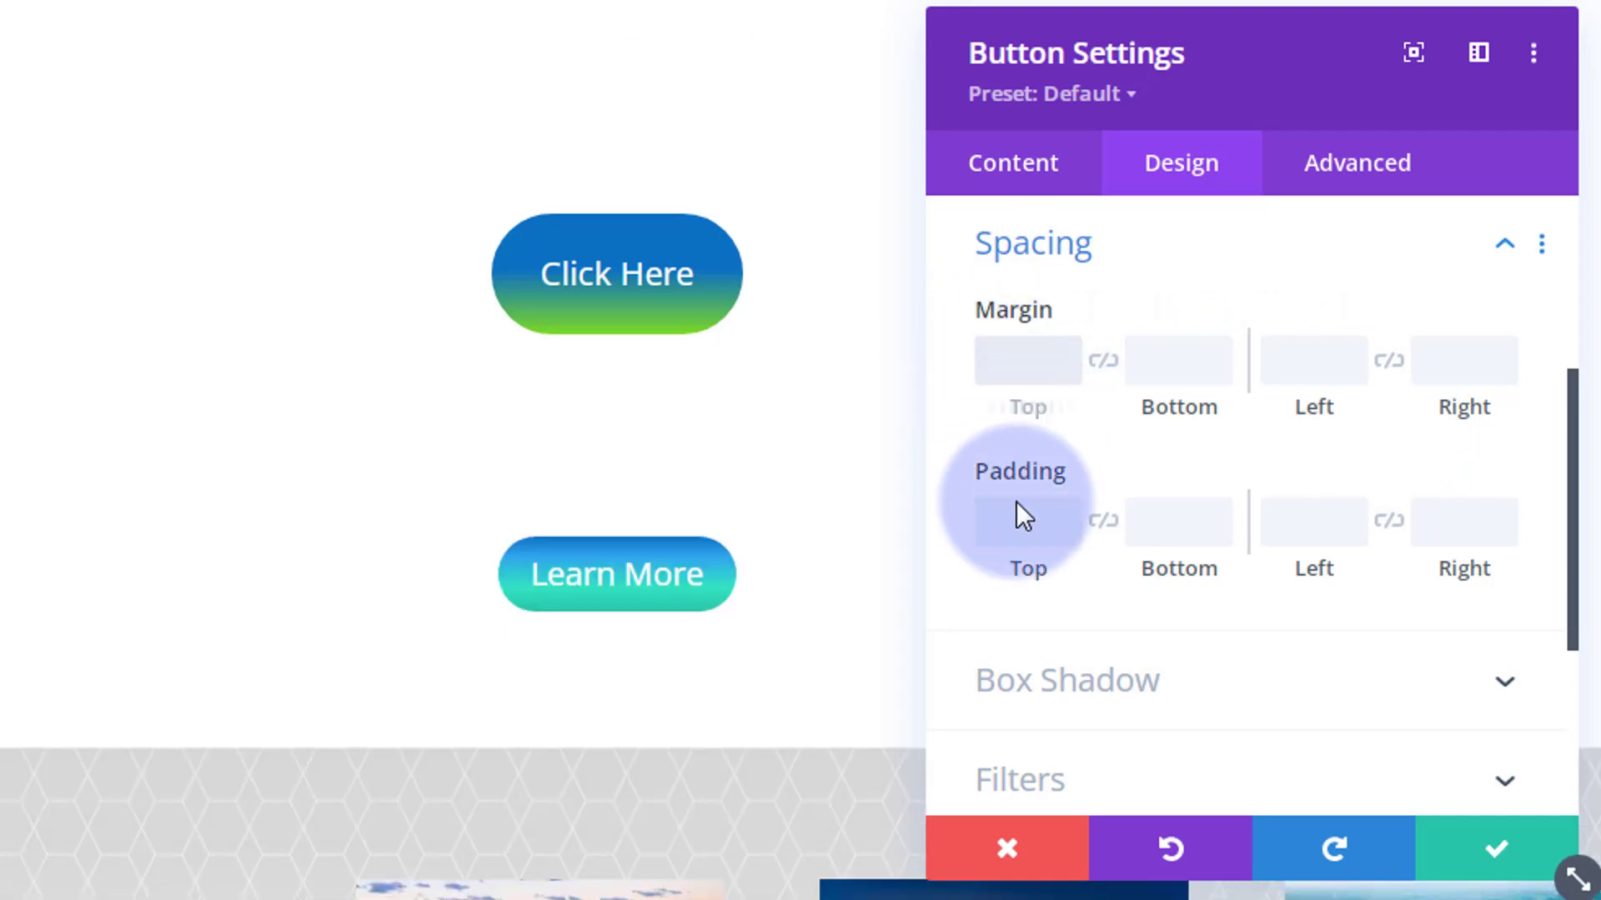
- Set the button's padding to a linked 20px at top and bottom and a linked 30px at left and right
{"action": "left_click", "coordinate": [1002, 522]}
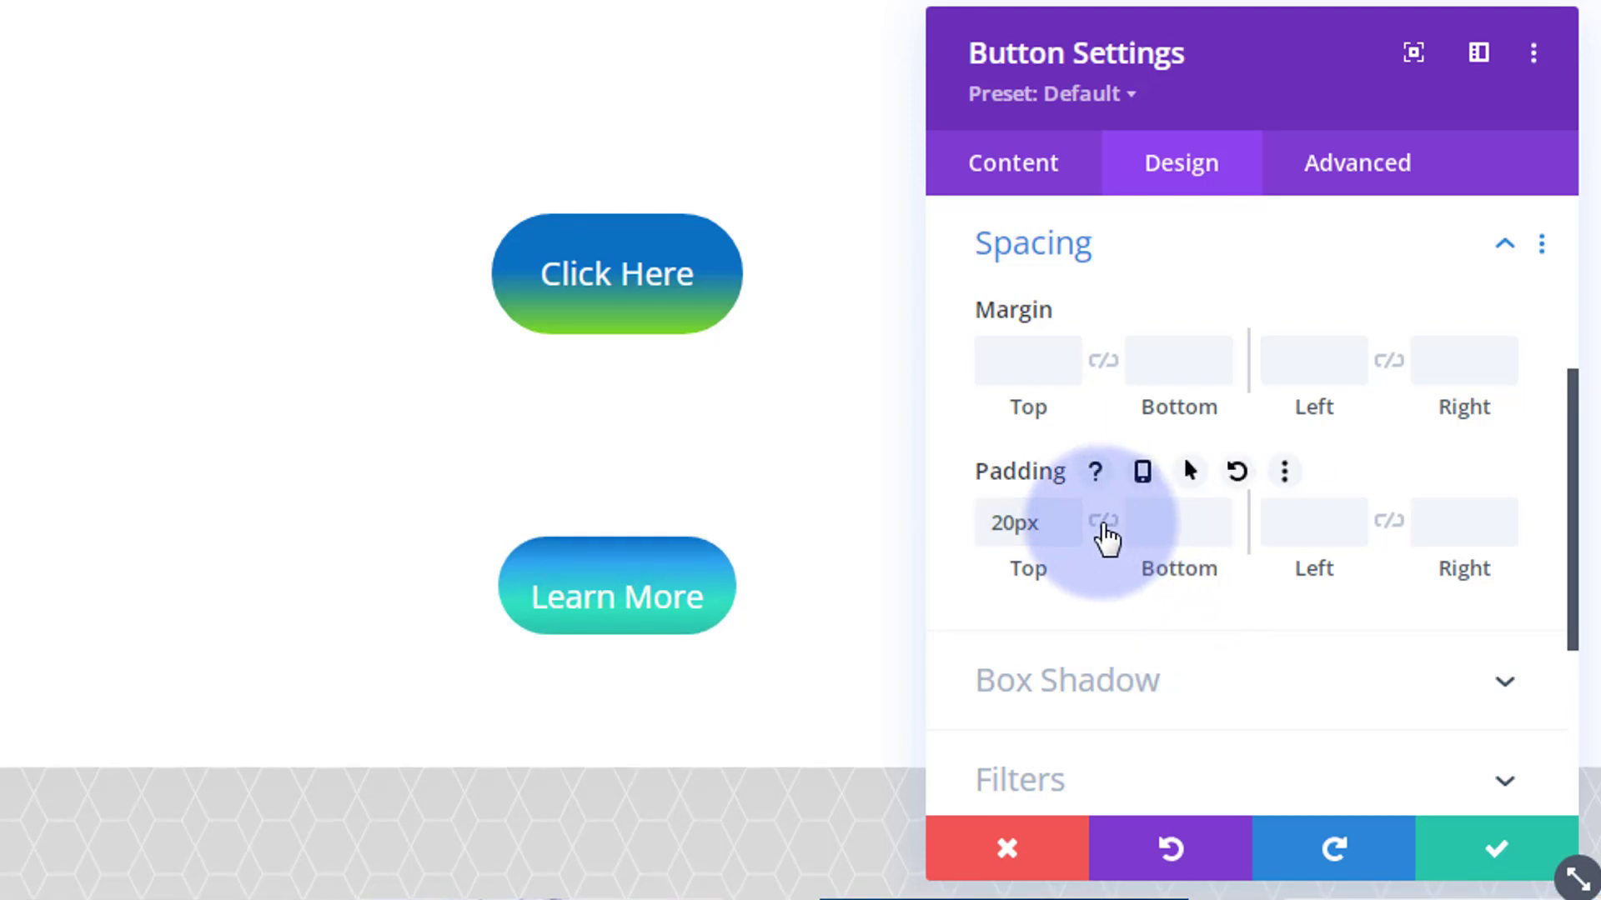
{"action": "left_click", "coordinate": [1103, 525]}
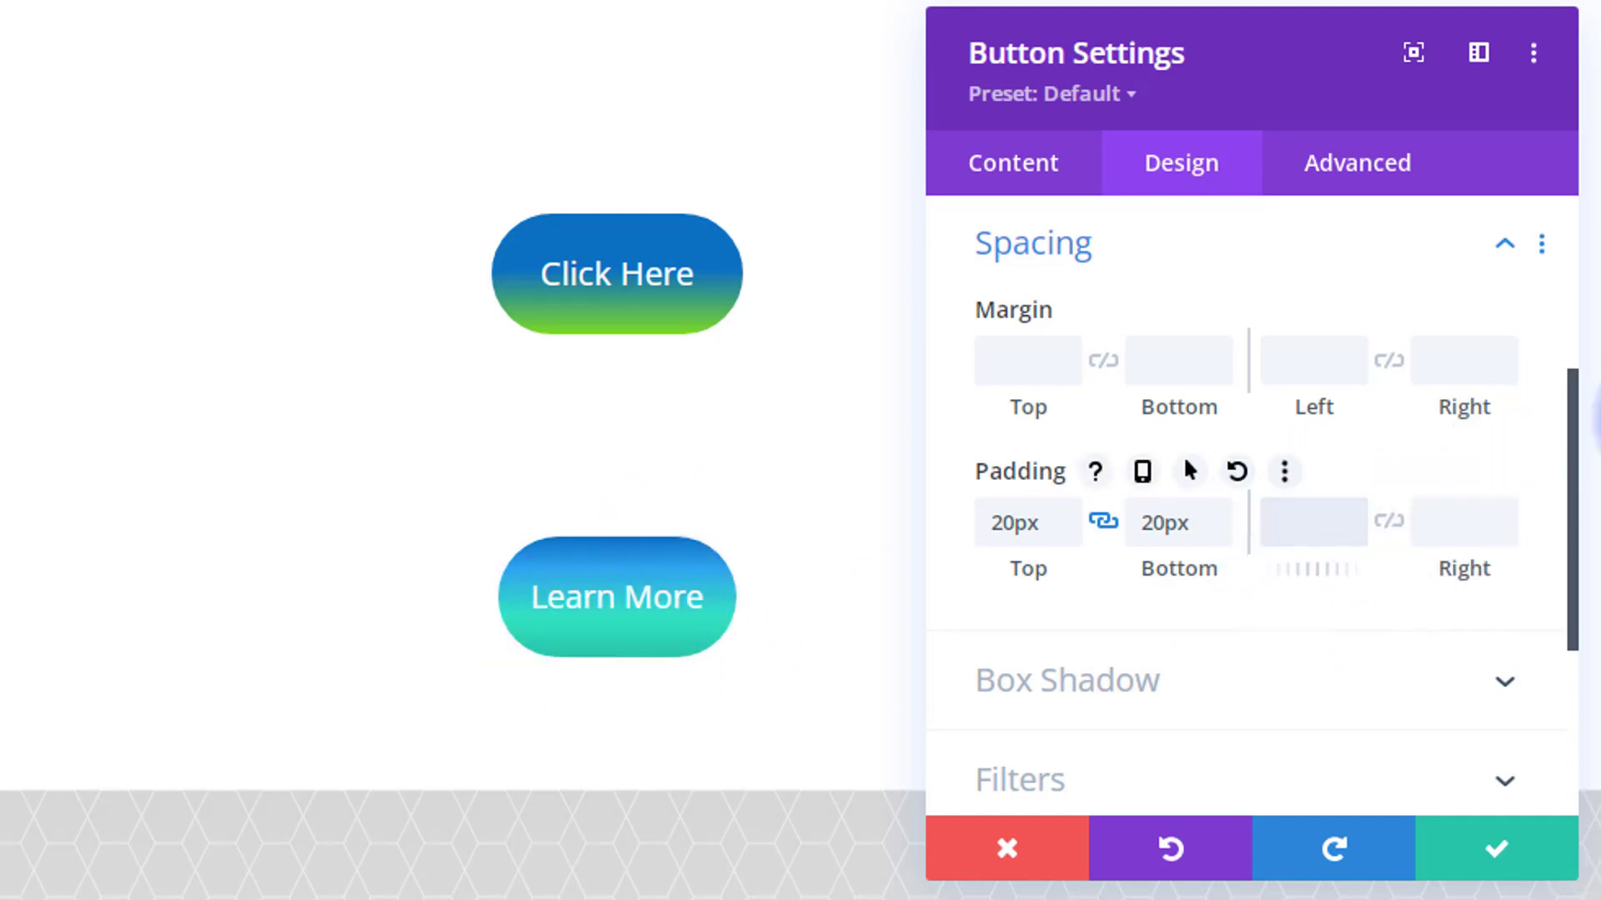
{"action": "left_click", "coordinate": [1314, 522]}
{"action": "type", "text": "30"}
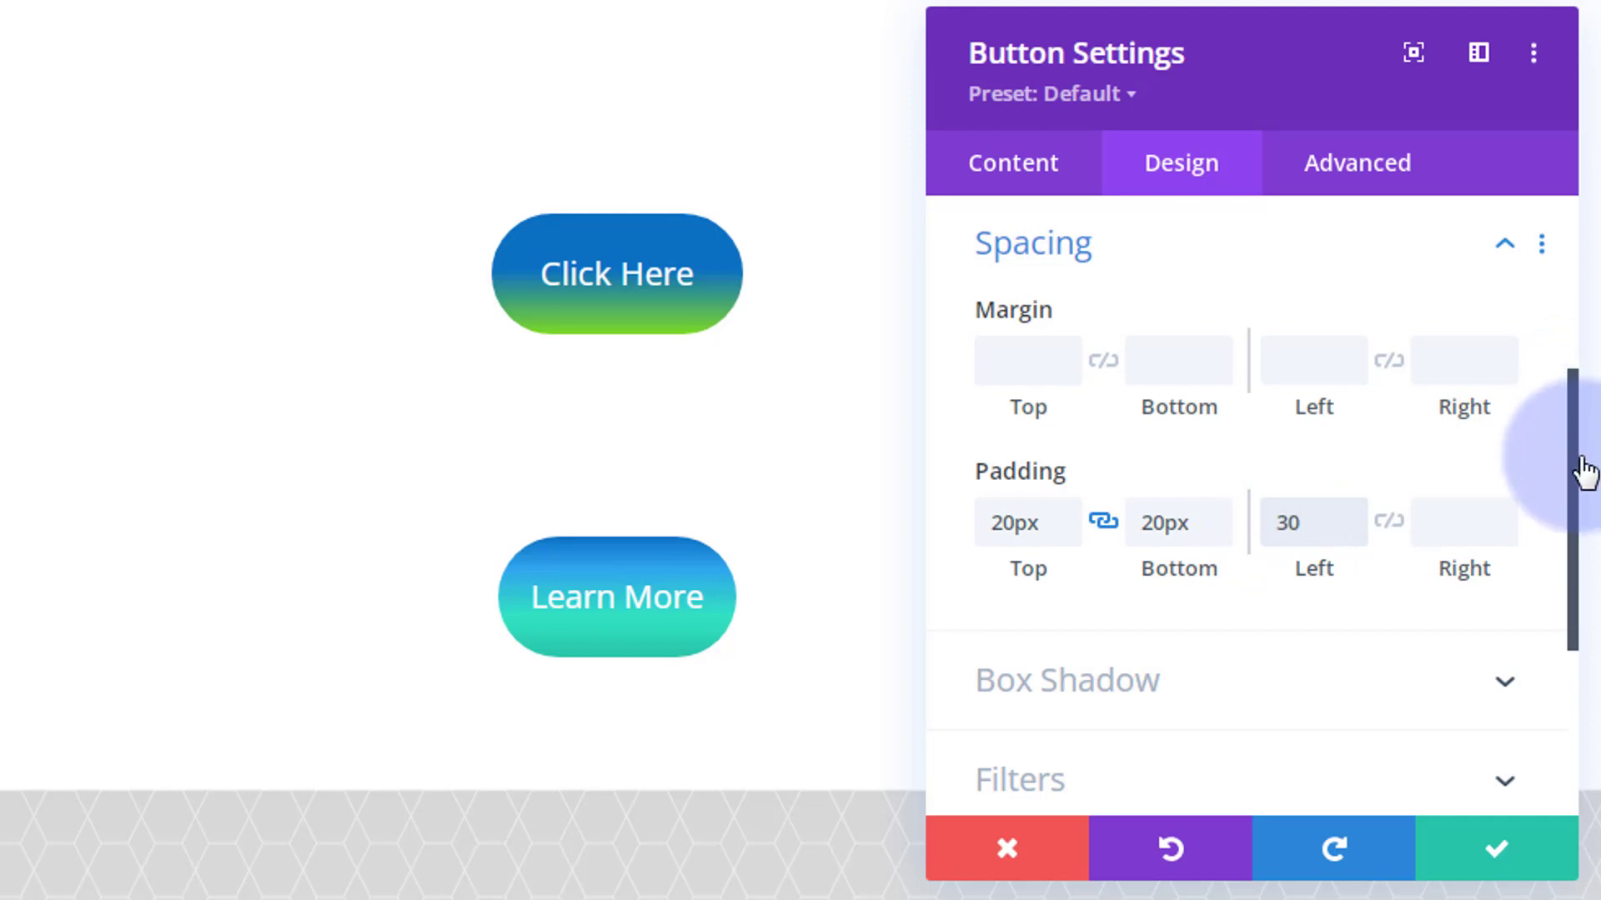
{"action": "left_click", "coordinate": [1389, 522]}
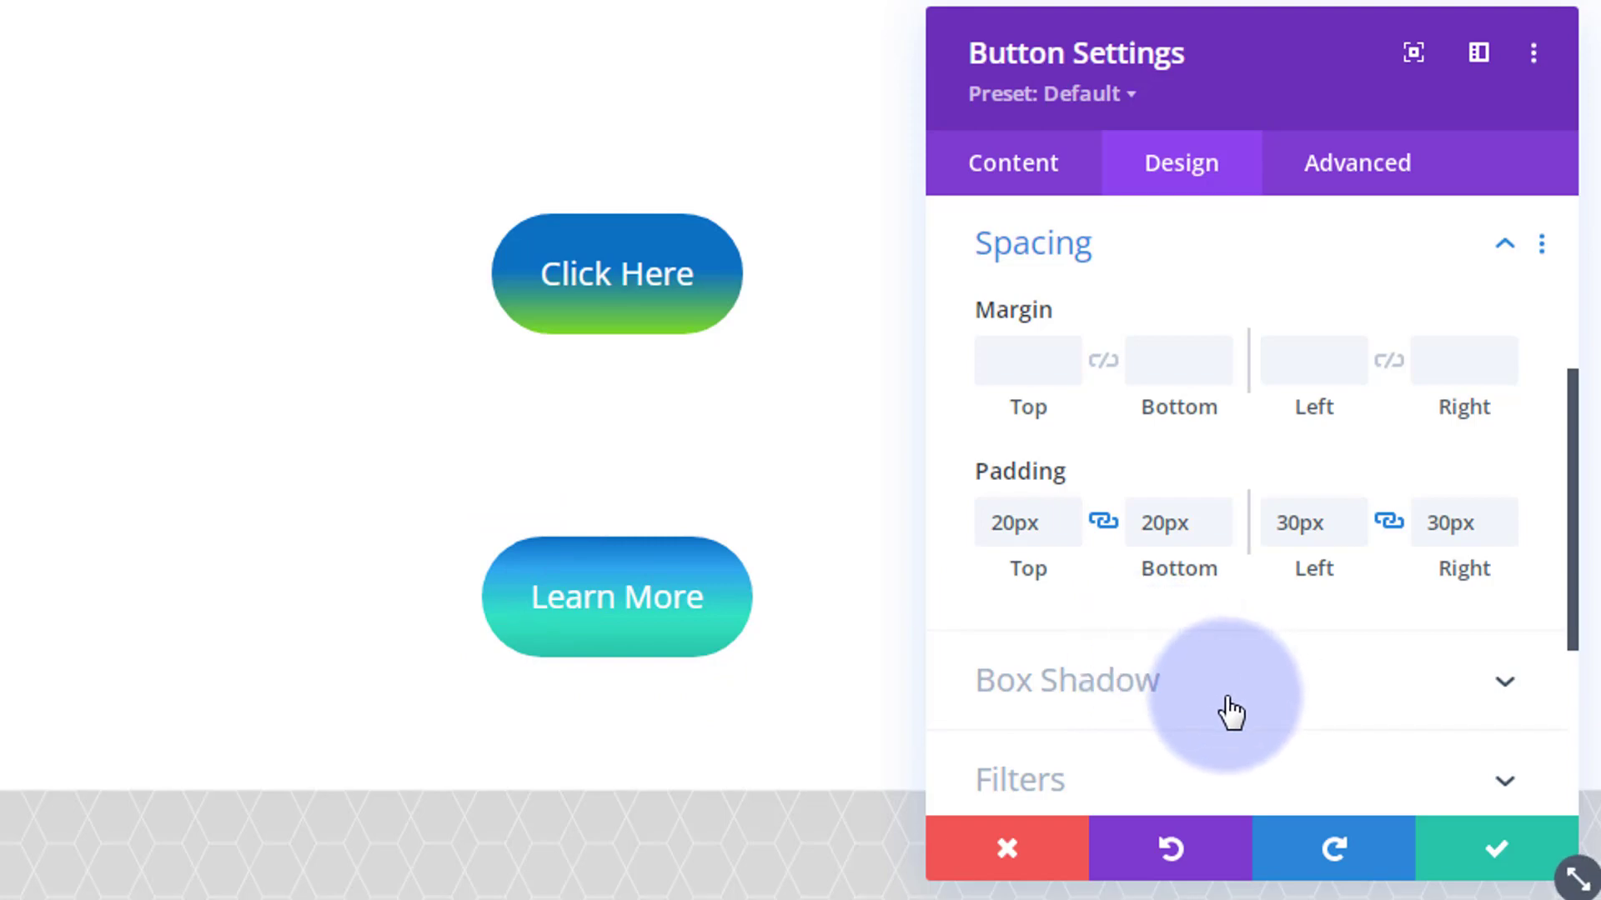
- Enable hover options for the button background and switch to editing its hover state
{"action": "scroll", "coordinate": [1230, 711], "scroll_direction": "up", "scroll_amount": 5}
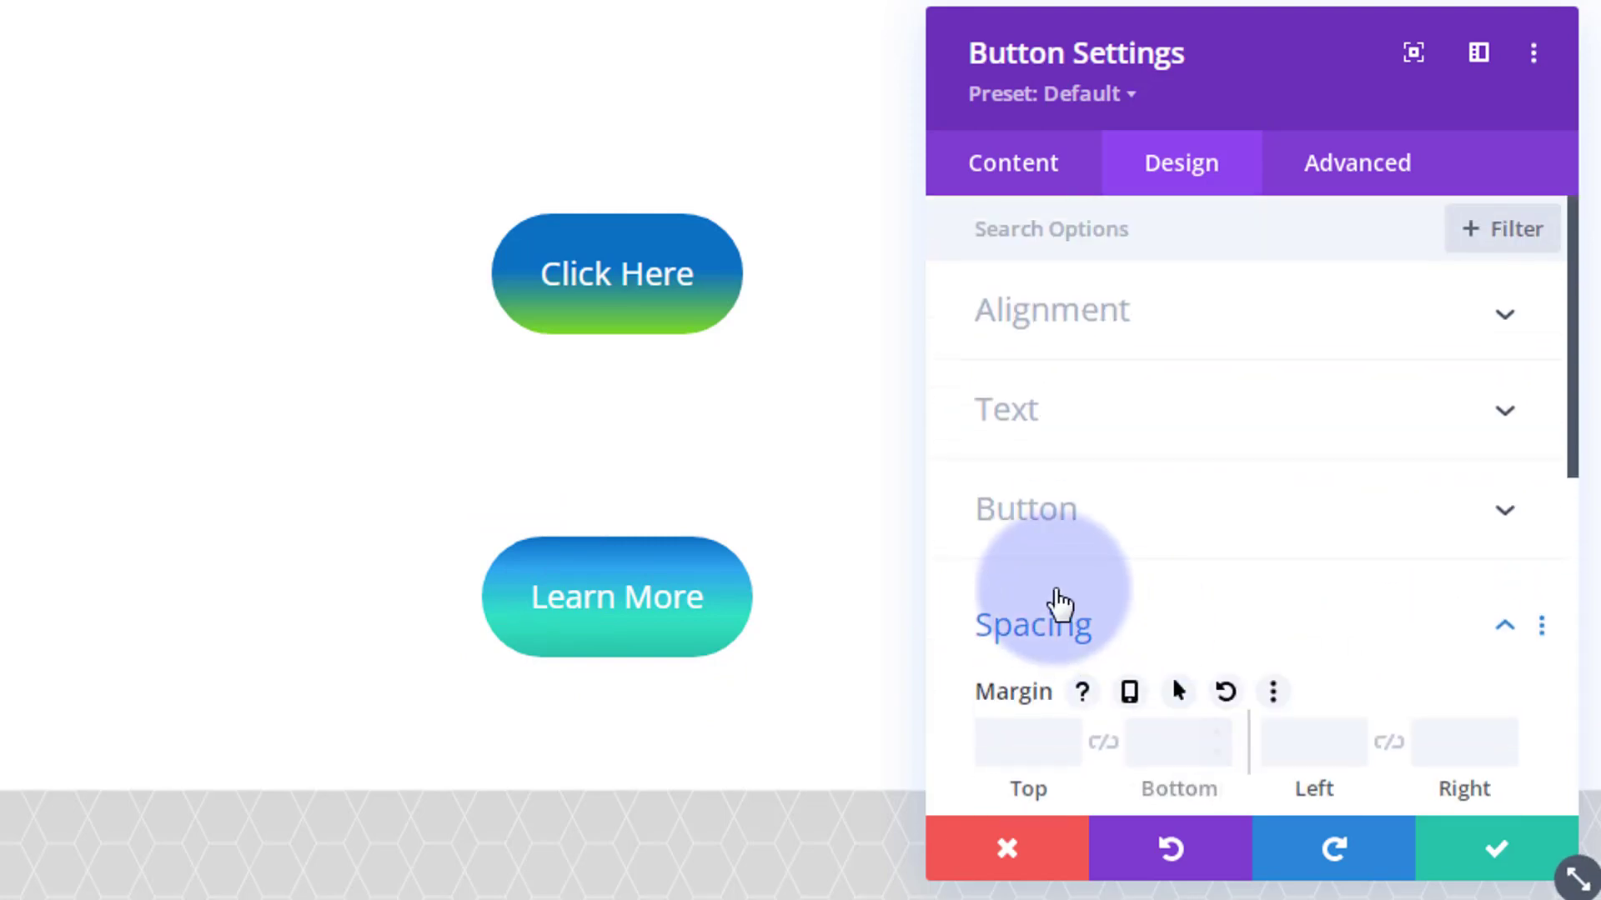
{"action": "left_click", "coordinate": [1288, 519]}
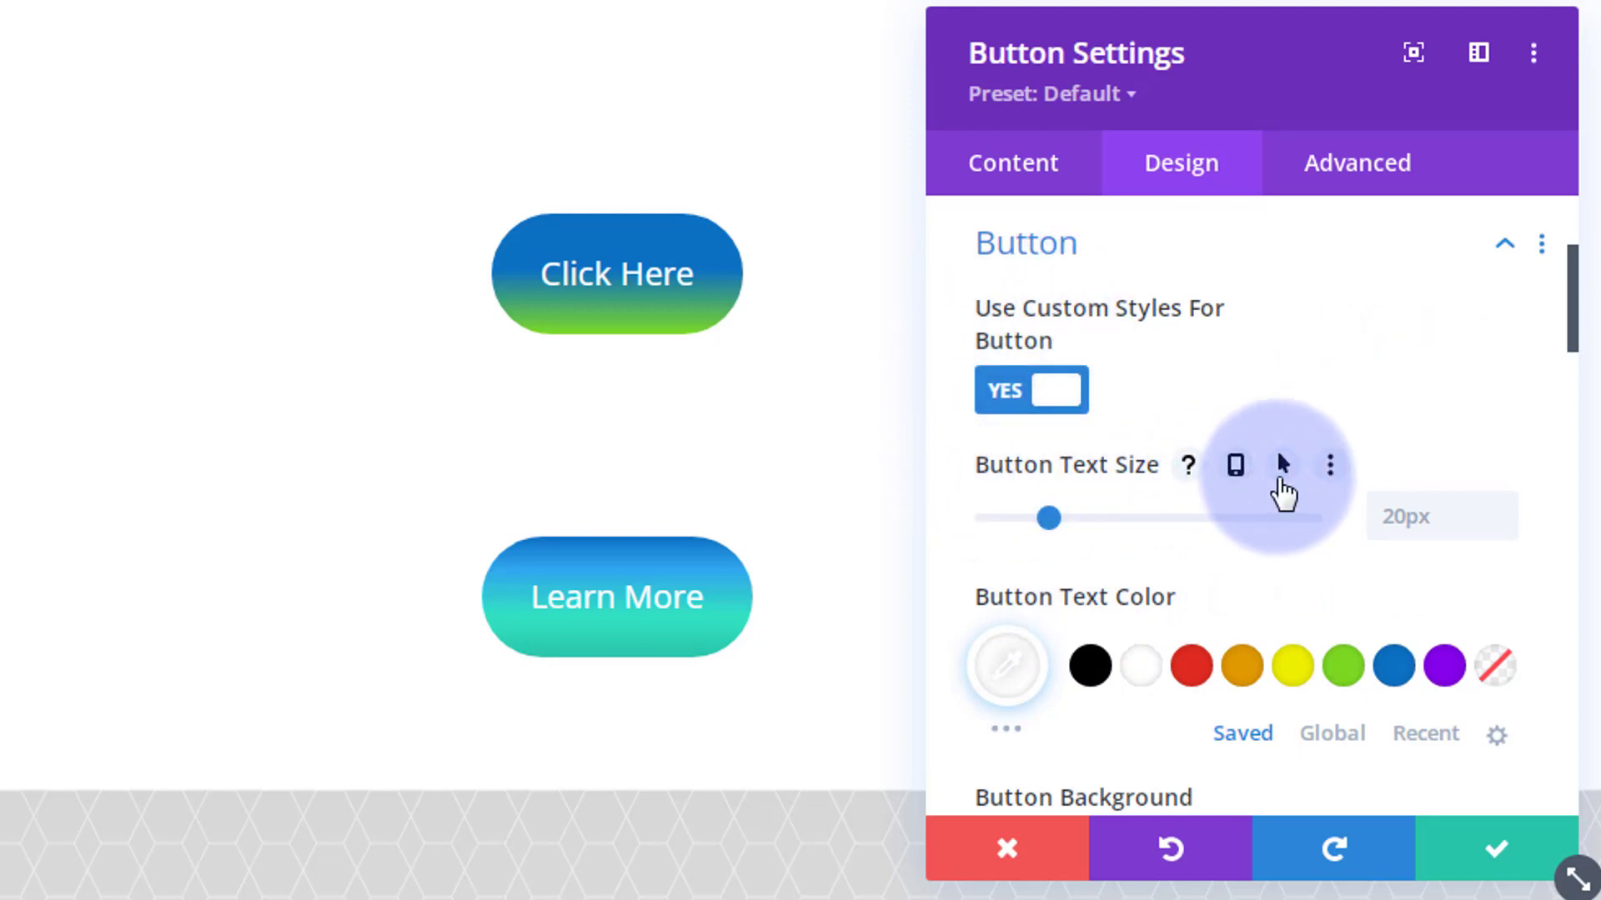
{"action": "scroll", "coordinate": [1172, 650], "scroll_direction": "down", "scroll_amount": 5}
{"action": "scroll", "coordinate": [1173, 621], "scroll_direction": "down", "scroll_amount": 2}
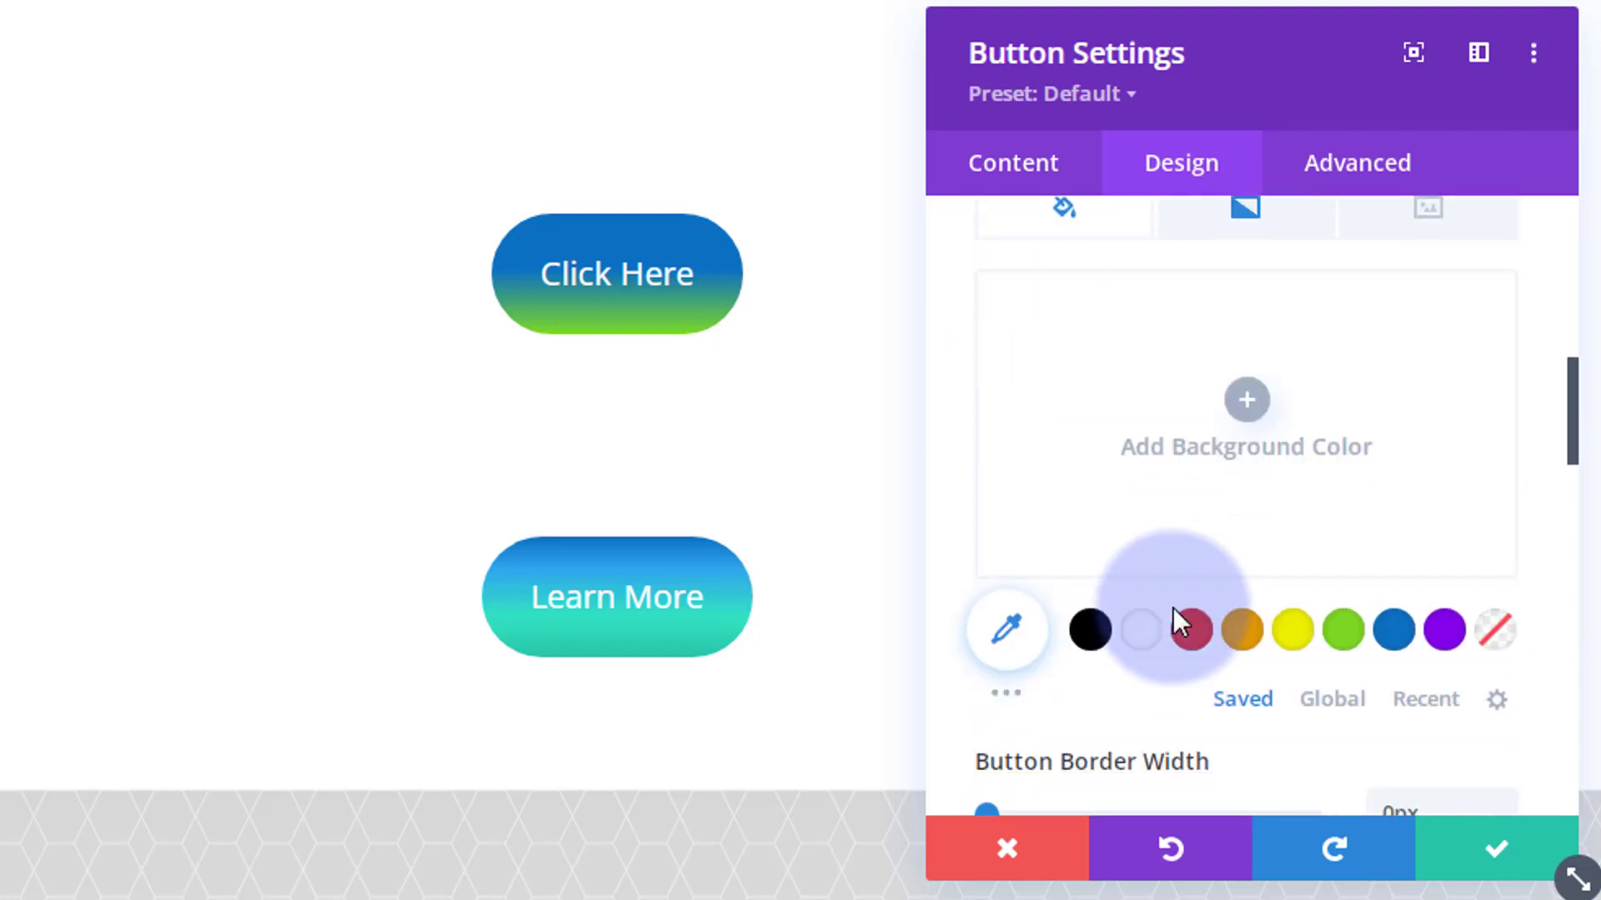
{"action": "scroll", "coordinate": [1171, 625], "scroll_direction": "up", "scroll_amount": 4}
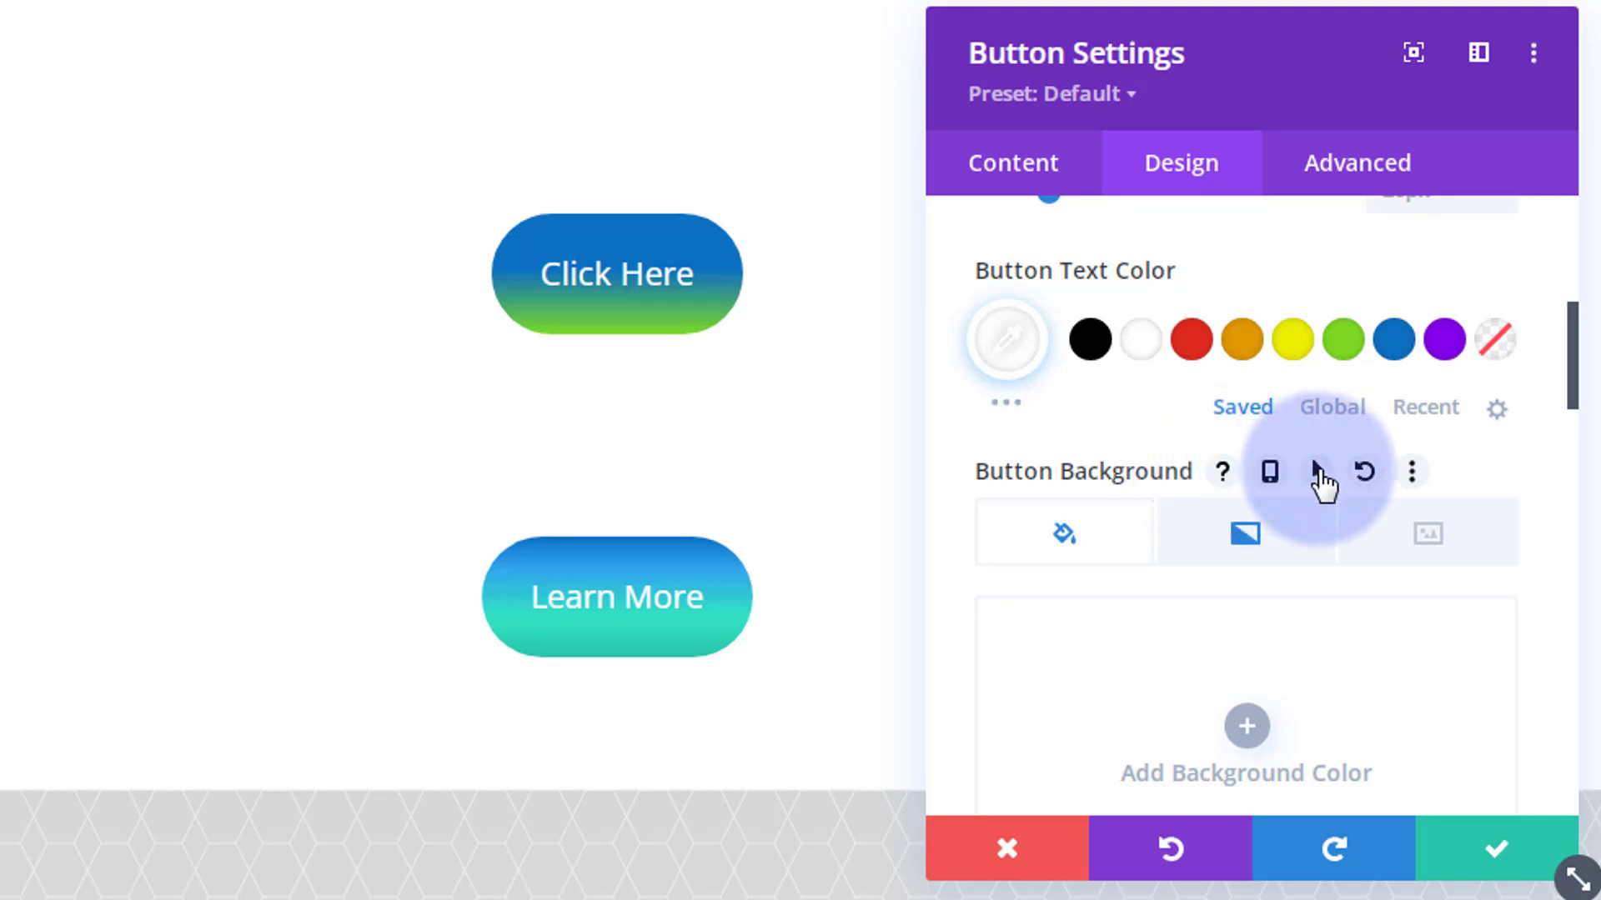
{"action": "left_click", "coordinate": [1318, 472]}
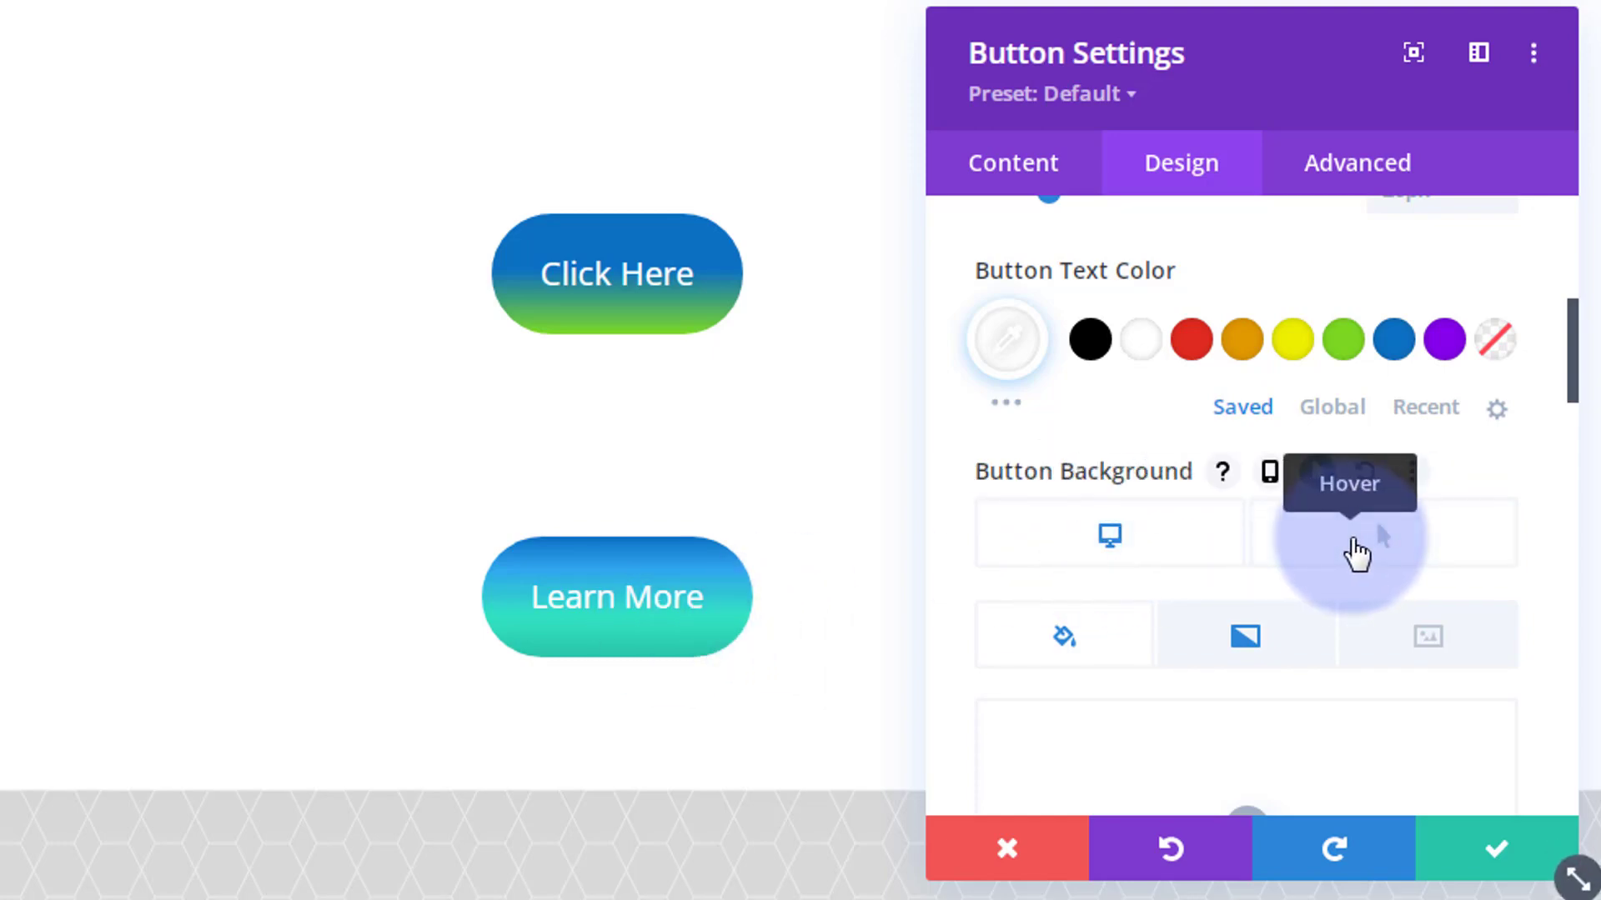
{"action": "left_click", "coordinate": [1355, 550]}
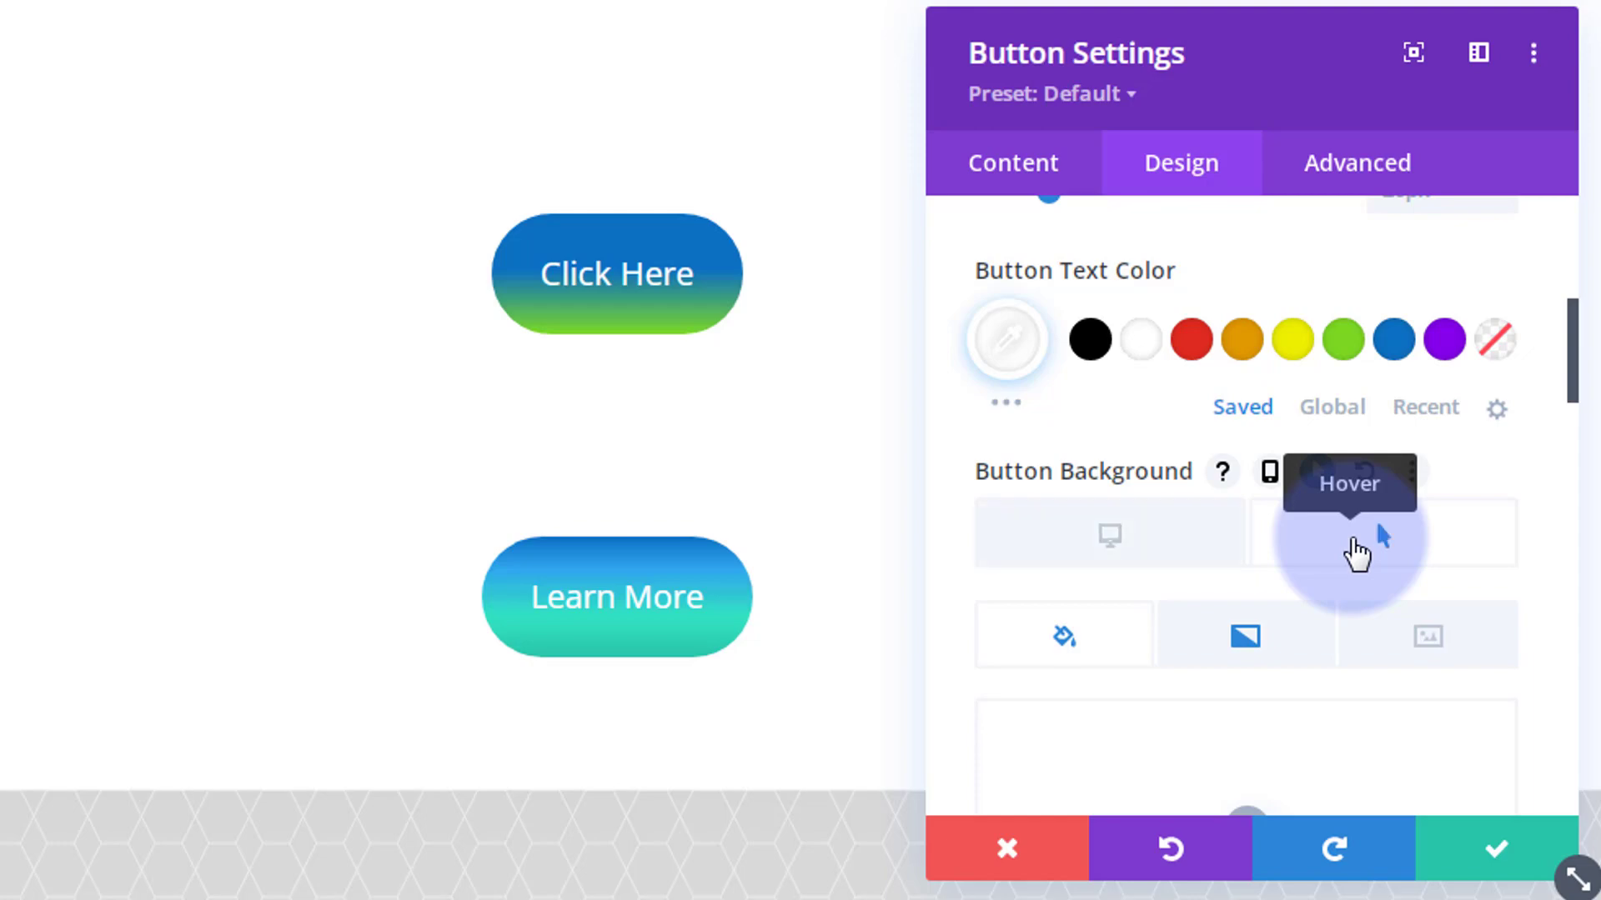
- In the hover background gradient, change the first stop's color to purple #8300e9
{"action": "scroll", "coordinate": [1336, 721], "scroll_direction": "down", "scroll_amount": 4}
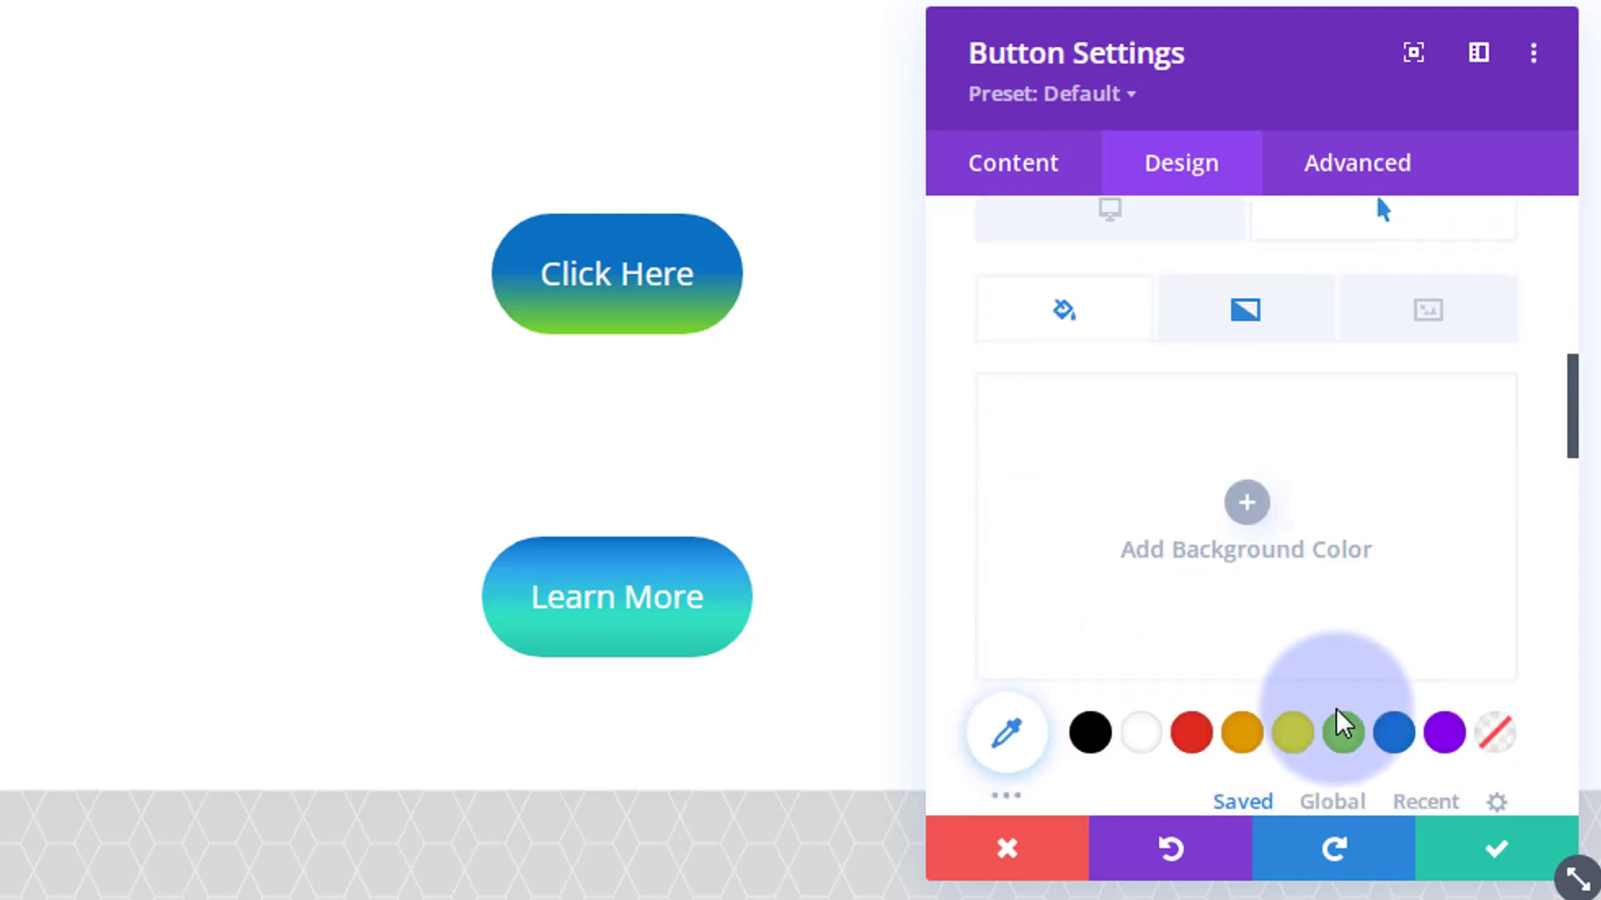
{"action": "left_click", "coordinate": [1248, 320]}
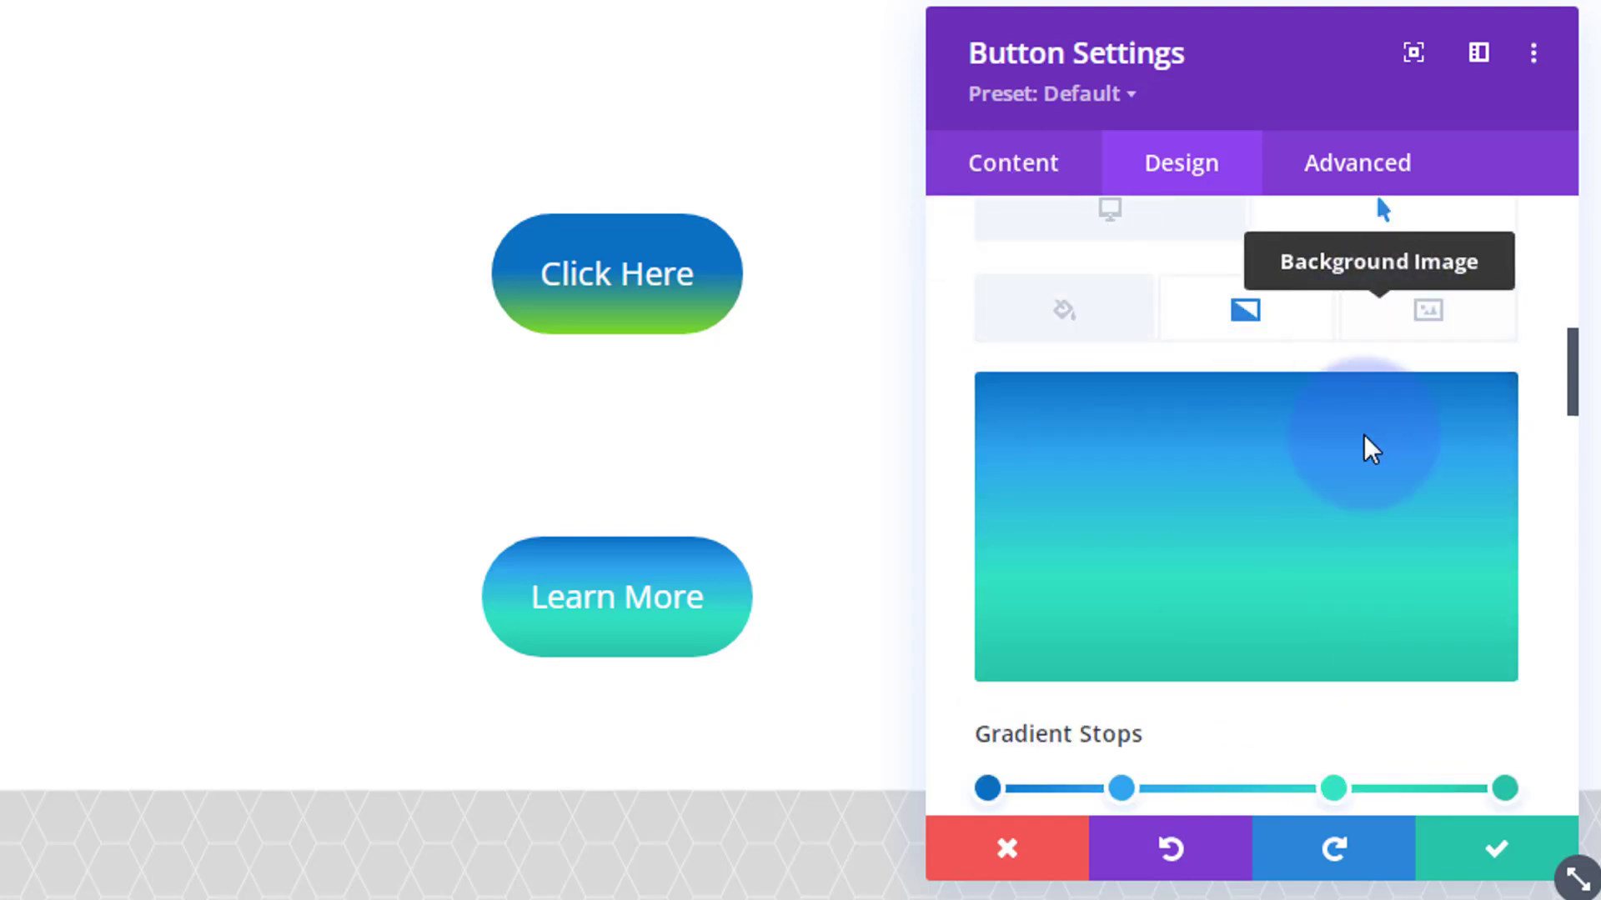
{"action": "scroll", "coordinate": [1343, 525], "scroll_direction": "down", "scroll_amount": 4}
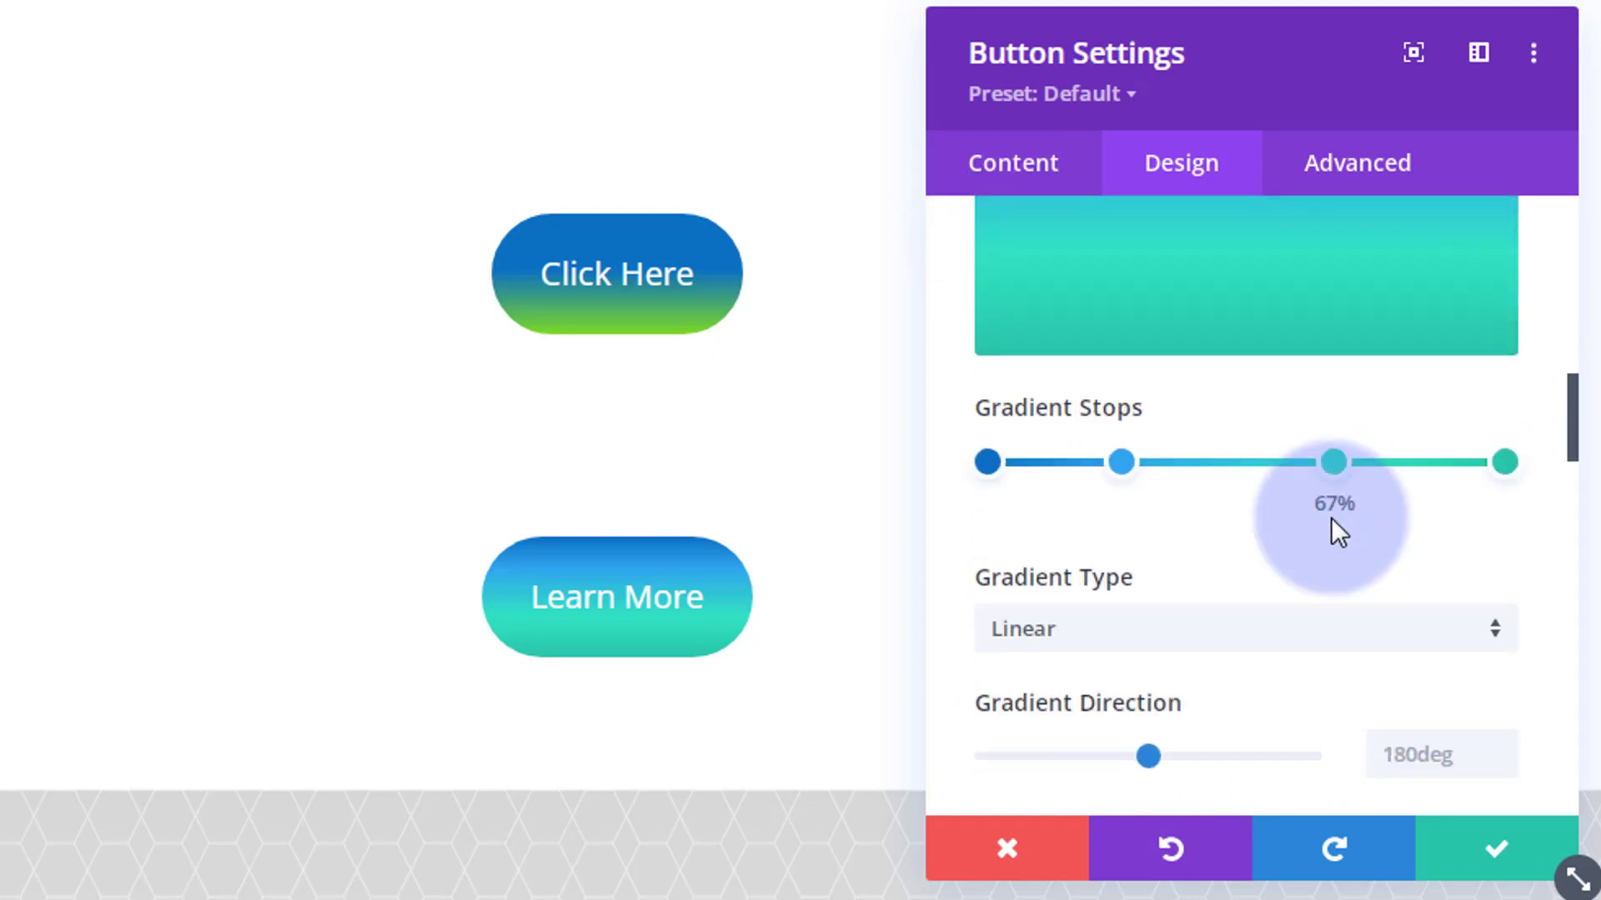
{"action": "left_click", "coordinate": [986, 462]}
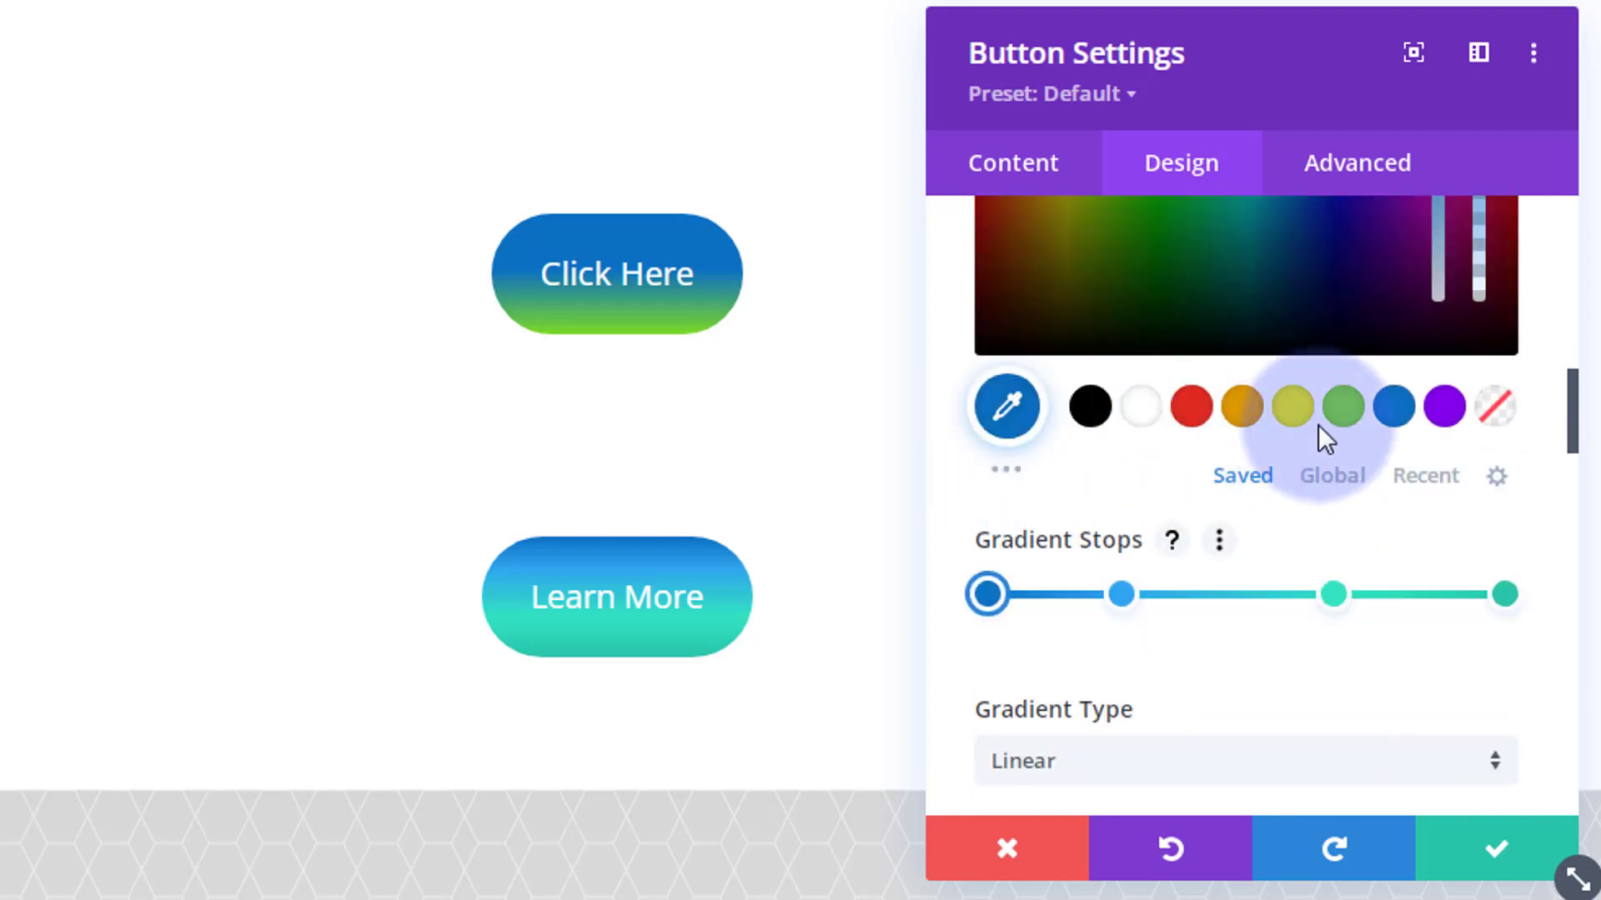
{"action": "left_click", "coordinate": [1446, 412]}
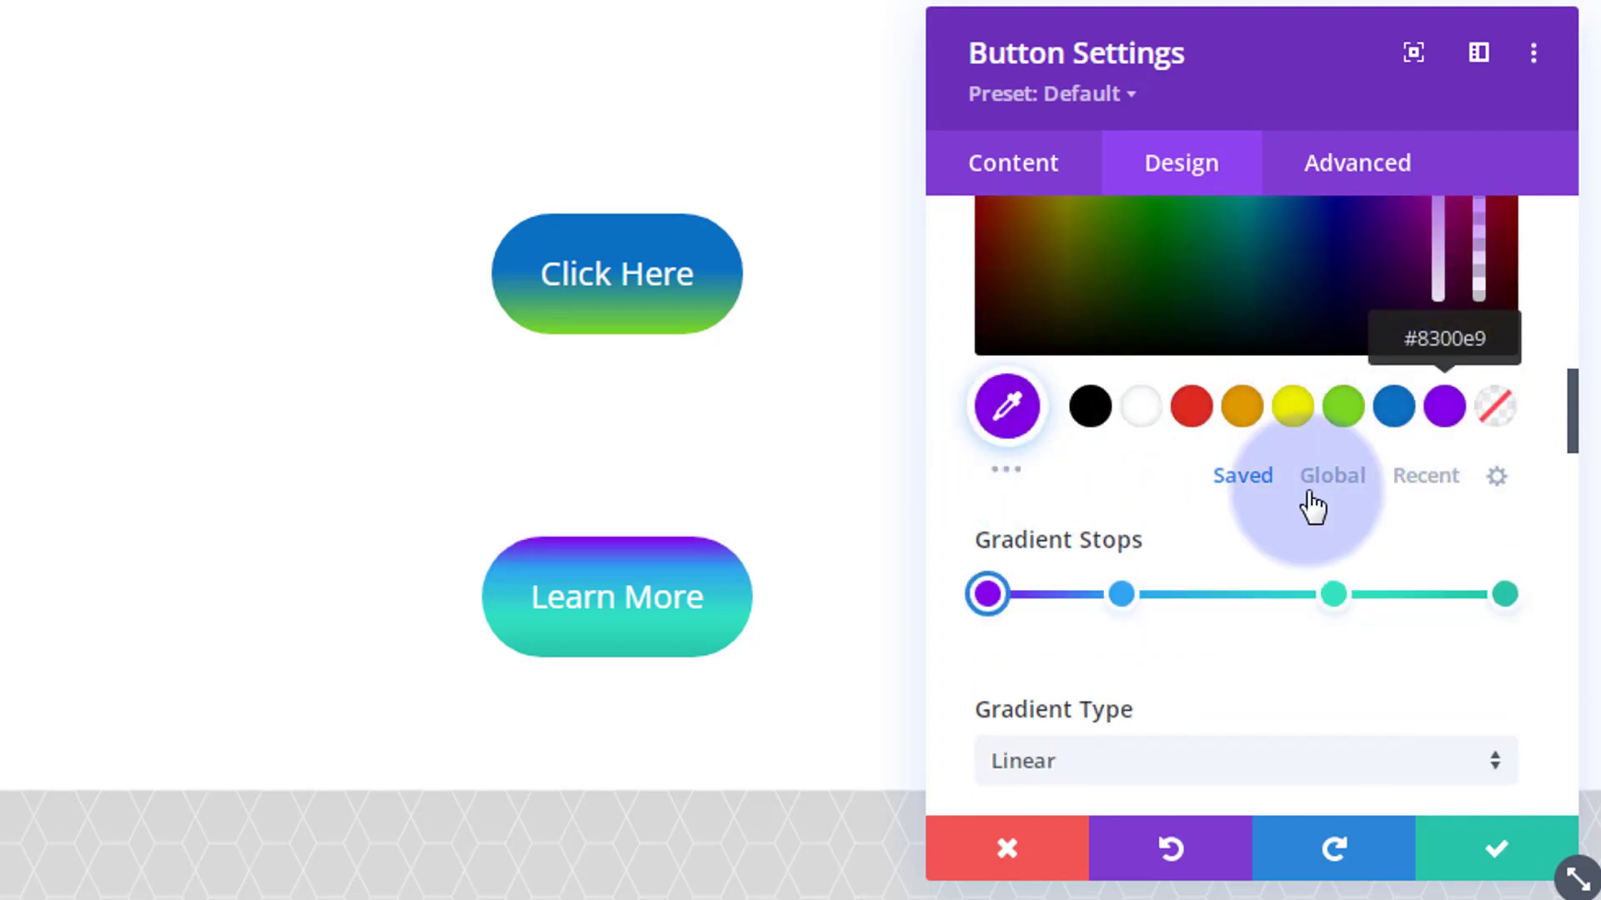
- Change the second hover gradient stop's color to the lighter purple #bb32ff
{"action": "left_click", "coordinate": [1124, 596]}
{"action": "scroll", "coordinate": [1208, 697], "scroll_direction": "up", "scroll_amount": 5}
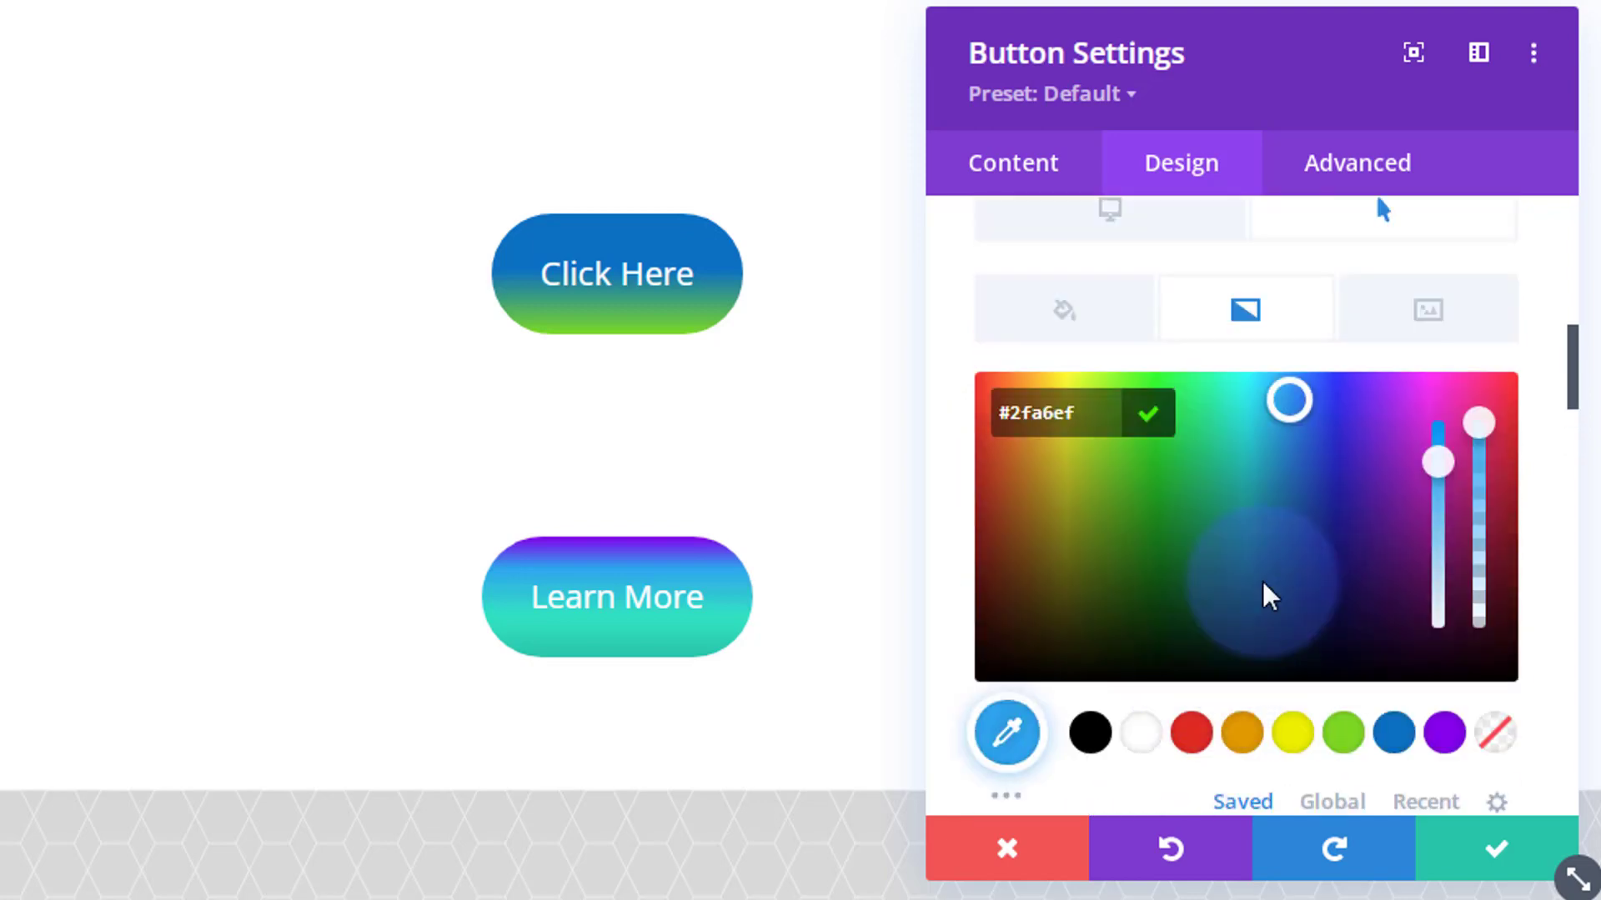
{"action": "left_click", "coordinate": [1427, 375]}
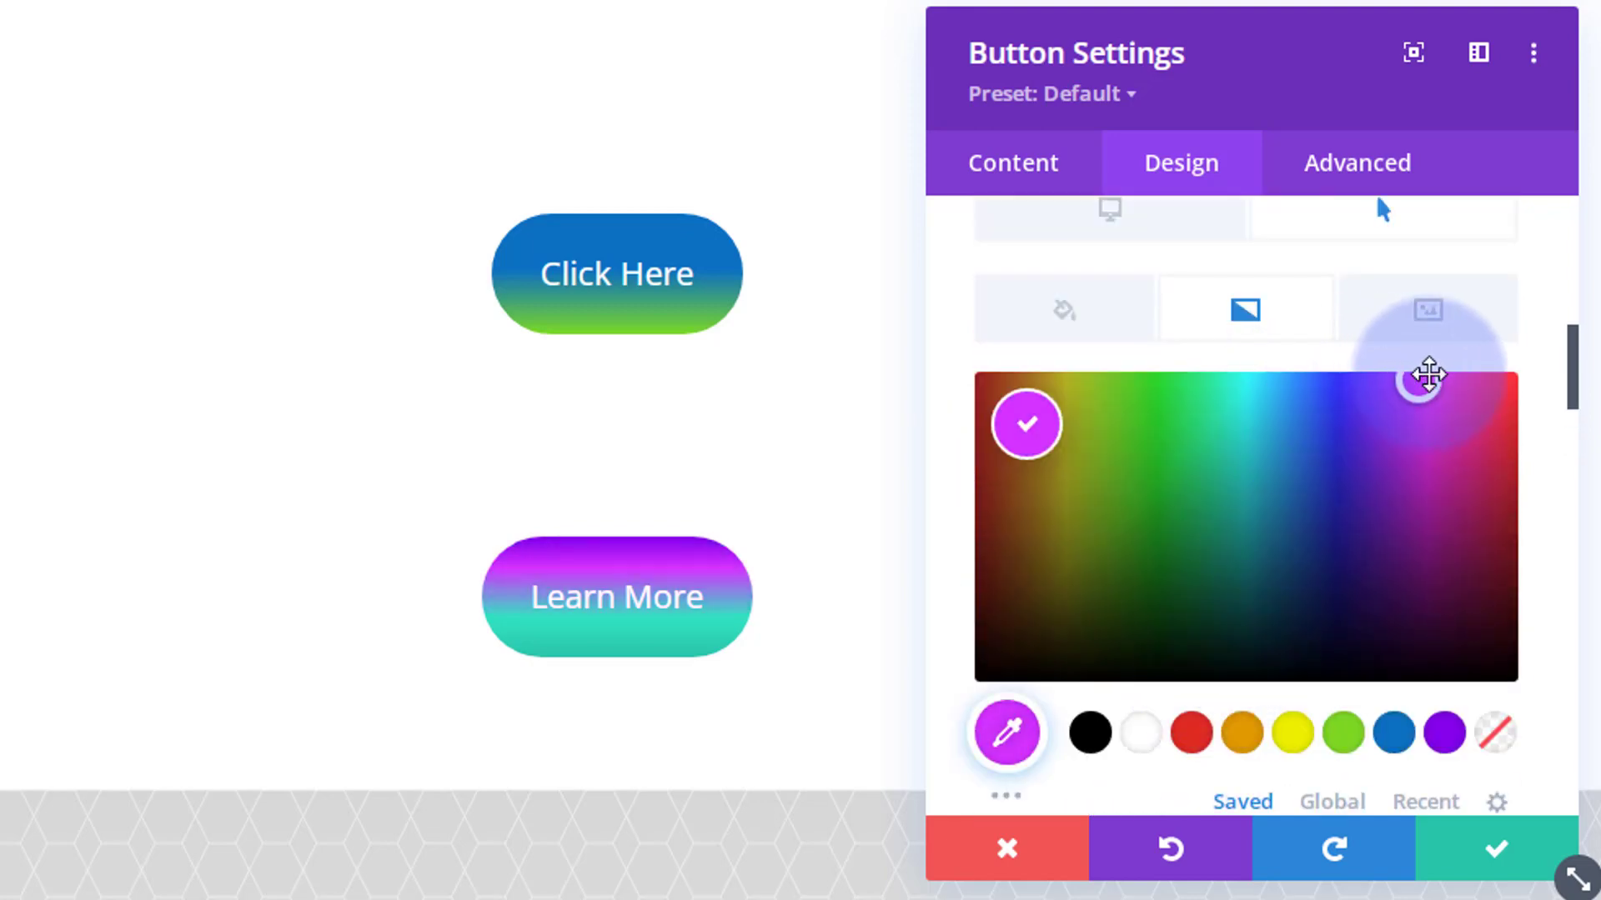
{"action": "left_click_drag", "start_coordinate": [1429, 372], "coordinate": [1410, 376]}
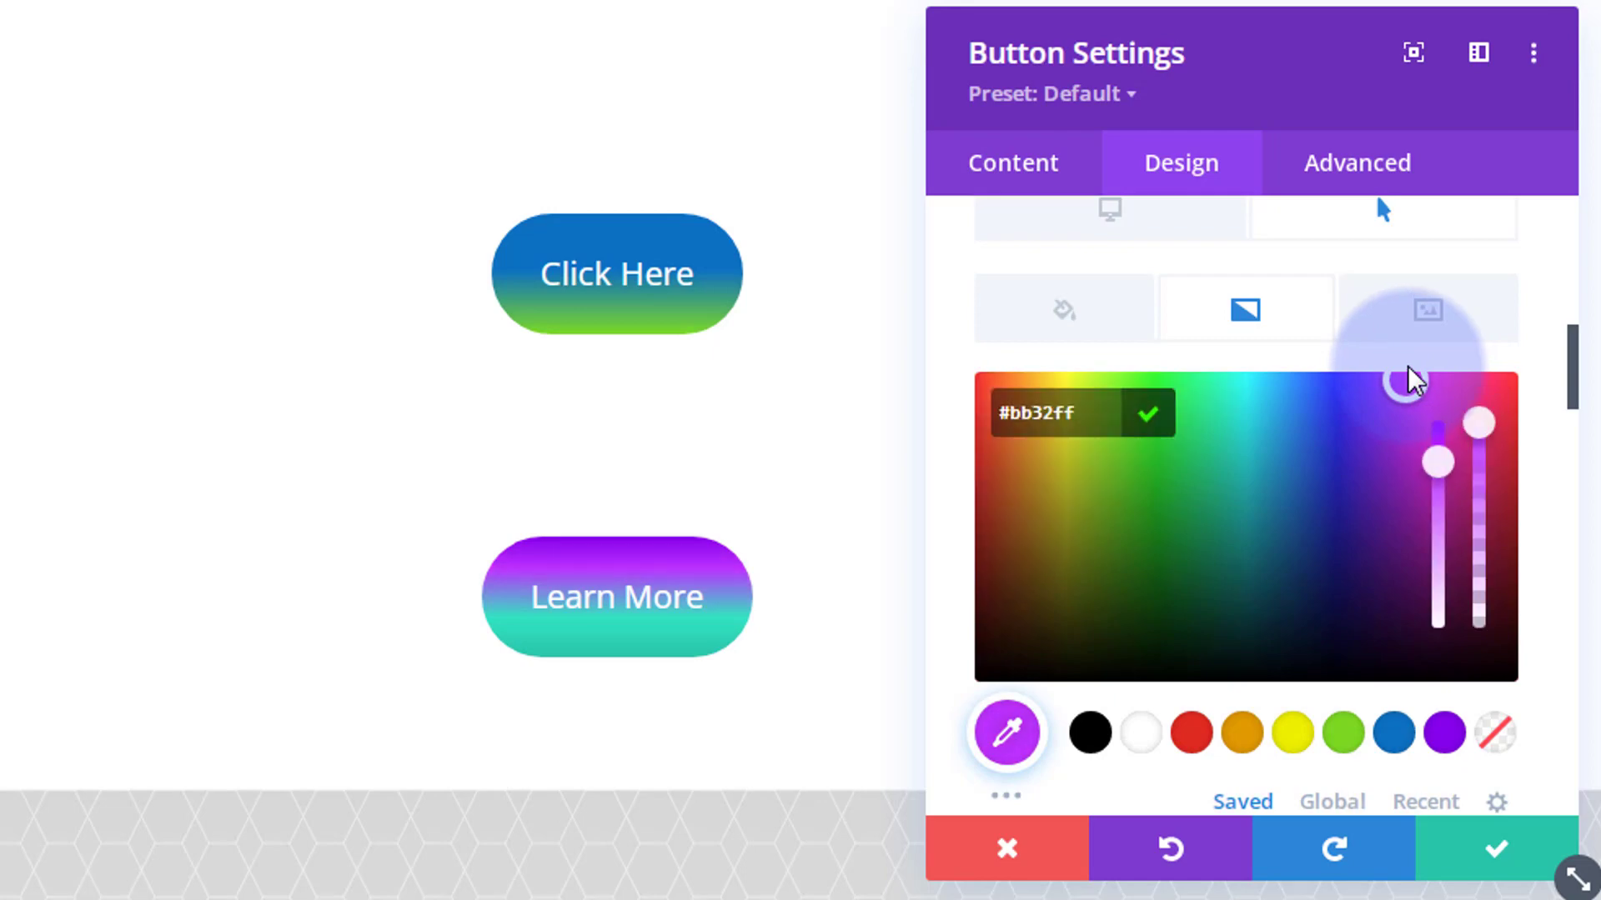
- Move the third hover gradient stop to 66% and change its color to bright blue #0f9bff
{"action": "scroll", "coordinate": [1333, 717], "scroll_direction": "down", "scroll_amount": 3}
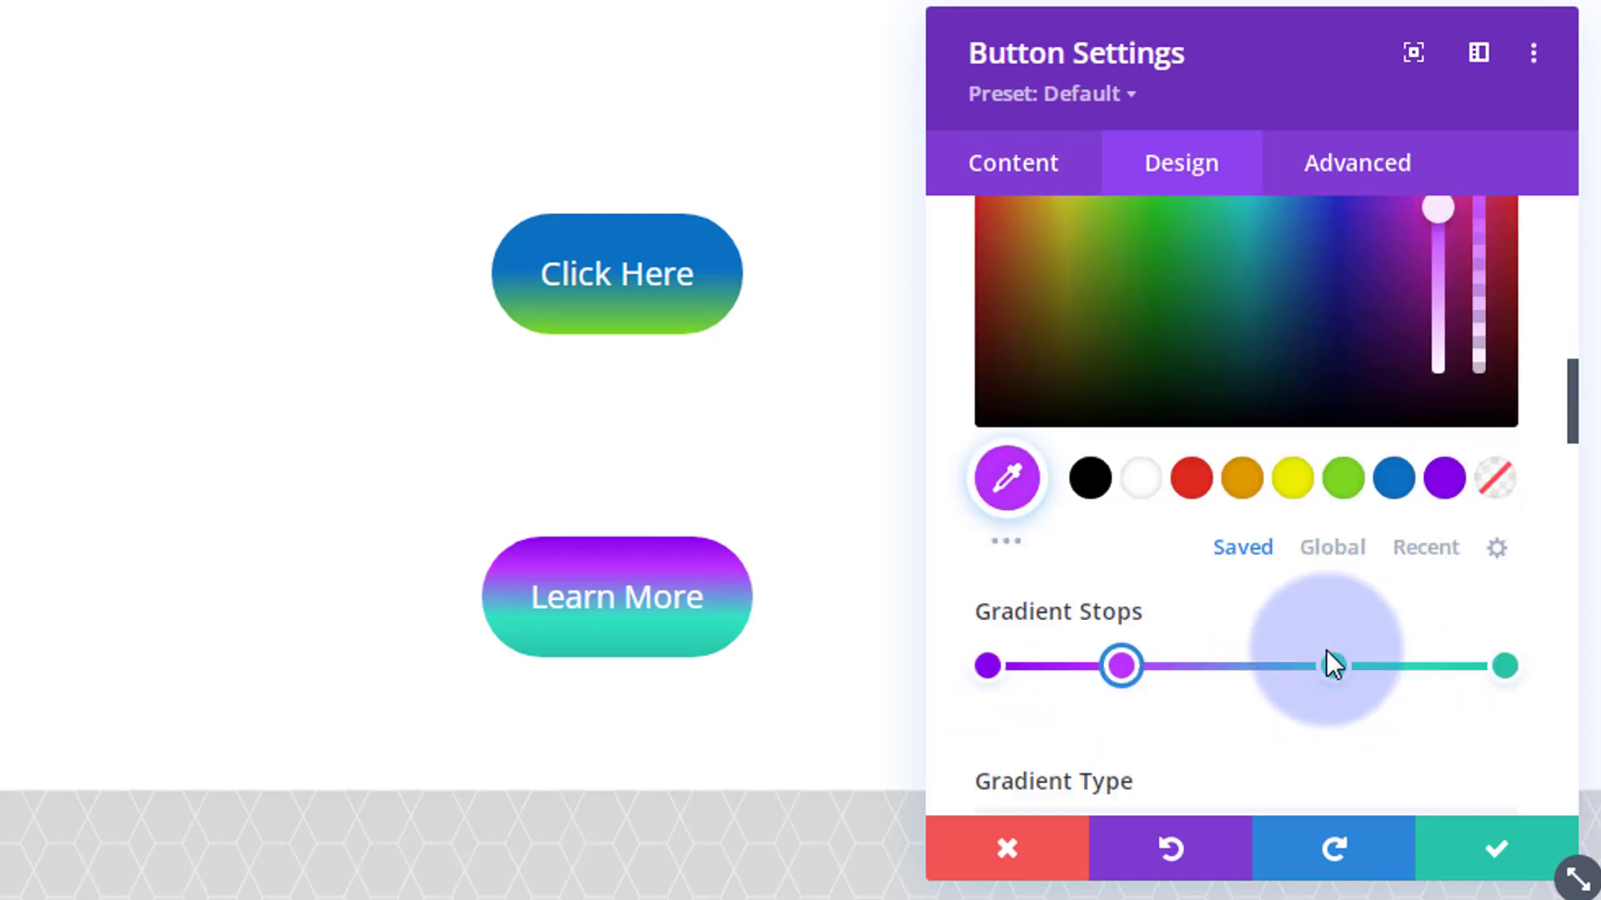
{"action": "scroll", "coordinate": [1325, 649], "scroll_direction": "down", "scroll_amount": 1}
{"action": "mouse_move", "coordinate": [1325, 597]}
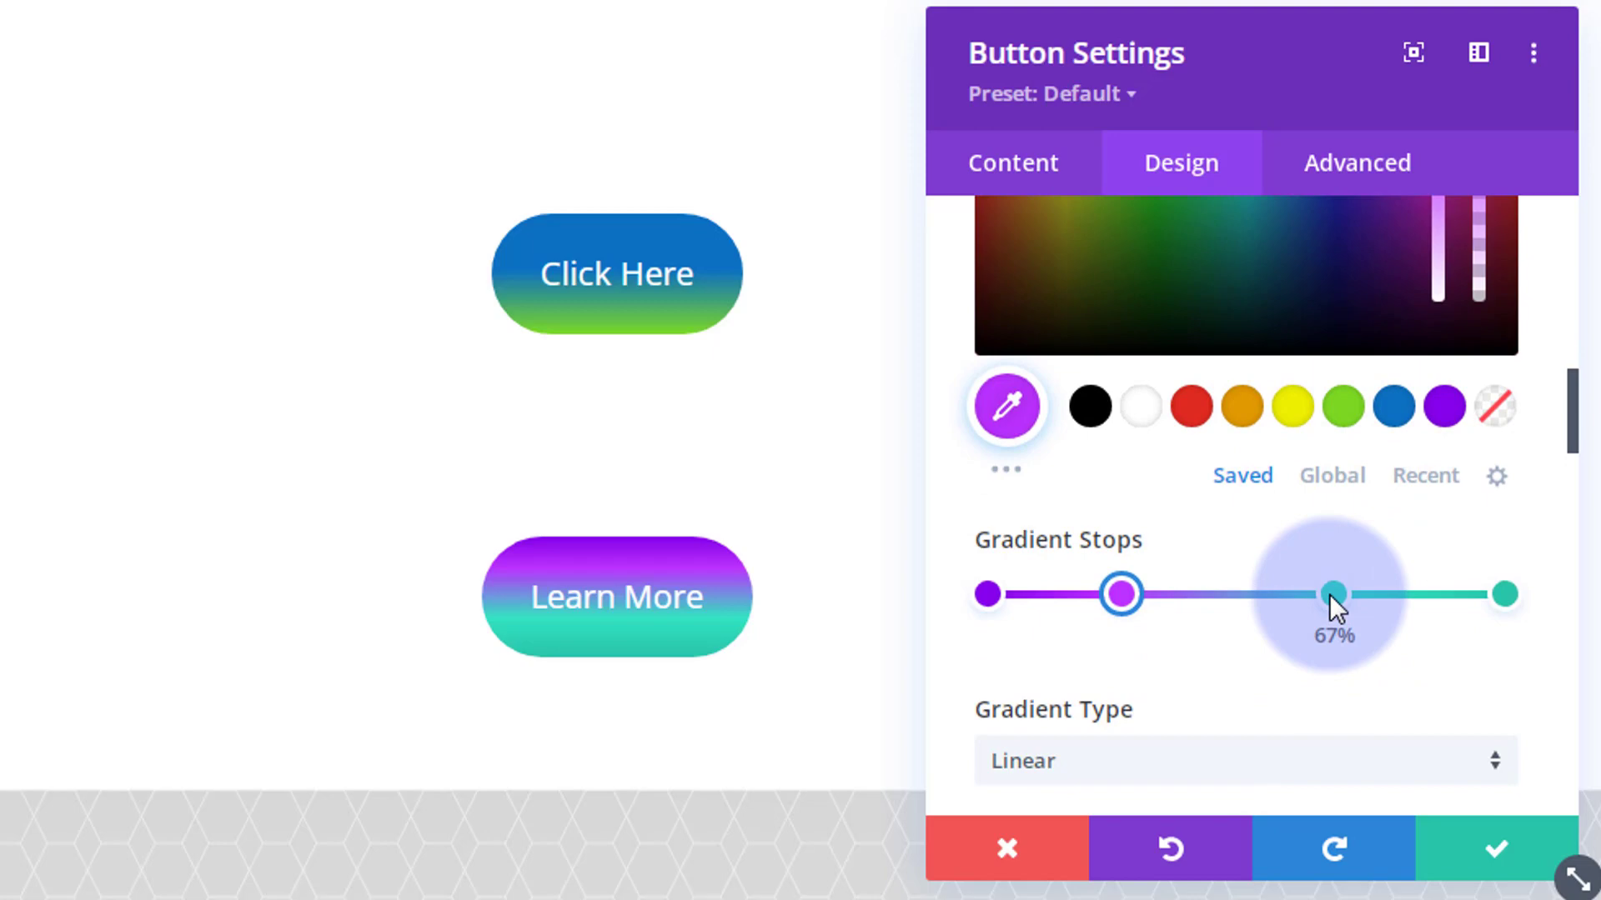
{"action": "left_click", "coordinate": [1331, 594]}
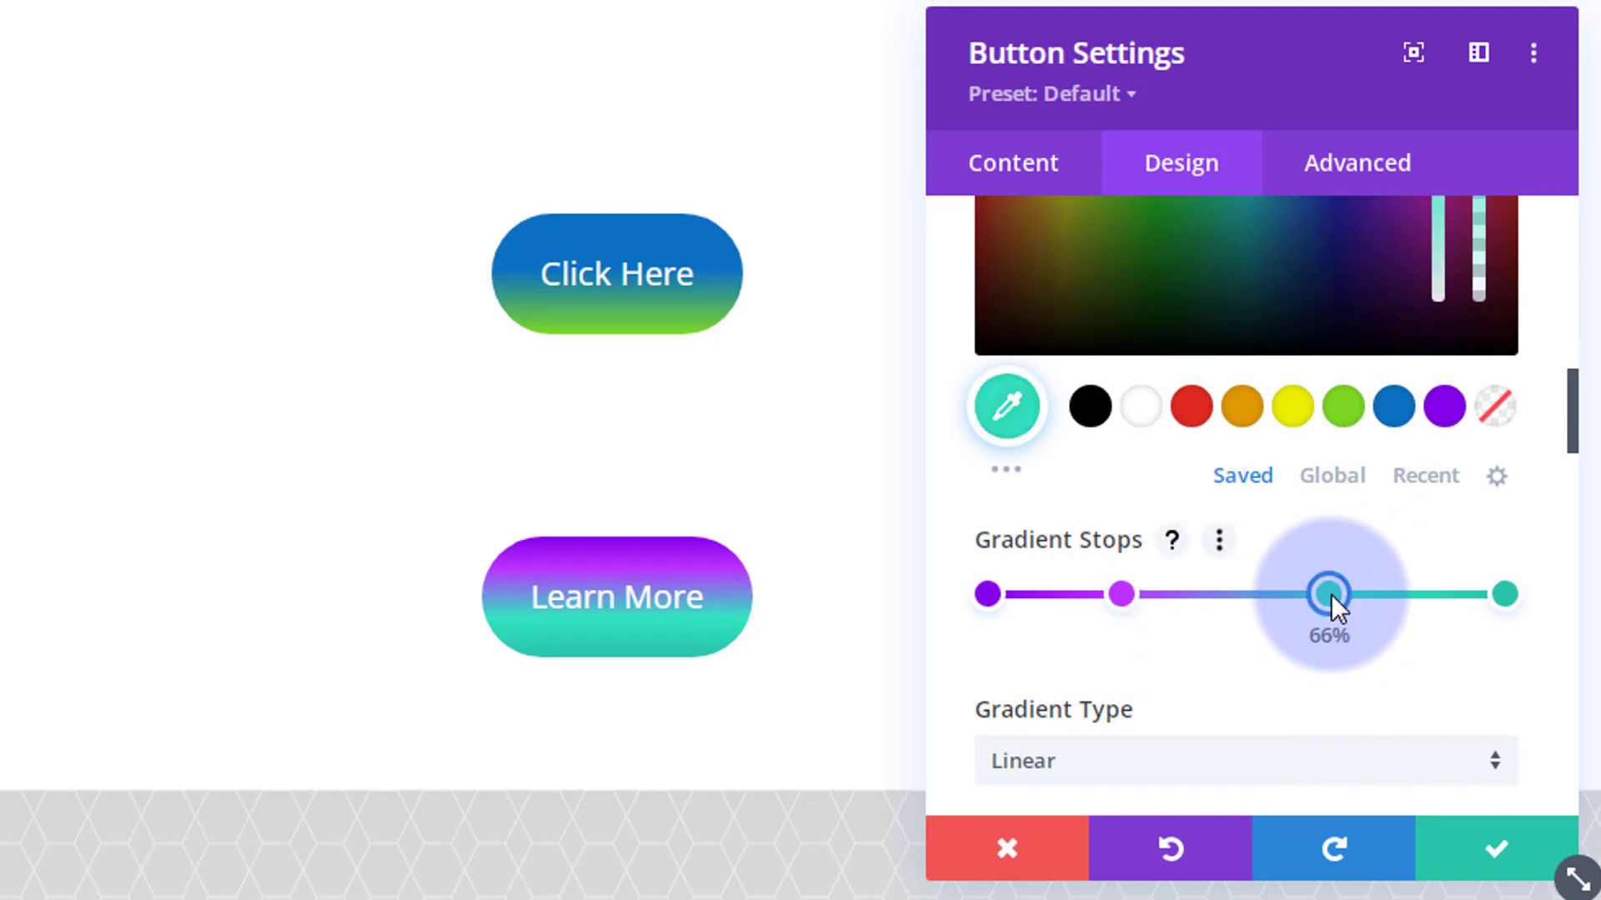
{"action": "left_click", "coordinate": [1393, 408]}
{"action": "scroll", "coordinate": [1372, 534], "scroll_direction": "up", "scroll_amount": 4}
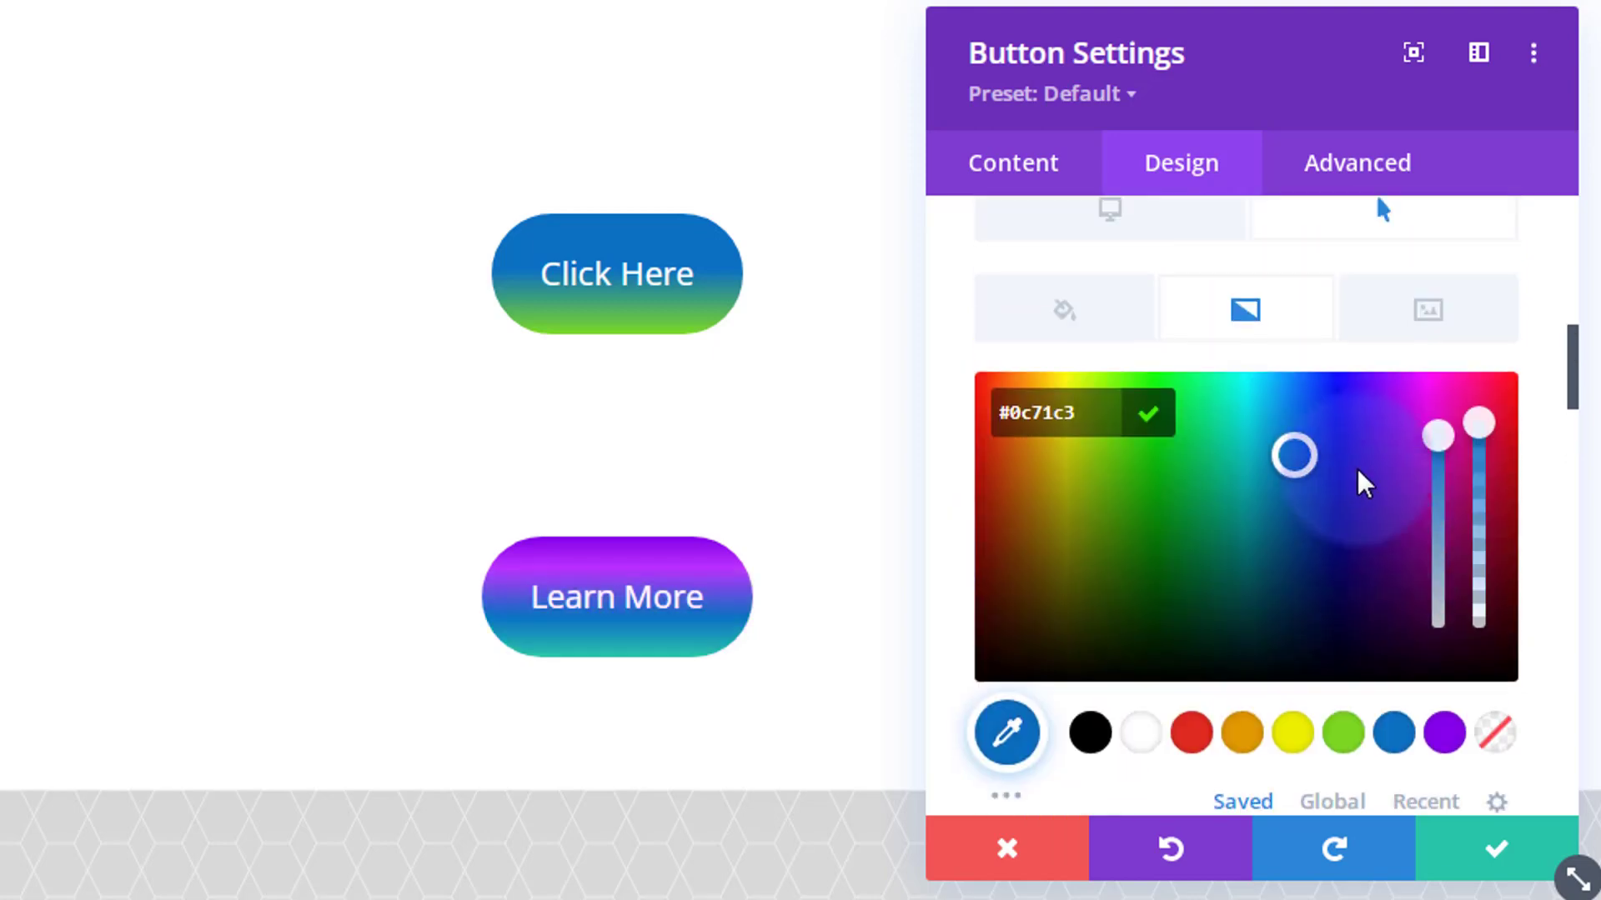
{"action": "left_click", "coordinate": [1284, 380]}
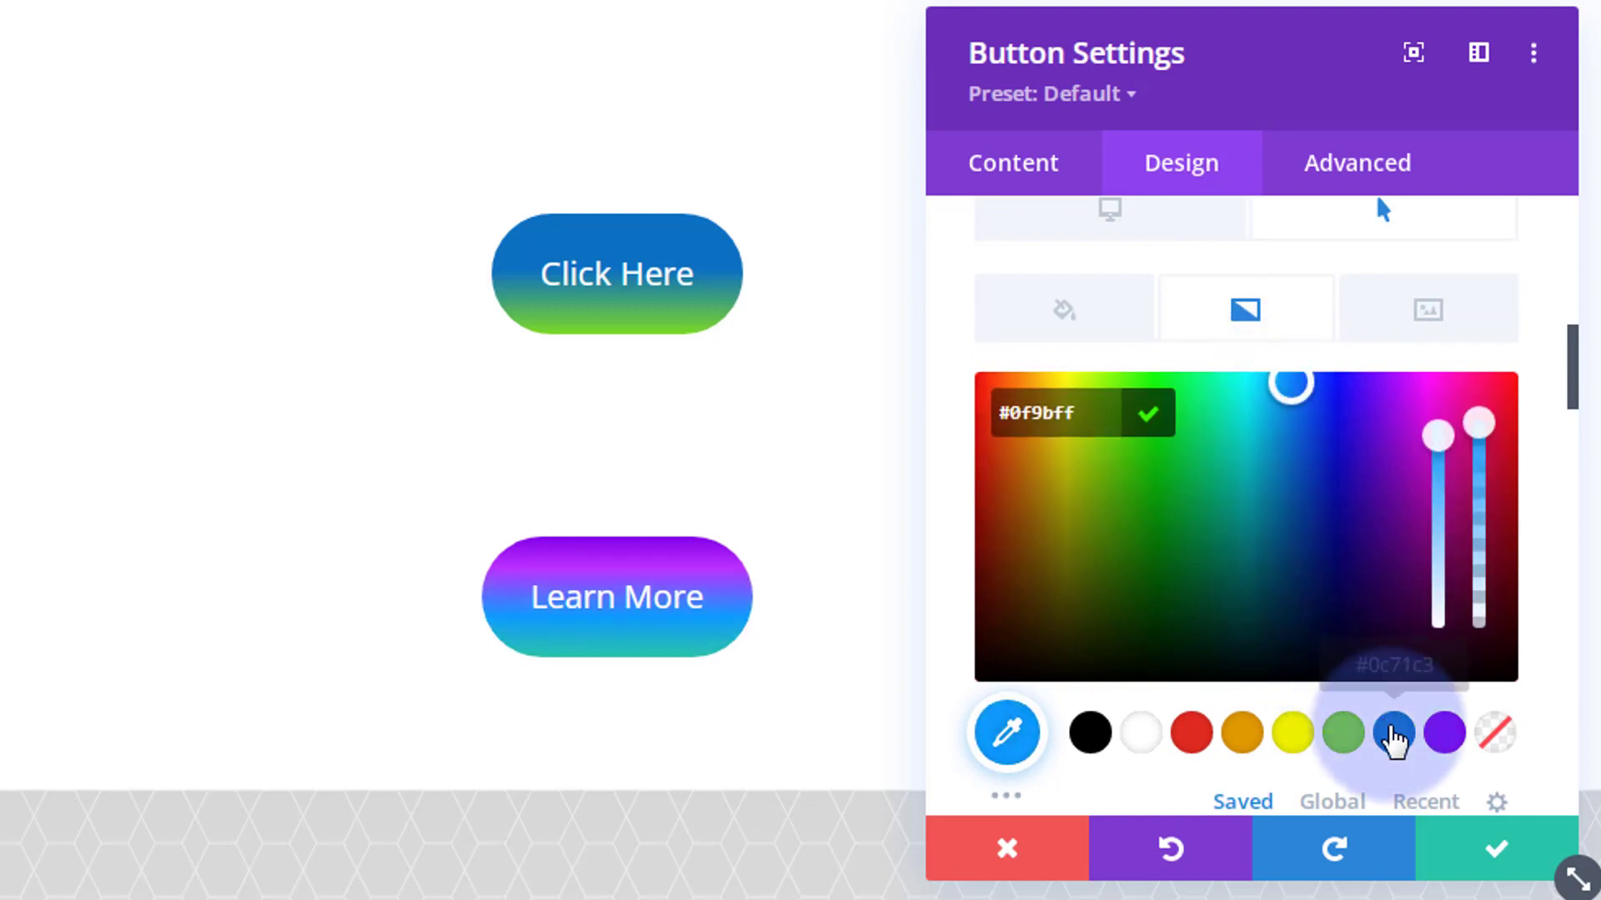
- Change the last hover gradient stop's color to blue #0c71c3
{"action": "scroll", "coordinate": [1309, 663], "scroll_direction": "down", "scroll_amount": 4}
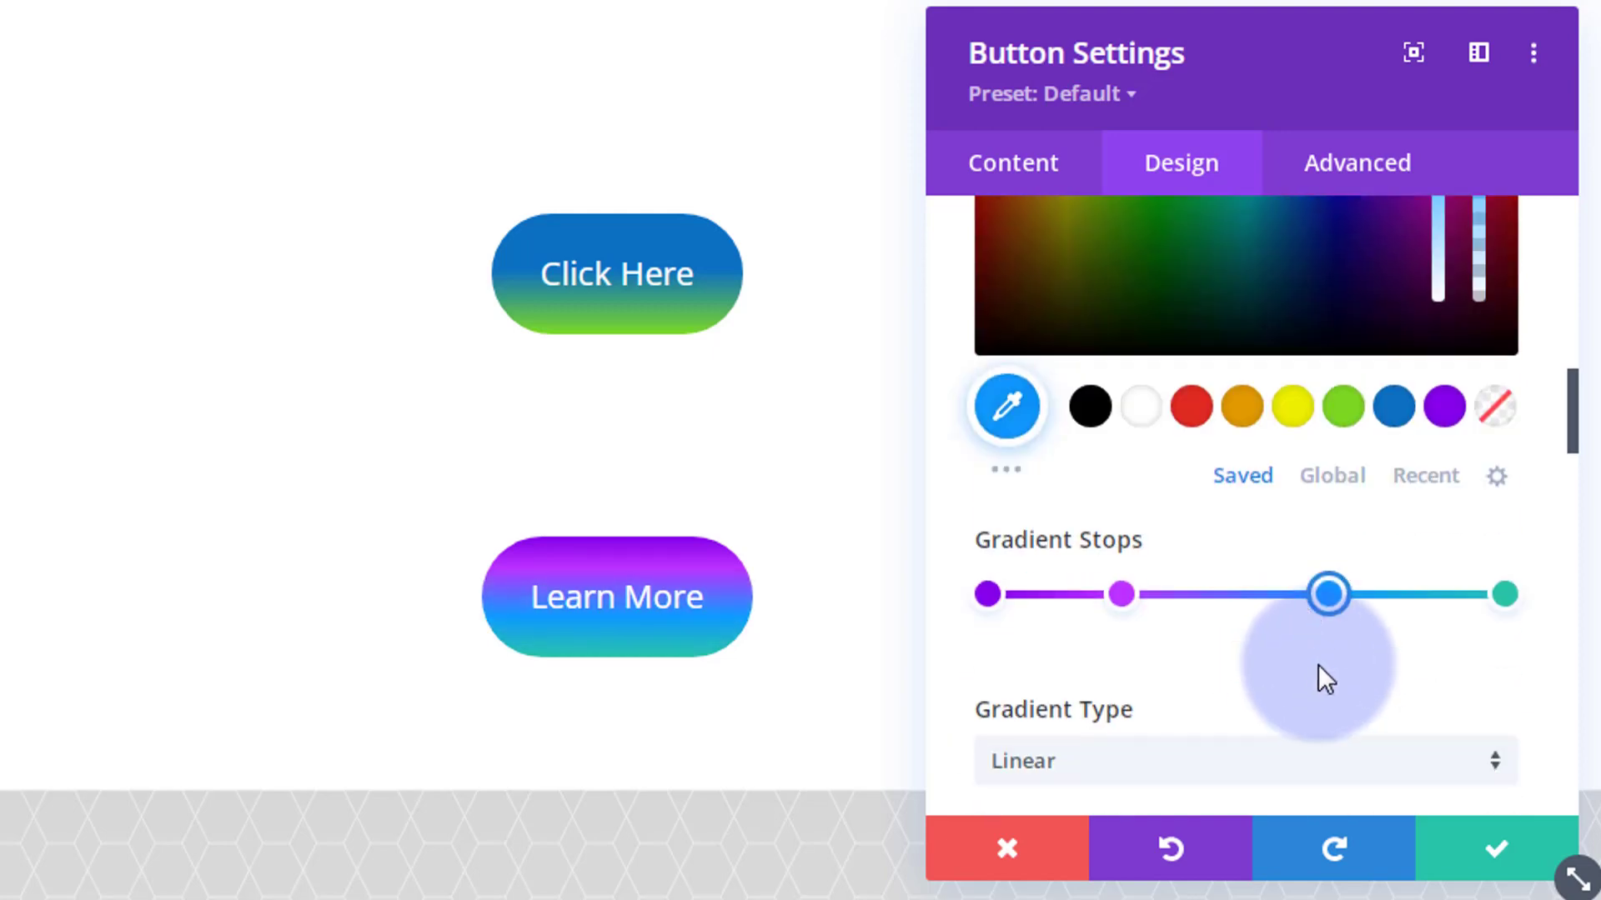
{"action": "left_click", "coordinate": [1505, 594]}
{"action": "left_click", "coordinate": [1392, 410]}
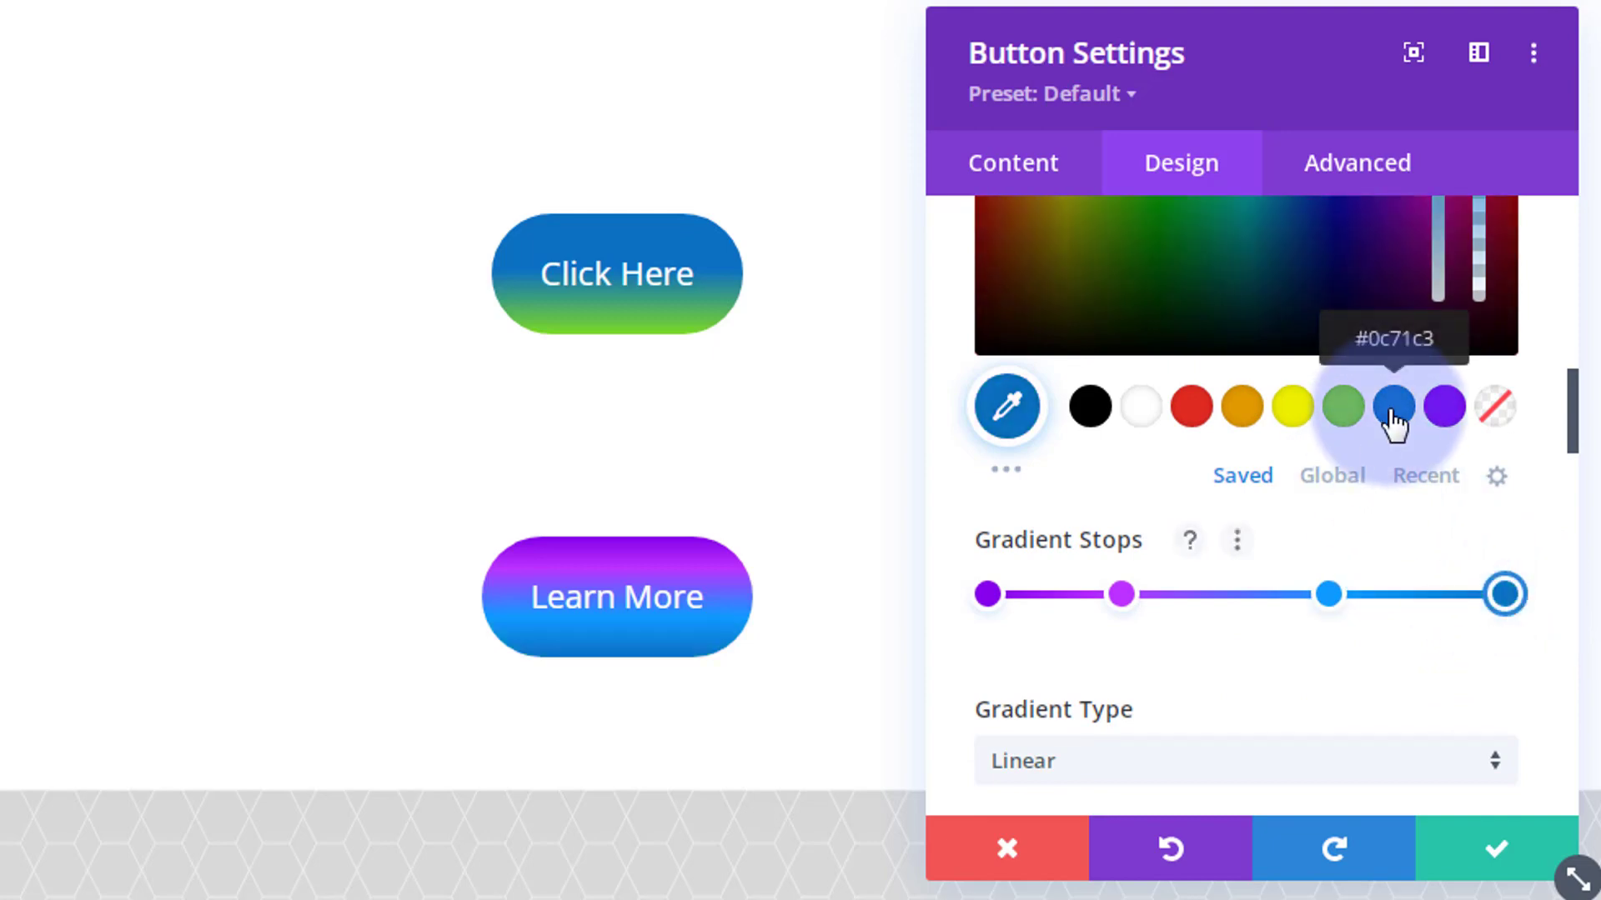
- Switch the button background back to its desktop state and look over the remaining button style options
{"action": "scroll", "coordinate": [1347, 595], "scroll_direction": "up", "scroll_amount": 4}
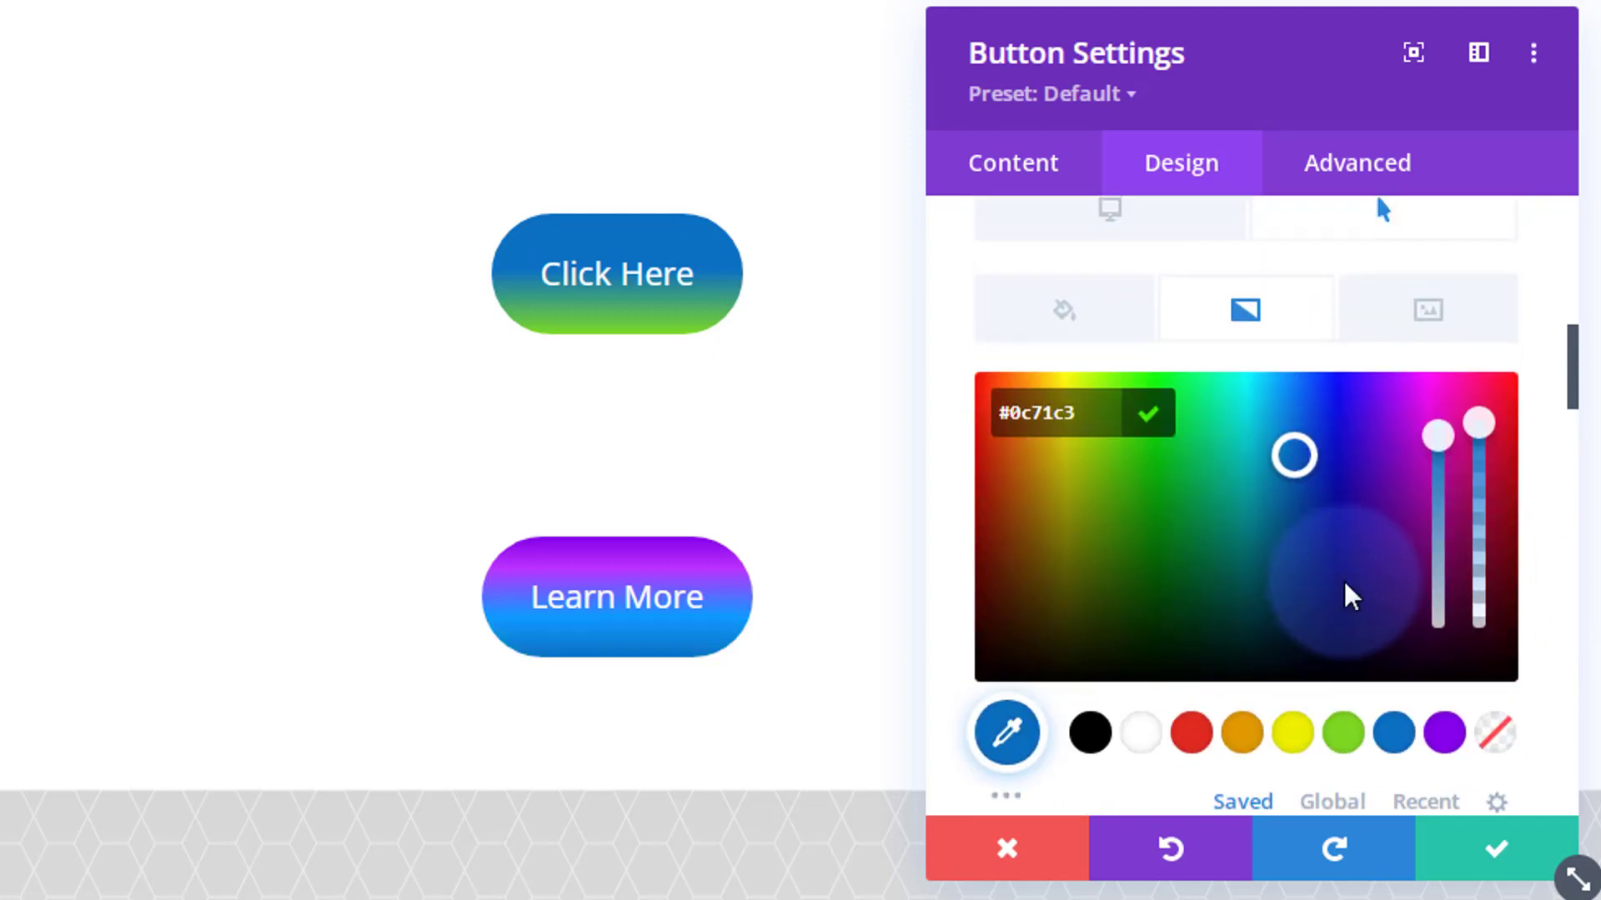
{"action": "scroll", "coordinate": [1340, 579], "scroll_direction": "up", "scroll_amount": 2}
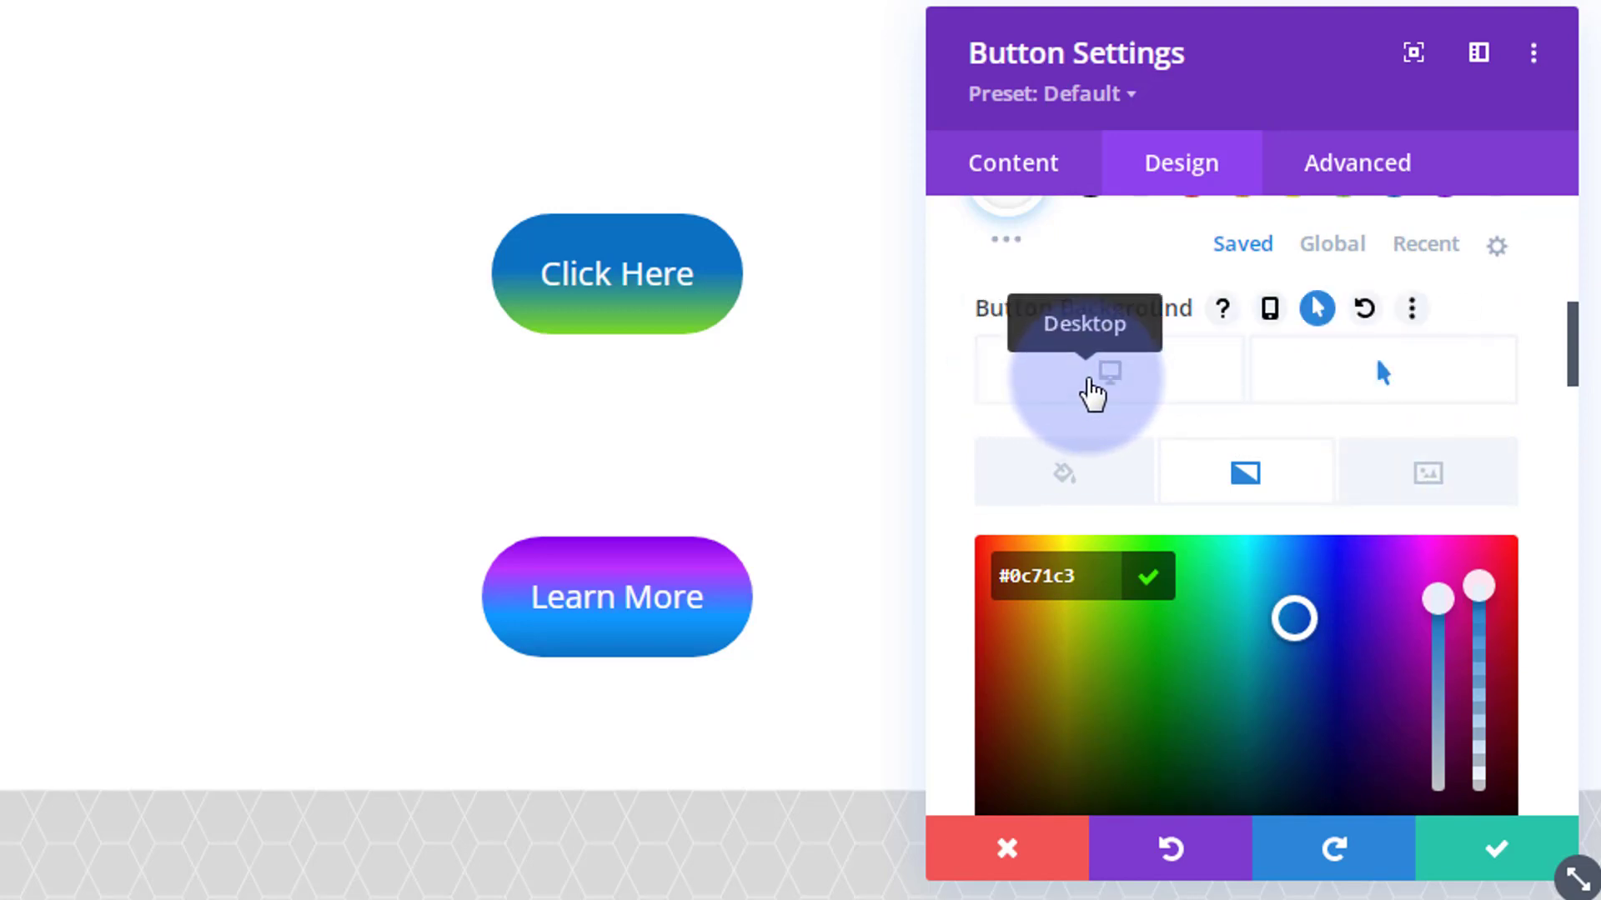
{"action": "left_click", "coordinate": [1090, 385]}
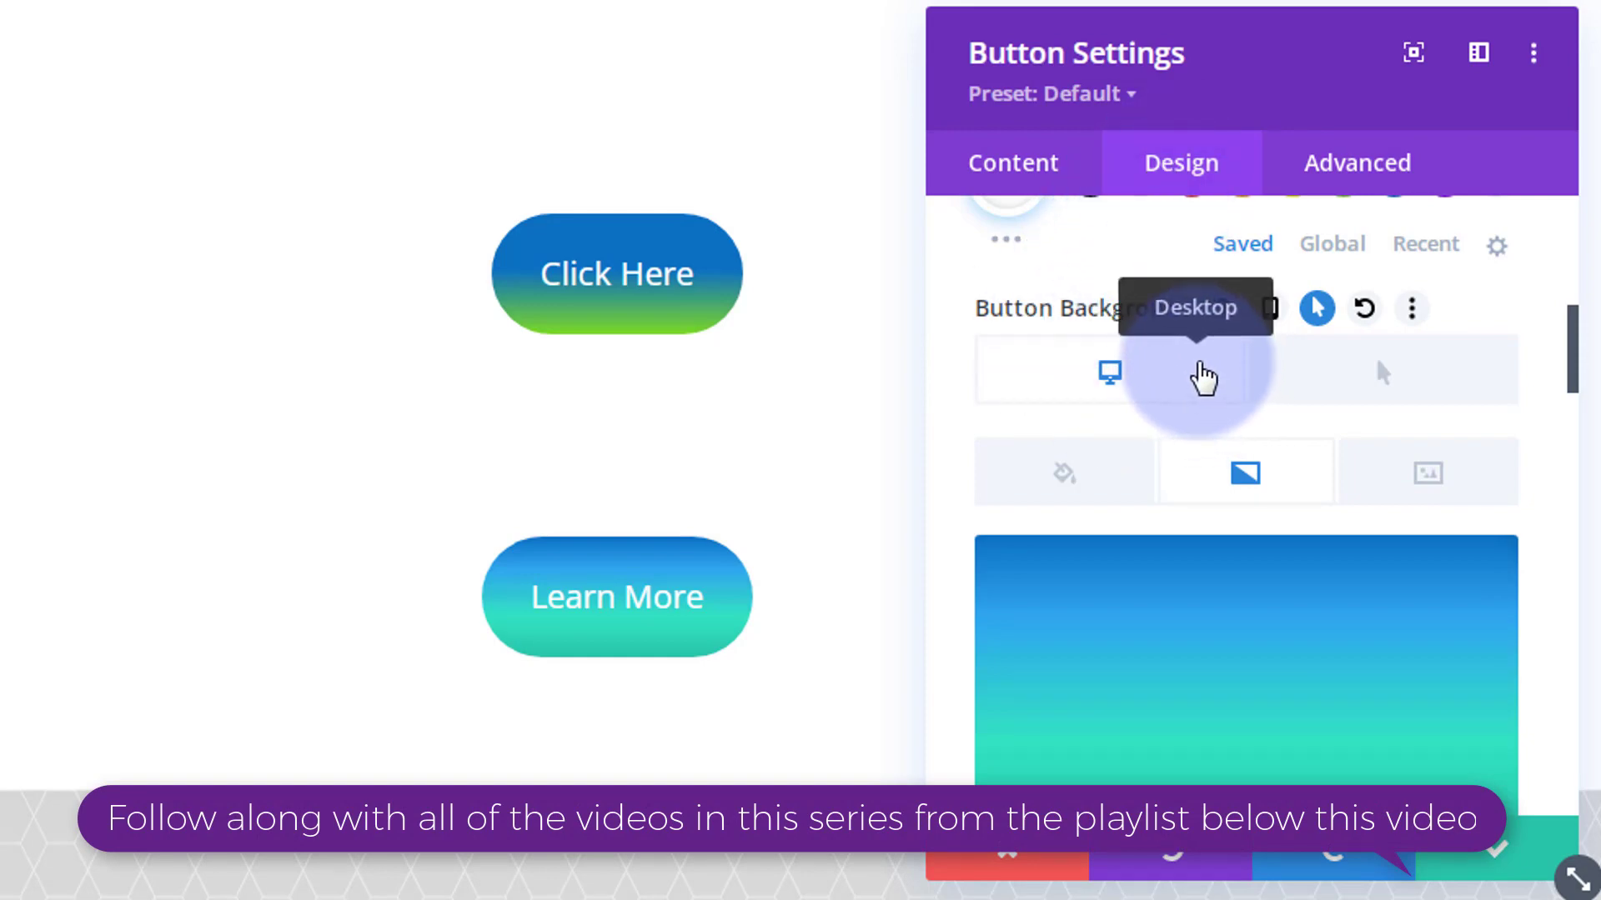
{"action": "scroll", "coordinate": [1200, 380], "scroll_direction": "down", "scroll_amount": 2}
{"action": "scroll", "coordinate": [1197, 362], "scroll_direction": "down", "scroll_amount": 20}
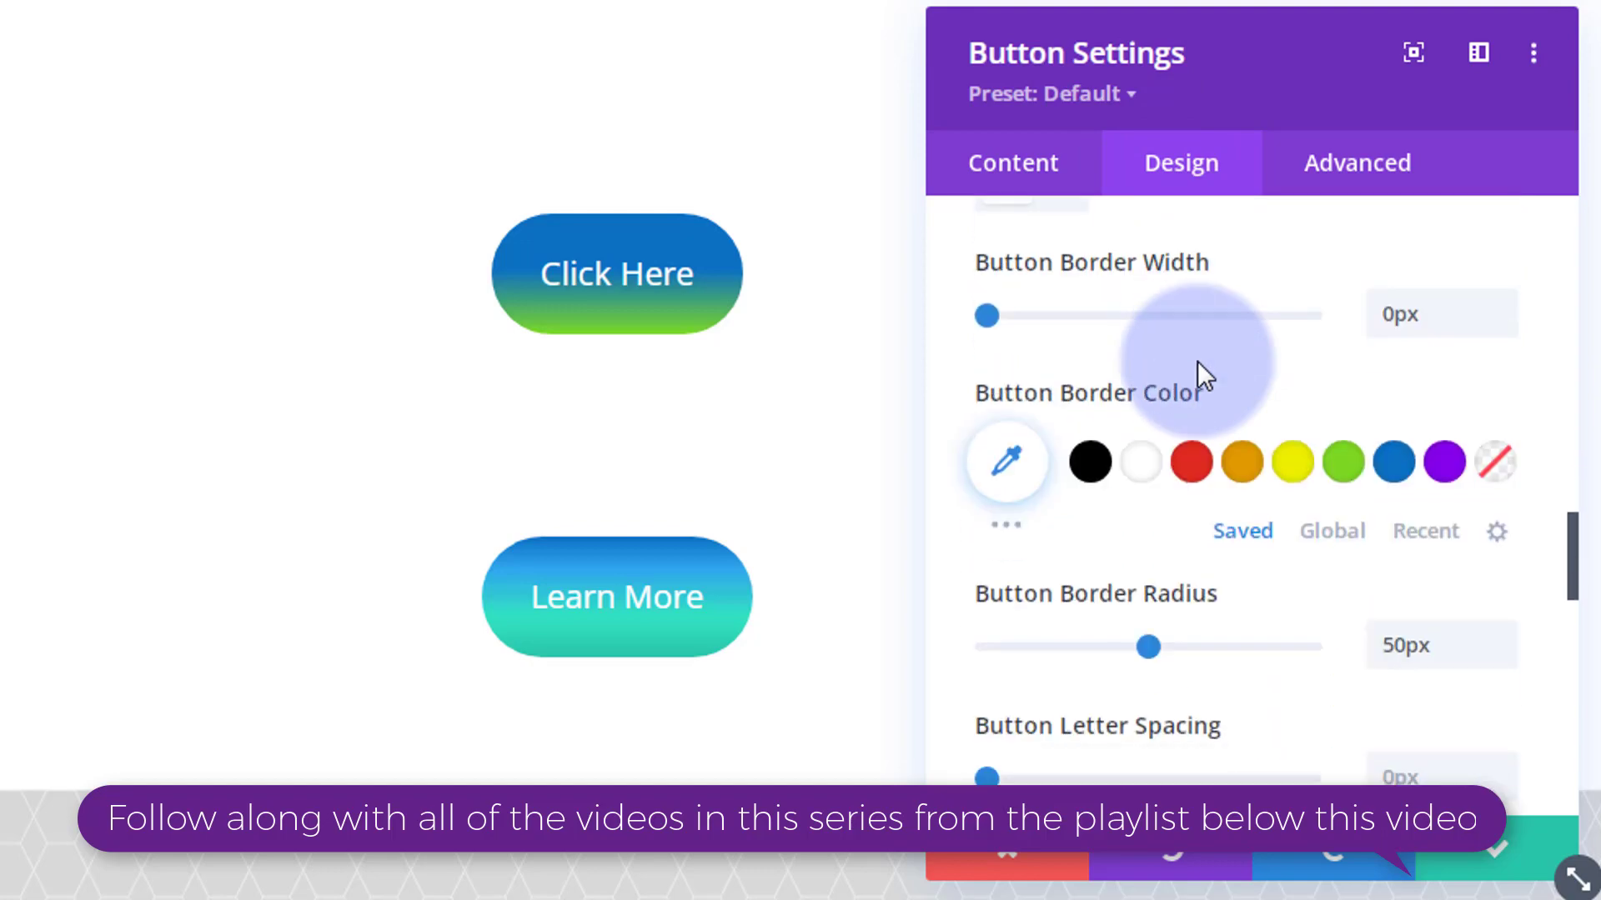
- Enable hover options for the Learn More button's Transform and set the hover scale to 120% in both directions
{"action": "scroll", "coordinate": [1197, 361], "scroll_direction": "down", "scroll_amount": 15}
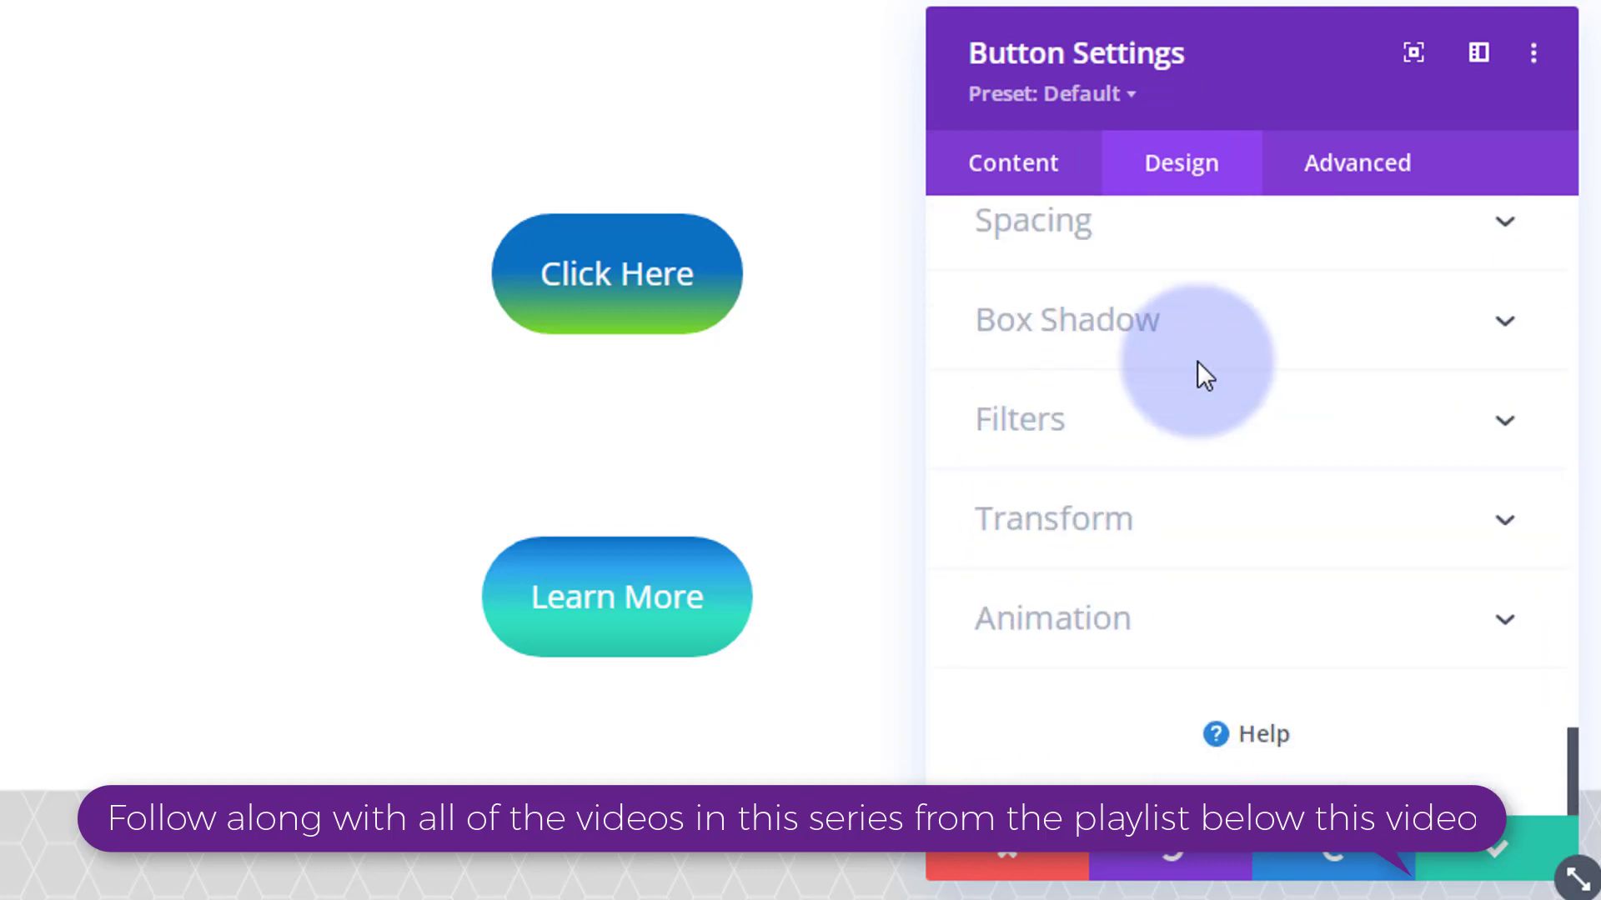
{"action": "left_click", "coordinate": [1197, 536]}
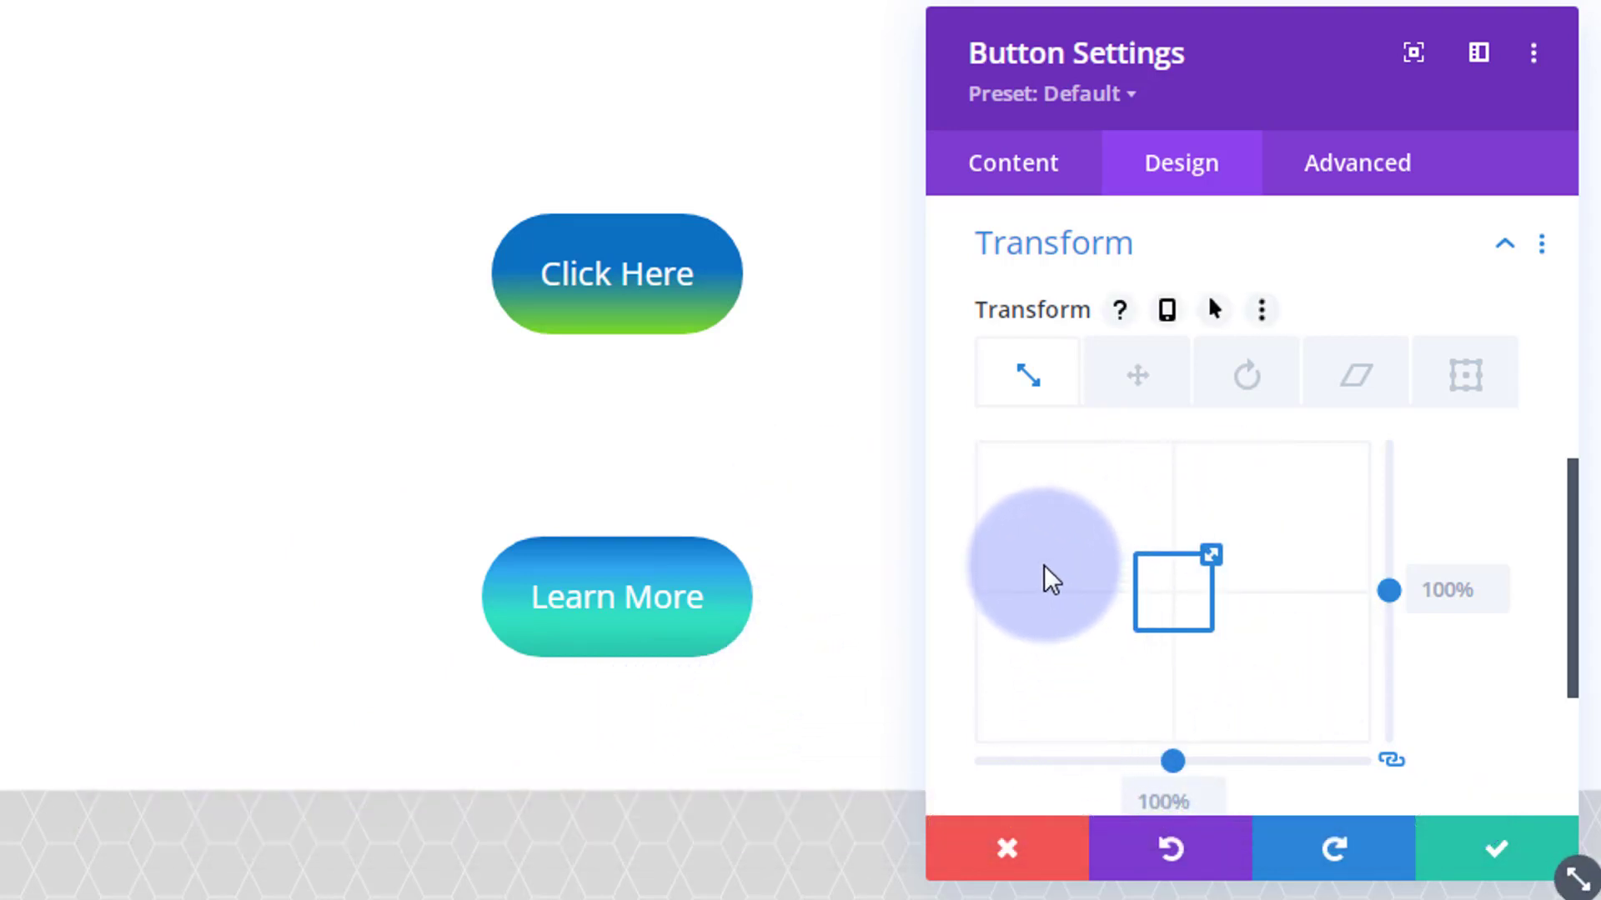
{"action": "left_click", "coordinate": [1213, 310]}
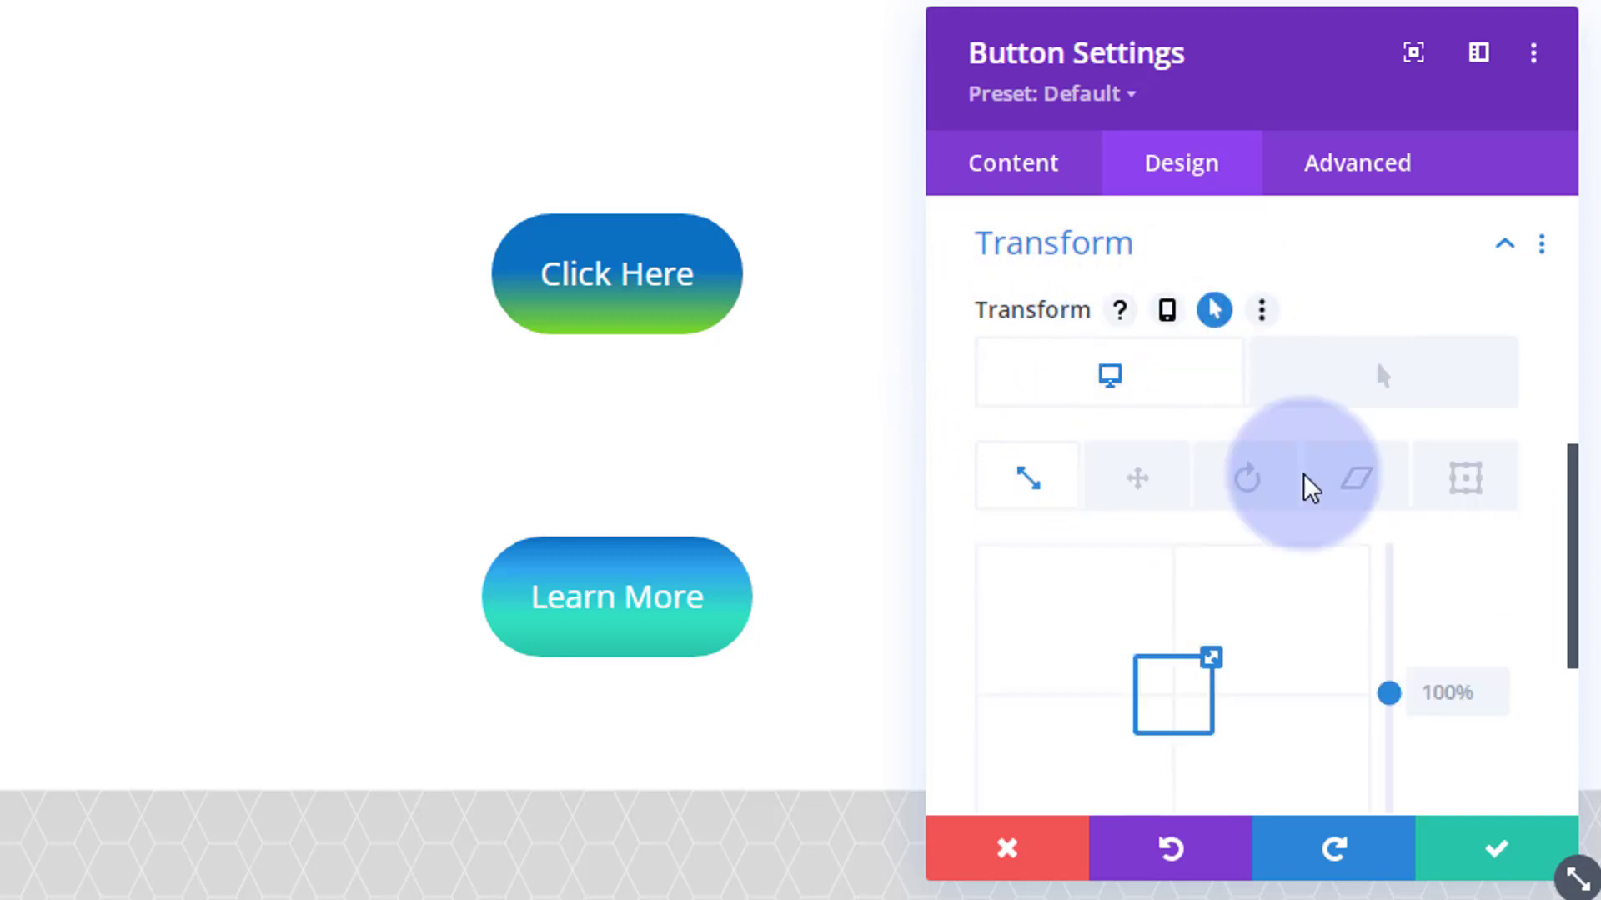
{"action": "scroll", "coordinate": [1527, 638], "scroll_direction": "down", "scroll_amount": 2}
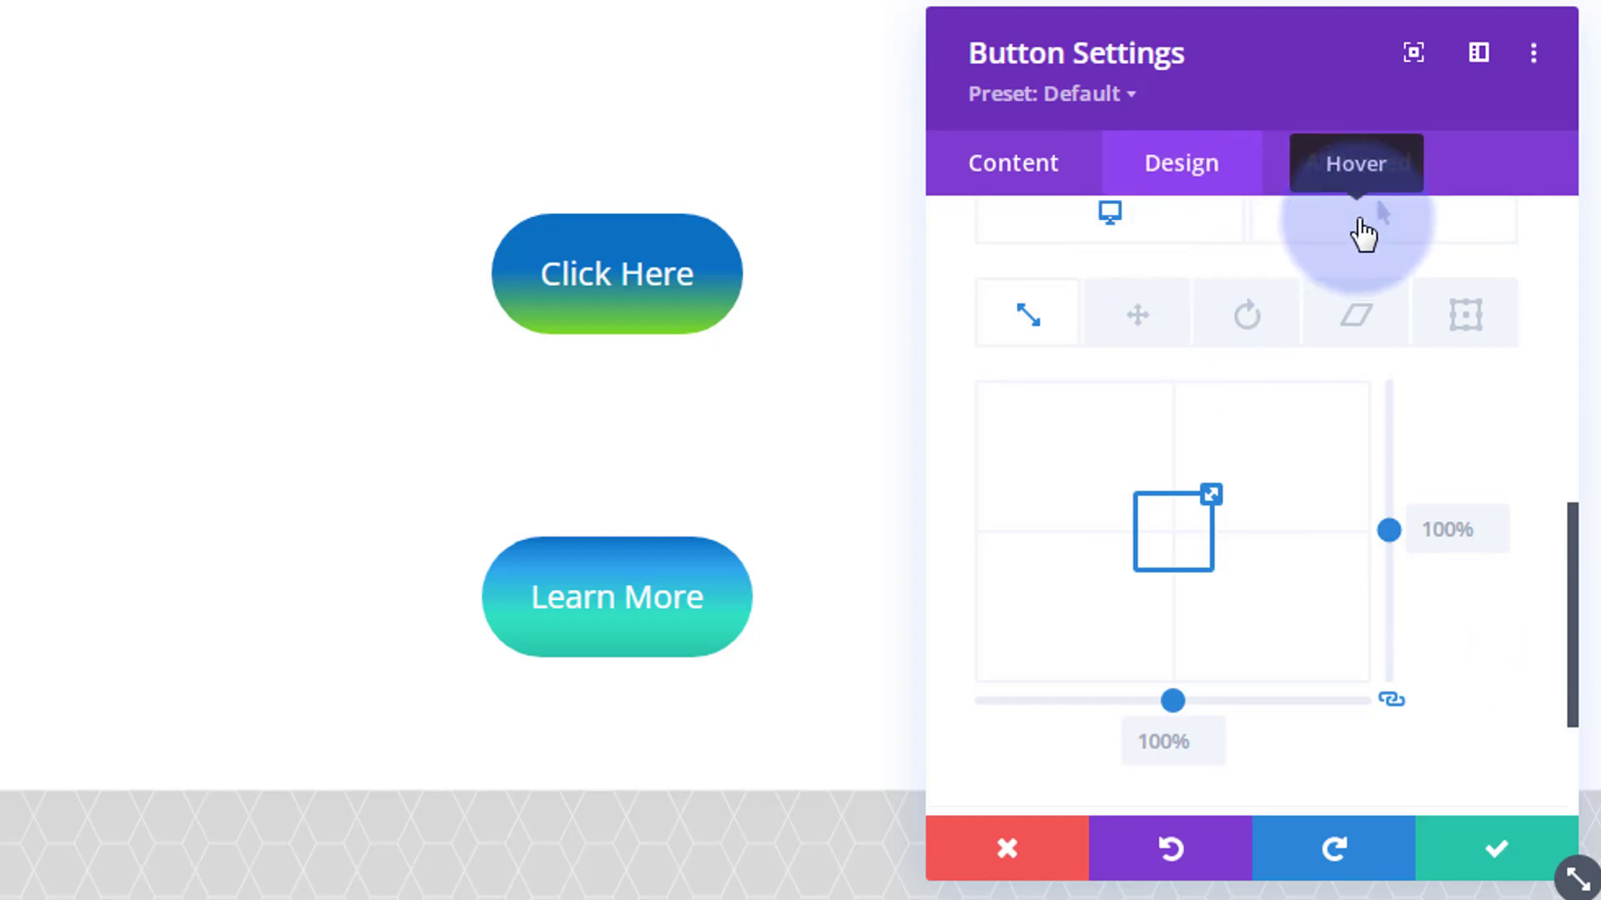
{"action": "left_click", "coordinate": [1364, 234]}
{"action": "left_click", "coordinate": [1427, 532]}
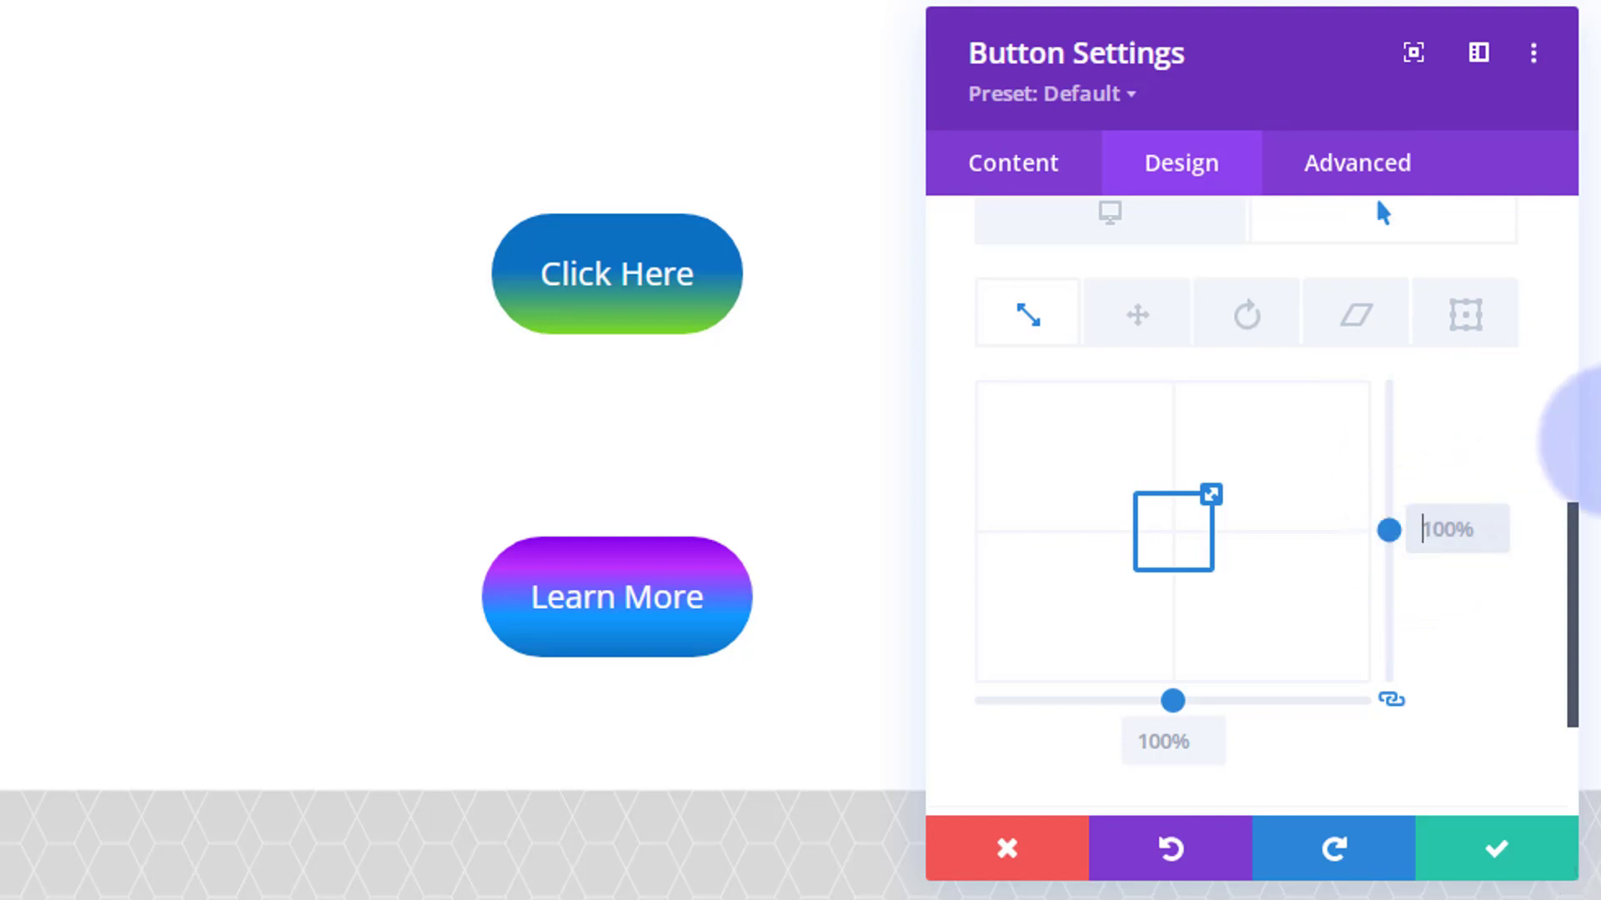
{"action": "type", "text": "120%"}
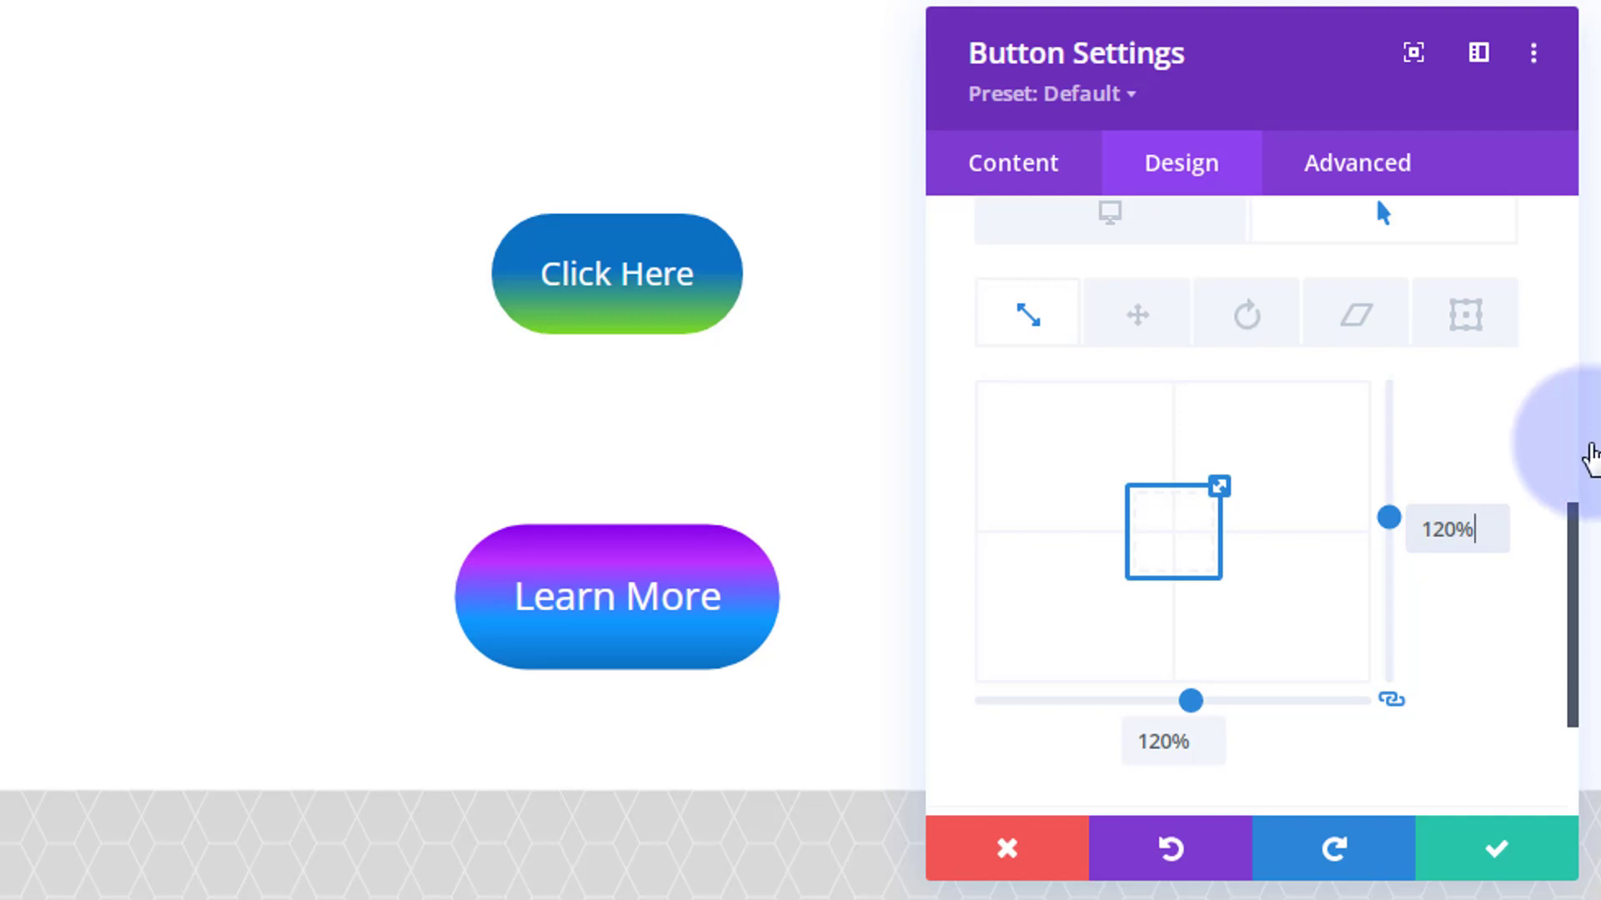
{"action": "left_click", "coordinate": [1474, 549]}
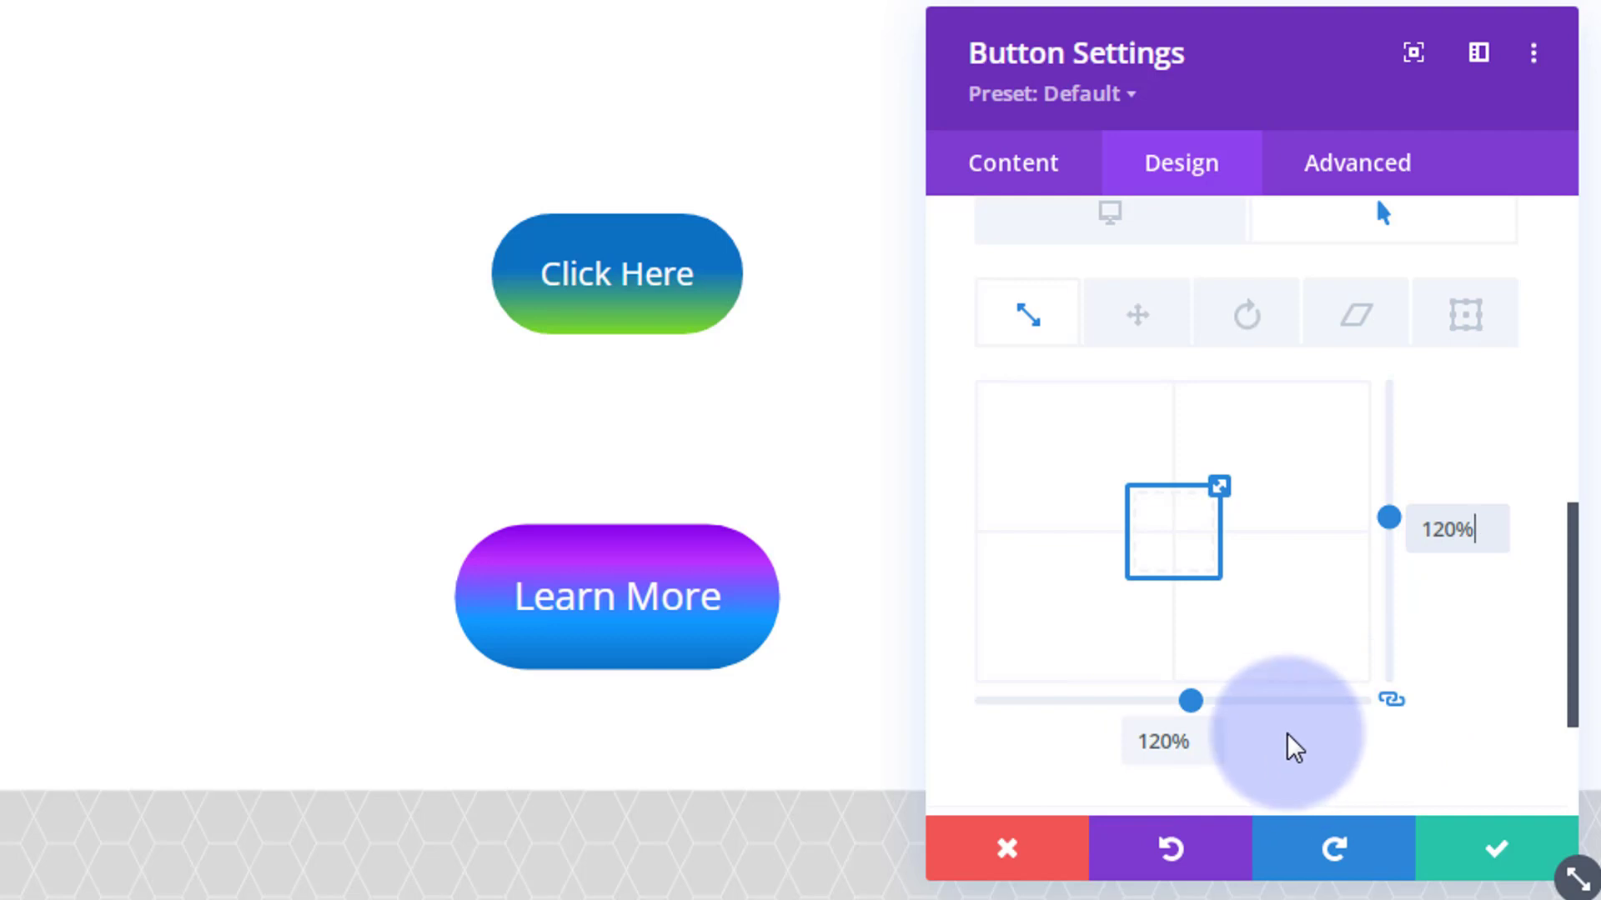
- Open the translate controls for the button's desktop transform and unlink the vertical and horizontal offsets
{"action": "left_click", "coordinate": [1110, 212]}
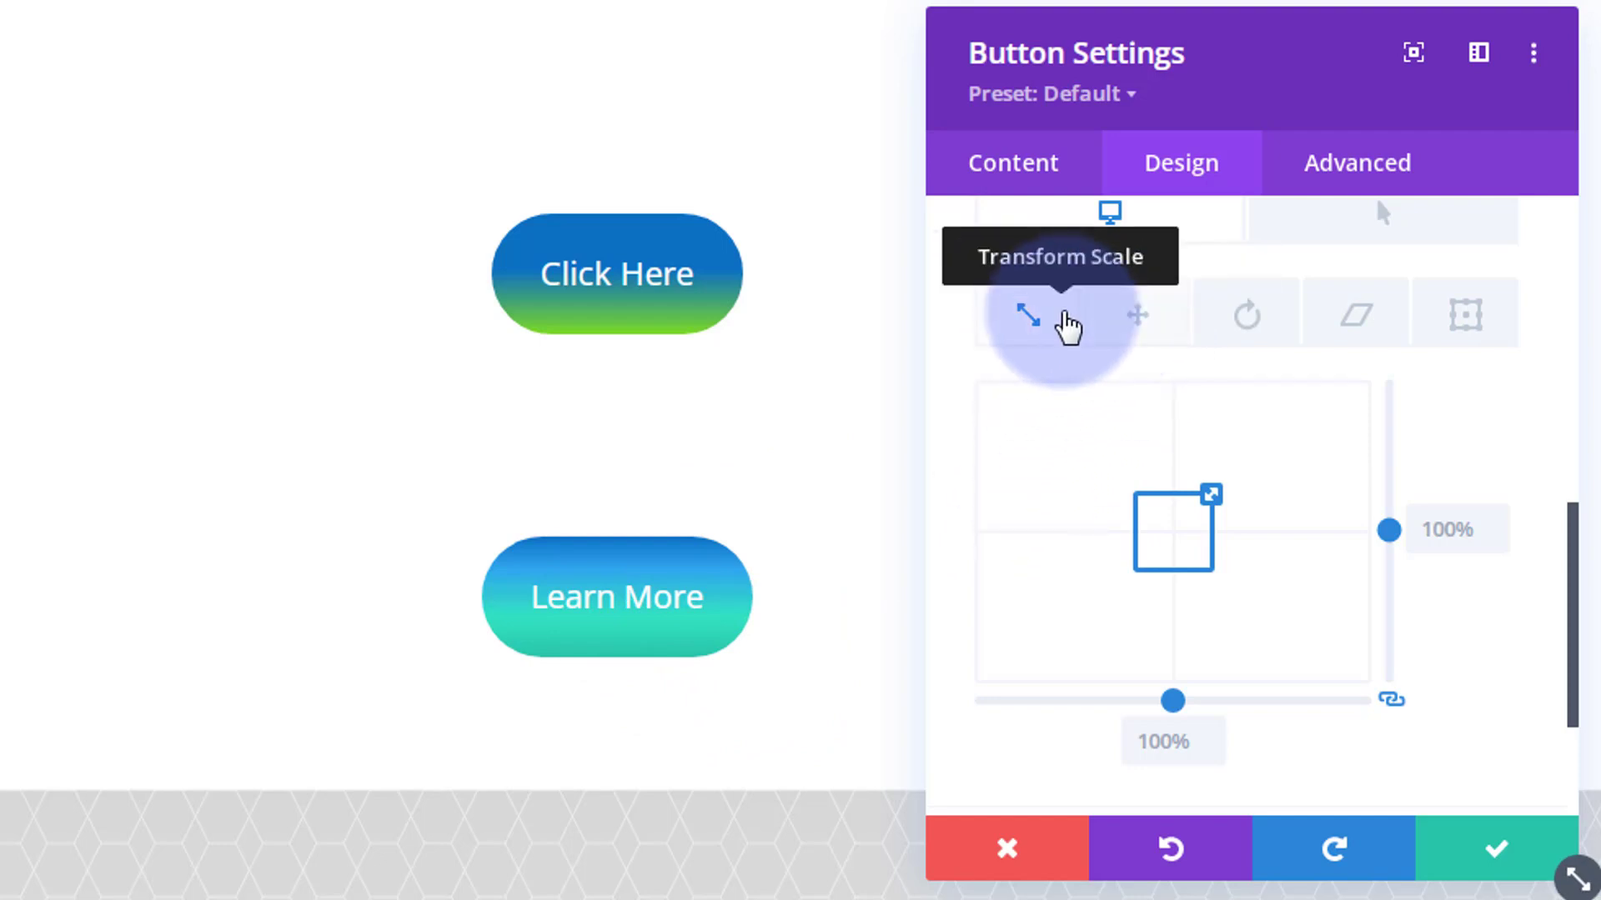
{"action": "left_click", "coordinate": [1134, 330]}
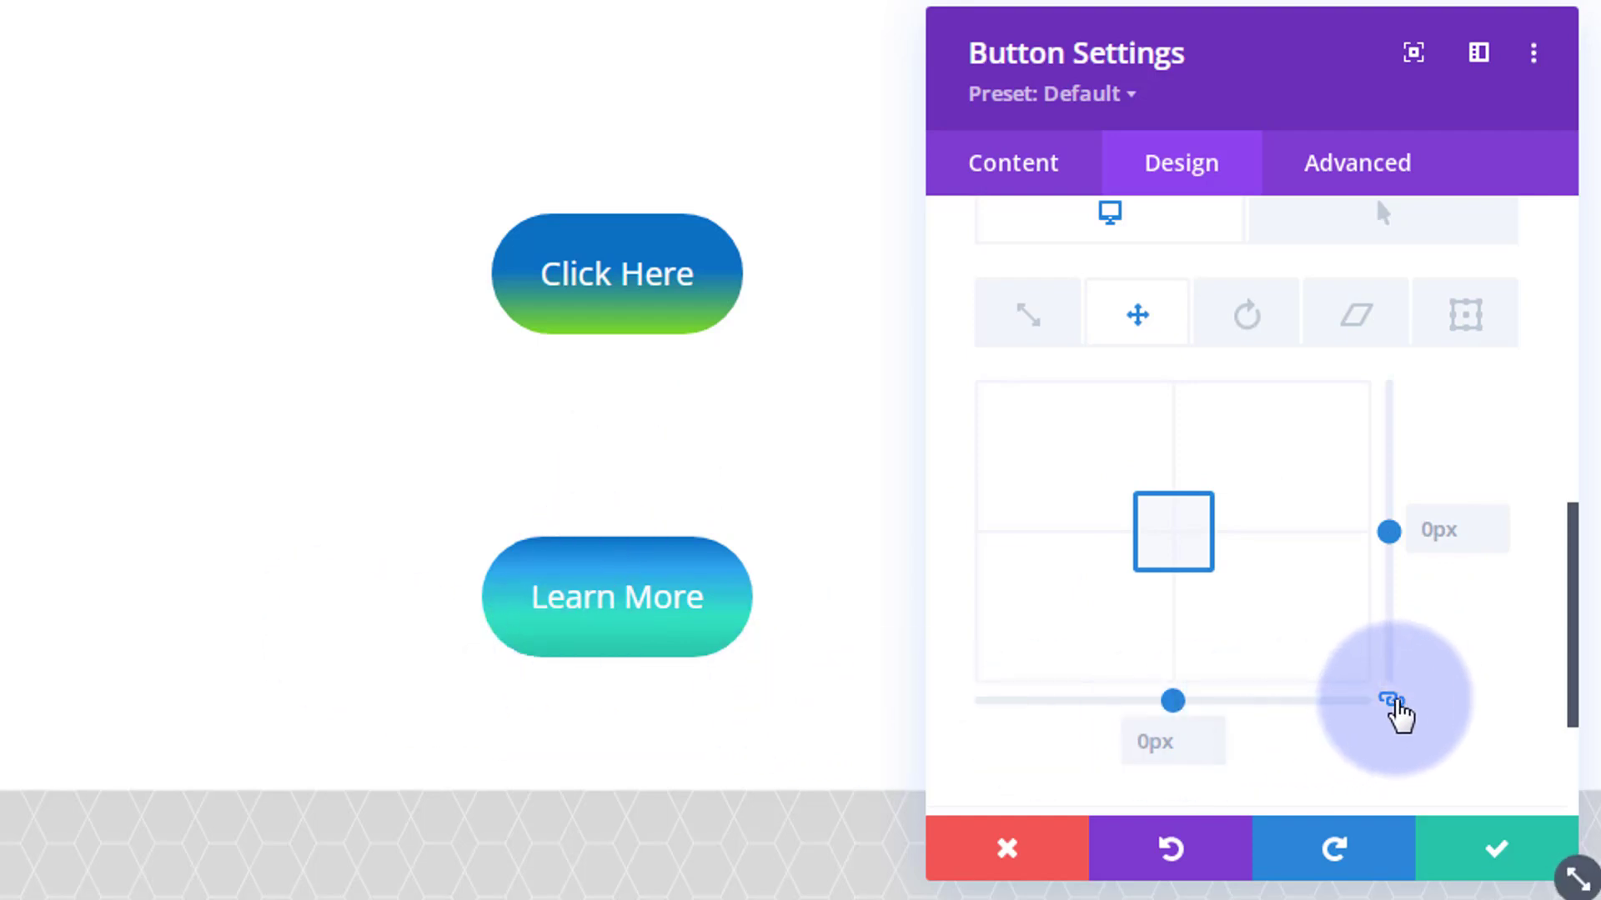
{"action": "left_click_drag", "start_coordinate": [1389, 530], "coordinate": [1447, 531]}
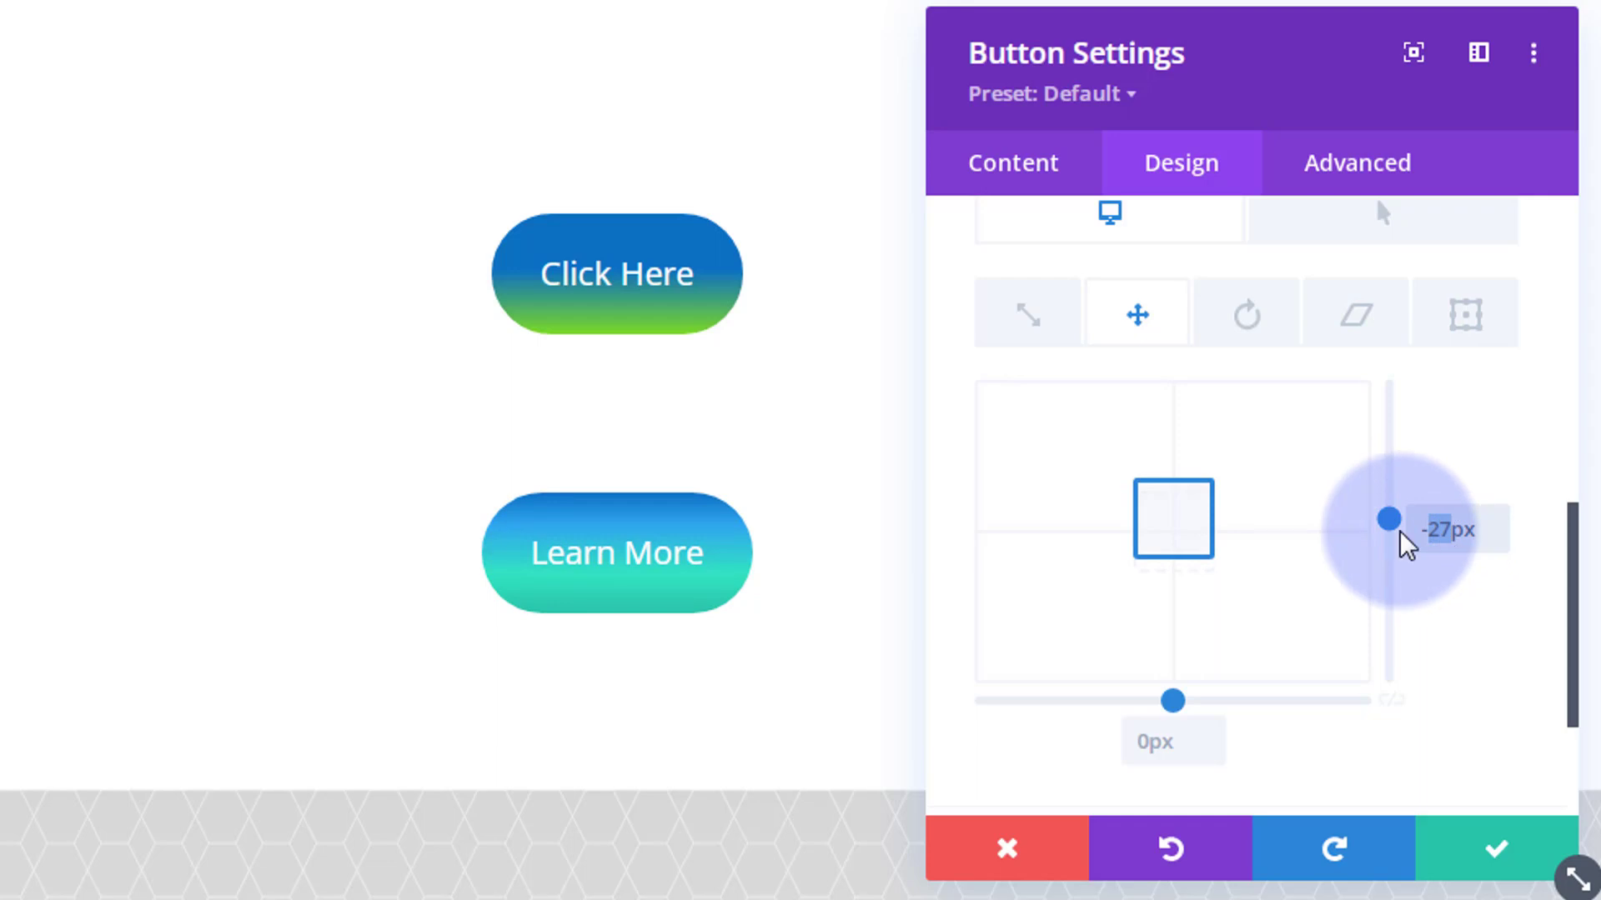
{"action": "type", "text": "20"}
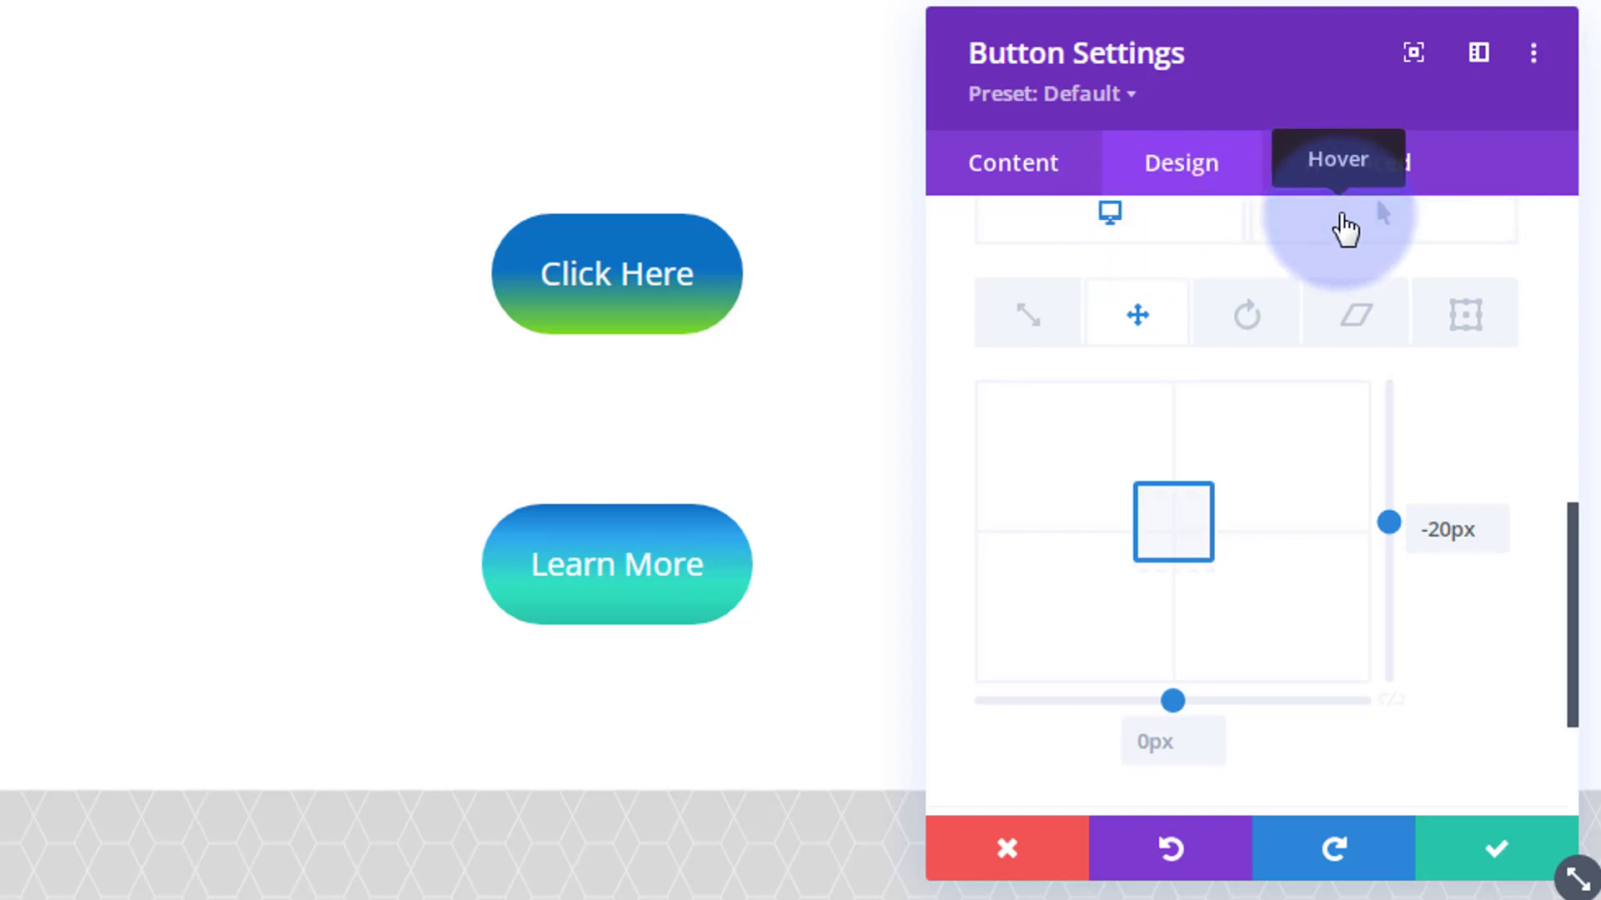
{"action": "left_click", "coordinate": [1342, 219]}
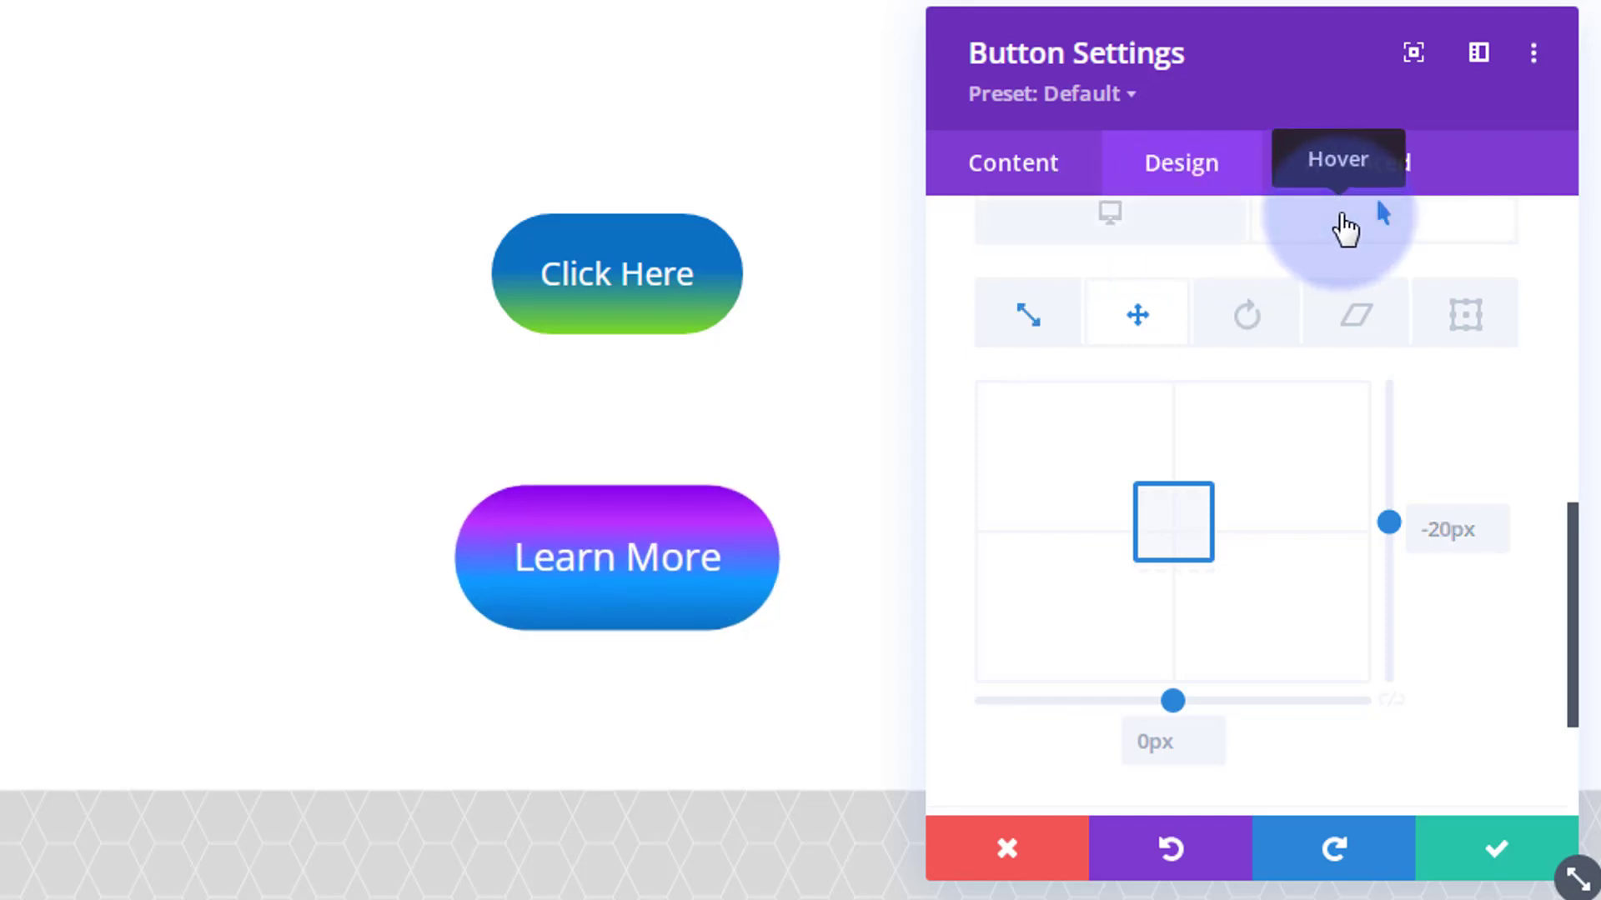
{"action": "left_click", "coordinate": [1177, 237]}
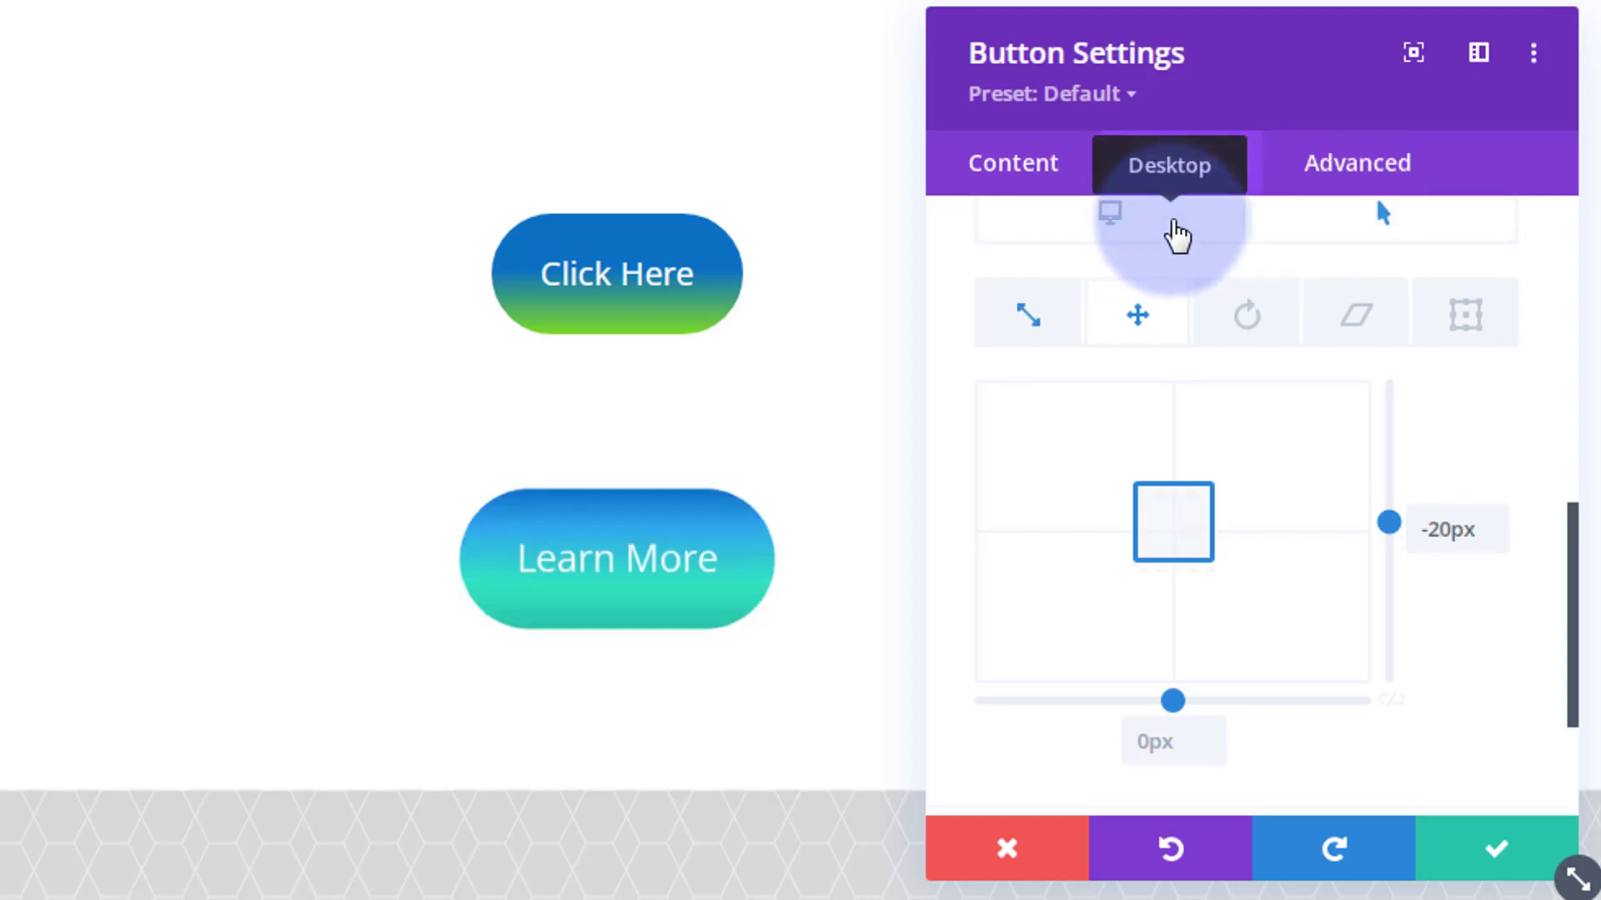
{"action": "left_click", "coordinate": [1453, 526]}
{"action": "left_click", "coordinate": [1427, 530]}
{"action": "key", "text": "BackSpace"}
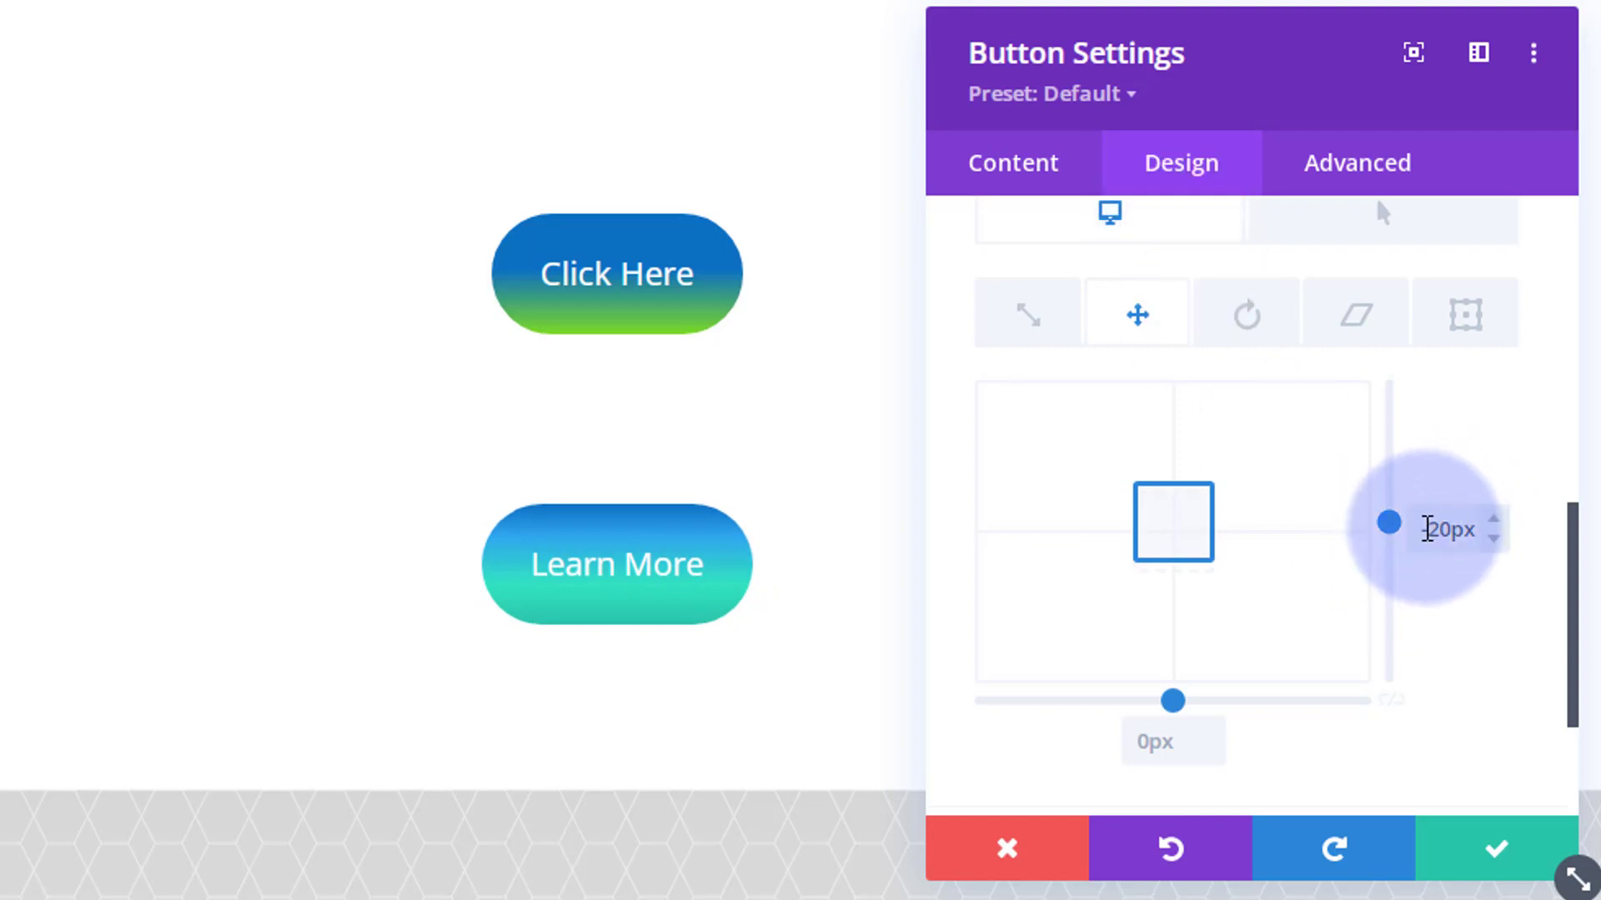
{"action": "left_click_drag", "start_coordinate": [1427, 529], "coordinate": [1473, 525]}
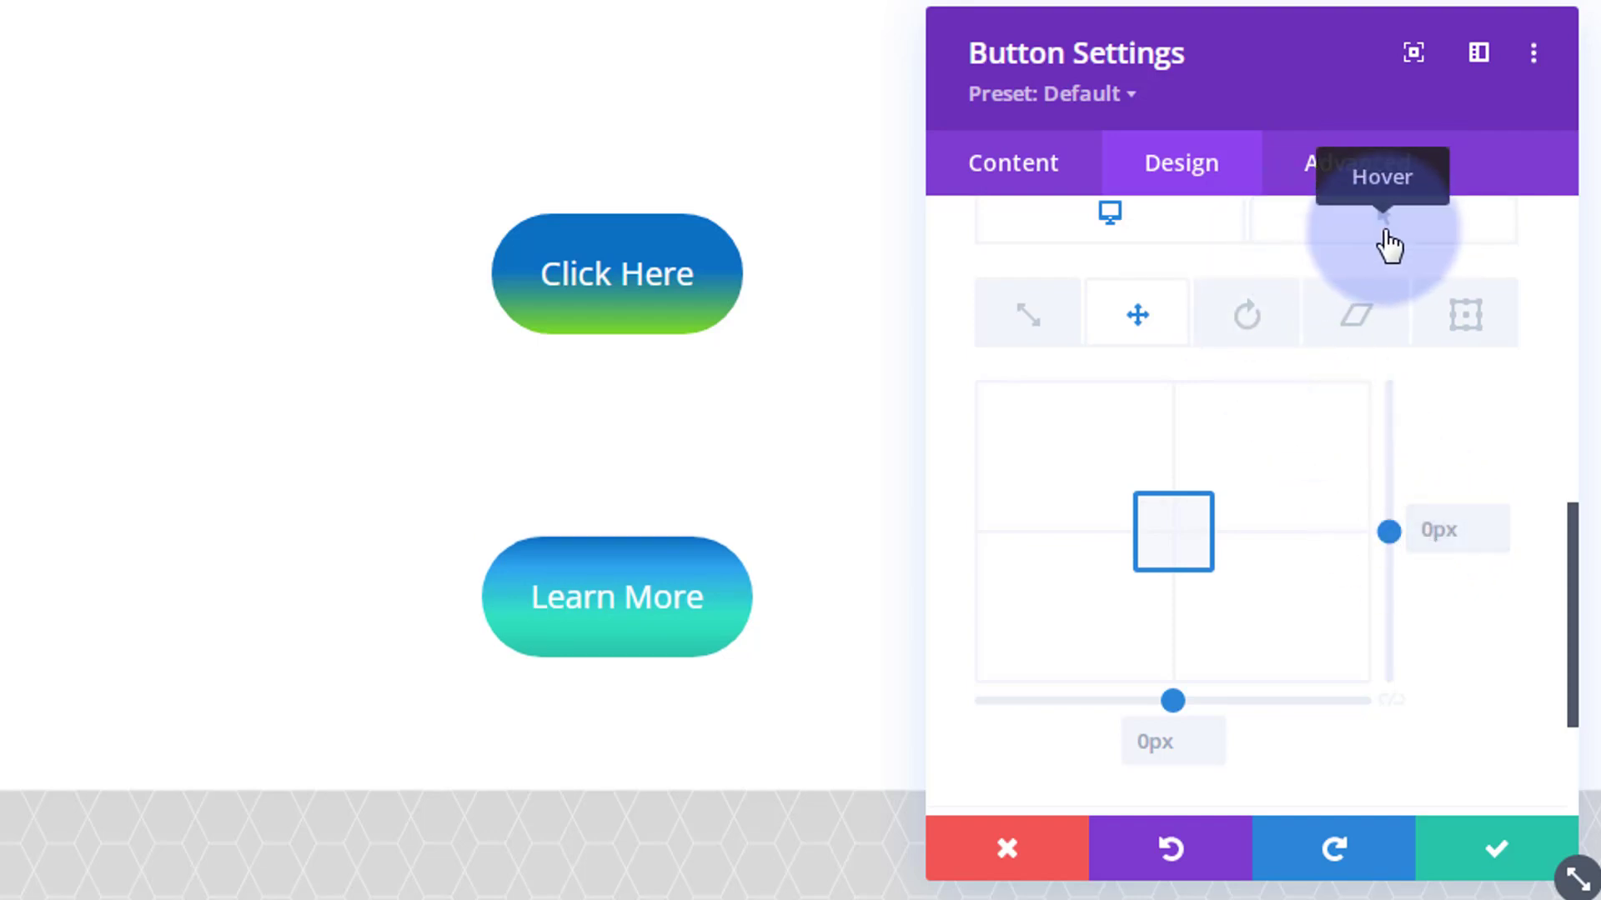
- Set the hover state's vertical translate offset to -20px and compare the button's desktop and hover states
{"action": "left_click", "coordinate": [1388, 244]}
{"action": "left_click", "coordinate": [1459, 530]}
{"action": "left_click", "coordinate": [1426, 530]}
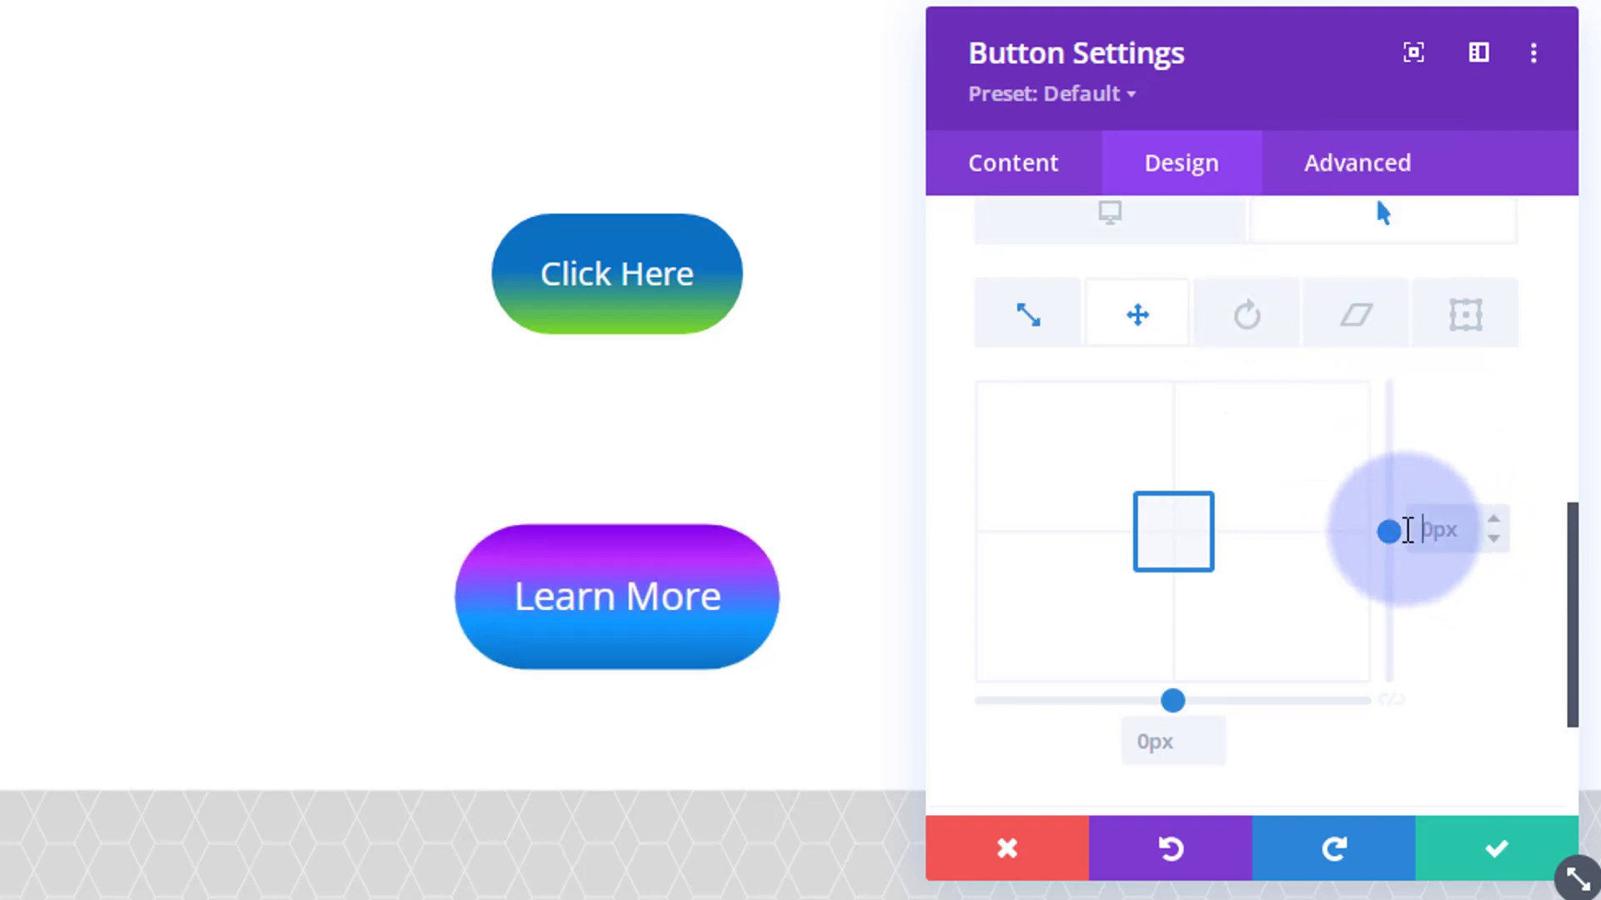
{"action": "type", "text": "20px"}
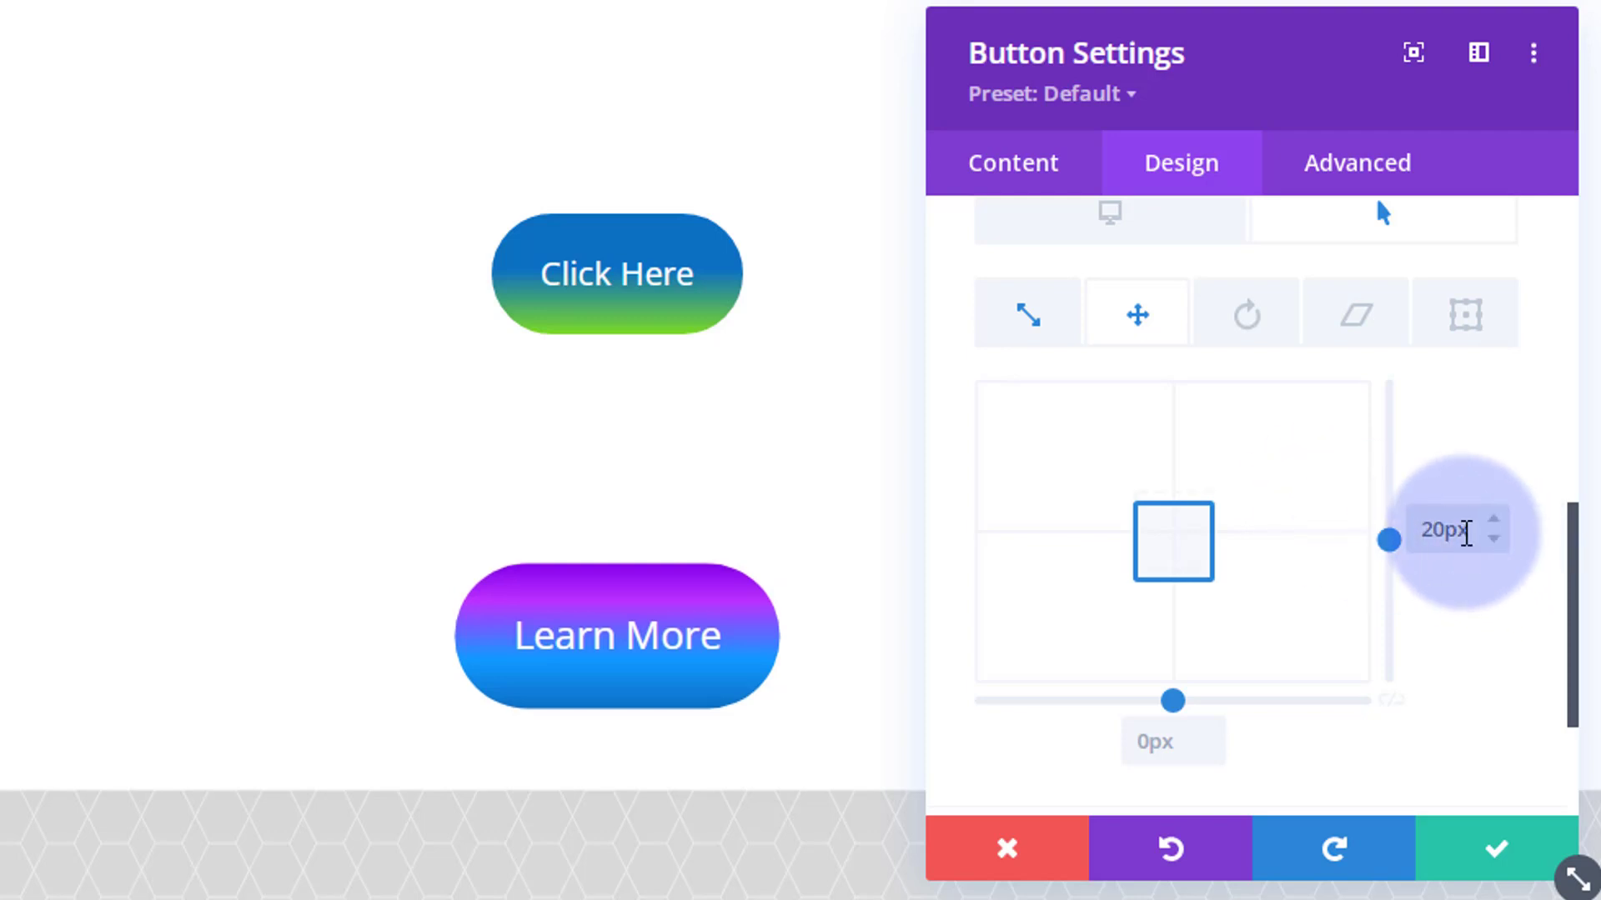
{"action": "left_click", "coordinate": [1425, 530]}
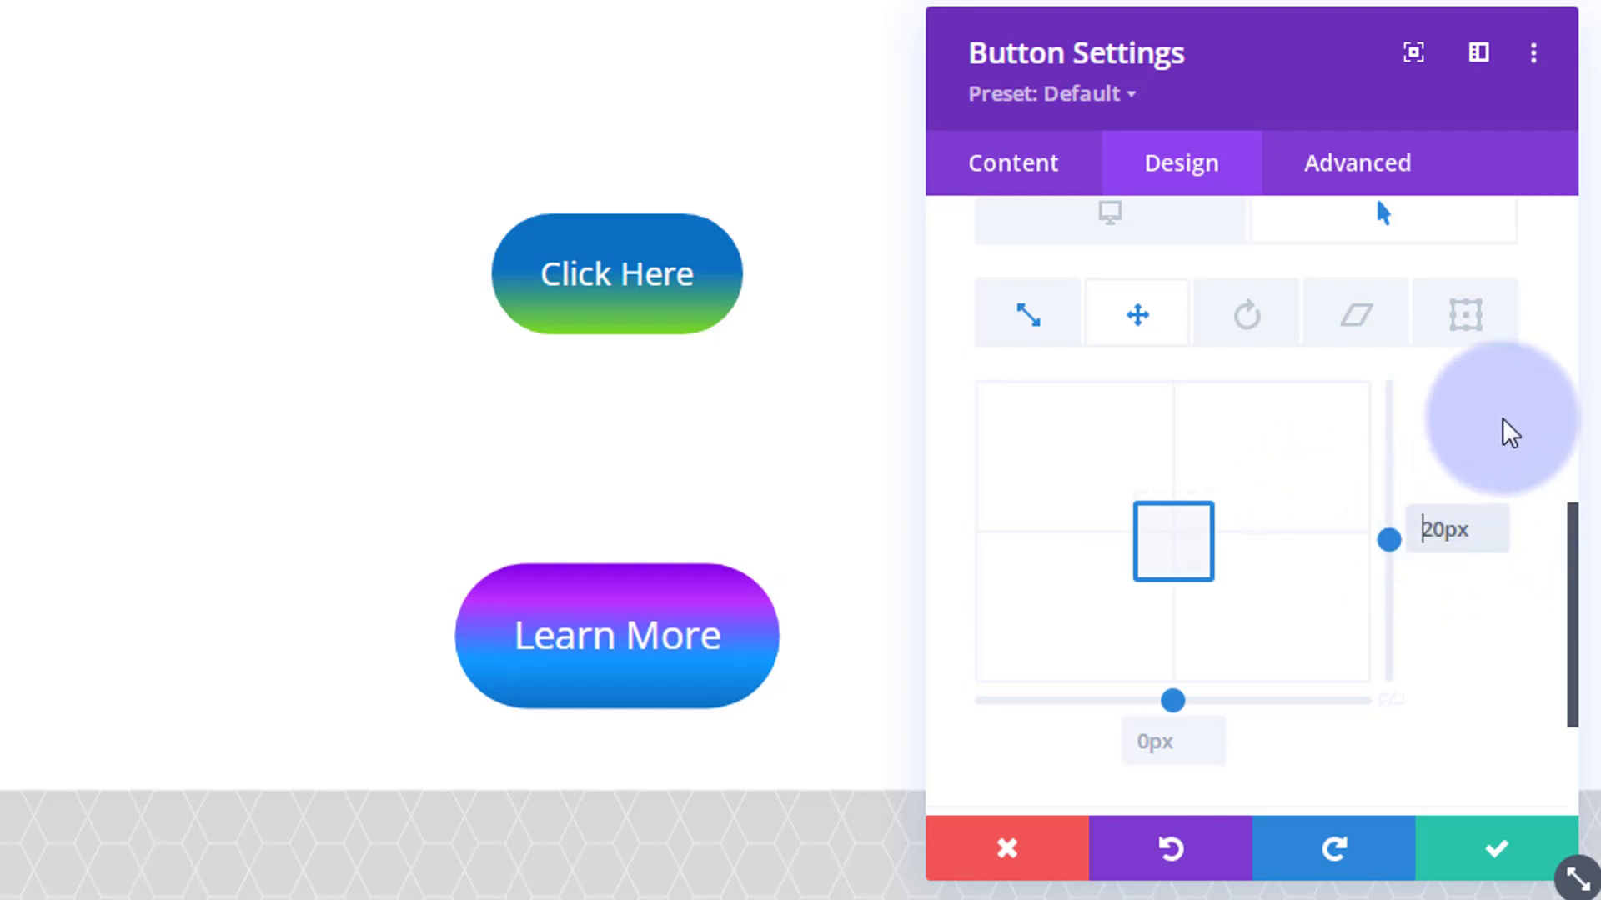
{"action": "type", "text": "-"}
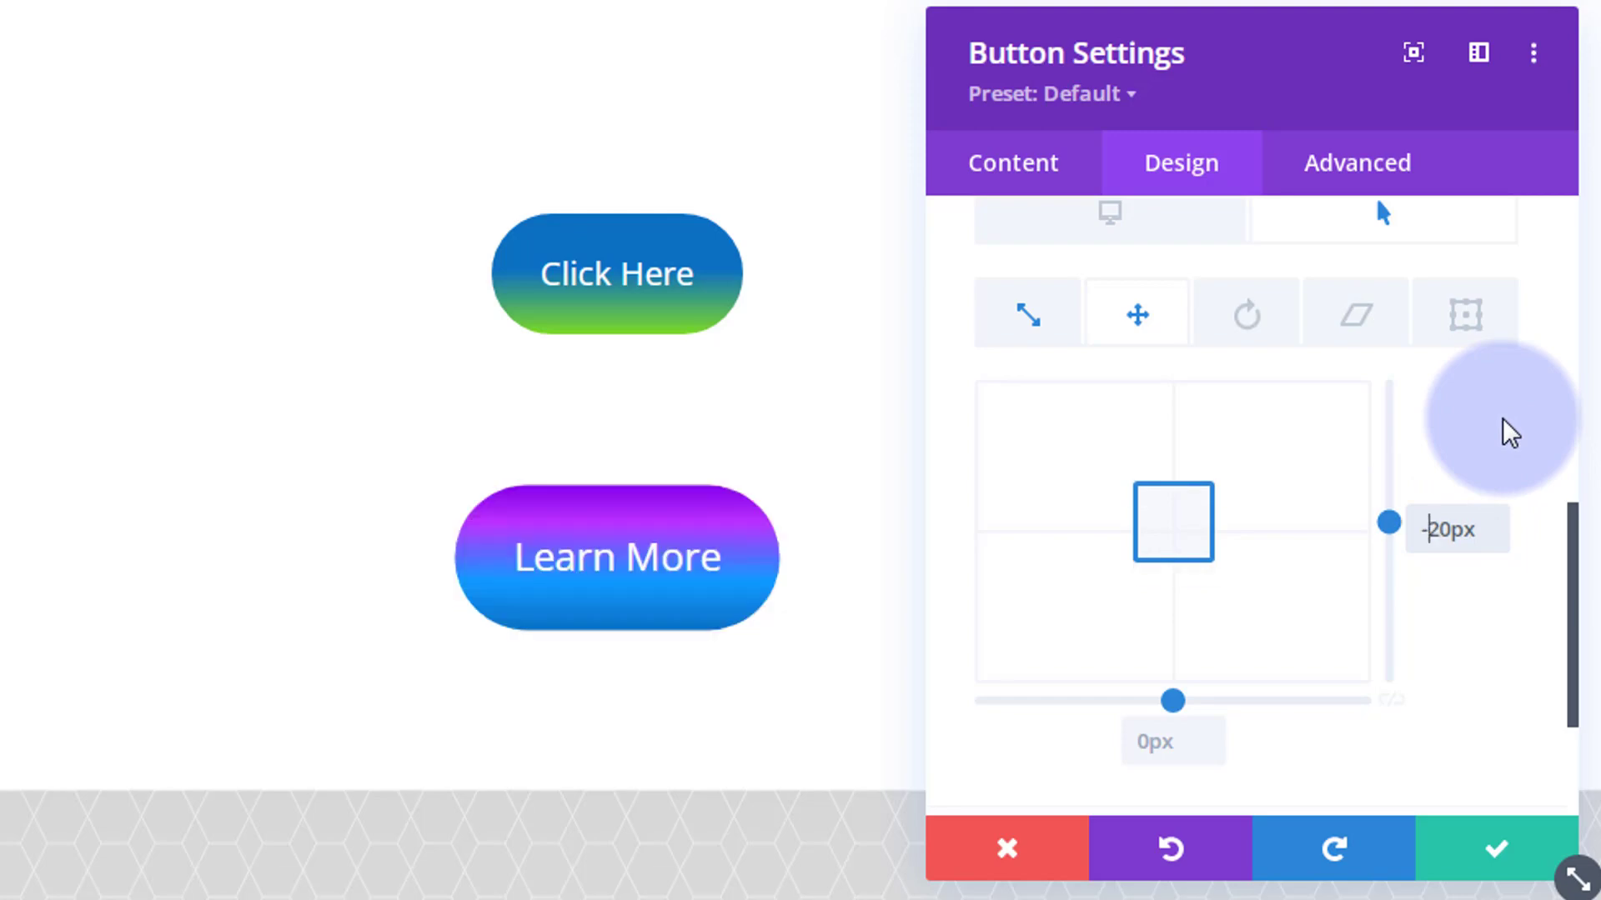
{"action": "left_click", "coordinate": [1139, 232]}
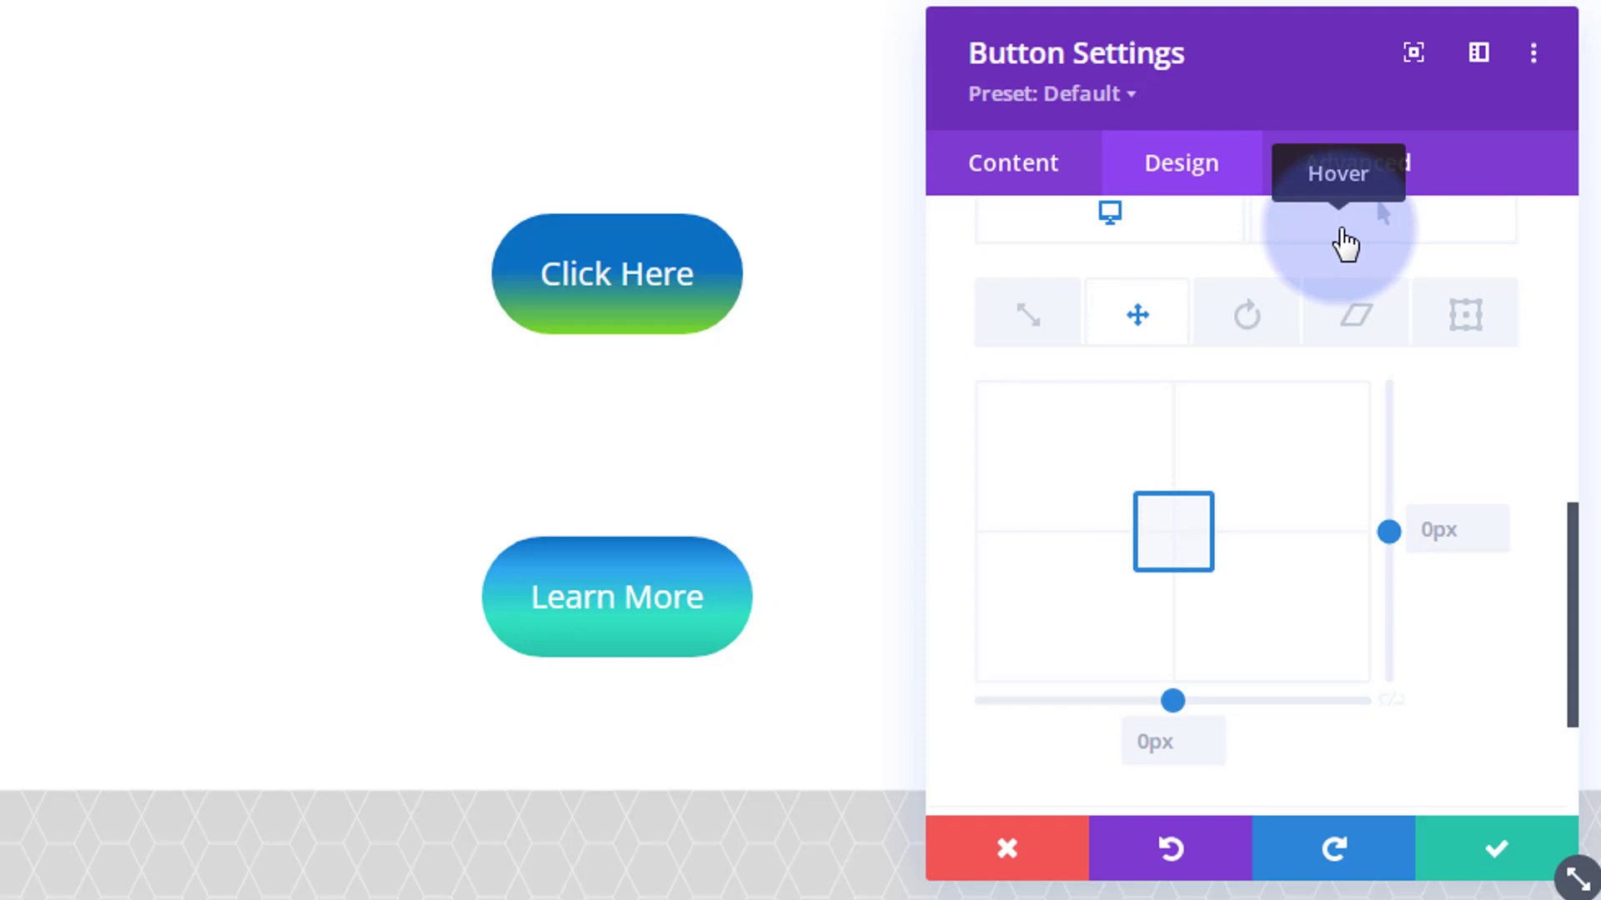
{"action": "left_click", "coordinate": [1345, 241]}
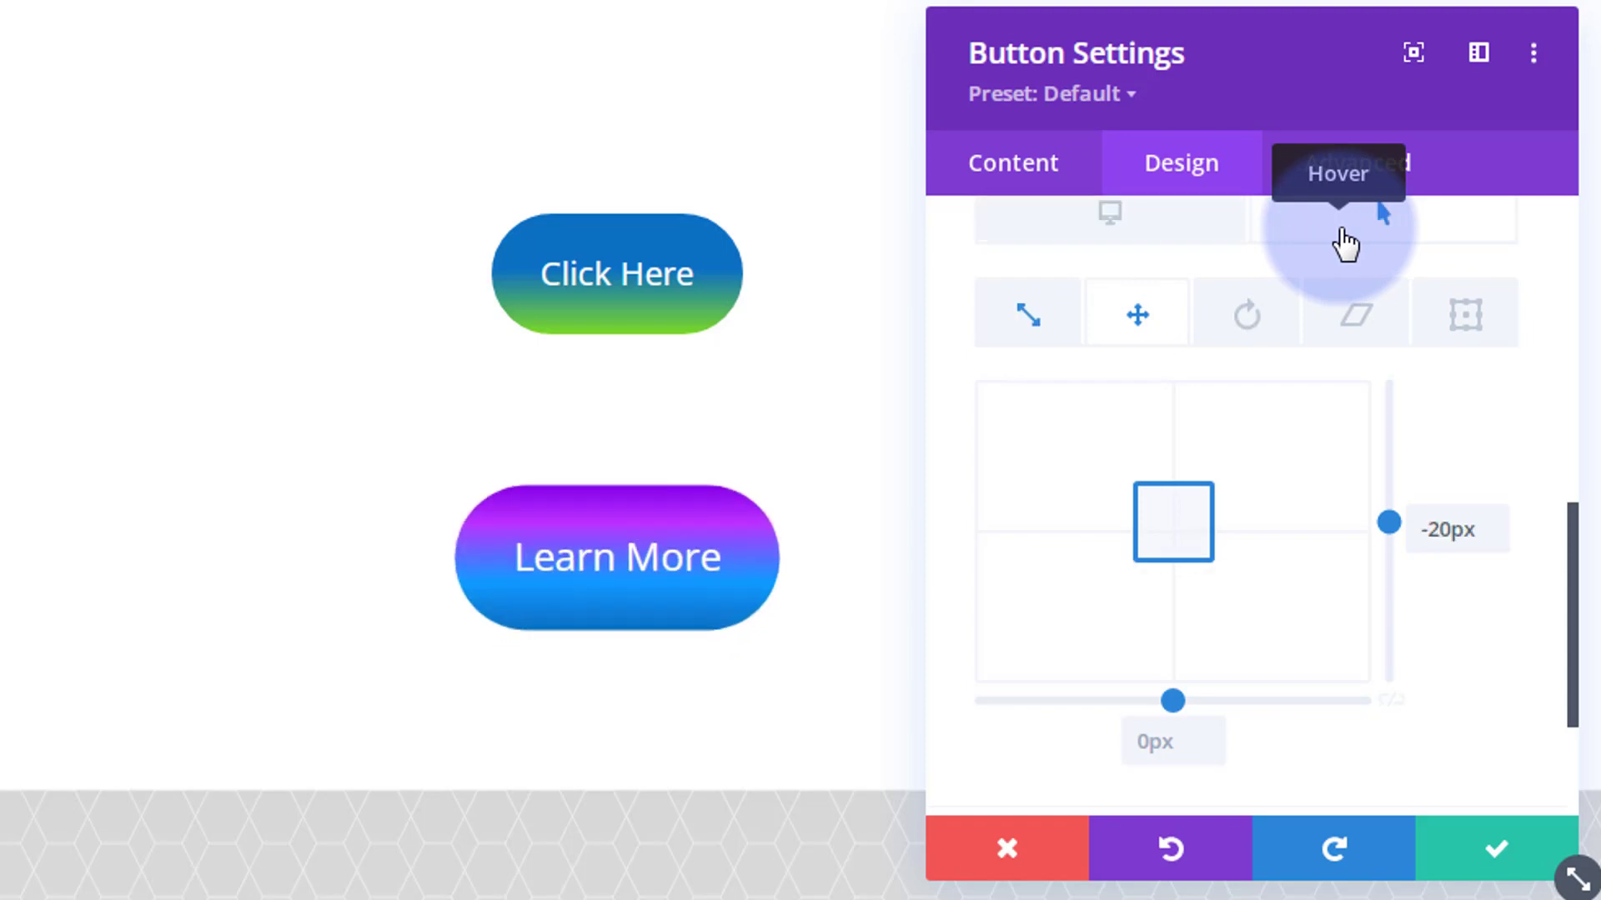
{"action": "left_click", "coordinate": [1151, 234]}
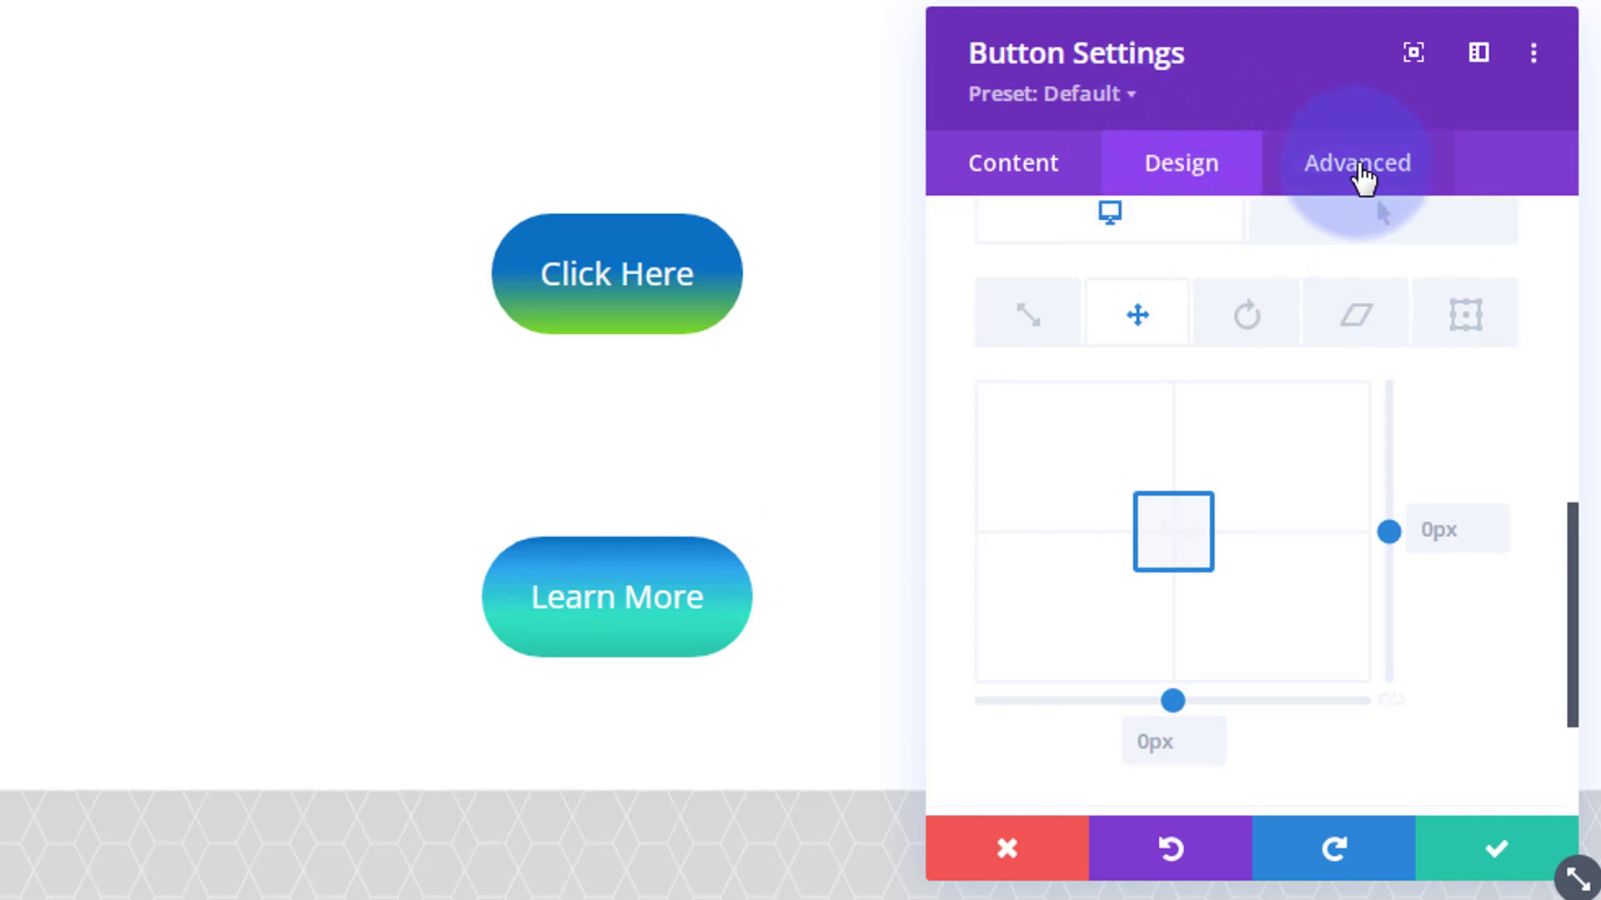
- Set the button's transition duration to 750ms with an Ease-In-Out speed curve, and save the button settings
{"action": "left_click", "coordinate": [1362, 176]}
{"action": "scroll", "coordinate": [1268, 440], "scroll_direction": "down", "scroll_amount": 5}
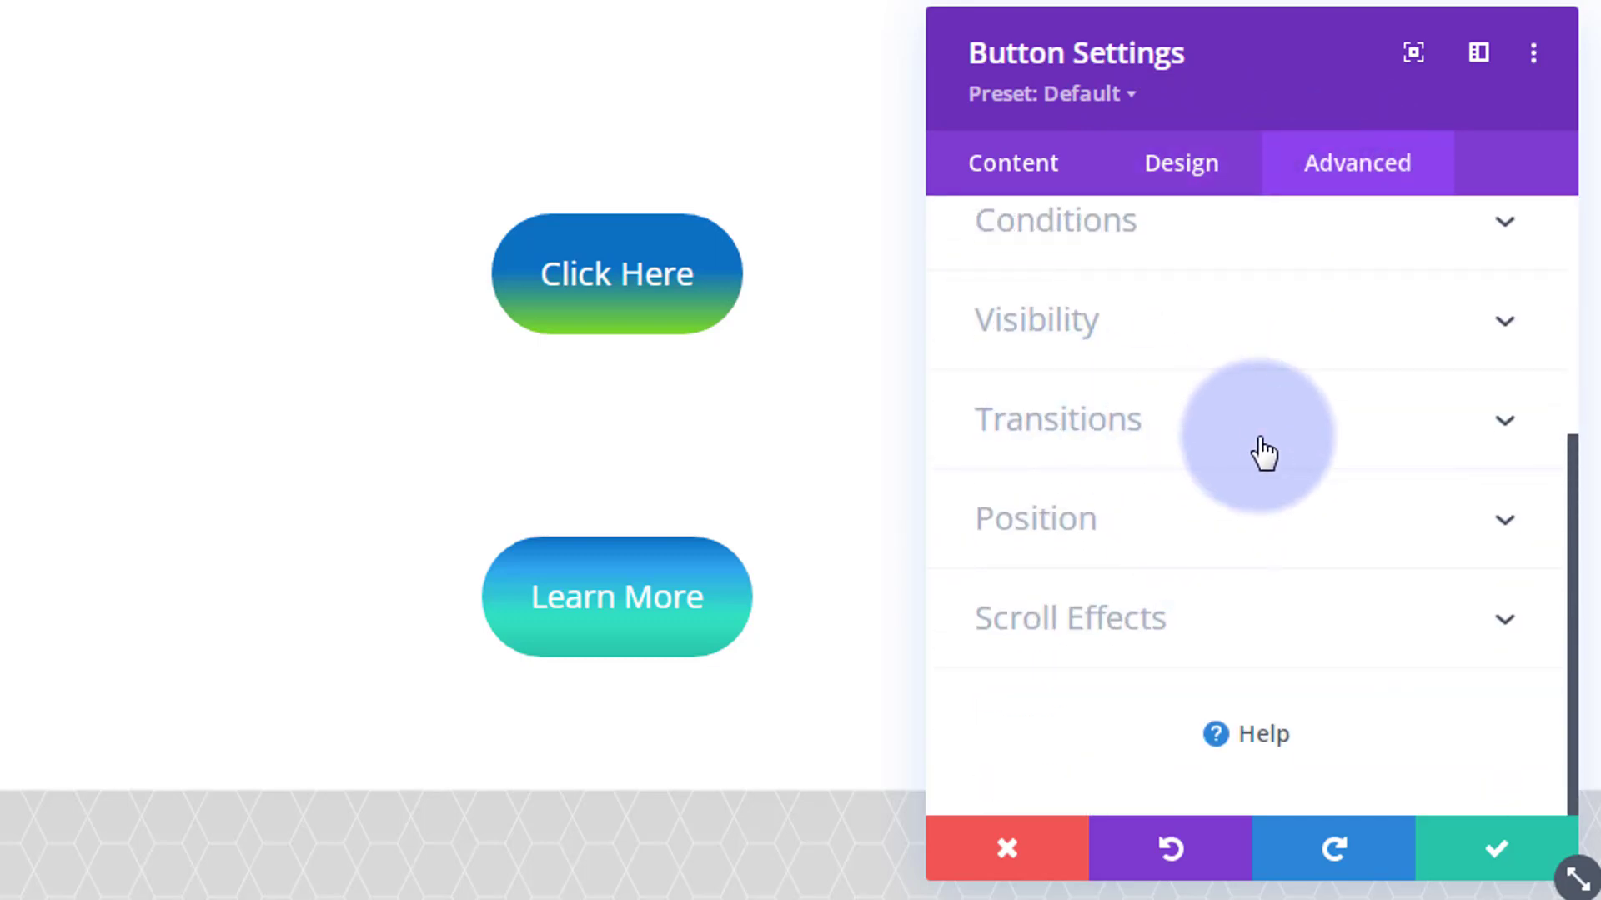
{"action": "left_click", "coordinate": [1263, 452]}
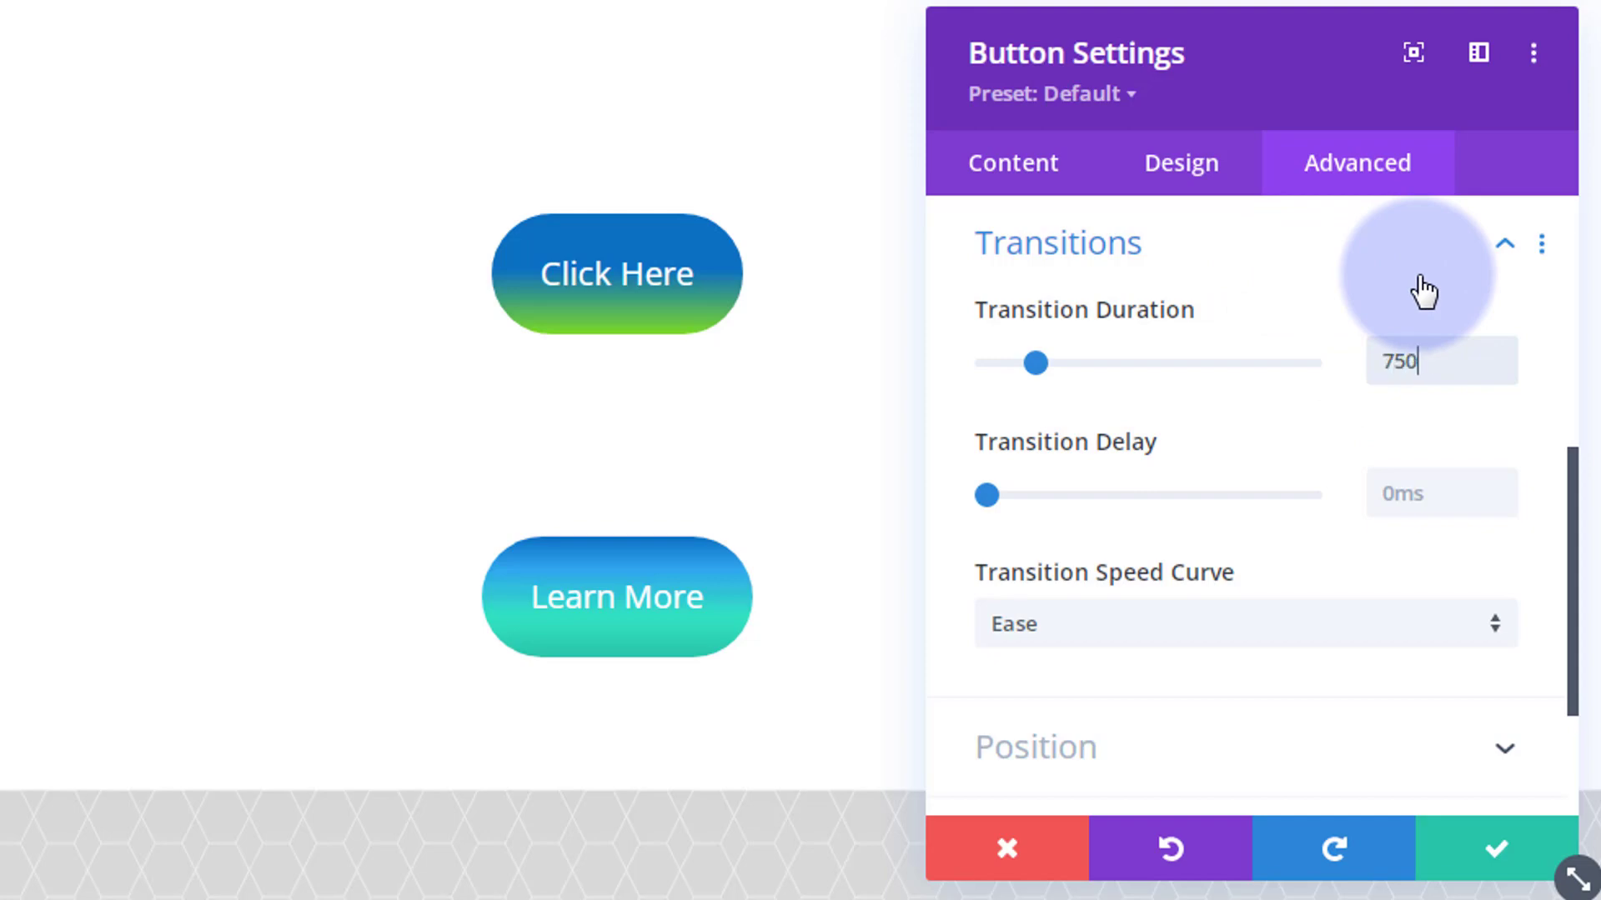
{"action": "type", "text": "ms"}
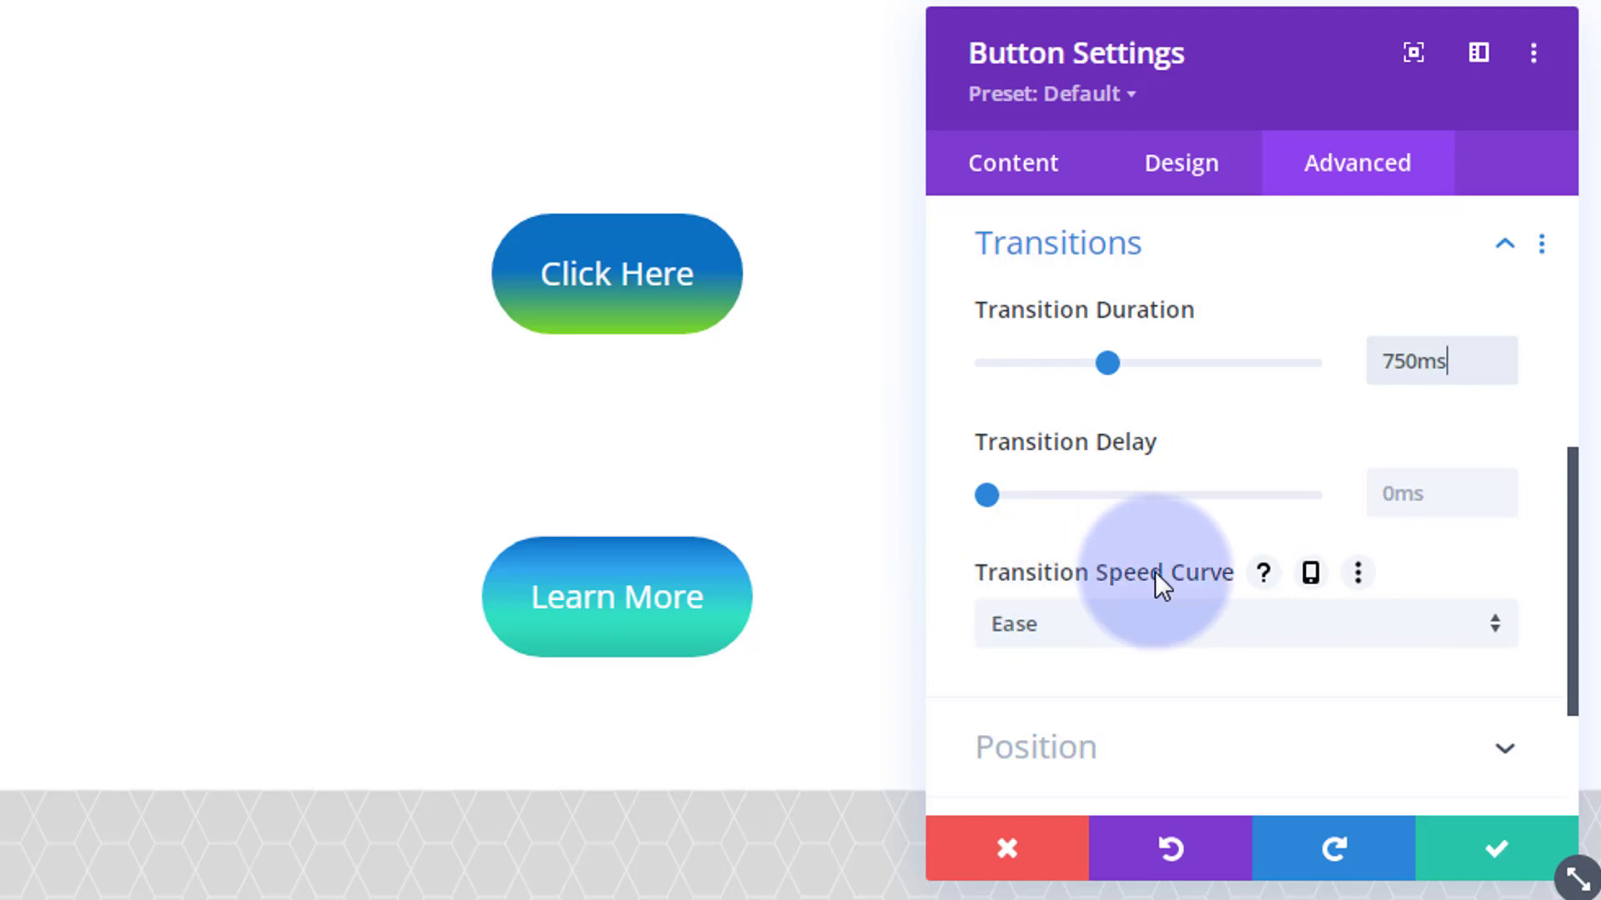
{"action": "left_click", "coordinate": [1174, 629]}
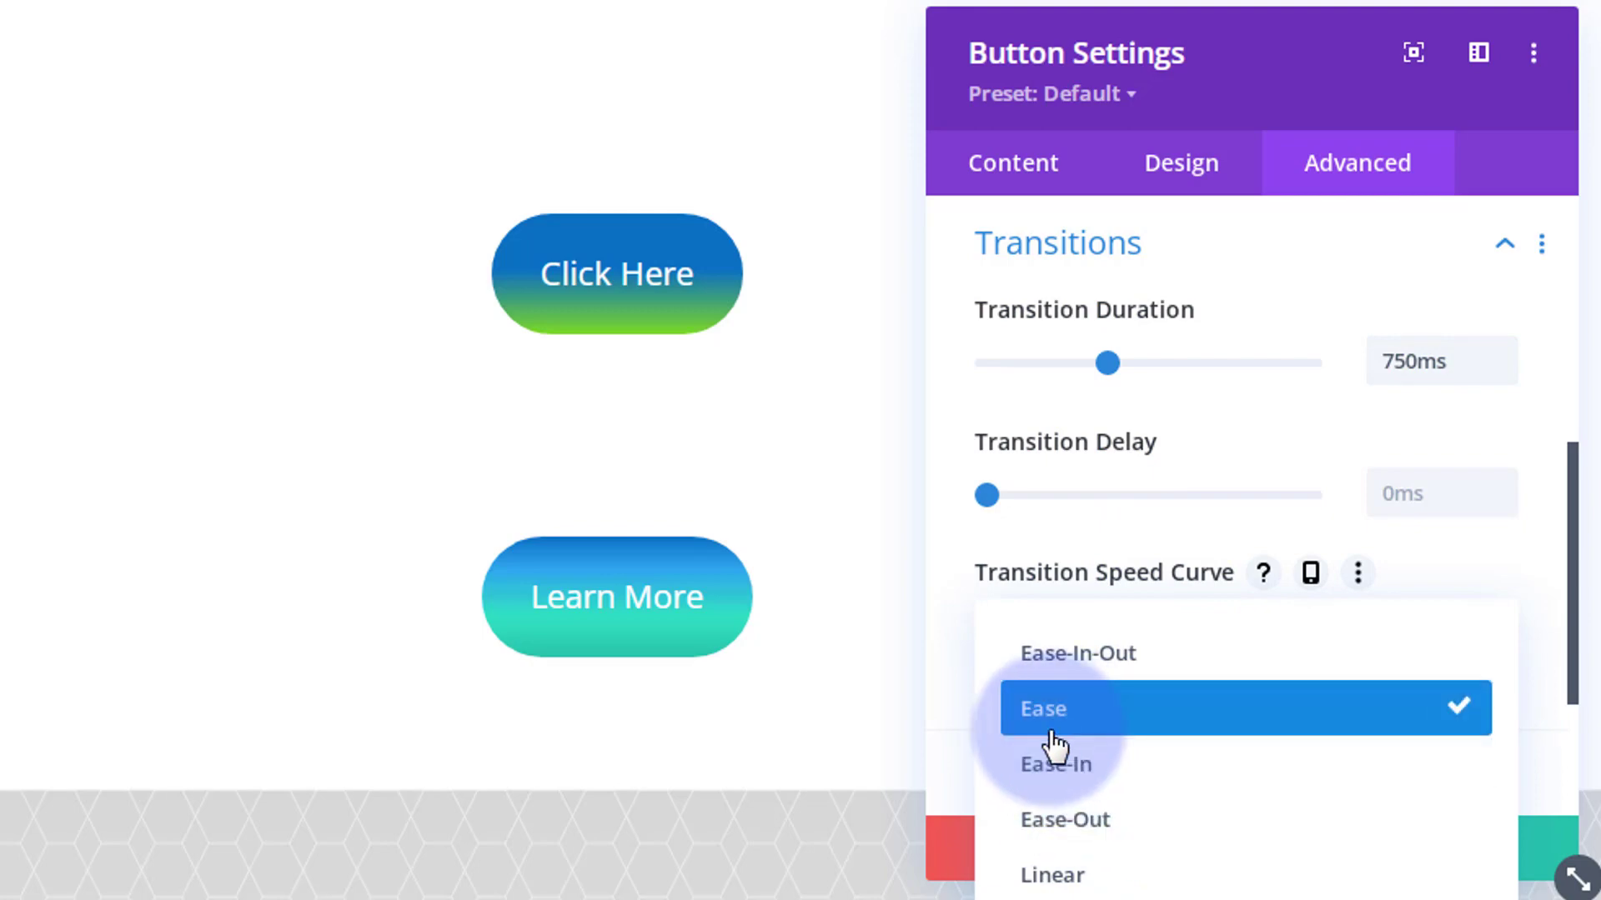
{"action": "left_click", "coordinate": [1058, 666]}
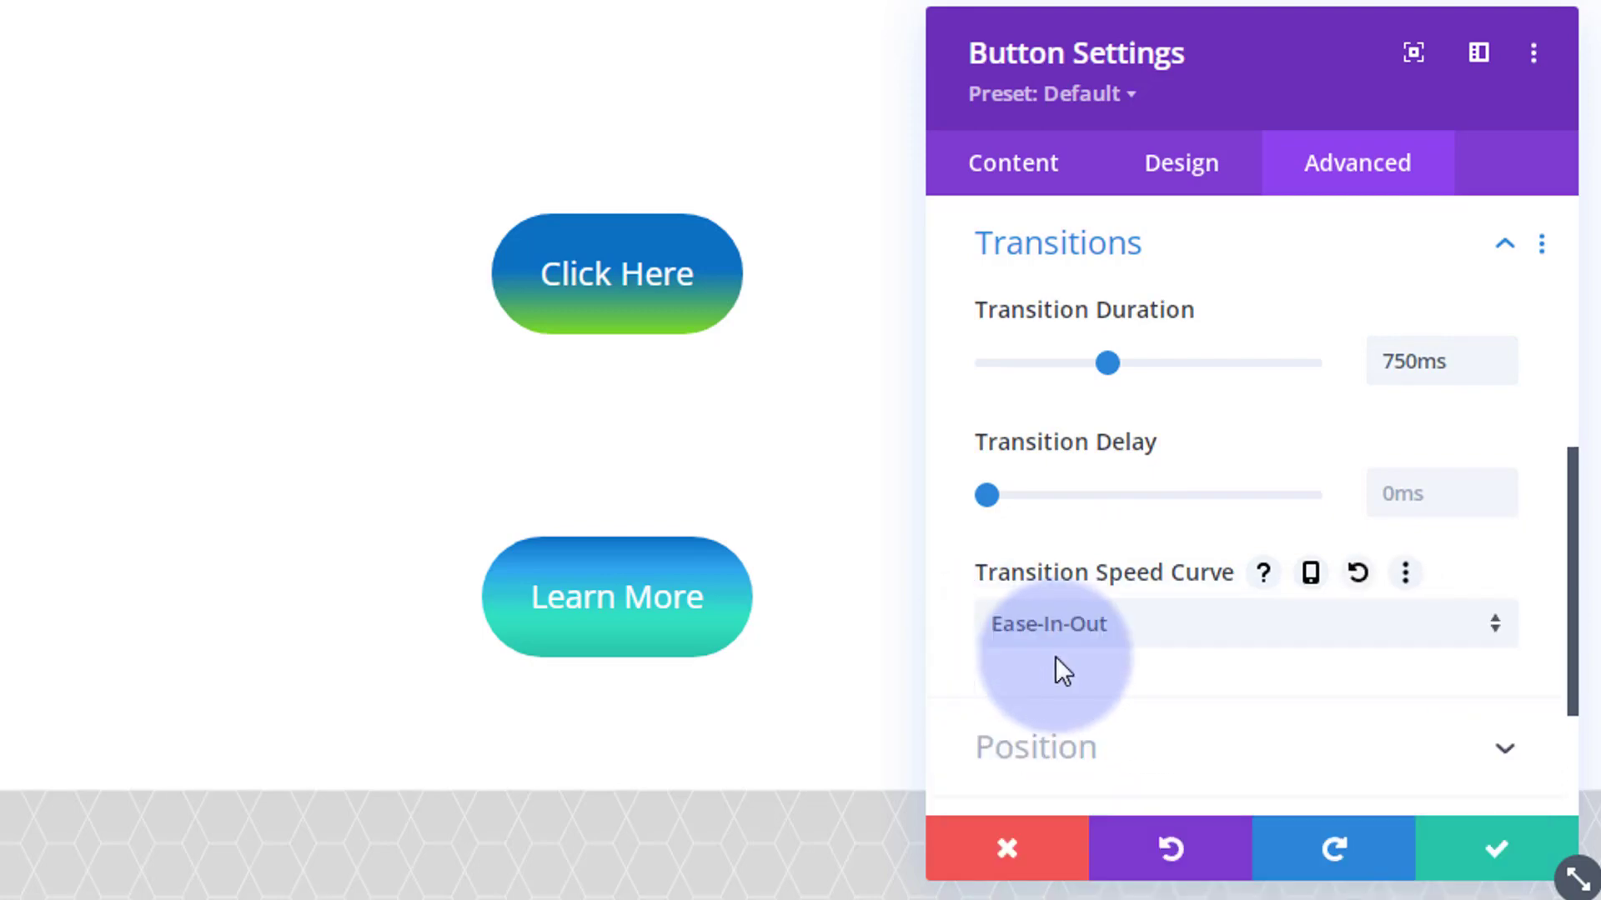
{"action": "left_click", "coordinate": [1527, 867]}
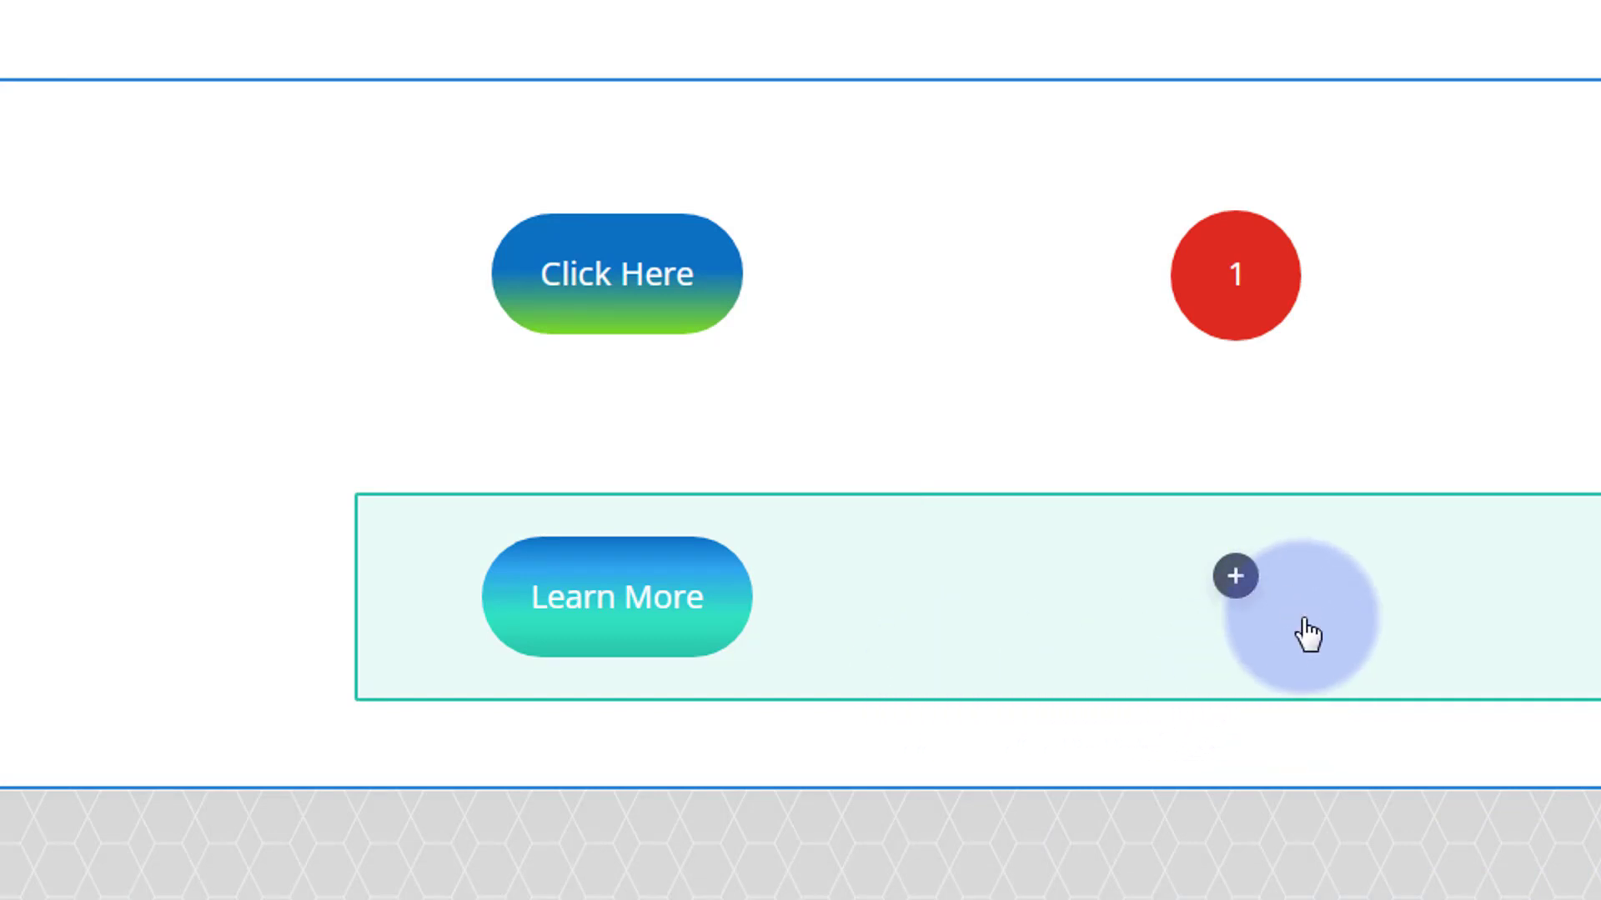
- Insert a Button module in the empty column beneath the red "1" button and set its text to "2"
{"action": "left_click_drag", "start_coordinate": [1310, 642], "coordinate": [1232, 350]}
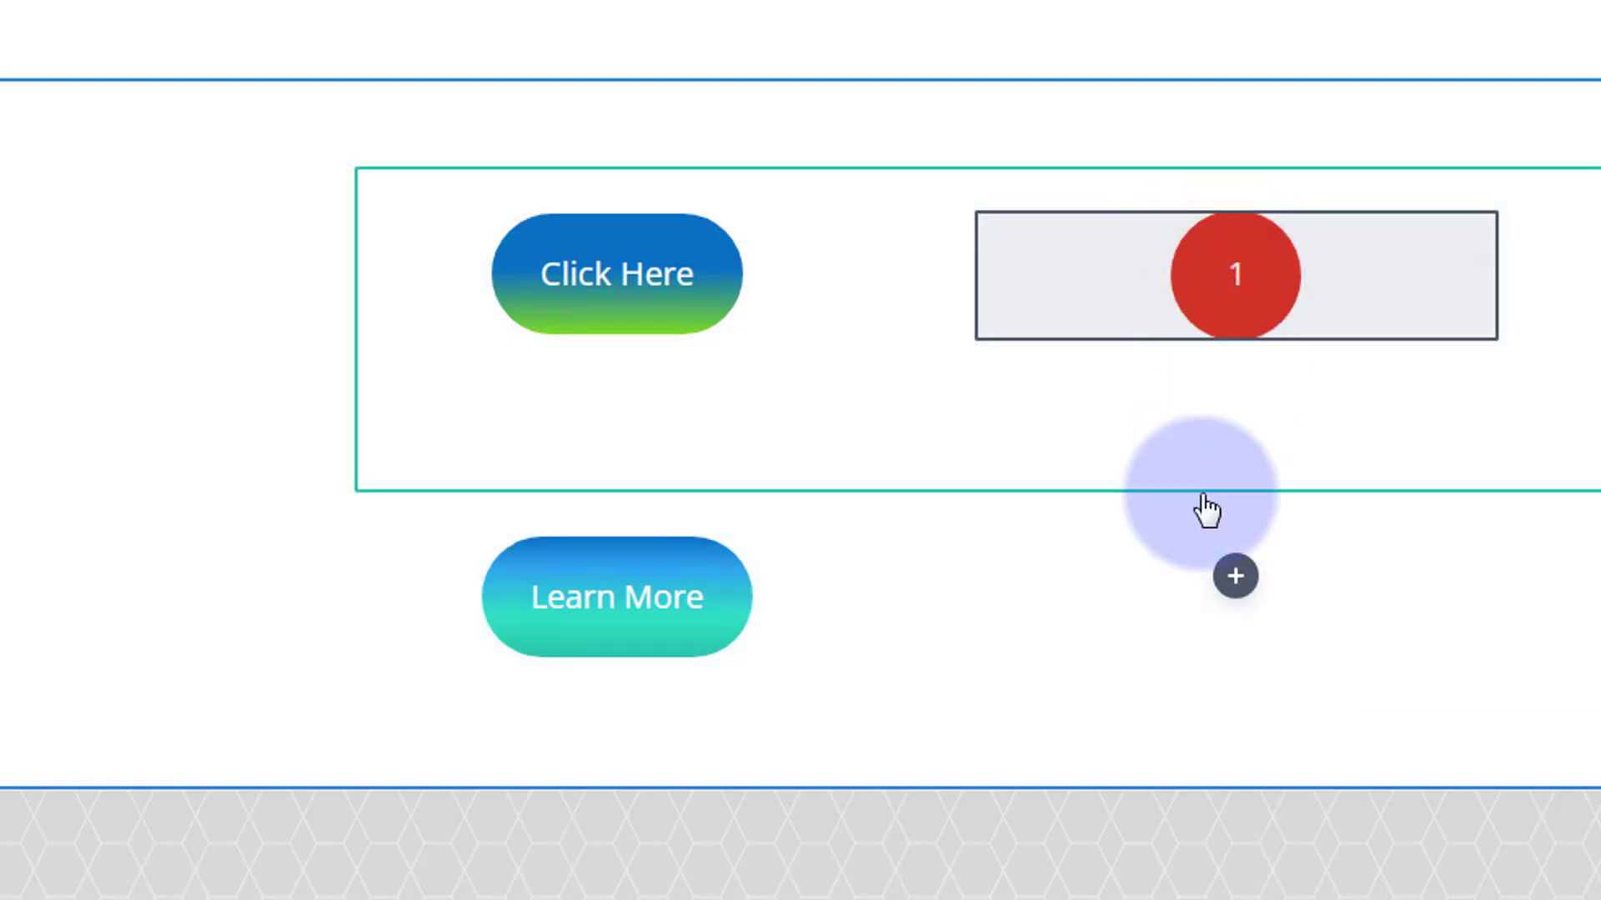
{"action": "left_click", "coordinate": [1233, 579]}
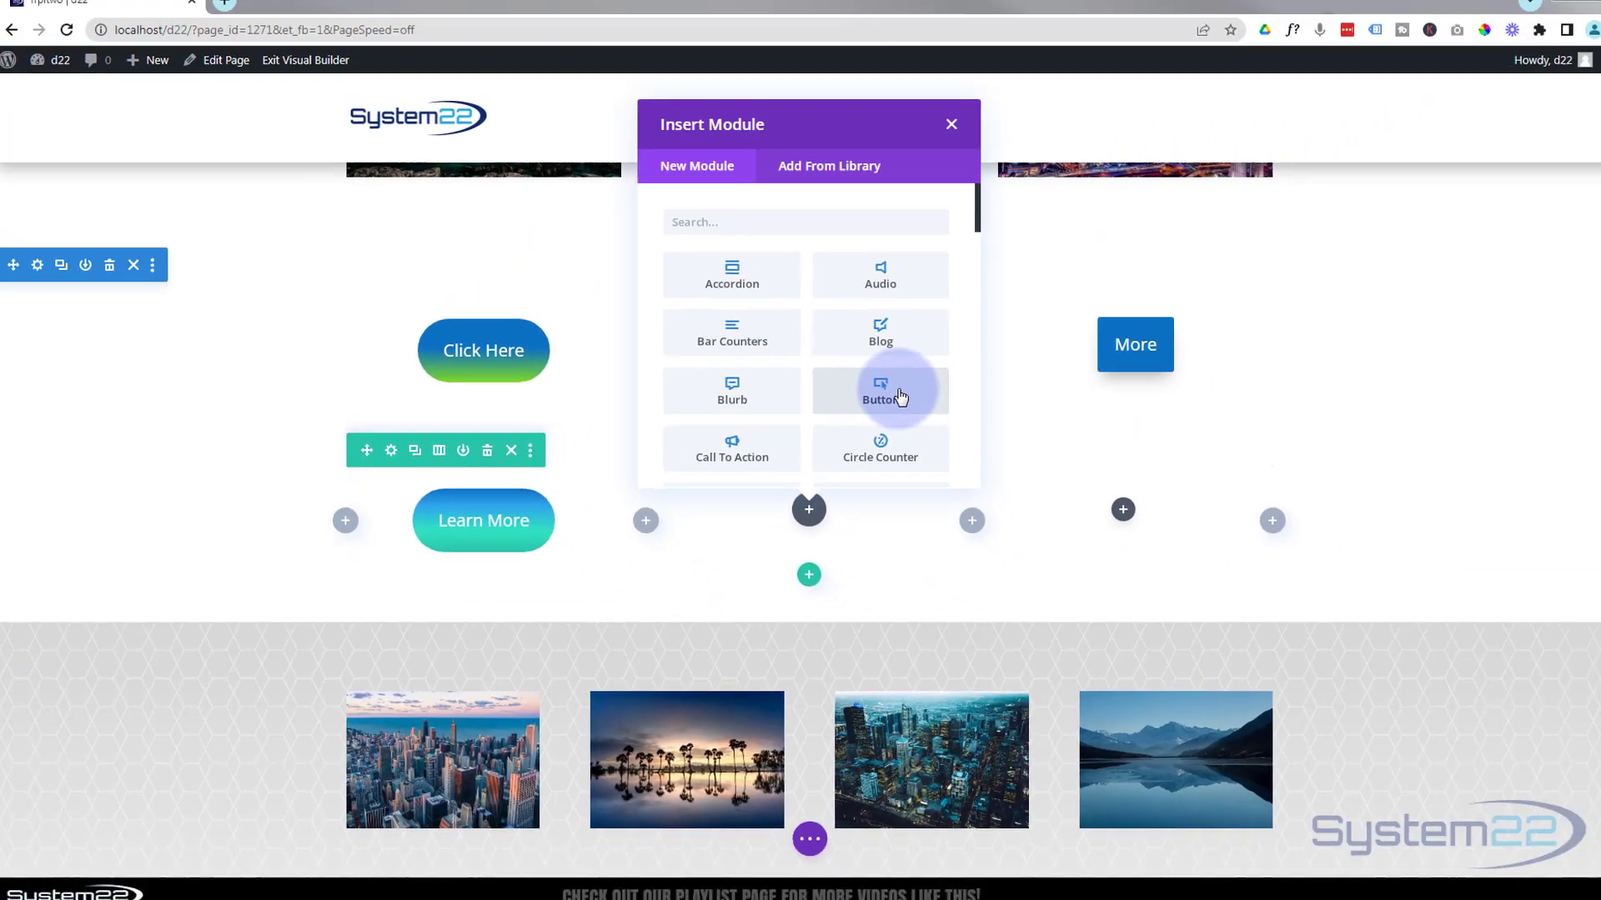
{"action": "left_click", "coordinate": [900, 395]}
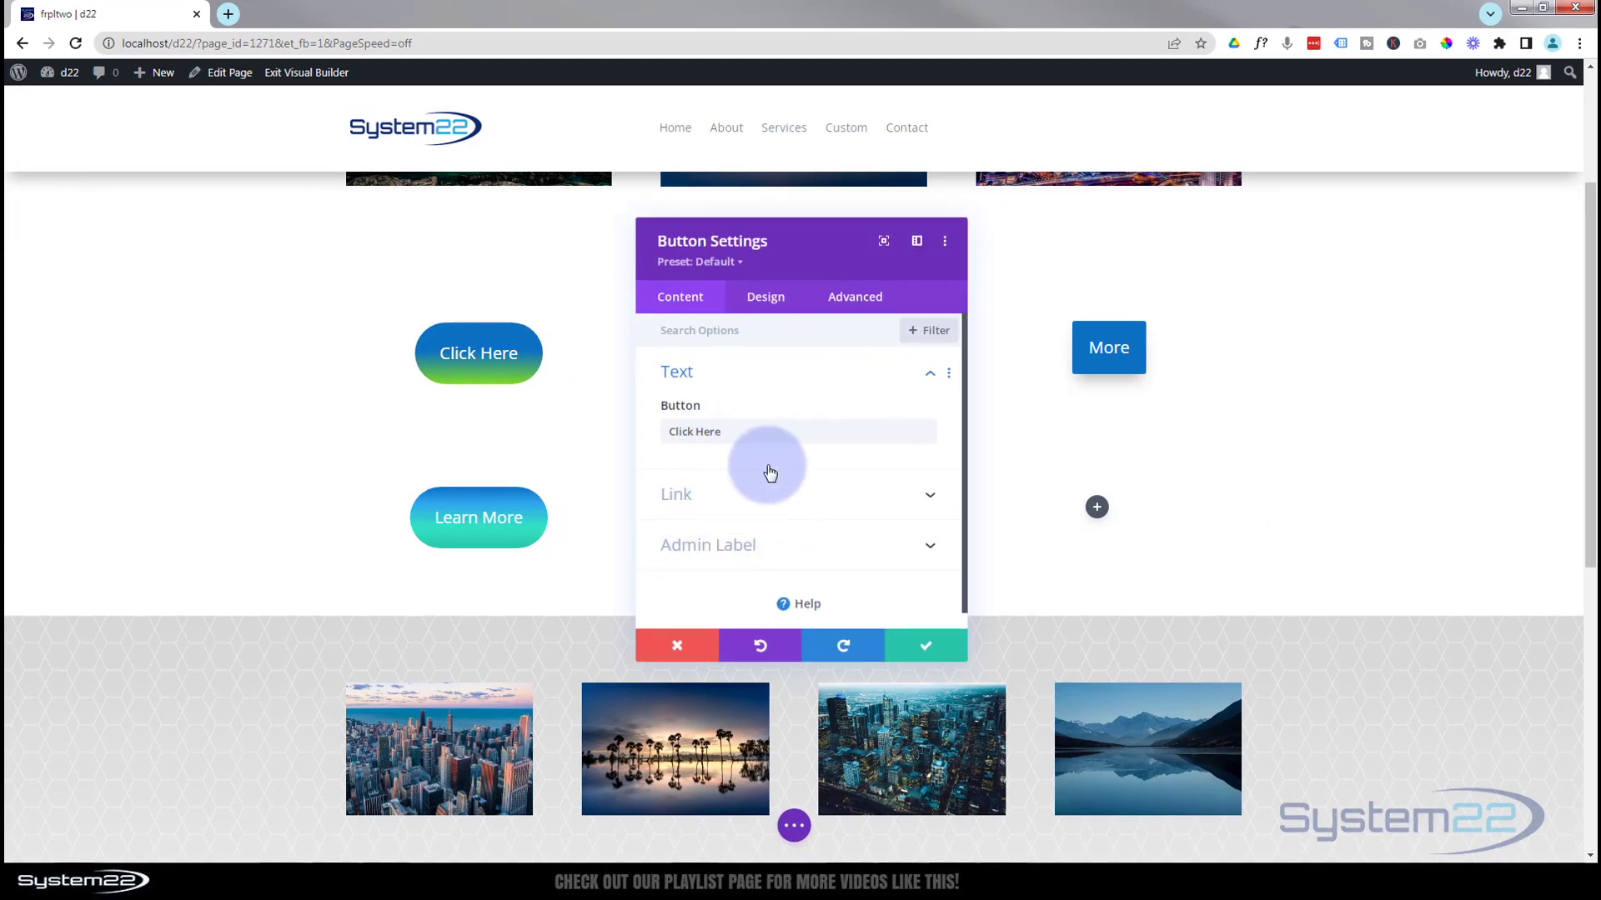
{"action": "left_click_drag", "start_coordinate": [810, 253], "coordinate": [1139, 259]}
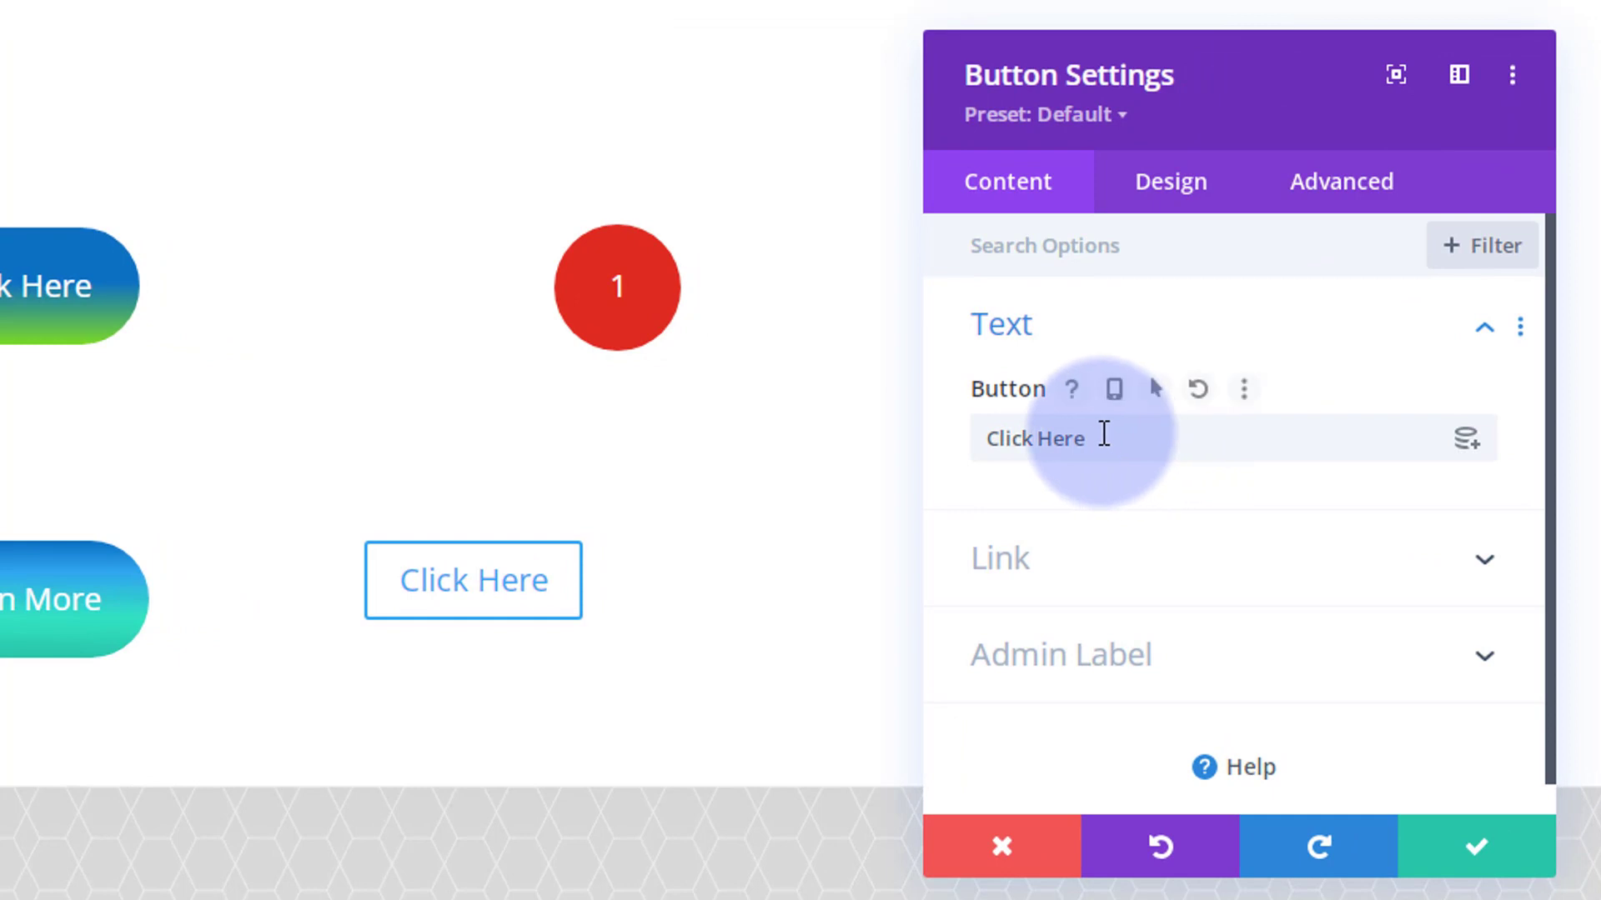
{"action": "triple_click", "coordinate": [1104, 433]}
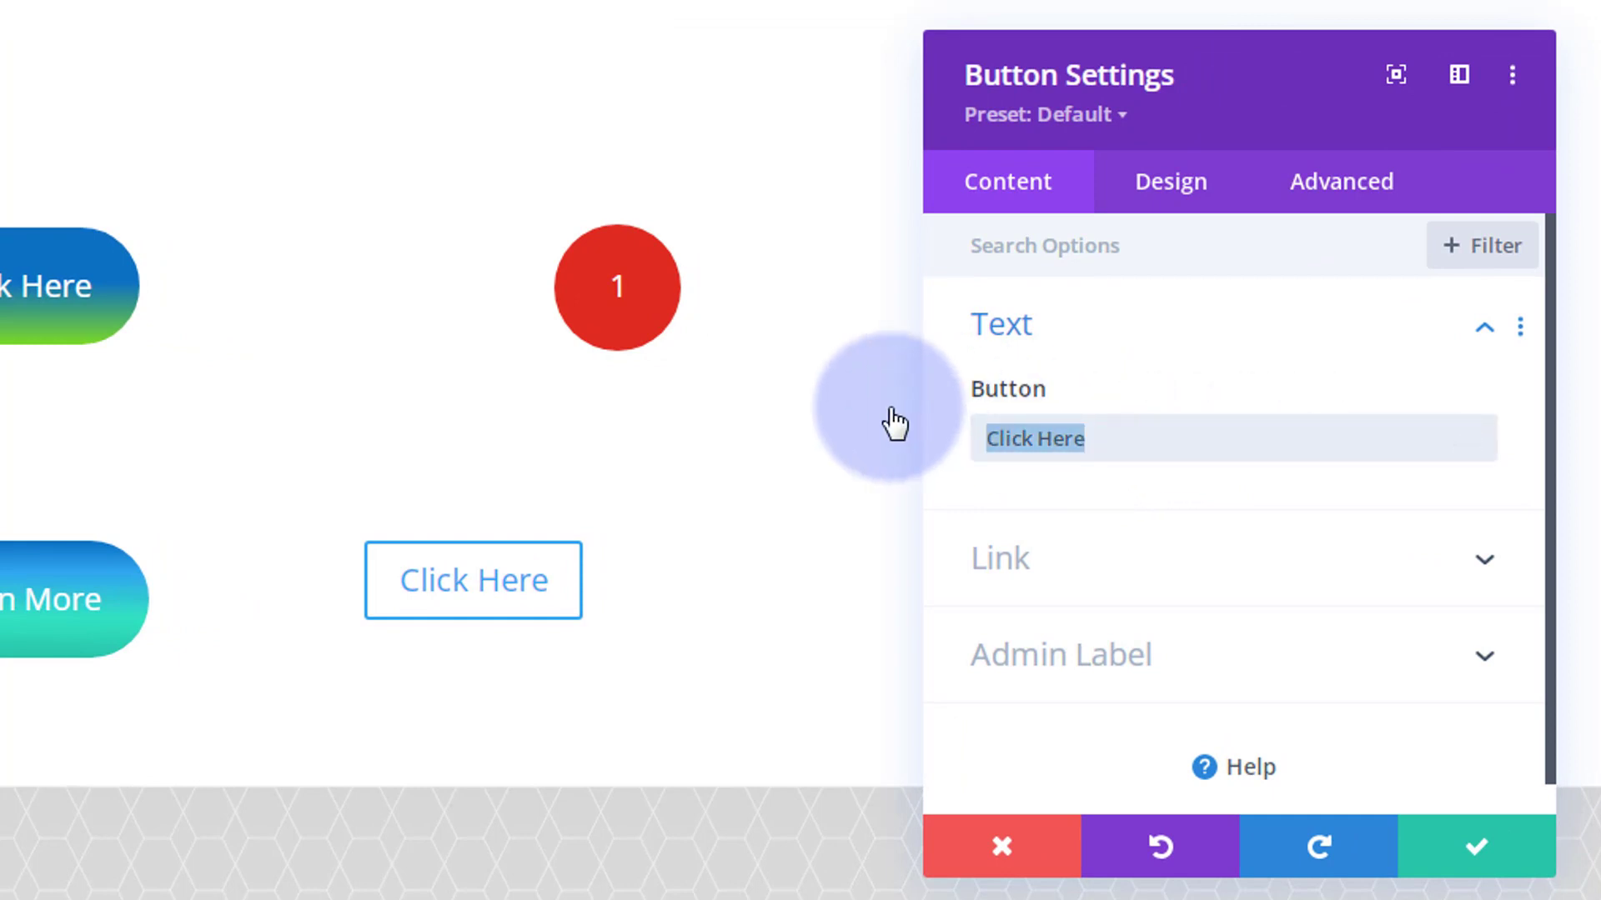
{"action": "type", "text": "2"}
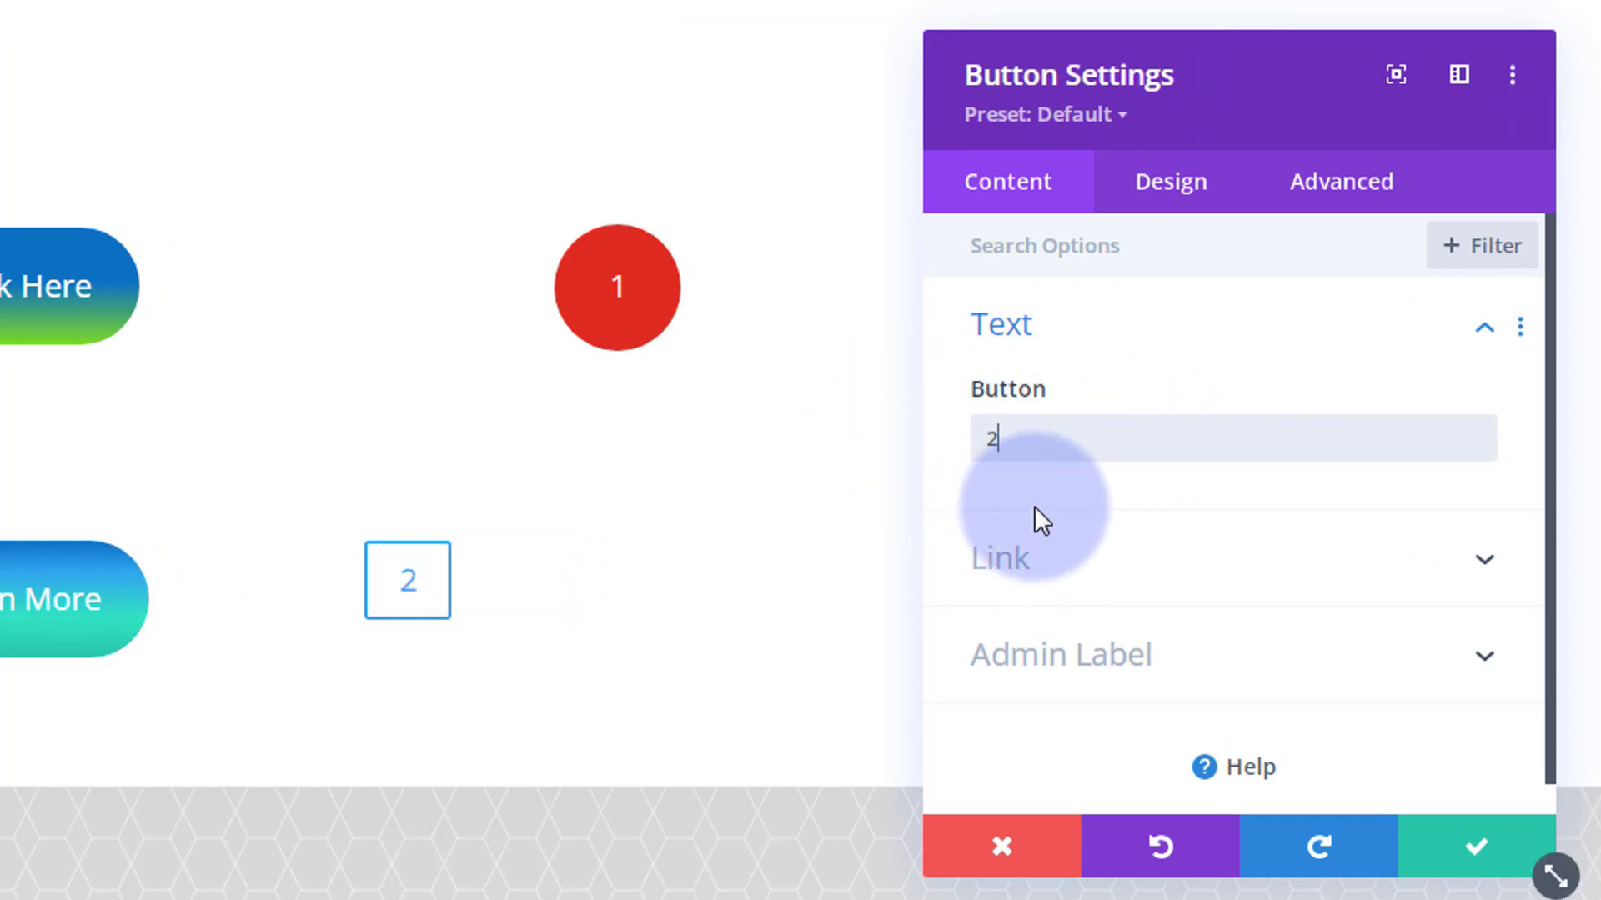
{"action": "mouse_move", "coordinate": [1002, 391]}
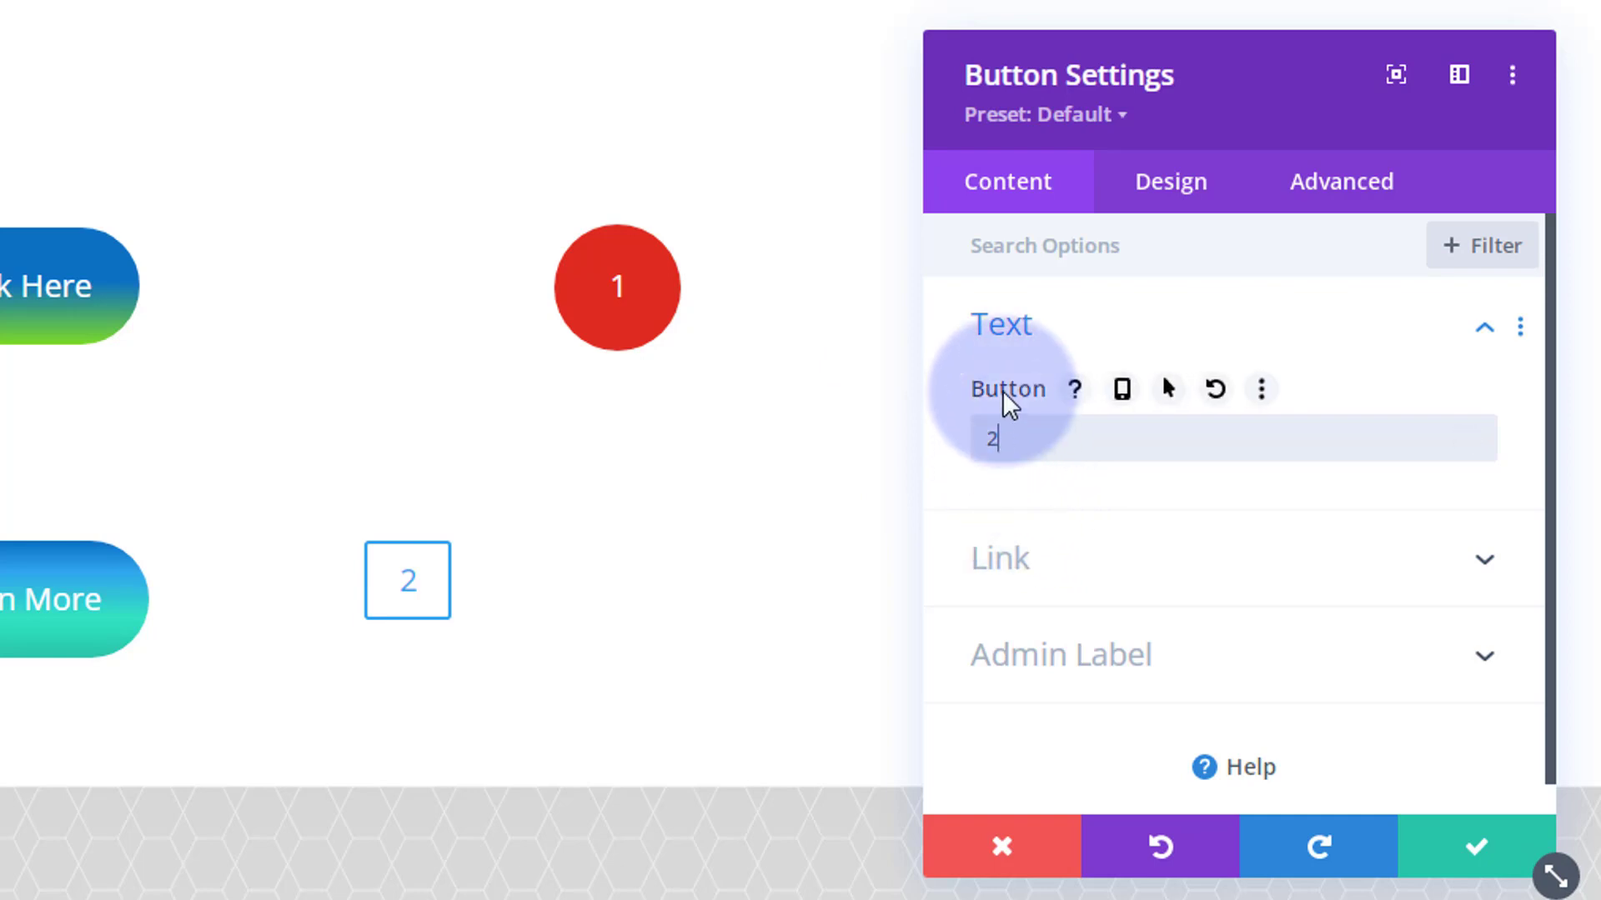
- Give the "2" button the hover text "Let's Go!" and compare its desktop and hover states
{"action": "left_click", "coordinate": [1166, 390]}
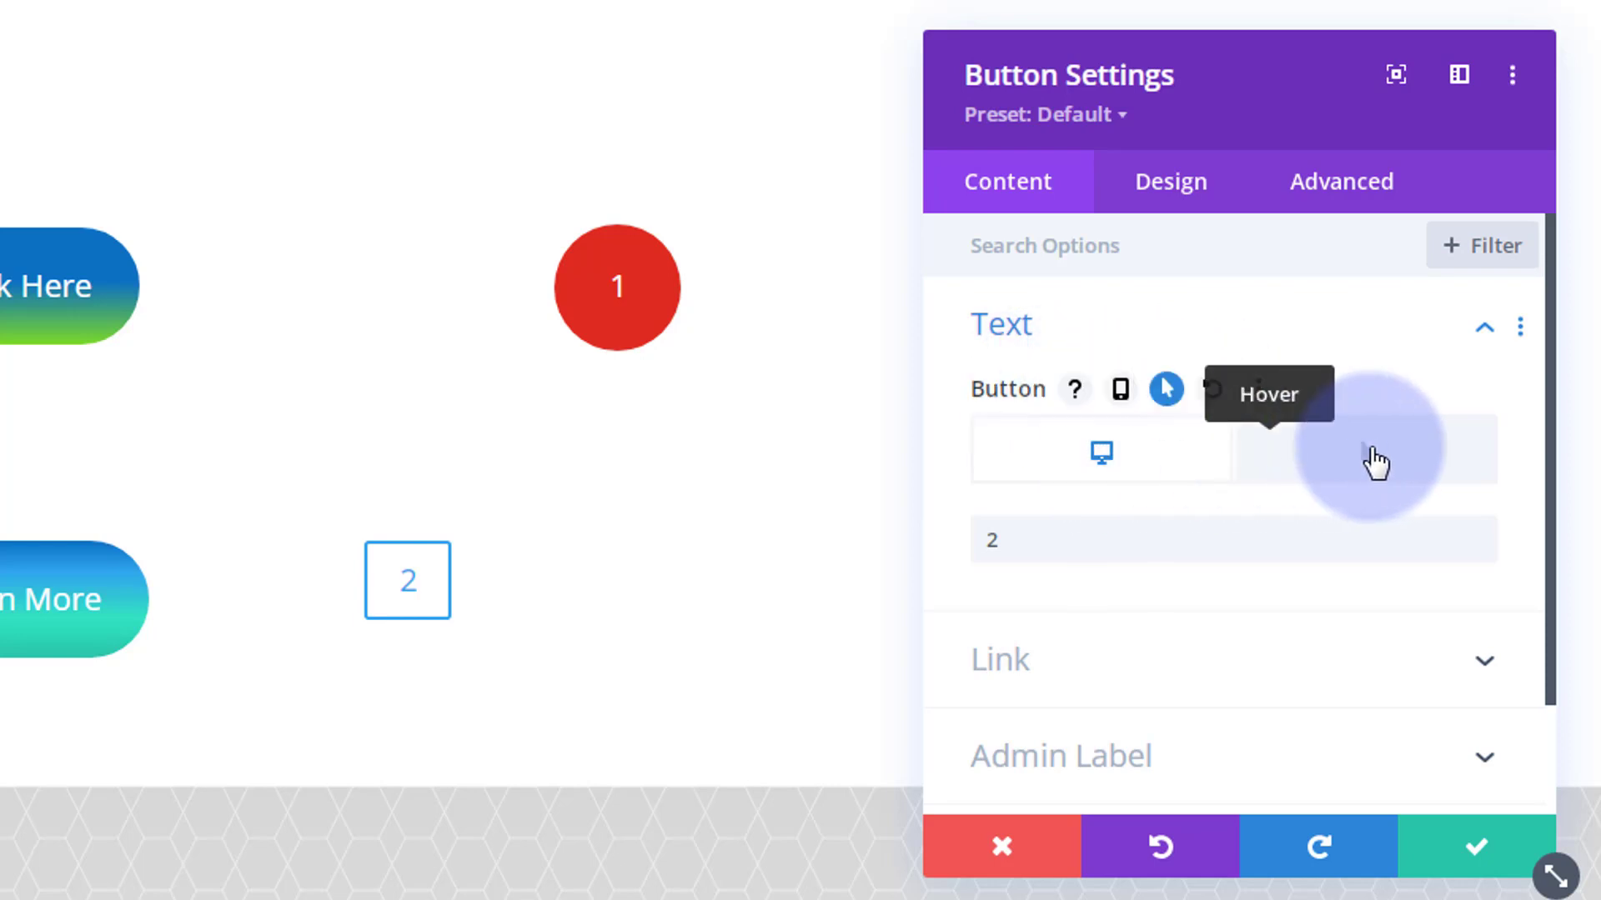
{"action": "left_click", "coordinate": [1381, 464]}
{"action": "left_click", "coordinate": [1015, 536]}
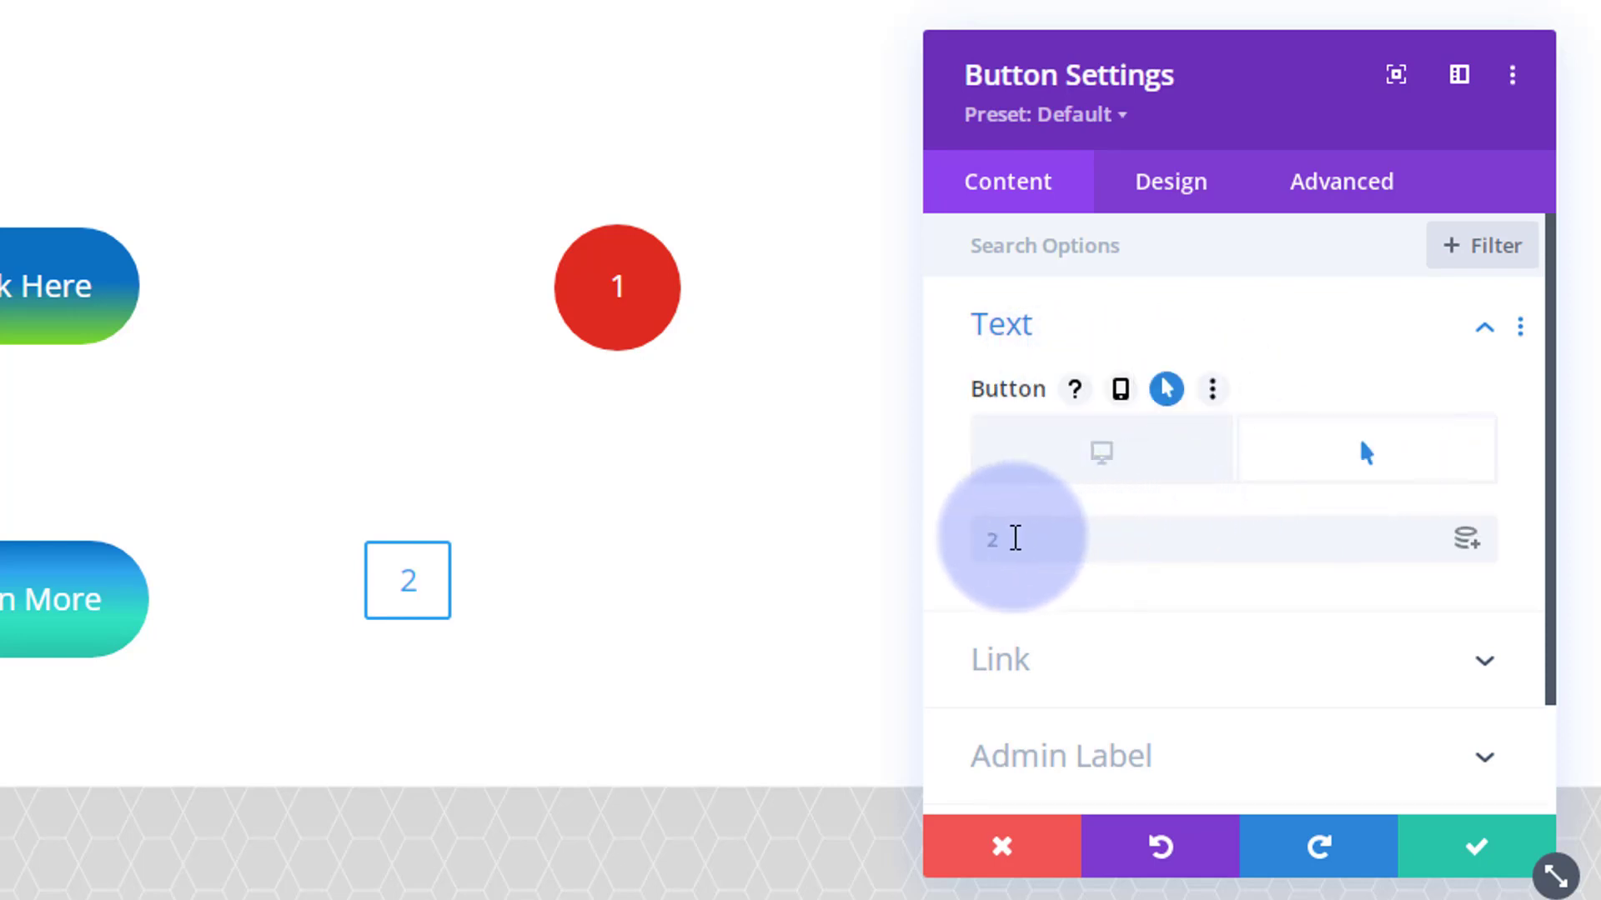
{"action": "type", "text": "L"}
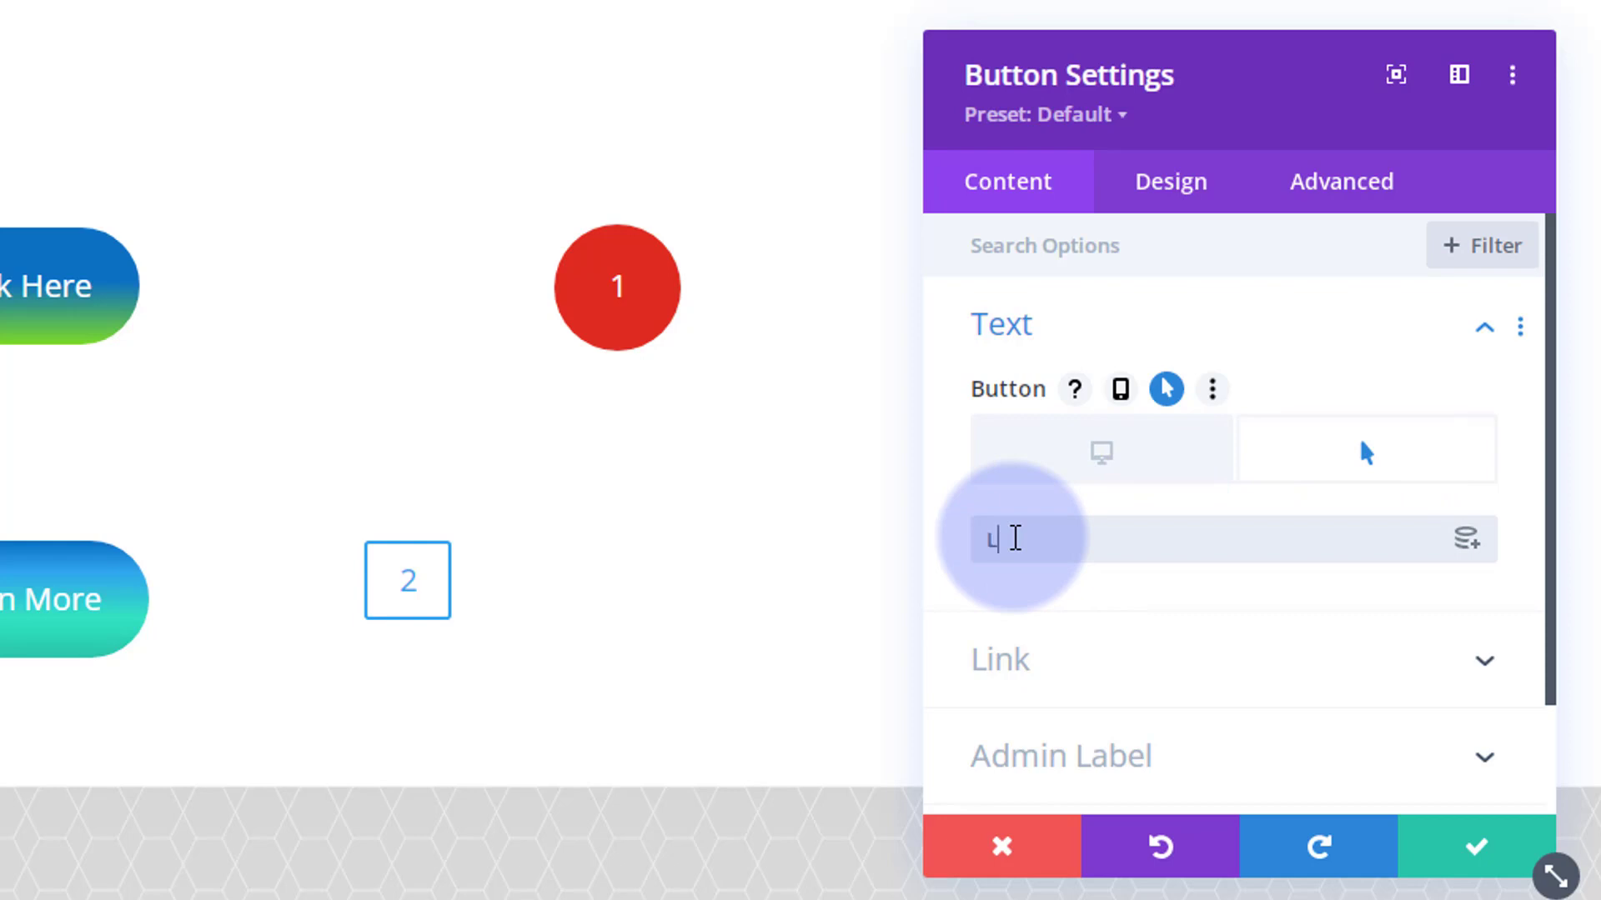
{"action": "type", "text": "et's Go!"}
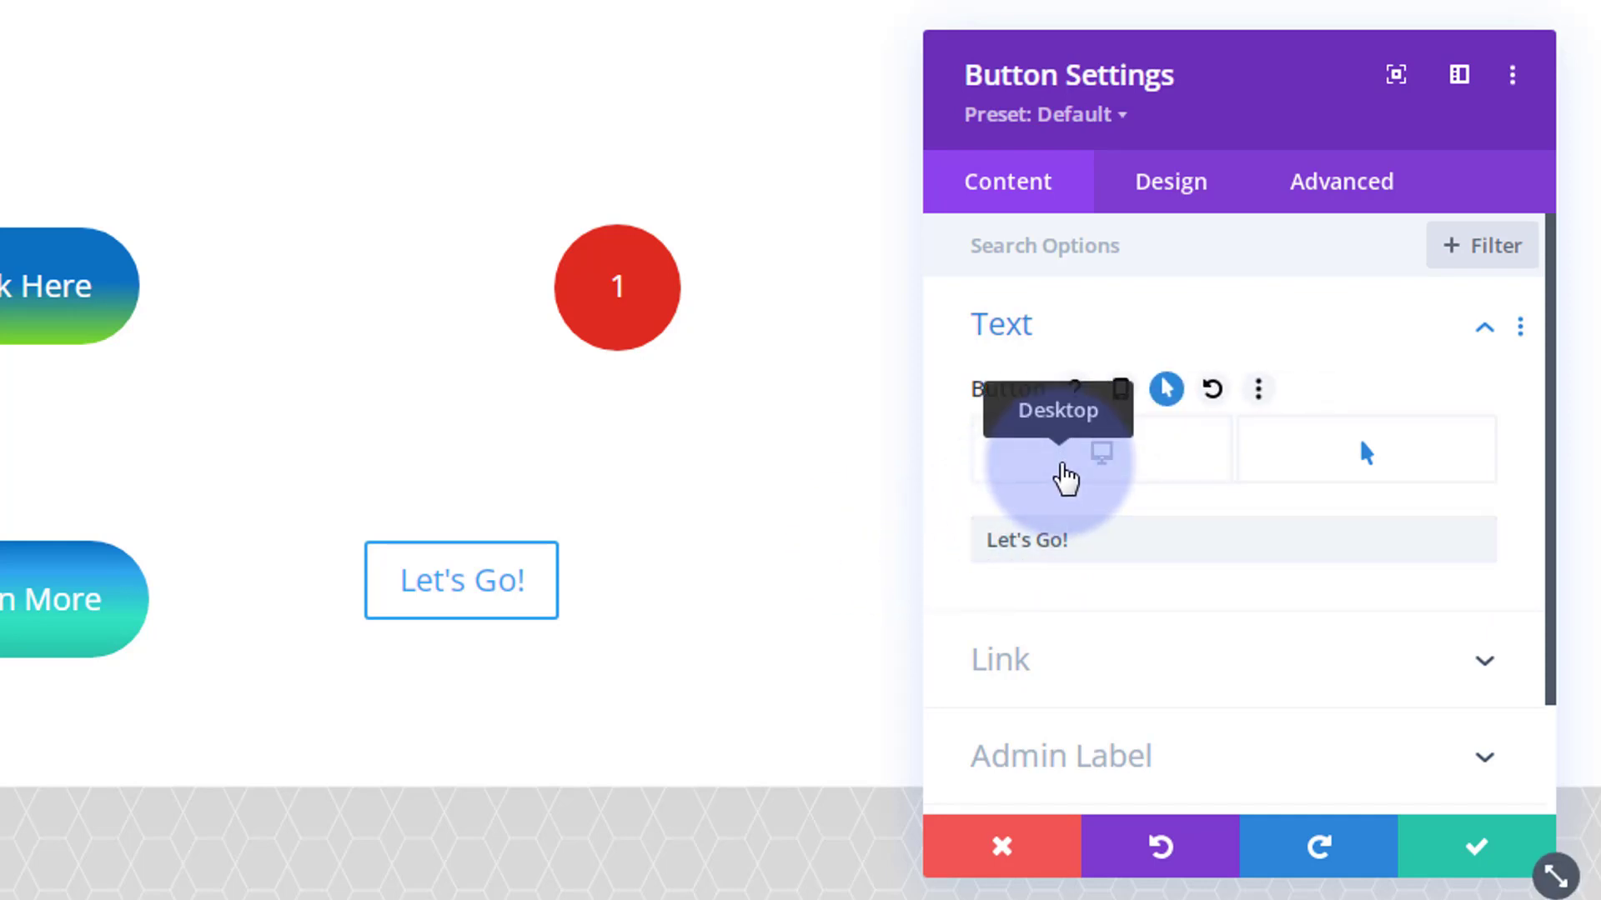
{"action": "left_click", "coordinate": [1065, 478]}
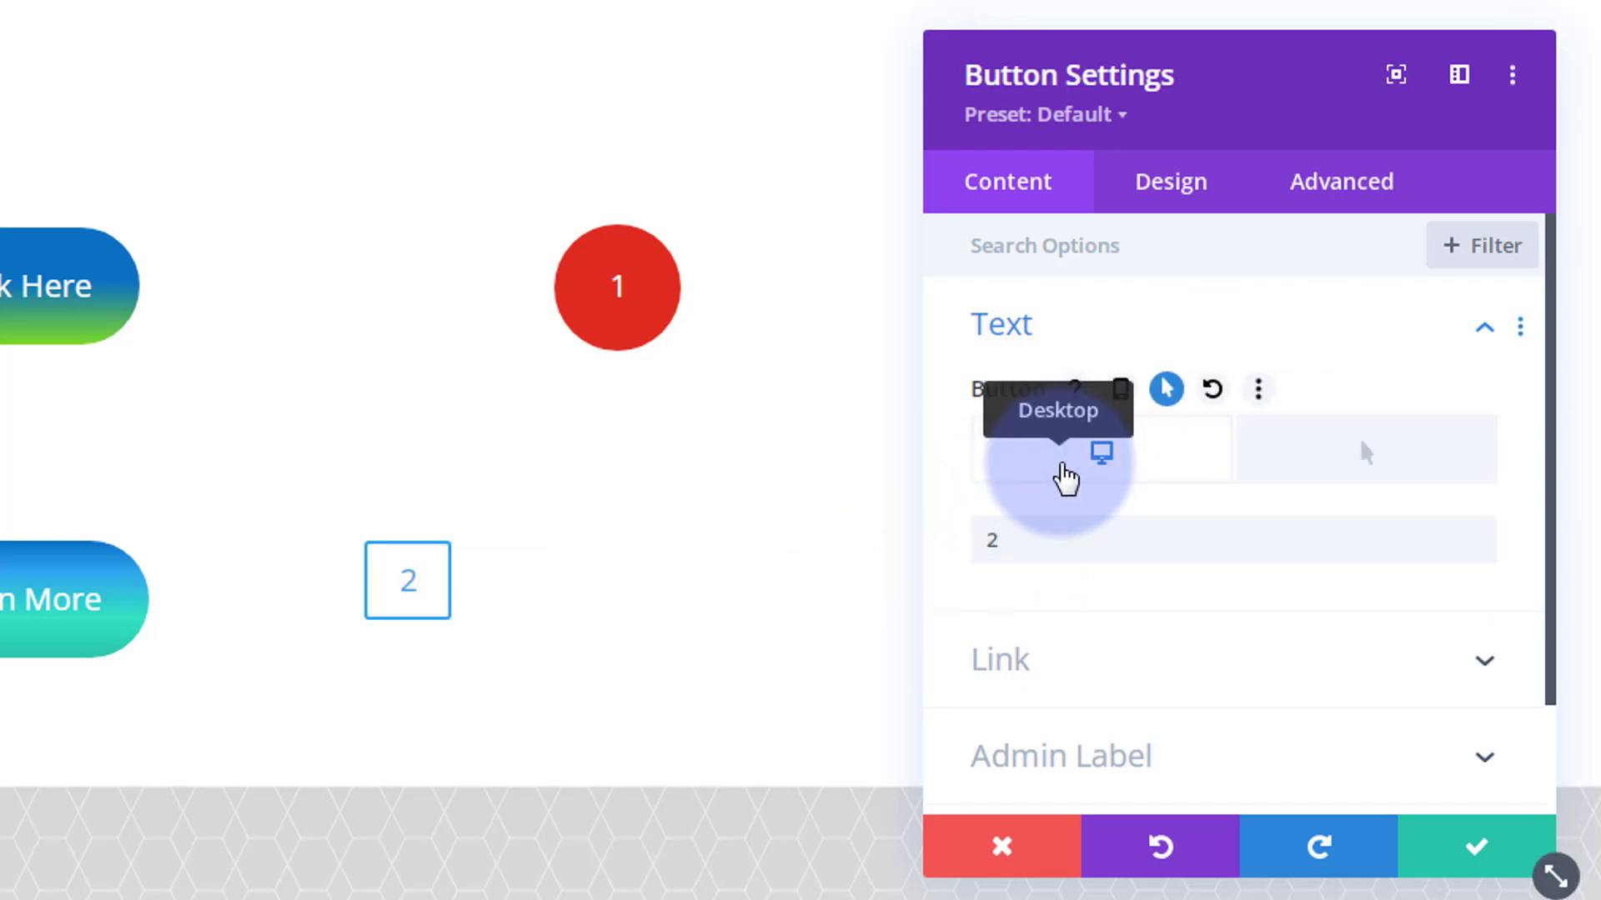
{"action": "left_click", "coordinate": [1357, 475]}
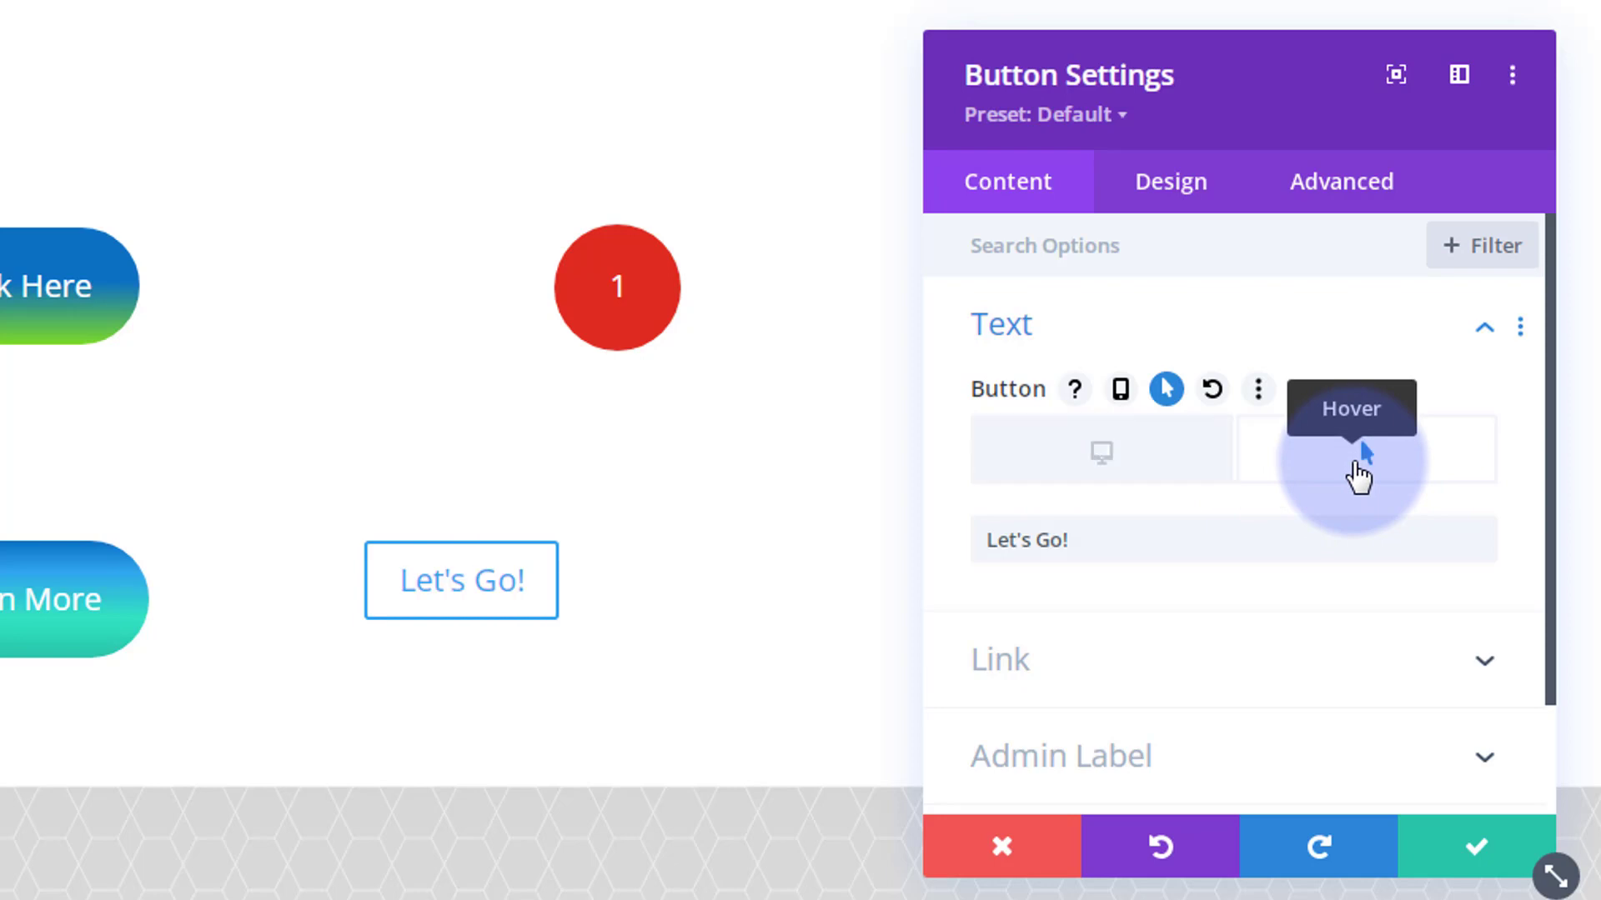
- Center-align the new button within its column
{"action": "left_click", "coordinate": [1191, 511]}
{"action": "scroll", "coordinate": [1191, 517], "scroll_direction": "down", "scroll_amount": 2}
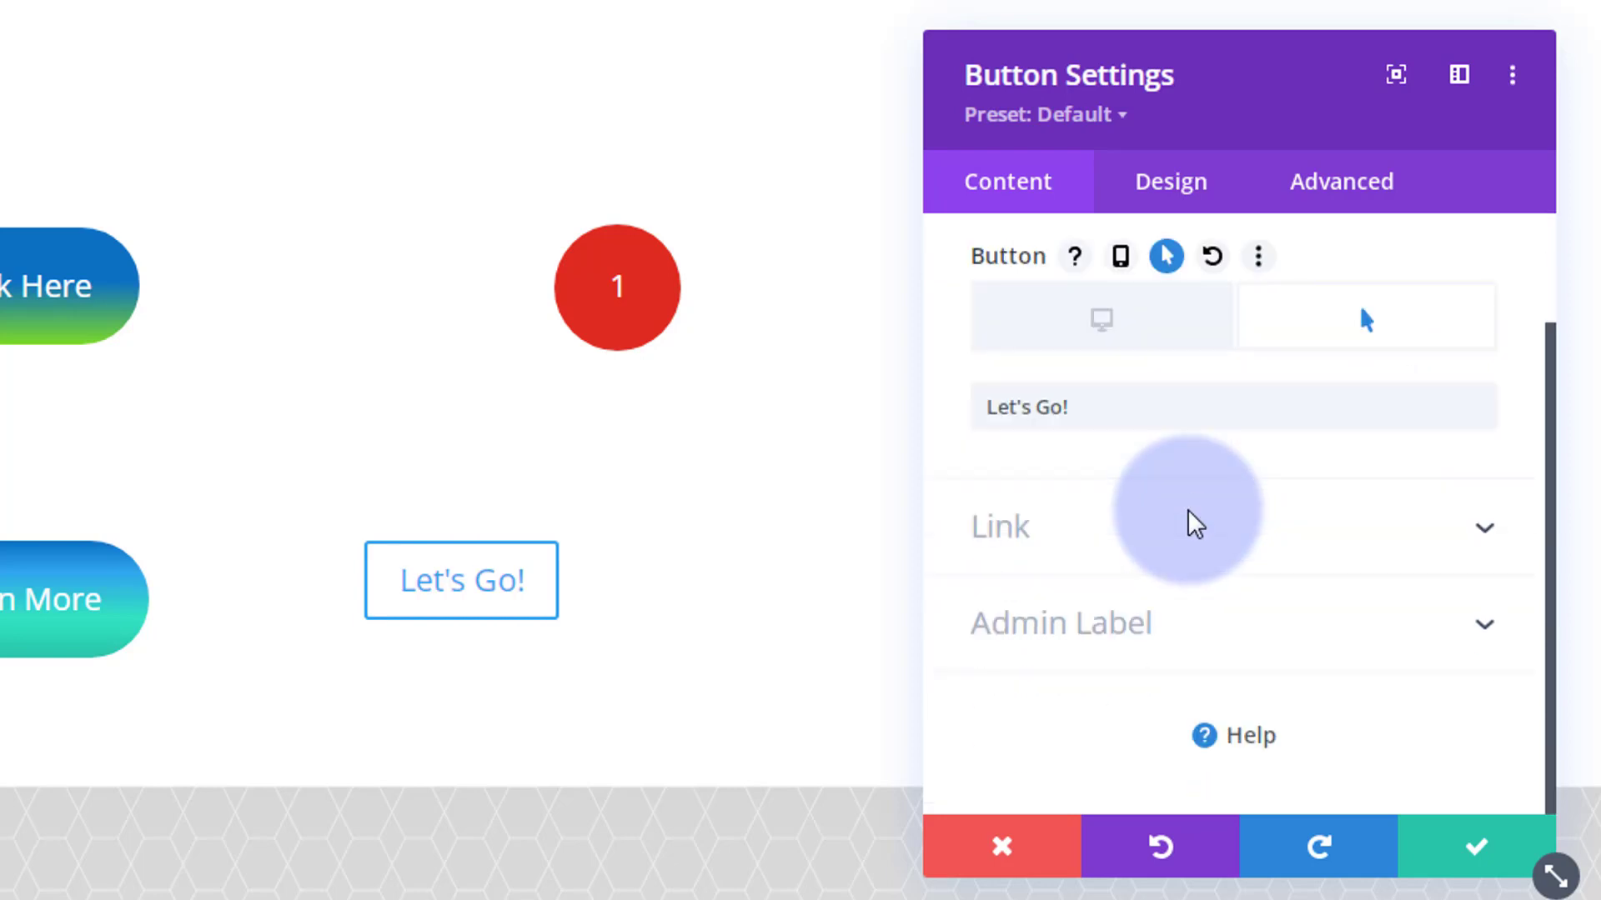
{"action": "left_click", "coordinate": [1191, 525]}
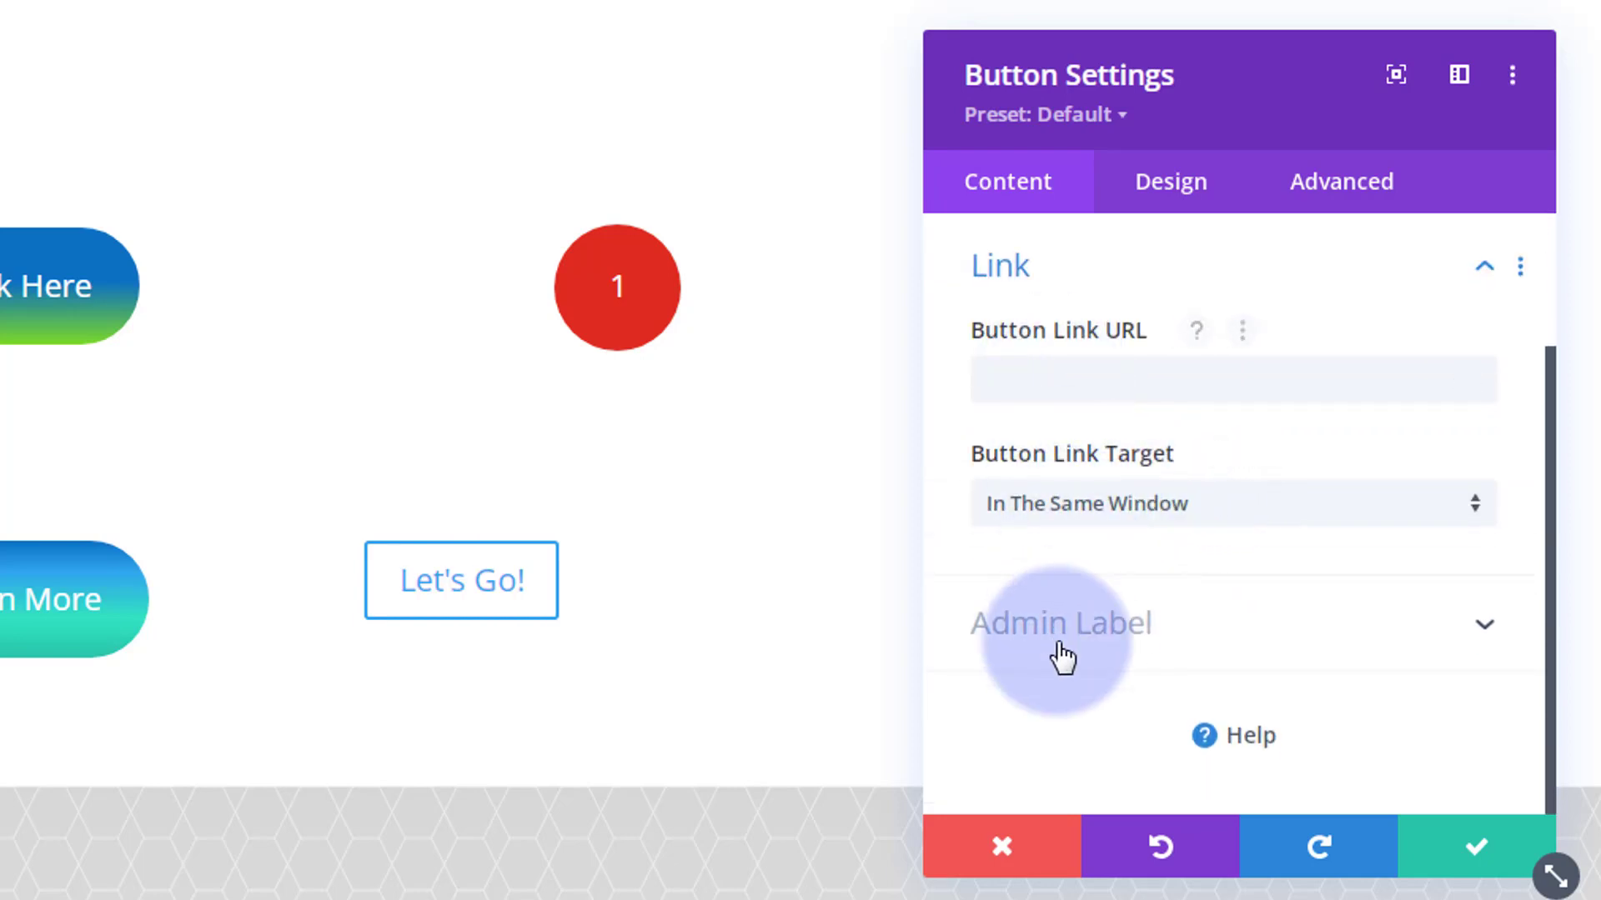
{"action": "left_click", "coordinate": [1184, 194]}
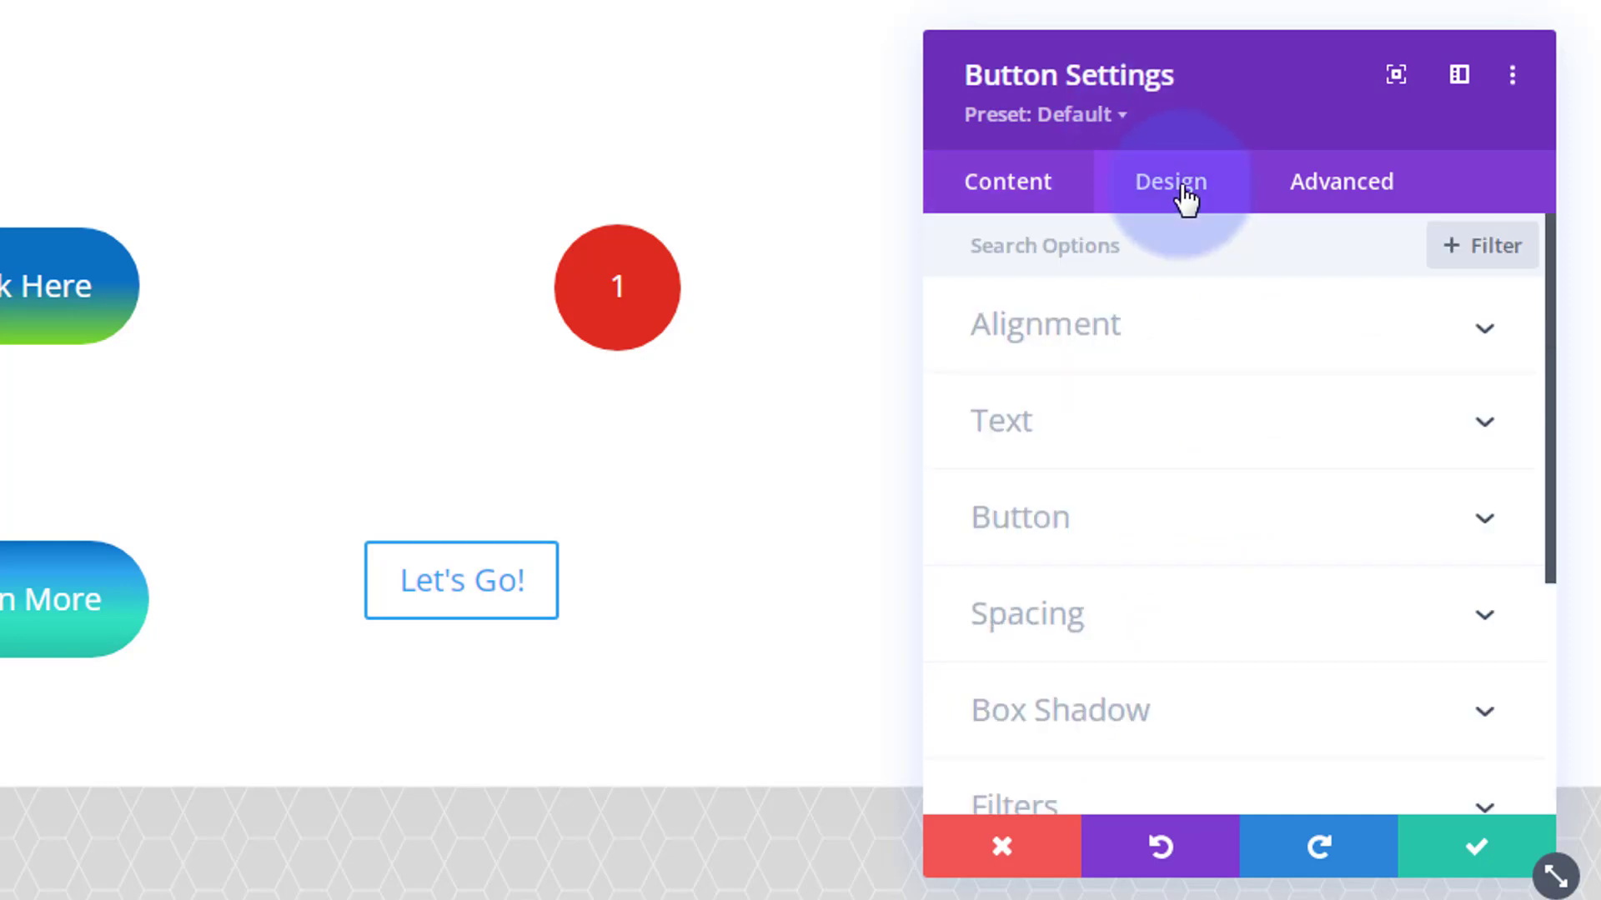
{"action": "left_click", "coordinate": [1208, 350]}
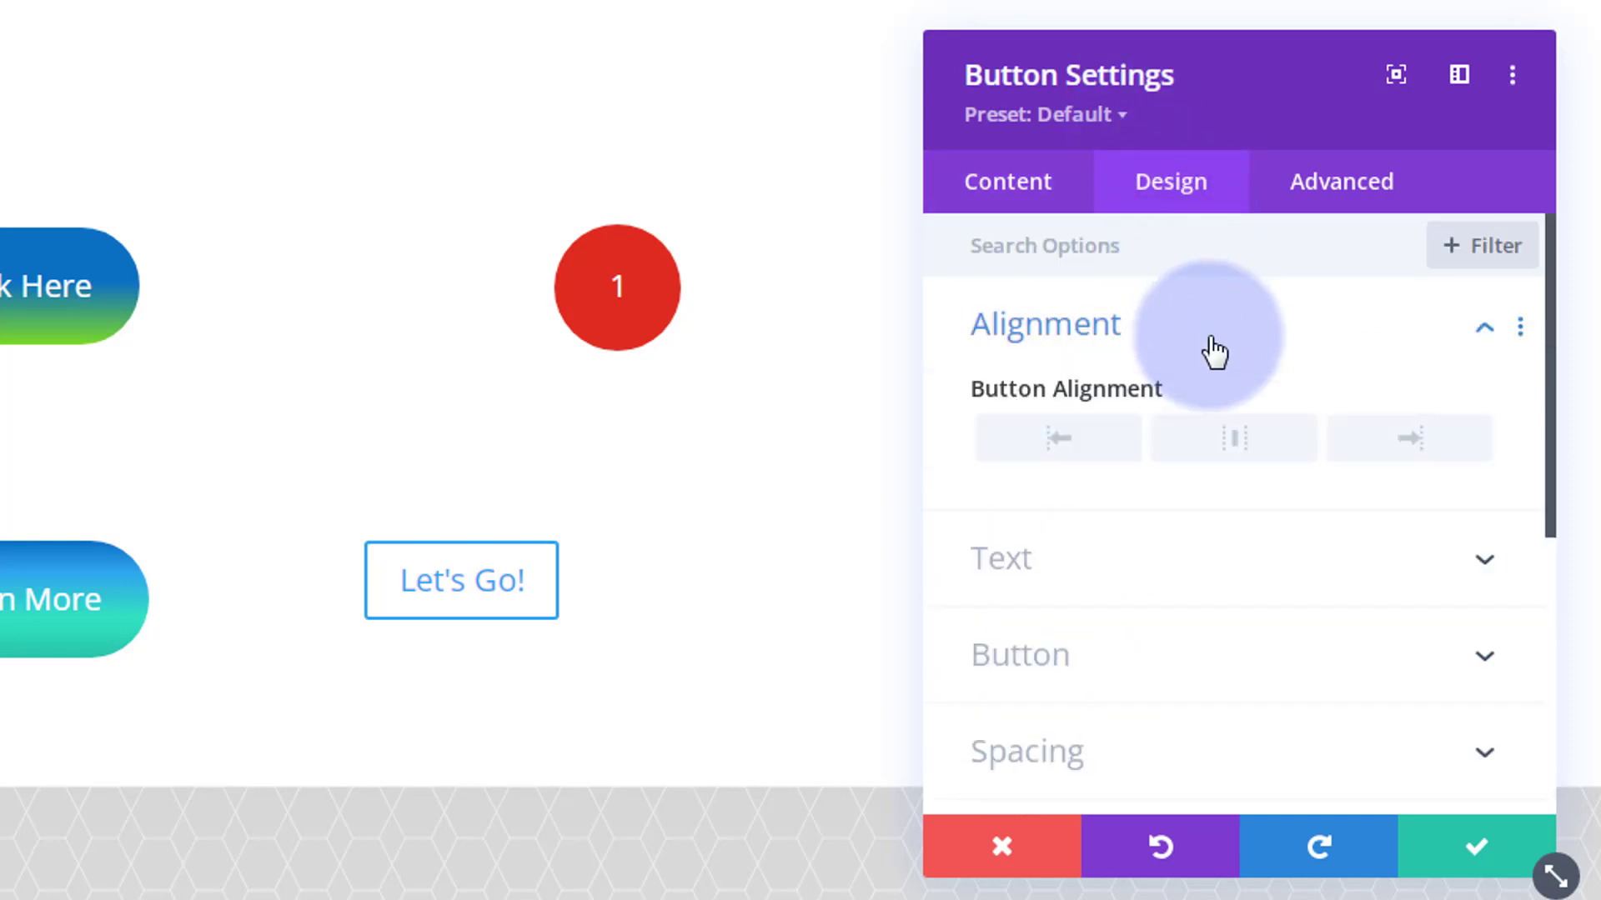
{"action": "left_click", "coordinate": [1217, 456]}
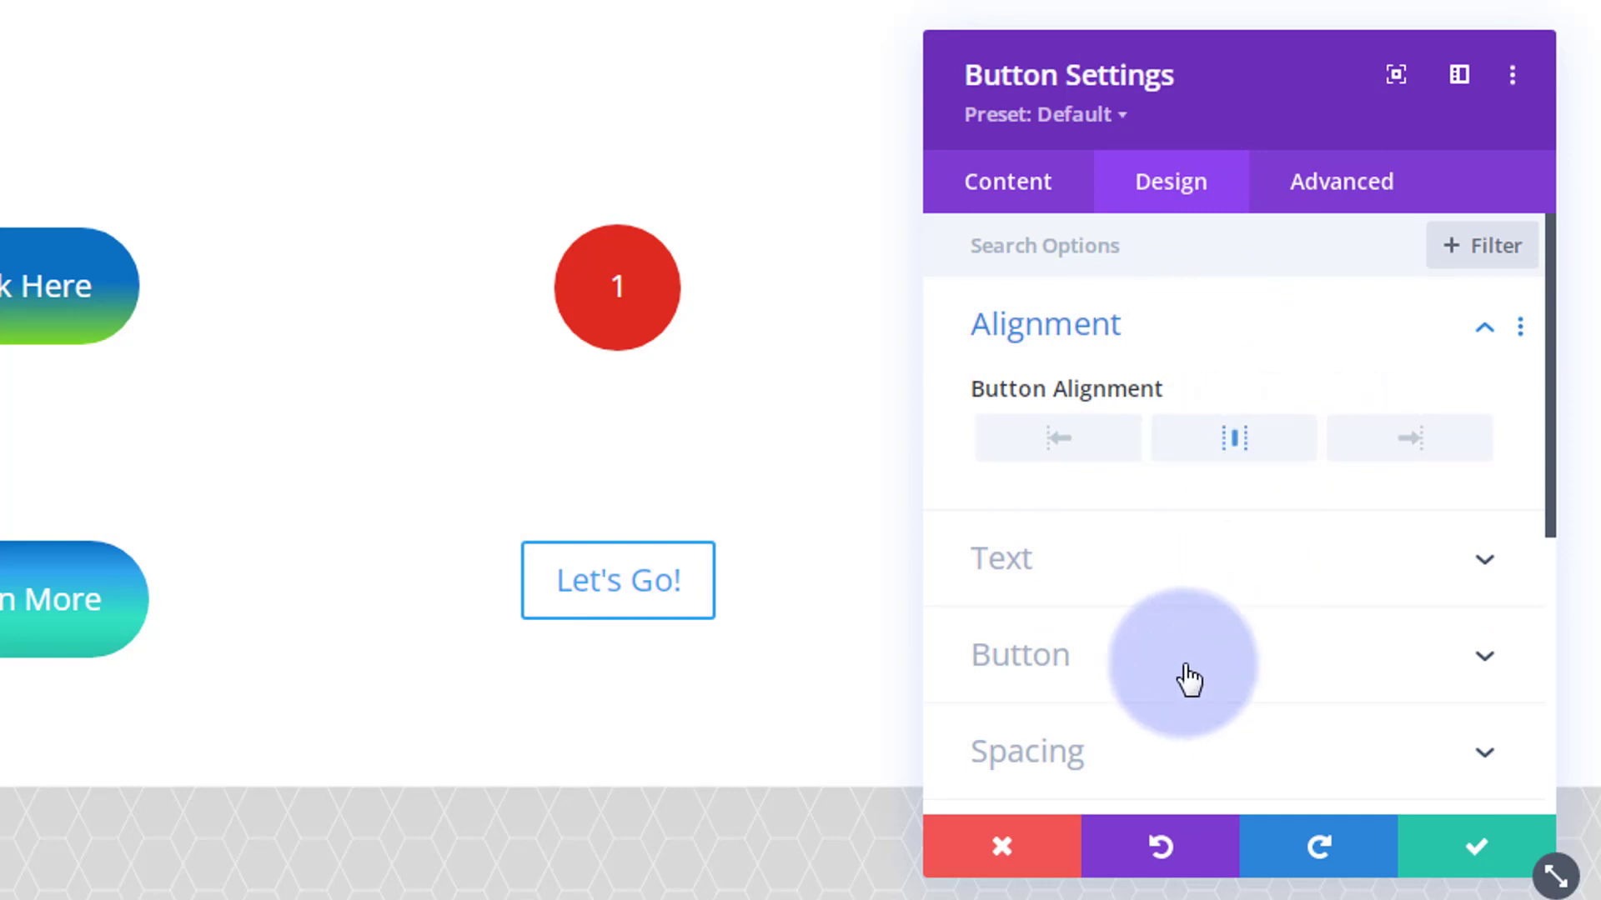
- Enable custom styles for the new button and set its text color to white, #ffffff
{"action": "scroll", "coordinate": [1205, 617], "scroll_direction": "down", "scroll_amount": 2}
{"action": "left_click", "coordinate": [1151, 400]}
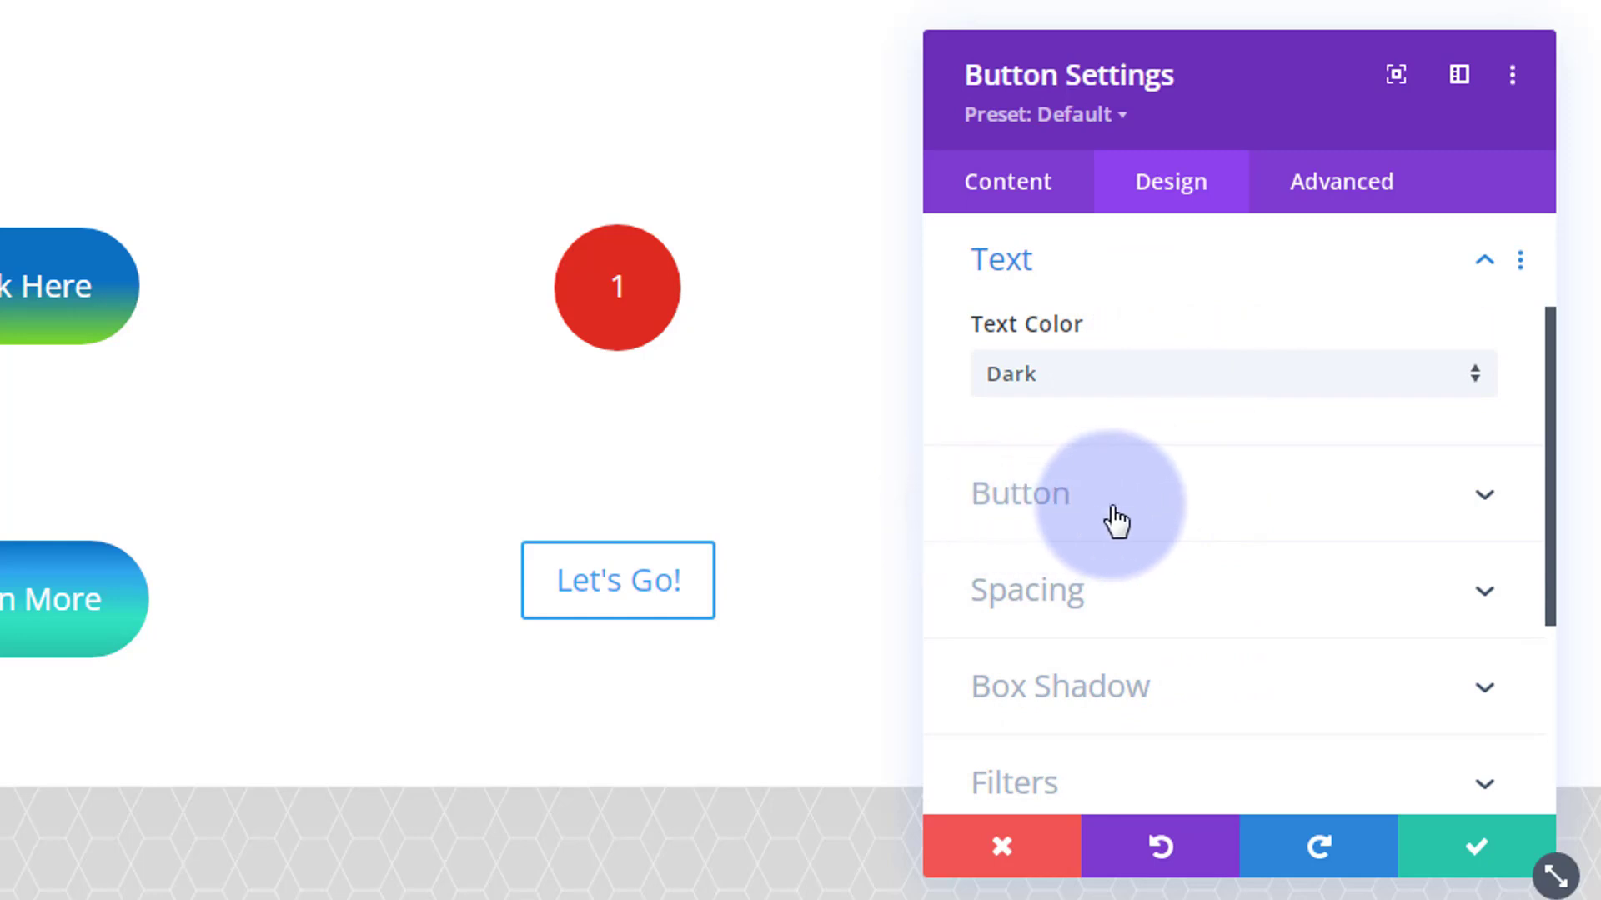
{"action": "left_click", "coordinate": [1148, 519]}
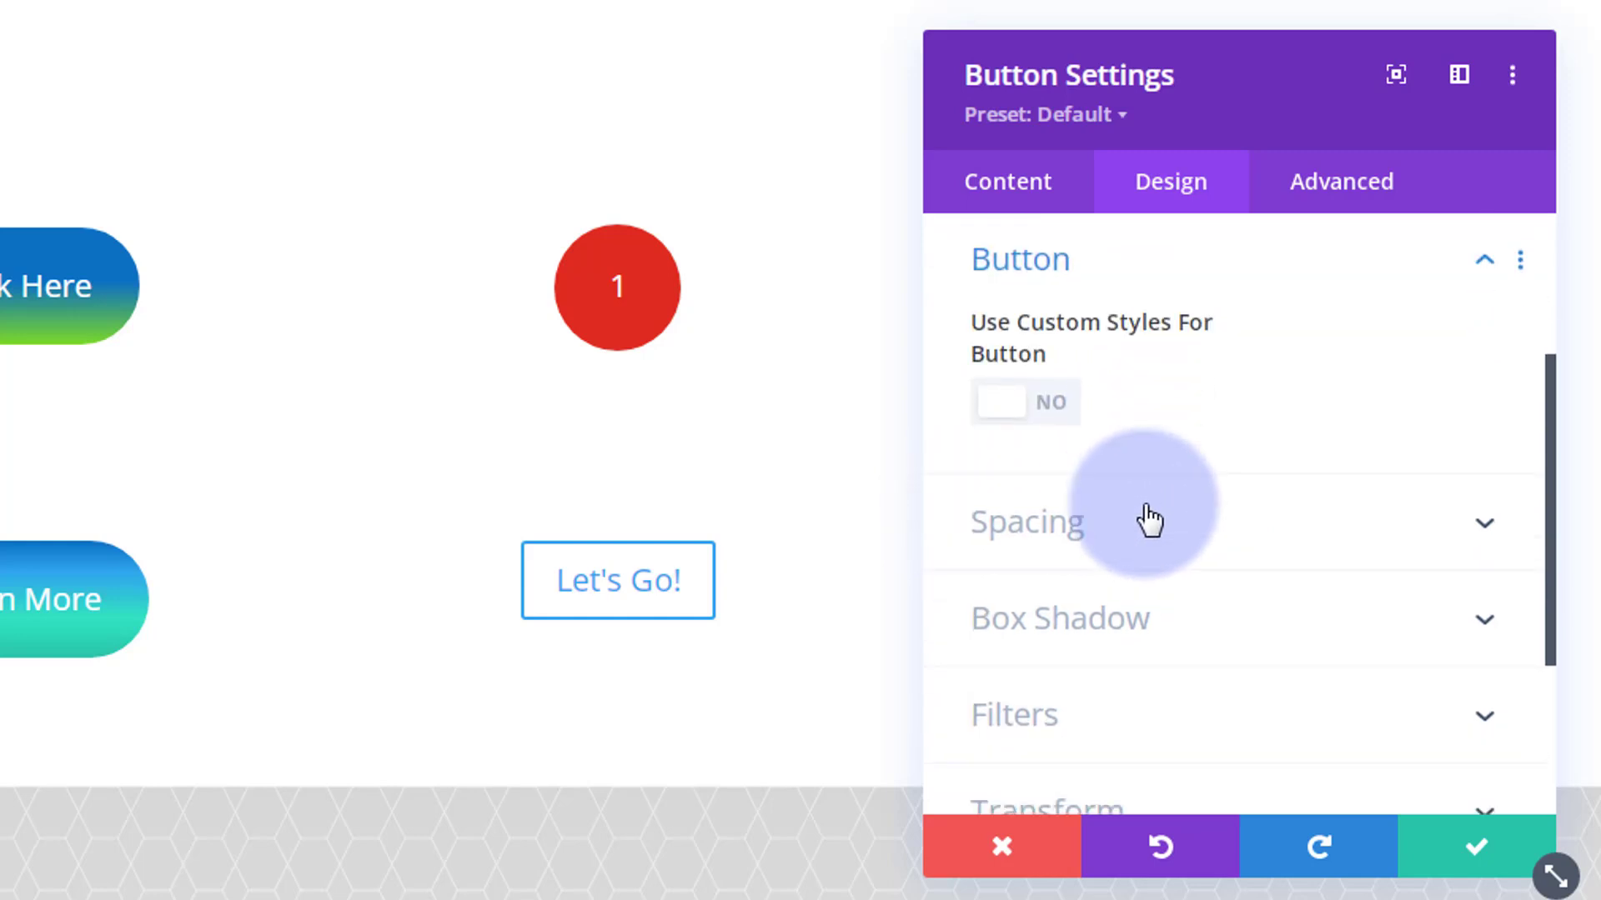
{"action": "left_click", "coordinate": [1024, 413]}
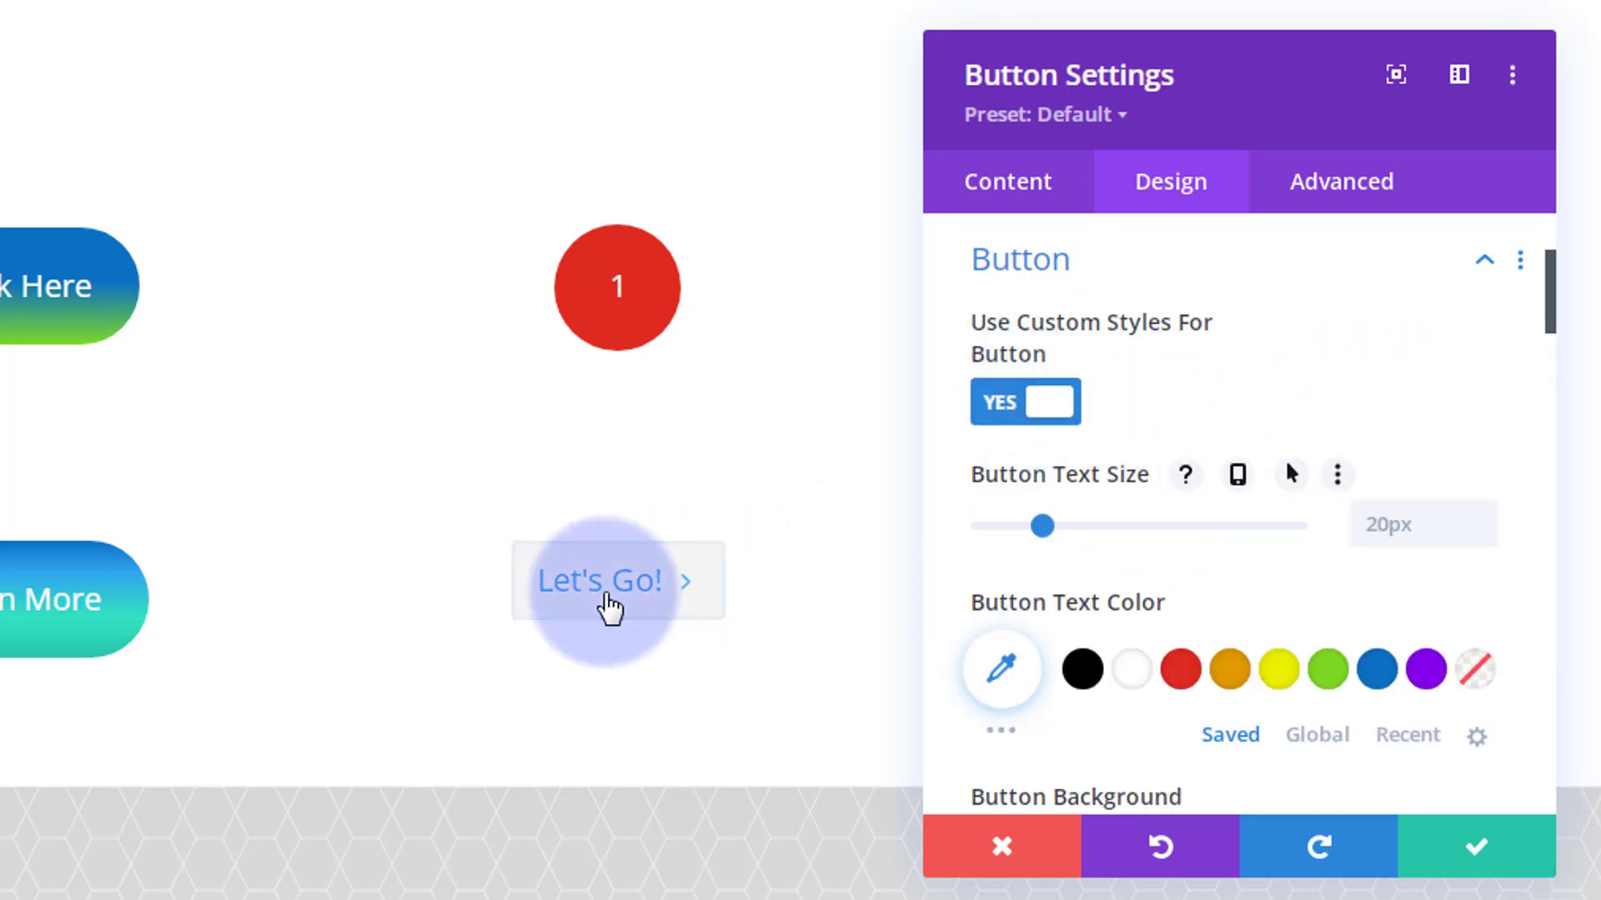
{"action": "scroll", "coordinate": [1139, 575], "scroll_direction": "down", "scroll_amount": 4}
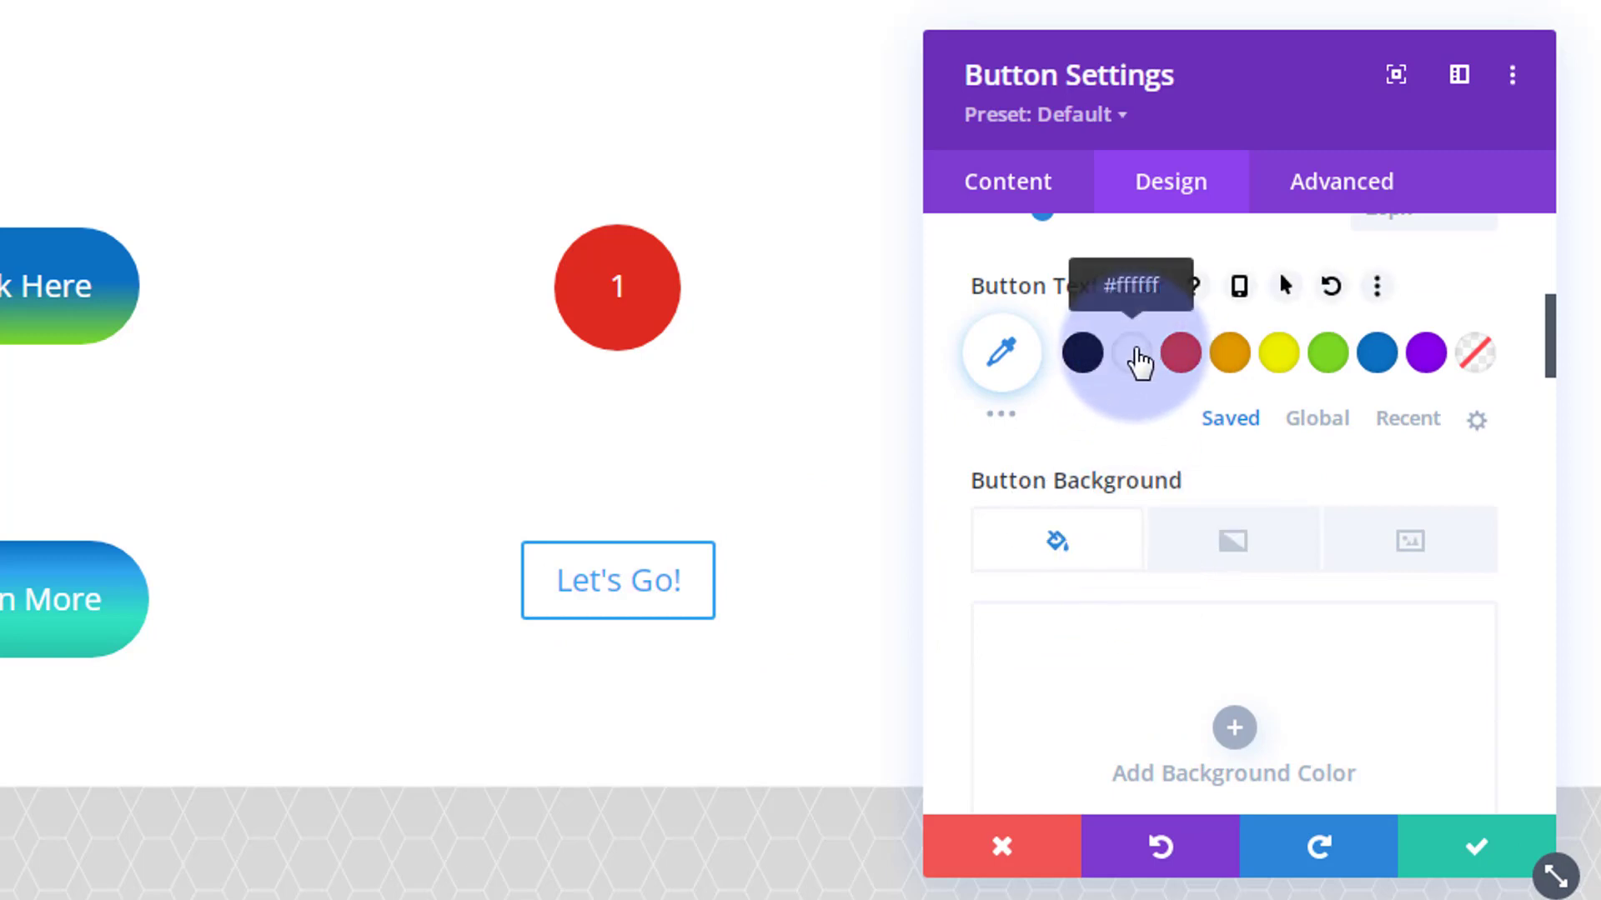
{"action": "left_click", "coordinate": [1132, 356]}
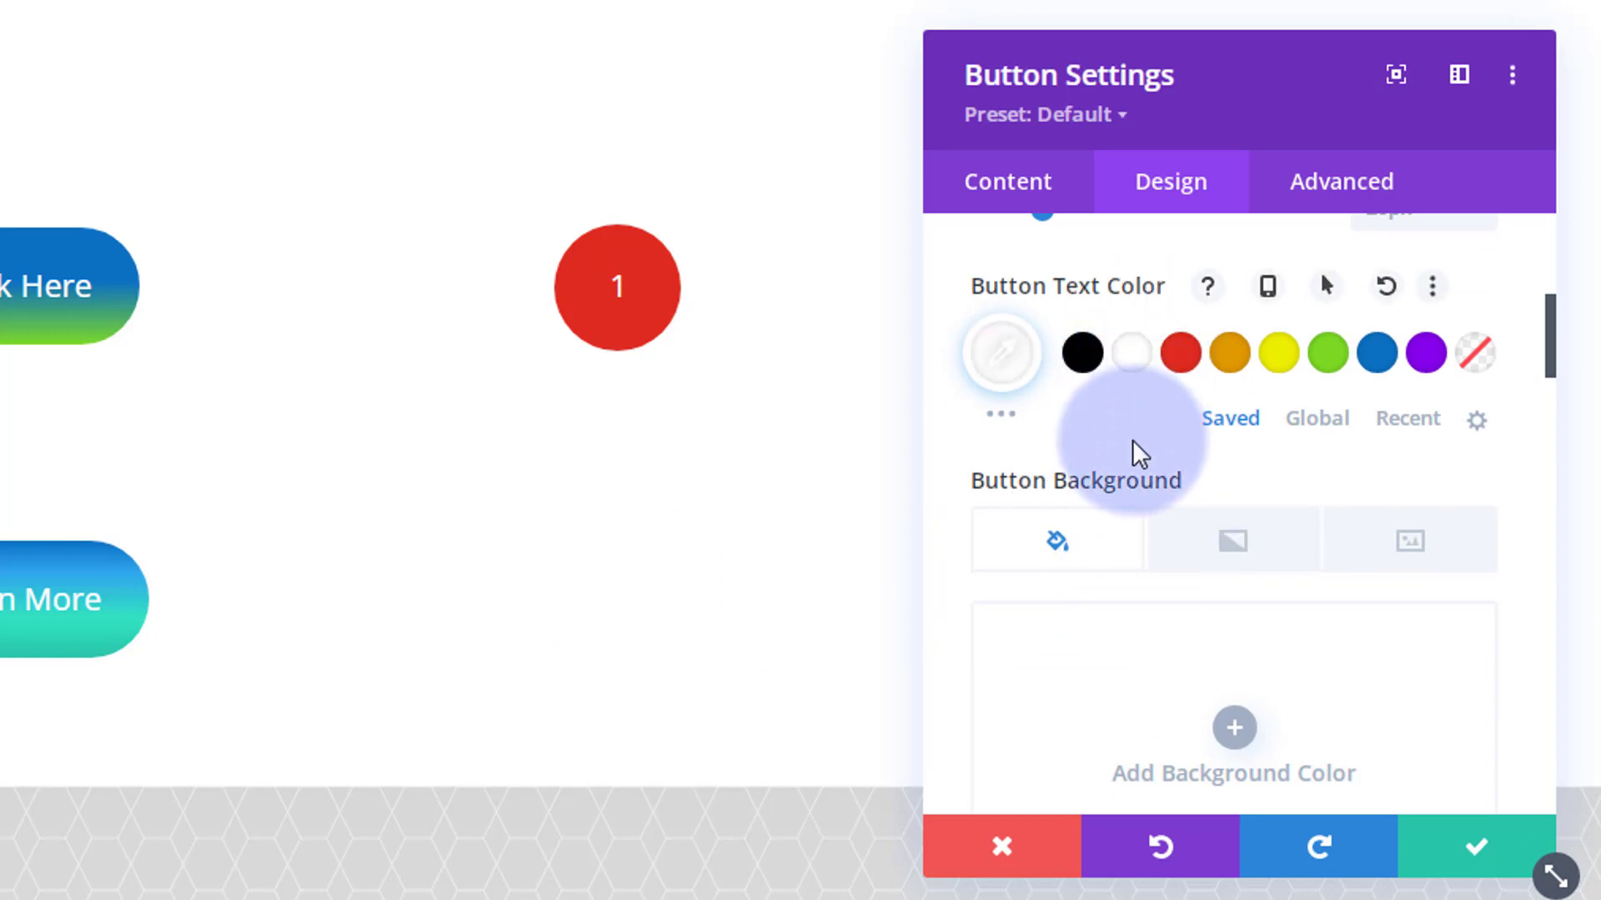
- Set the button's background to green #7cda24, enable the background's hover options and return to the desktop state
{"action": "scroll", "coordinate": [1132, 440], "scroll_direction": "down", "scroll_amount": 4}
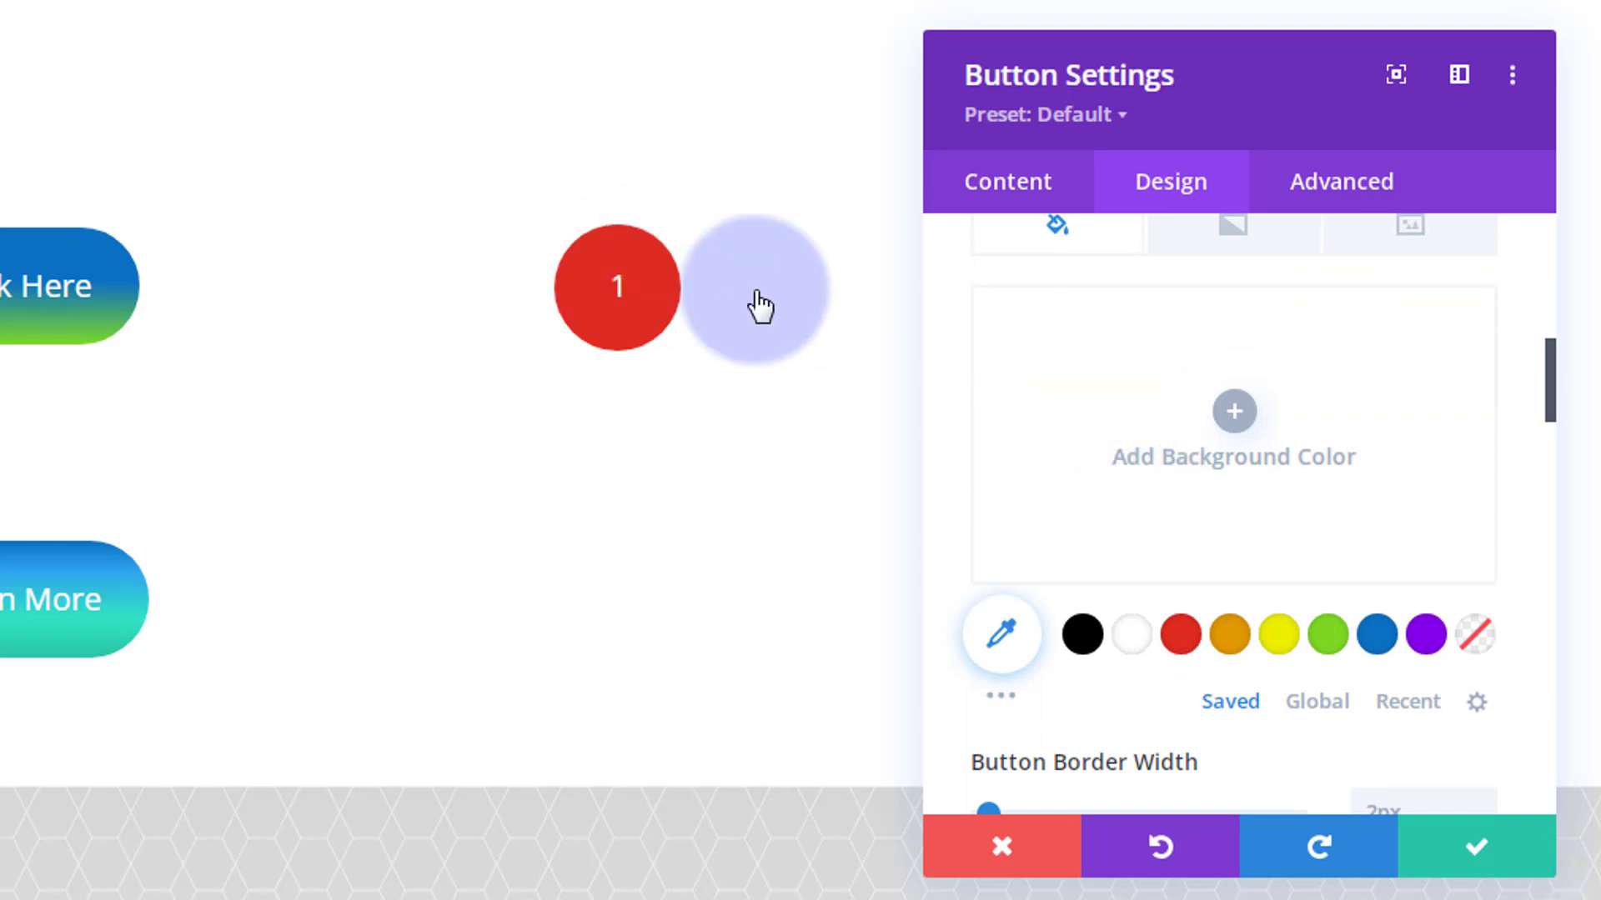
{"action": "left_click", "coordinate": [1328, 637]}
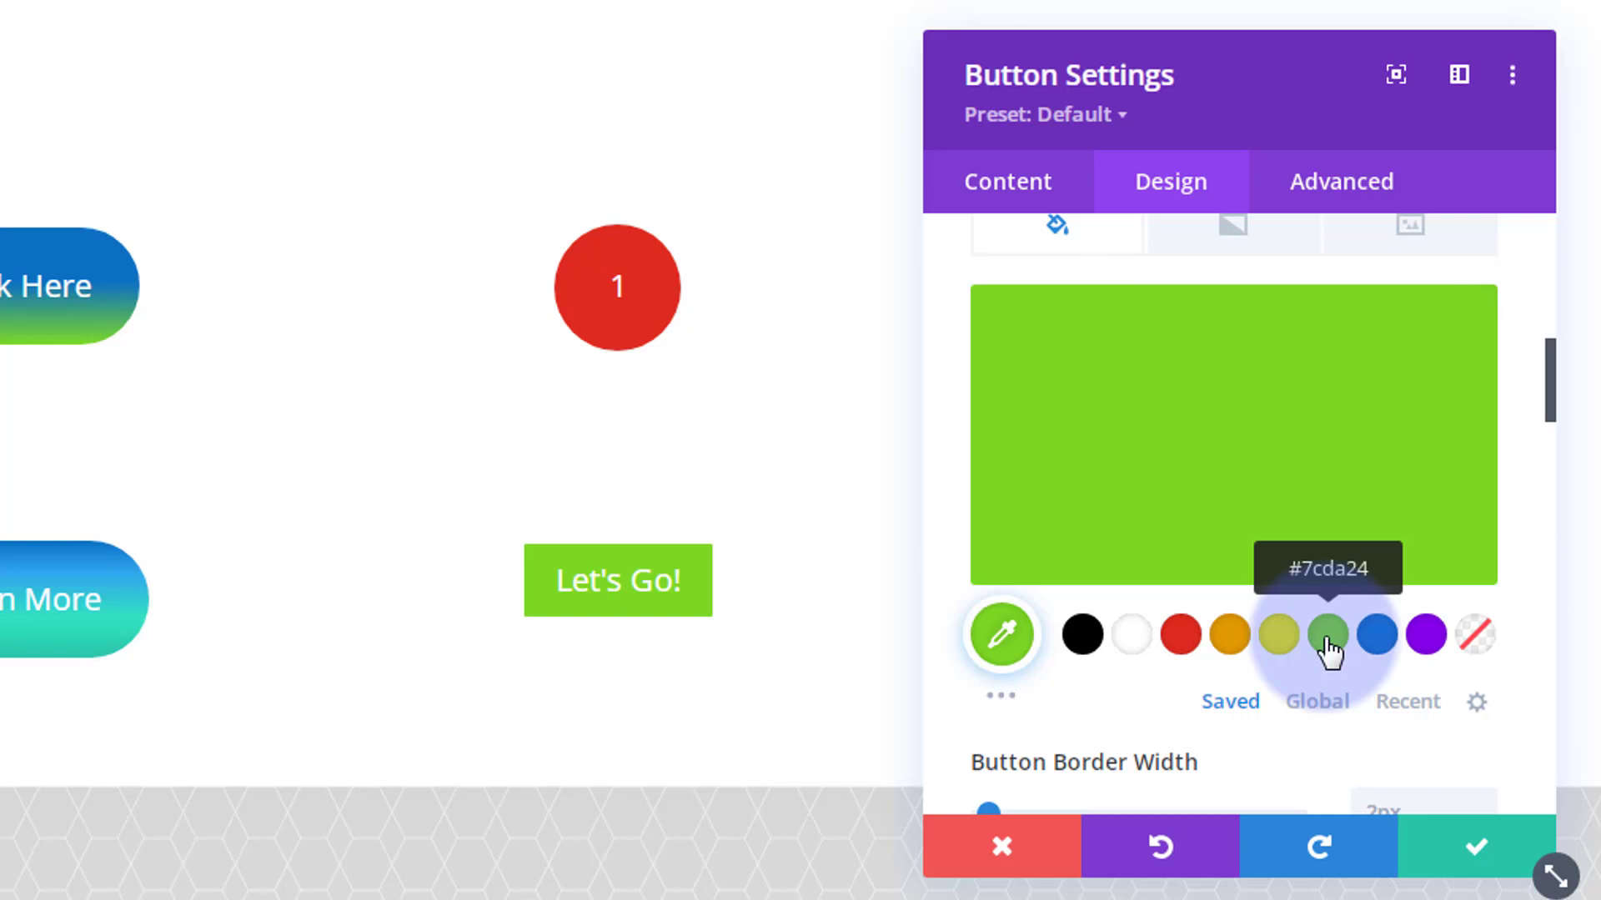
{"action": "scroll", "coordinate": [1239, 529], "scroll_direction": "up", "scroll_amount": 2}
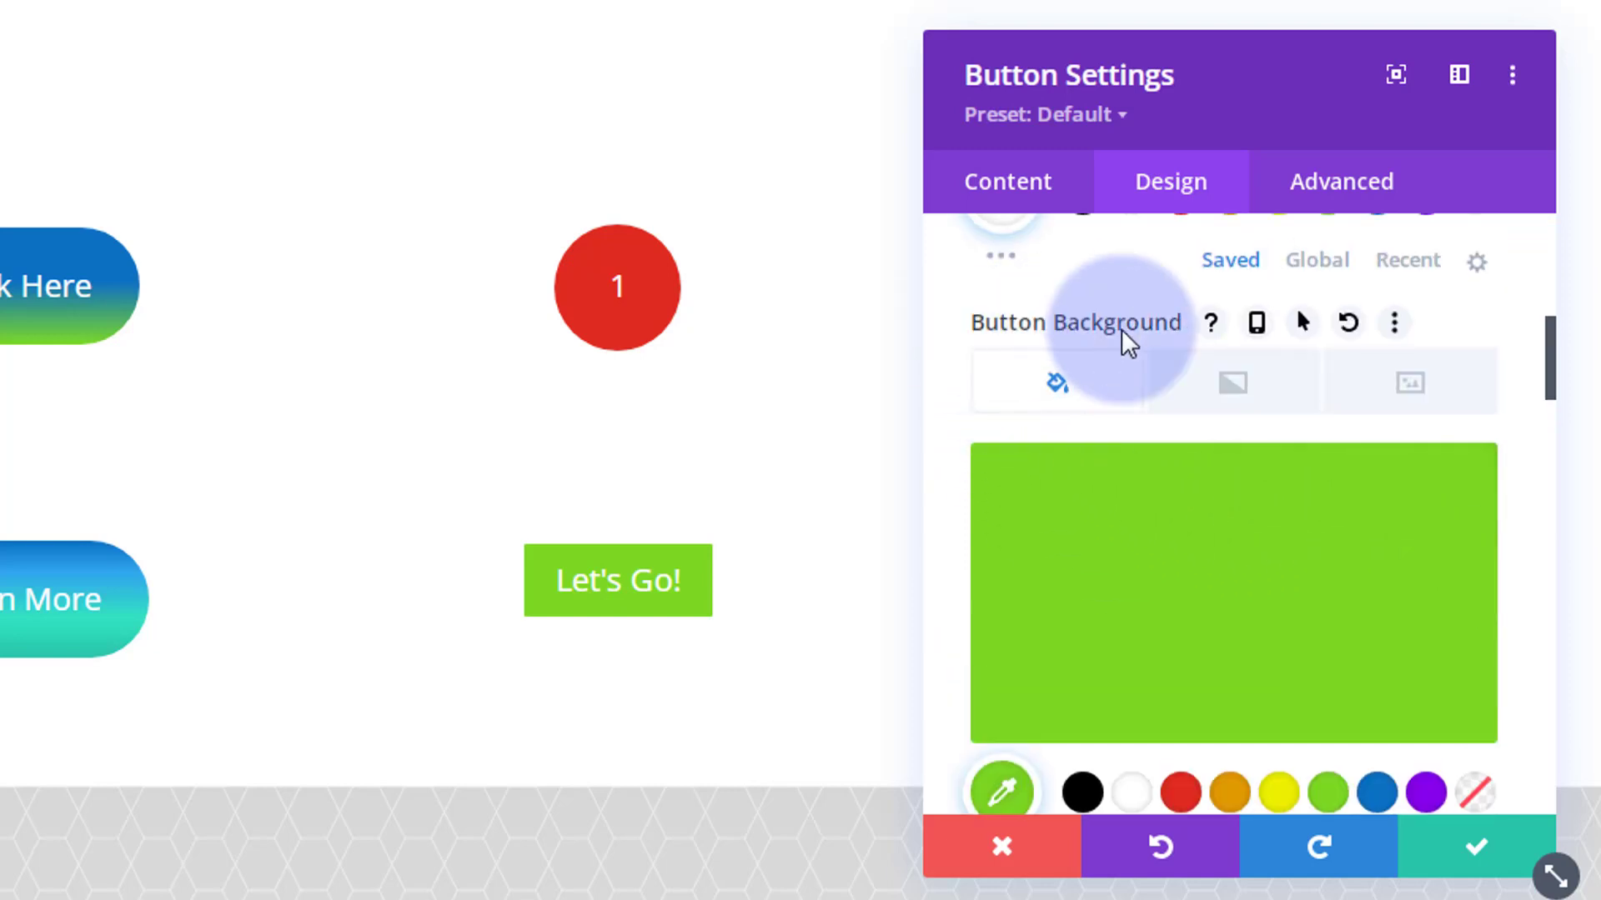
{"action": "left_click", "coordinate": [1303, 325]}
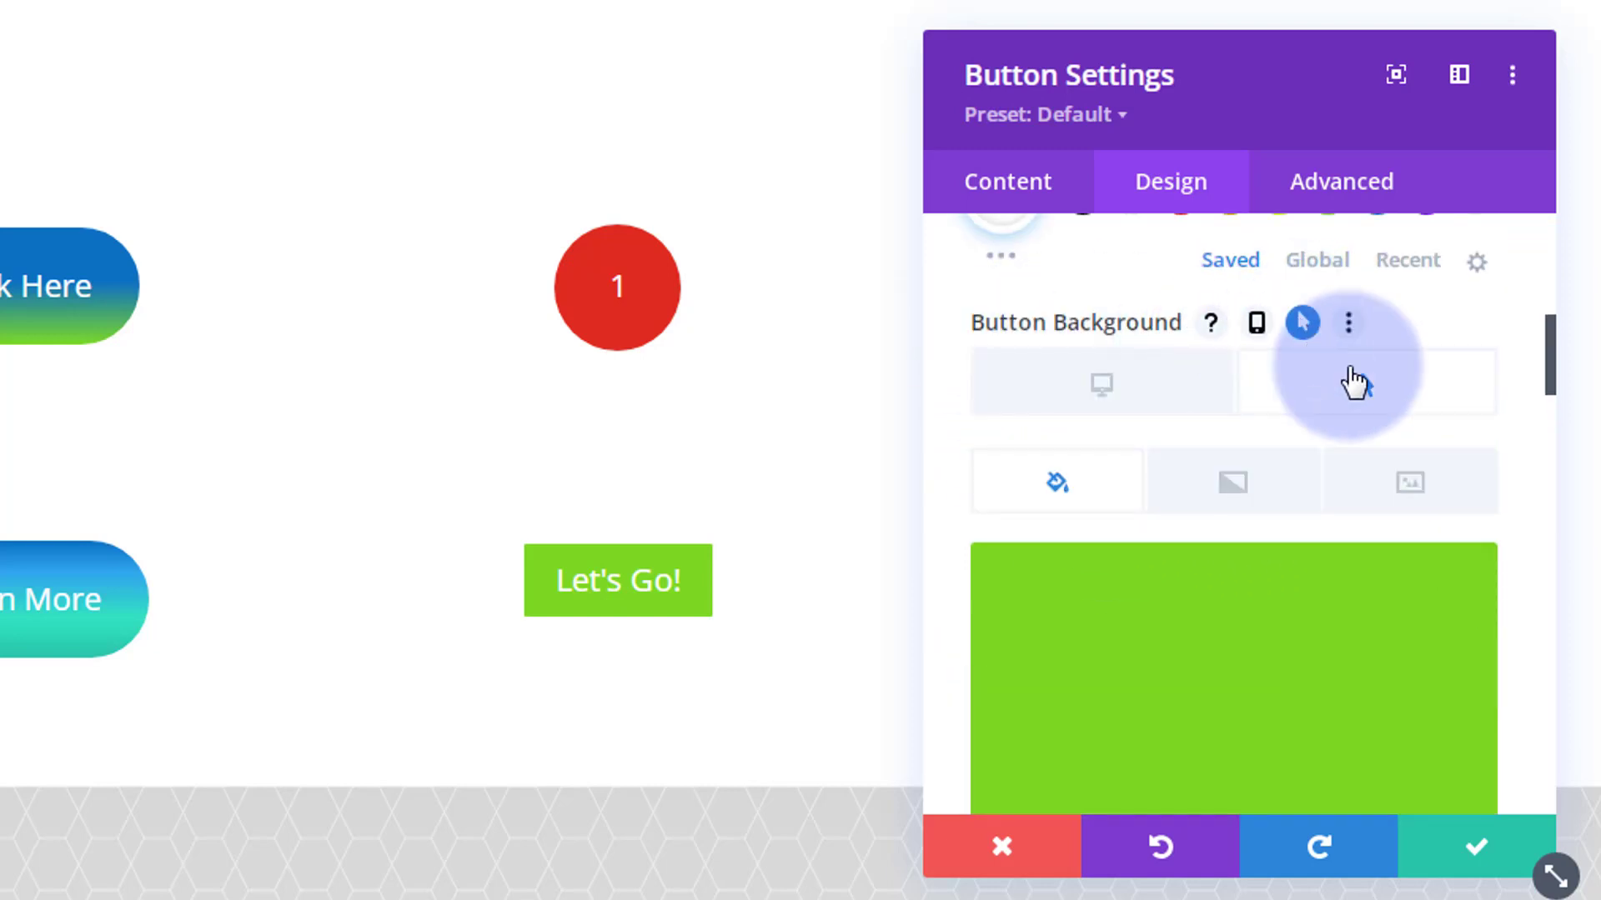
{"action": "left_click", "coordinate": [1074, 399]}
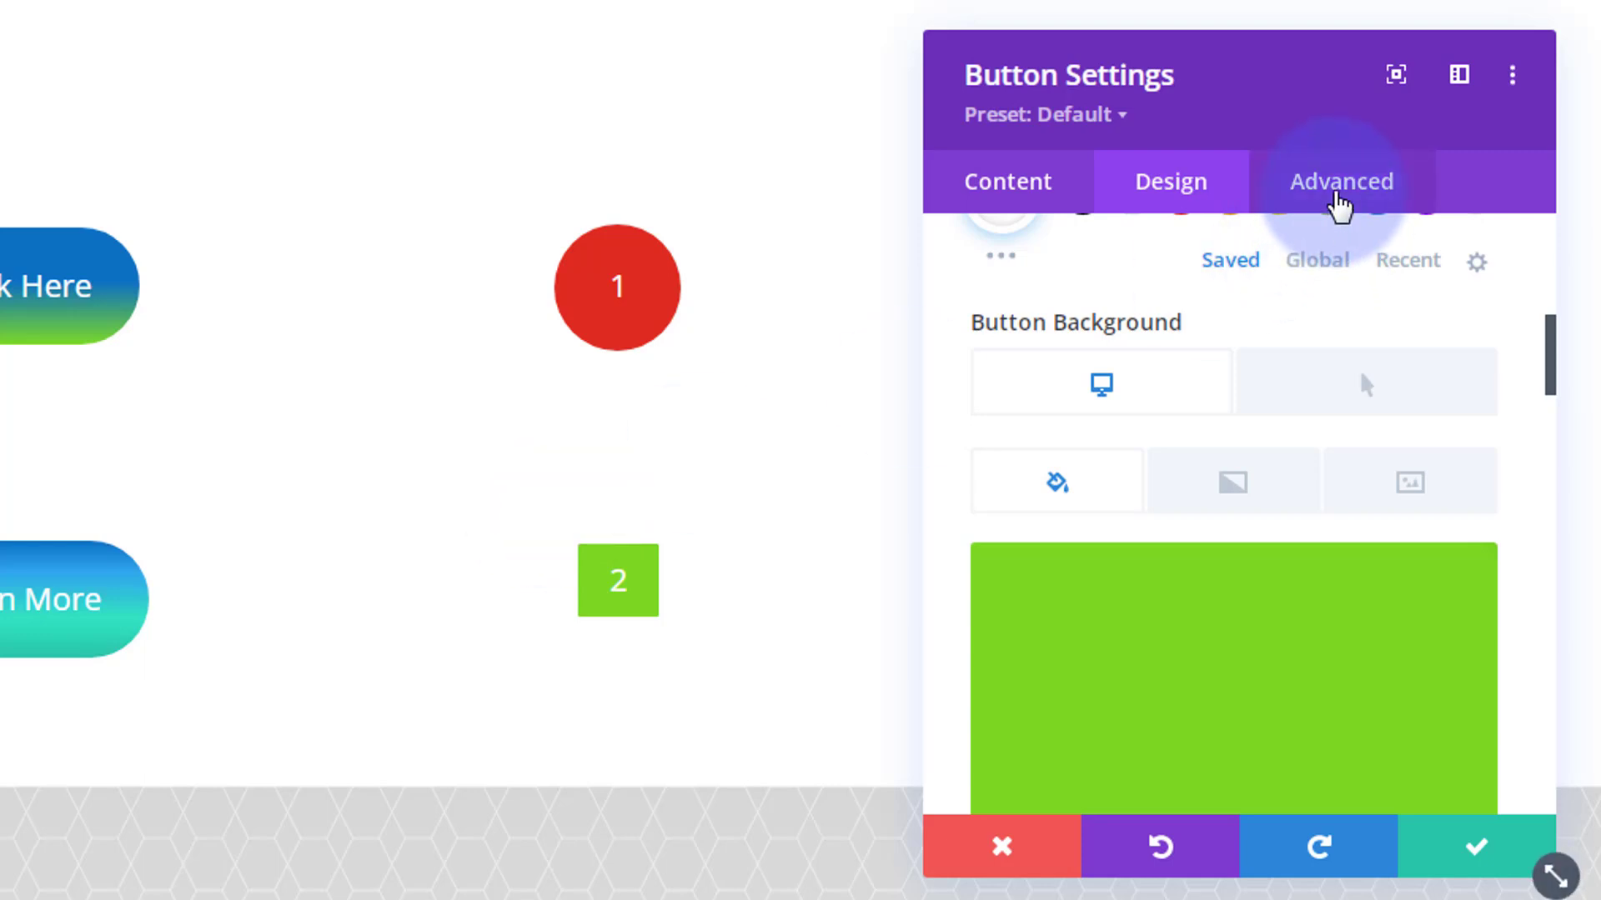
- Add custom CSS to the button's main element: width:80px;height:80px;
{"action": "left_click", "coordinate": [1338, 190]}
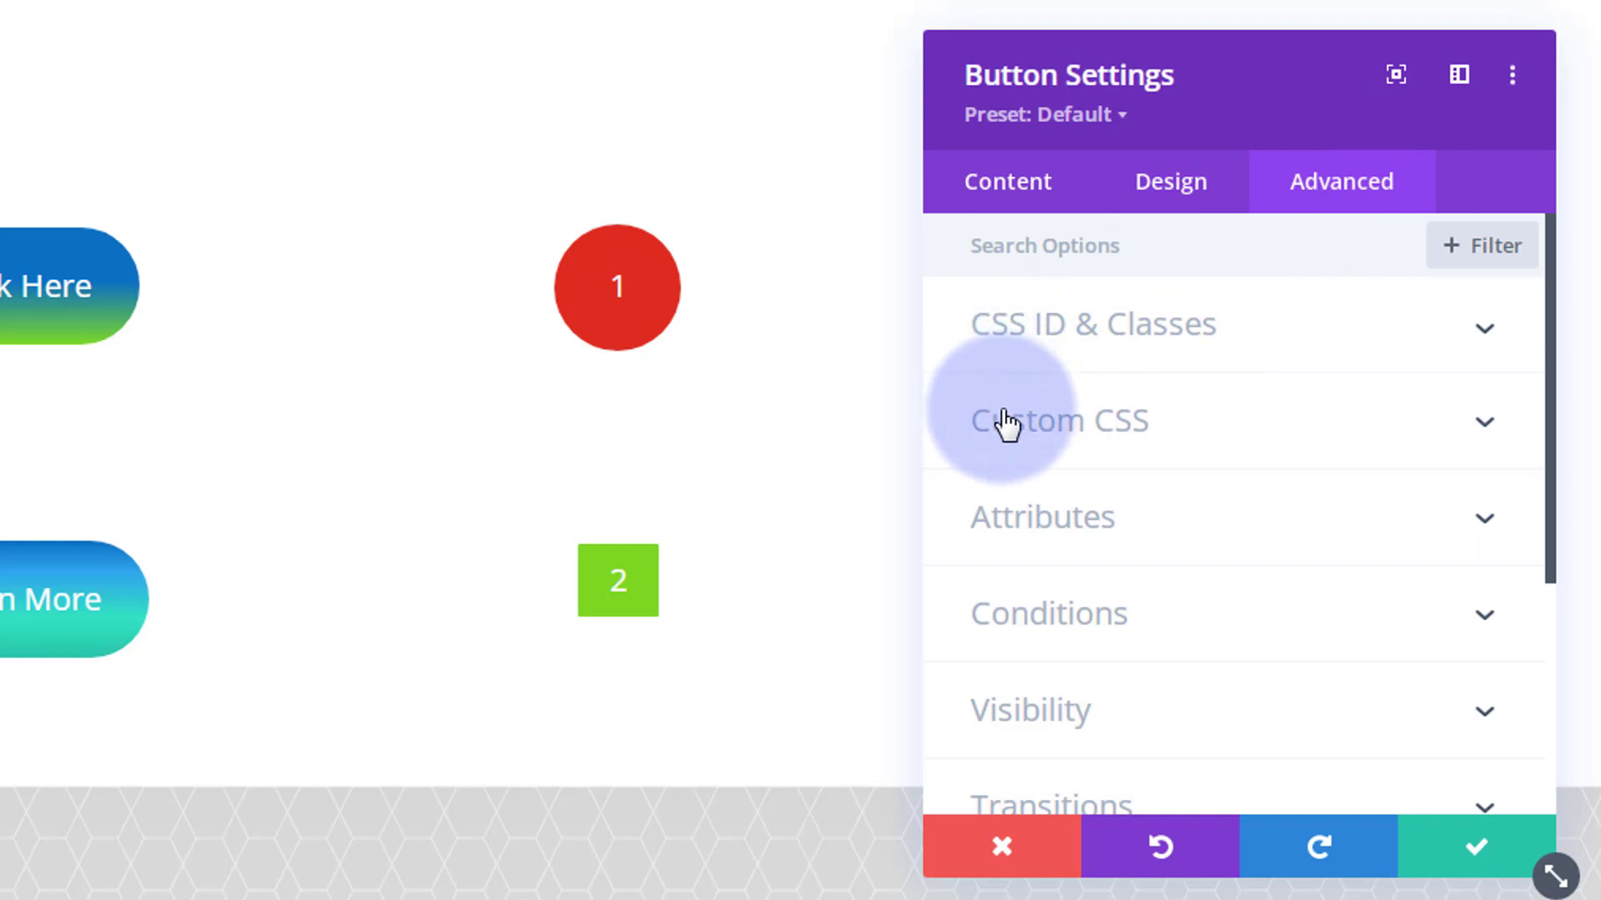
{"action": "left_click", "coordinate": [1134, 427]}
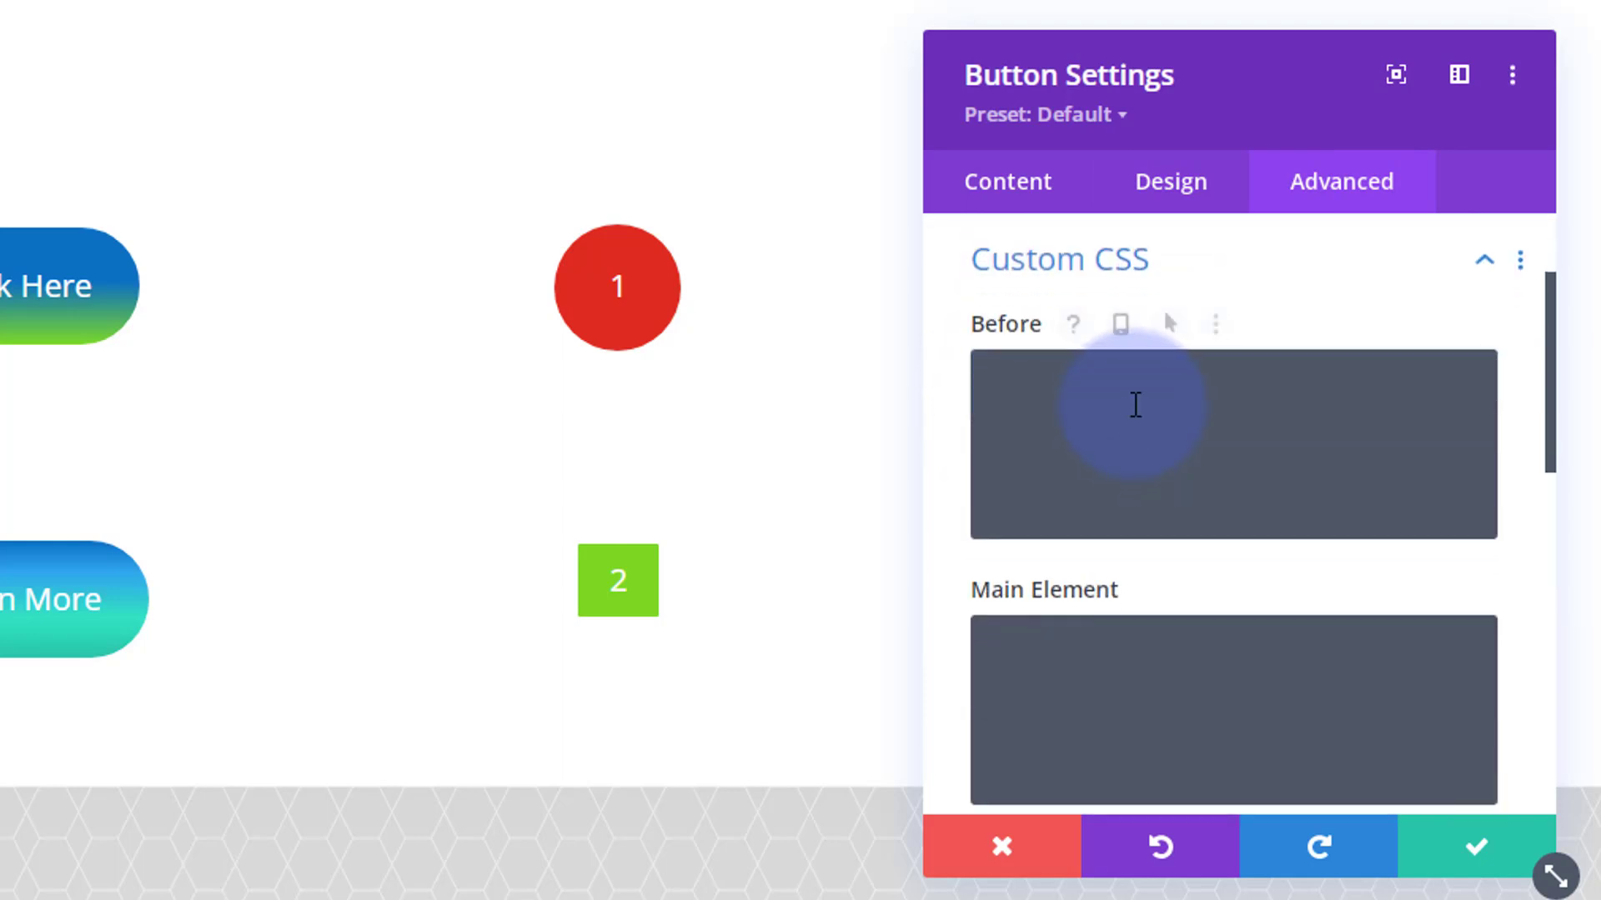
{"action": "scroll", "coordinate": [1165, 422], "scroll_direction": "down", "scroll_amount": 2}
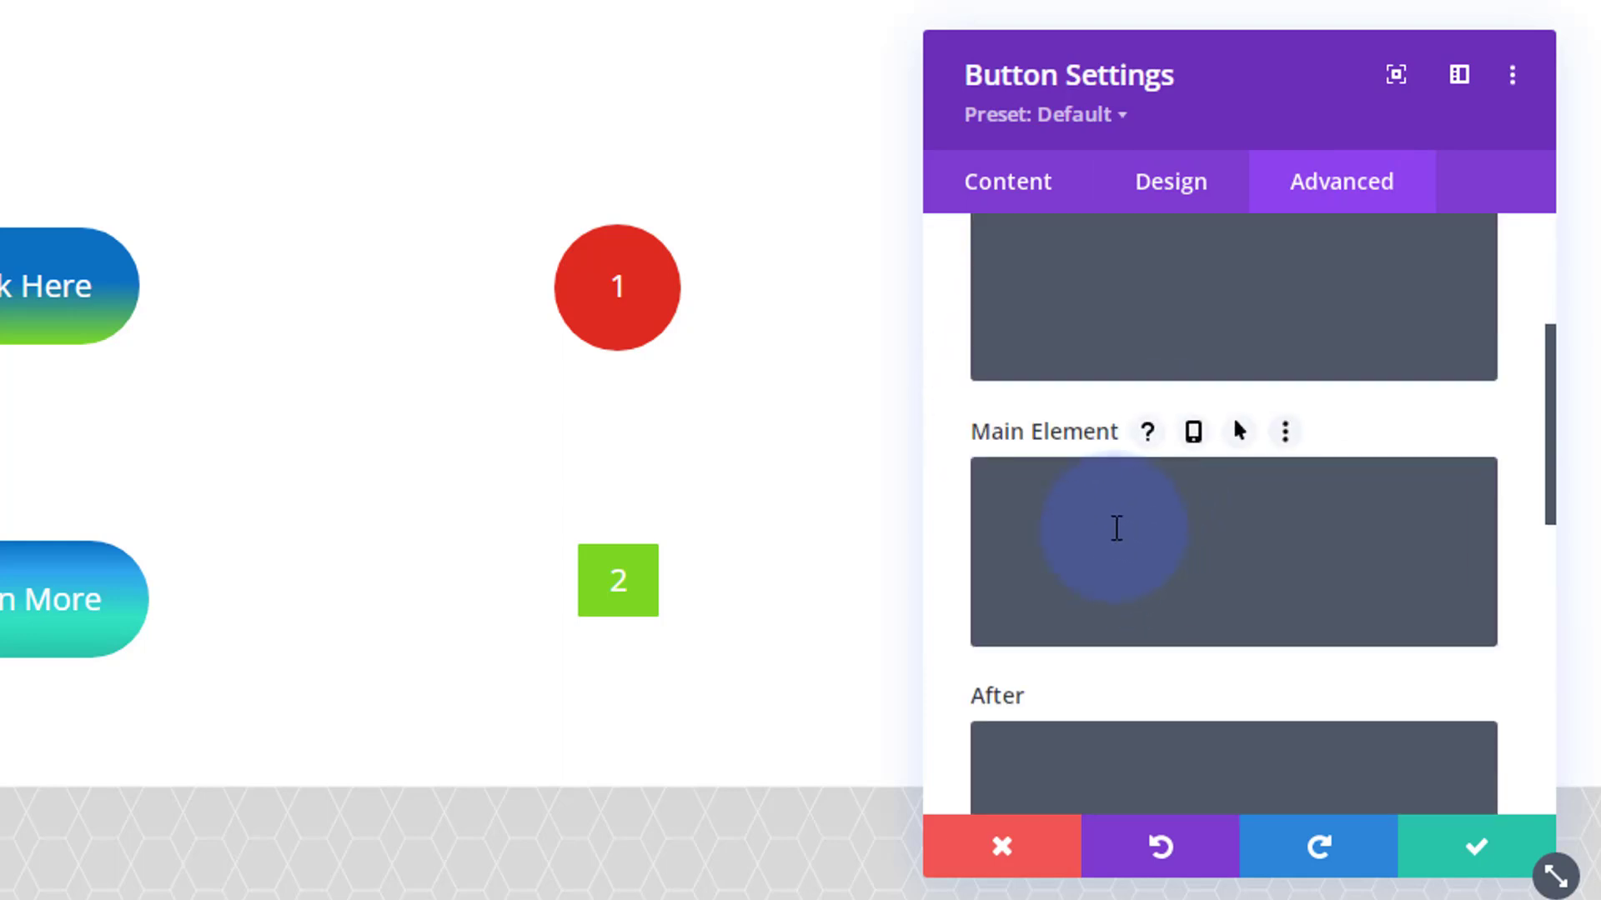
{"action": "left_click", "coordinate": [1102, 501]}
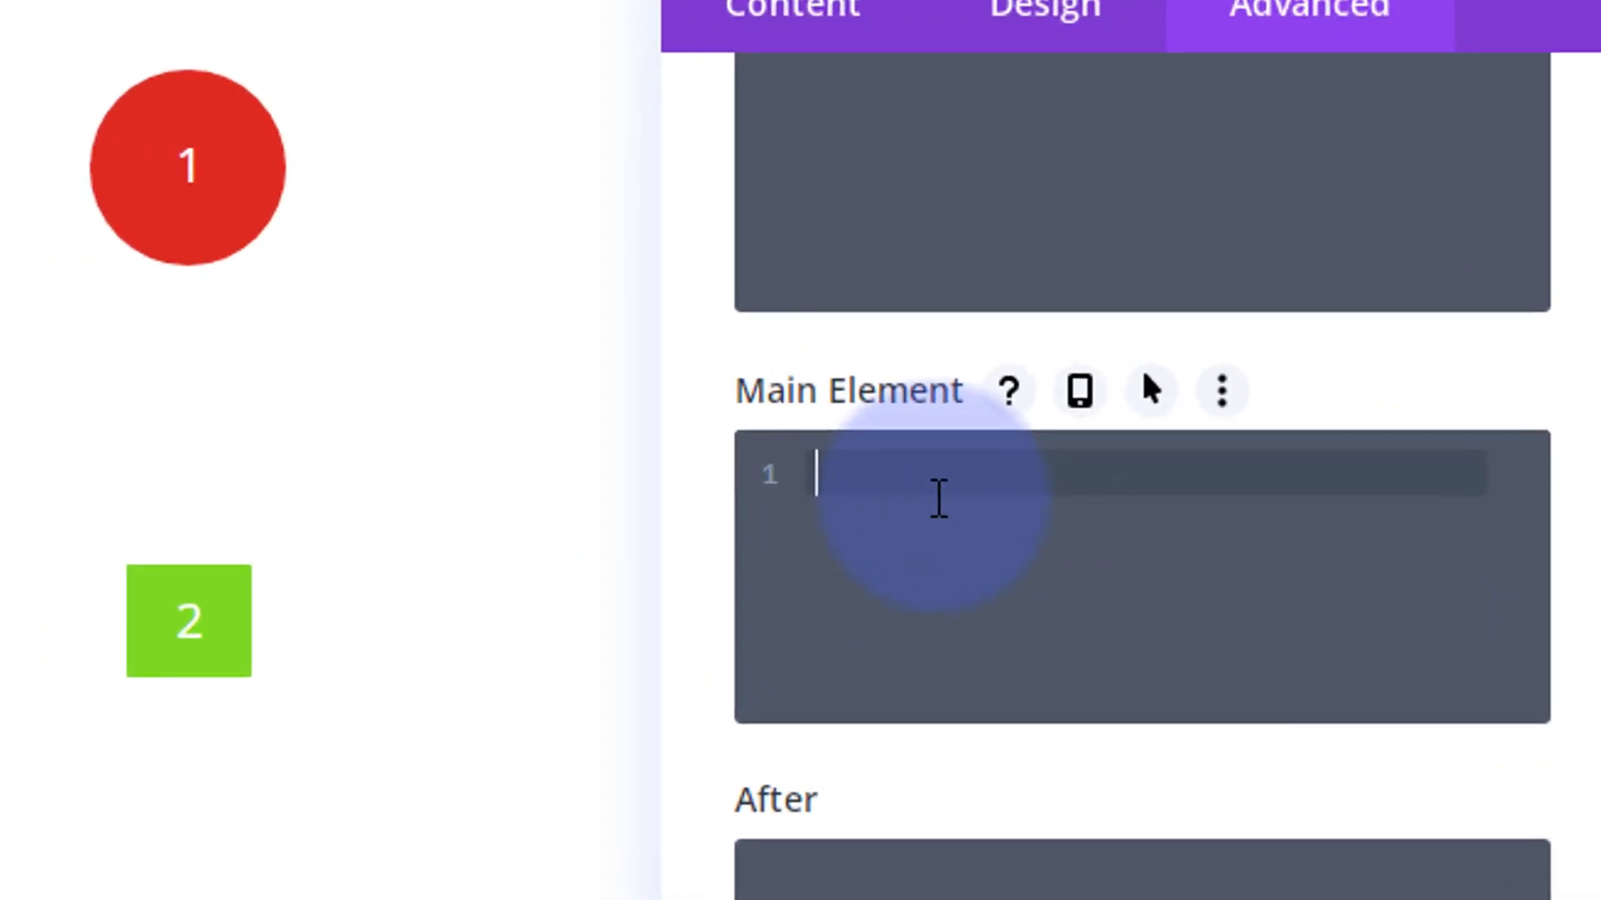
{"action": "type", "text": "wid"}
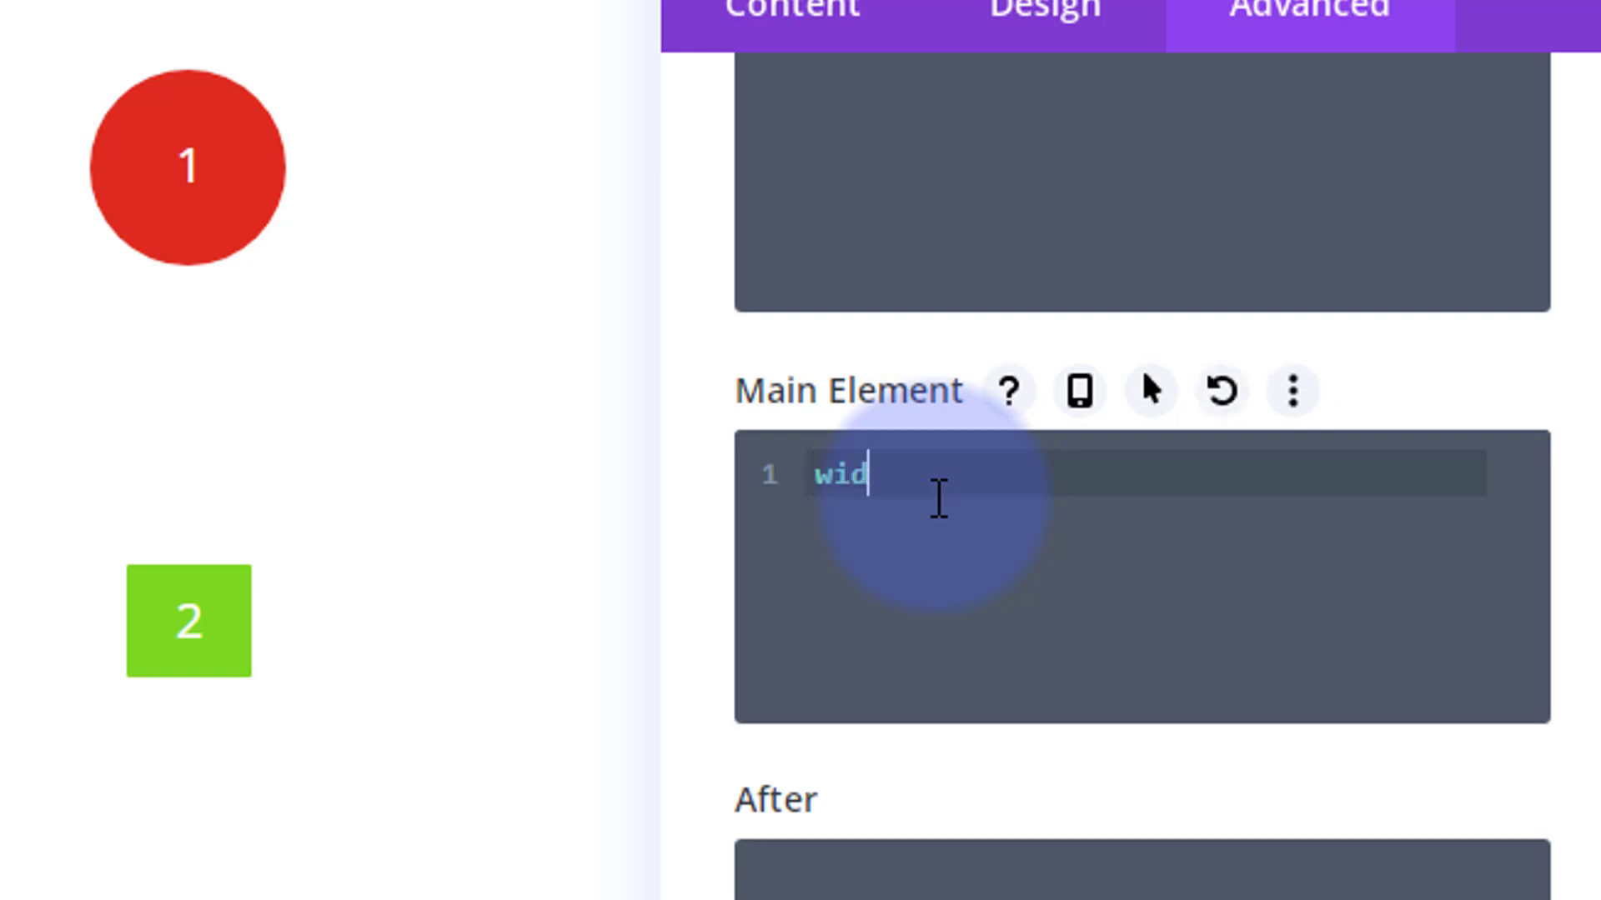
{"action": "type", "text": "th:80px"}
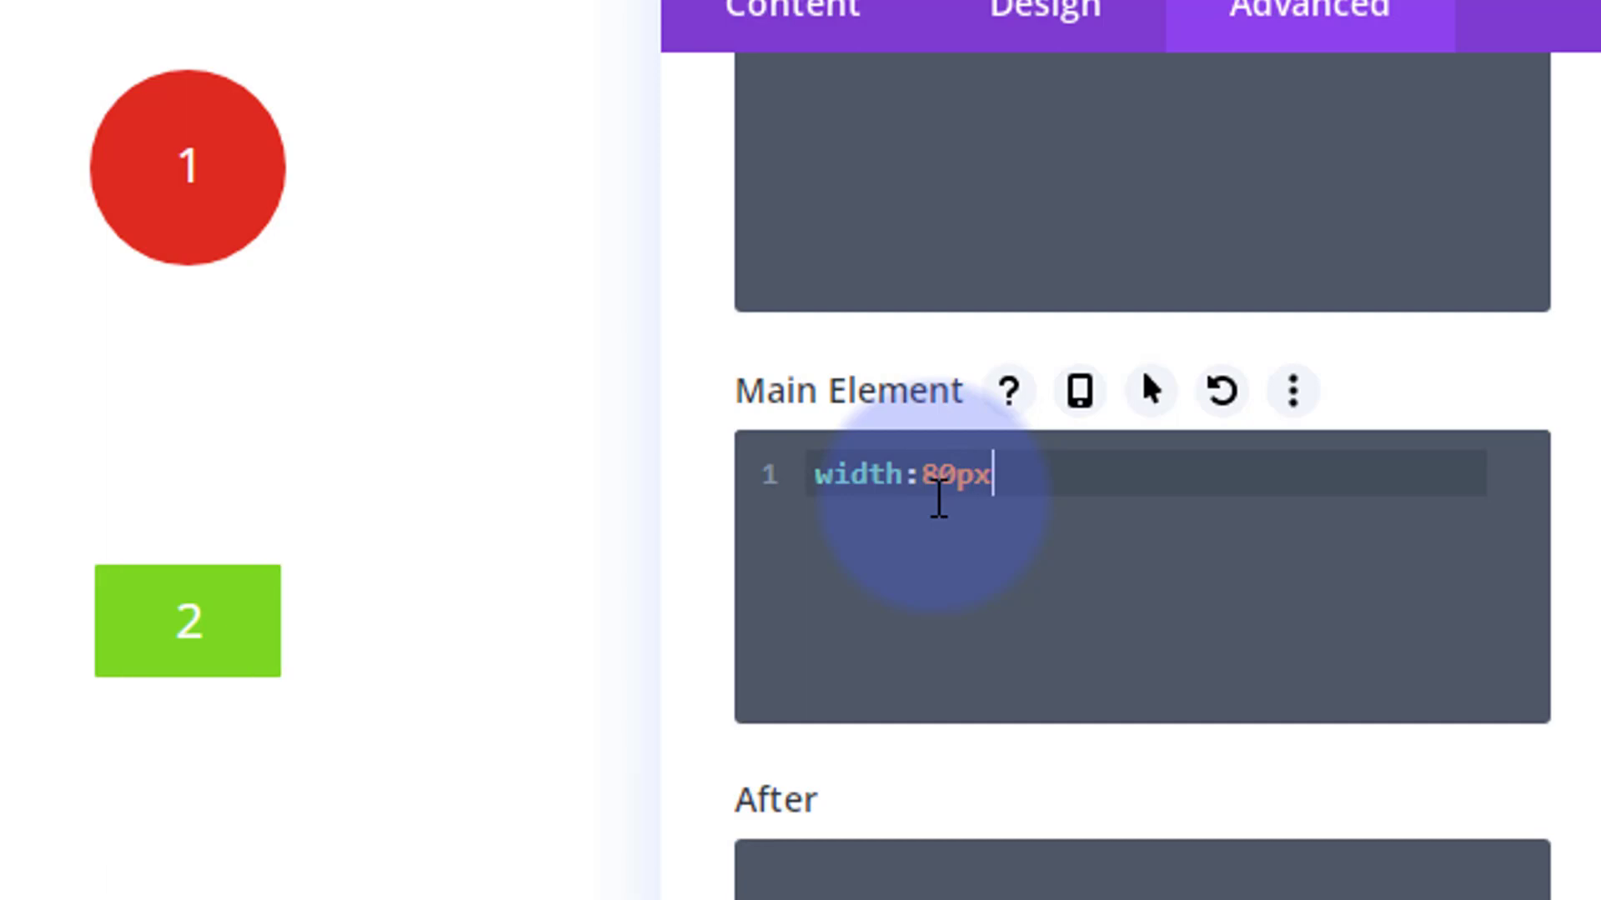
{"action": "type", "text": ";"}
{"action": "type", "text": "height"}
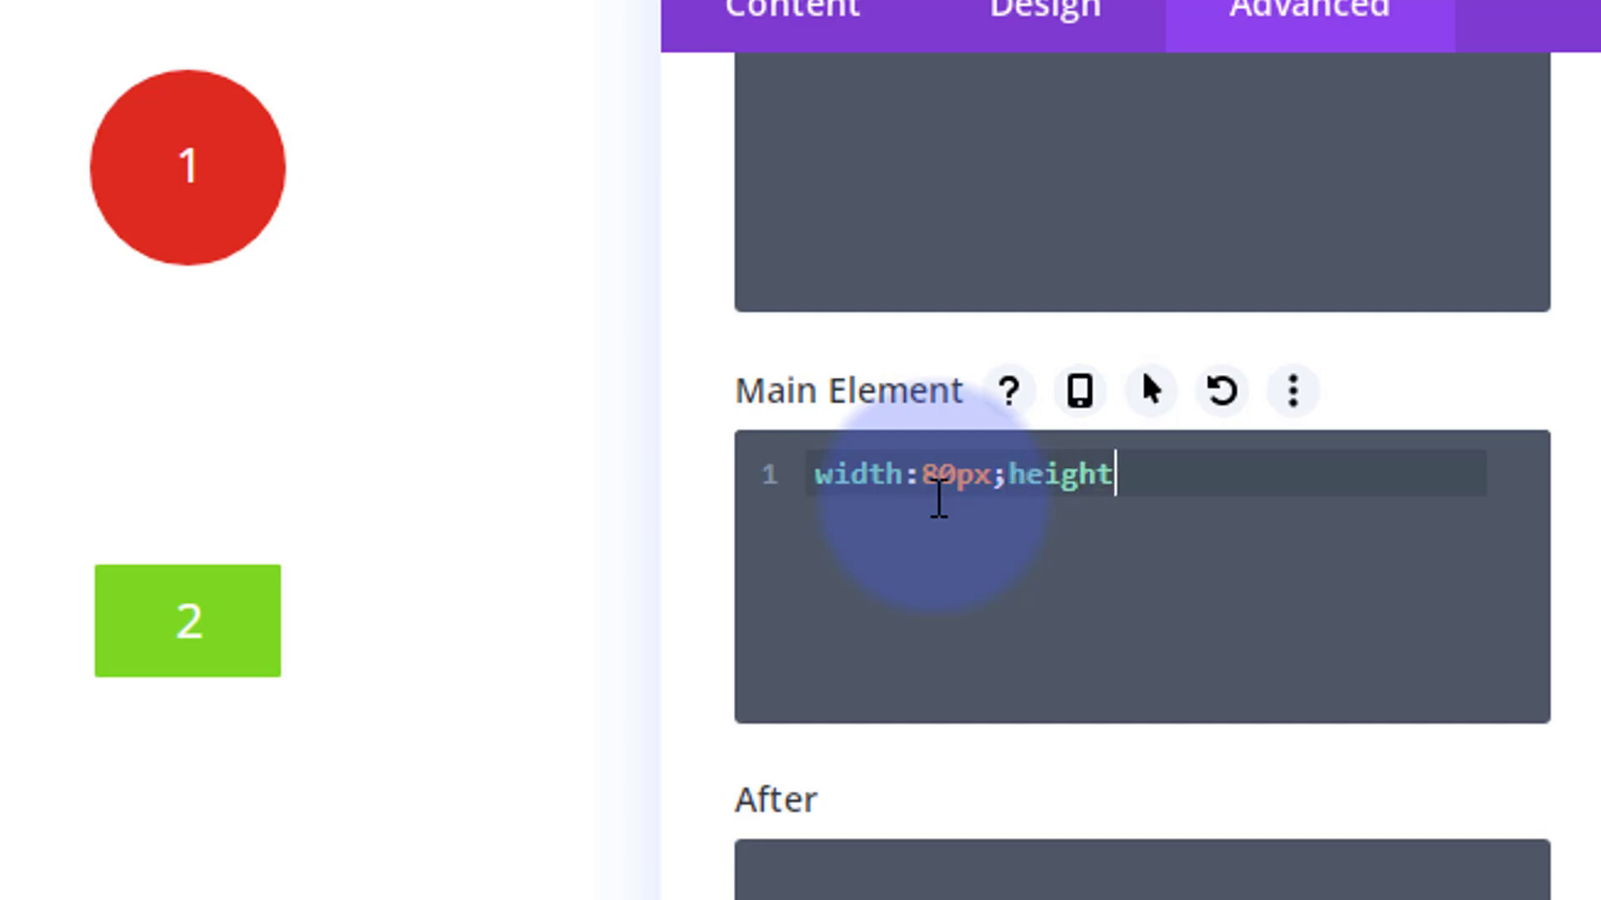
{"action": "type", "text": ":80px;"}
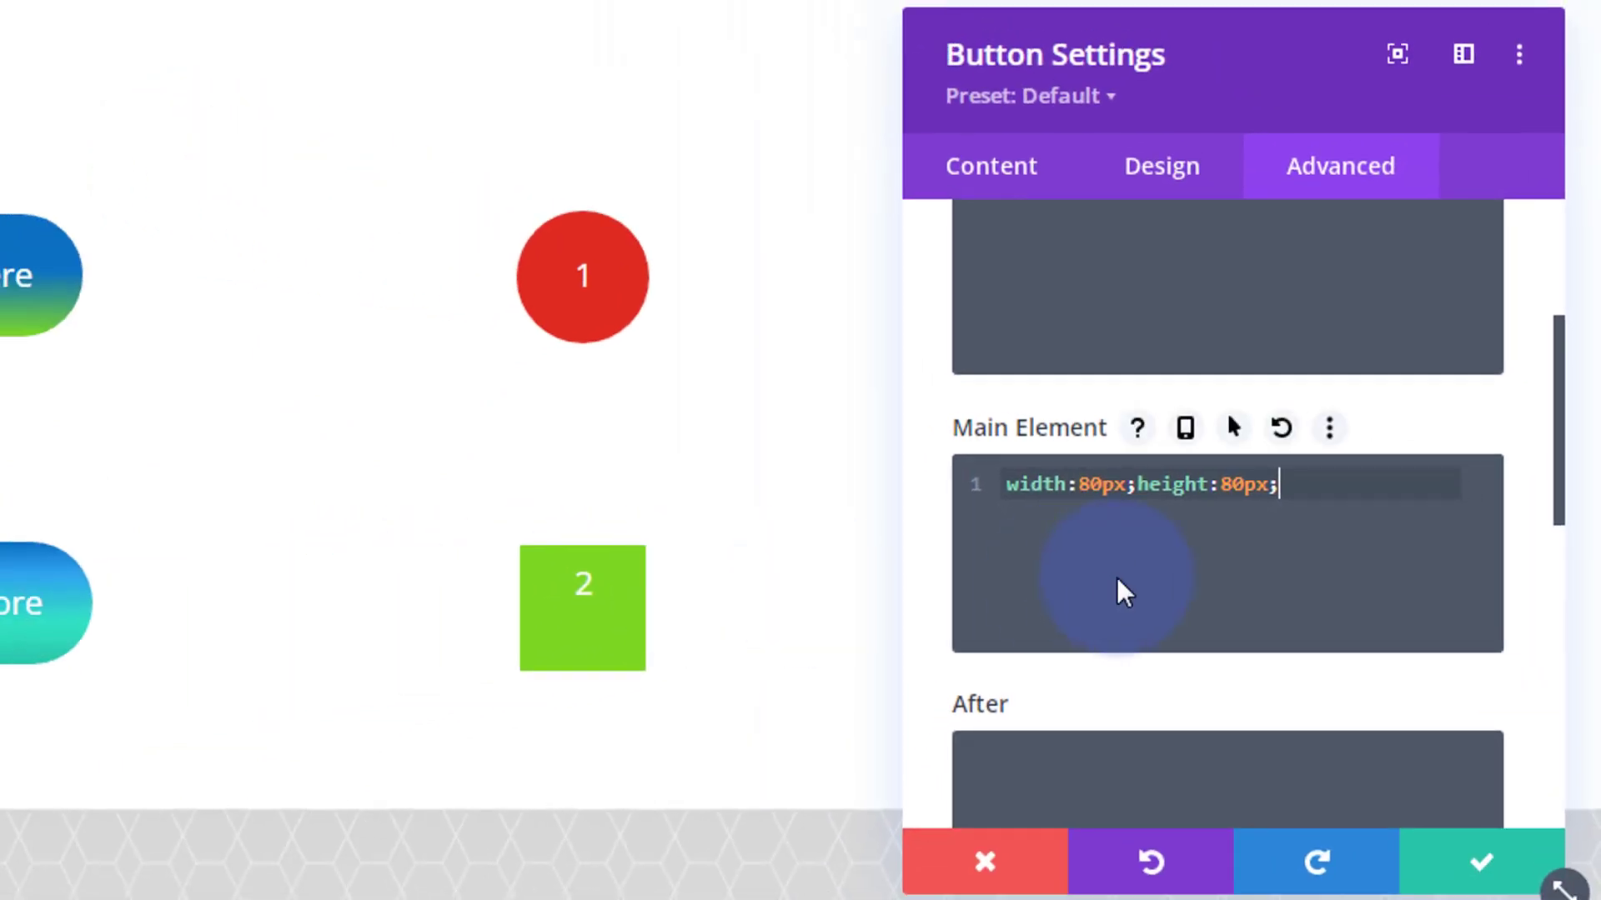
- Set the button's top padding to 20px to center the "2" vertically in the green square
{"action": "left_click", "coordinate": [1170, 177]}
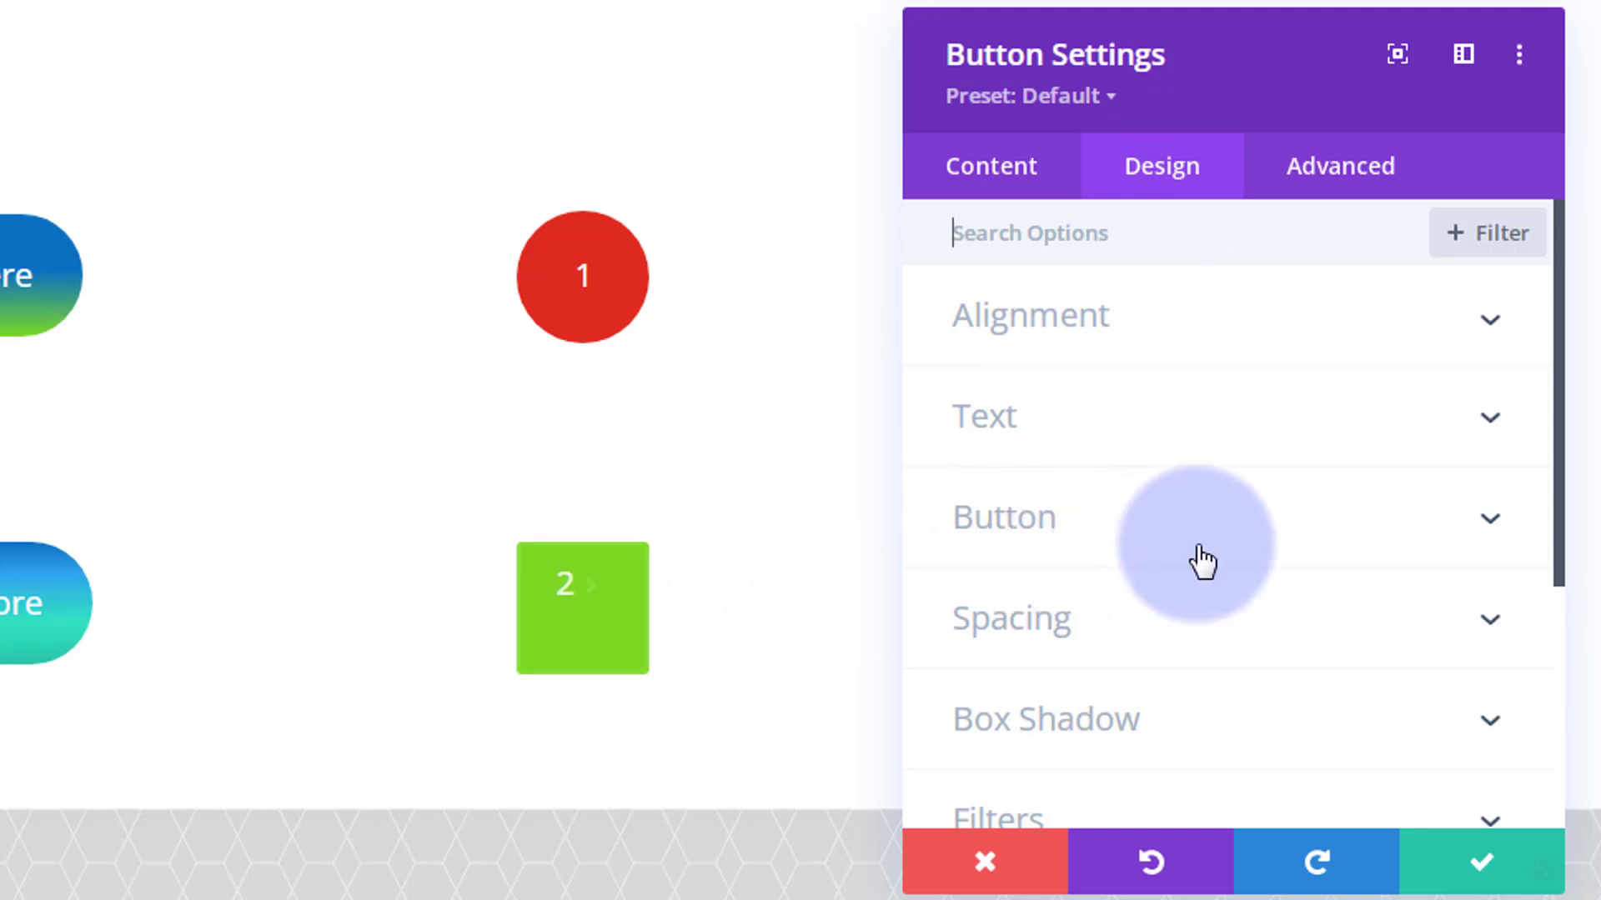
{"action": "left_click", "coordinate": [1187, 621]}
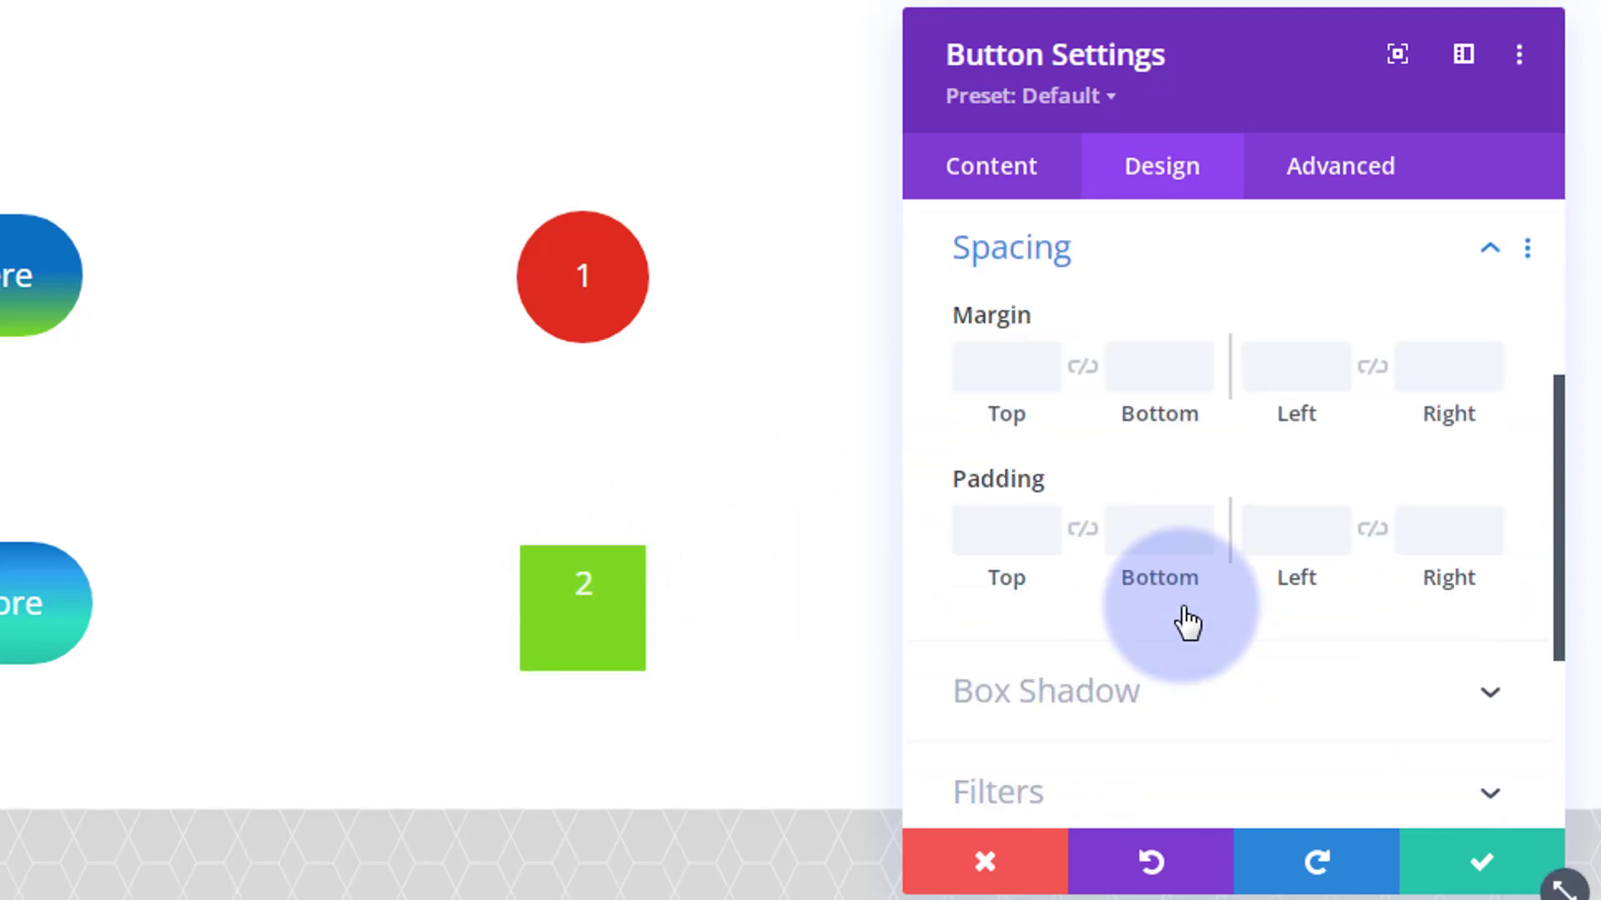
{"action": "left_click", "coordinate": [1014, 541]}
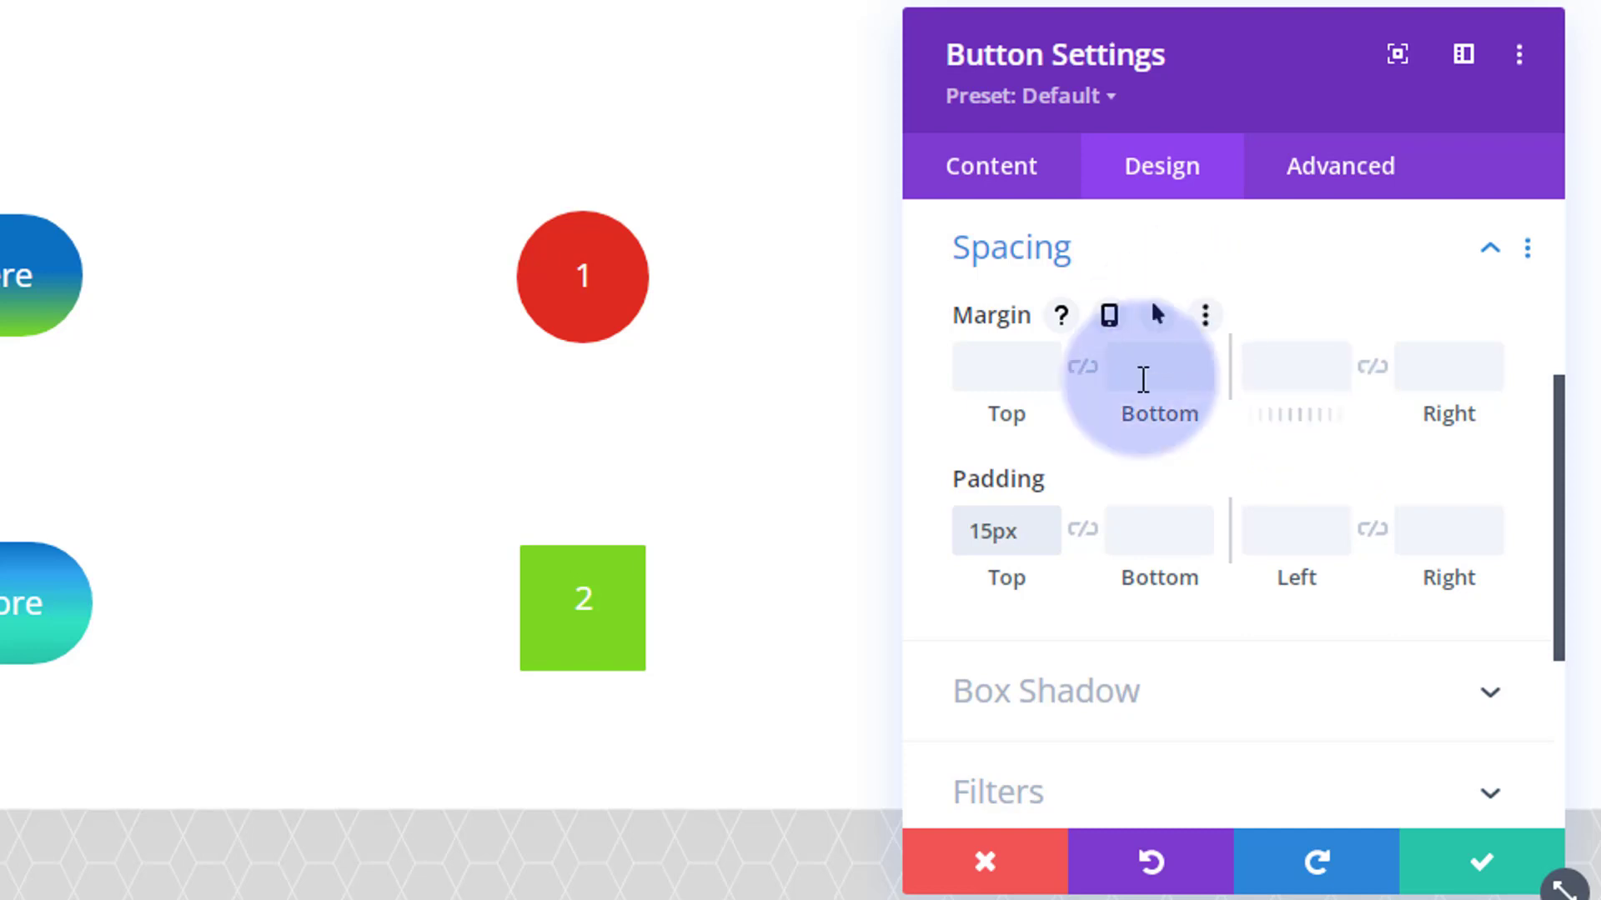
{"action": "left_click", "coordinate": [972, 535]}
{"action": "left_click_drag", "start_coordinate": [980, 534], "coordinate": [993, 532]}
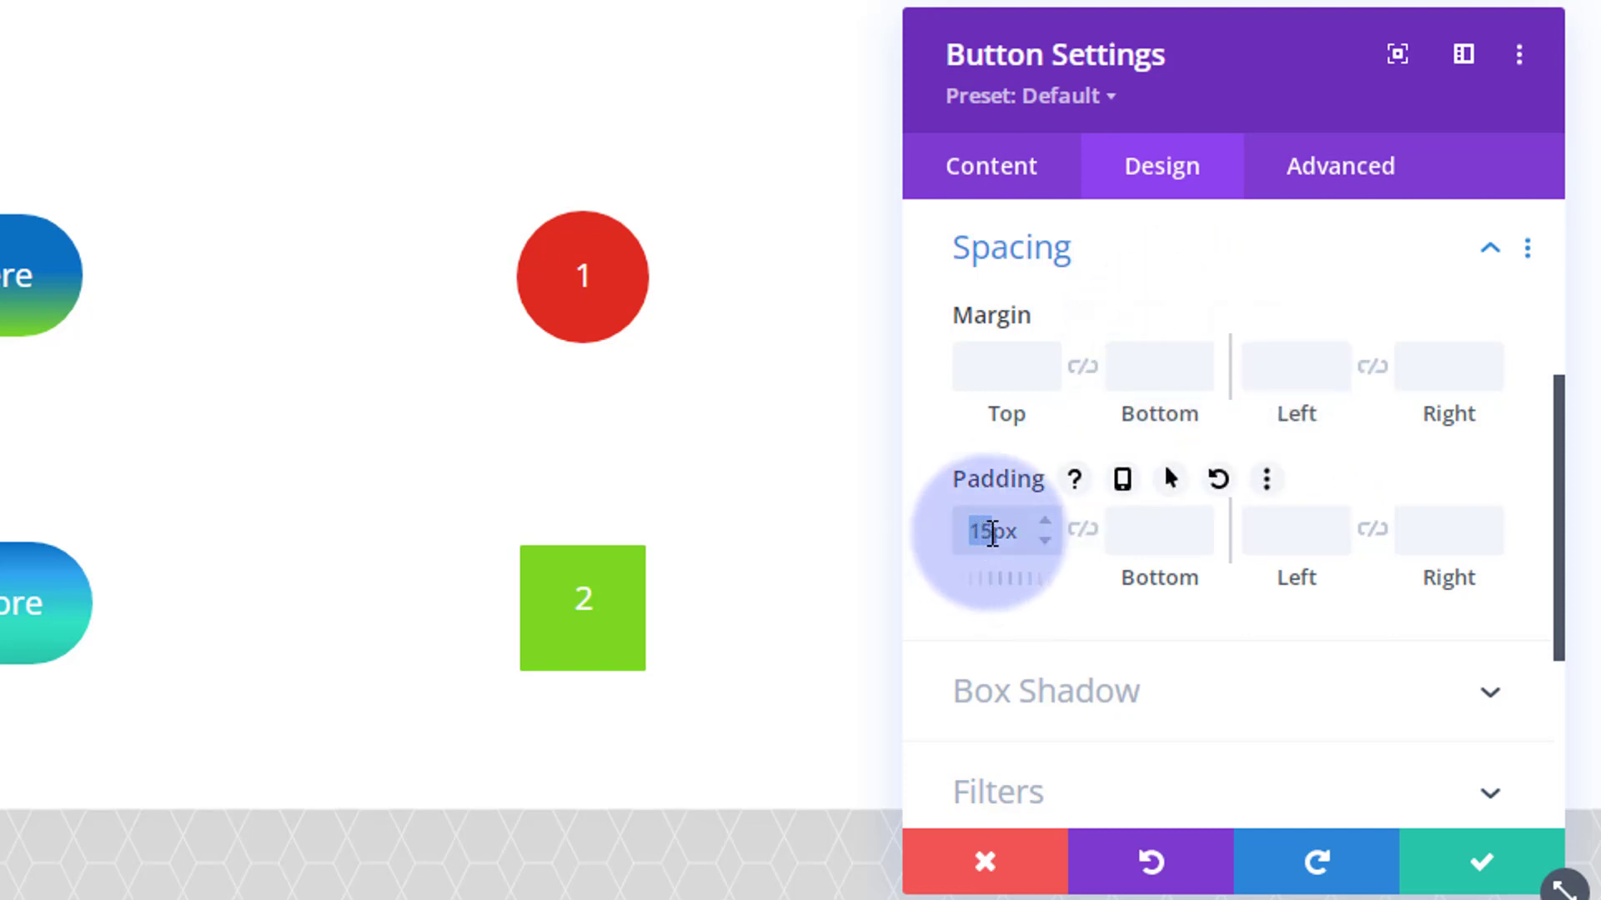
{"action": "type", "text": "20"}
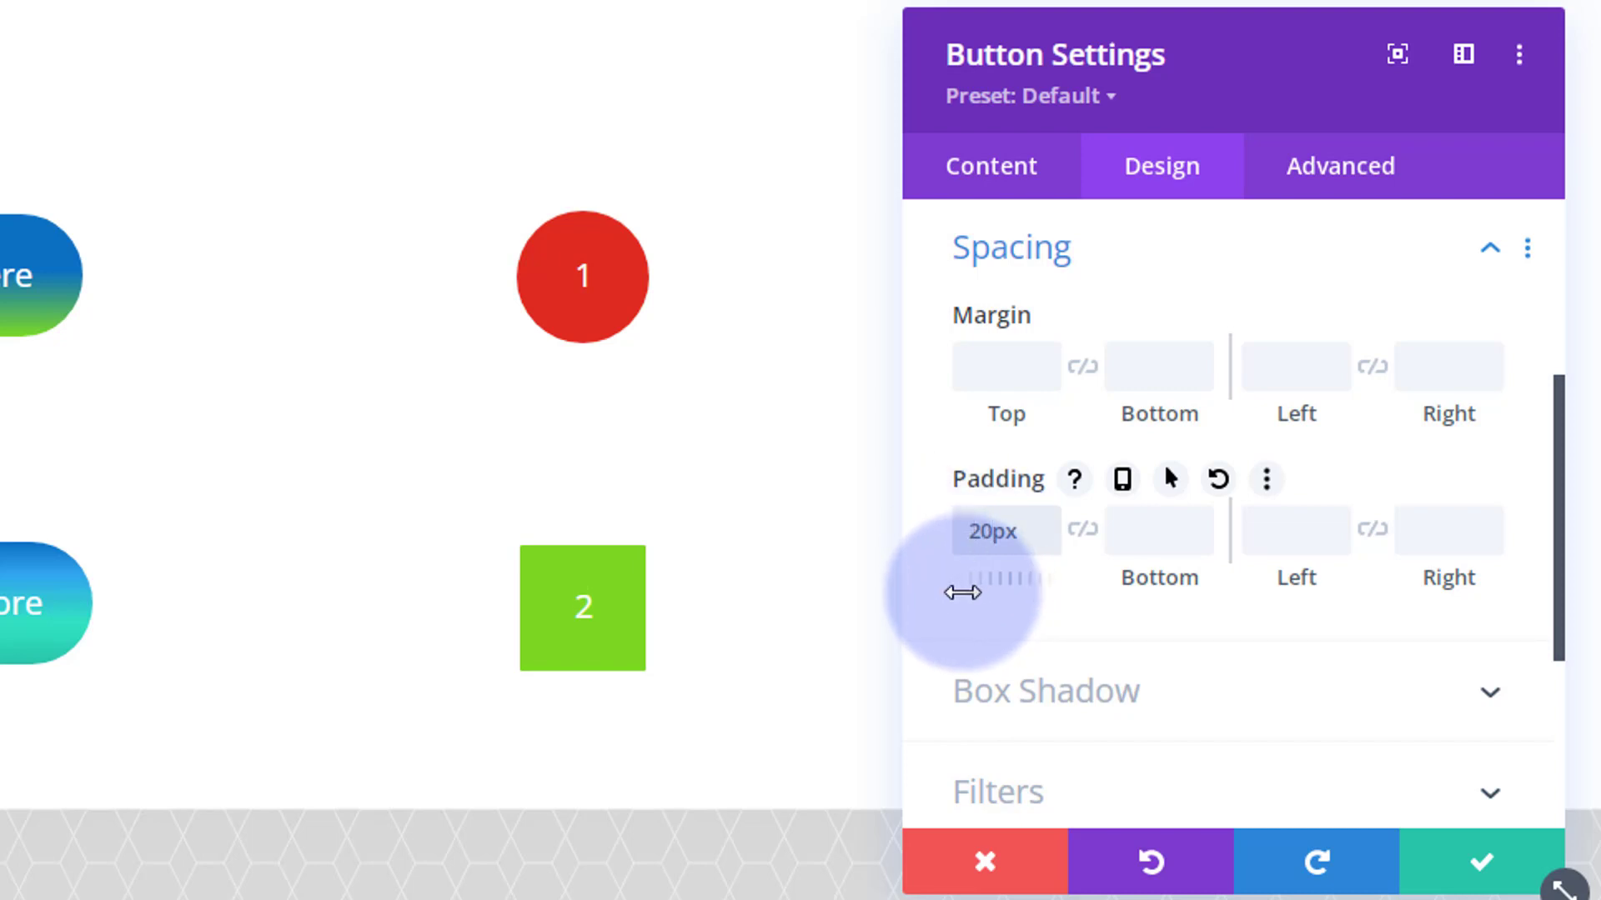
{"action": "left_click", "coordinate": [1045, 518]}
{"action": "left_click", "coordinate": [1043, 539]}
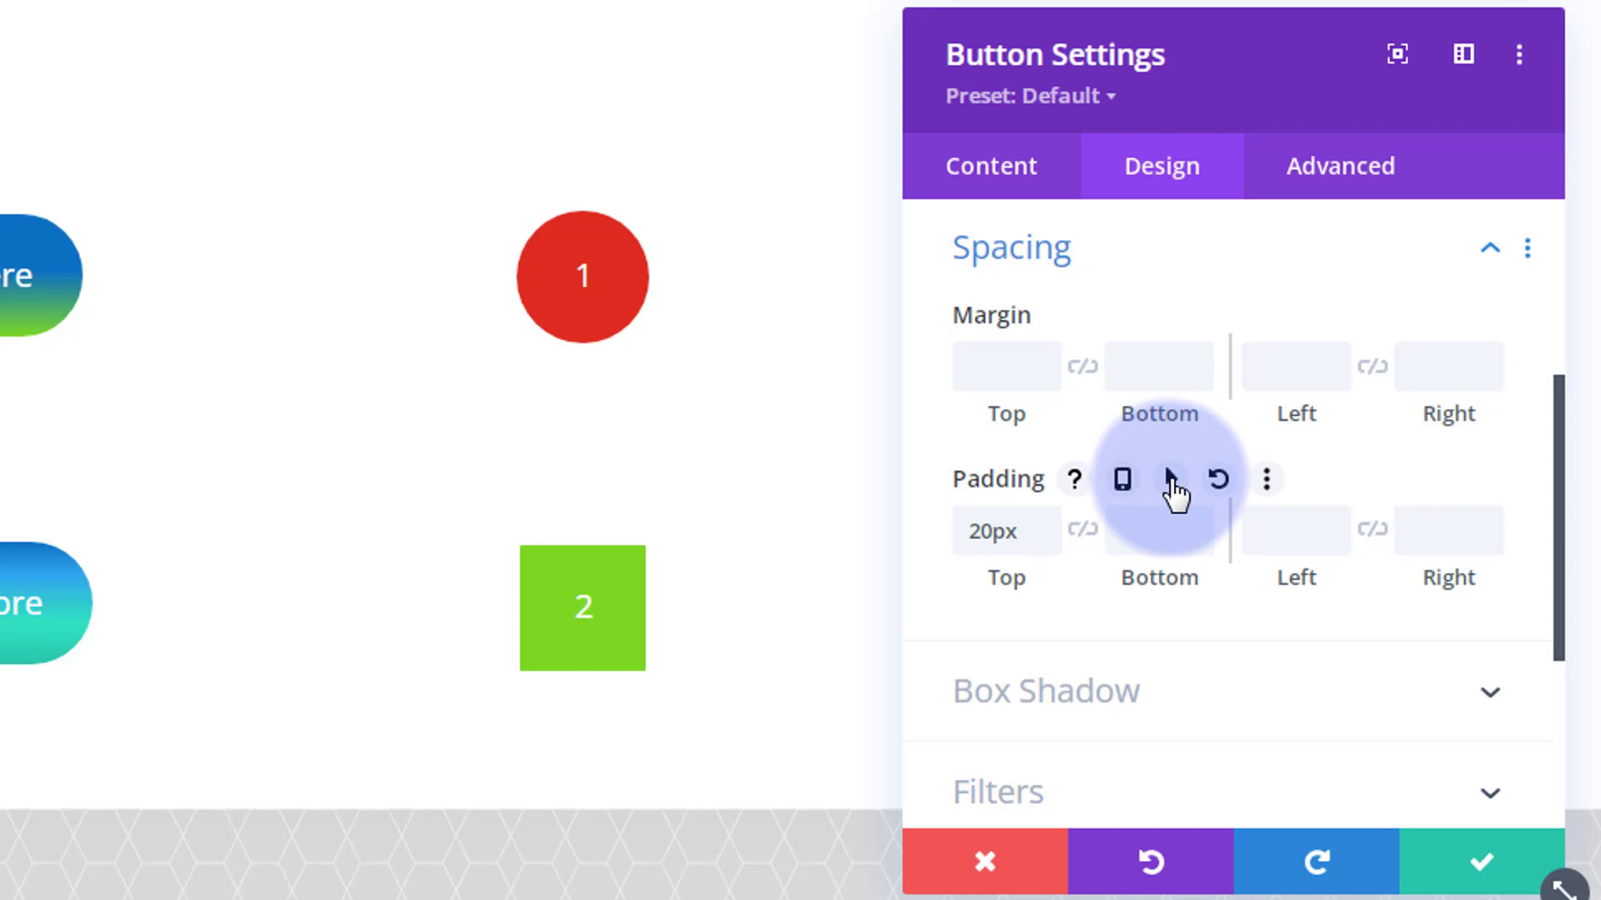
- Enable the hover options for the green button's padding, preview the hover state and return to the desktop state
{"action": "left_click", "coordinate": [1171, 481]}
{"action": "left_click", "coordinate": [1336, 544]}
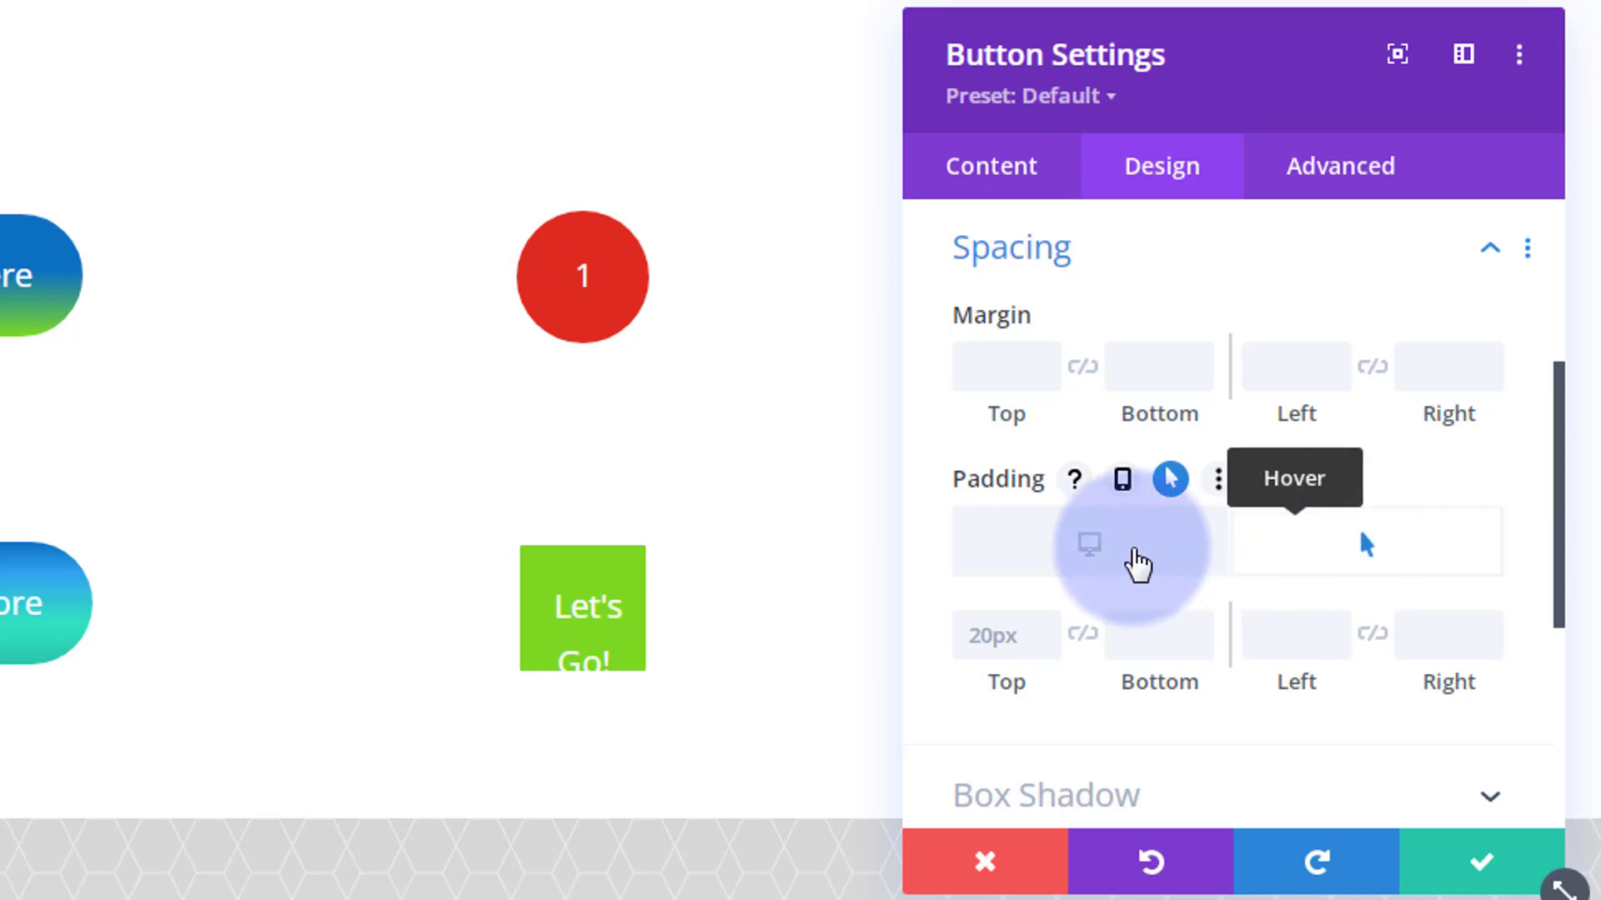
{"action": "left_click", "coordinate": [1096, 545]}
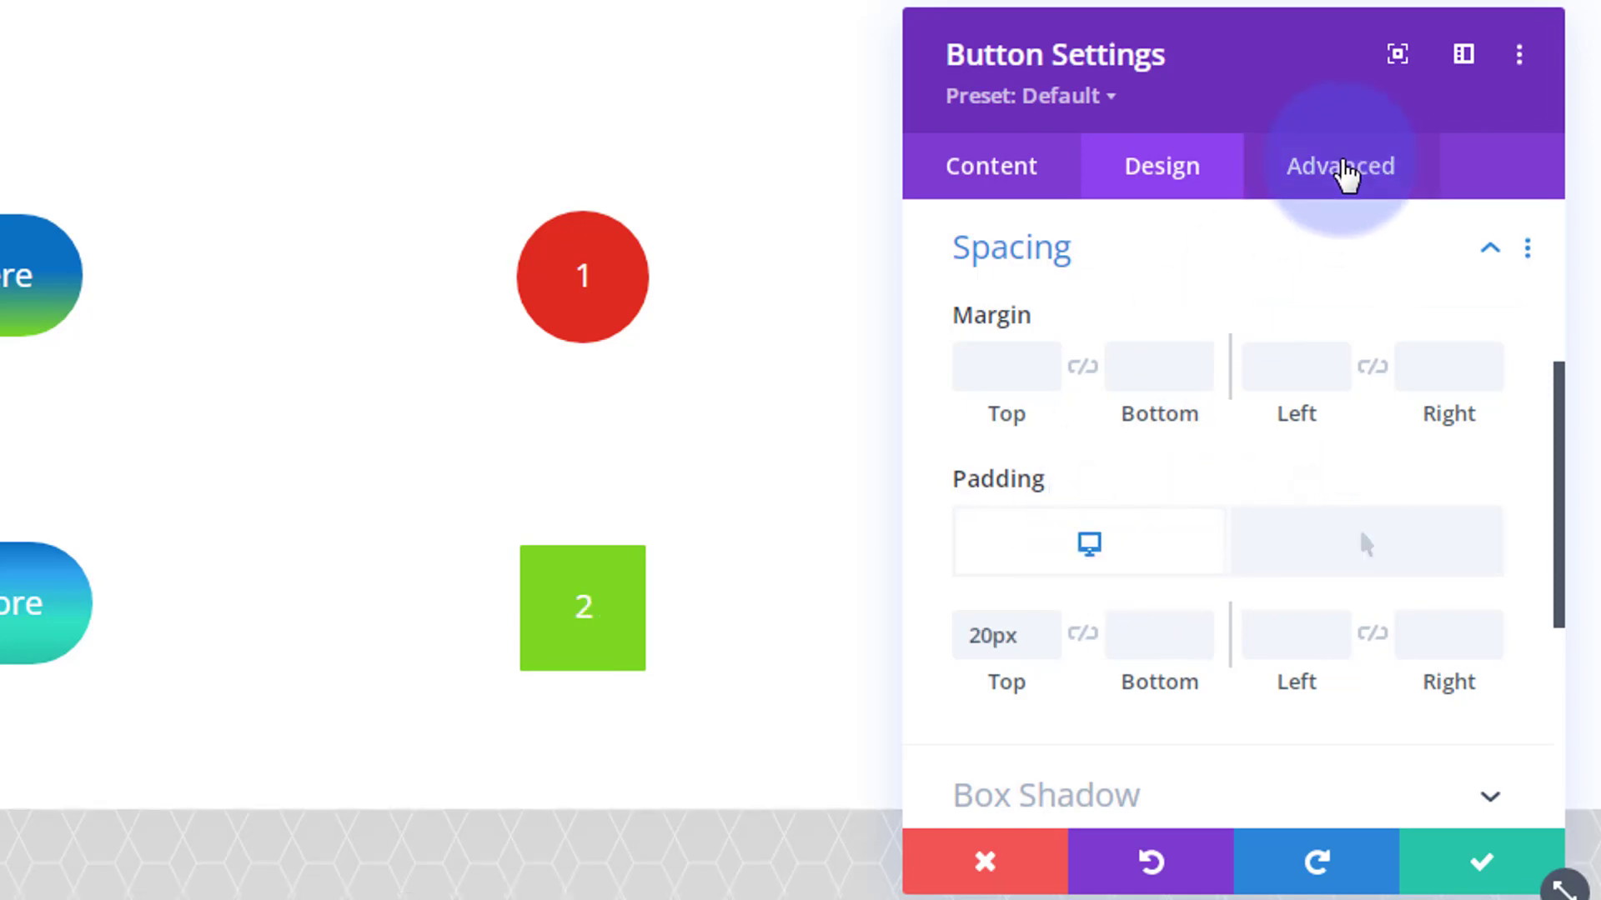
- Enable hover options for the main element's custom CSS and copy width:80px;height:80px; from the desktop state into the hover state
{"action": "left_click", "coordinate": [1373, 173]}
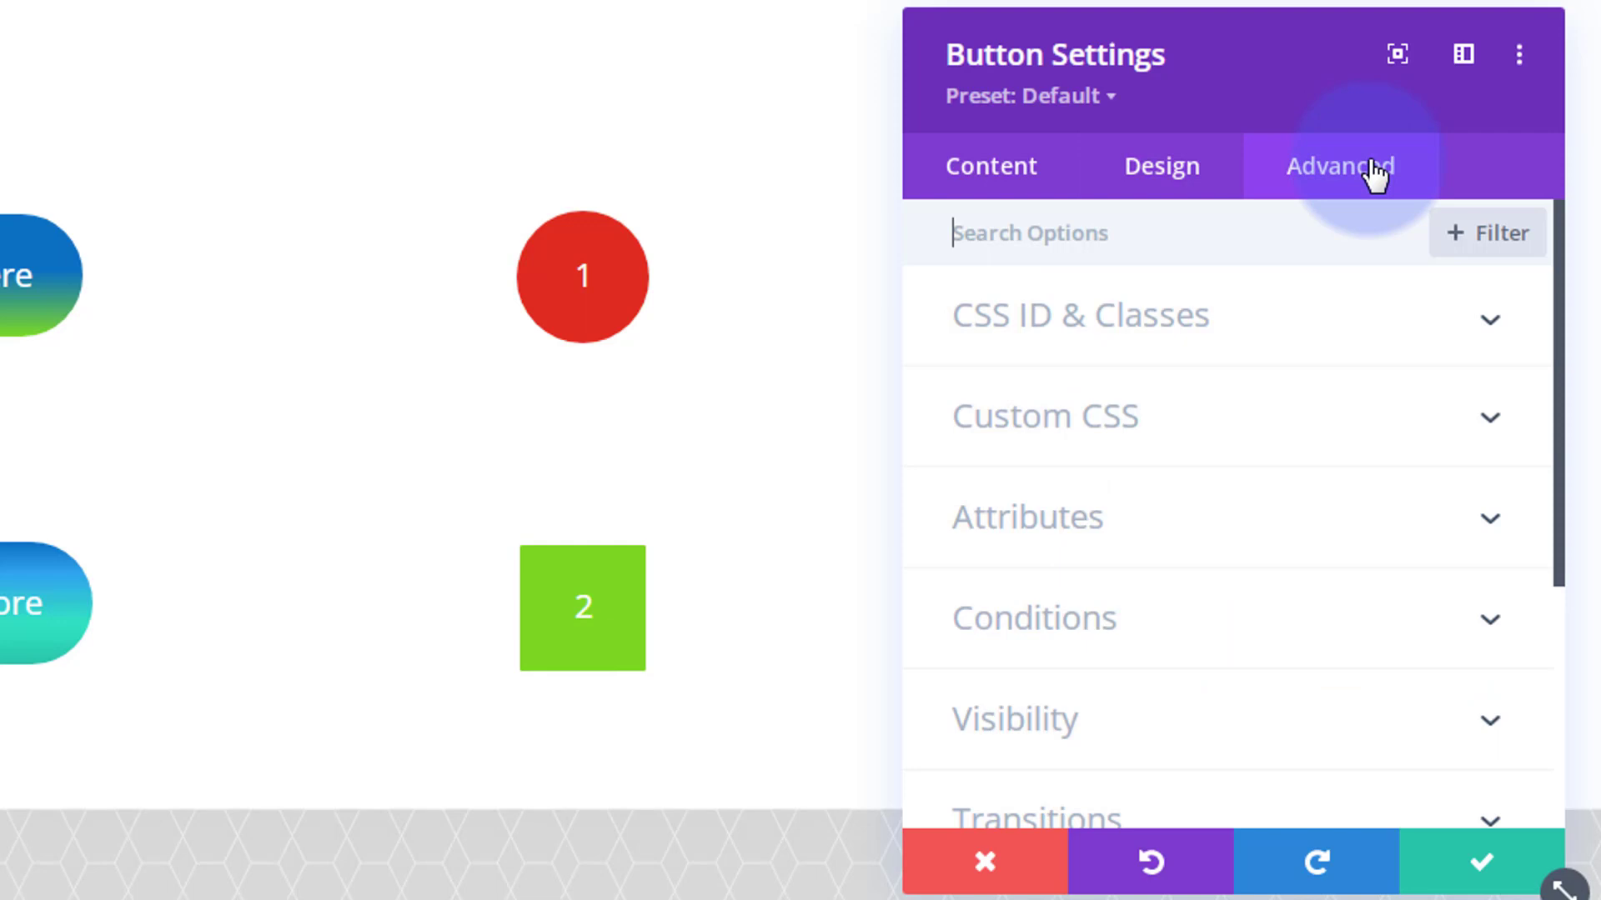
{"action": "left_click", "coordinate": [1154, 432]}
{"action": "mouse_move", "coordinate": [975, 600]}
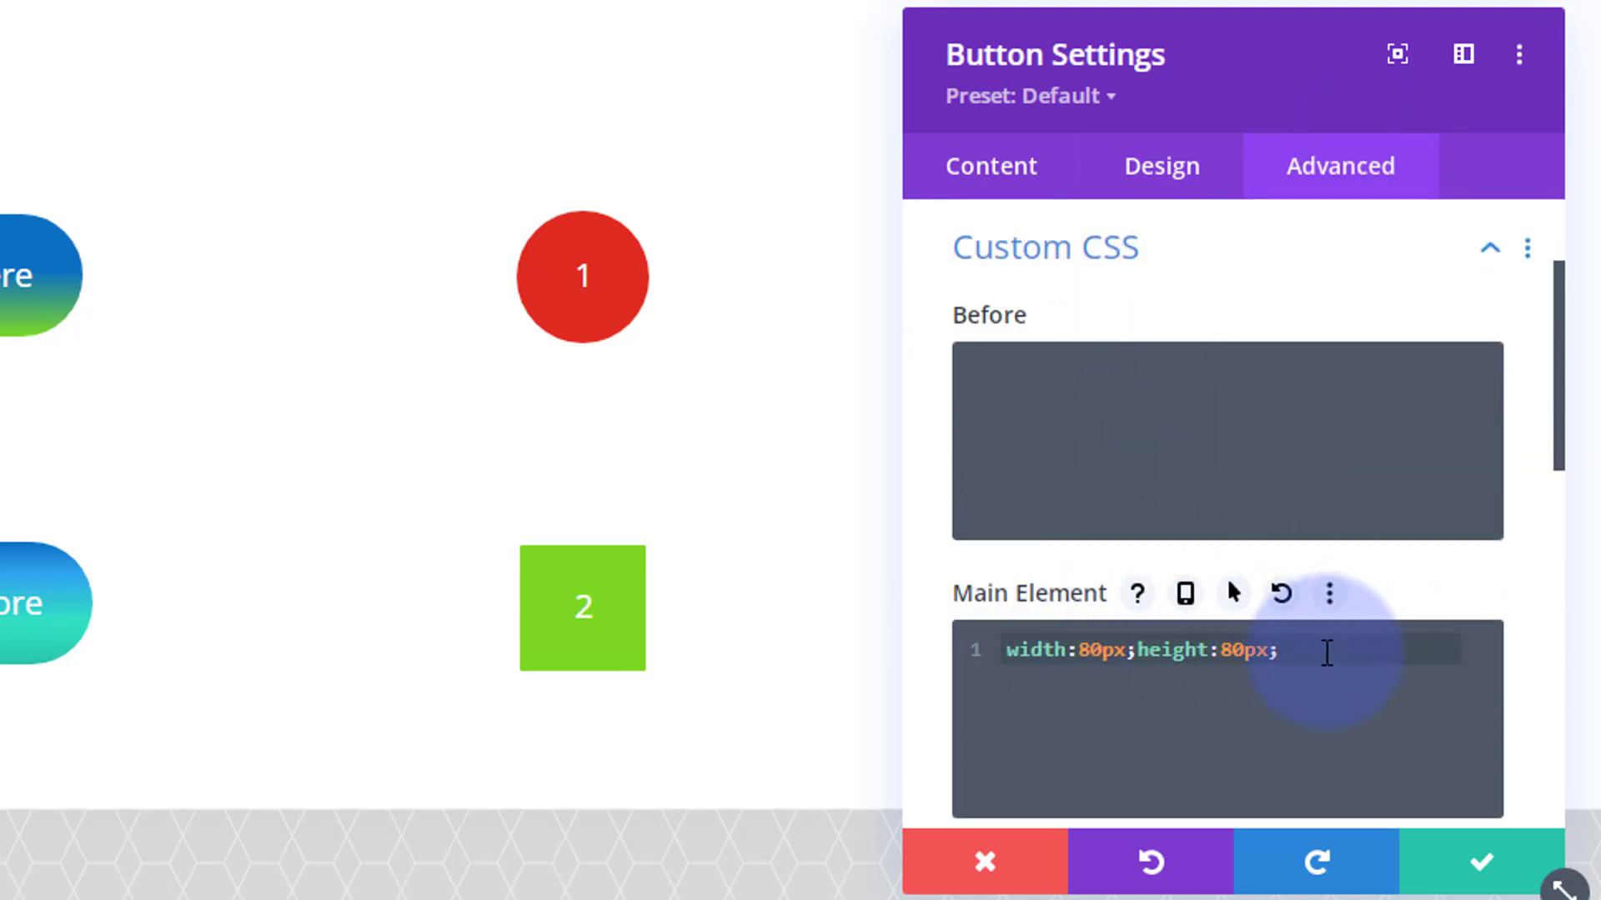
{"action": "left_click_drag", "start_coordinate": [1322, 650], "coordinate": [999, 650]}
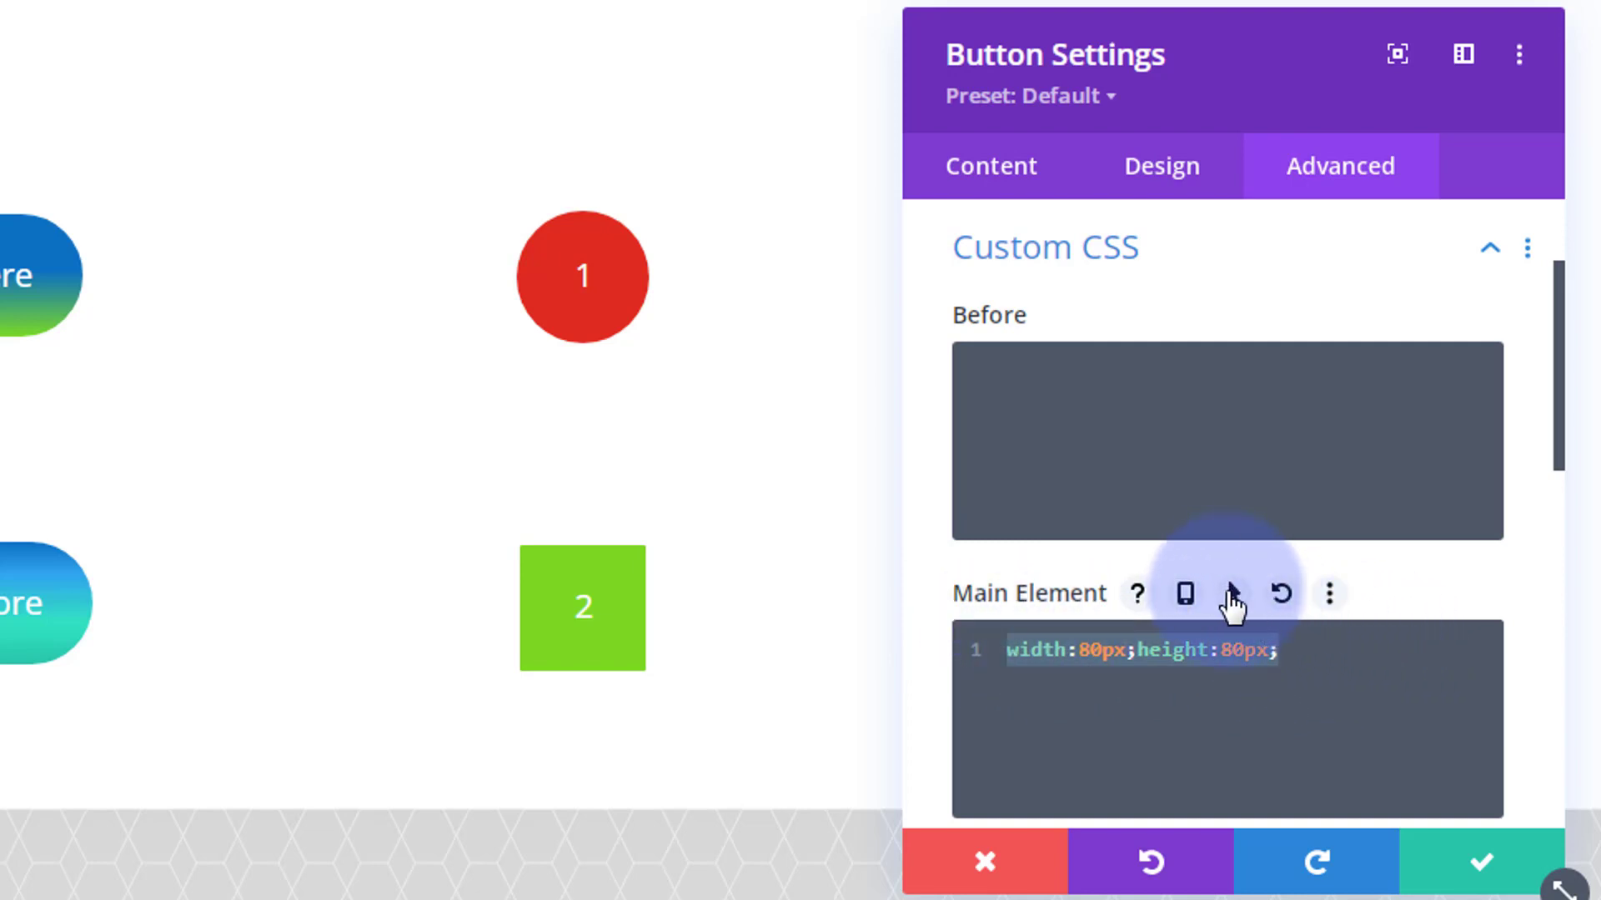
{"action": "left_click", "coordinate": [1233, 594]}
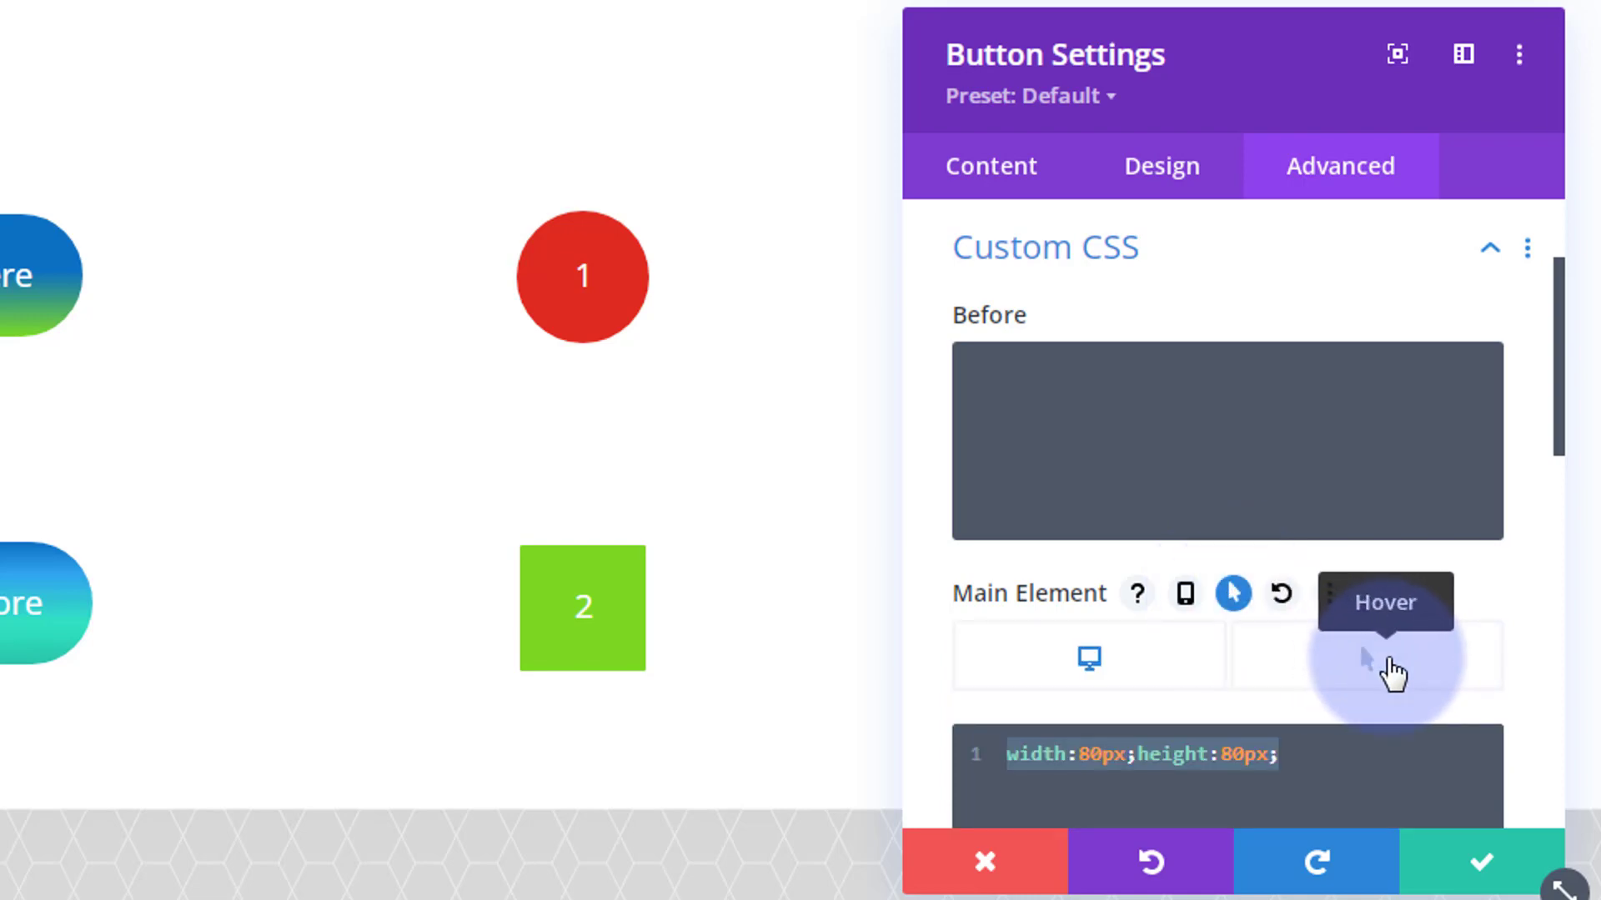
{"action": "left_click", "coordinate": [1390, 674]}
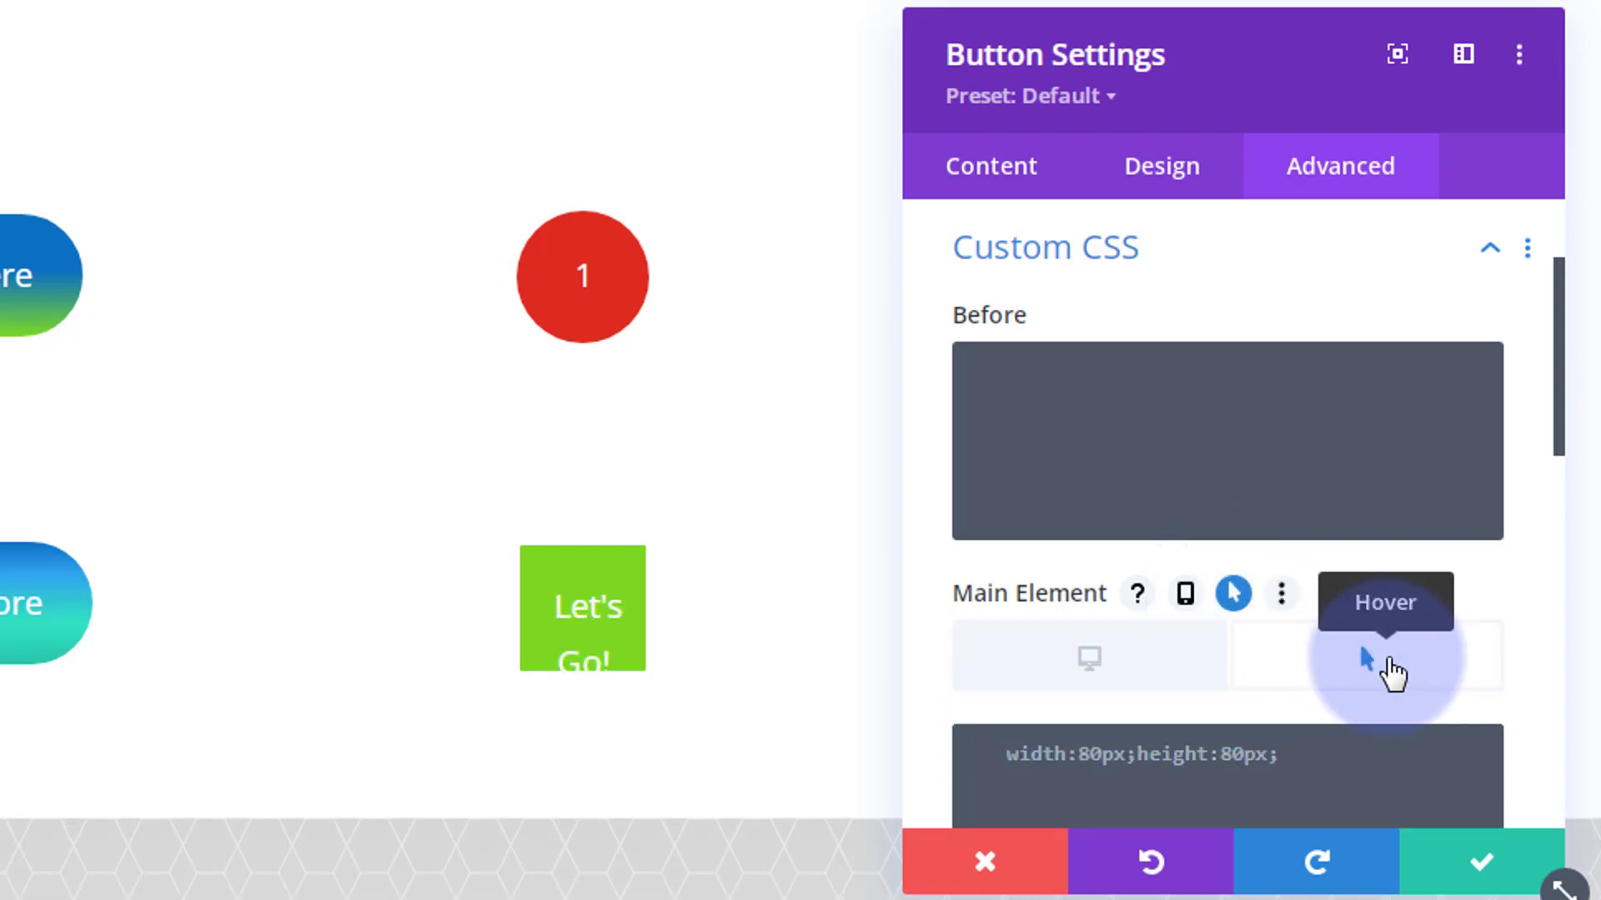
{"action": "scroll", "coordinate": [1387, 661], "scroll_direction": "down", "scroll_amount": 2}
{"action": "left_click", "coordinate": [1009, 599]}
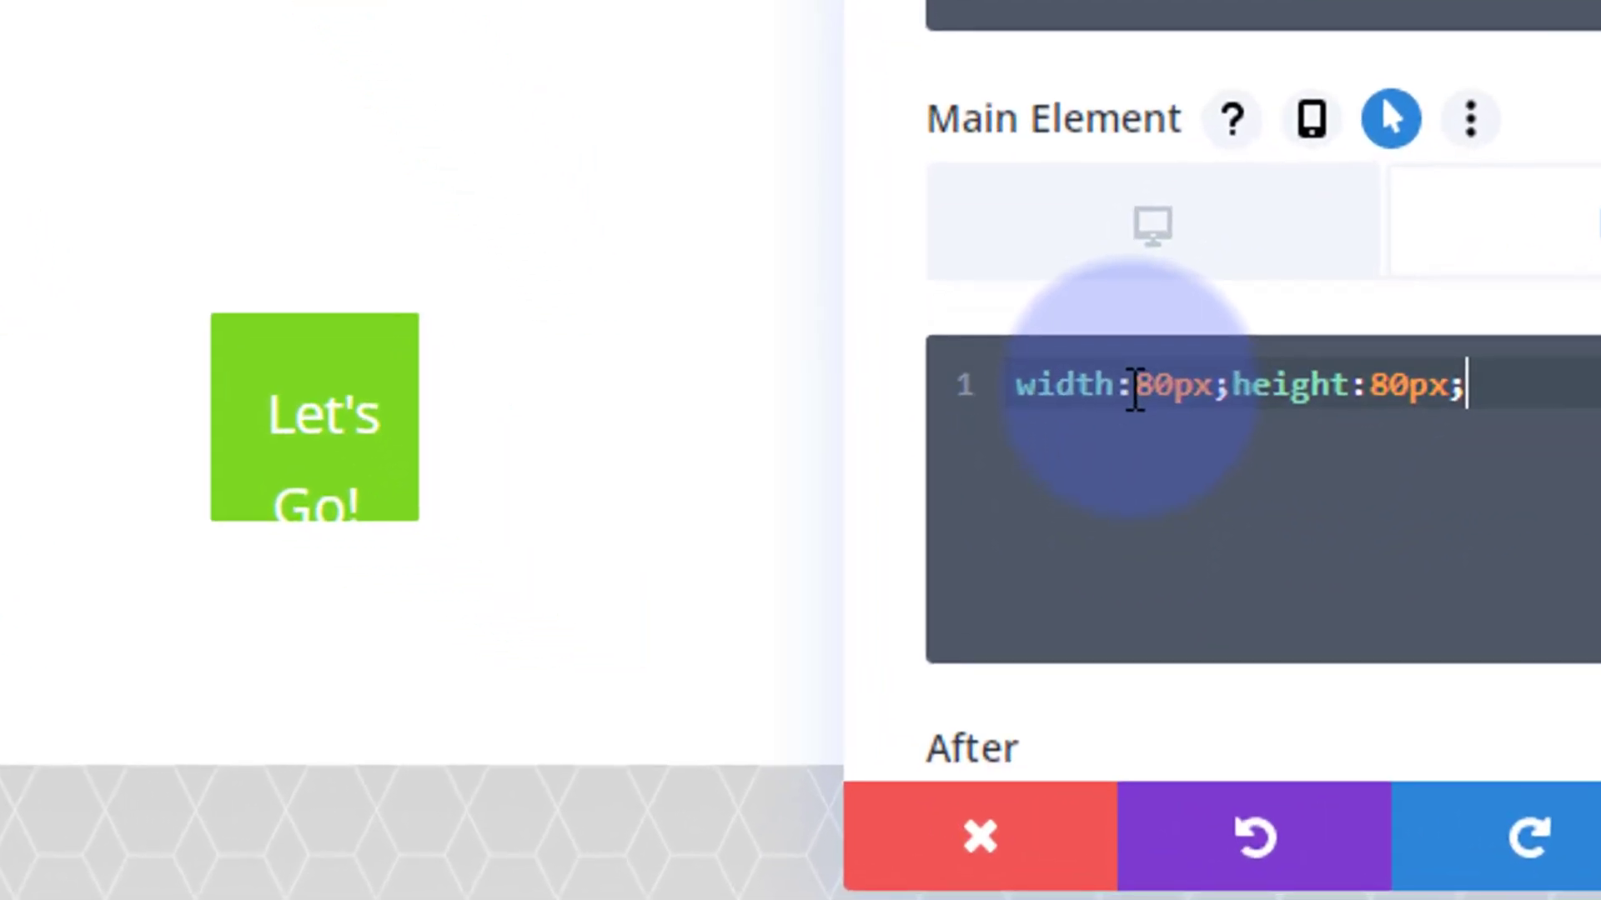
- Set the width and height in the main element's hover CSS to 120px each
{"action": "left_click", "coordinate": [1087, 590]}
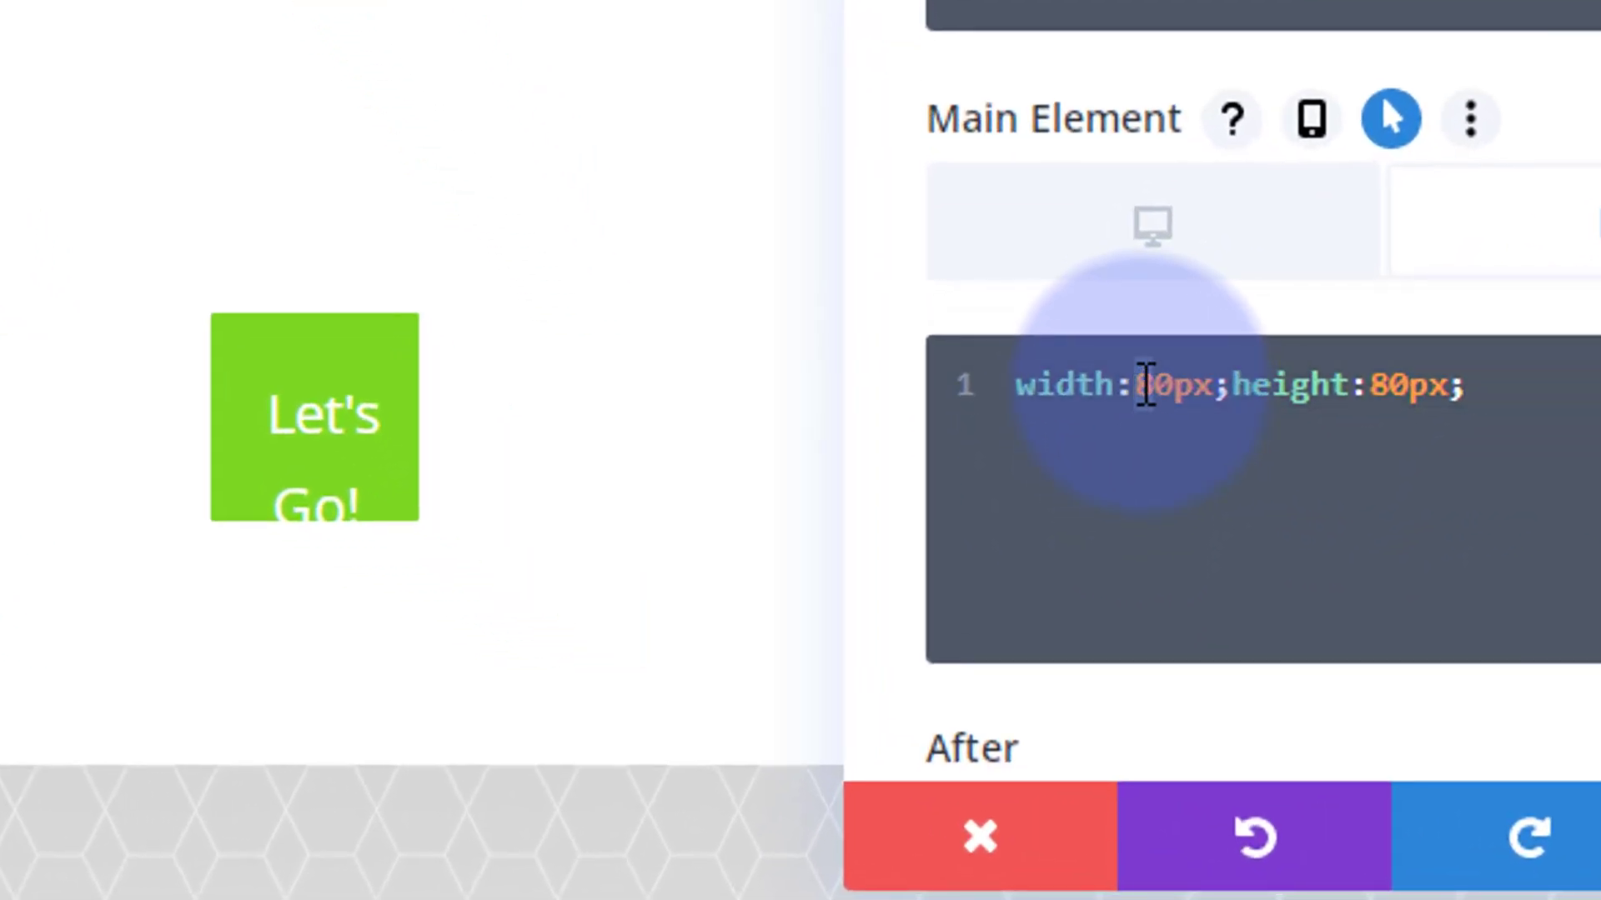
{"action": "key", "text": "Delete"}
{"action": "type", "text": "12"}
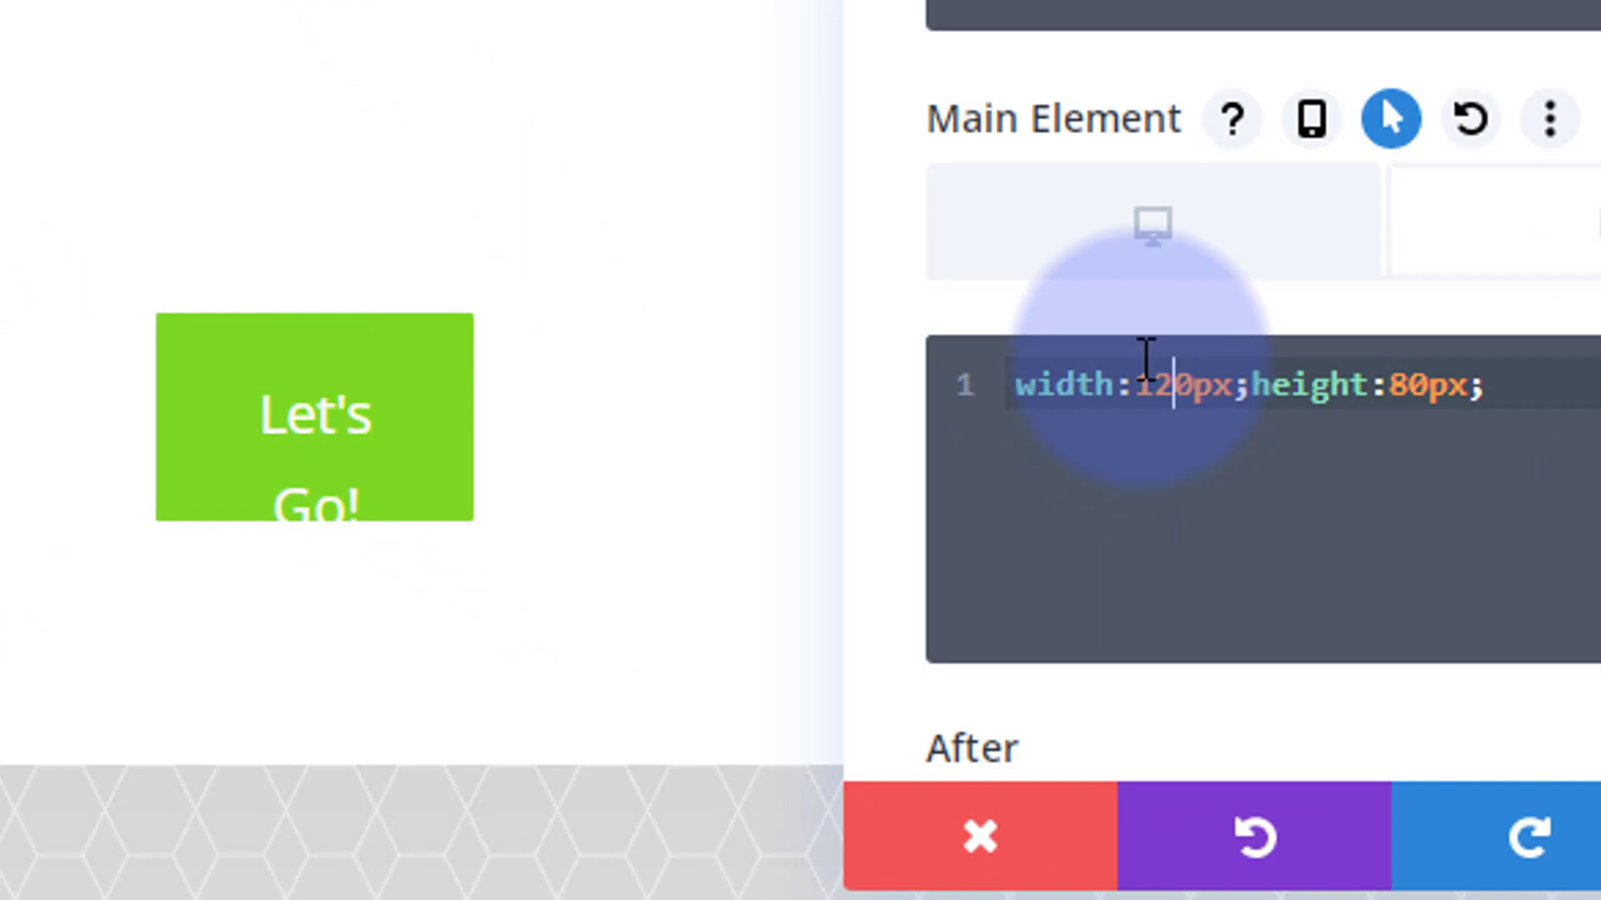
{"action": "left_click_drag", "start_coordinate": [1390, 385], "coordinate": [1409, 392]}
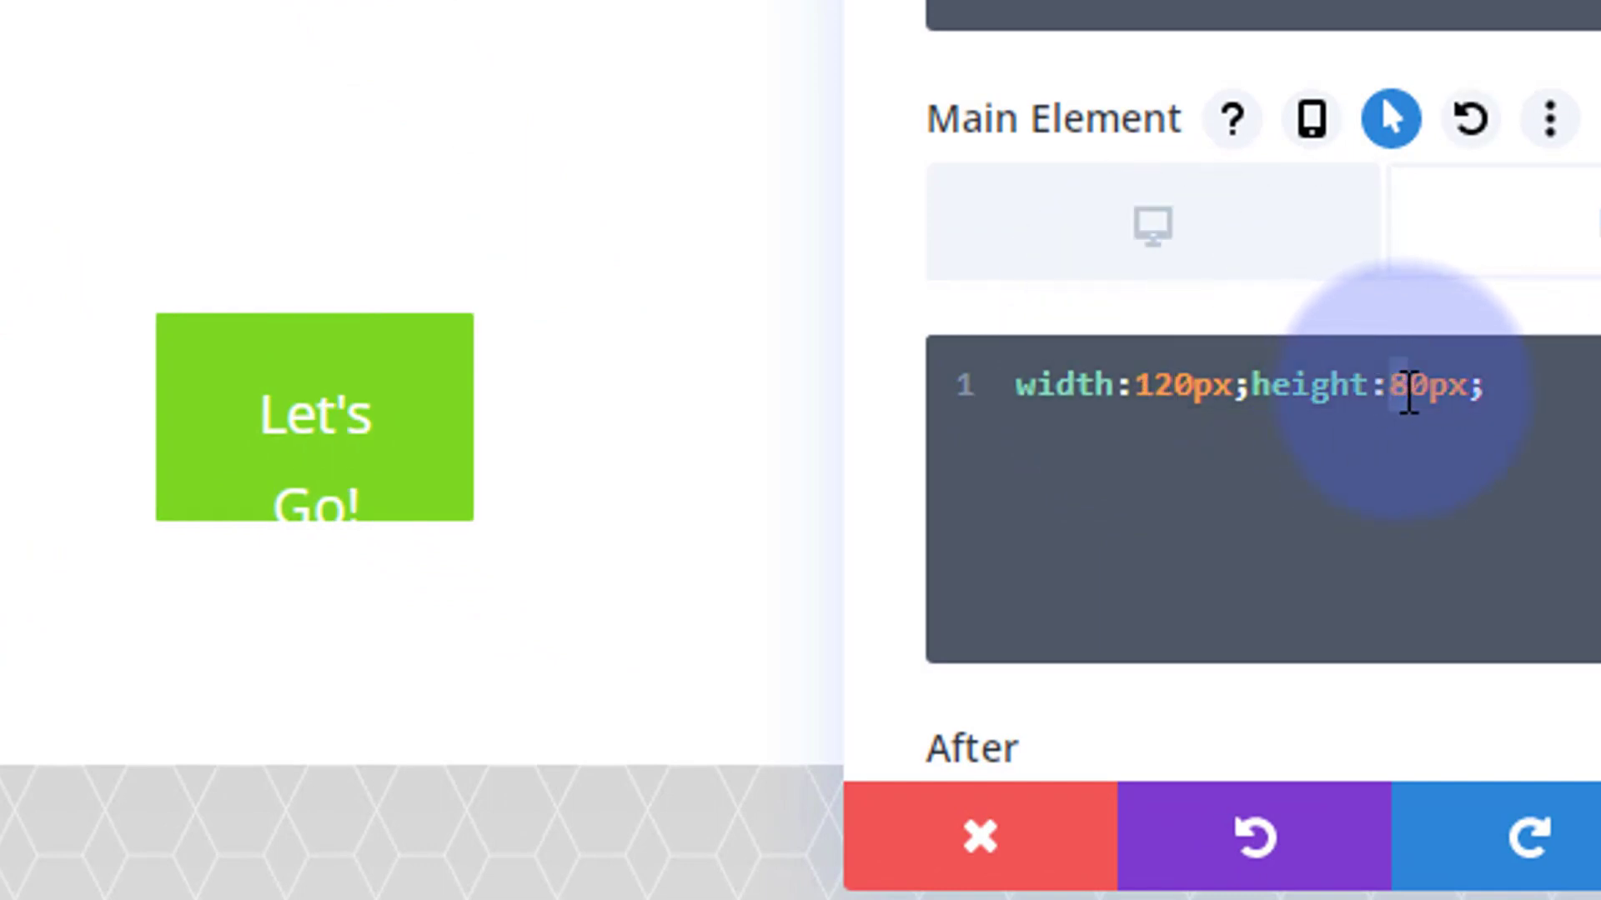
{"action": "type", "text": "12"}
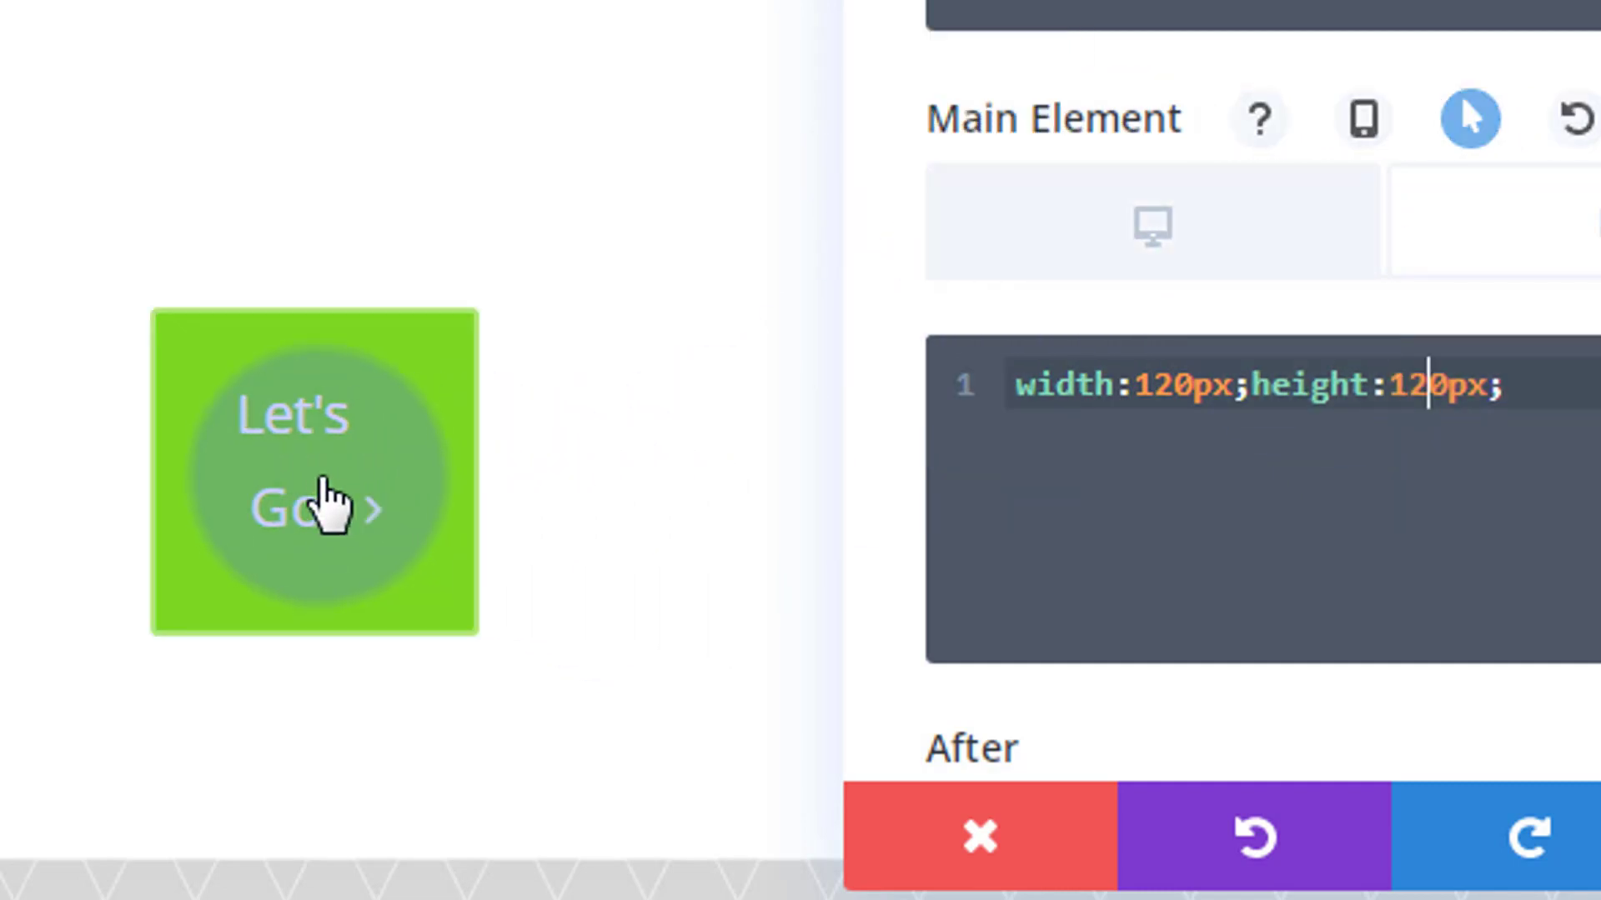
- Enlarge the button's hover size to 150px wide and 150px high in the main element's custom CSS
{"action": "left_click_drag", "start_coordinate": [1152, 398], "coordinate": [1171, 393]}
{"action": "type", "text": "5"}
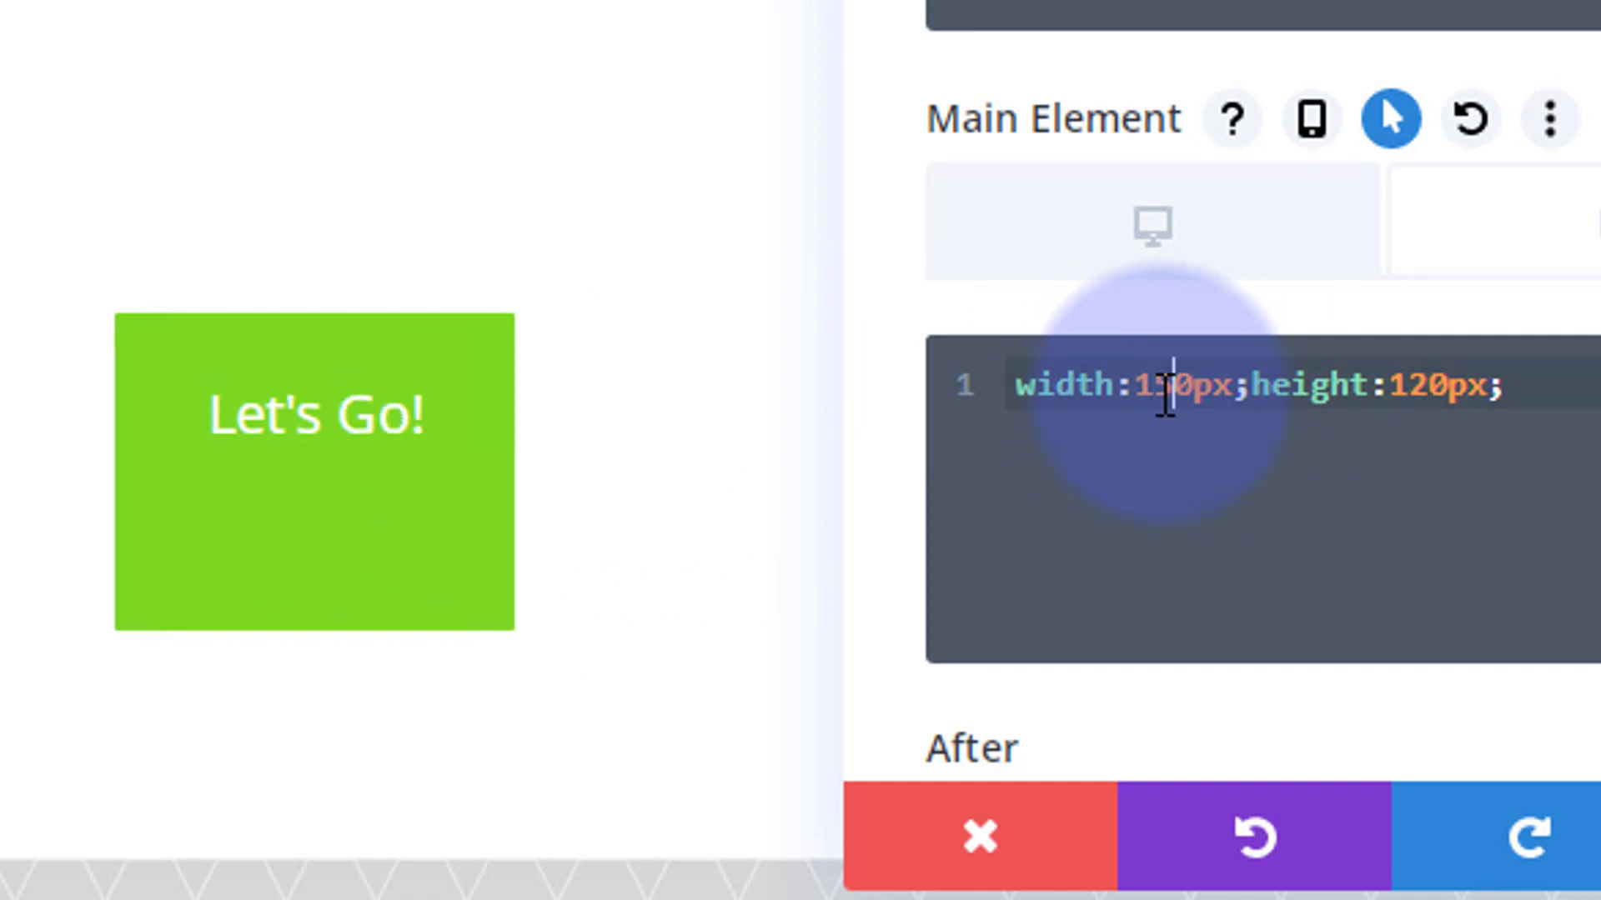
{"action": "left_click_drag", "start_coordinate": [1409, 384], "coordinate": [1427, 383]}
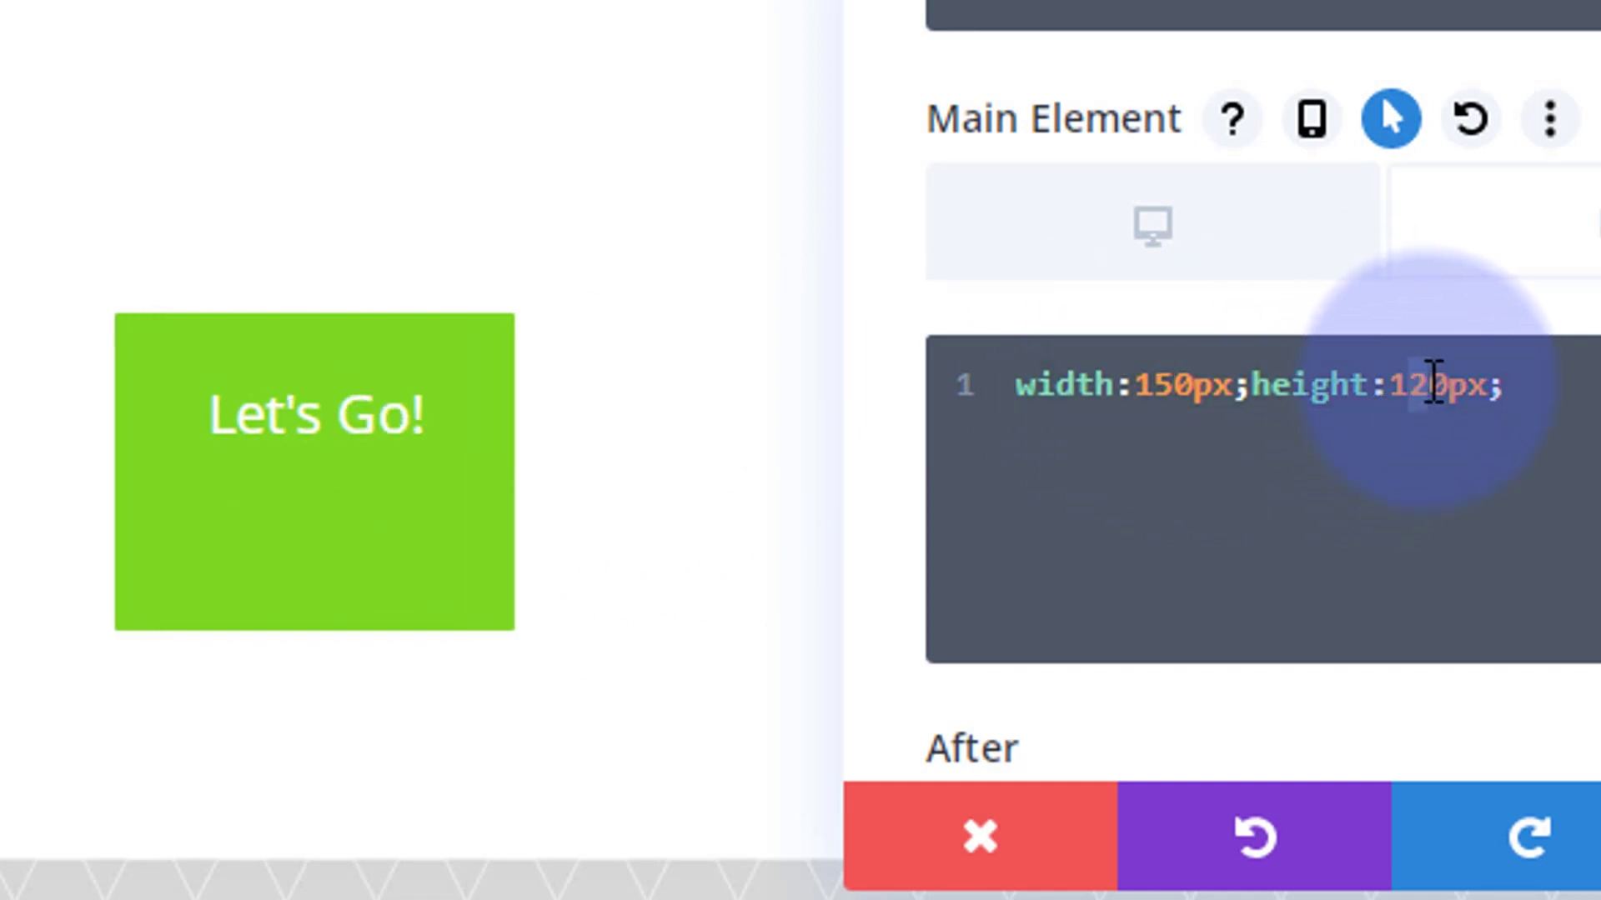
{"action": "type", "text": "5"}
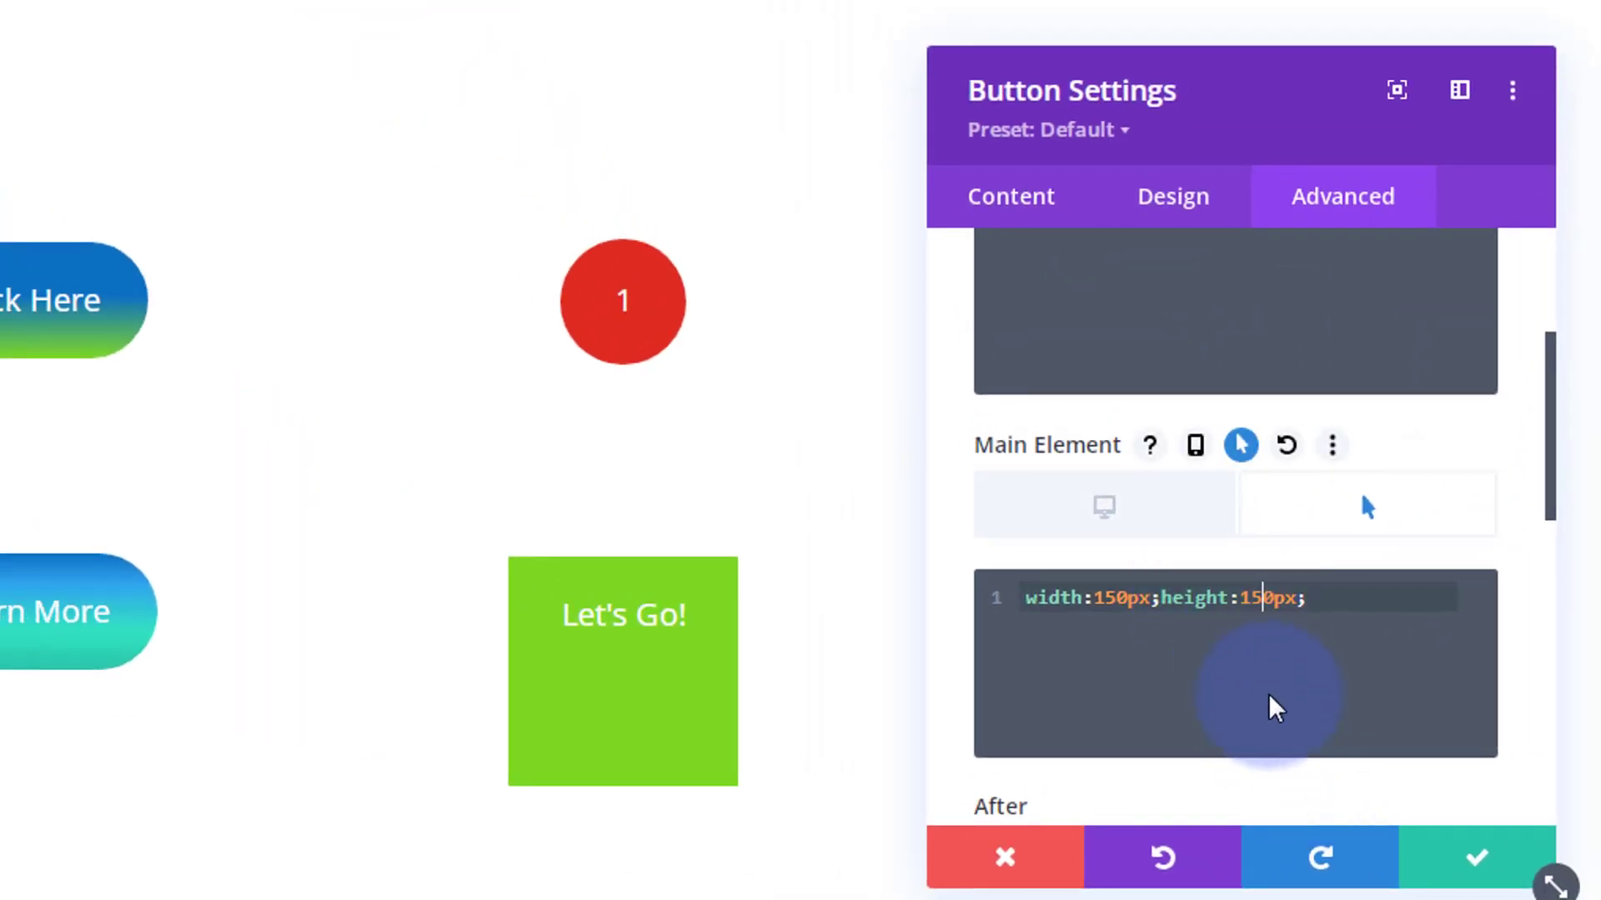
- Set the button's top padding in the hover state to 53px to center "Let's Go!" vertically
{"action": "left_click", "coordinate": [1168, 210]}
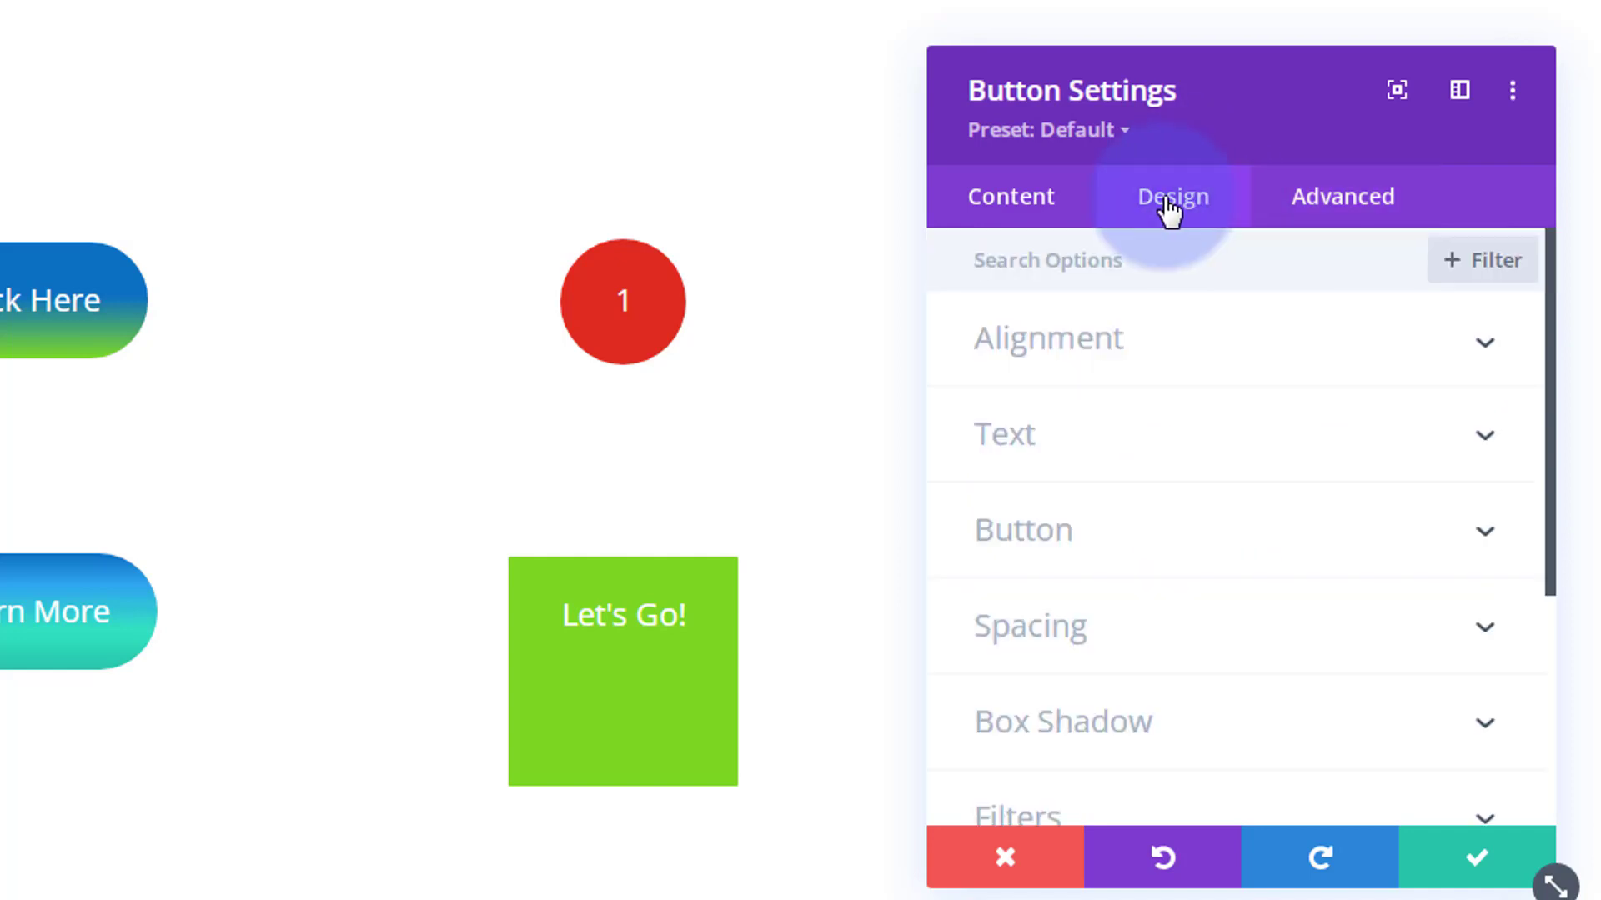
{"action": "left_click", "coordinate": [1150, 635]}
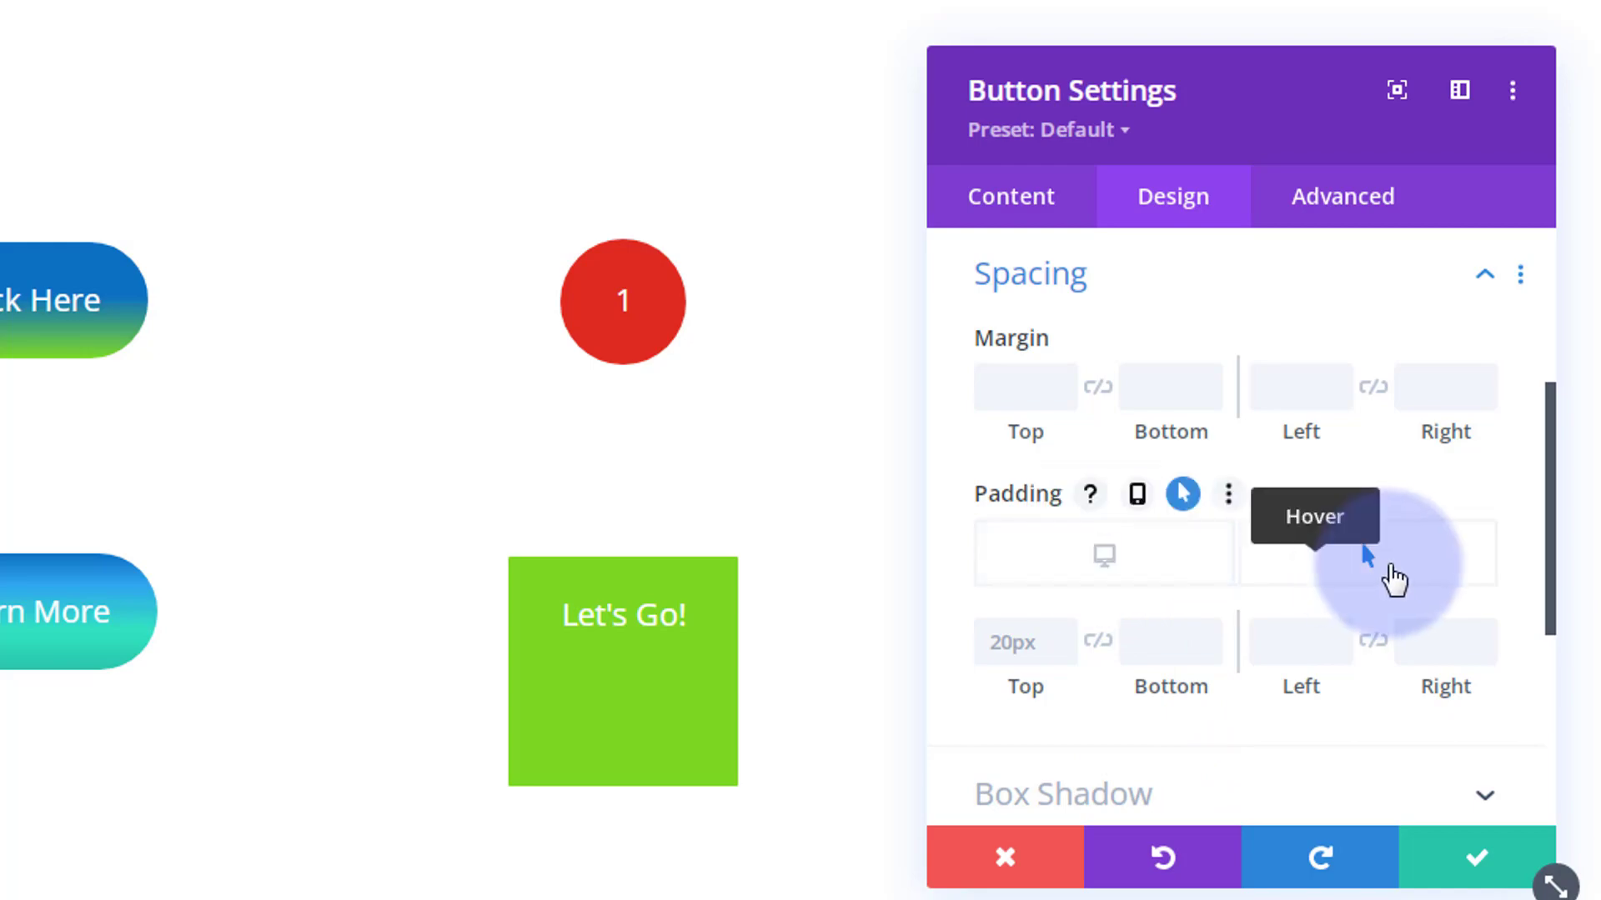
{"action": "left_click", "coordinate": [1388, 560]}
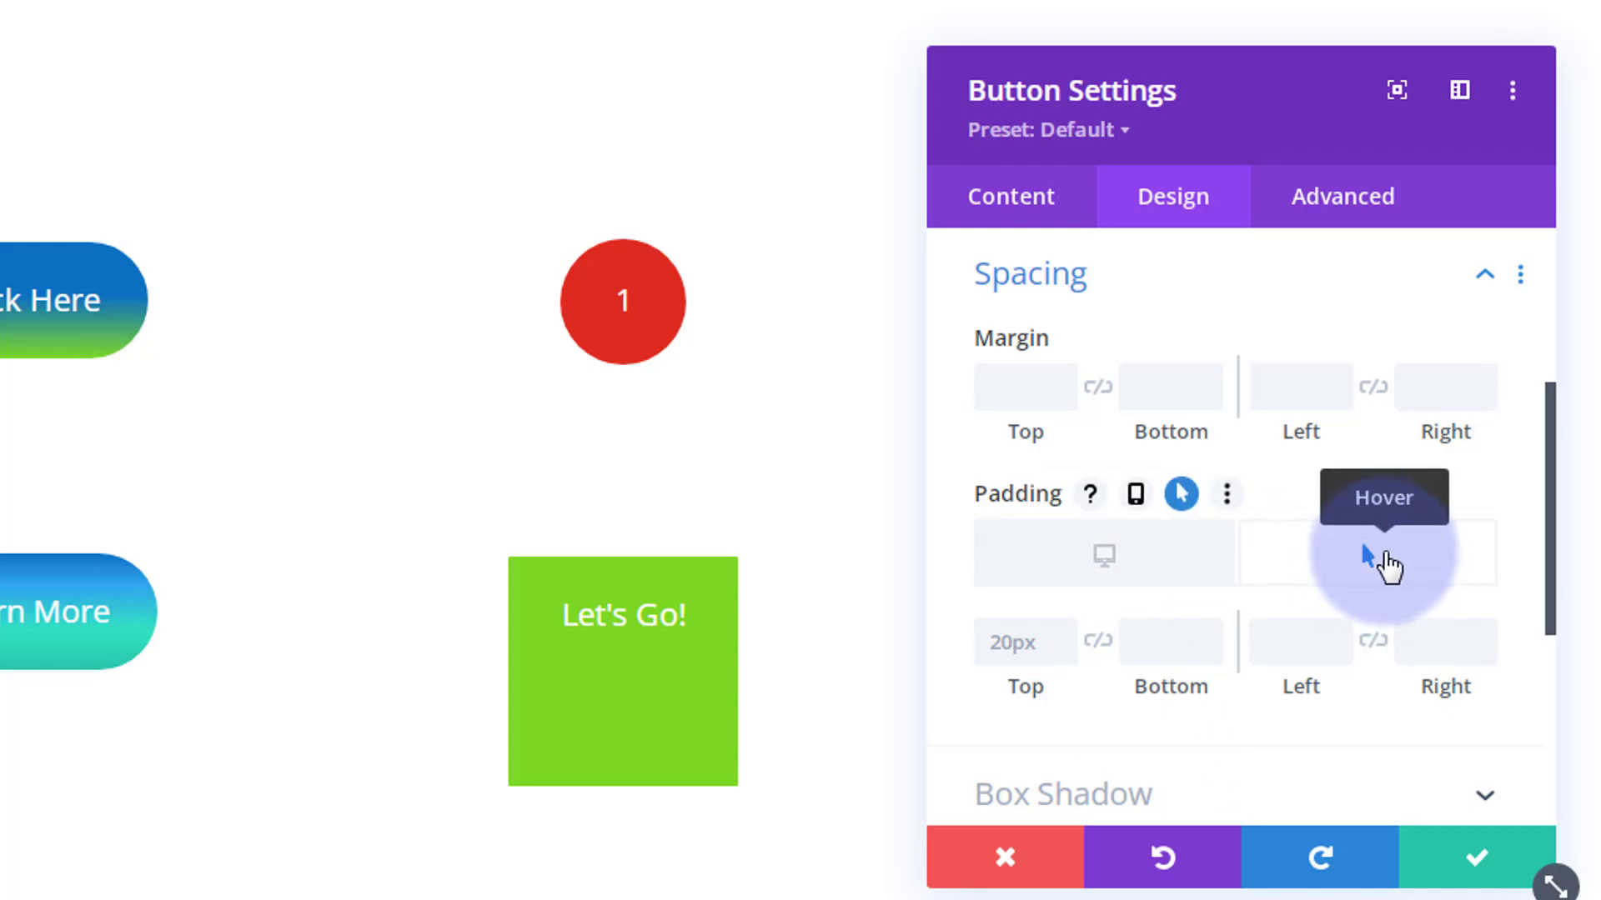
{"action": "left_click", "coordinate": [1015, 640]}
{"action": "left_click", "coordinate": [1188, 546]}
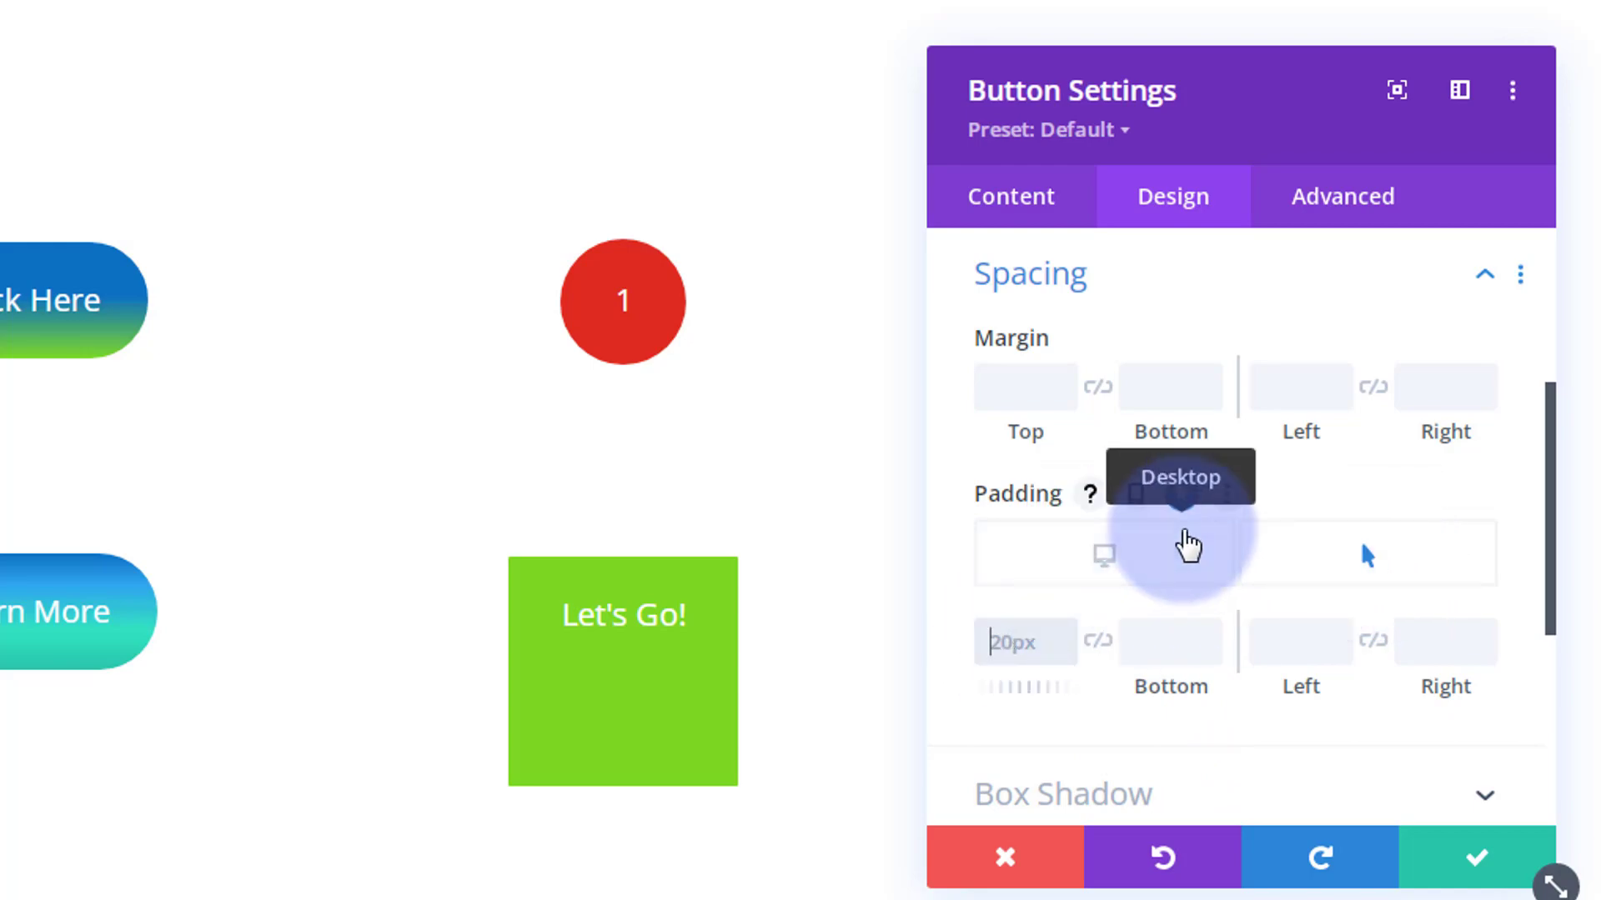
{"action": "type", "text": "50px"}
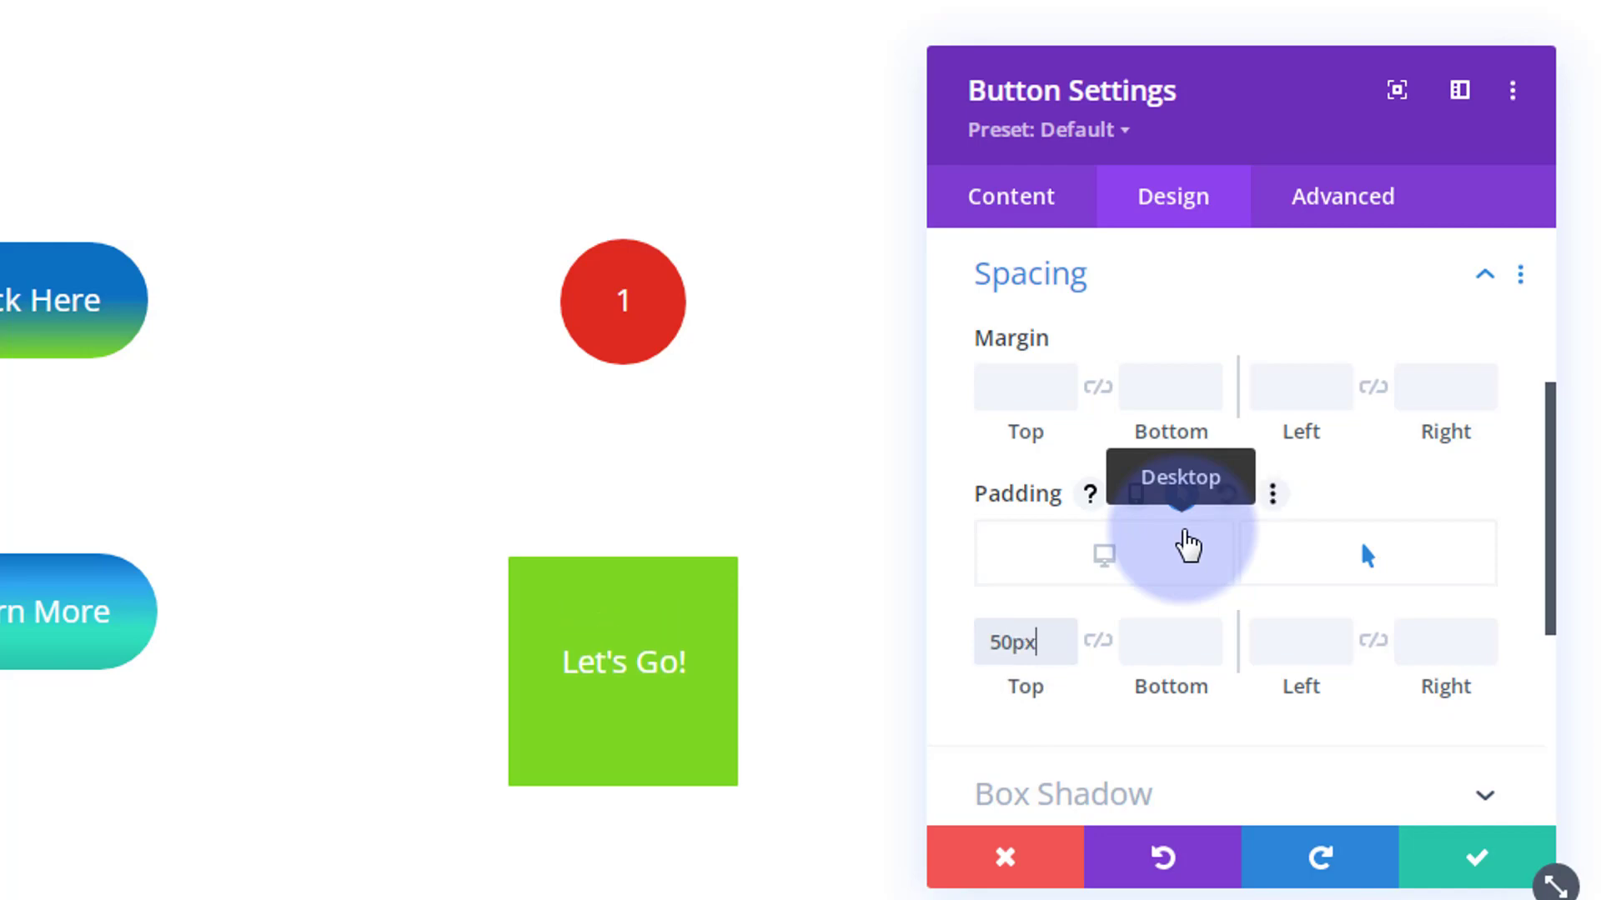
{"action": "left_click", "coordinate": [1071, 644]}
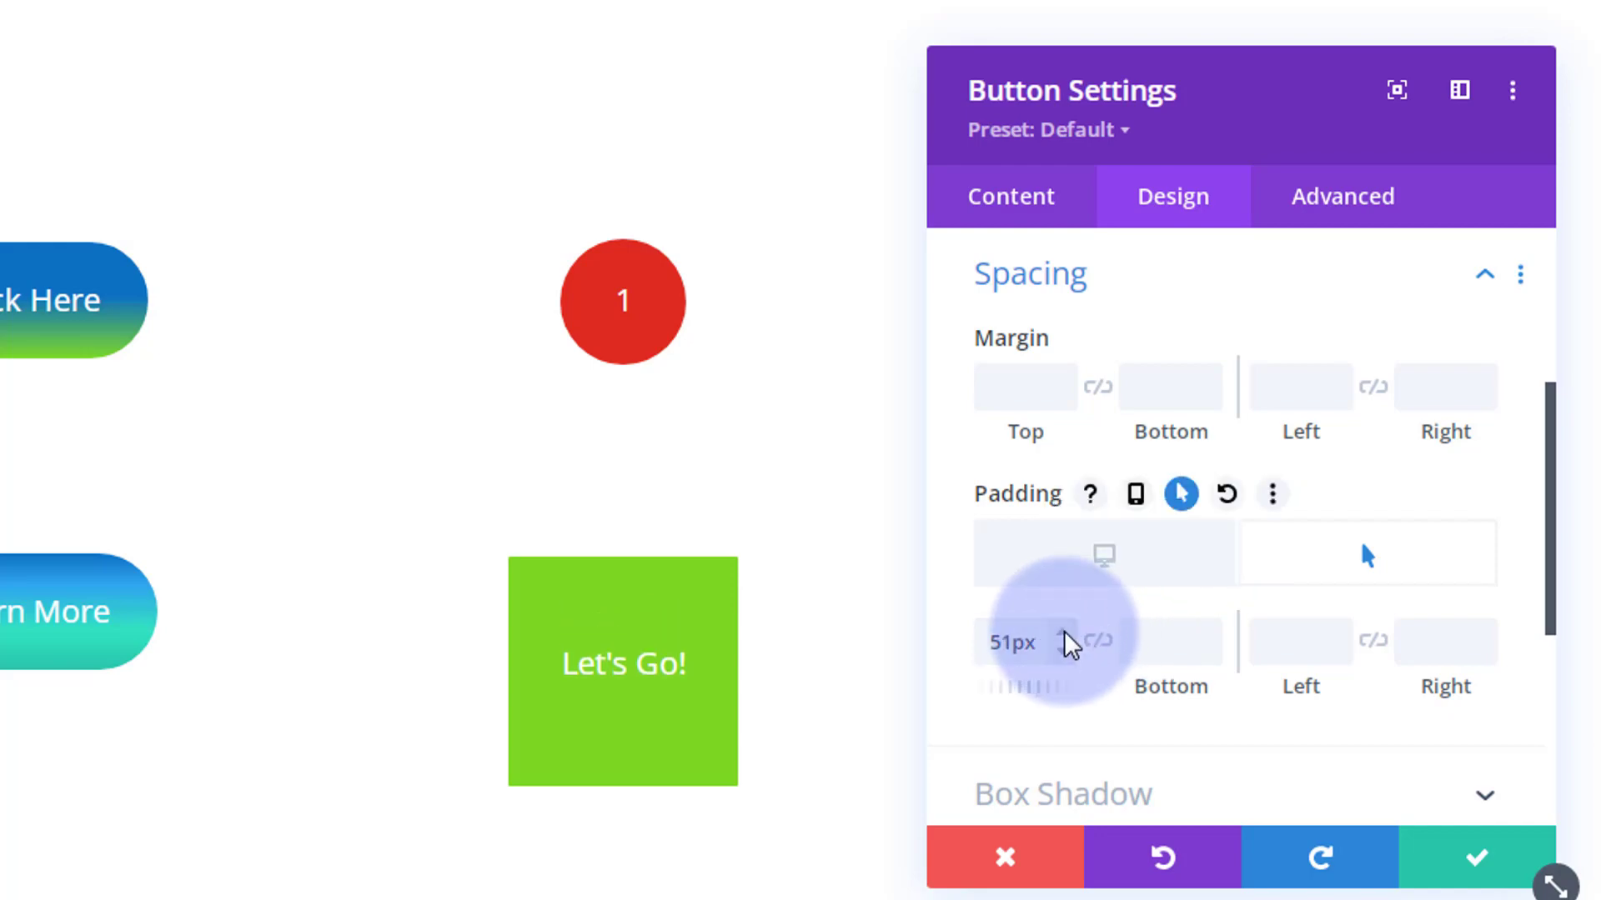
{"action": "left_click", "coordinate": [1232, 734]}
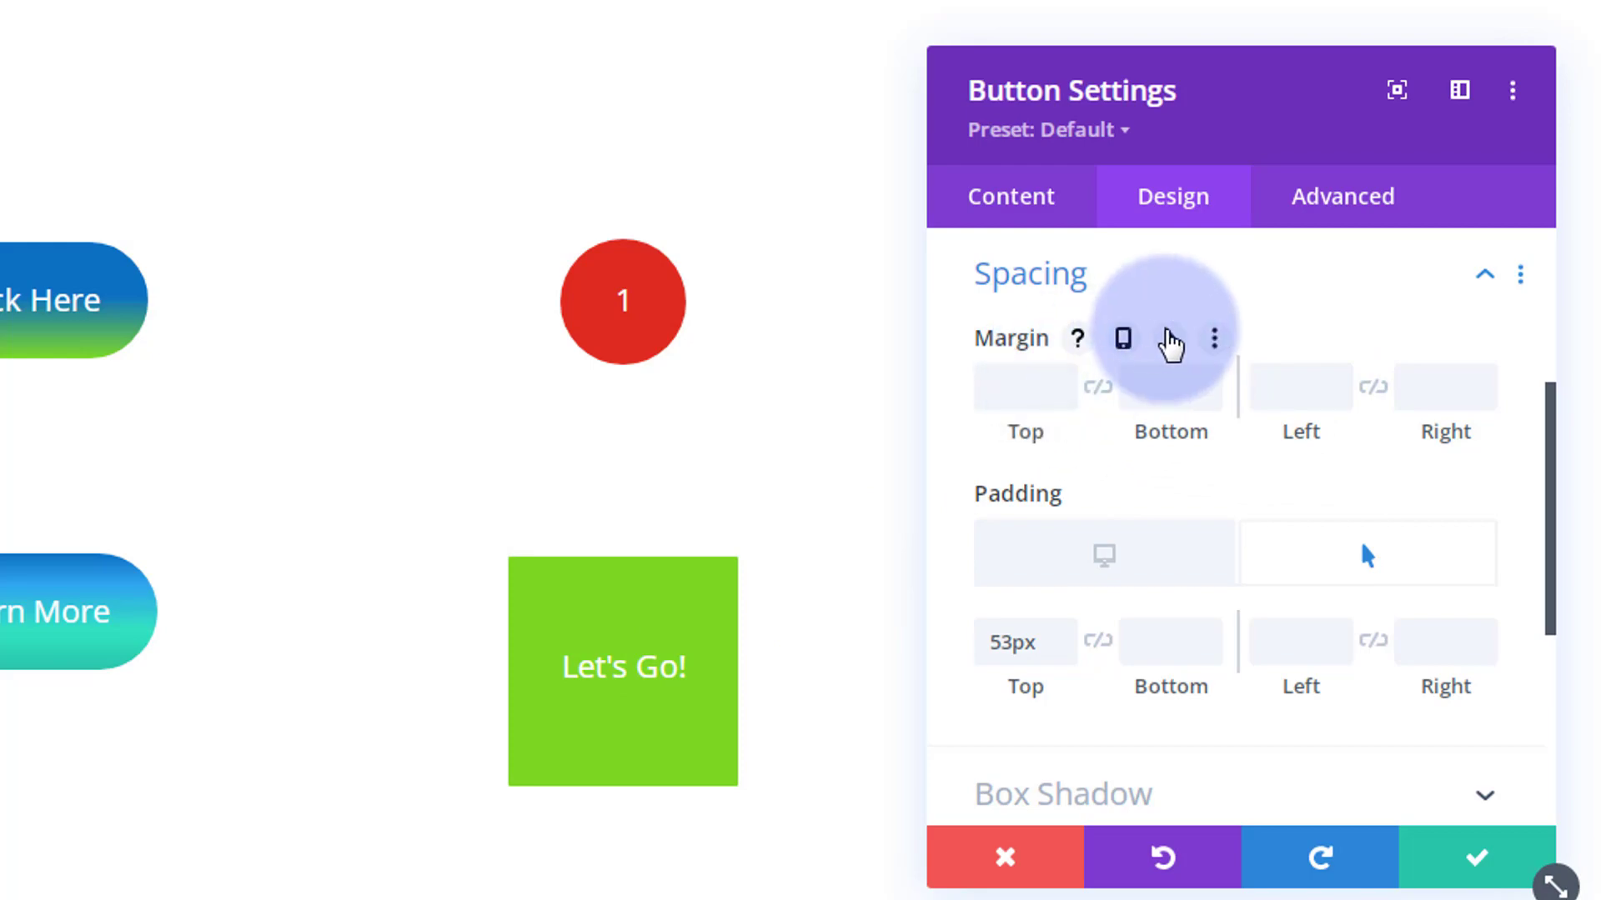
- Enable the hover options for the button's margin and set the hover top margin to -40px
{"action": "left_click", "coordinate": [1169, 338]}
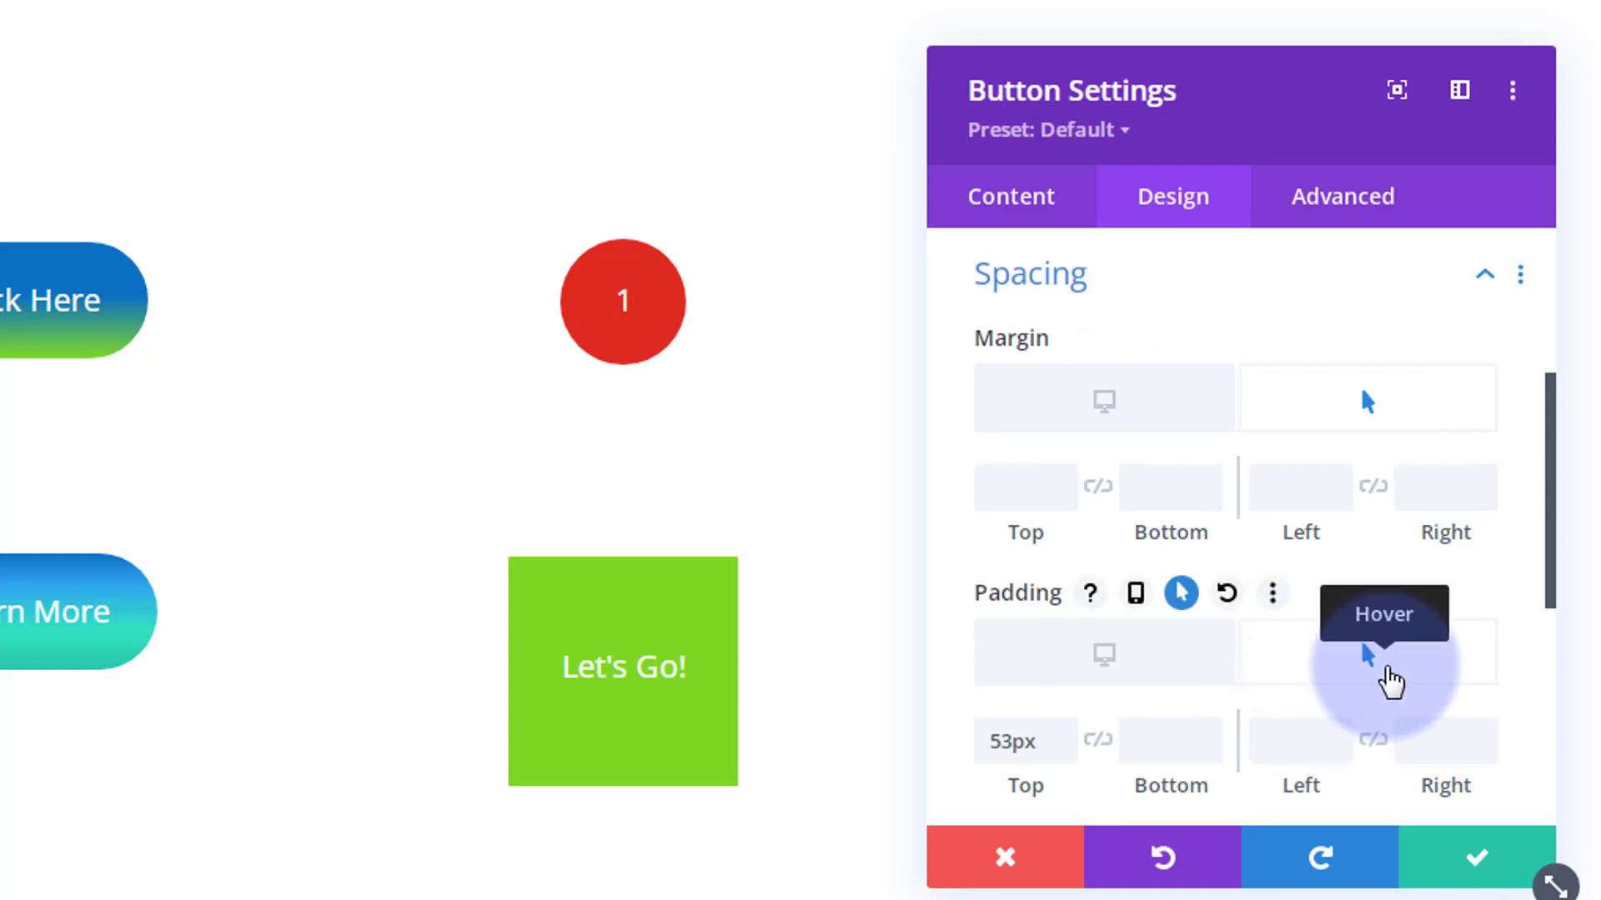
{"action": "left_click", "coordinate": [1040, 426]}
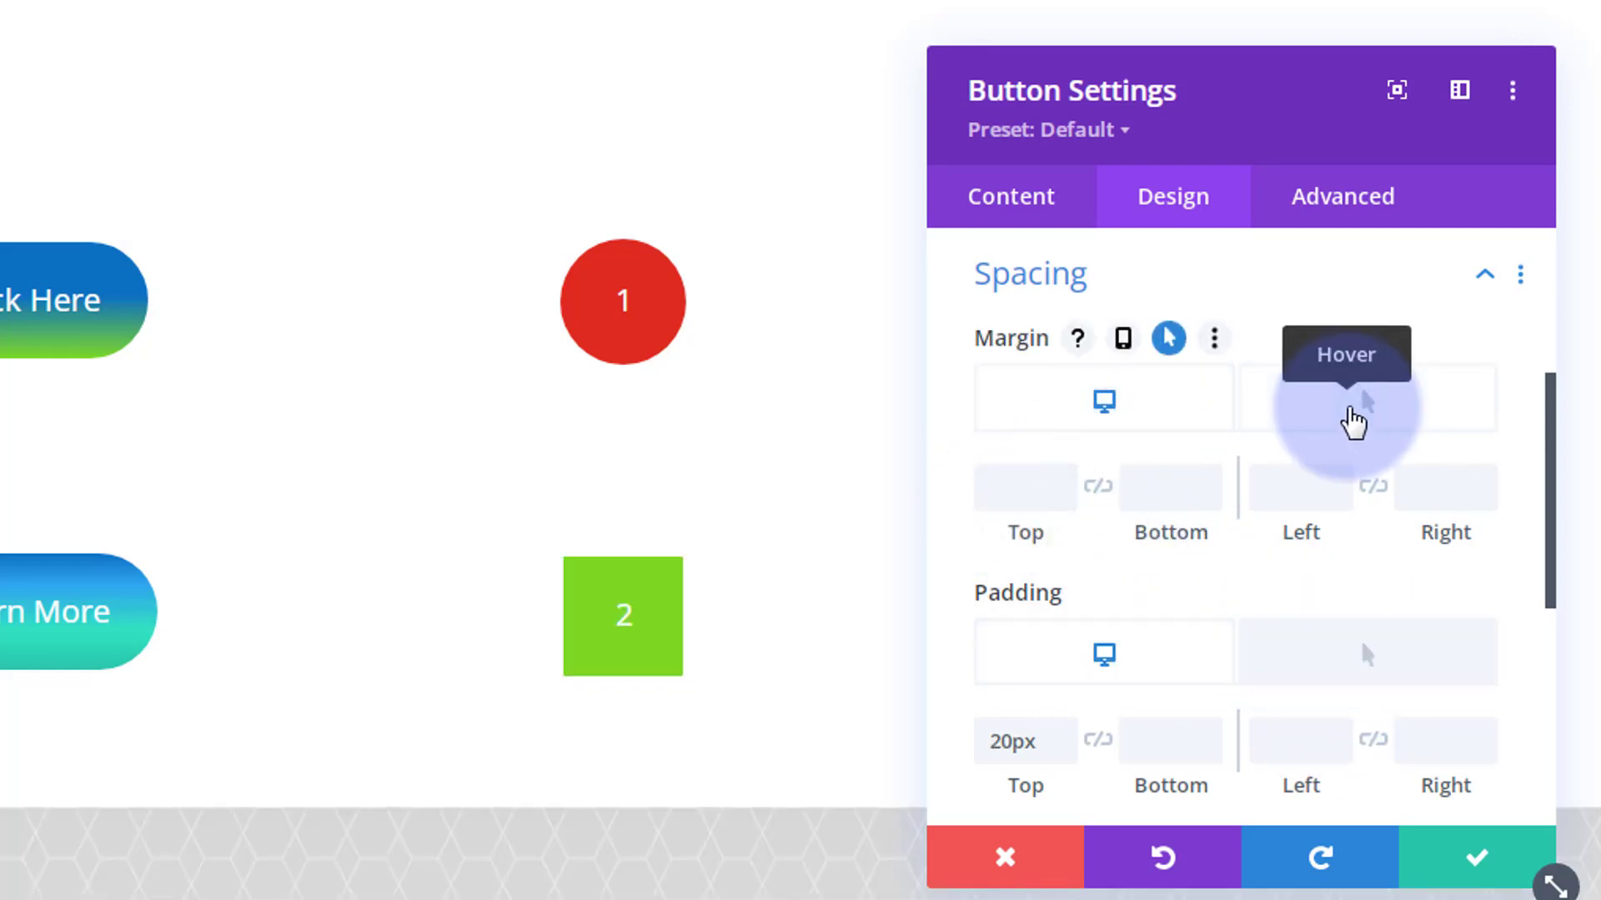
{"action": "left_click", "coordinate": [1353, 424]}
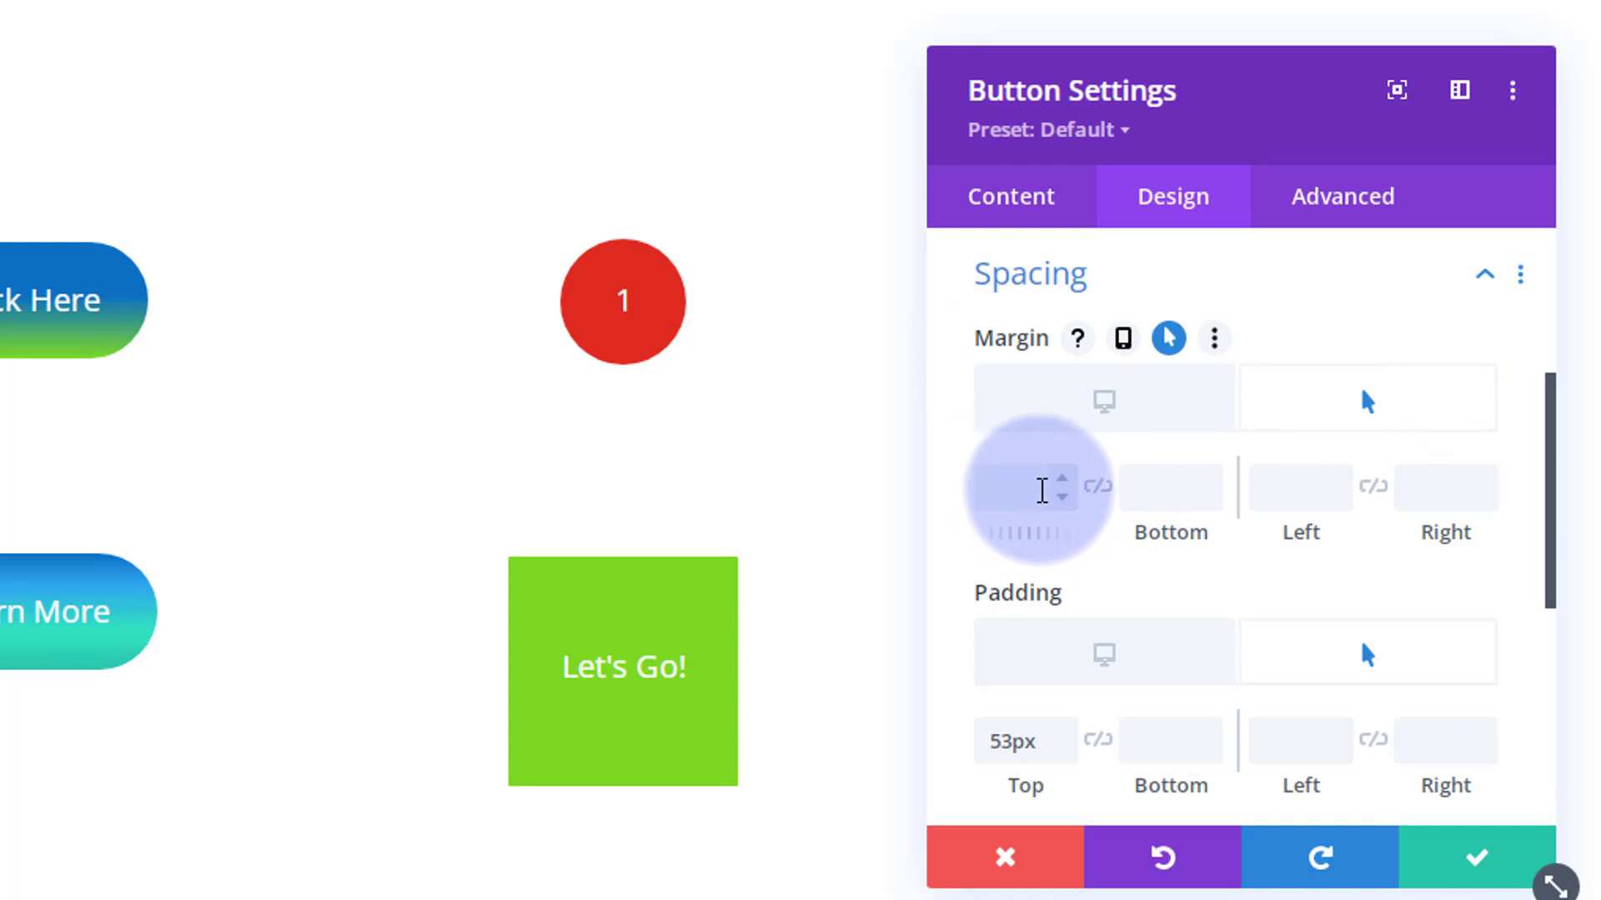
{"action": "left_click", "coordinate": [1061, 500]}
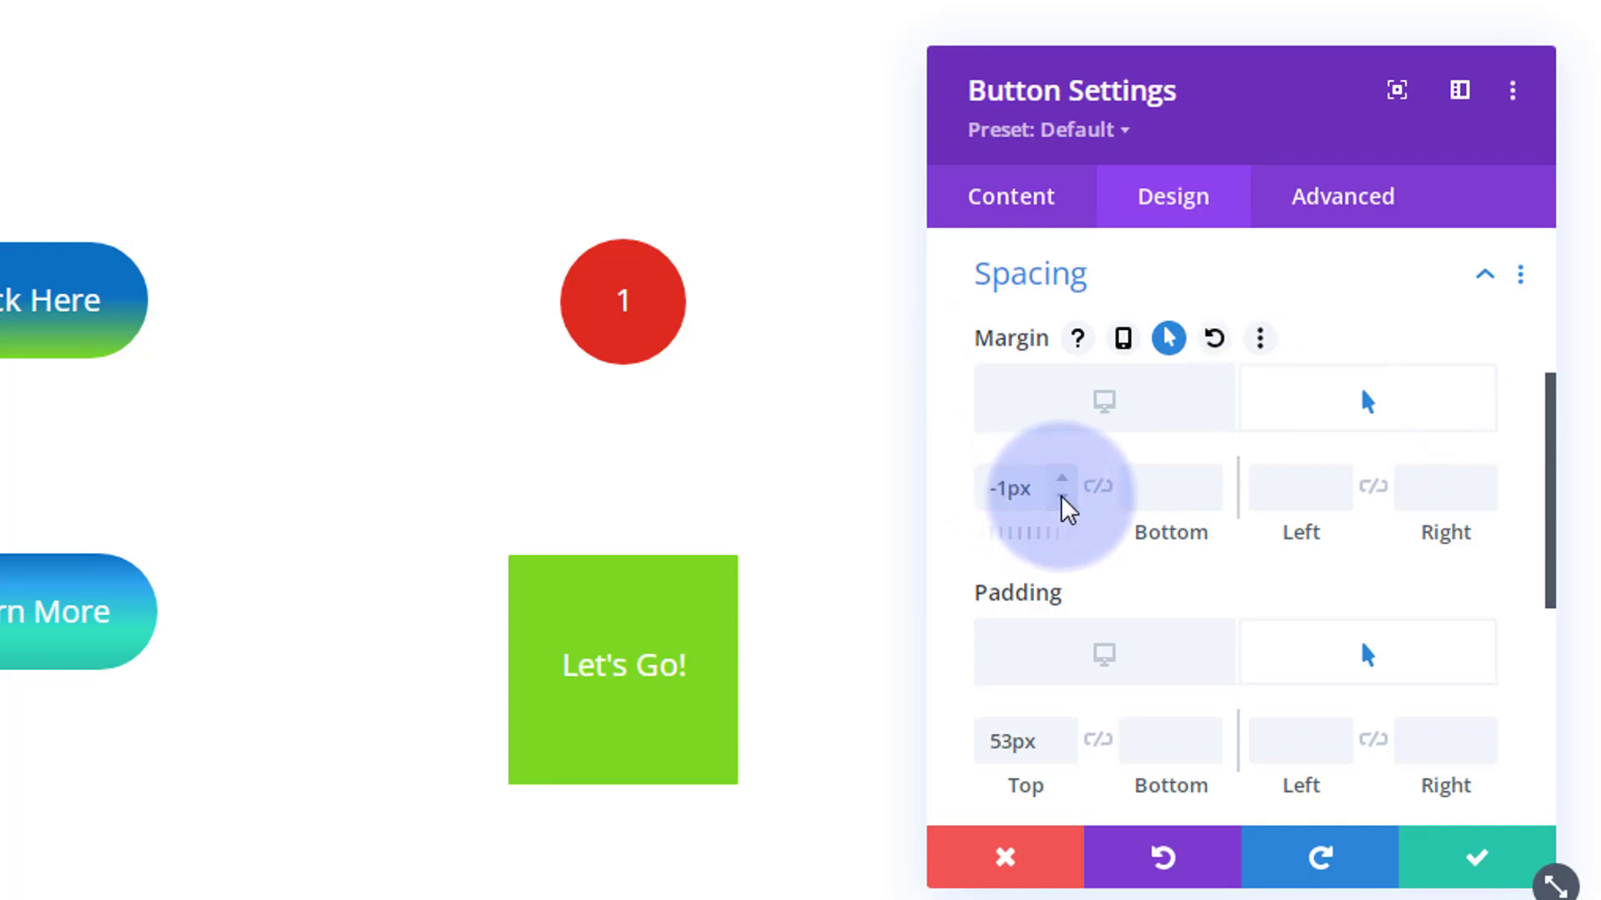
{"action": "left_click", "coordinate": [1061, 498]}
{"action": "left_click_drag", "start_coordinate": [1000, 491], "coordinate": [1007, 491]}
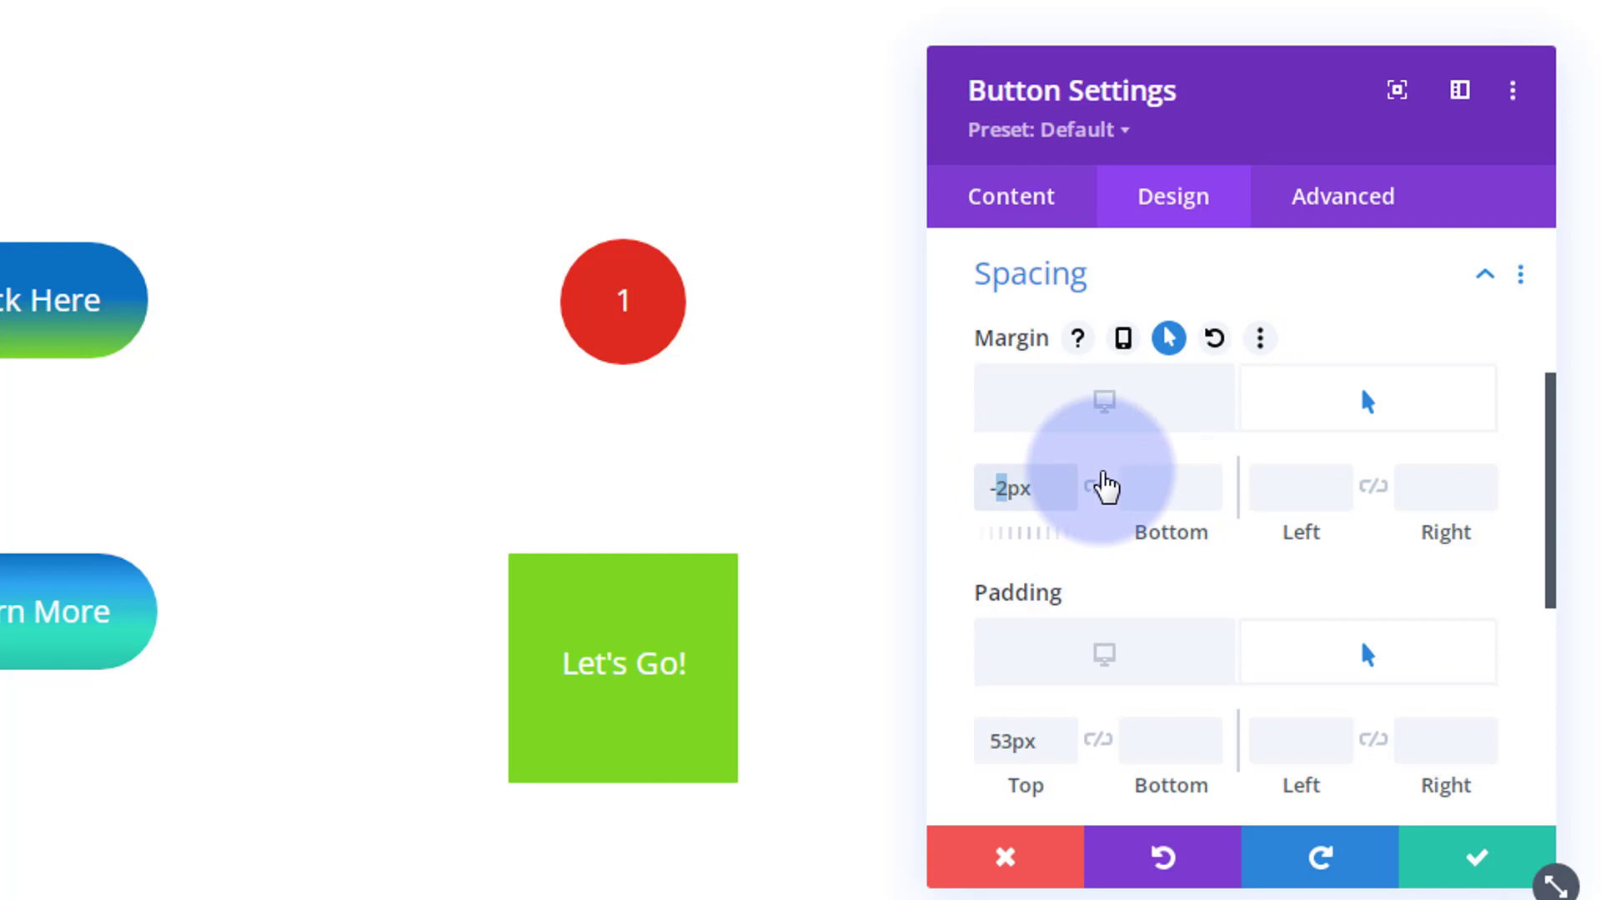
{"action": "type", "text": "50"}
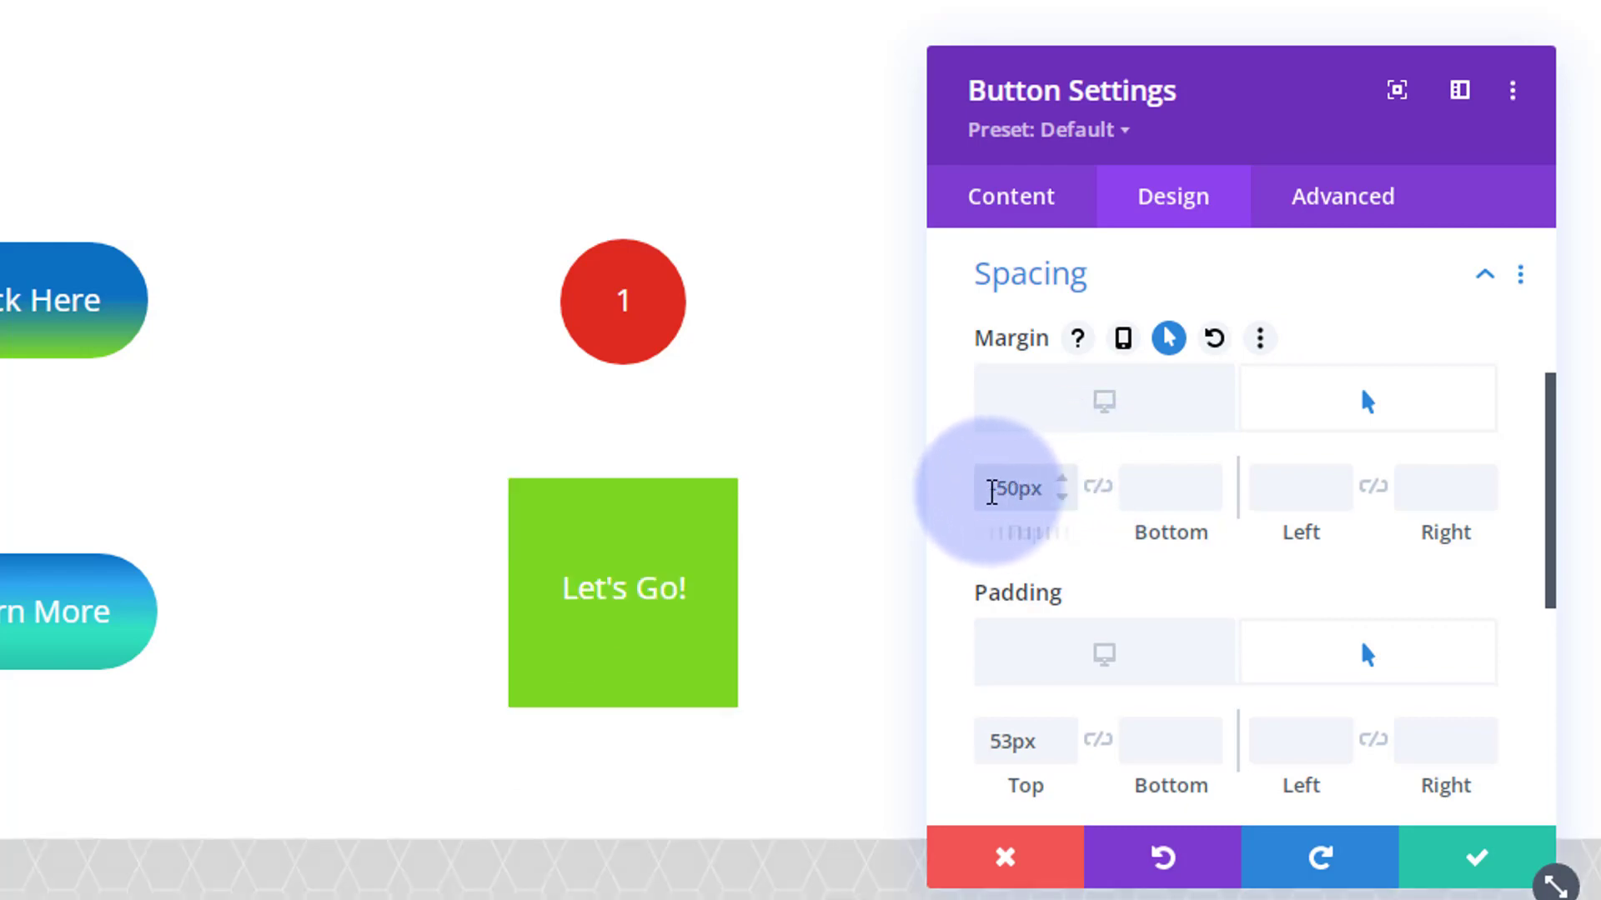
{"action": "left_click_drag", "start_coordinate": [1000, 492], "coordinate": [1008, 492]}
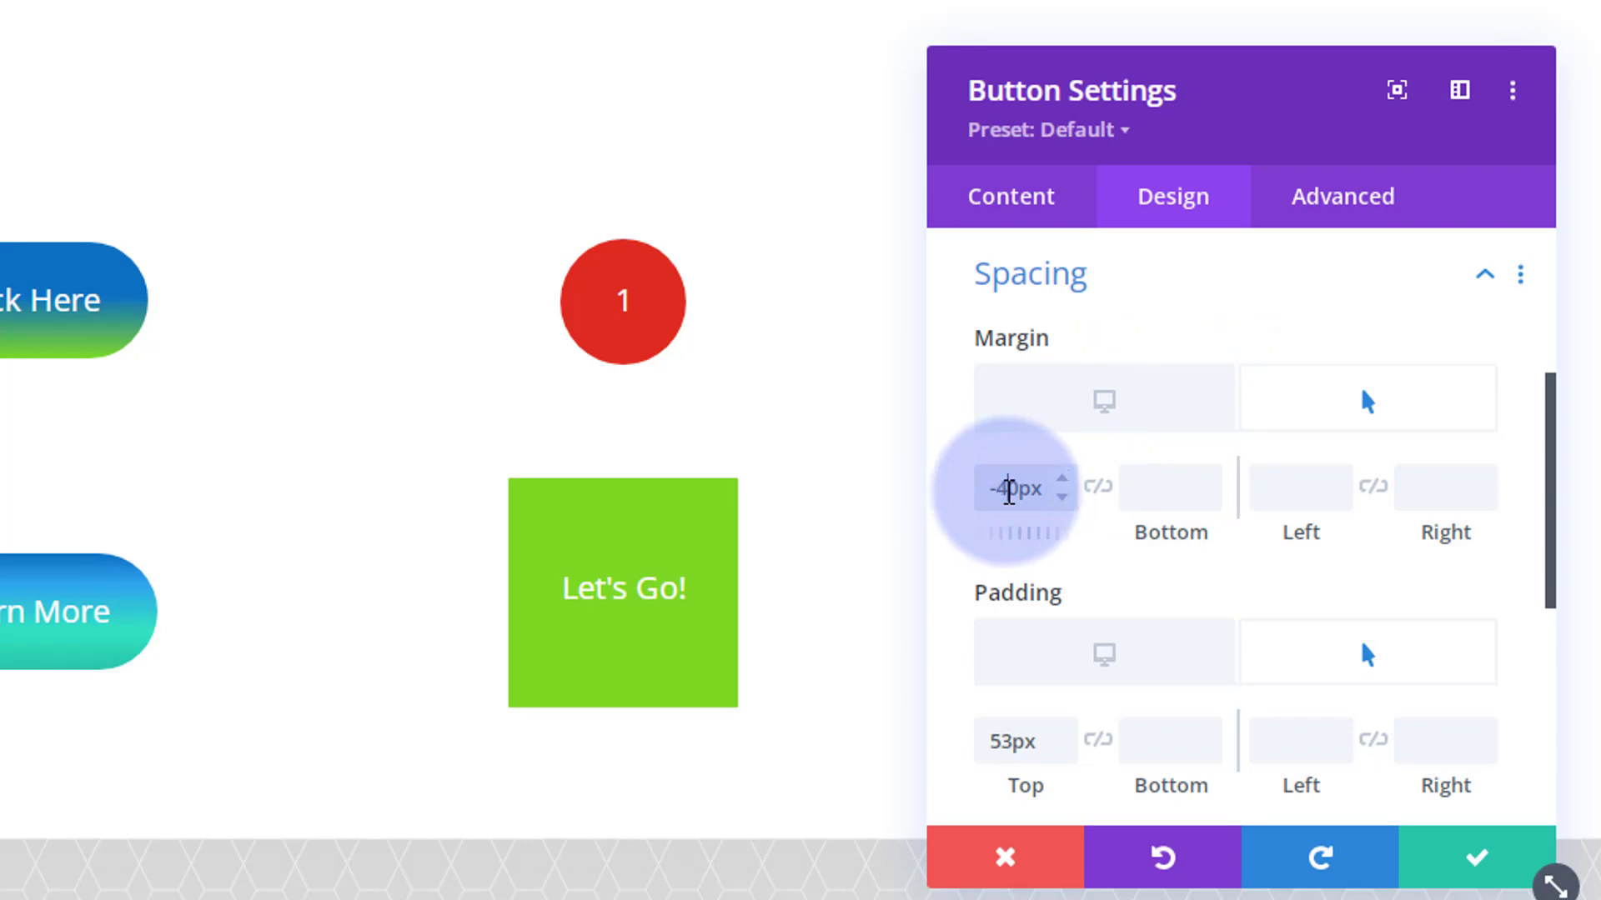
{"action": "type", "text": "4"}
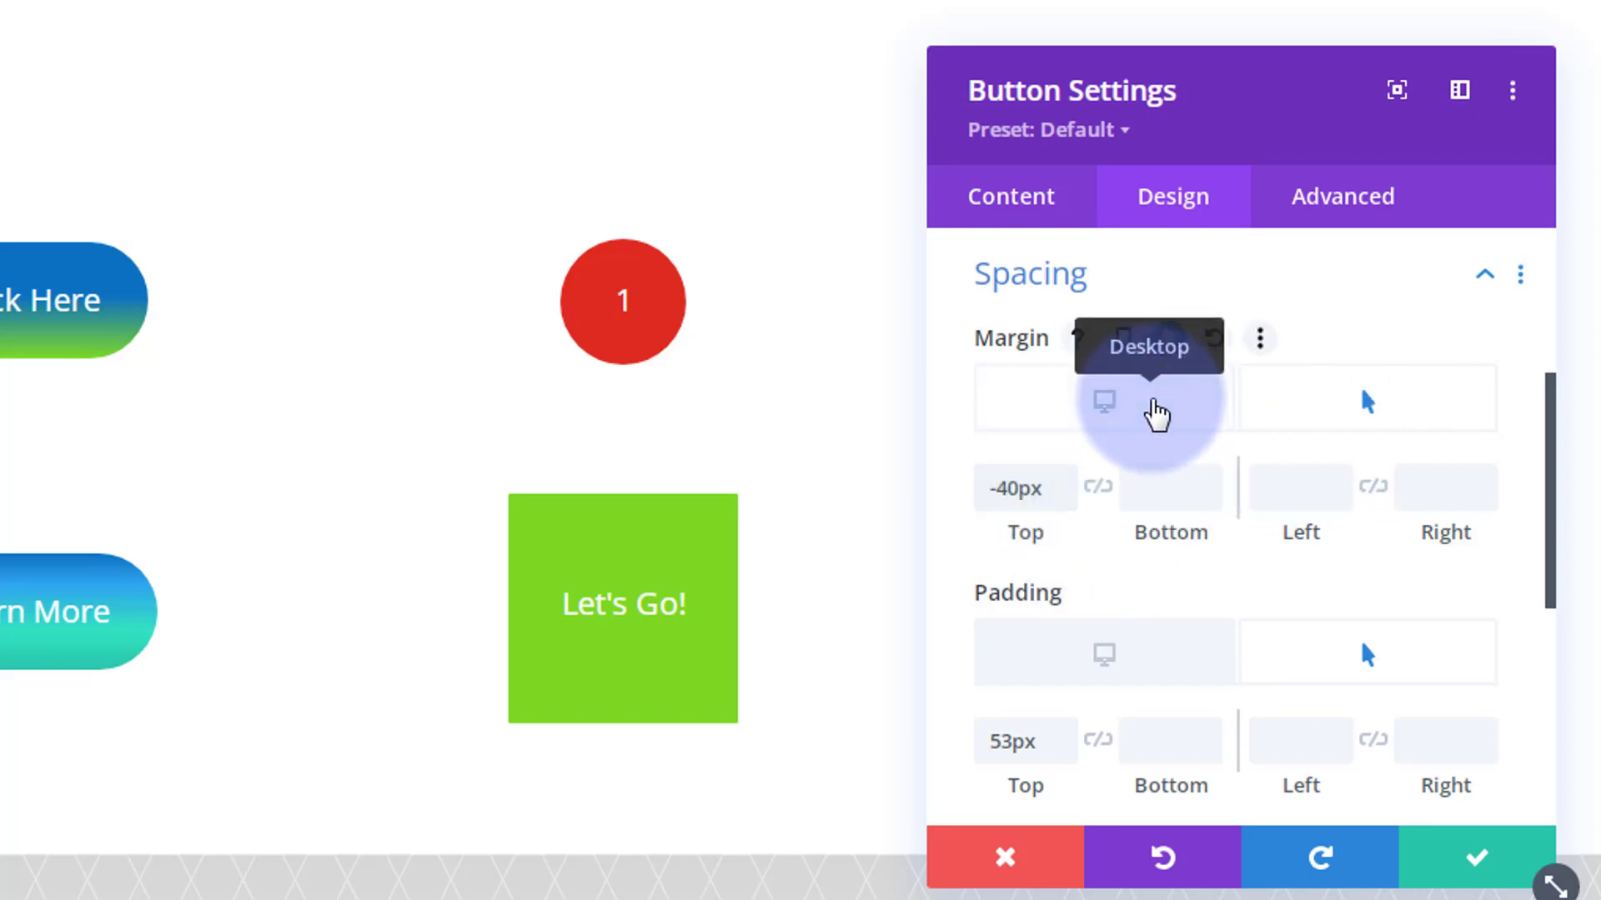
- Compare the green button's position and size in its desktop and hover states, ending in the desktop state
{"action": "left_click", "coordinate": [1154, 404]}
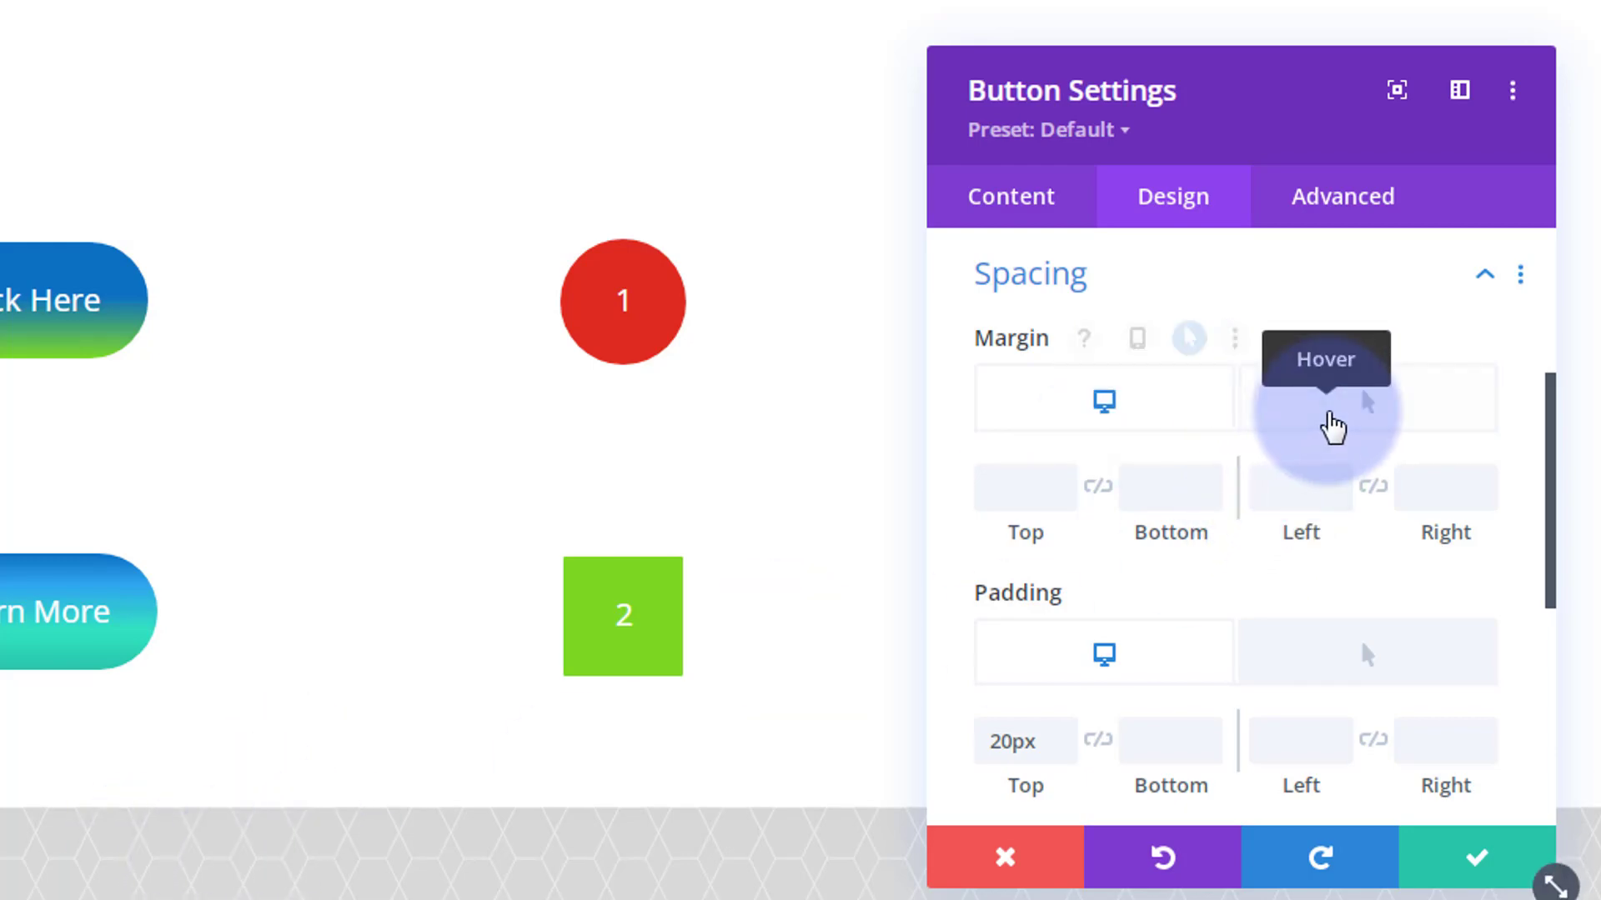
{"action": "left_click", "coordinate": [1332, 427]}
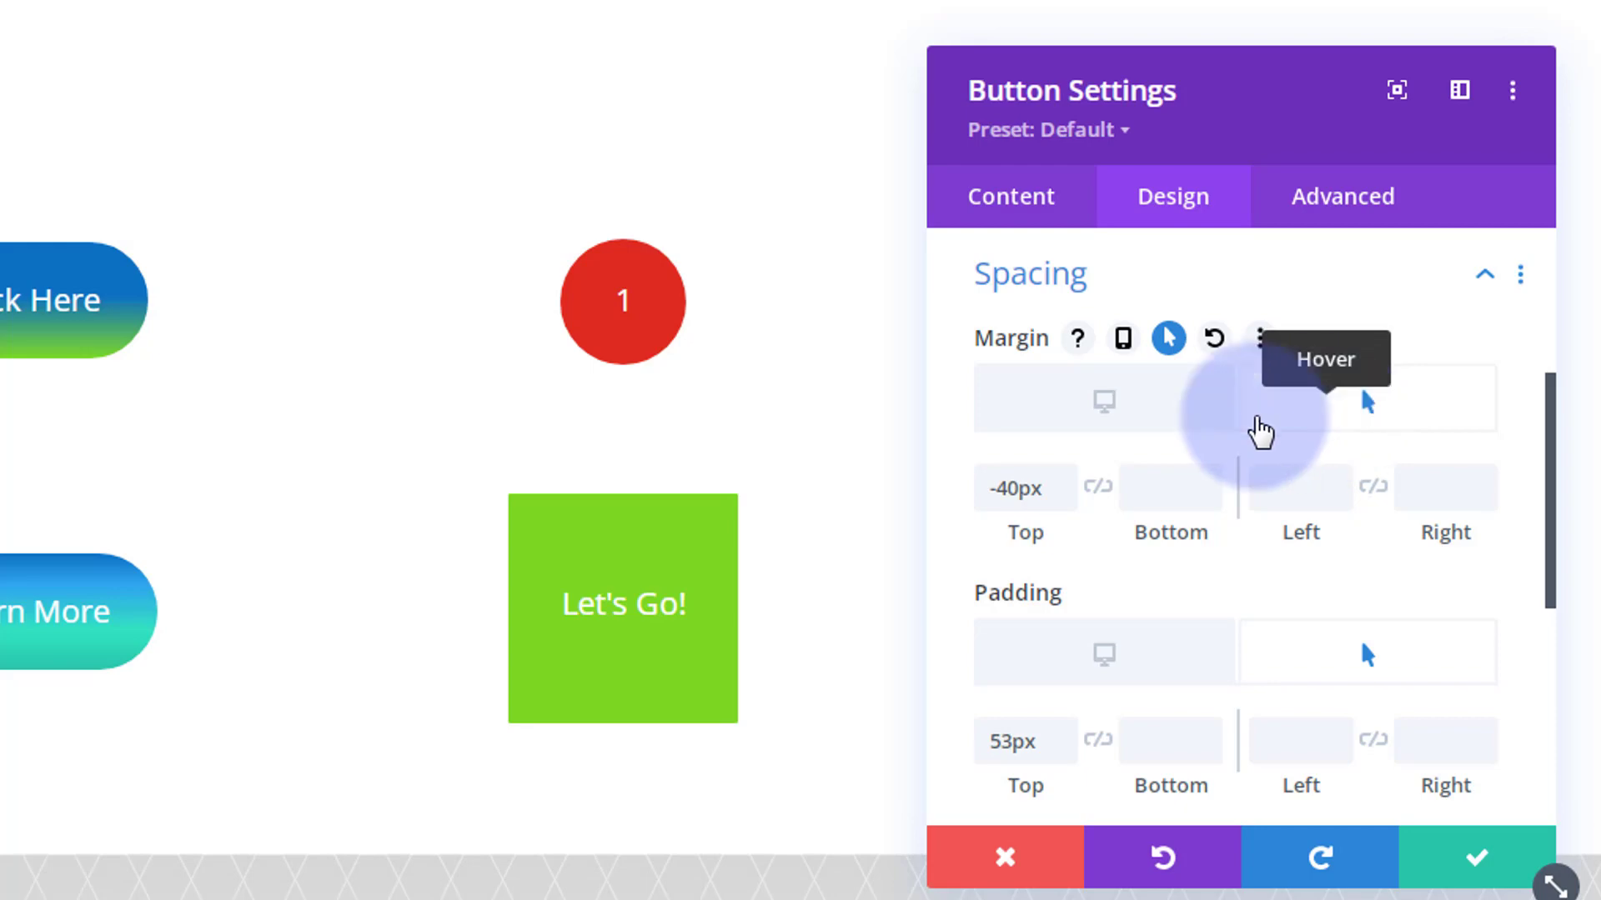
{"action": "left_click", "coordinate": [1130, 411]}
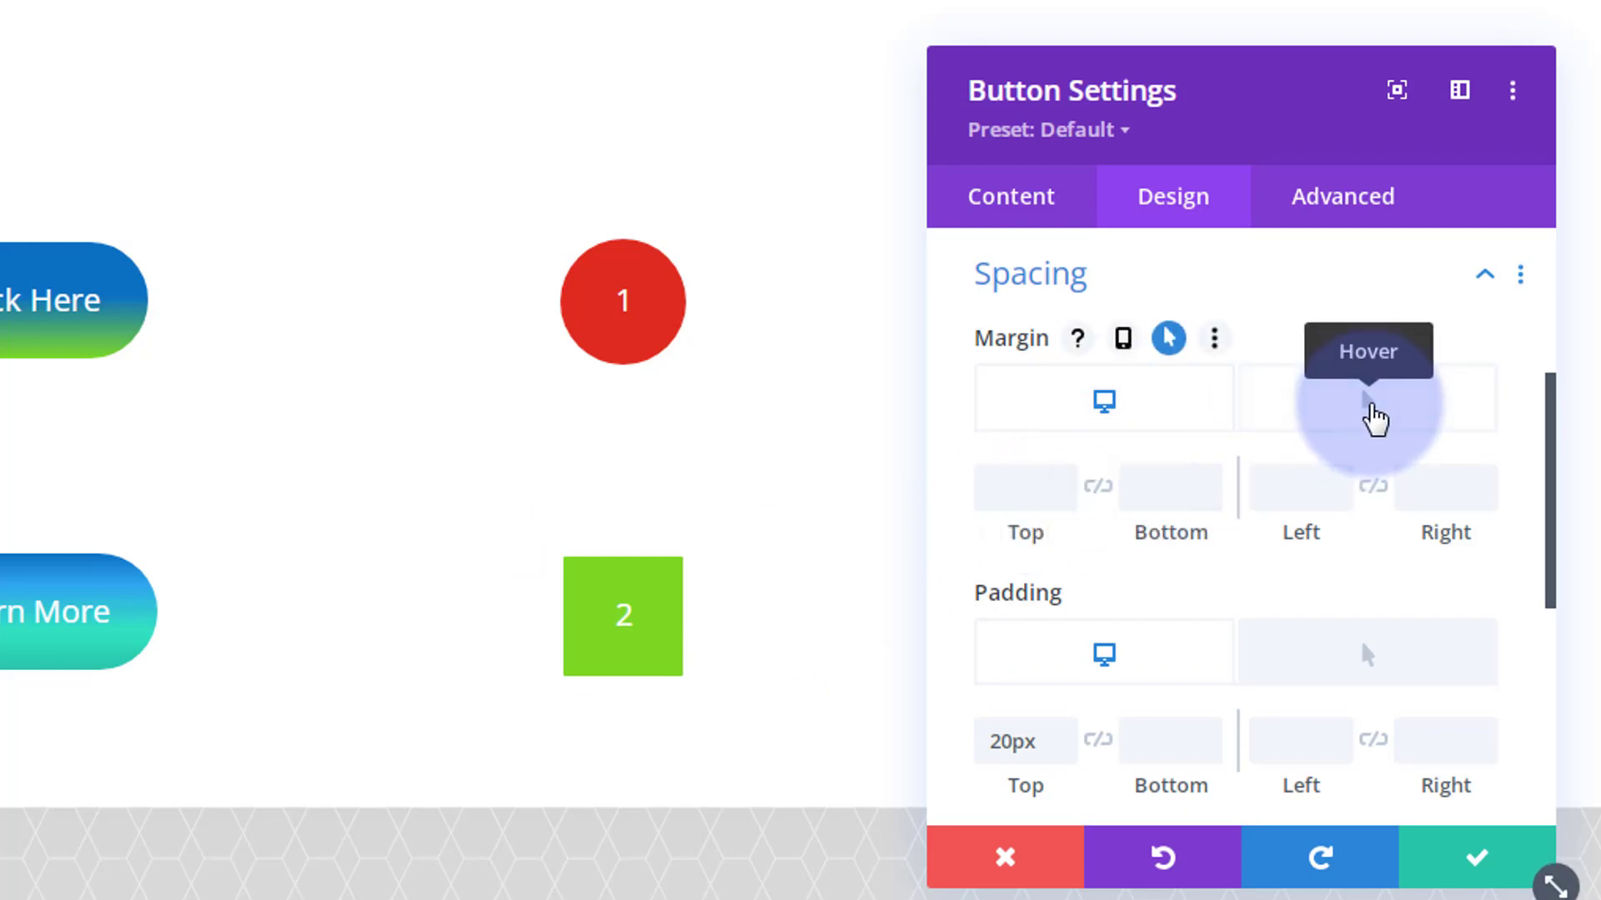
{"action": "left_click", "coordinate": [1374, 417]}
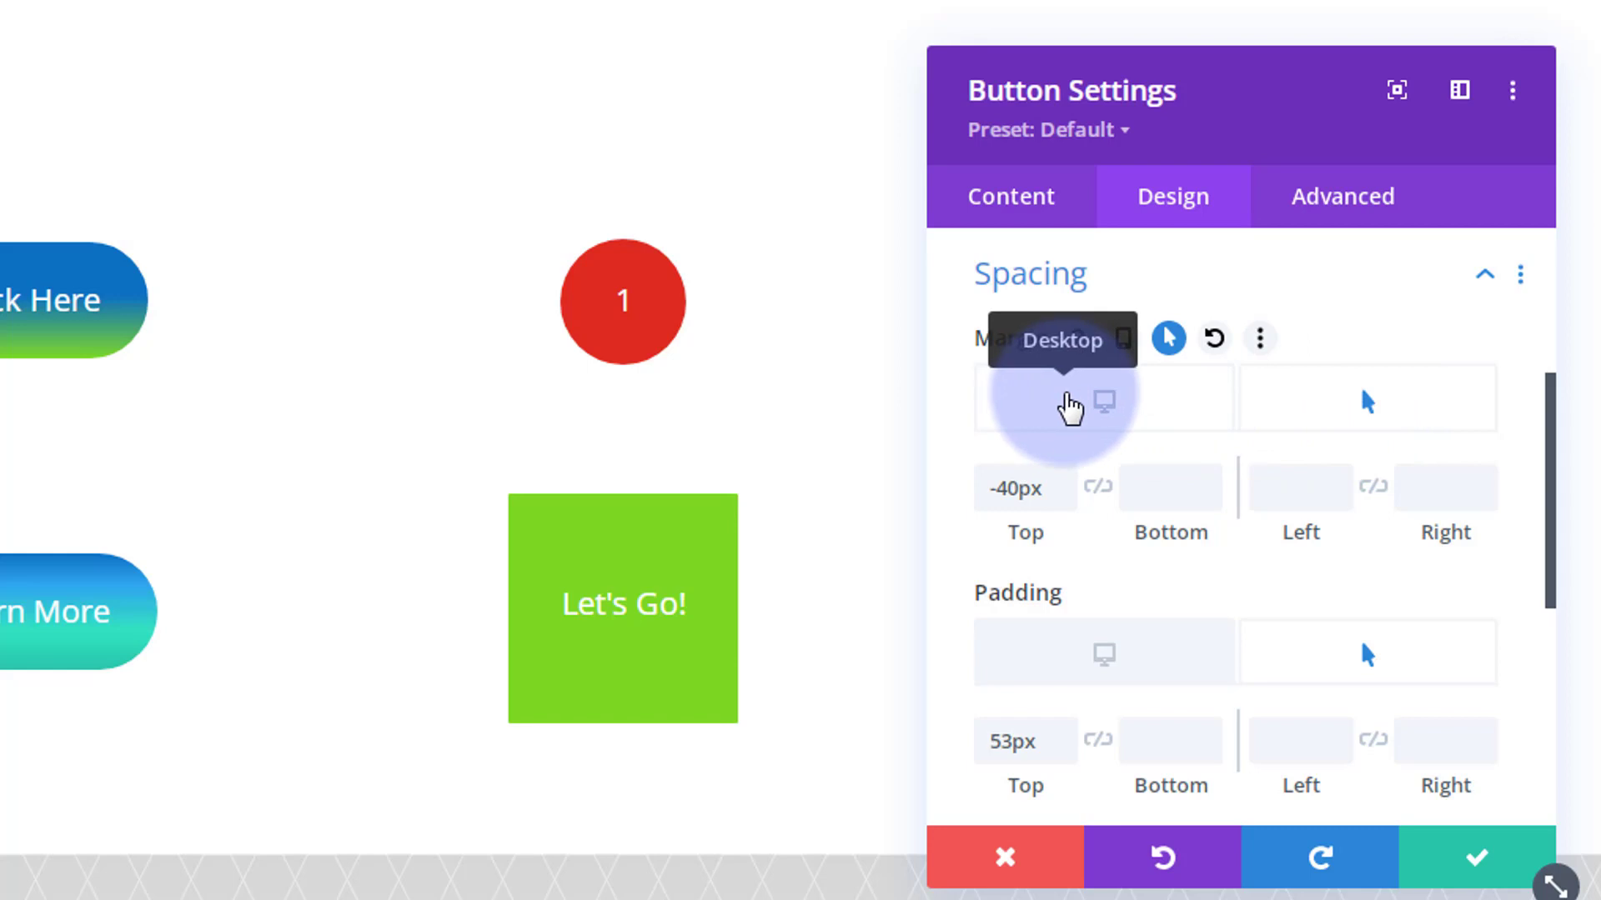
{"action": "left_click", "coordinate": [1071, 408]}
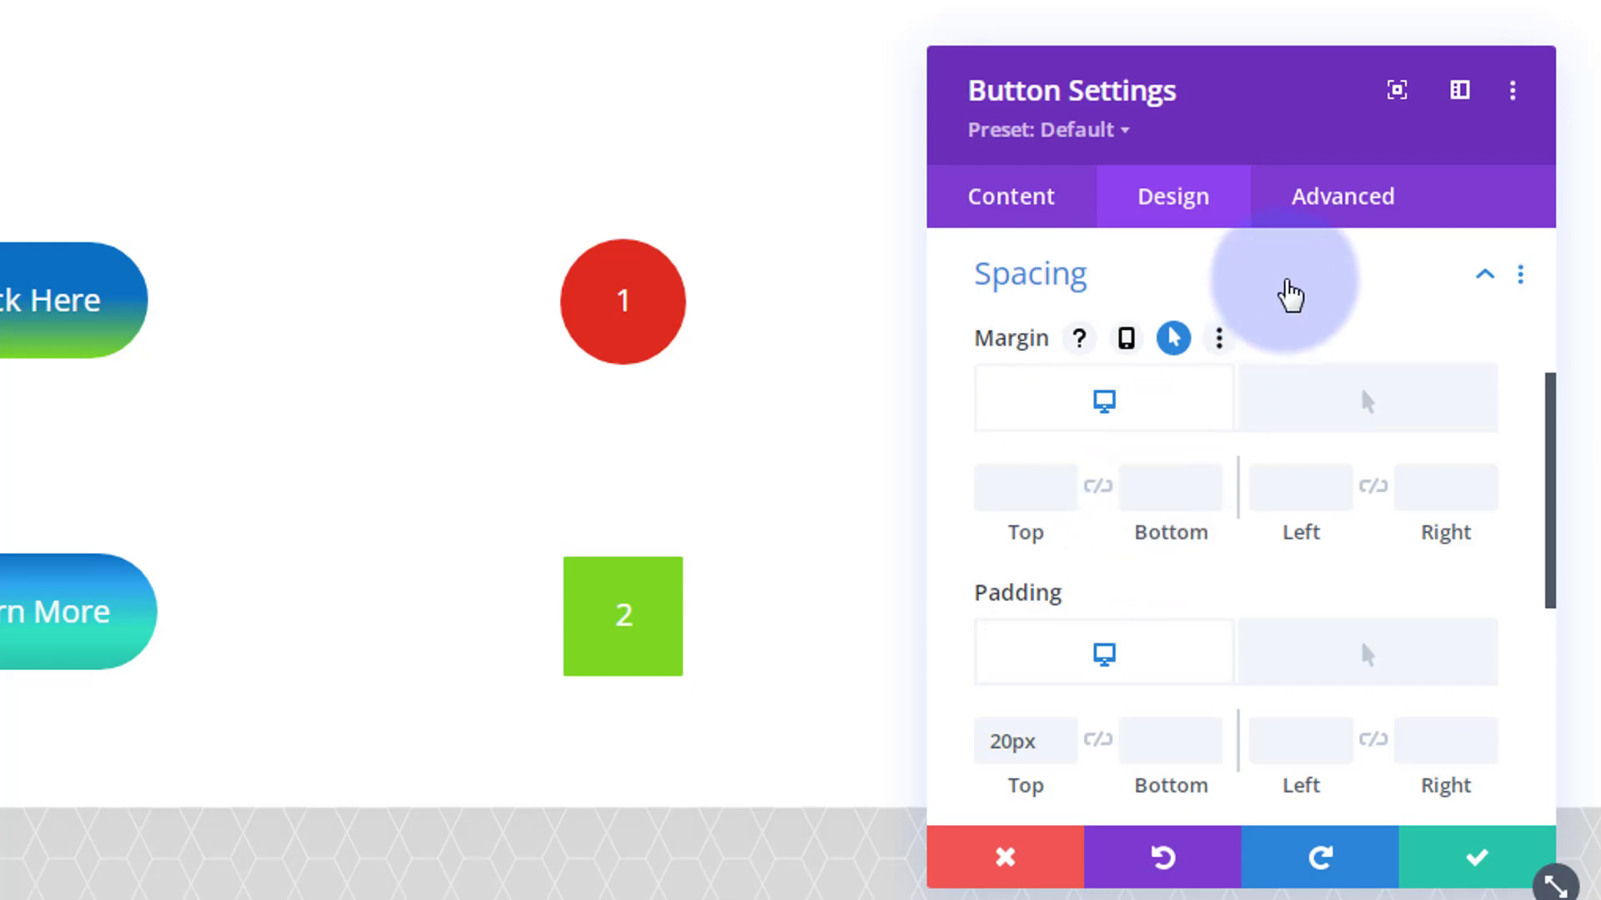
- Set the green "2" button's border radius to 50% in its custom button styles
{"action": "left_click", "coordinate": [1288, 293]}
{"action": "scroll", "coordinate": [1311, 523], "scroll_direction": "up", "scroll_amount": 3}
{"action": "scroll", "coordinate": [1310, 523], "scroll_direction": "up", "scroll_amount": 1}
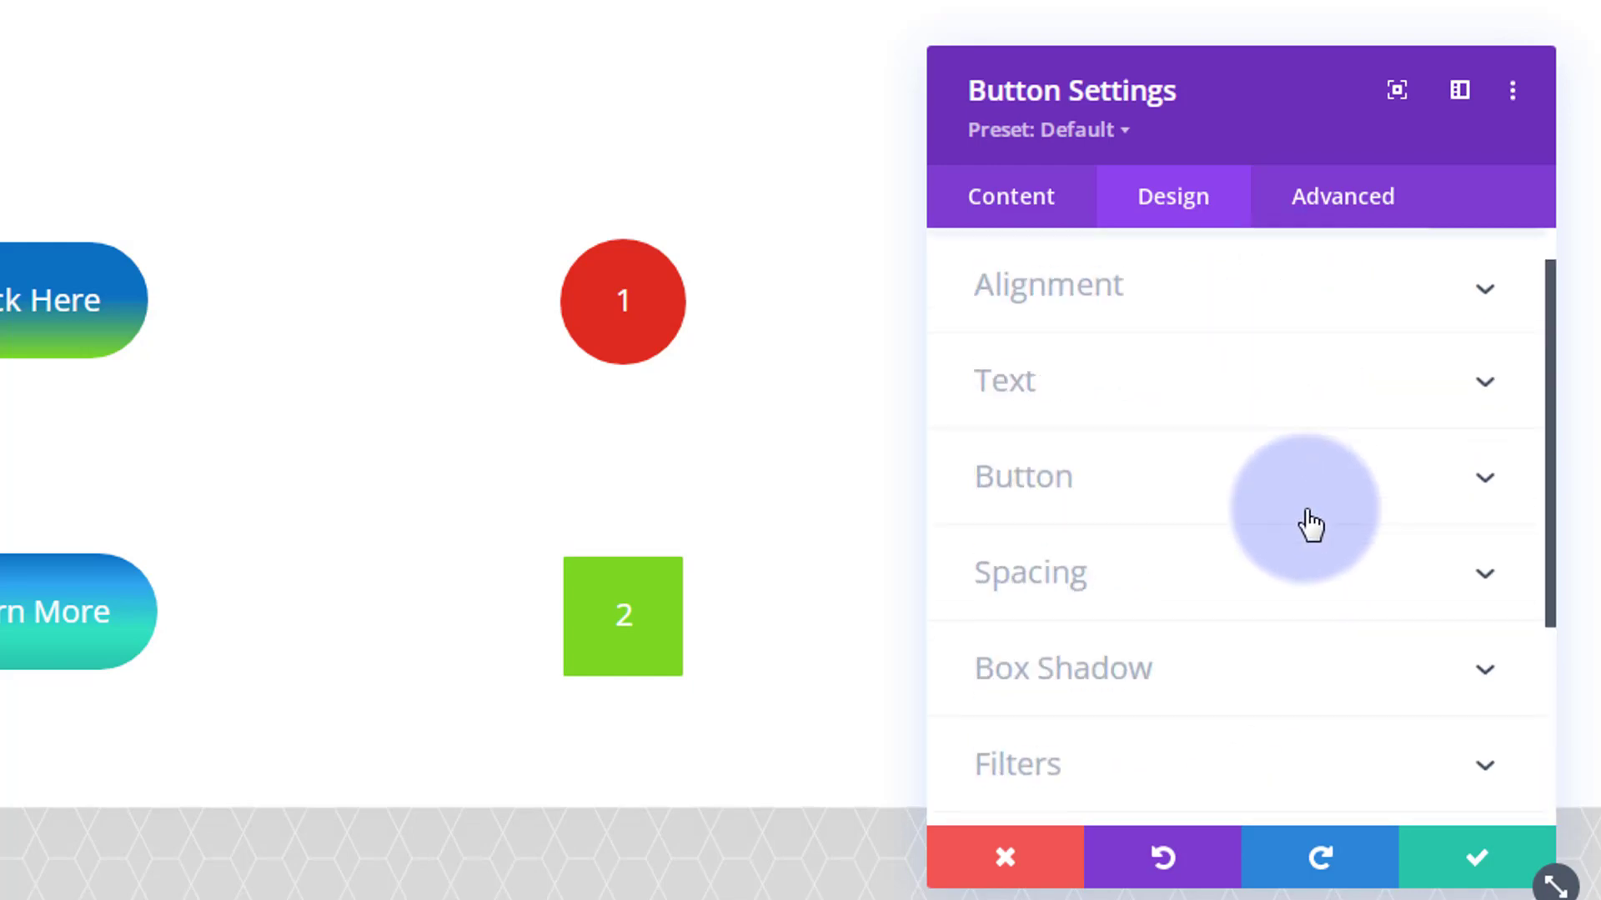
{"action": "left_click", "coordinate": [1252, 496]}
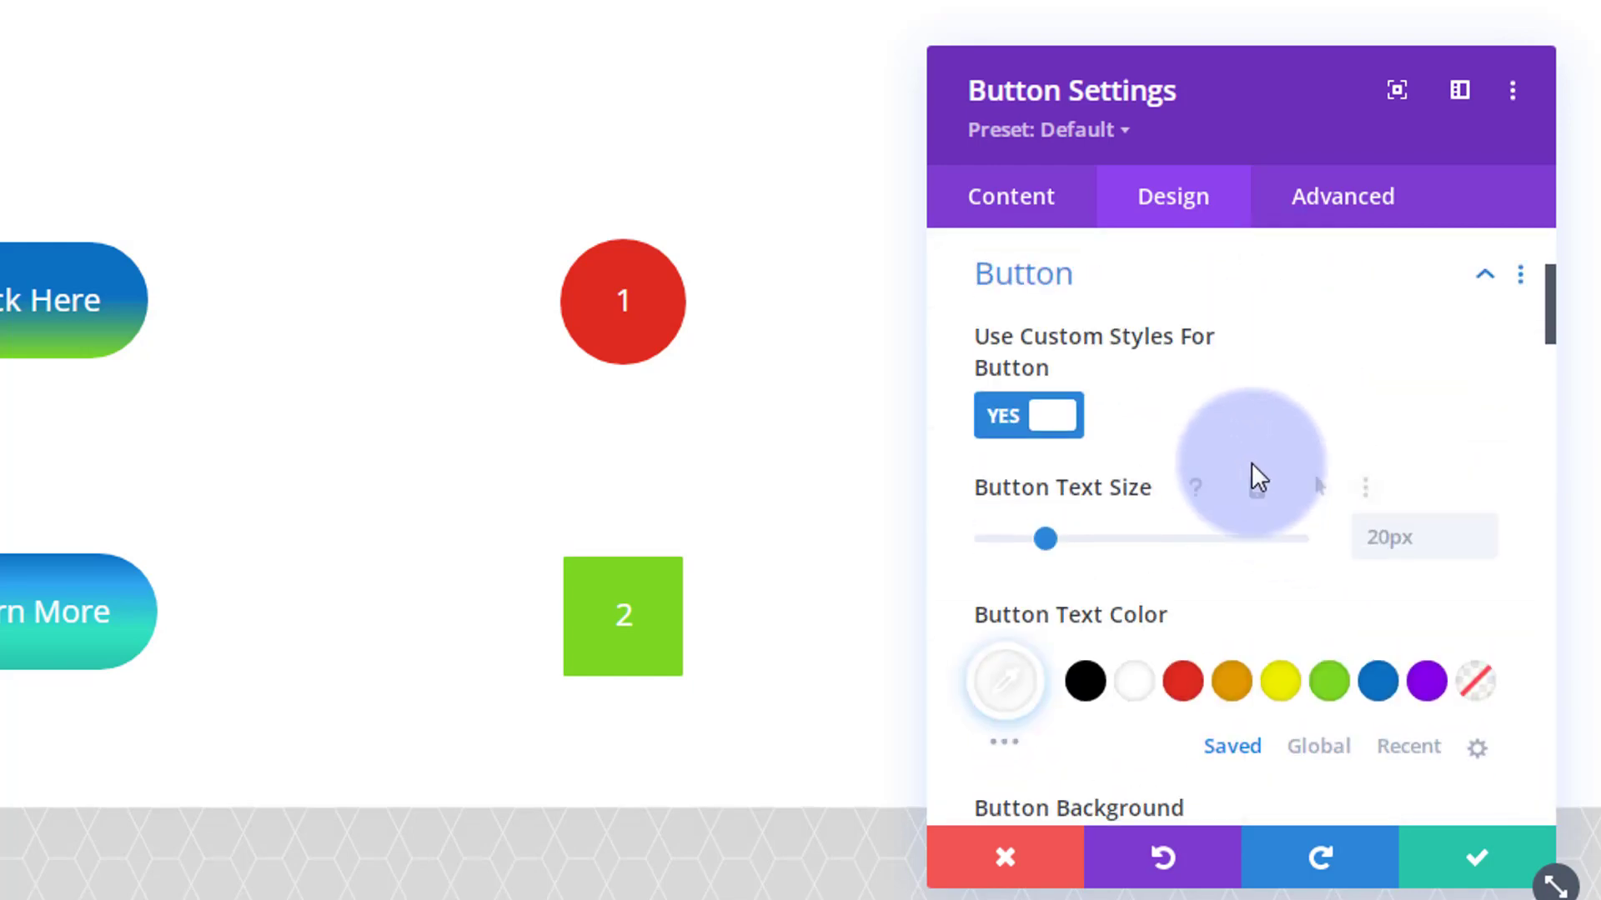
{"action": "scroll", "coordinate": [1261, 435], "scroll_direction": "down", "scroll_amount": 3}
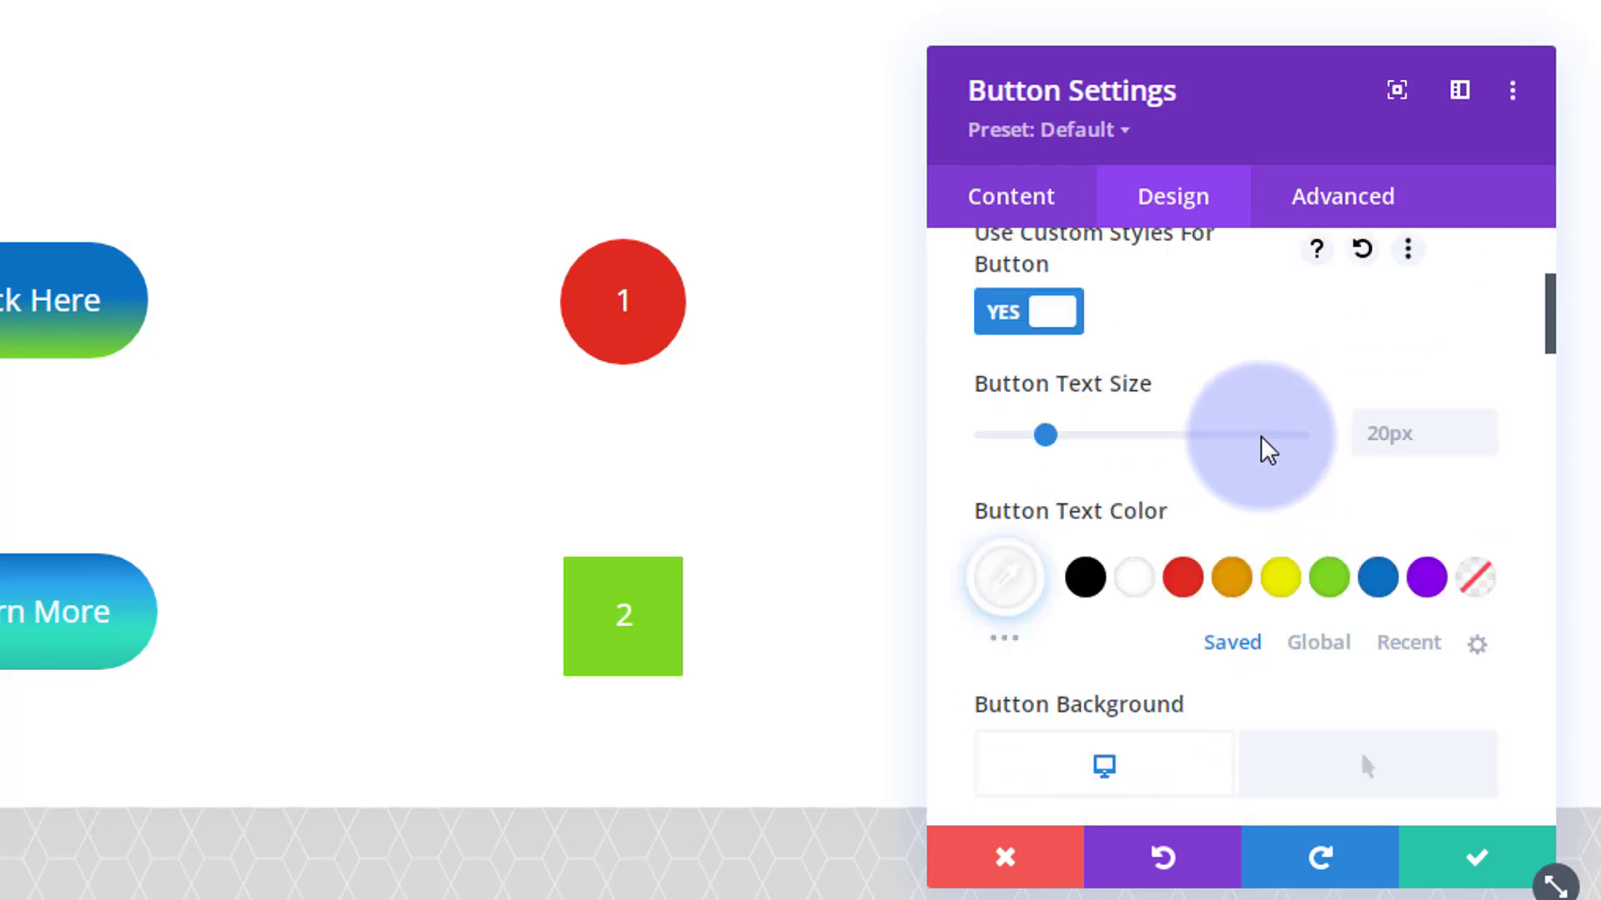
{"action": "scroll", "coordinate": [1268, 434], "scroll_direction": "down", "scroll_amount": 10}
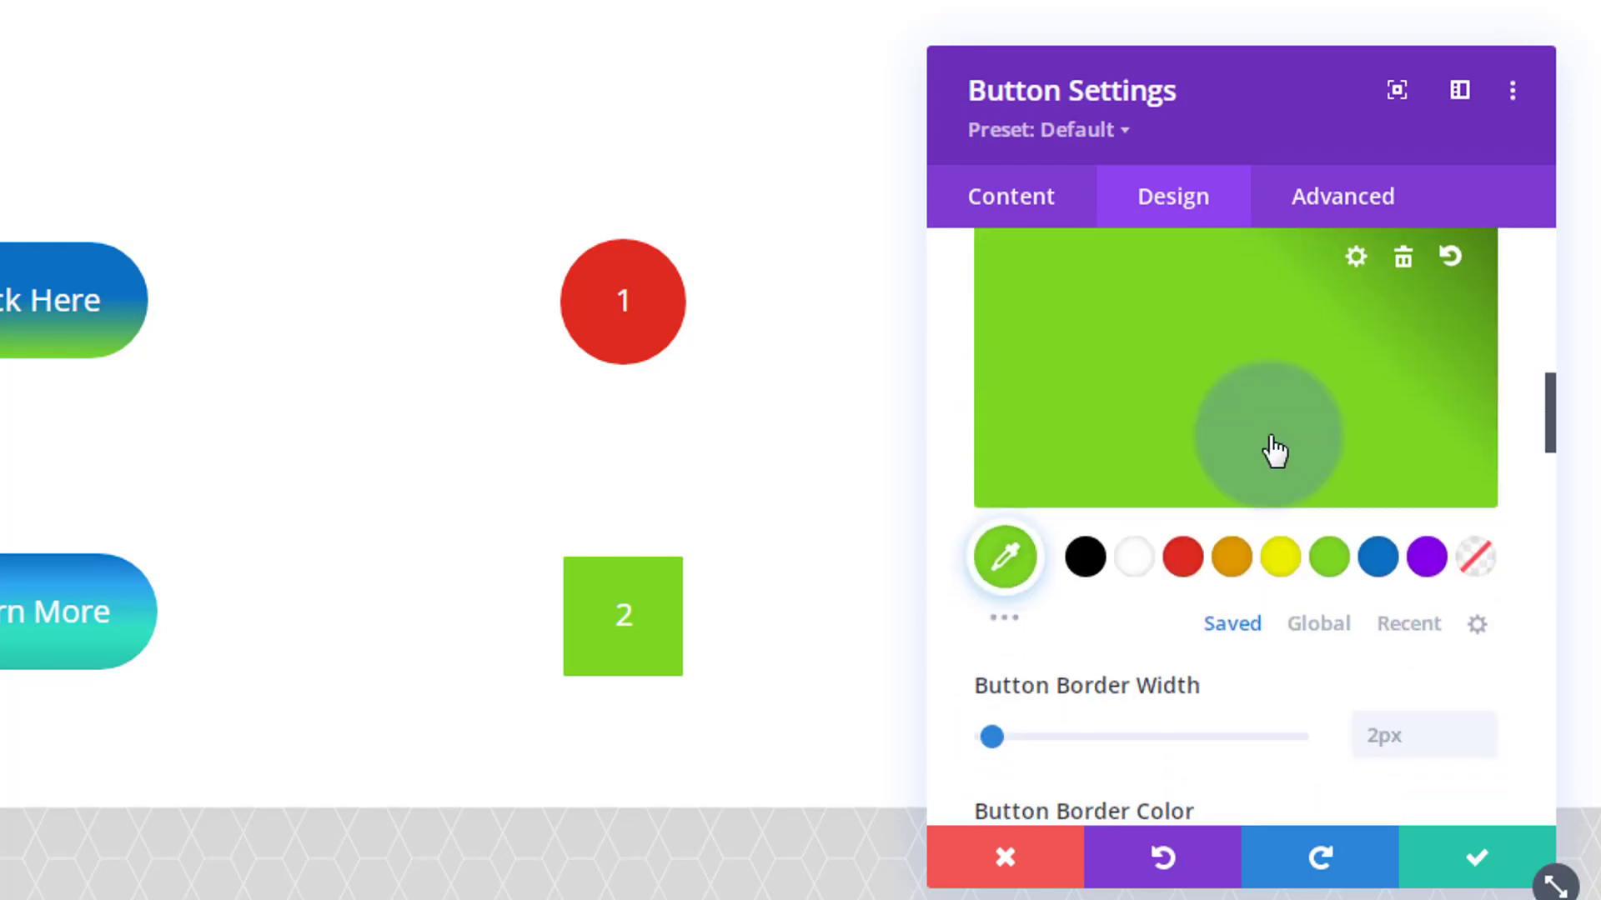
{"action": "scroll", "coordinate": [1278, 434], "scroll_direction": "down", "scroll_amount": 5}
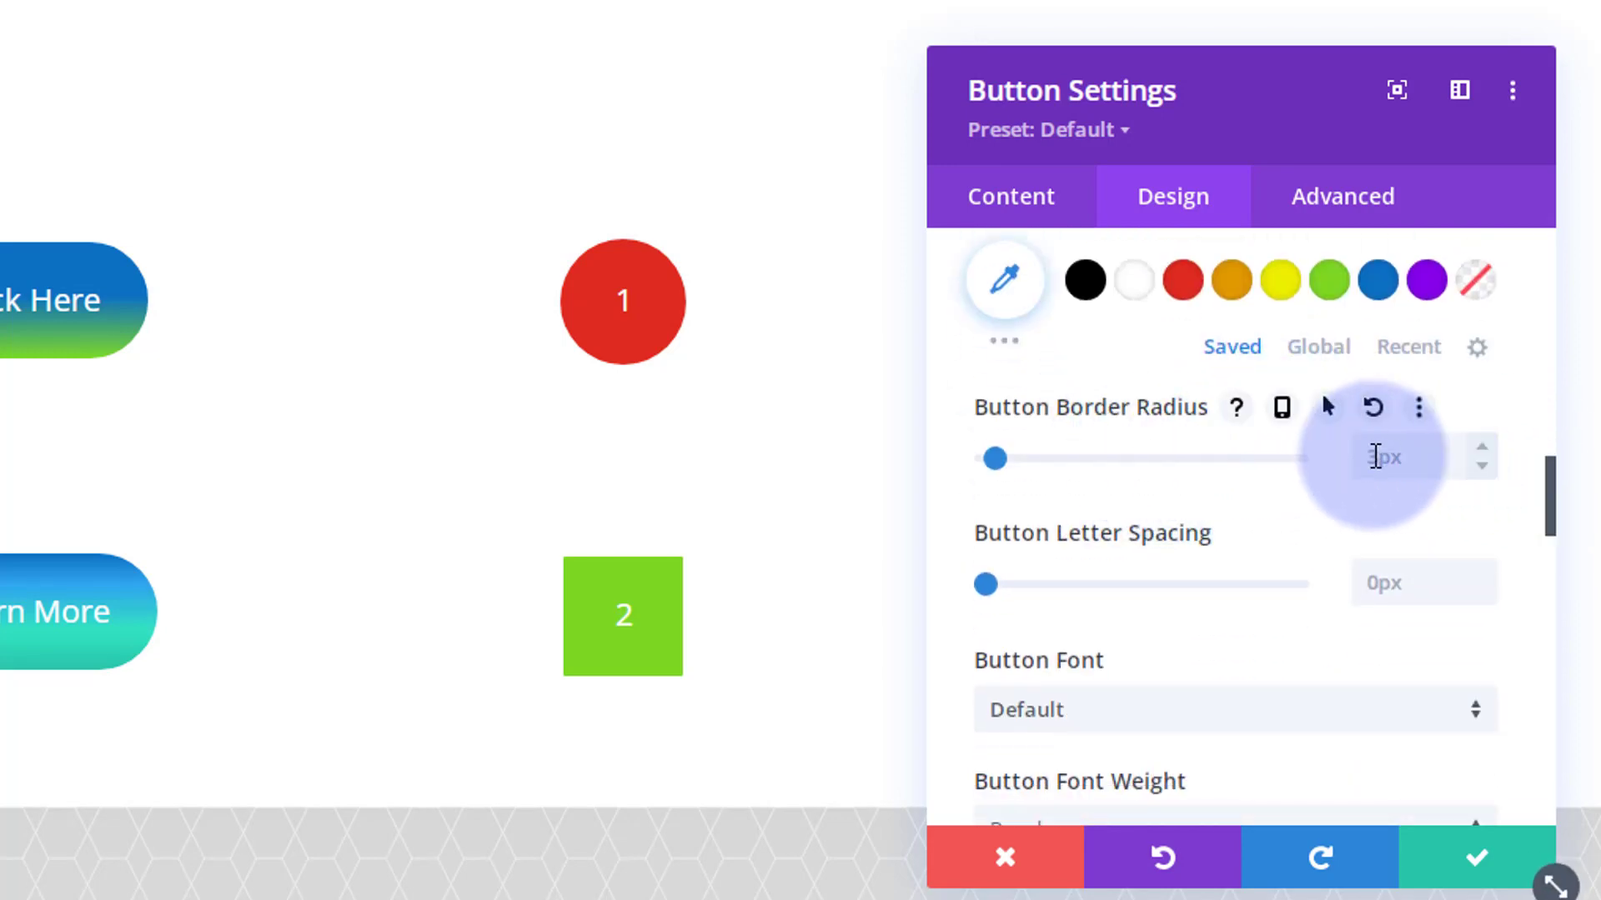
{"action": "left_click", "coordinate": [1367, 456]}
{"action": "type", "text": "50%"}
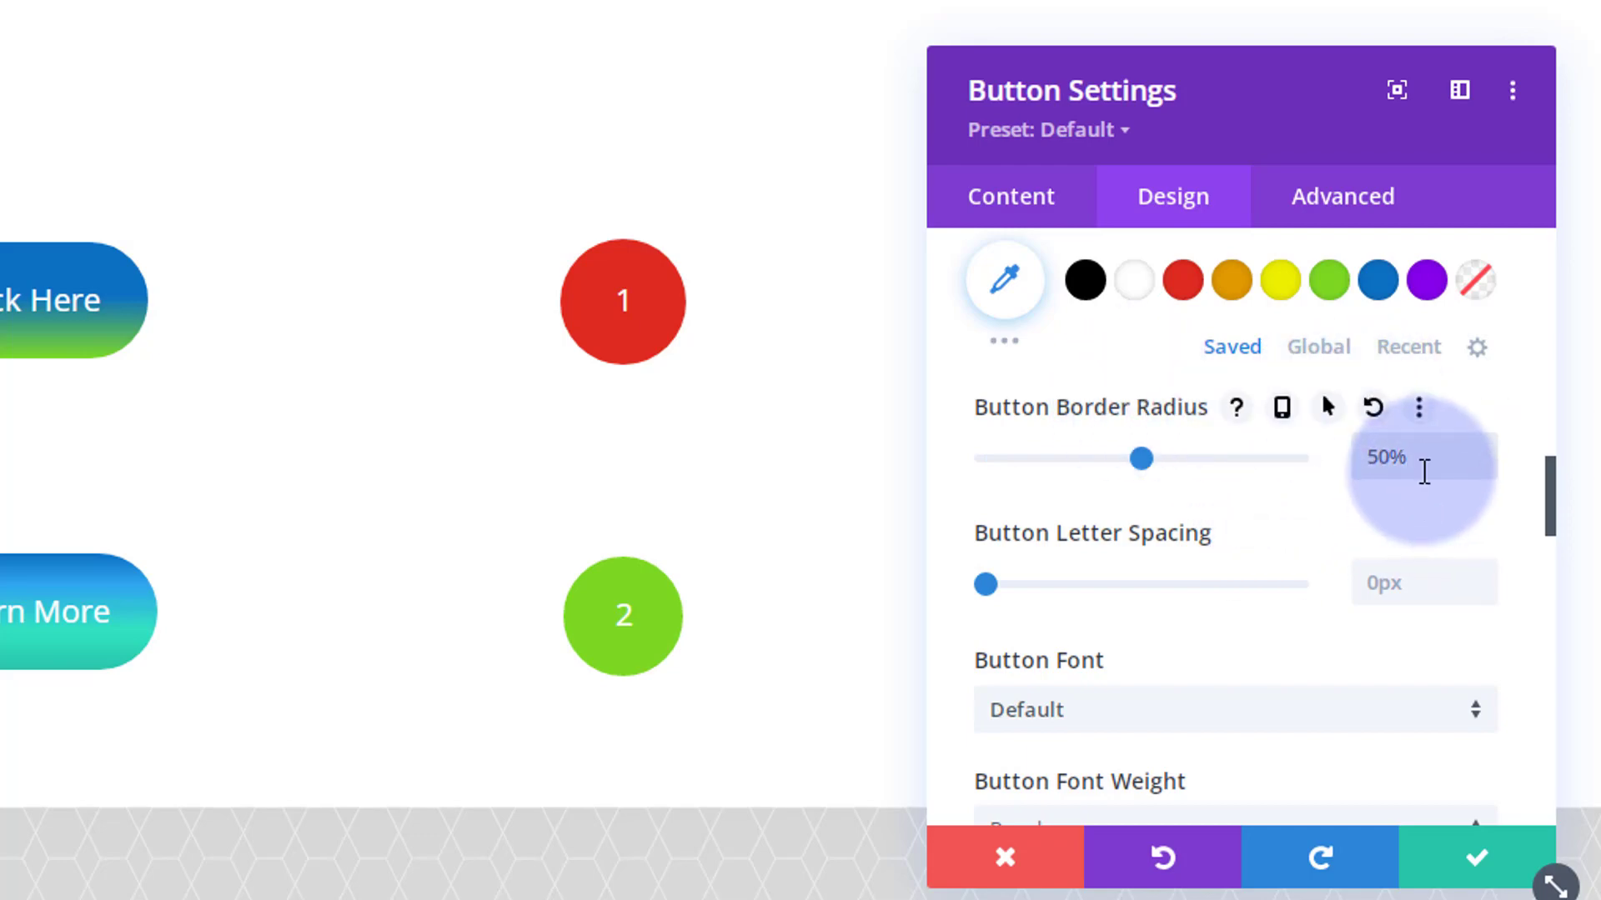
{"action": "left_click", "coordinate": [1424, 469]}
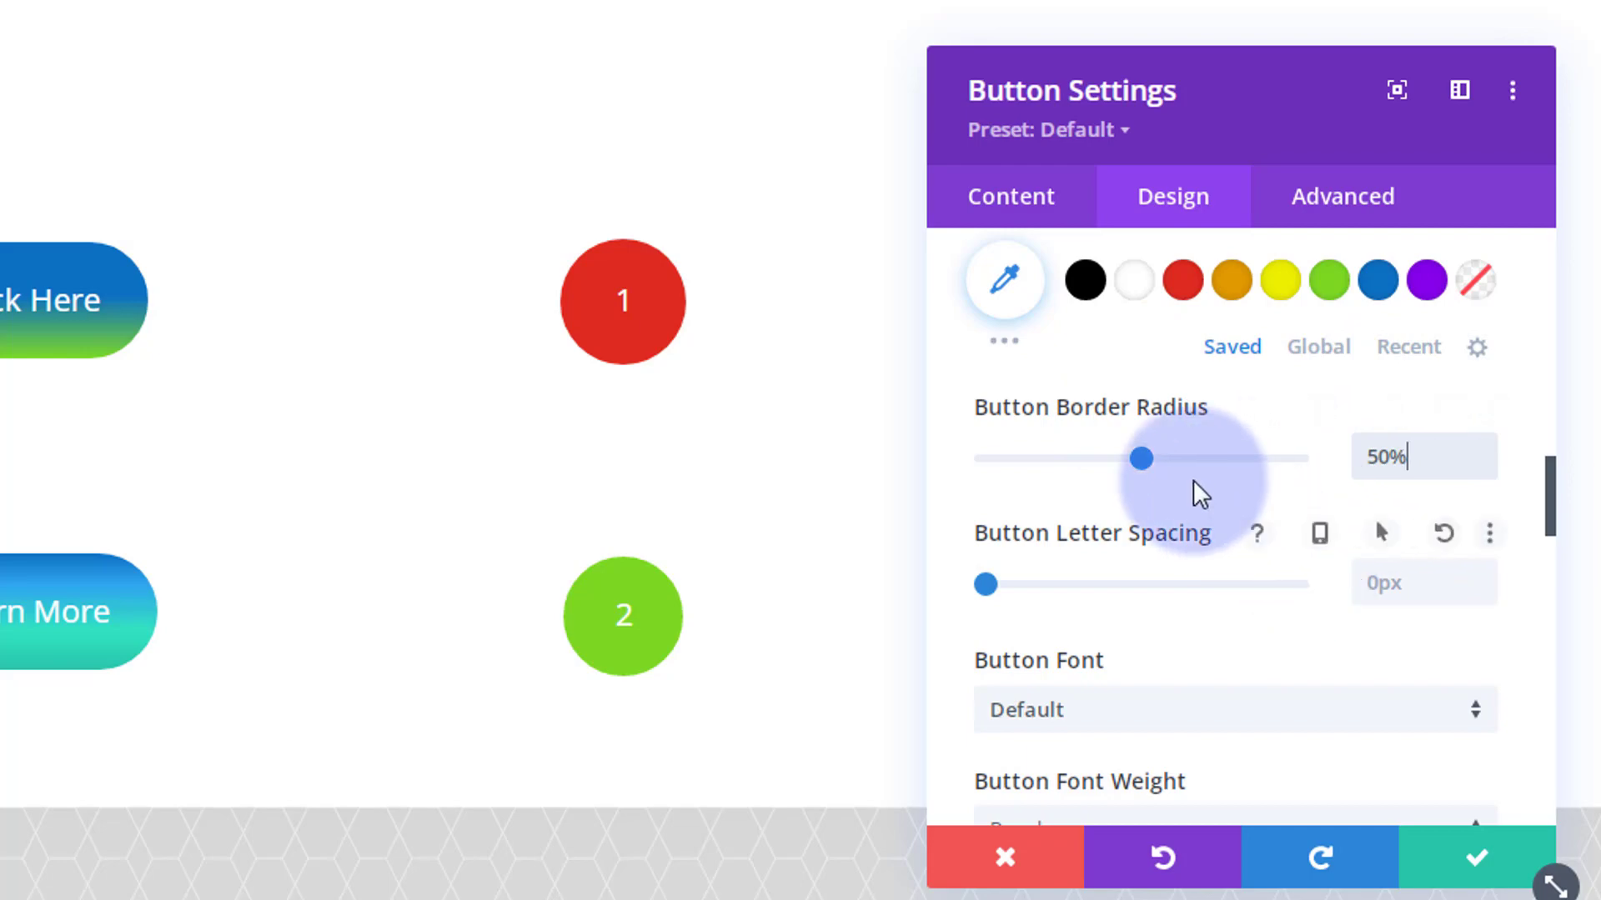
- Enable the hover options for the button's border radius and compare the hover shape with the desktop shape
{"action": "left_click", "coordinate": [1329, 408]}
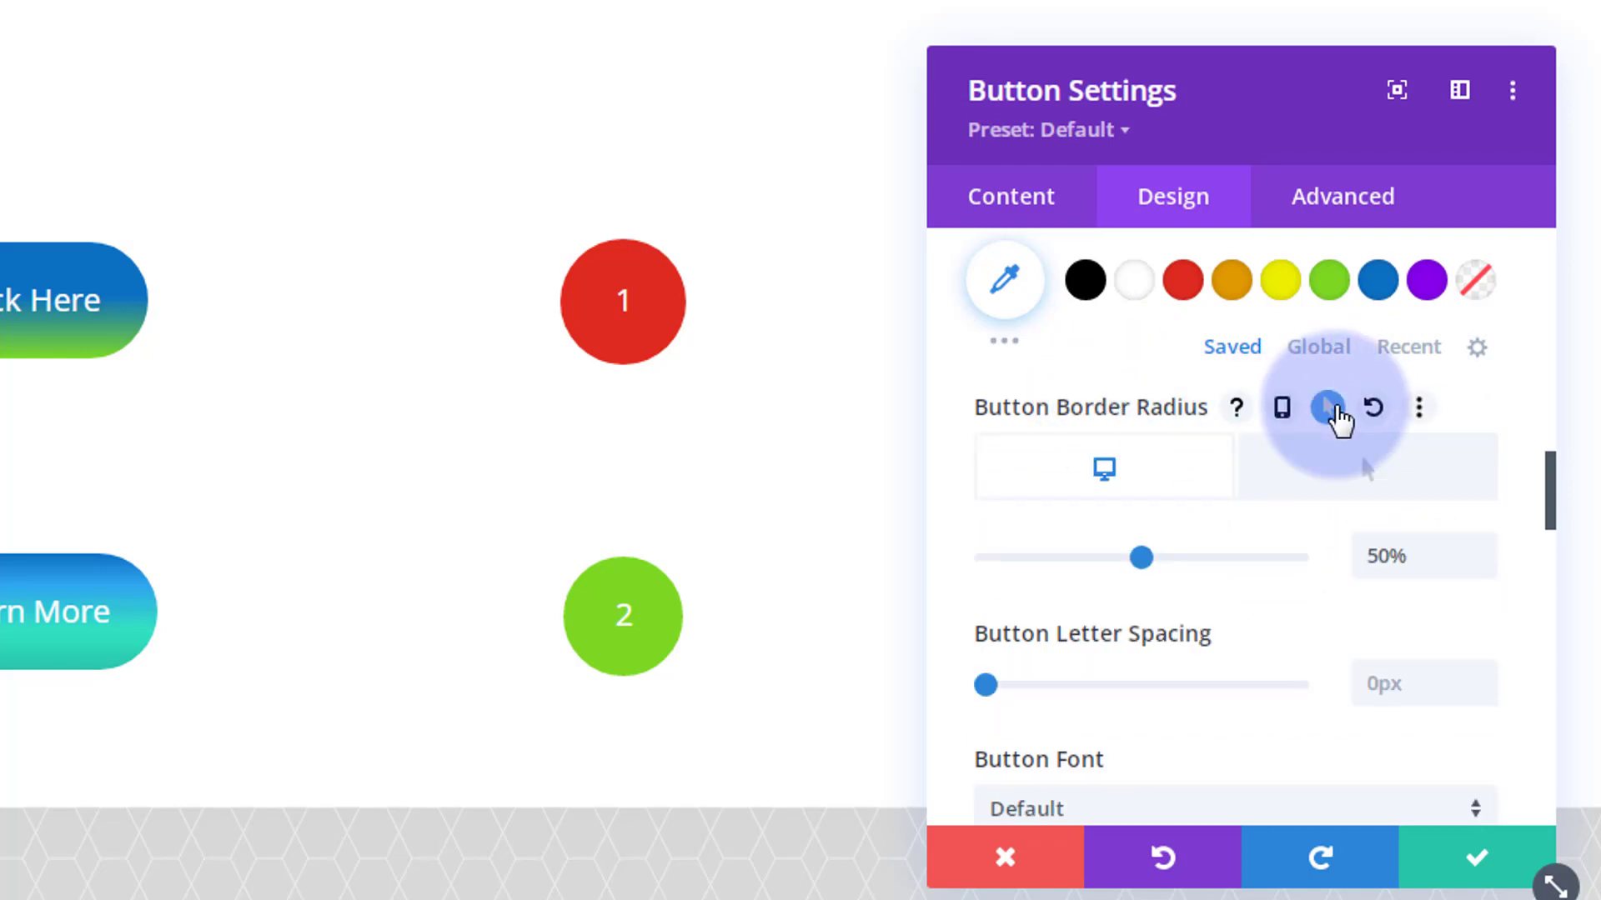
{"action": "left_click", "coordinate": [1373, 479]}
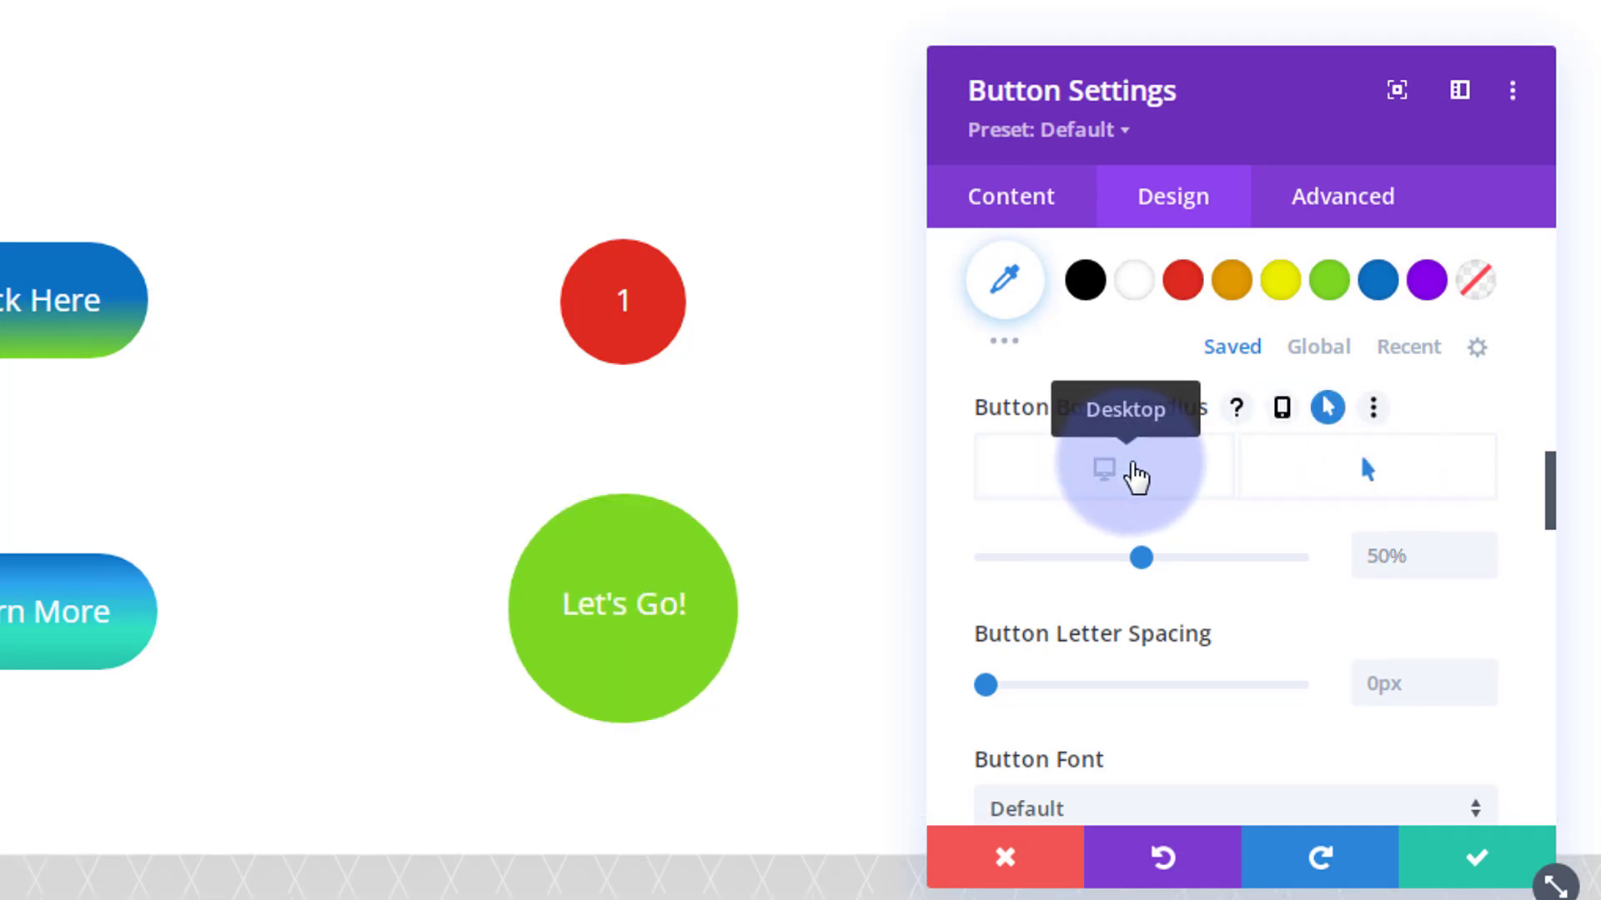
{"action": "left_click", "coordinate": [1136, 476]}
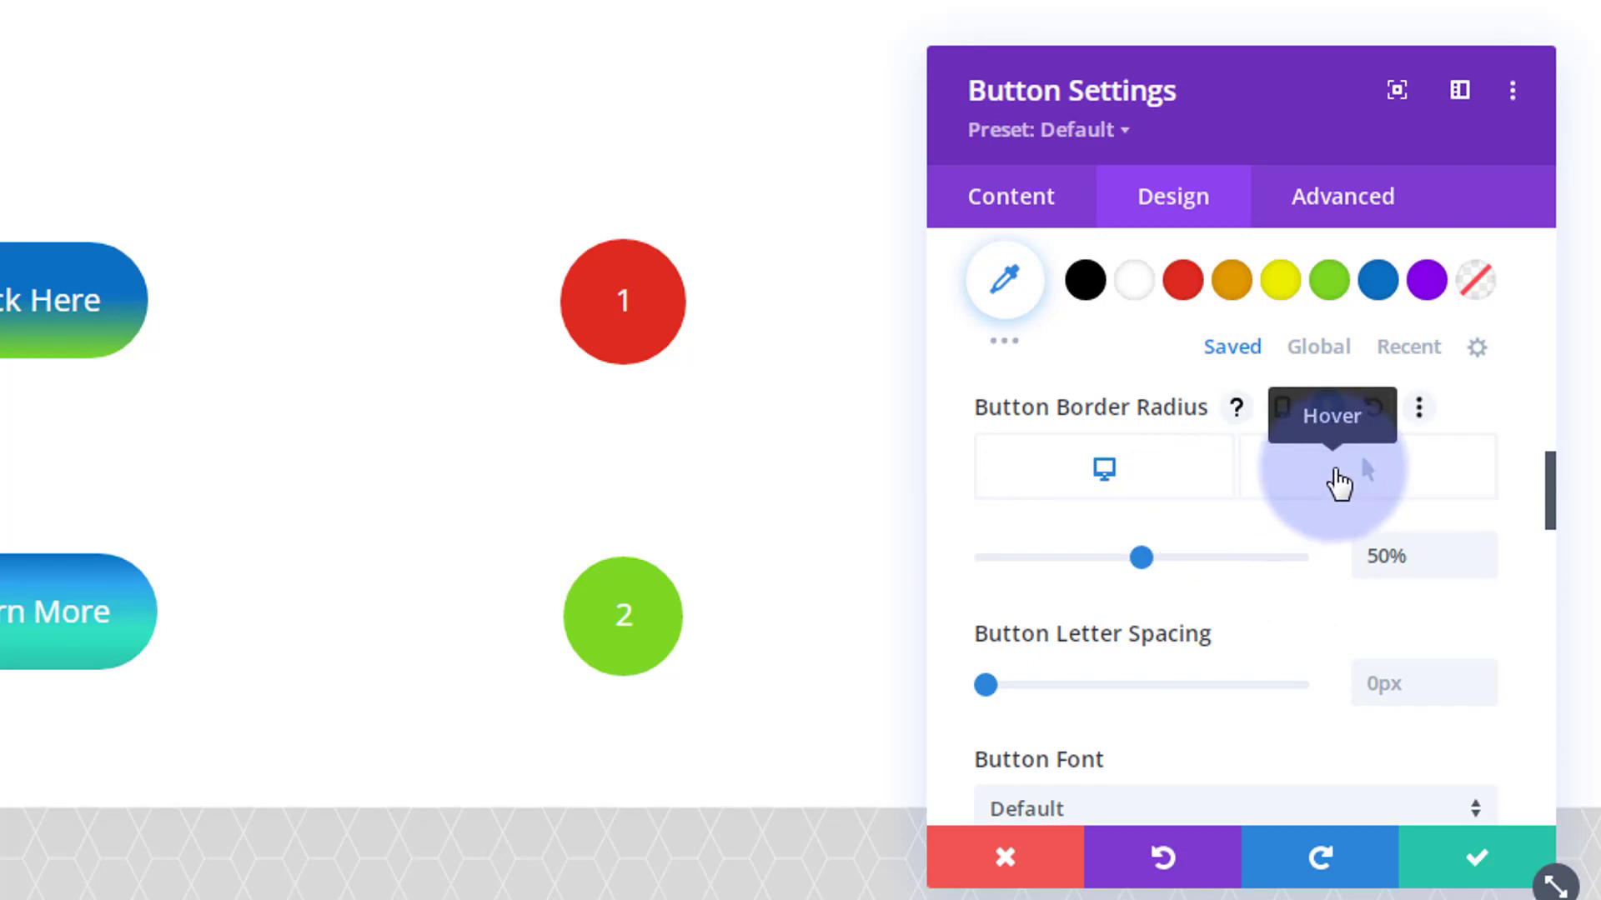
- Set the button's background color in the hover state to red (#e02b20)
{"action": "scroll", "coordinate": [1274, 693], "scroll_direction": "up", "scroll_amount": 4}
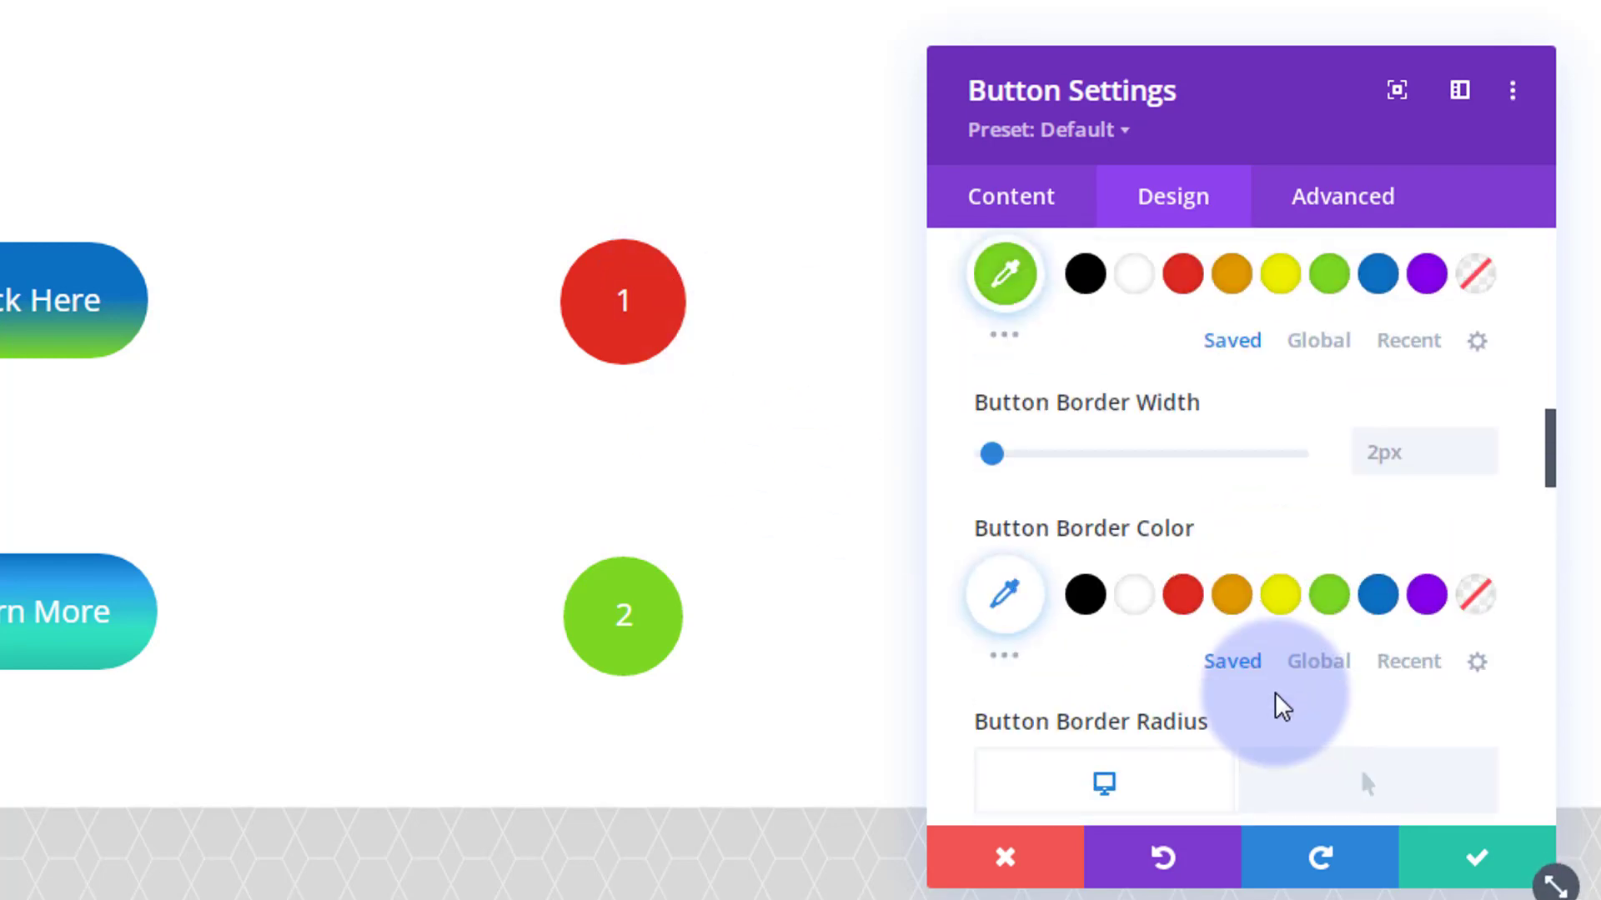
{"action": "scroll", "coordinate": [1273, 686], "scroll_direction": "up", "scroll_amount": 6}
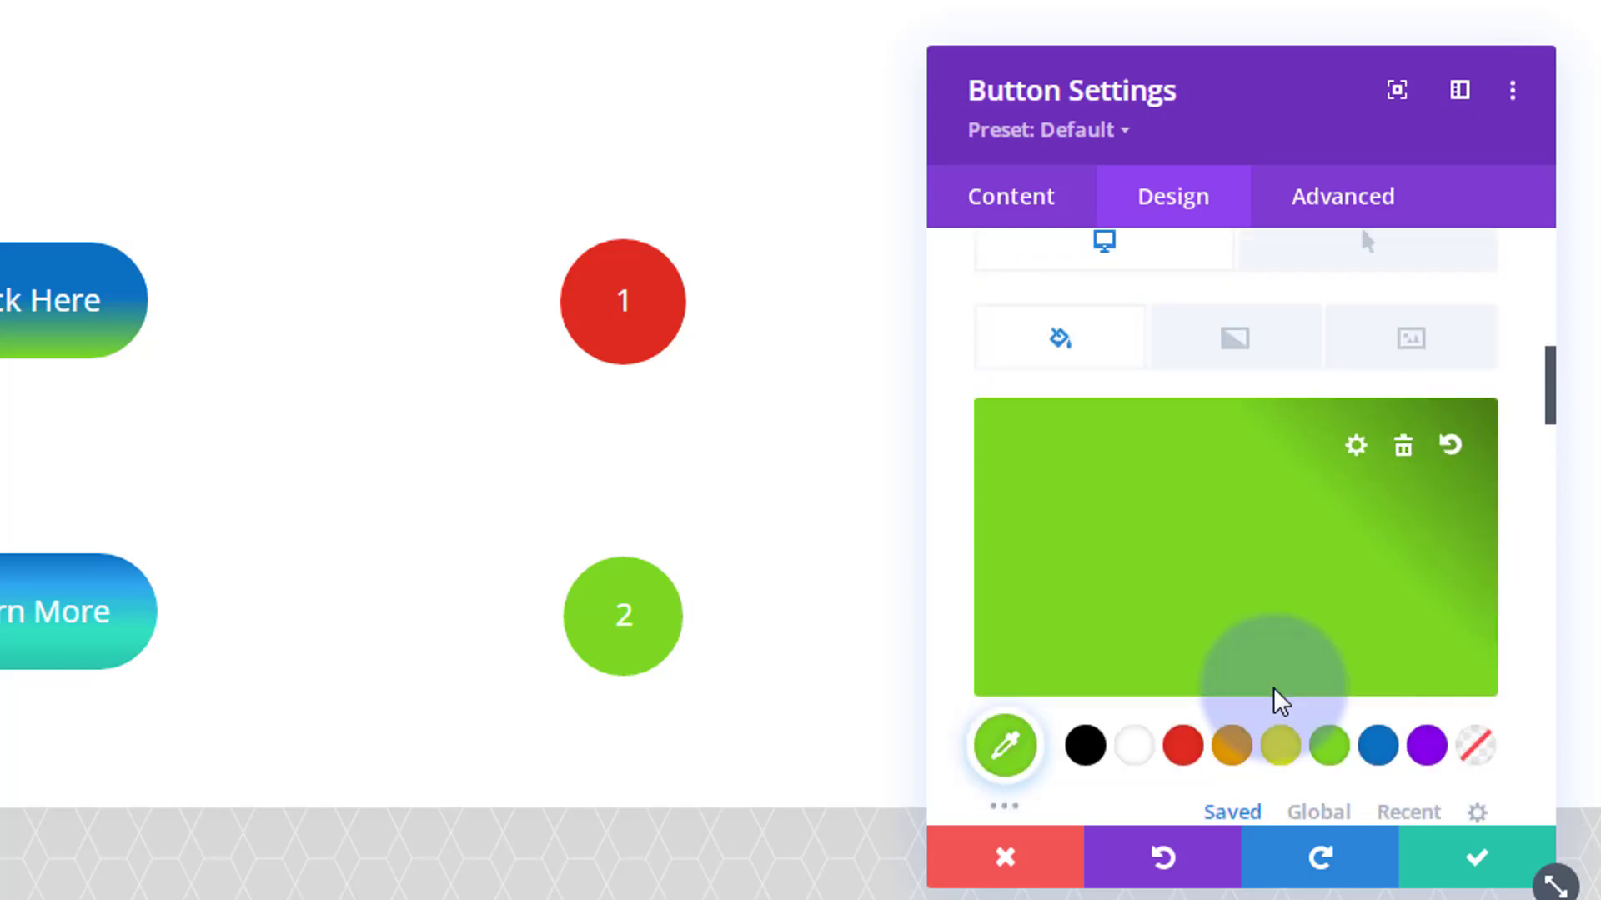
{"action": "scroll", "coordinate": [1272, 696], "scroll_direction": "up", "scroll_amount": 4}
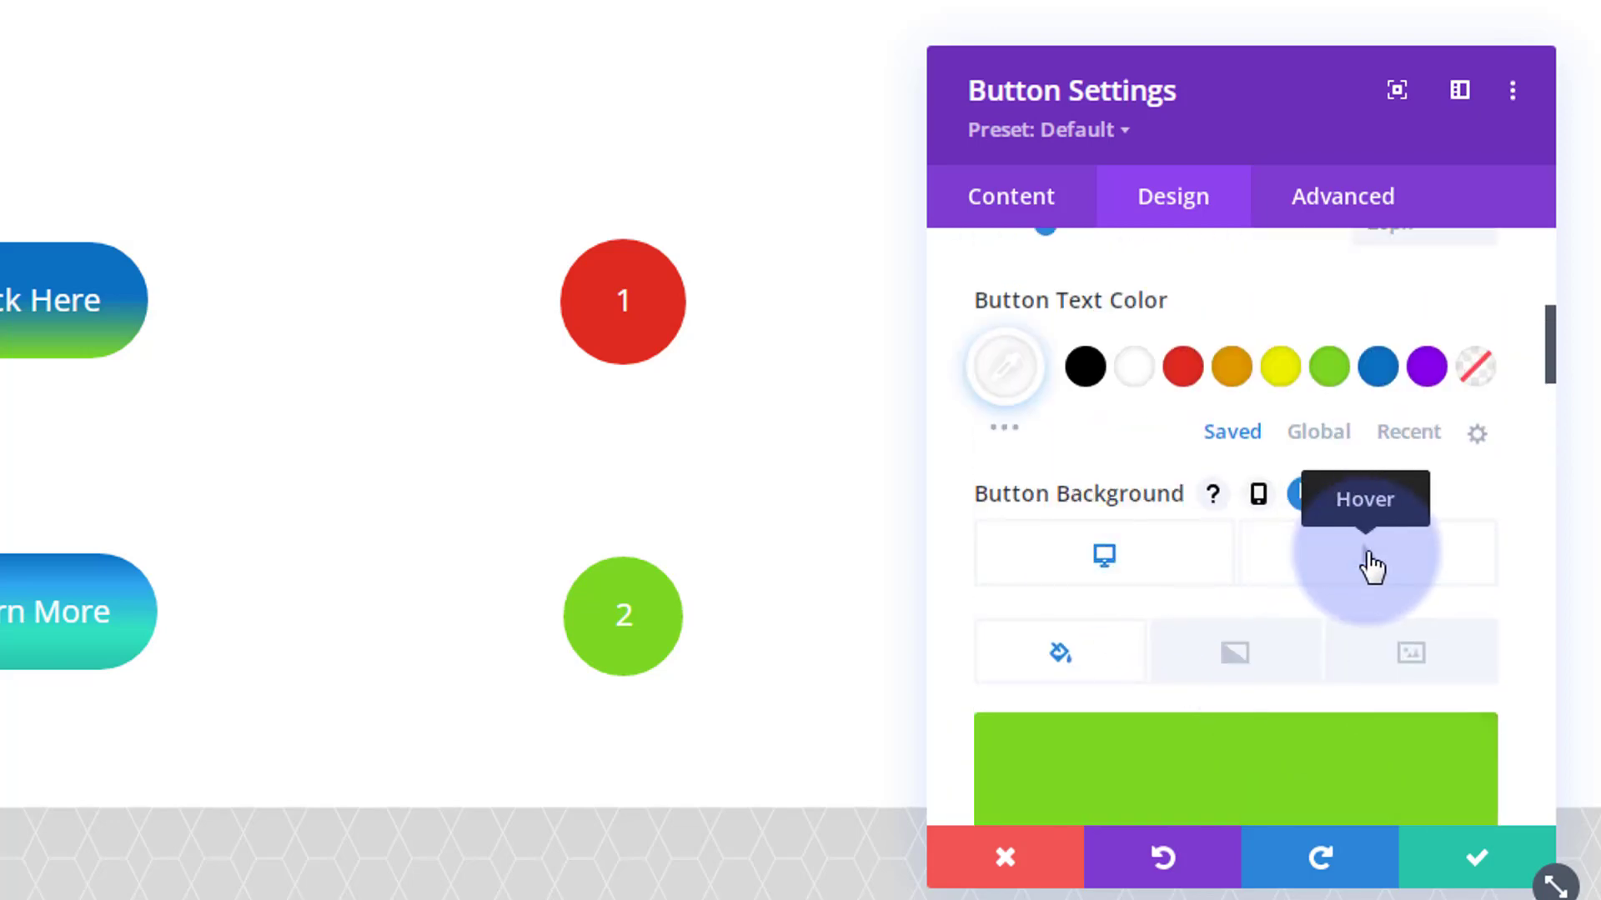
{"action": "left_click", "coordinate": [1371, 567]}
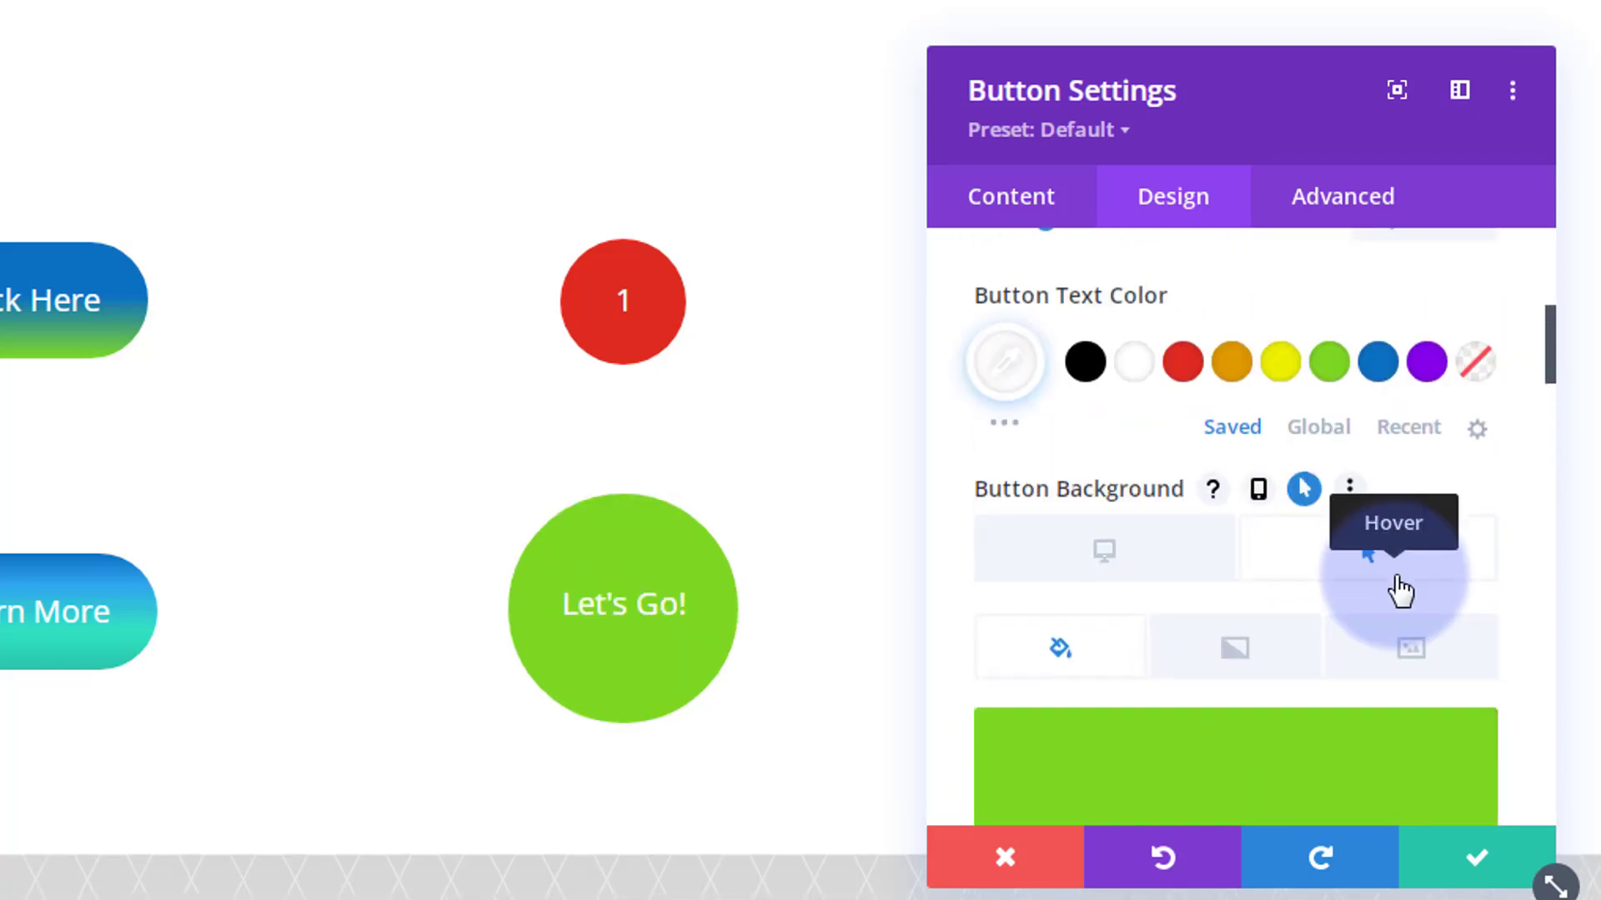
{"action": "scroll", "coordinate": [1400, 593], "scroll_direction": "down", "scroll_amount": 5}
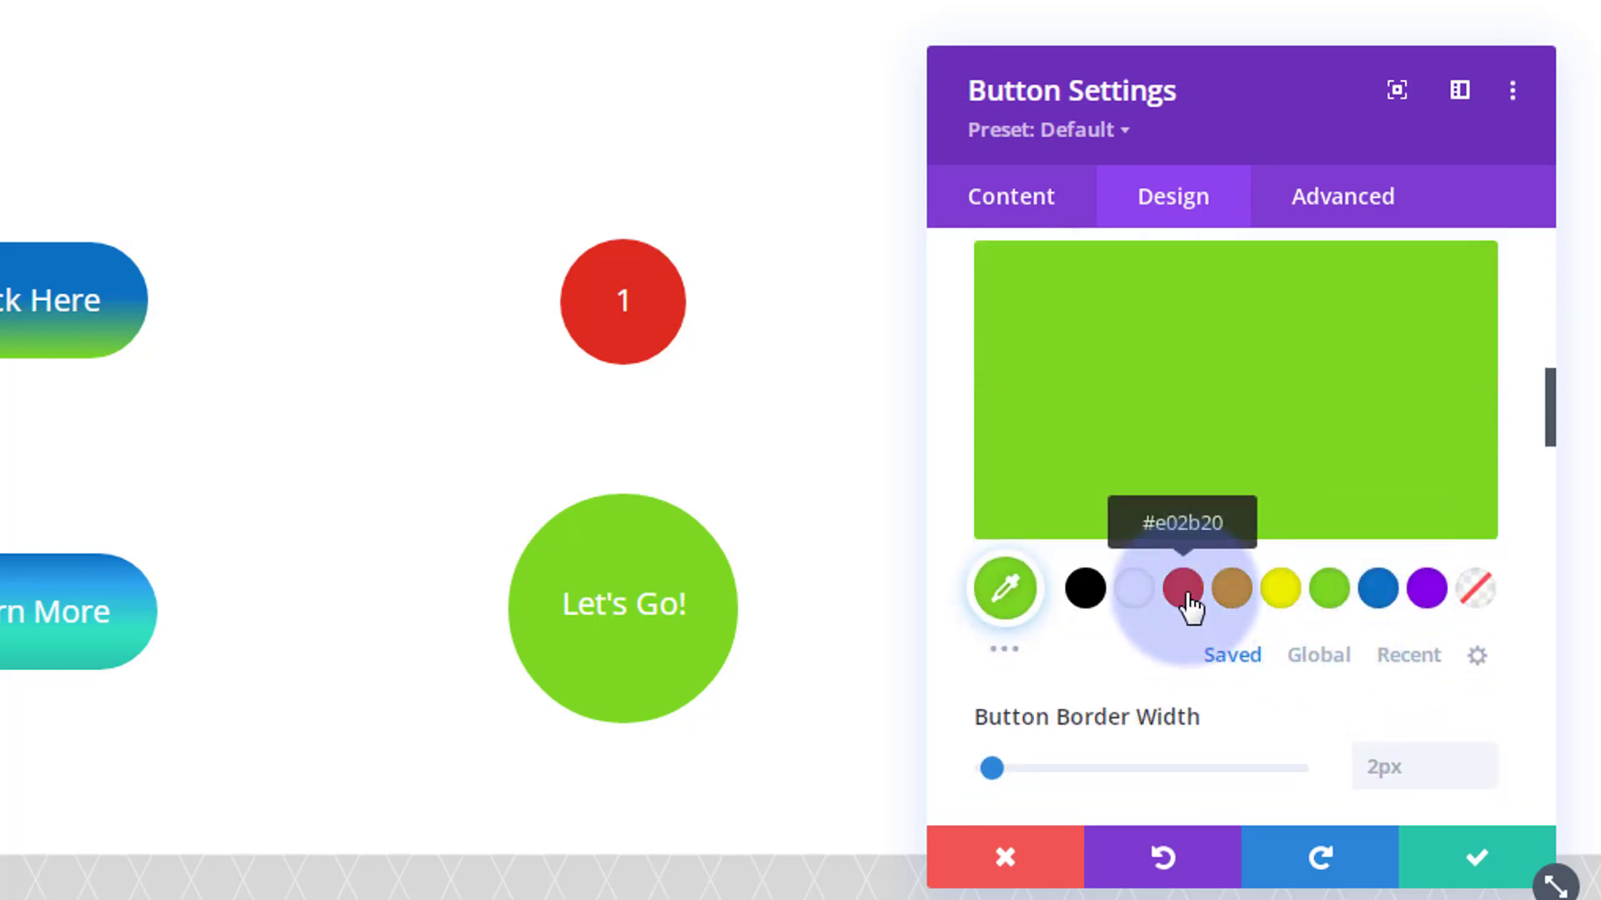
{"action": "left_click", "coordinate": [1184, 592]}
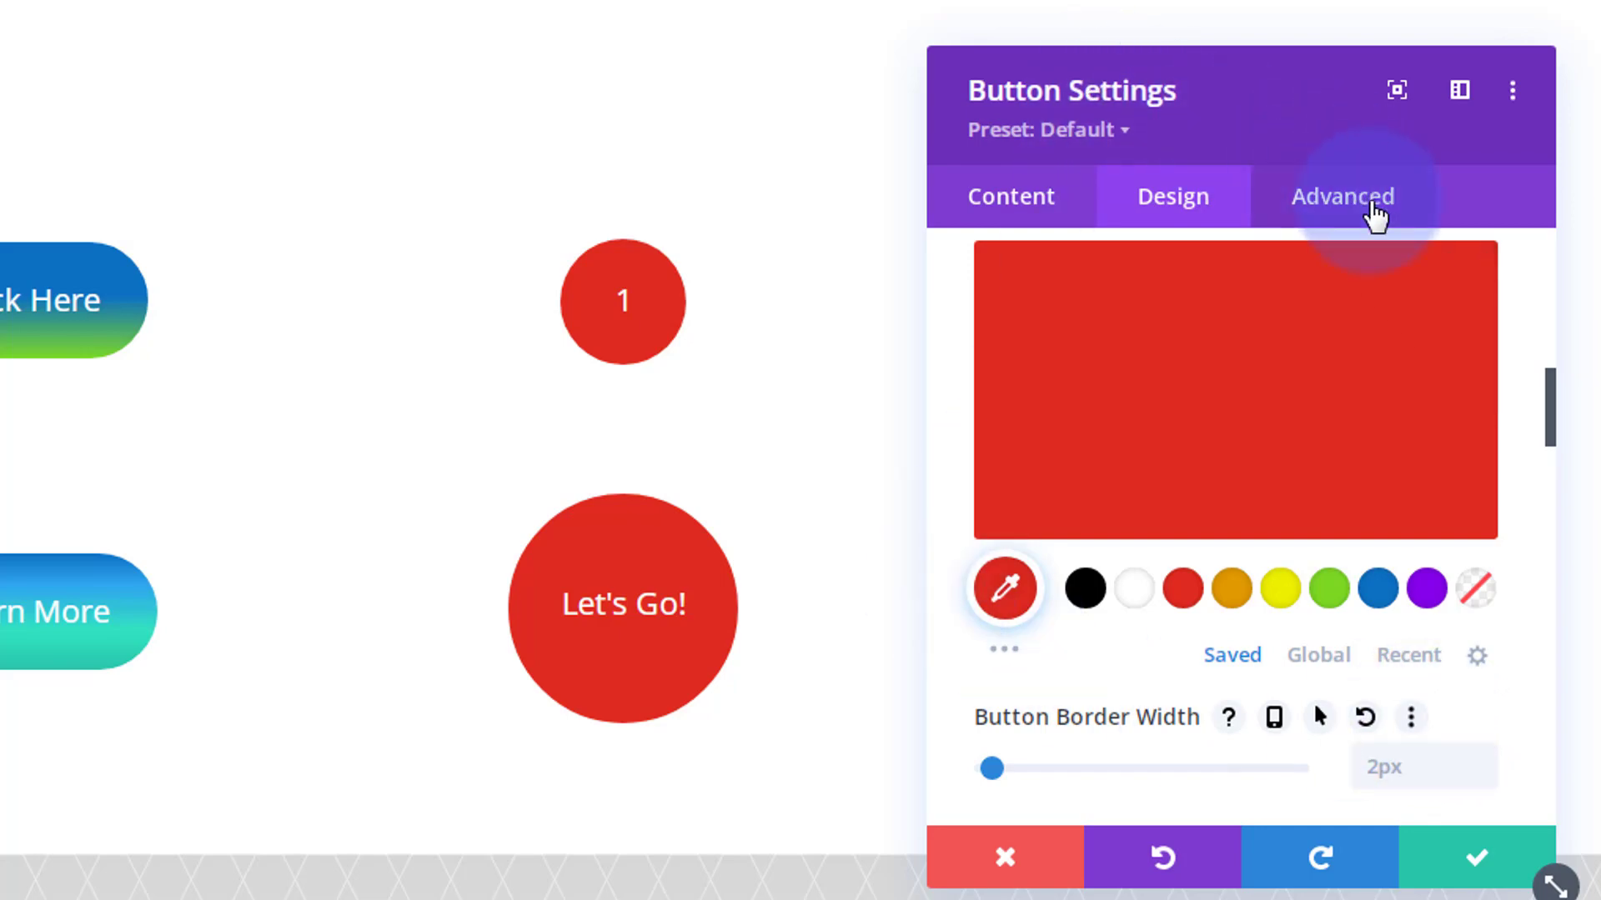
- Set the button's transition duration to 1000ms and save the button settings
{"action": "left_click", "coordinate": [1376, 215]}
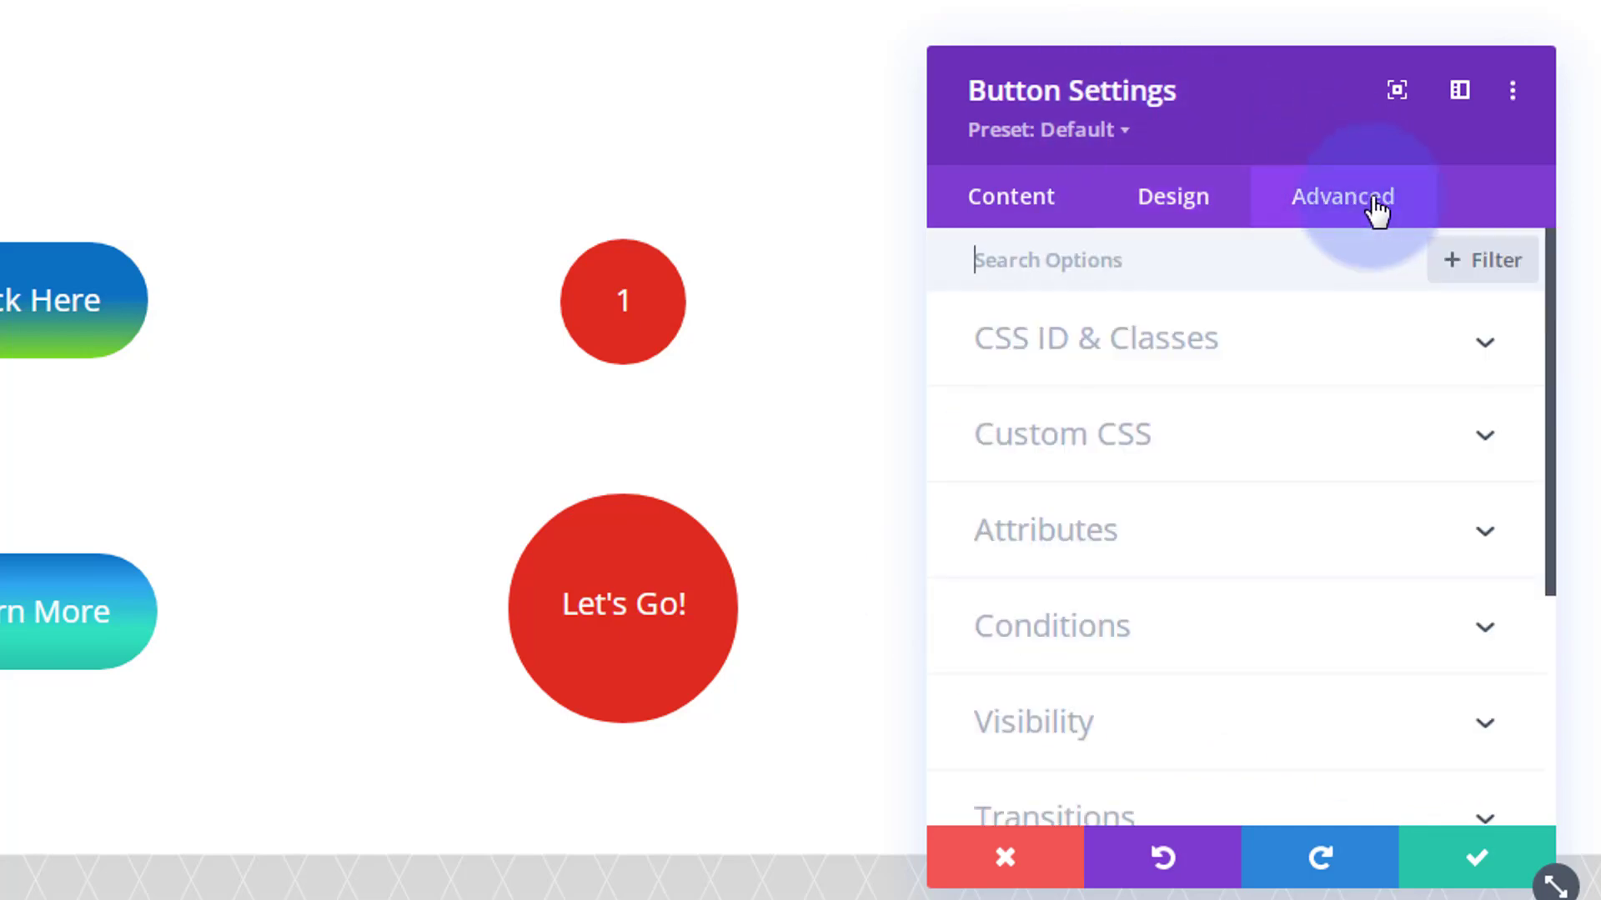
{"action": "scroll", "coordinate": [1236, 546], "scroll_direction": "down", "scroll_amount": 3}
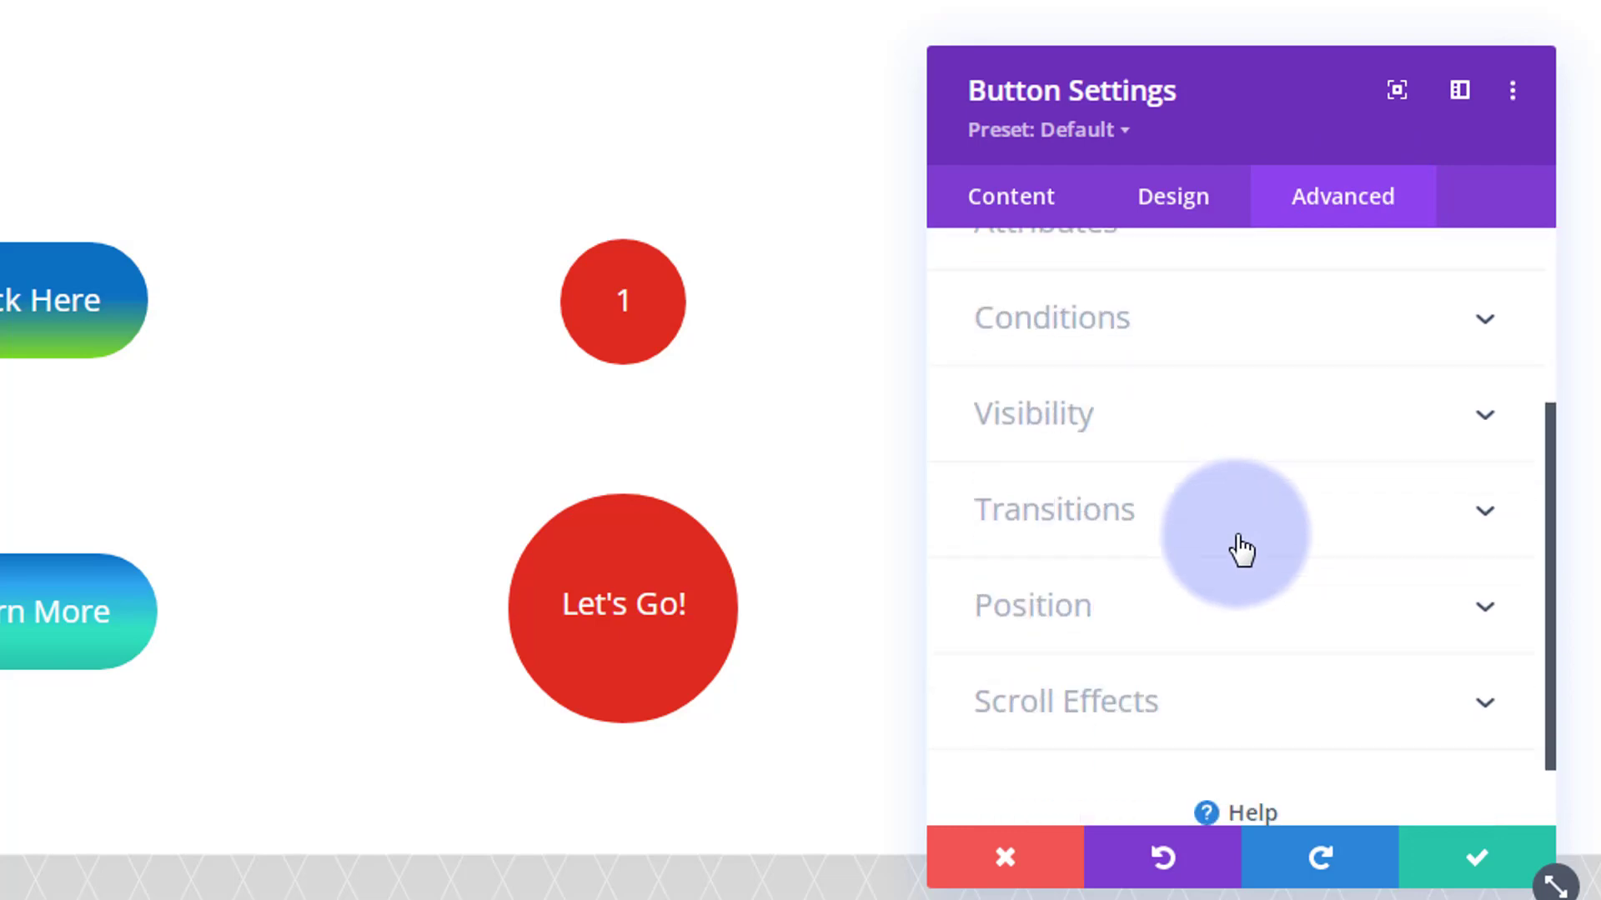
{"action": "left_click", "coordinate": [1313, 511]}
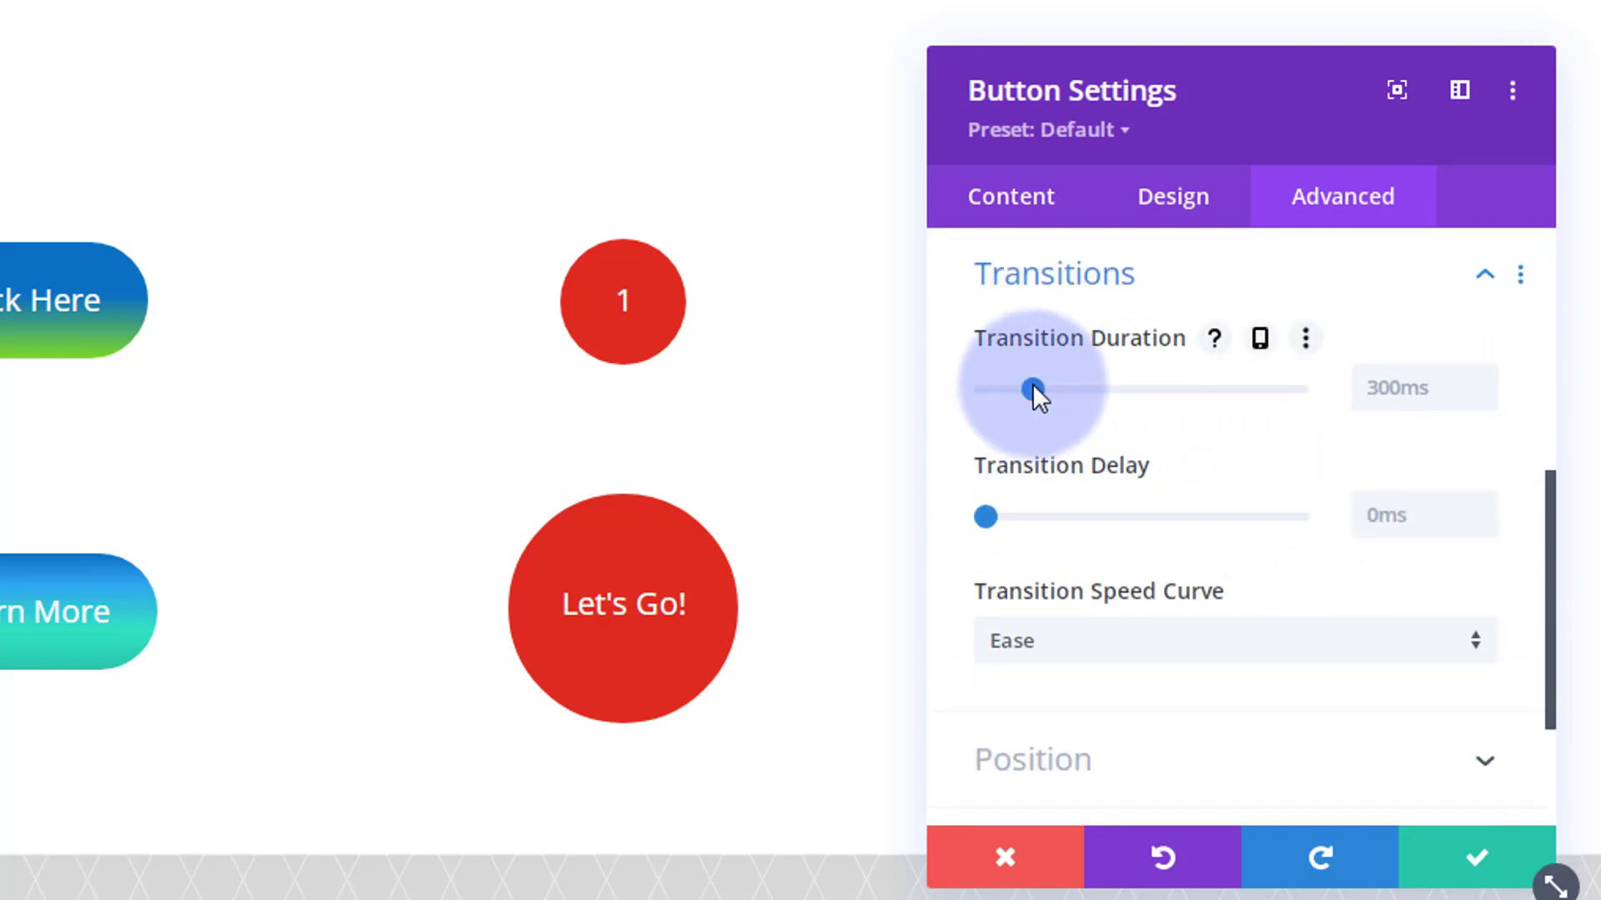
{"action": "left_click_drag", "start_coordinate": [1034, 389], "coordinate": [1319, 388]}
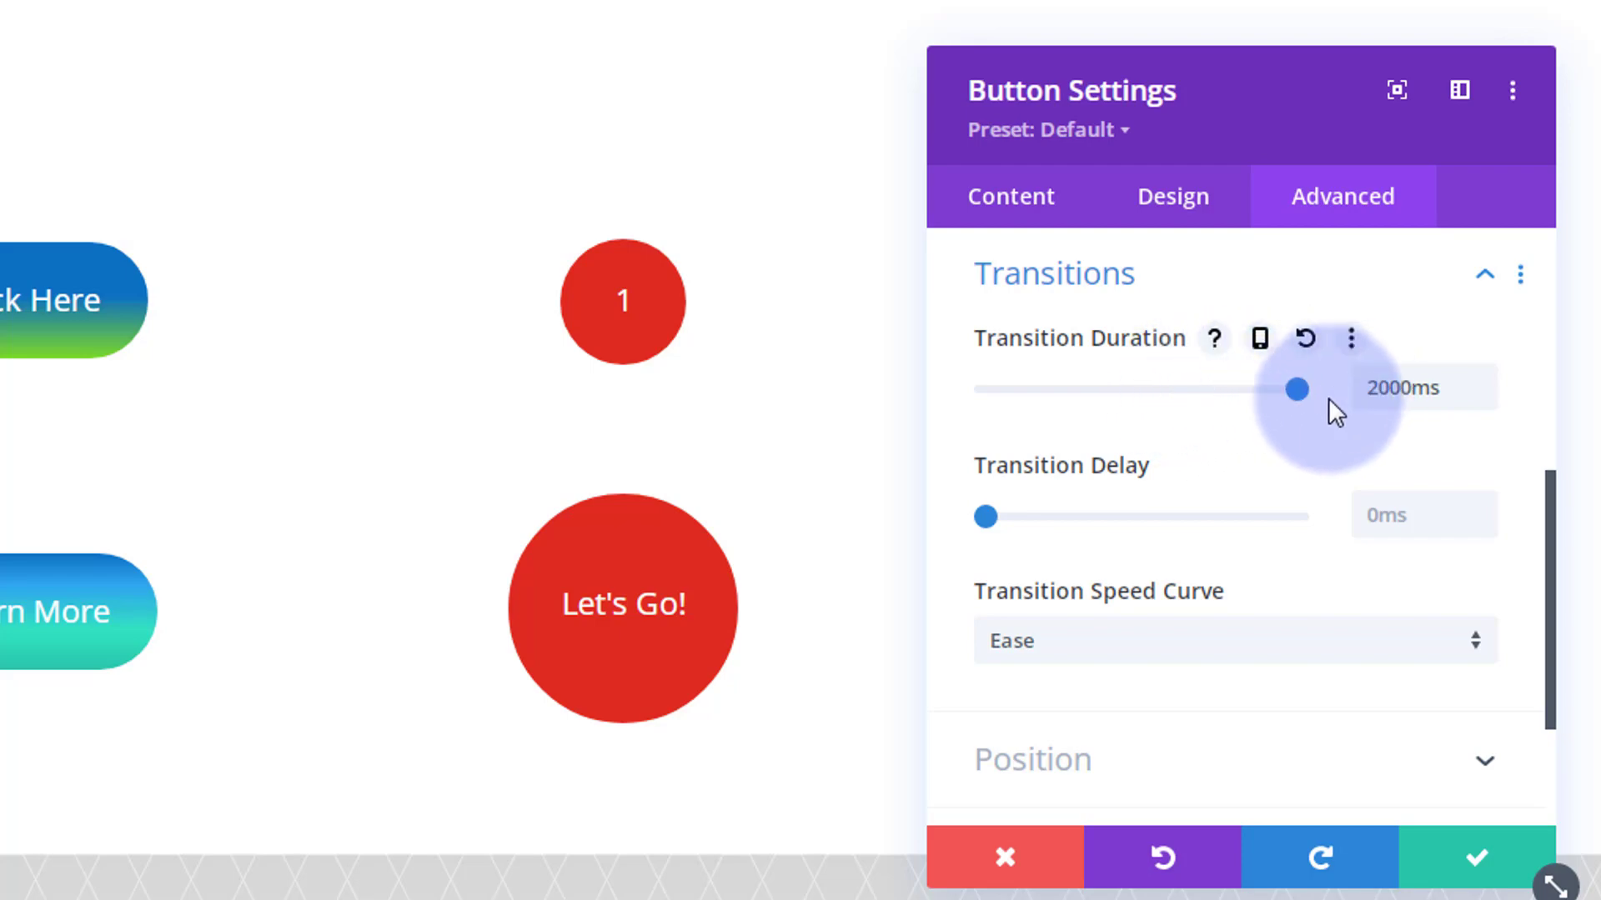
{"action": "left_click_drag", "start_coordinate": [1365, 390], "coordinate": [1377, 388]}
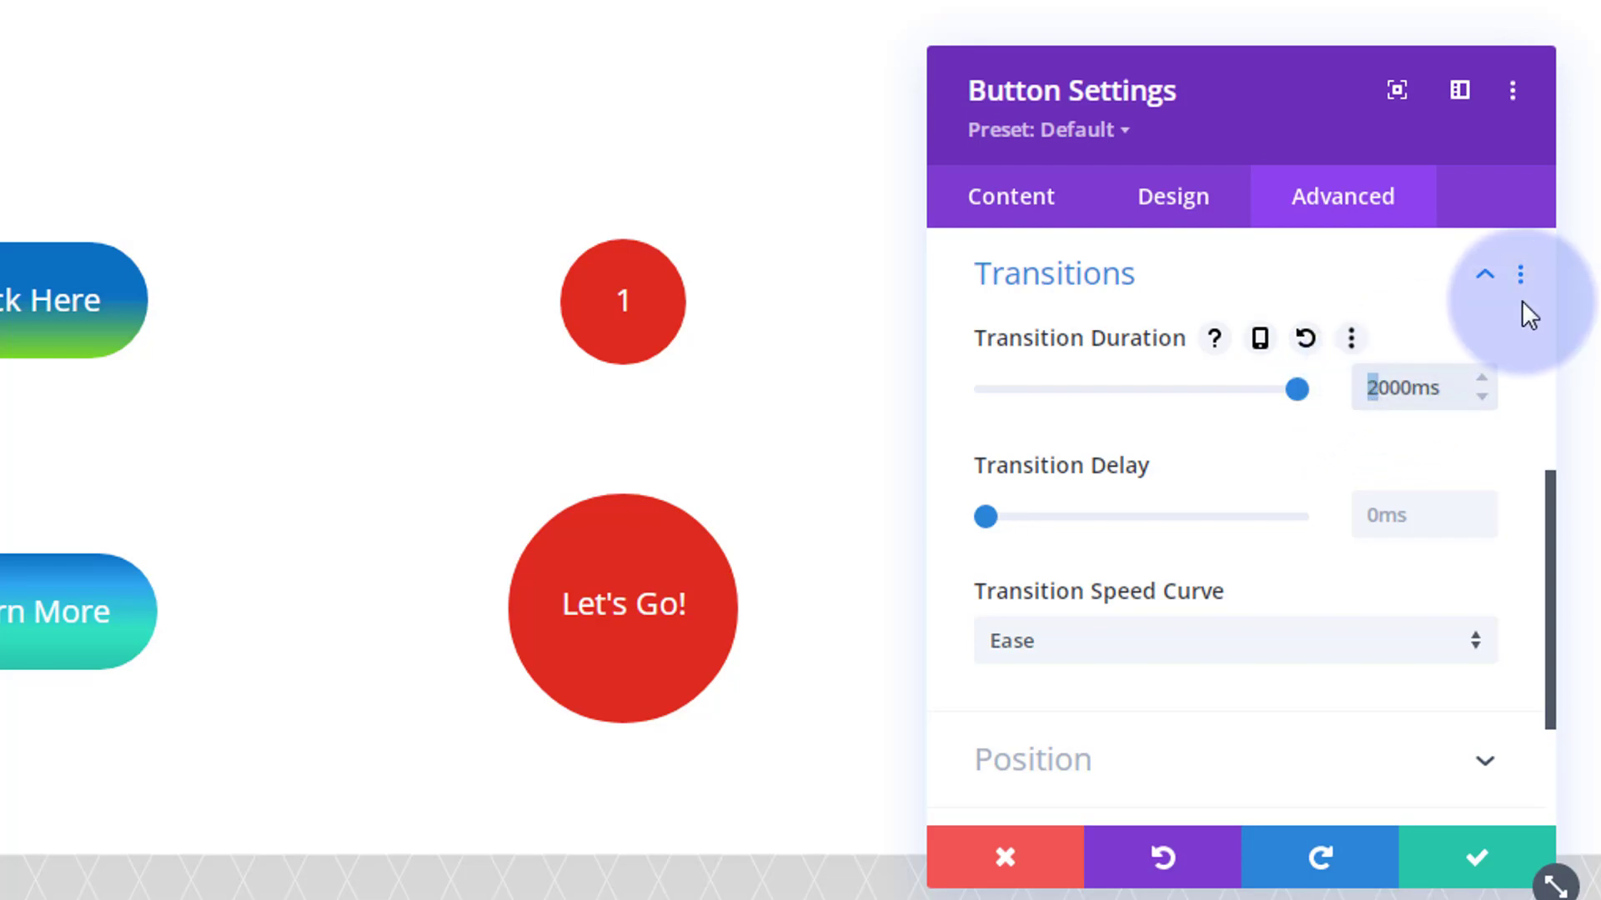
{"action": "type", "text": "5"}
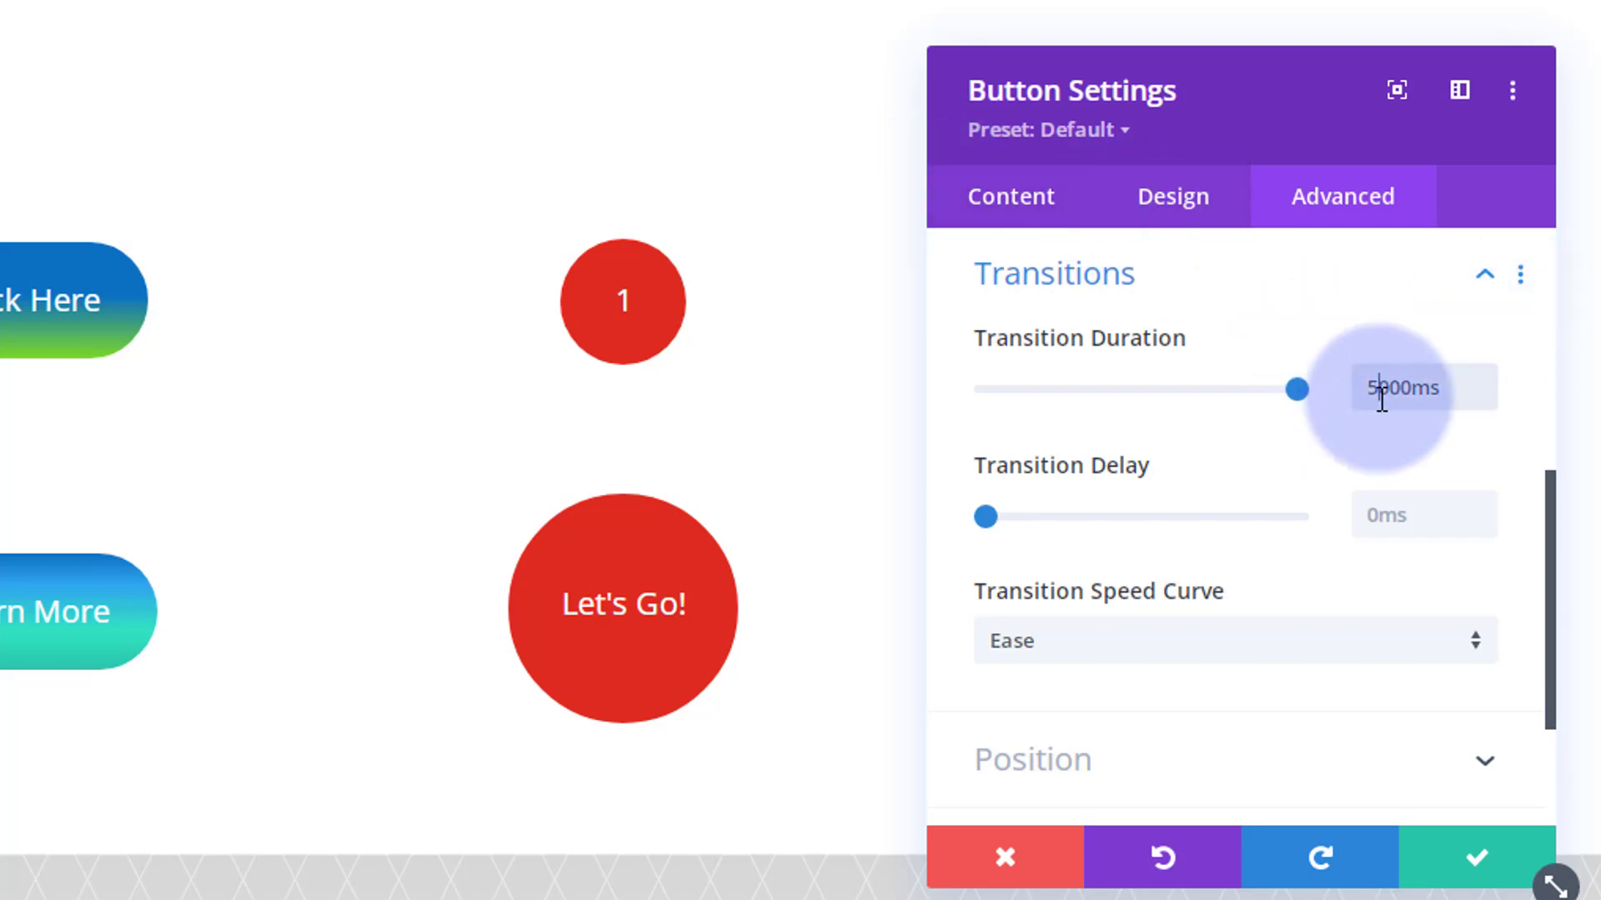
{"action": "mouse_move", "coordinate": [1371, 386]}
{"action": "left_mouse_down"}
{"action": "mouse_move", "coordinate": [1392, 383]}
{"action": "mouse_move", "coordinate": [1374, 385]}
{"action": "left_mouse_up"}
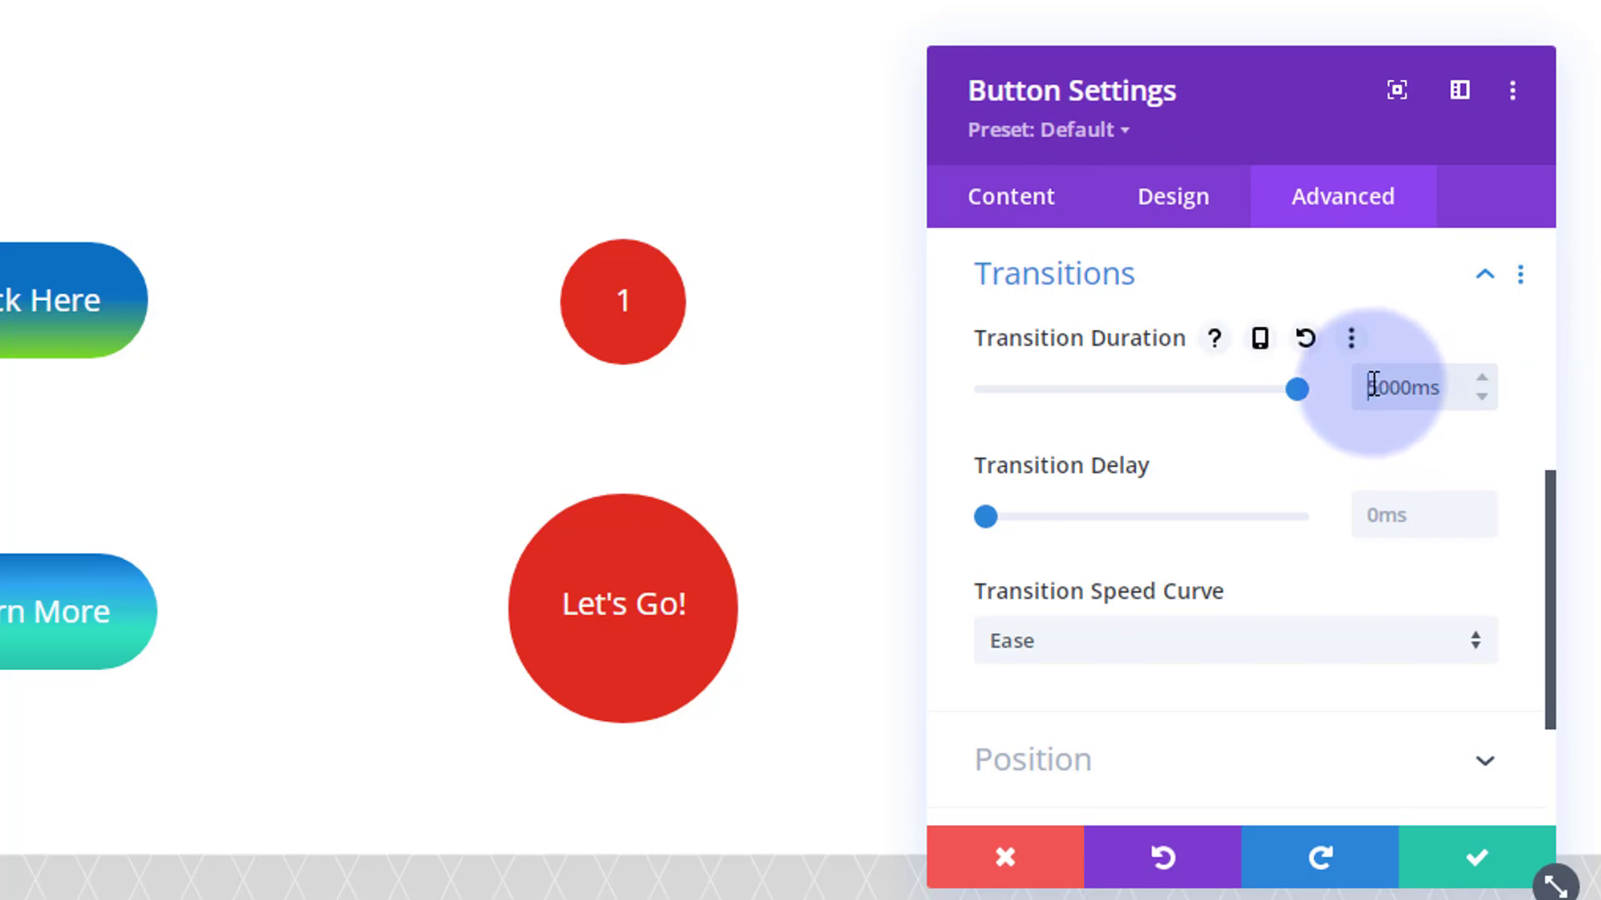
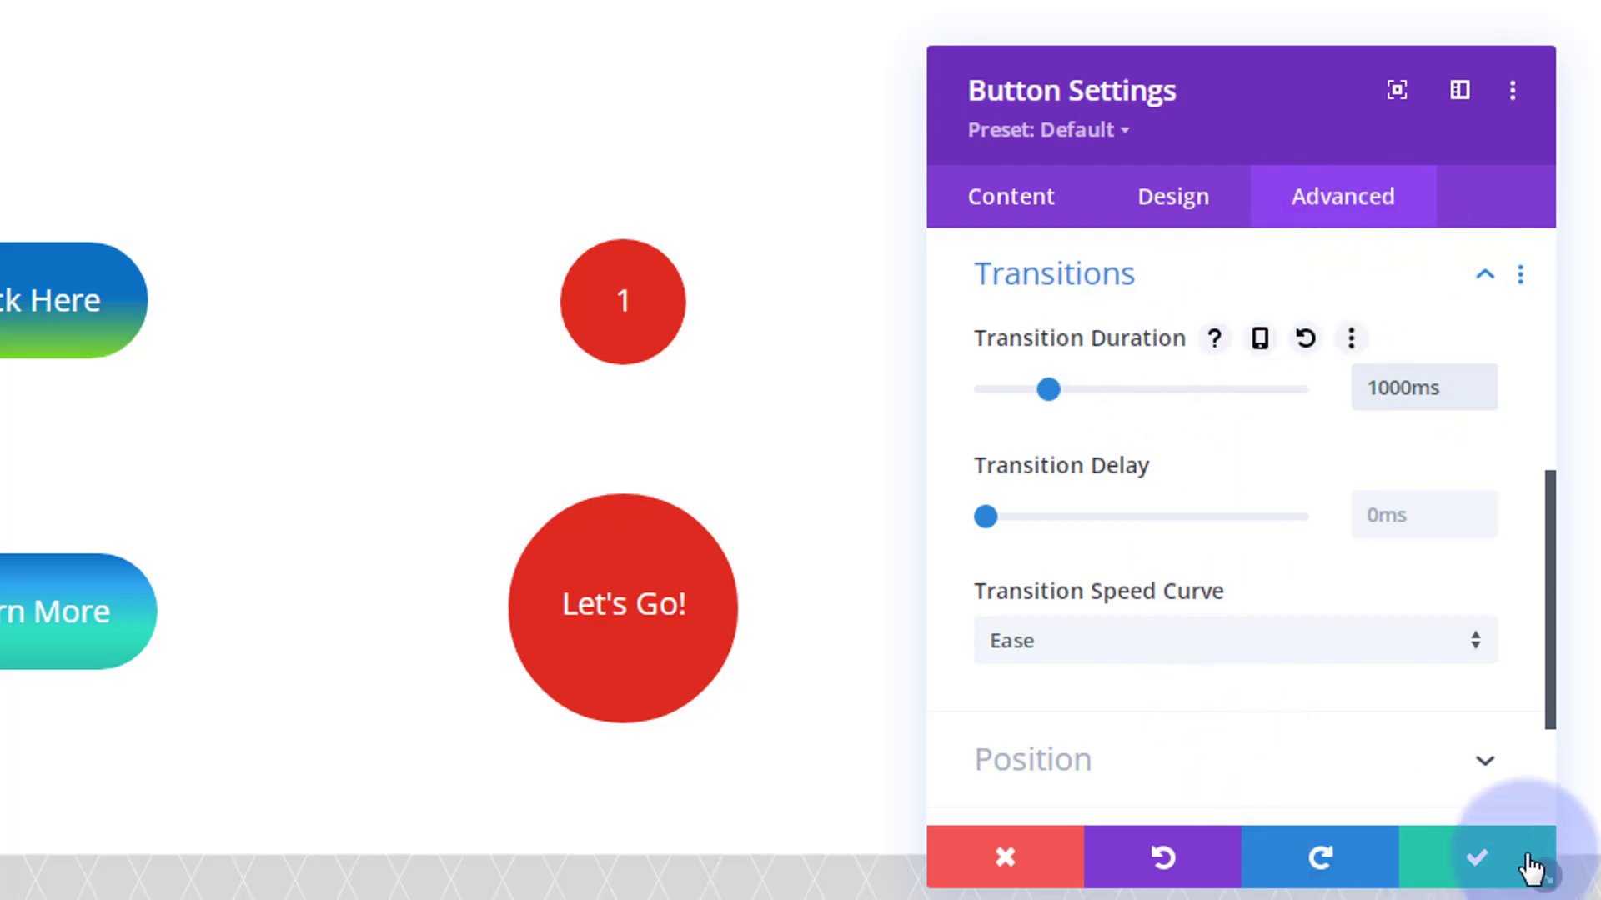
{"action": "left_click", "coordinate": [1532, 867]}
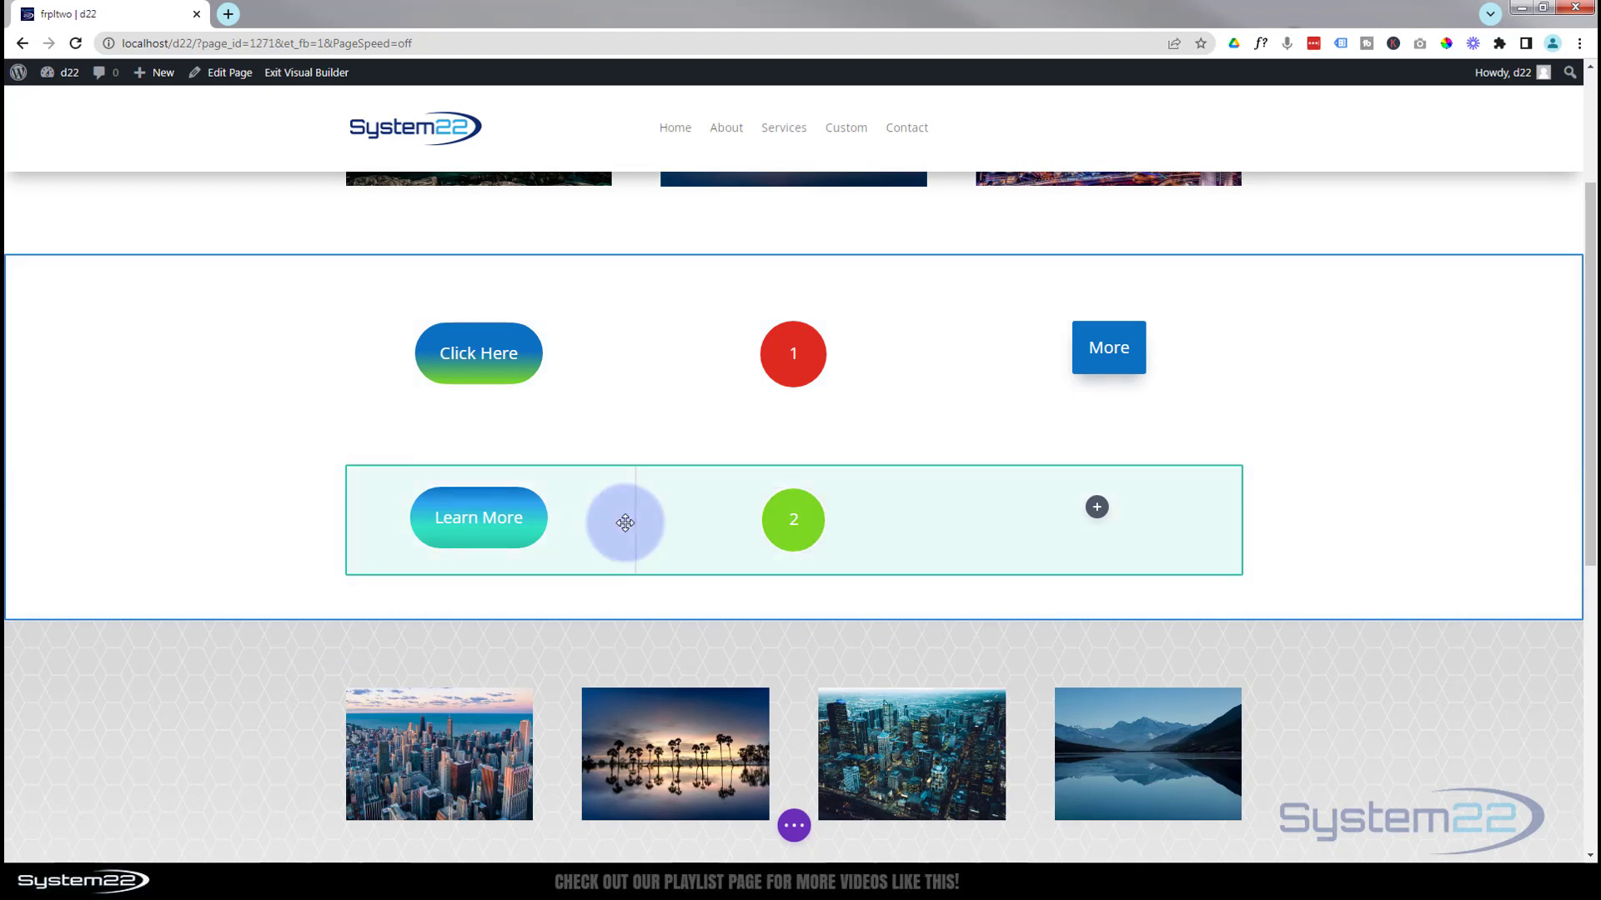
- Set the height of the row containing the "Learn More" and "2" buttons to 200px and save the row settings
{"action": "mouse_move", "coordinate": [626, 523]}
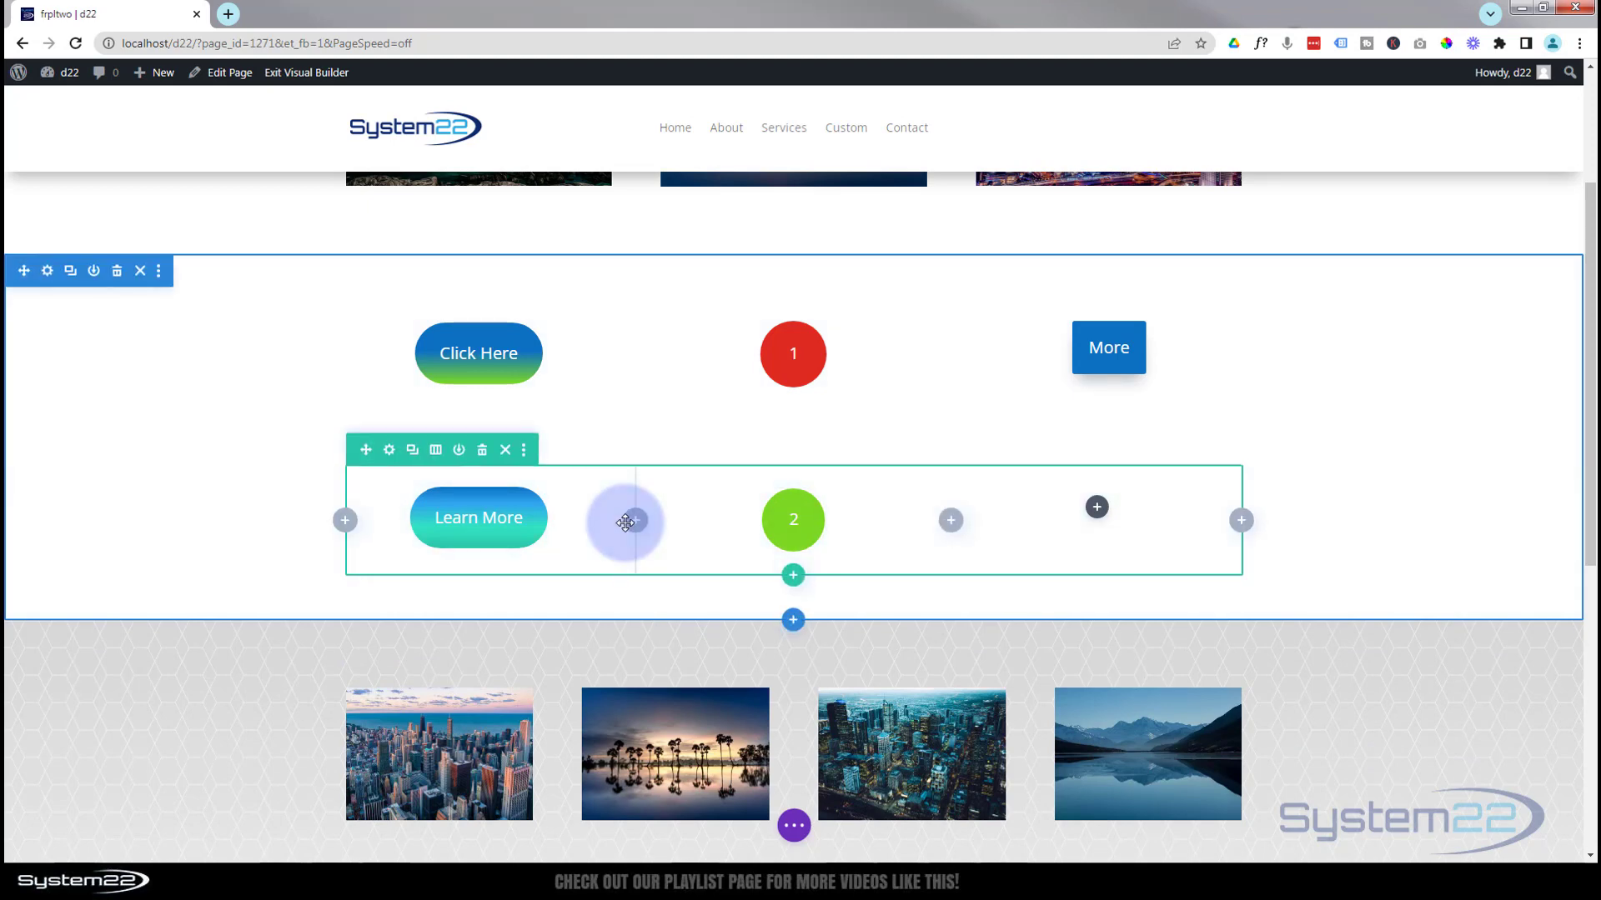
{"action": "left_click", "coordinate": [390, 450]}
{"action": "left_click", "coordinate": [1113, 401]}
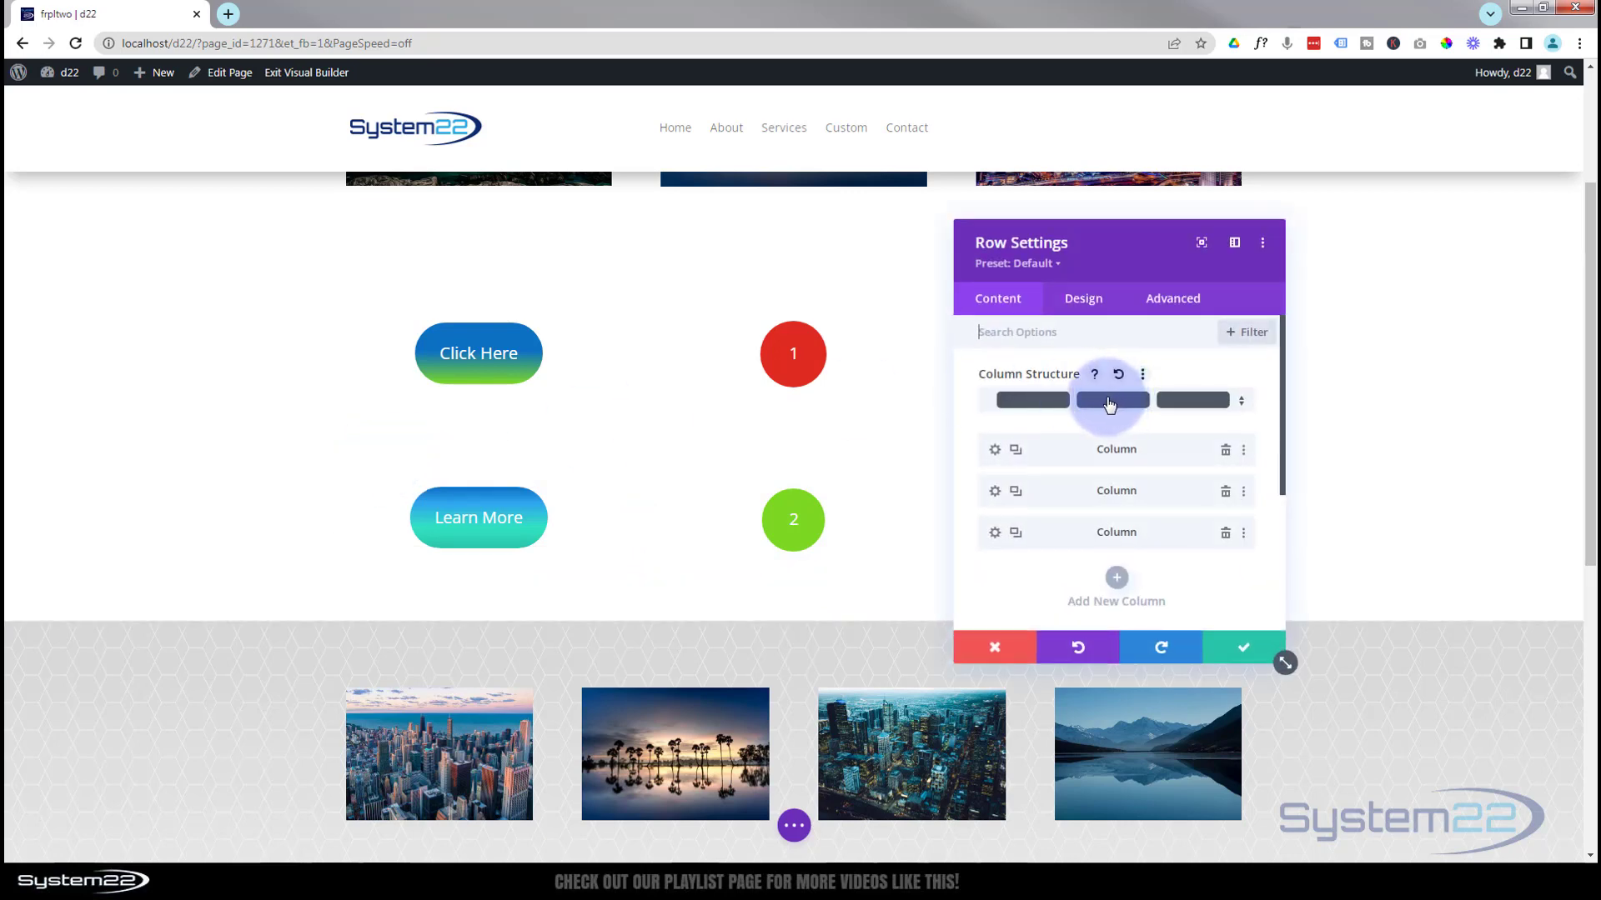
{"action": "left_click", "coordinate": [1156, 302]}
{"action": "left_click", "coordinate": [1081, 302]}
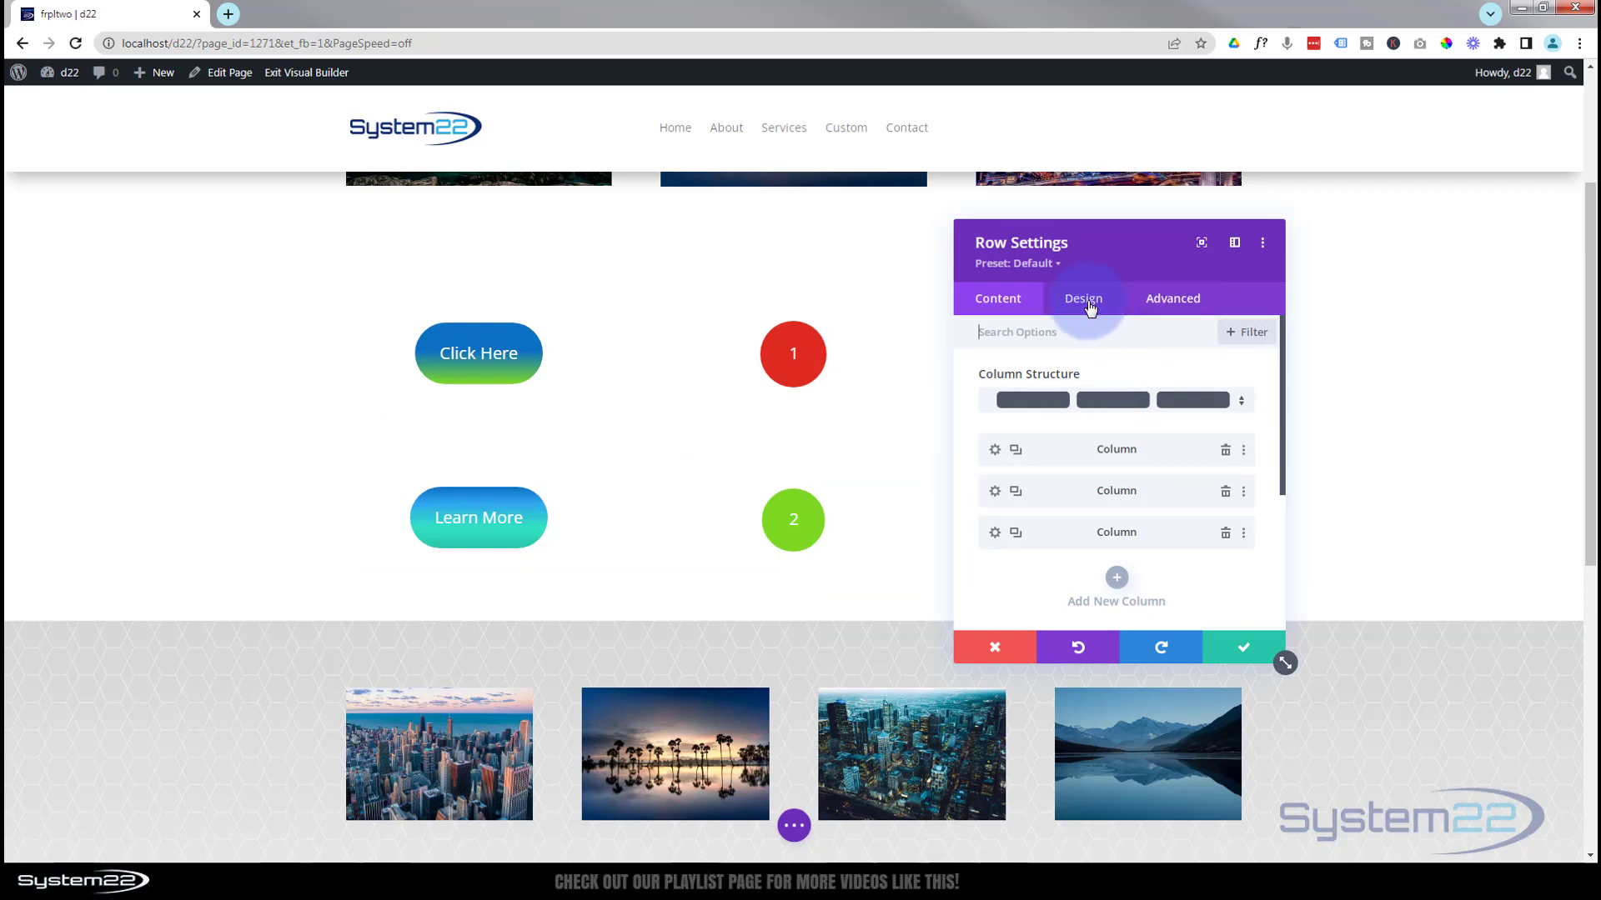
{"action": "left_click", "coordinate": [1082, 389]}
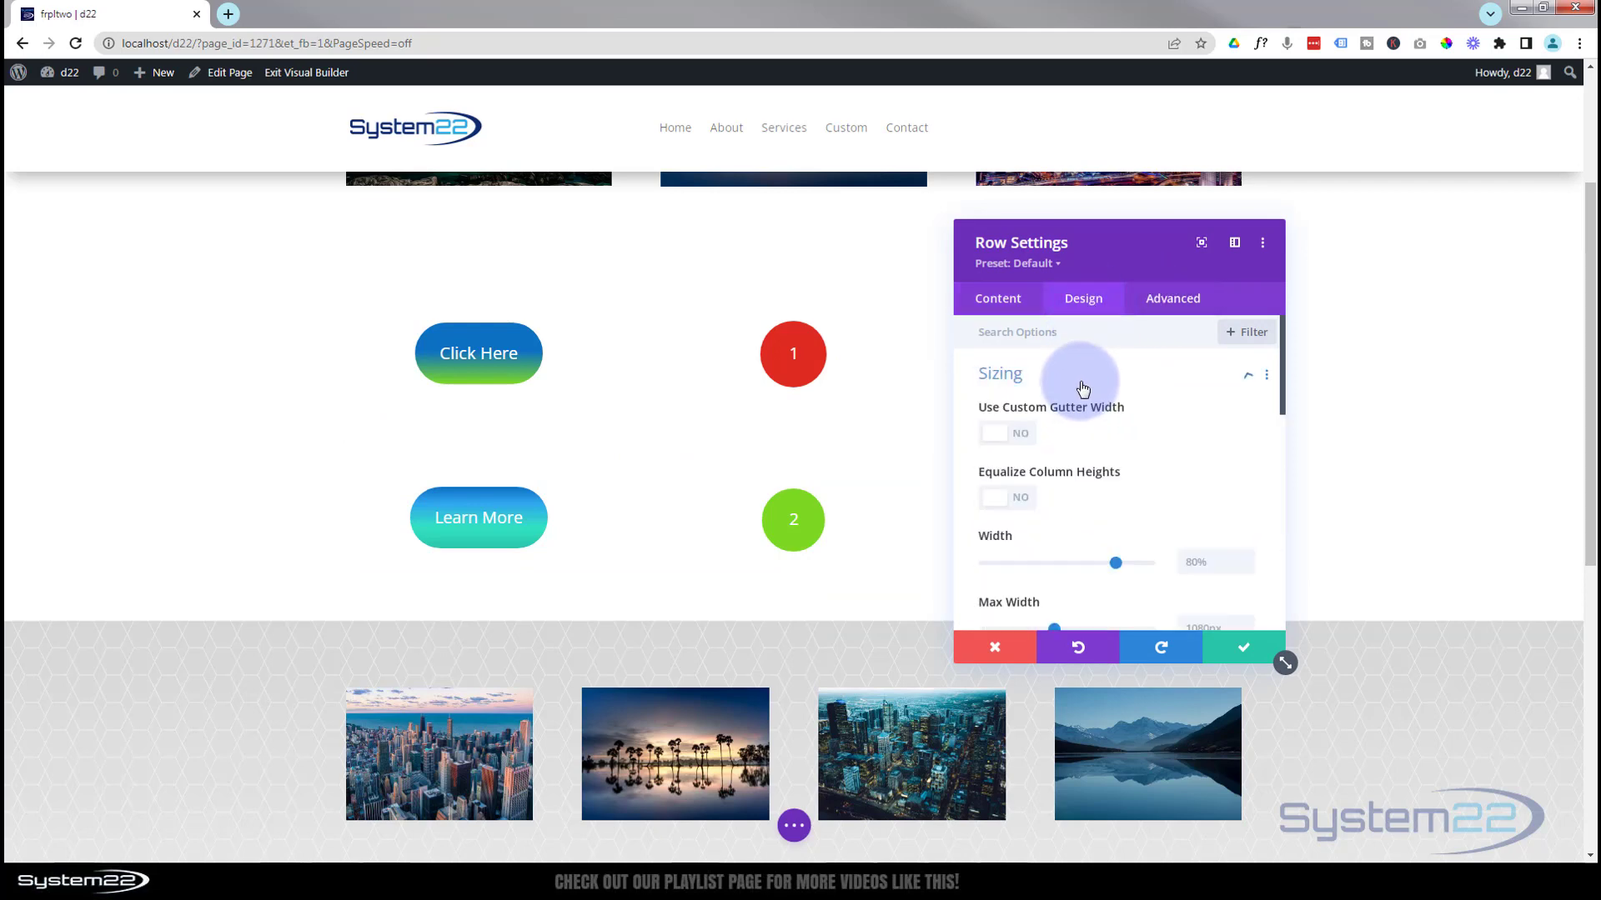
{"action": "scroll", "coordinate": [1189, 498], "scroll_direction": "down", "scroll_amount": 5}
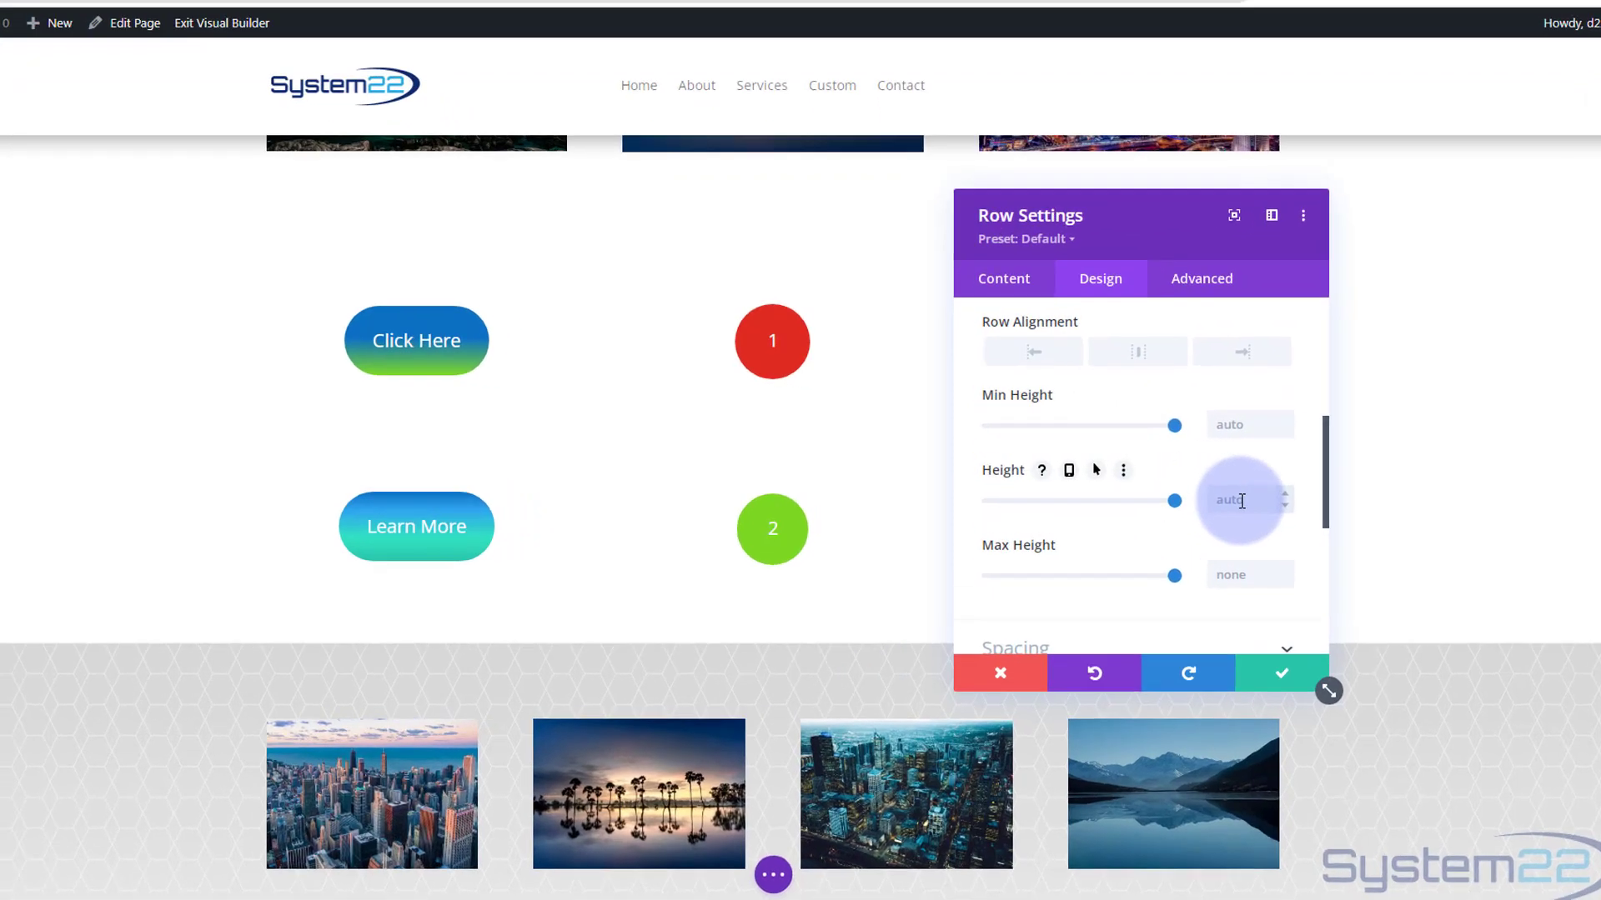
{"action": "left_click", "coordinate": [1241, 501]}
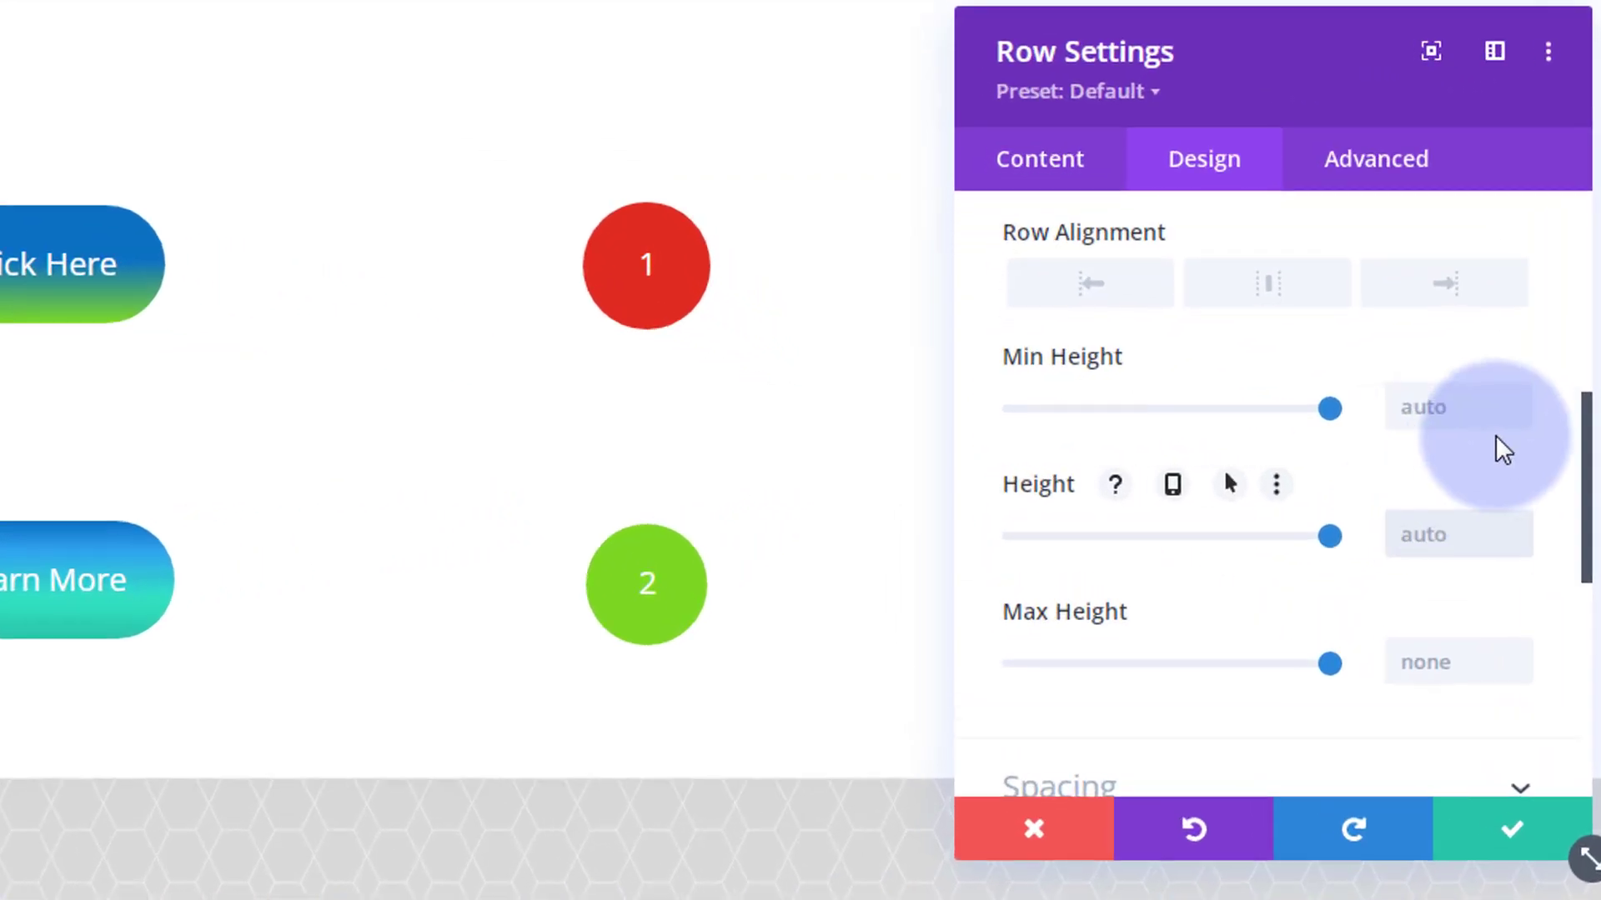
{"action": "type", "text": "200"}
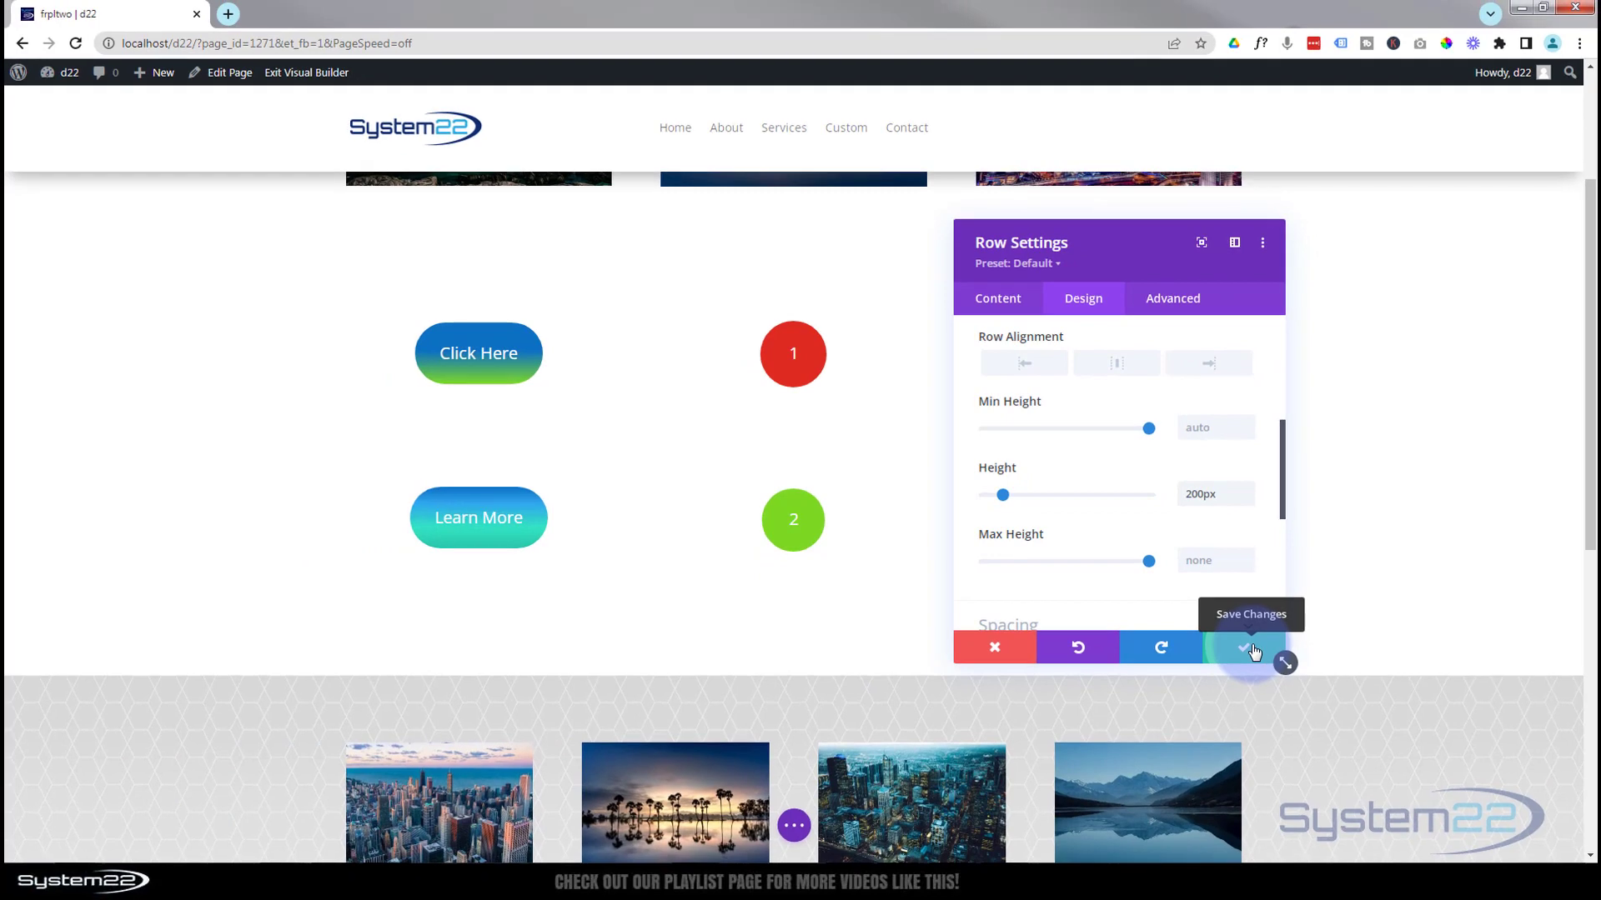
{"action": "left_click", "coordinate": [1530, 838]}
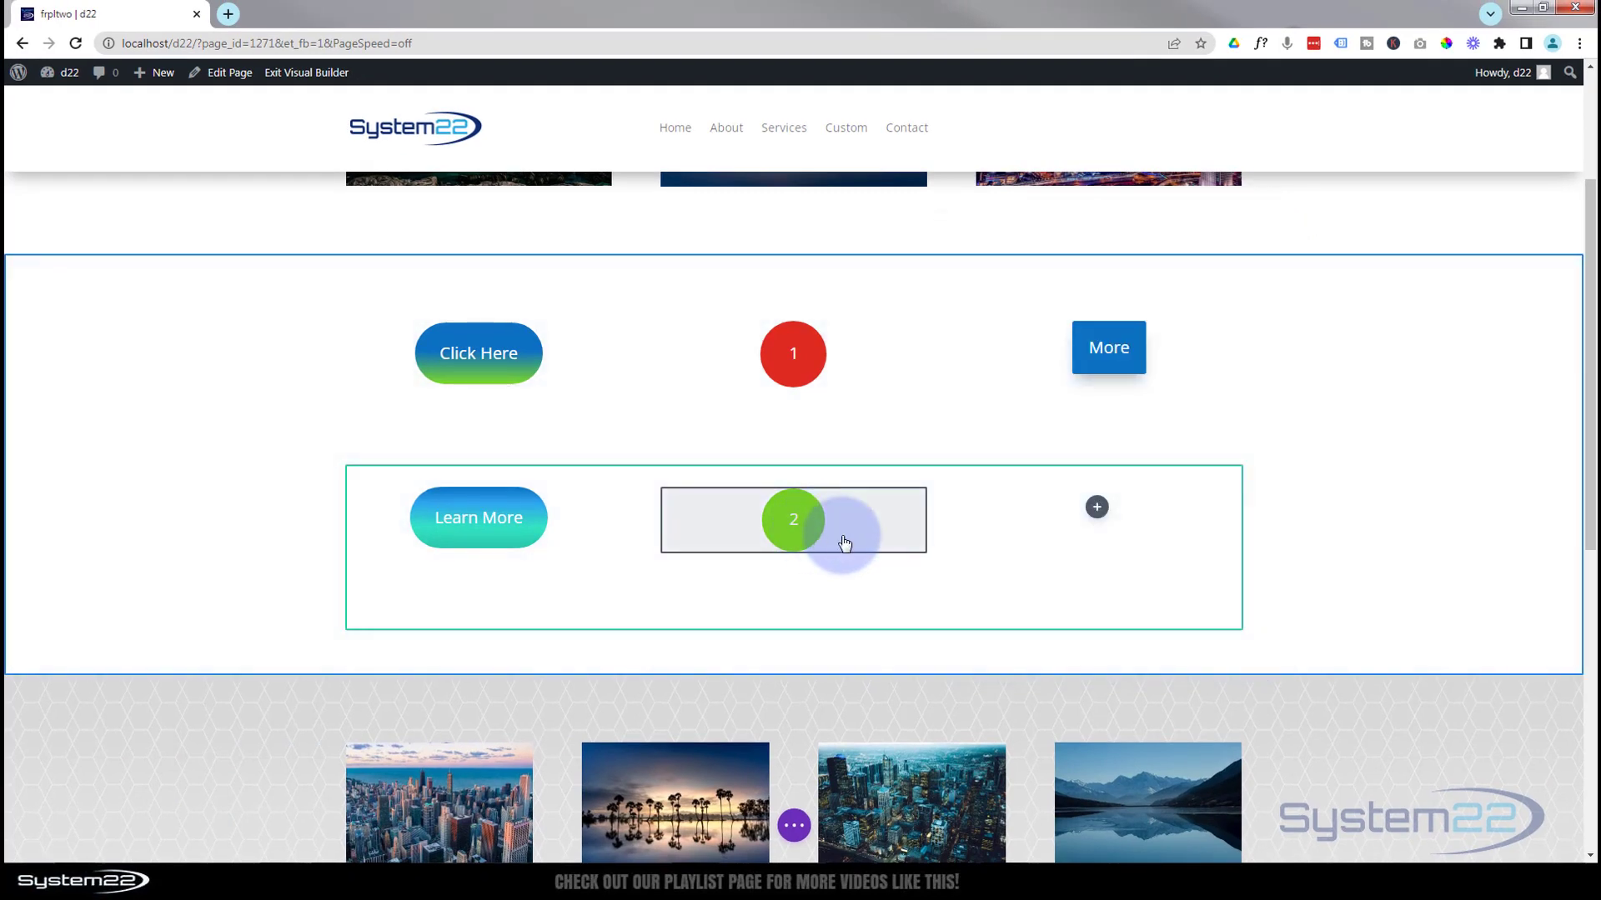
- Review the "2" button's desktop text against its hover text and save the button settings
{"action": "mouse_move", "coordinate": [796, 525]}
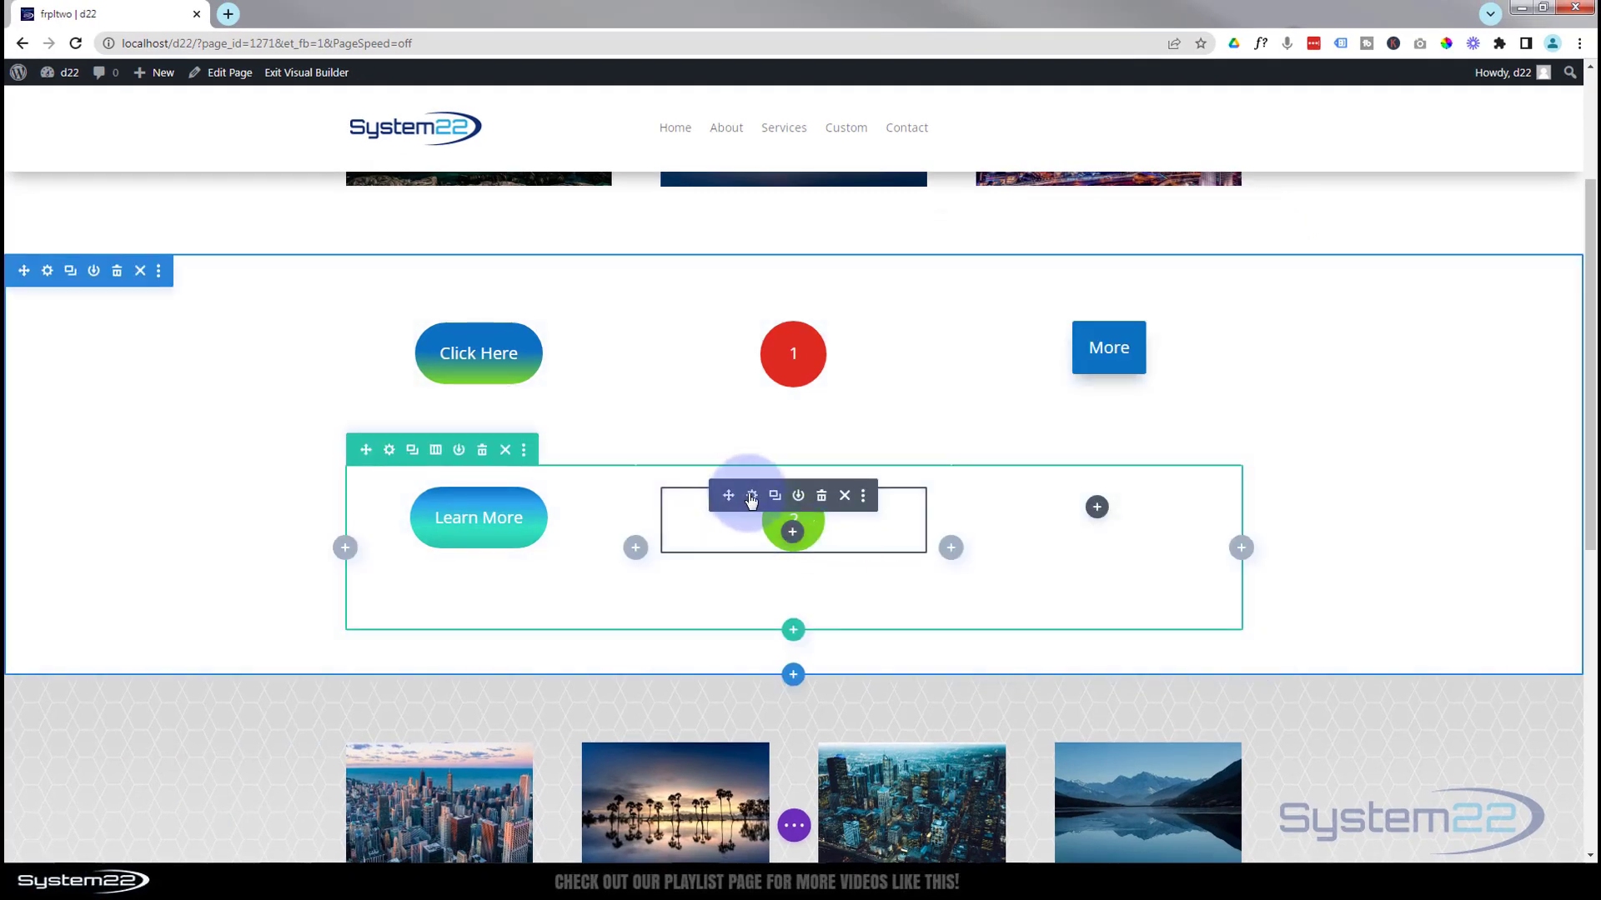
{"action": "left_click", "coordinate": [751, 497]}
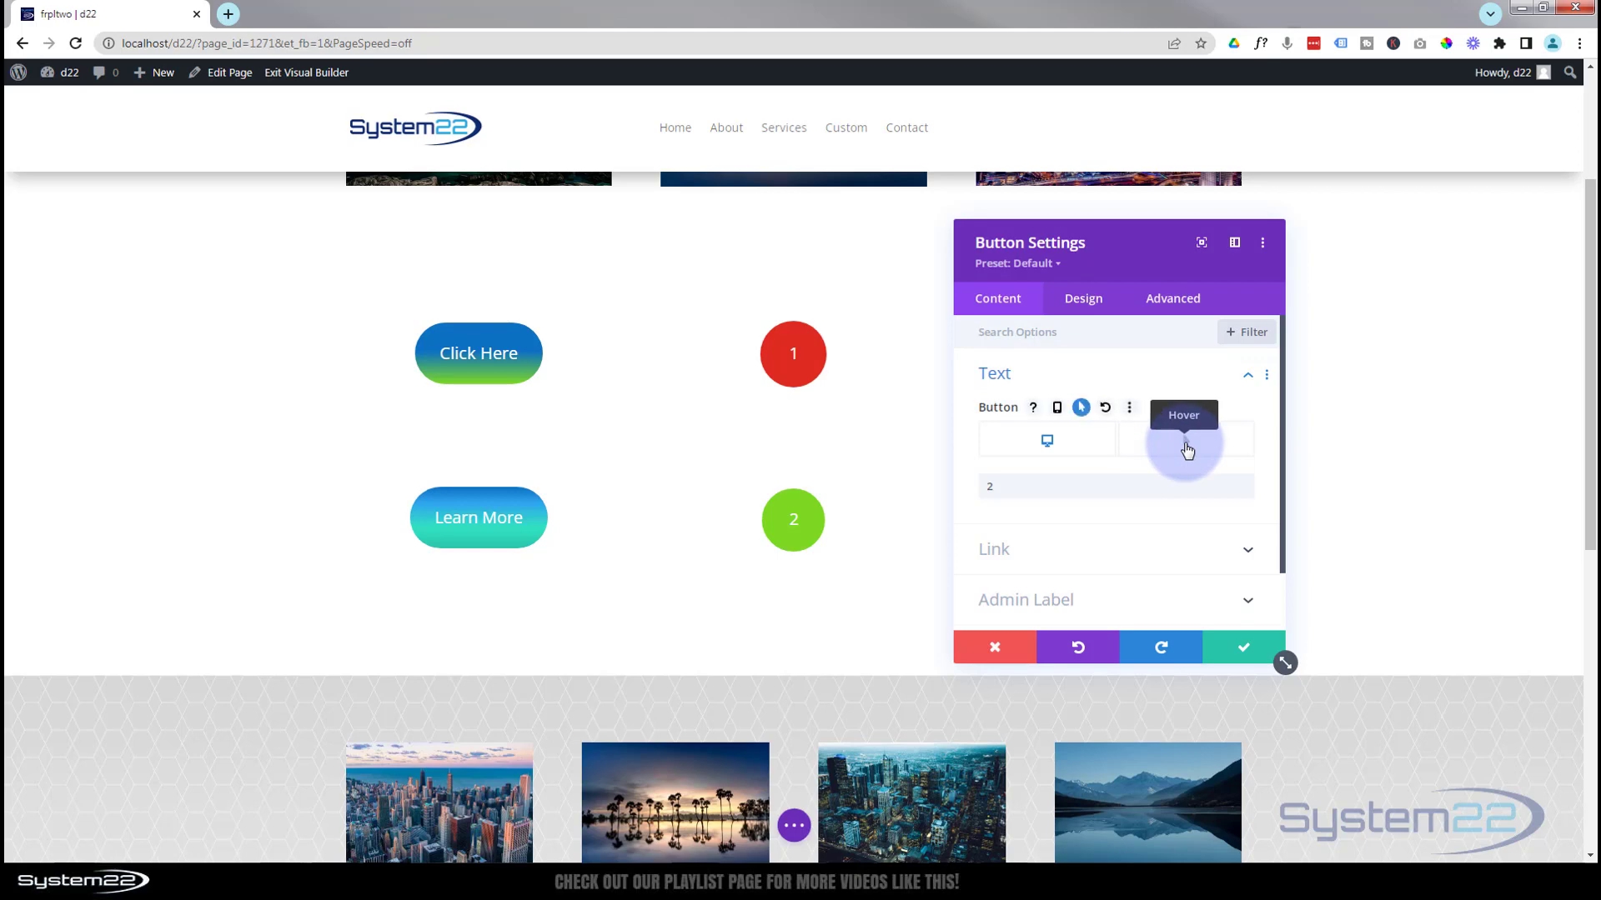
{"action": "left_click", "coordinate": [1187, 450]}
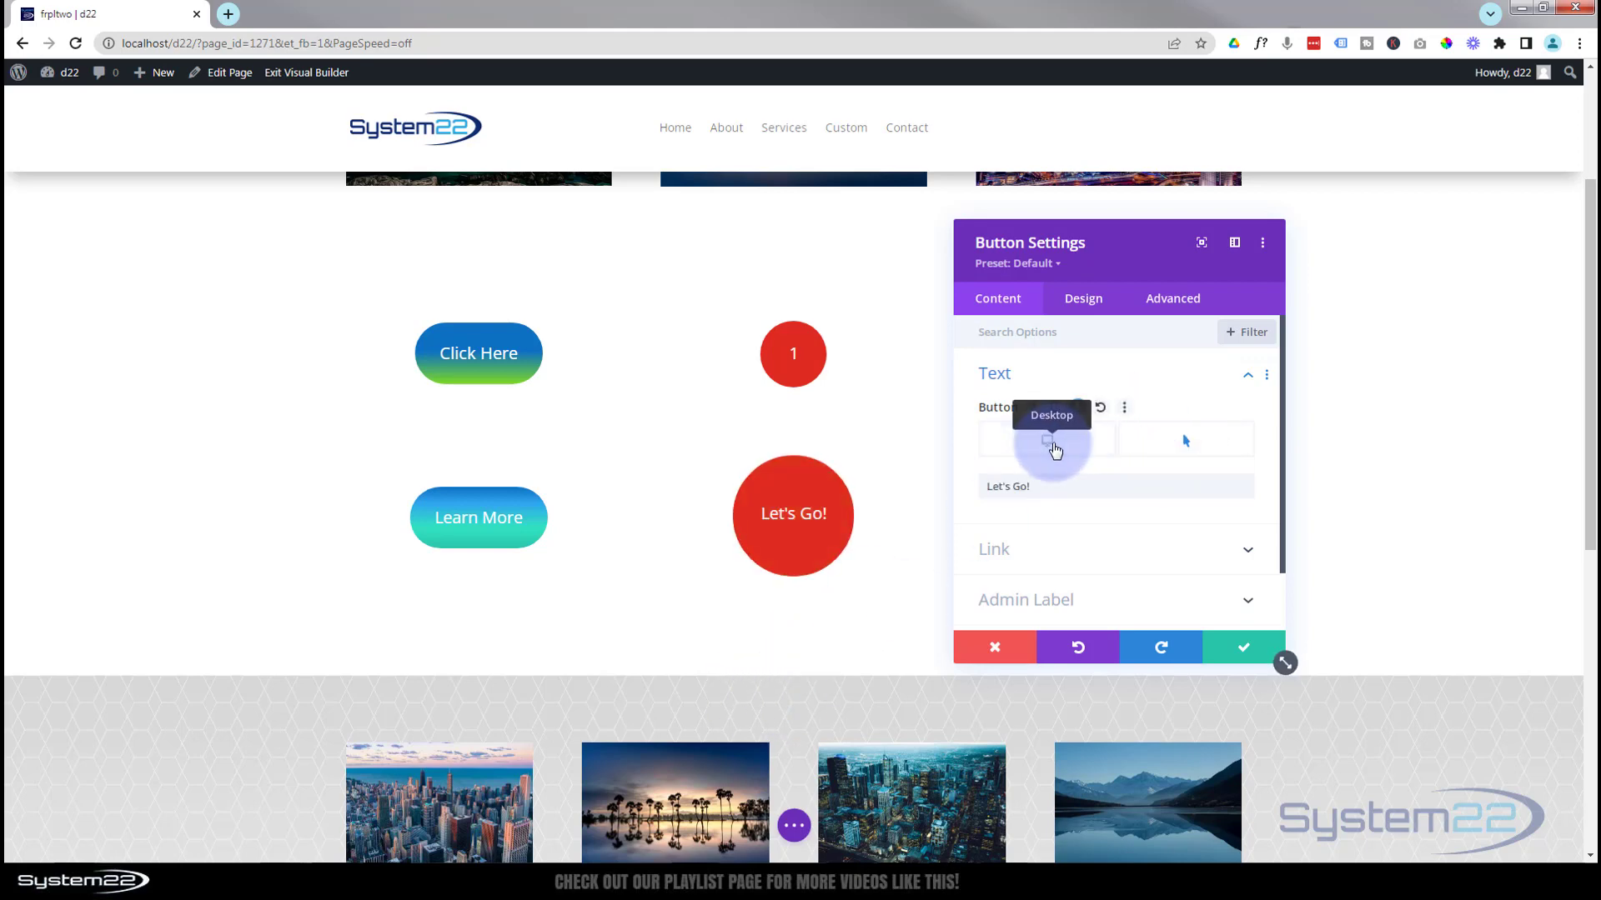
{"action": "left_click", "coordinate": [1054, 450]}
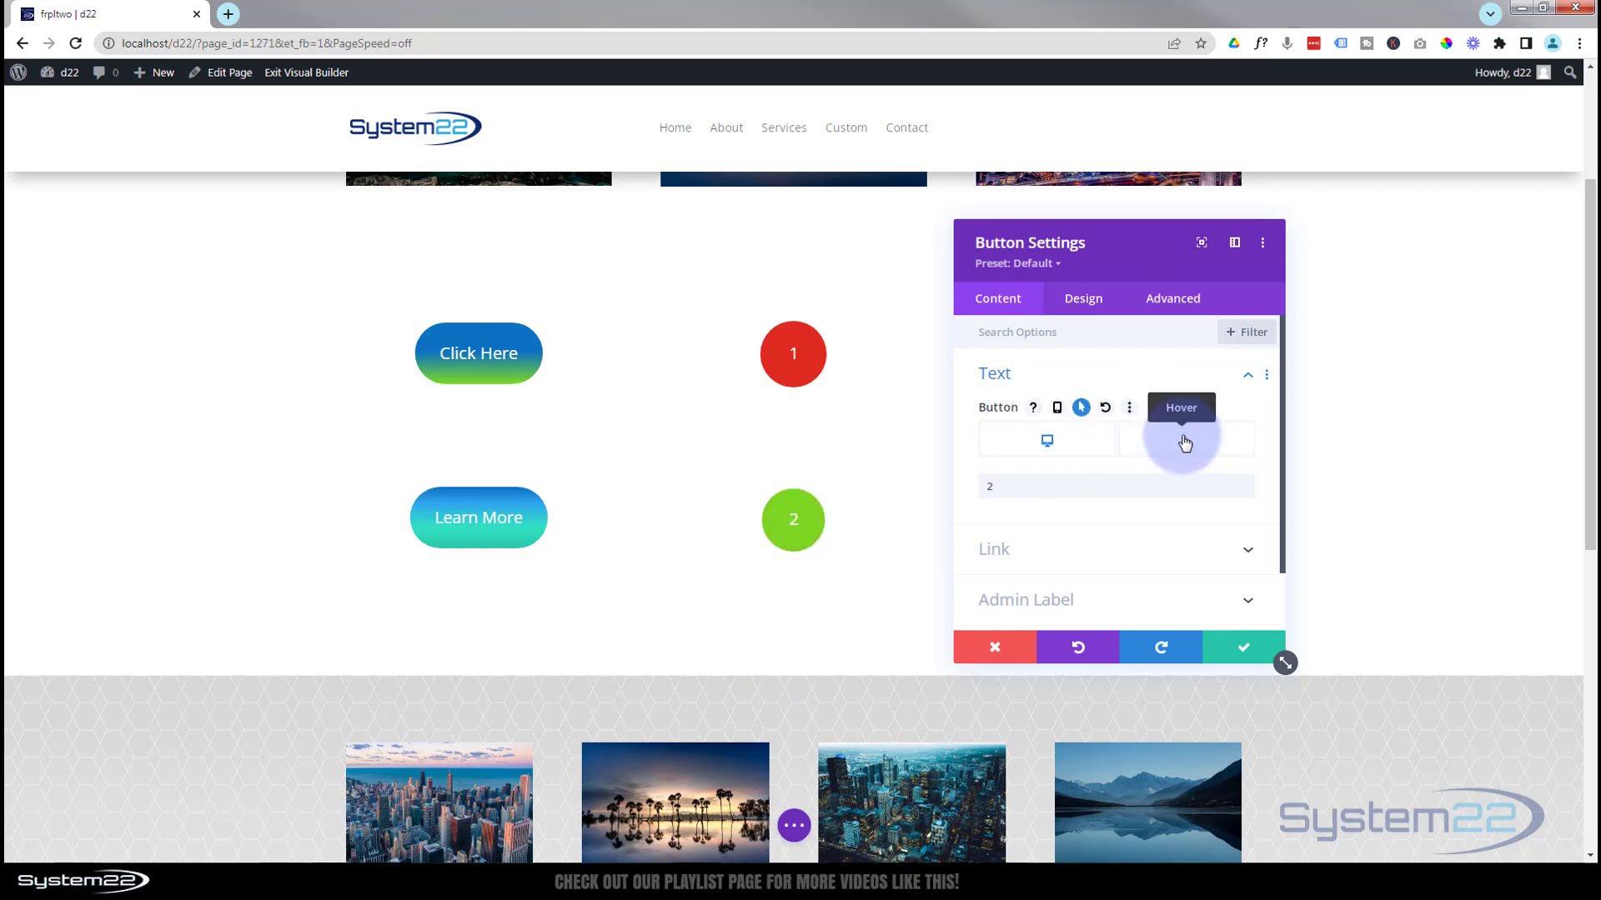
{"action": "left_click", "coordinate": [1185, 443]}
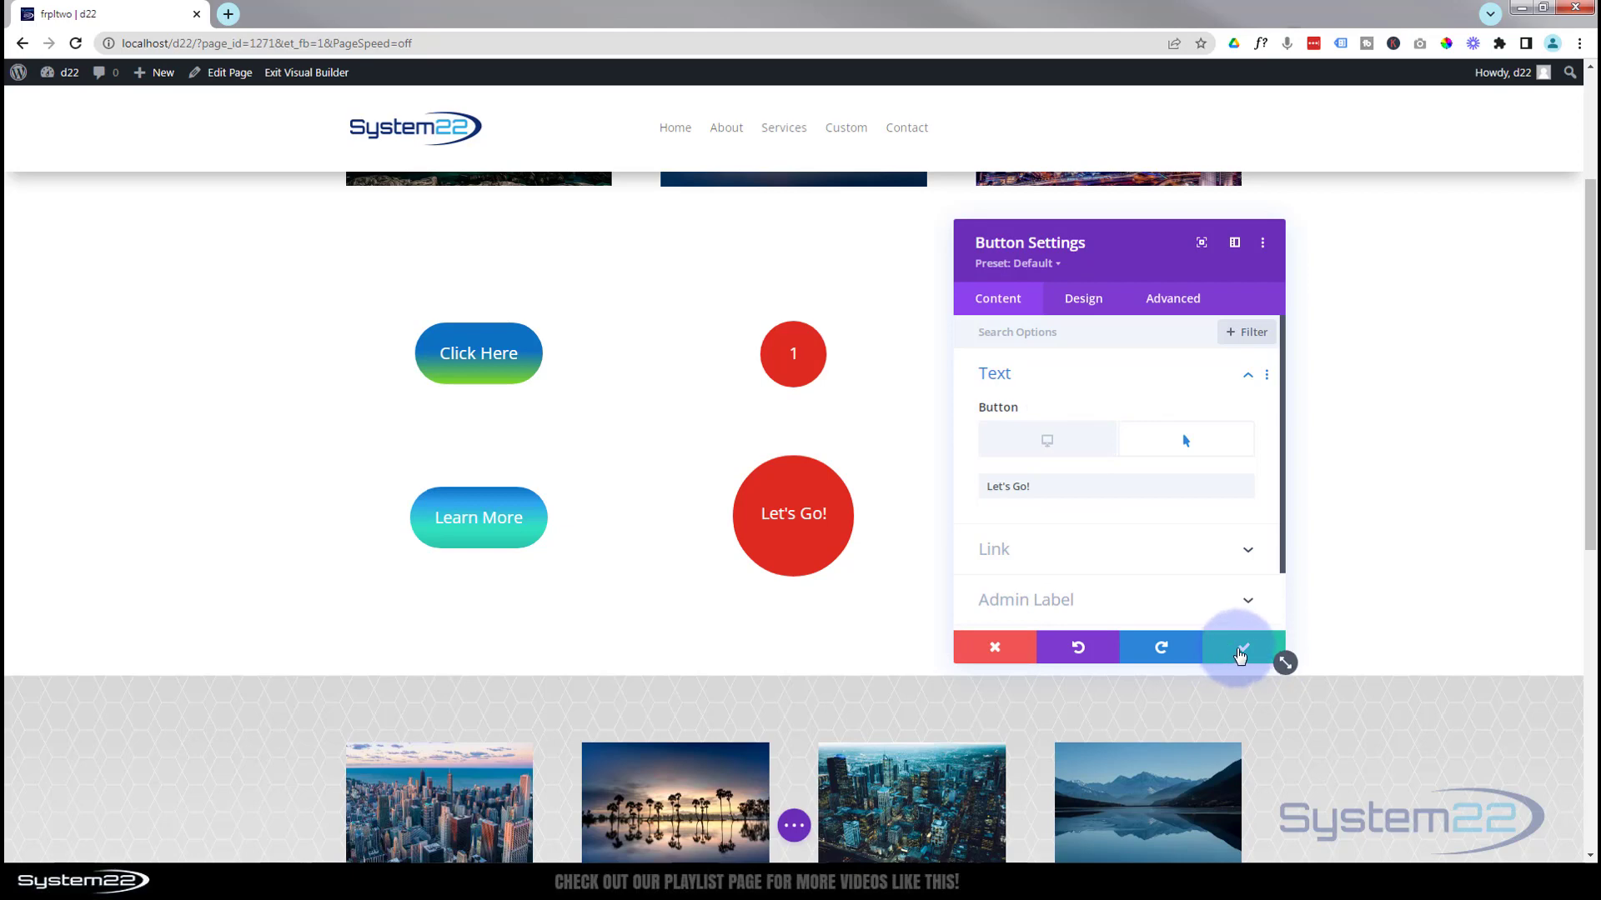
{"action": "left_click", "coordinate": [1240, 654]}
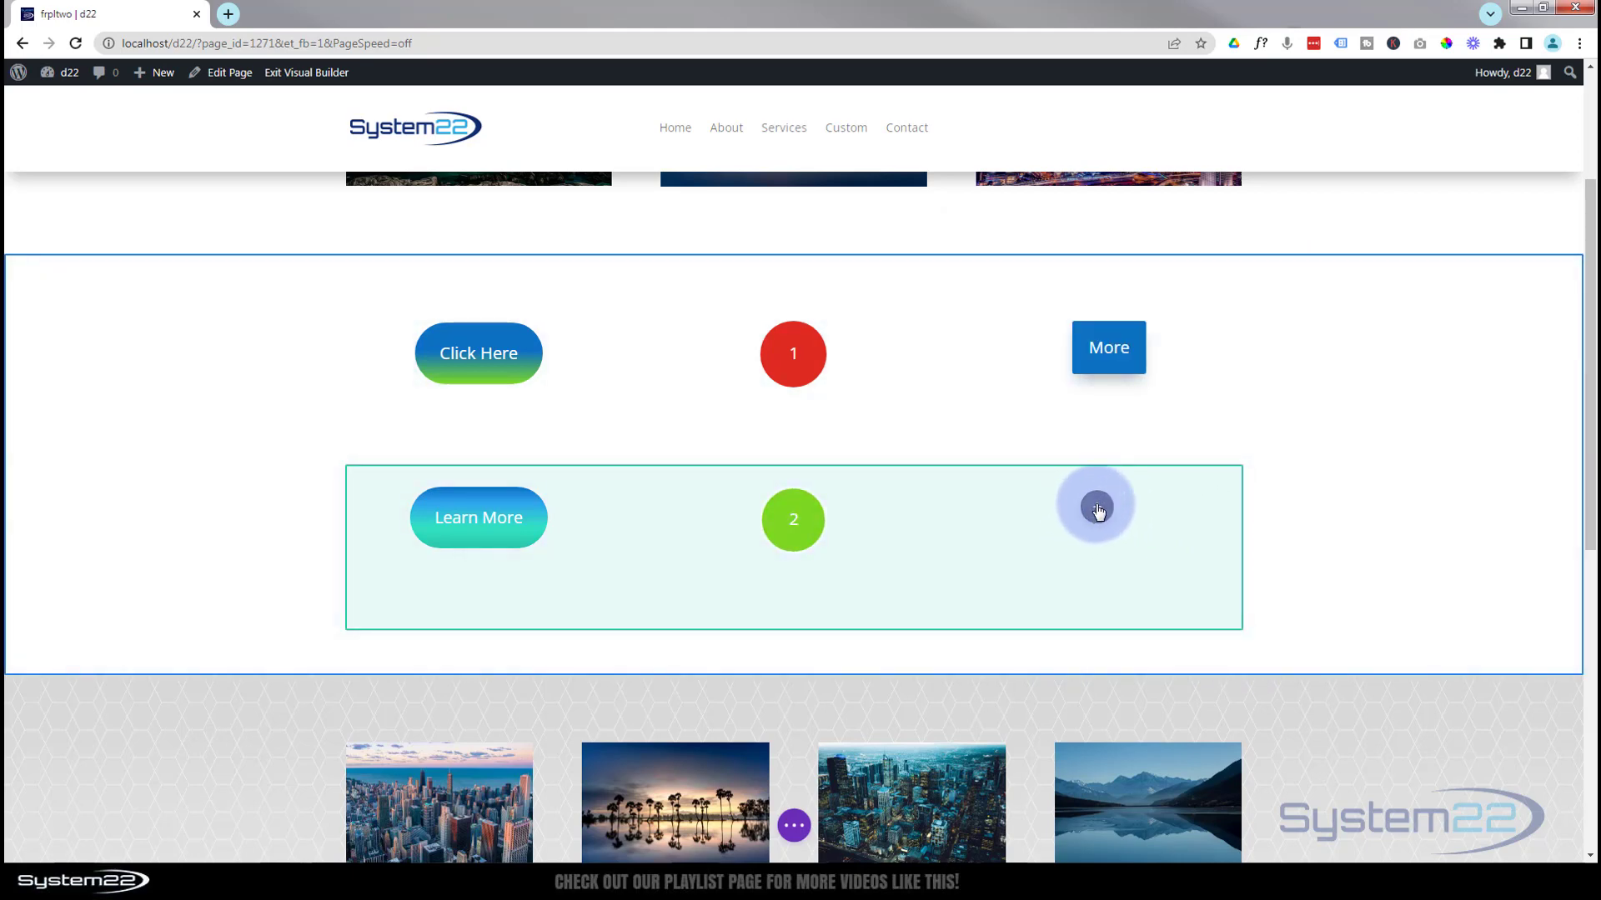
- Add a Button module to the empty third column of the lower row and set its text to "More"
{"action": "left_click", "coordinate": [1097, 508]}
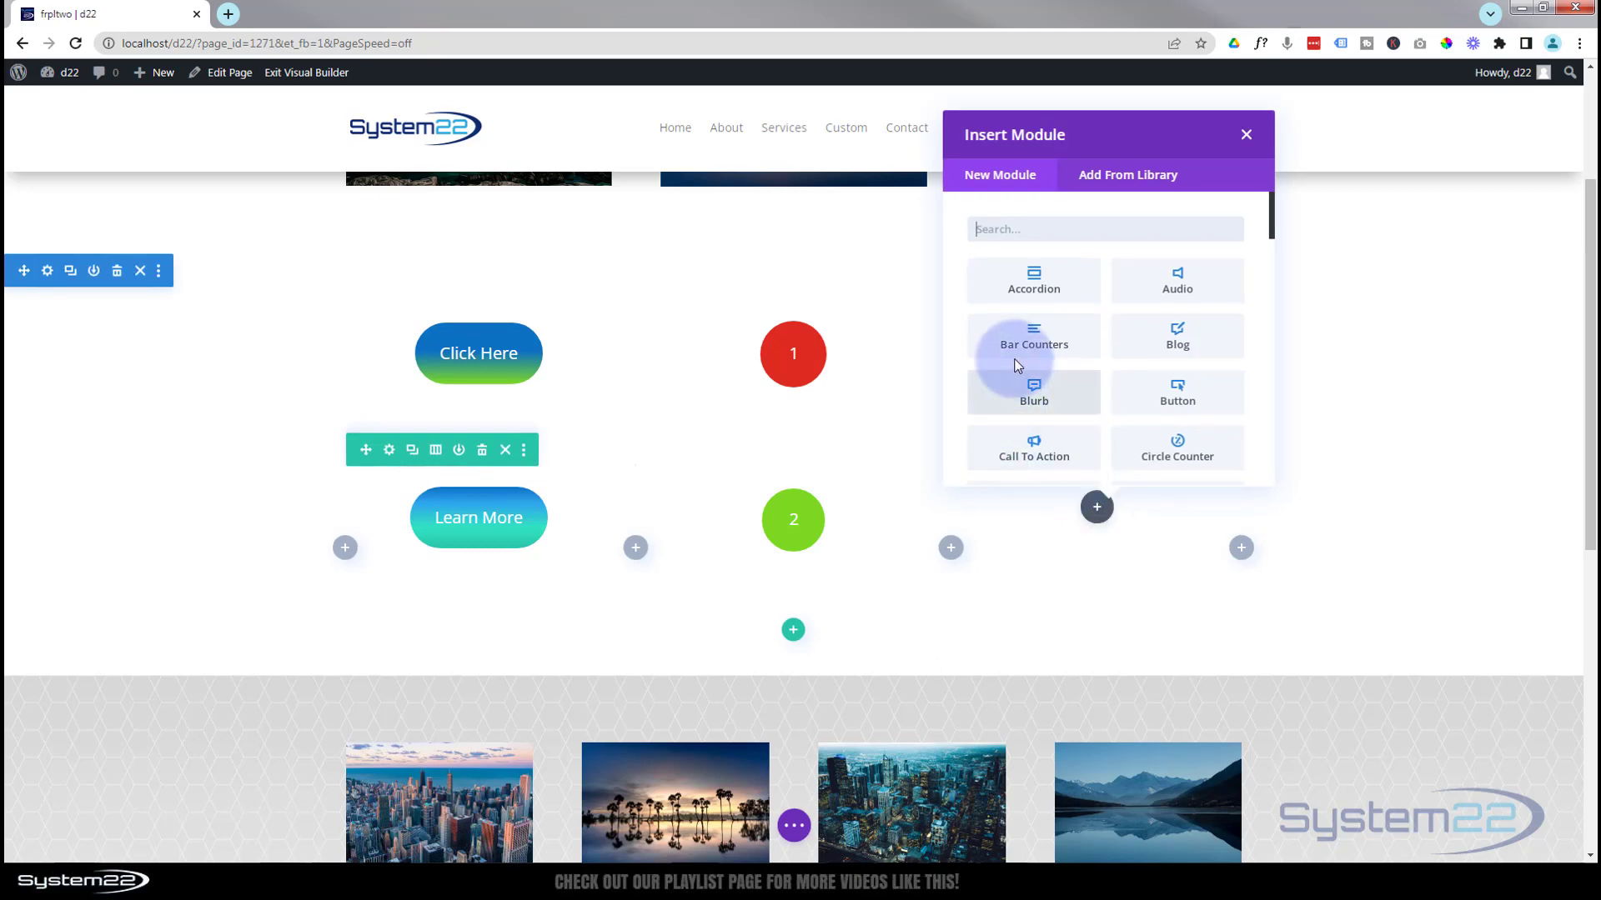
{"action": "left_click", "coordinate": [1192, 398]}
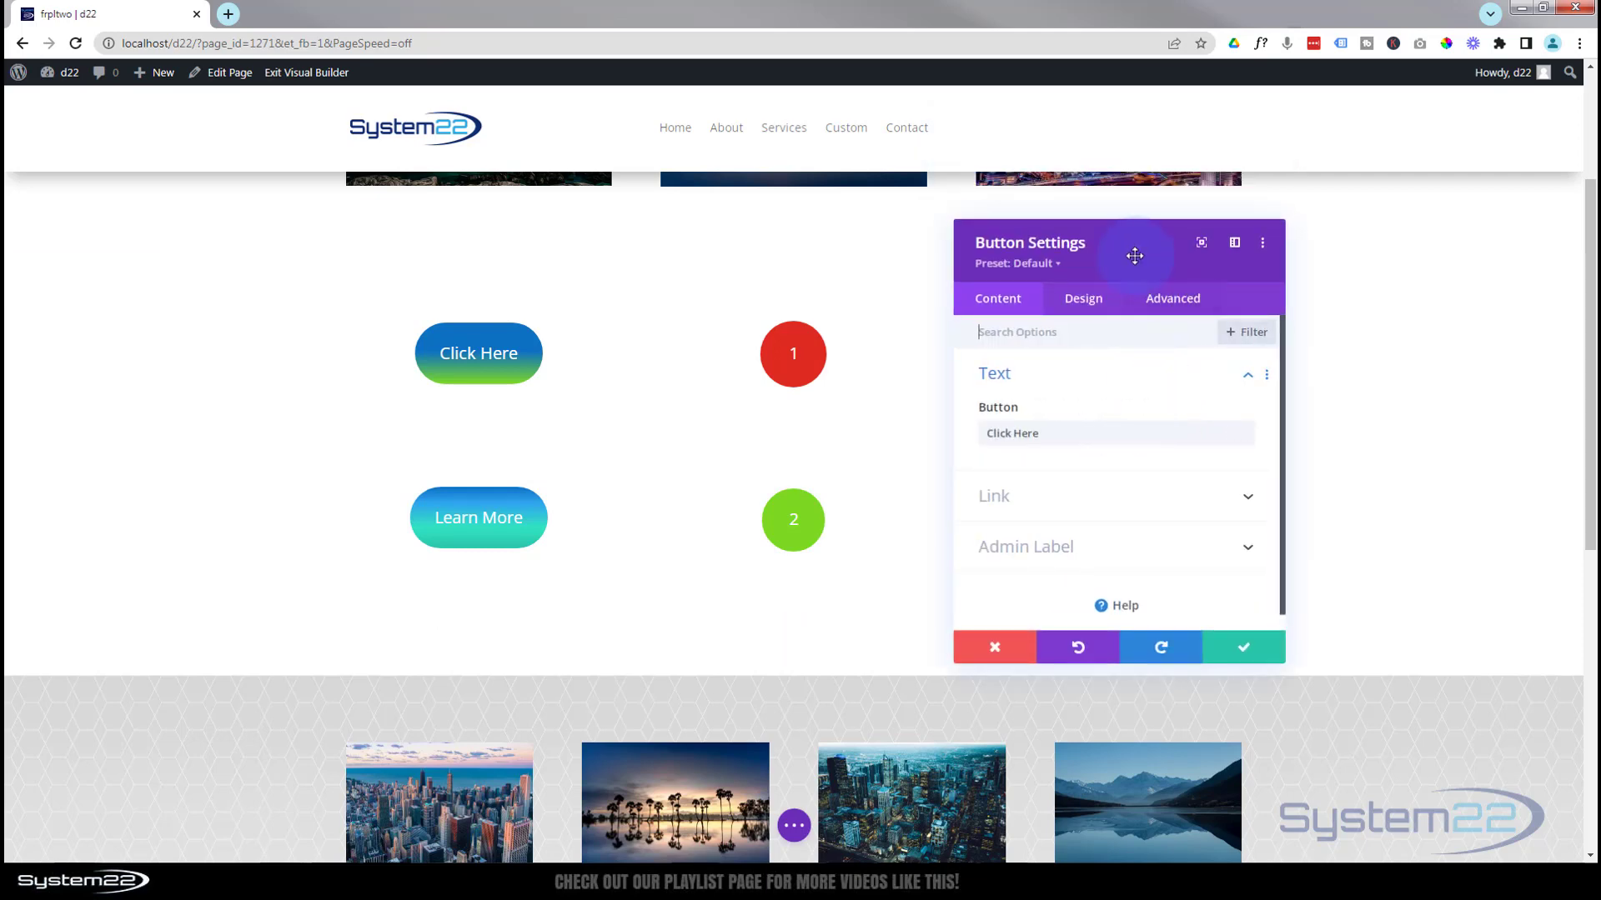
{"action": "left_click_drag", "start_coordinate": [1133, 254], "coordinate": [822, 248]}
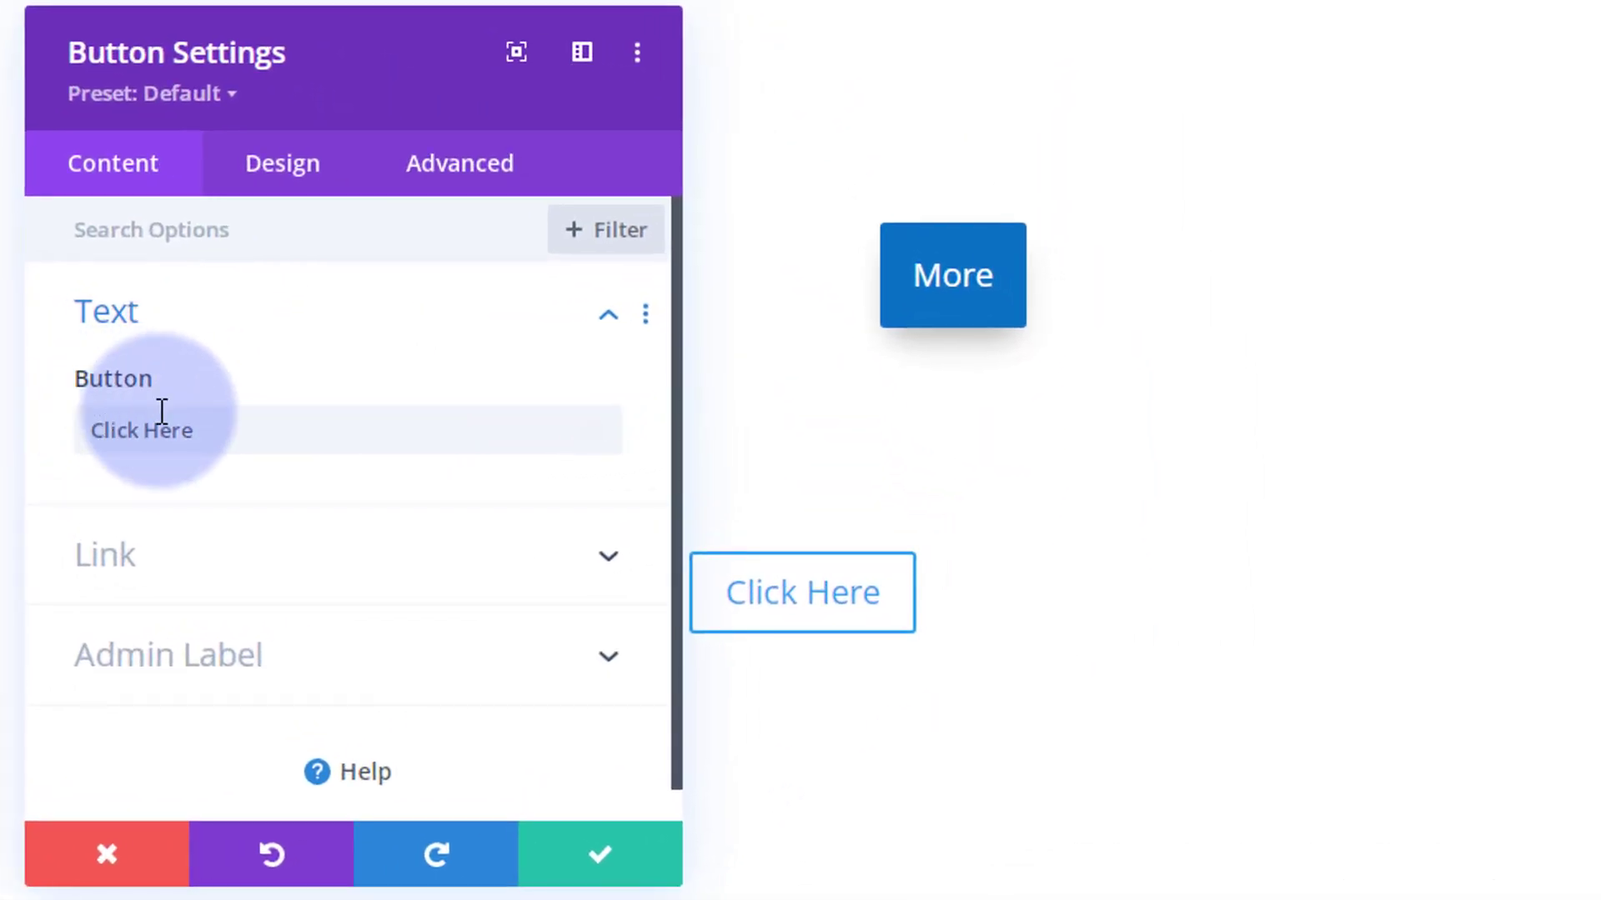
{"action": "left_click_drag", "start_coordinate": [659, 425], "coordinate": [571, 414]}
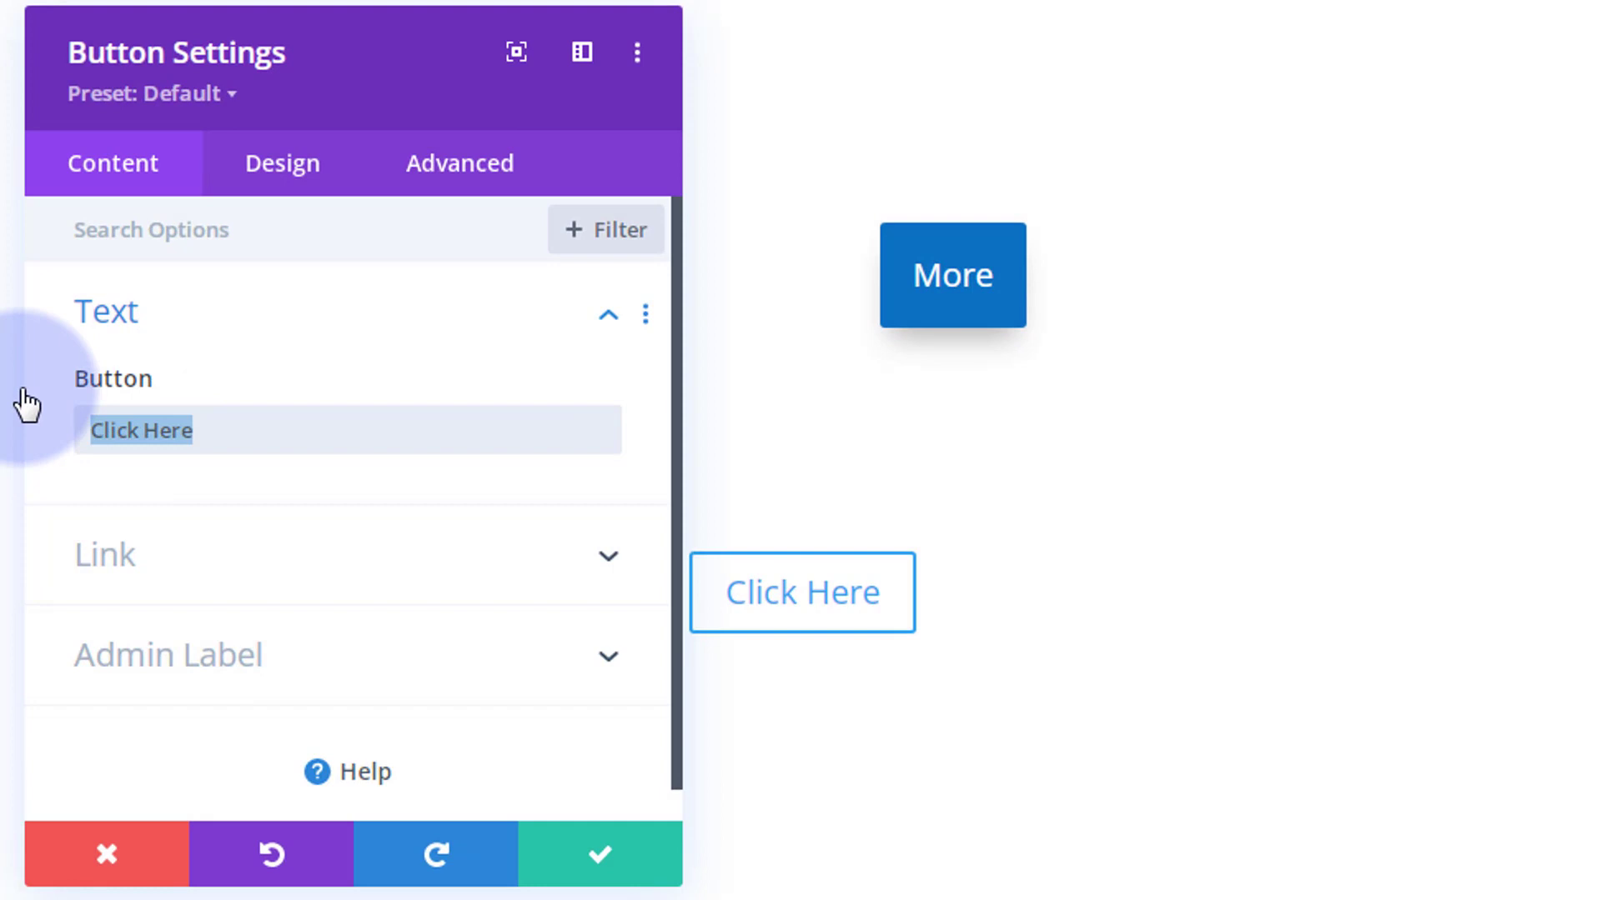
{"action": "type", "text": "Mo"}
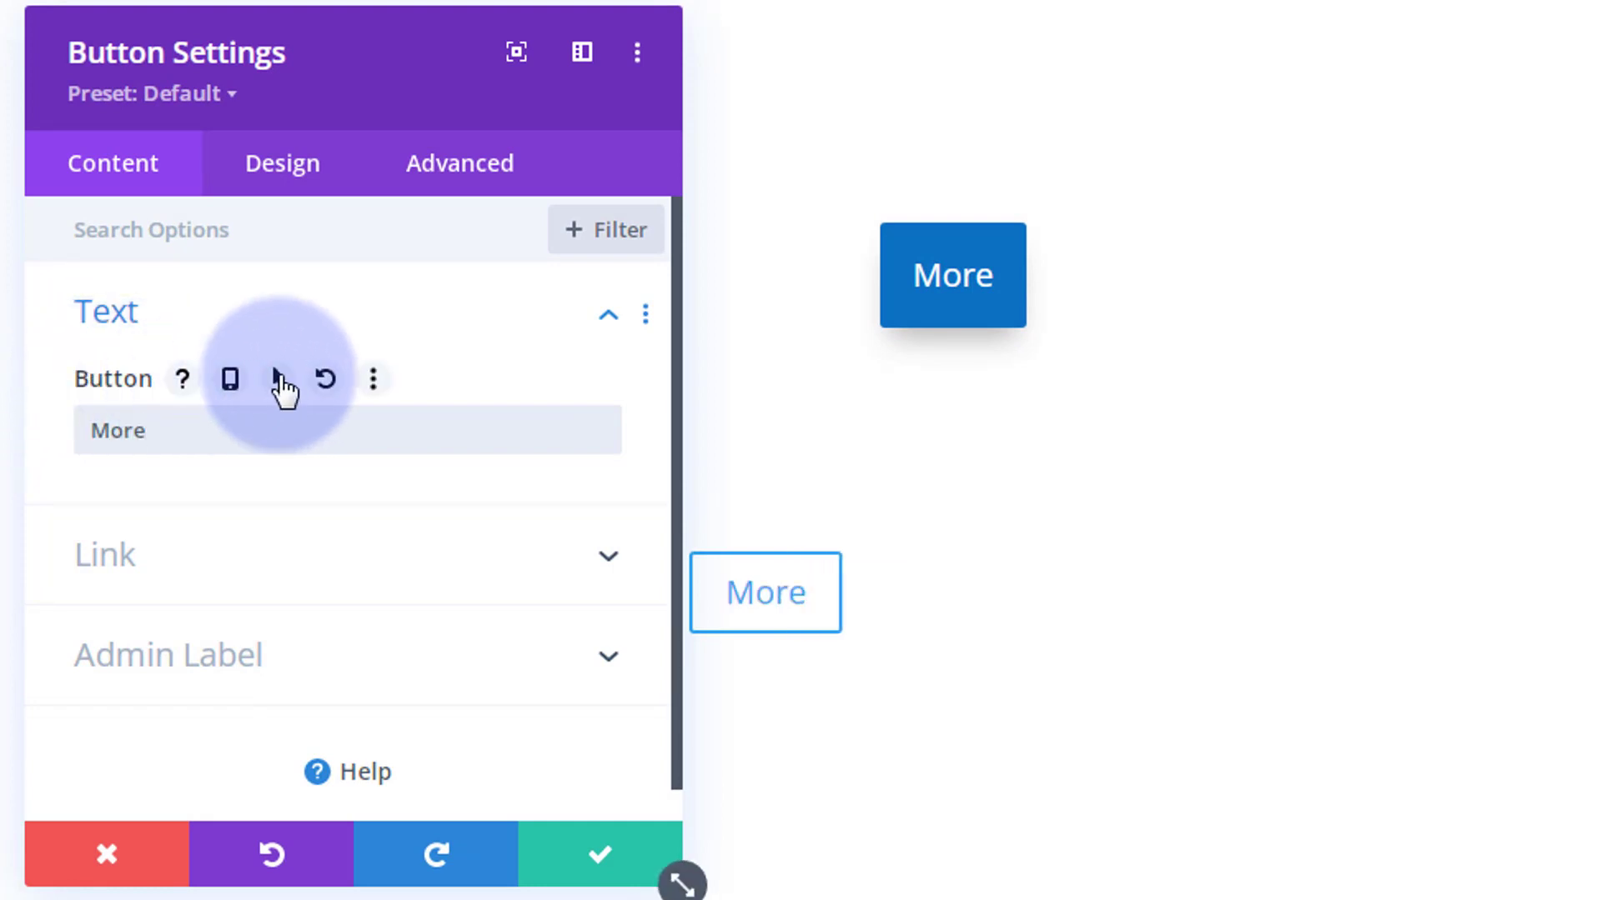
- Enable hover options for the new button's text, set the hover text to "Information", and compare it with the desktop text
{"action": "left_click", "coordinate": [279, 380]}
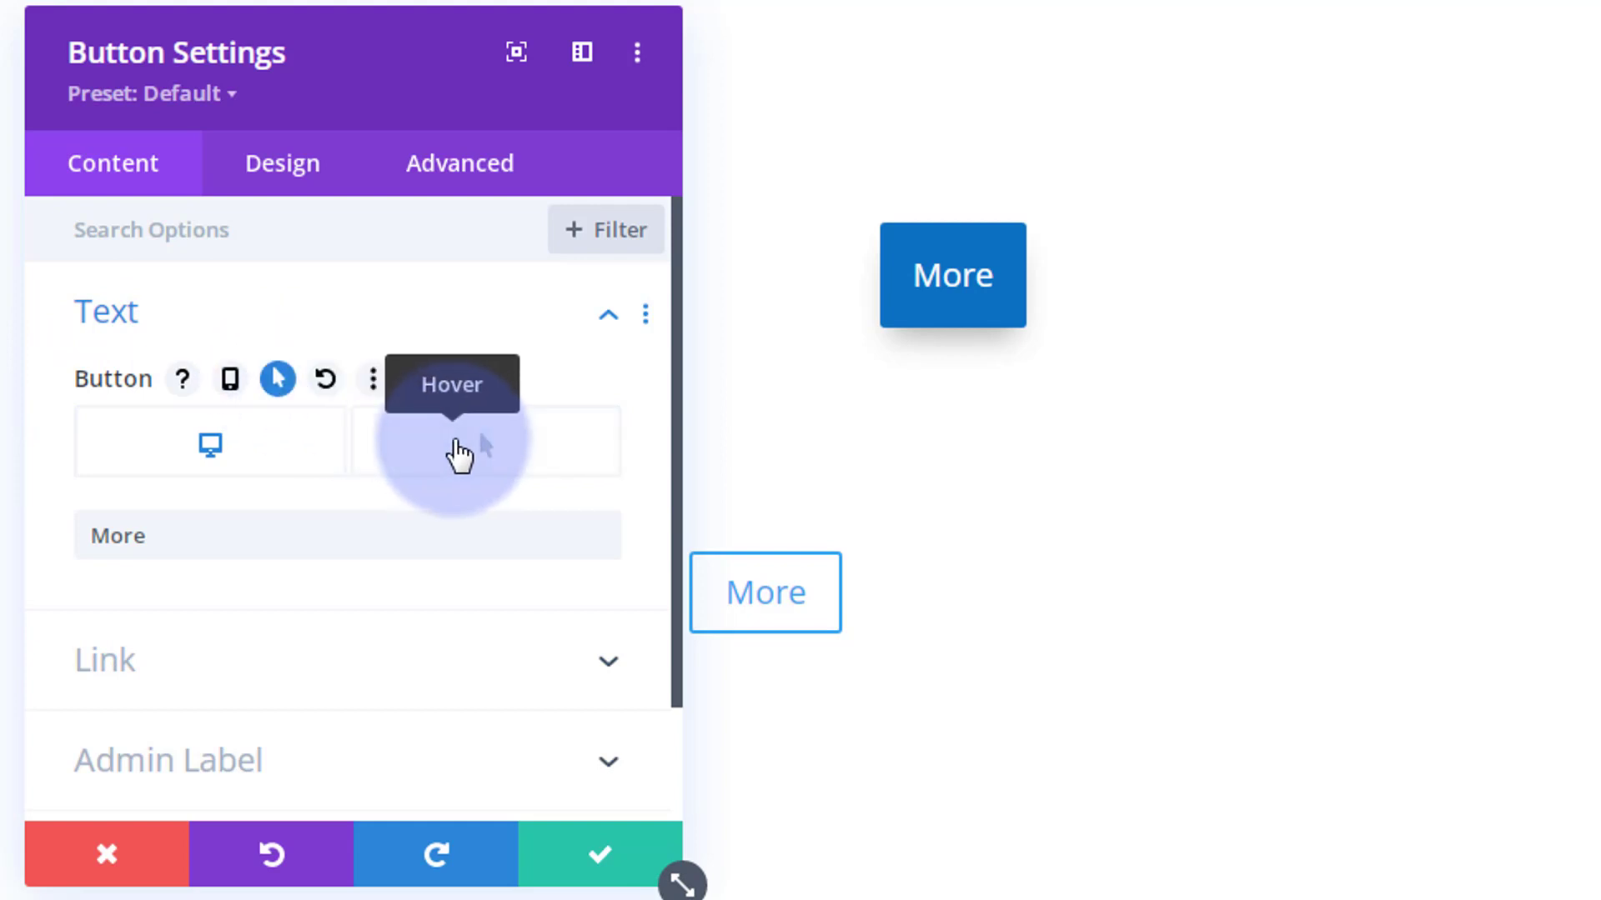
{"action": "left_click", "coordinate": [458, 454]}
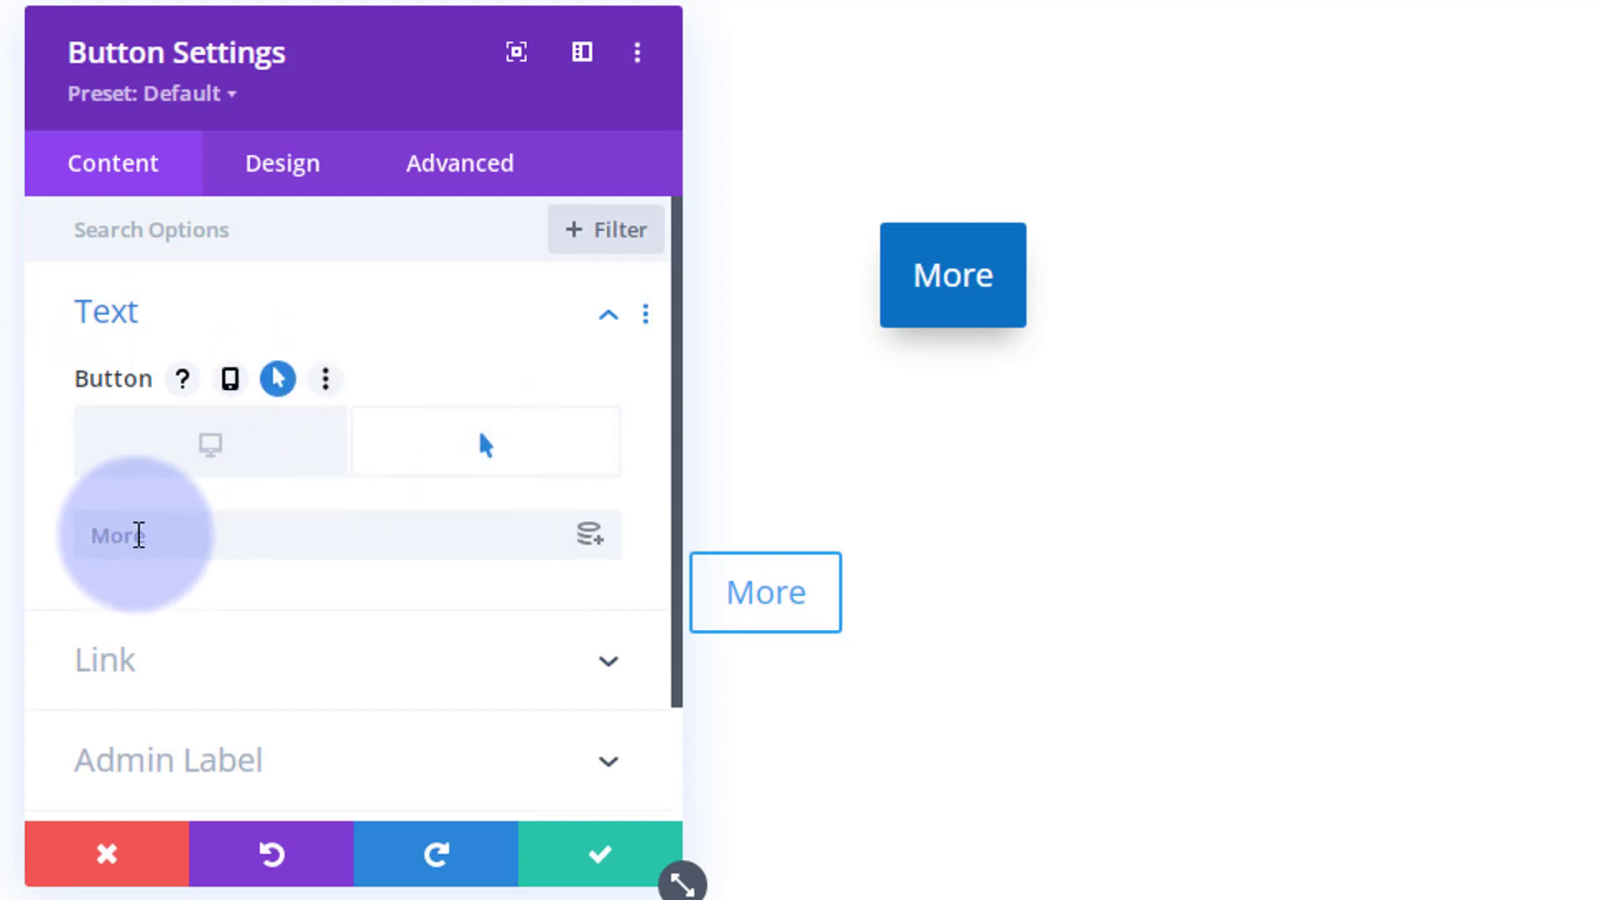
{"action": "left_click", "coordinate": [138, 536]}
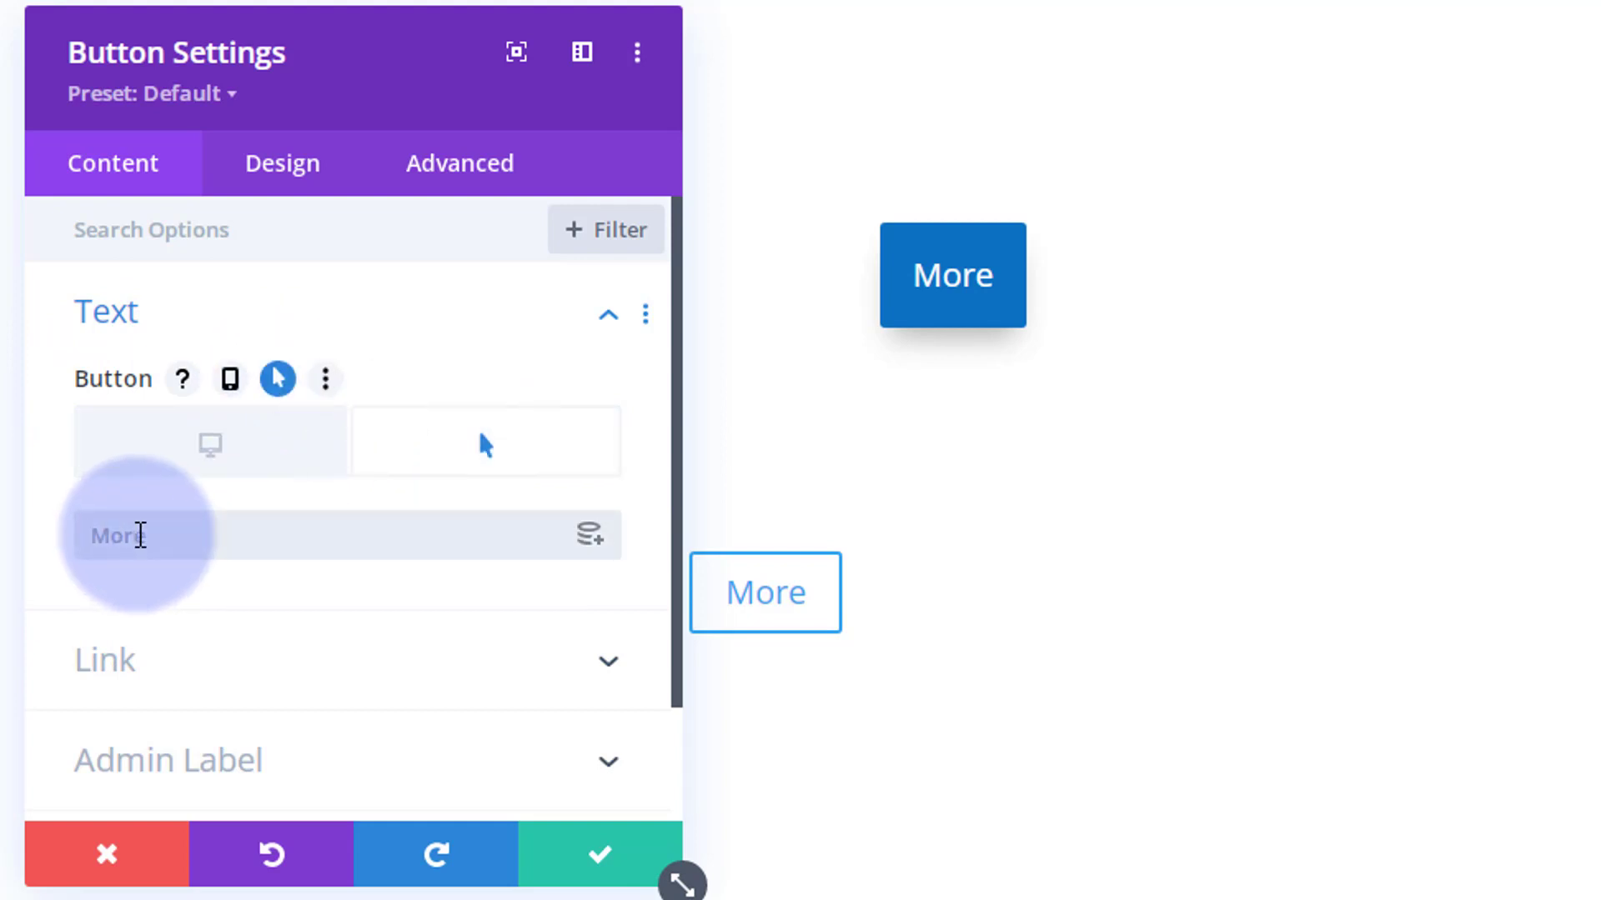
{"action": "type", "text": "Information"}
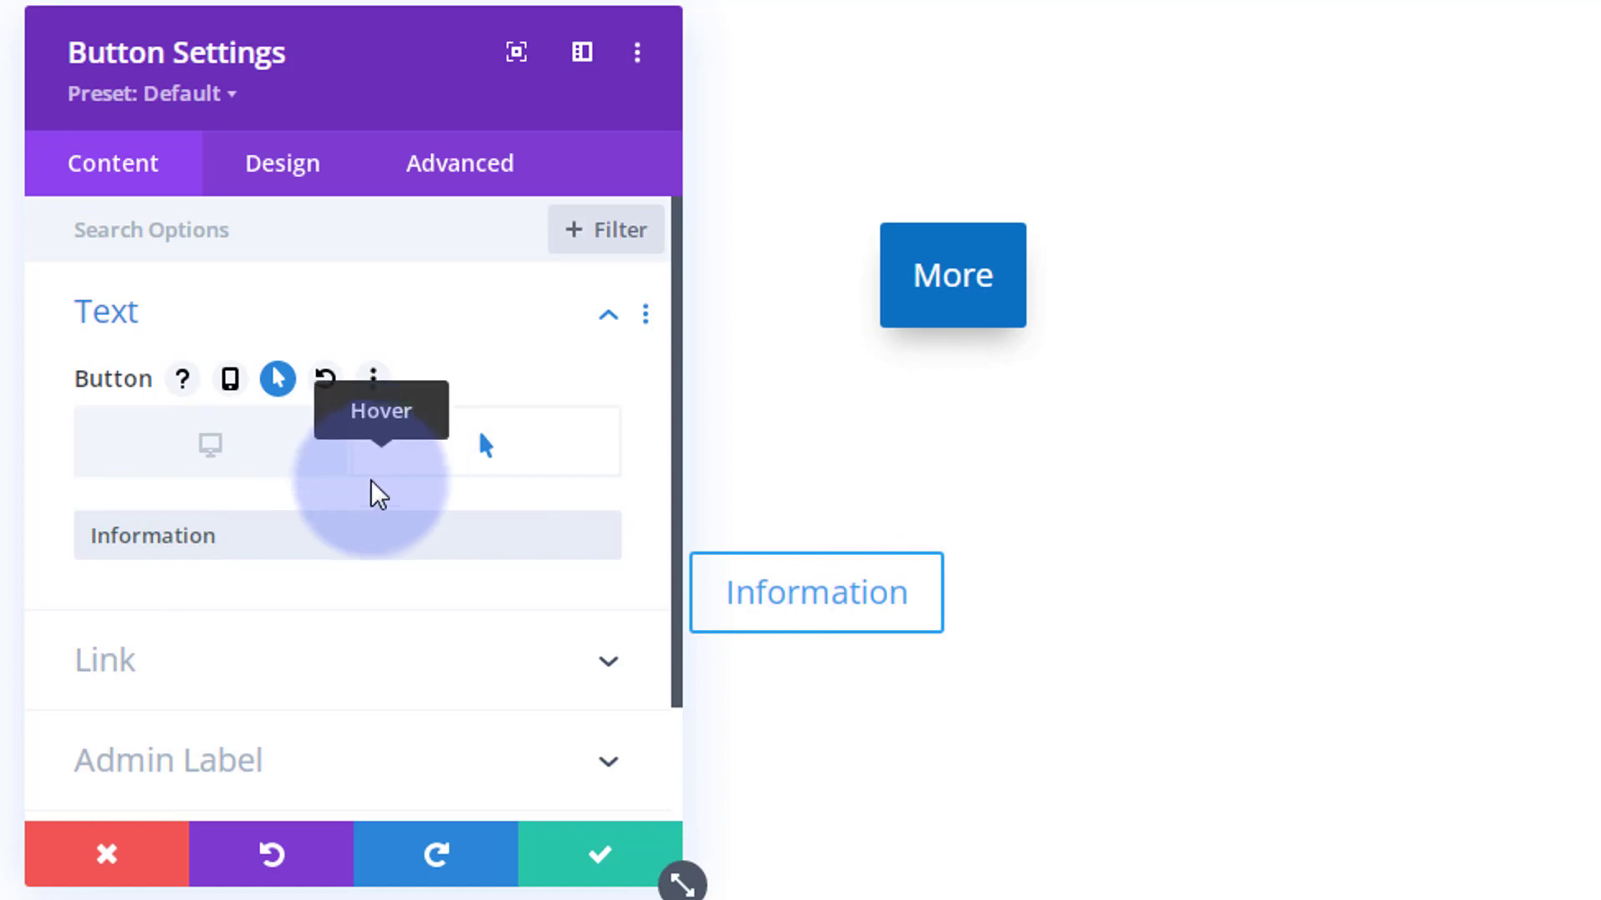
{"action": "left_click", "coordinate": [218, 449]}
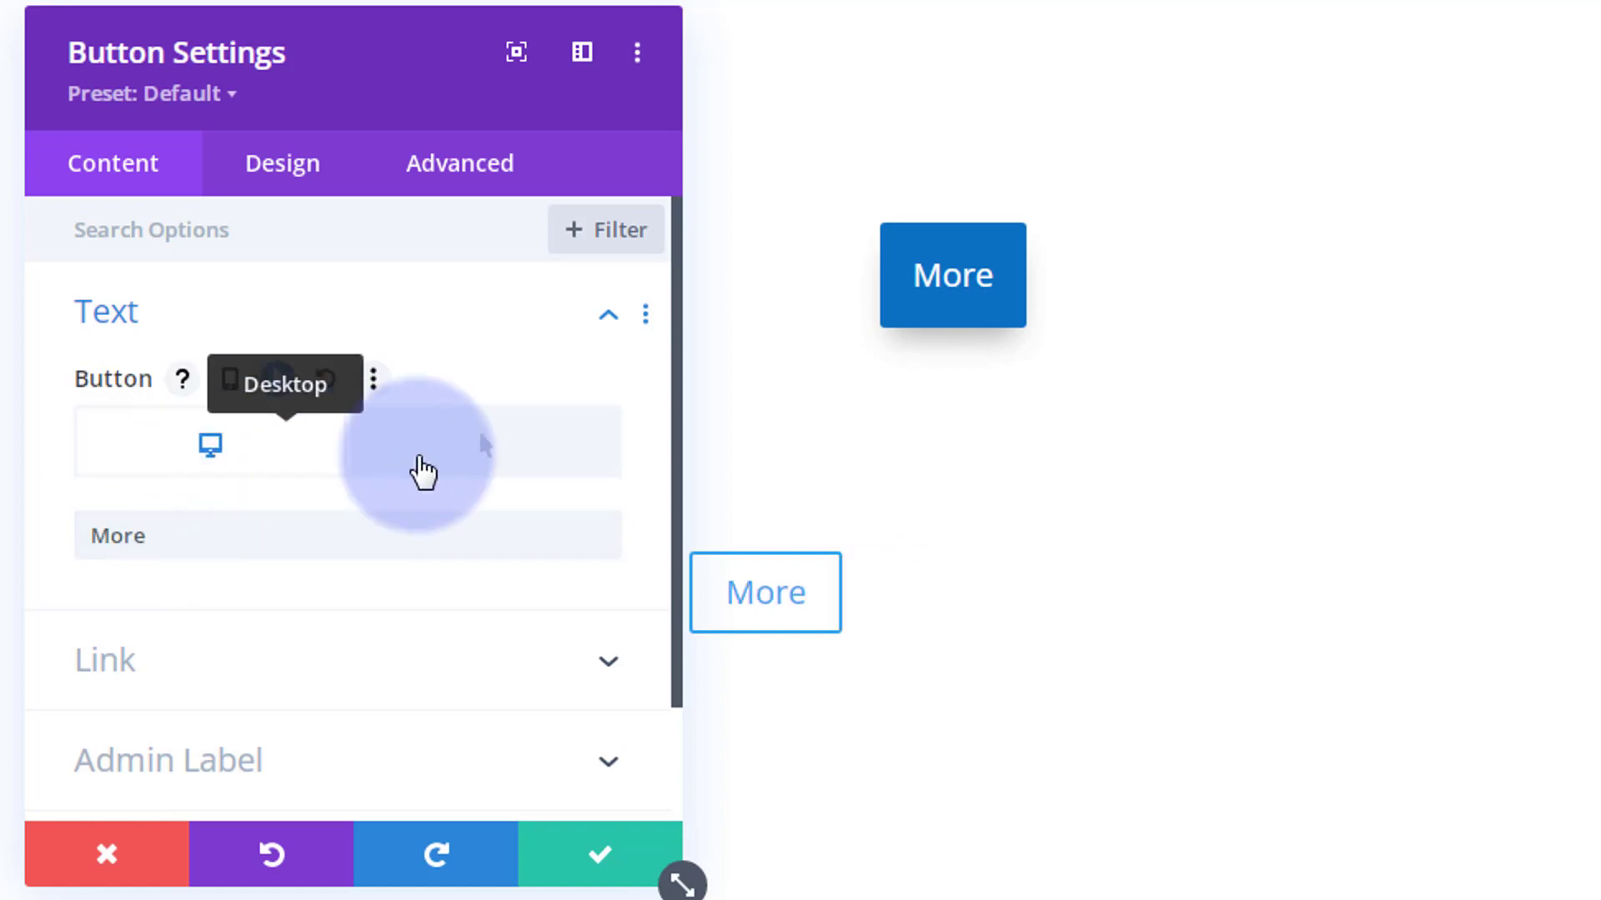
{"action": "left_click", "coordinate": [432, 469]}
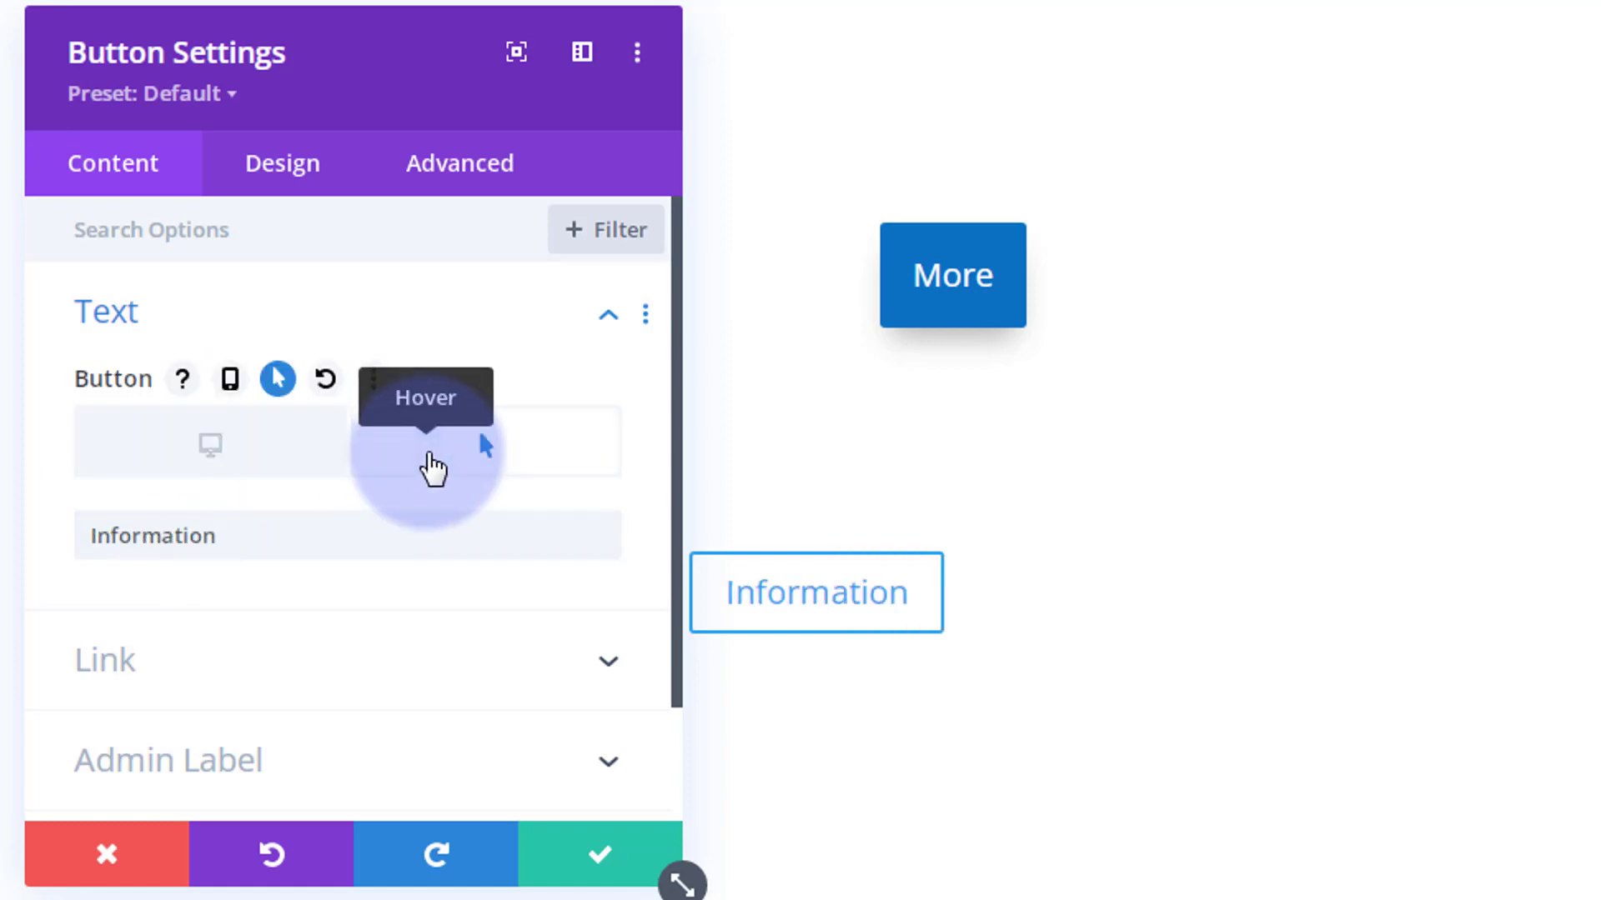
- Check the new button's link options and center the button in its column
{"action": "scroll", "coordinate": [367, 486], "scroll_direction": "down", "scroll_amount": 1}
{"action": "scroll", "coordinate": [358, 501], "scroll_direction": "down", "scroll_amount": 2}
{"action": "left_click", "coordinate": [337, 525]}
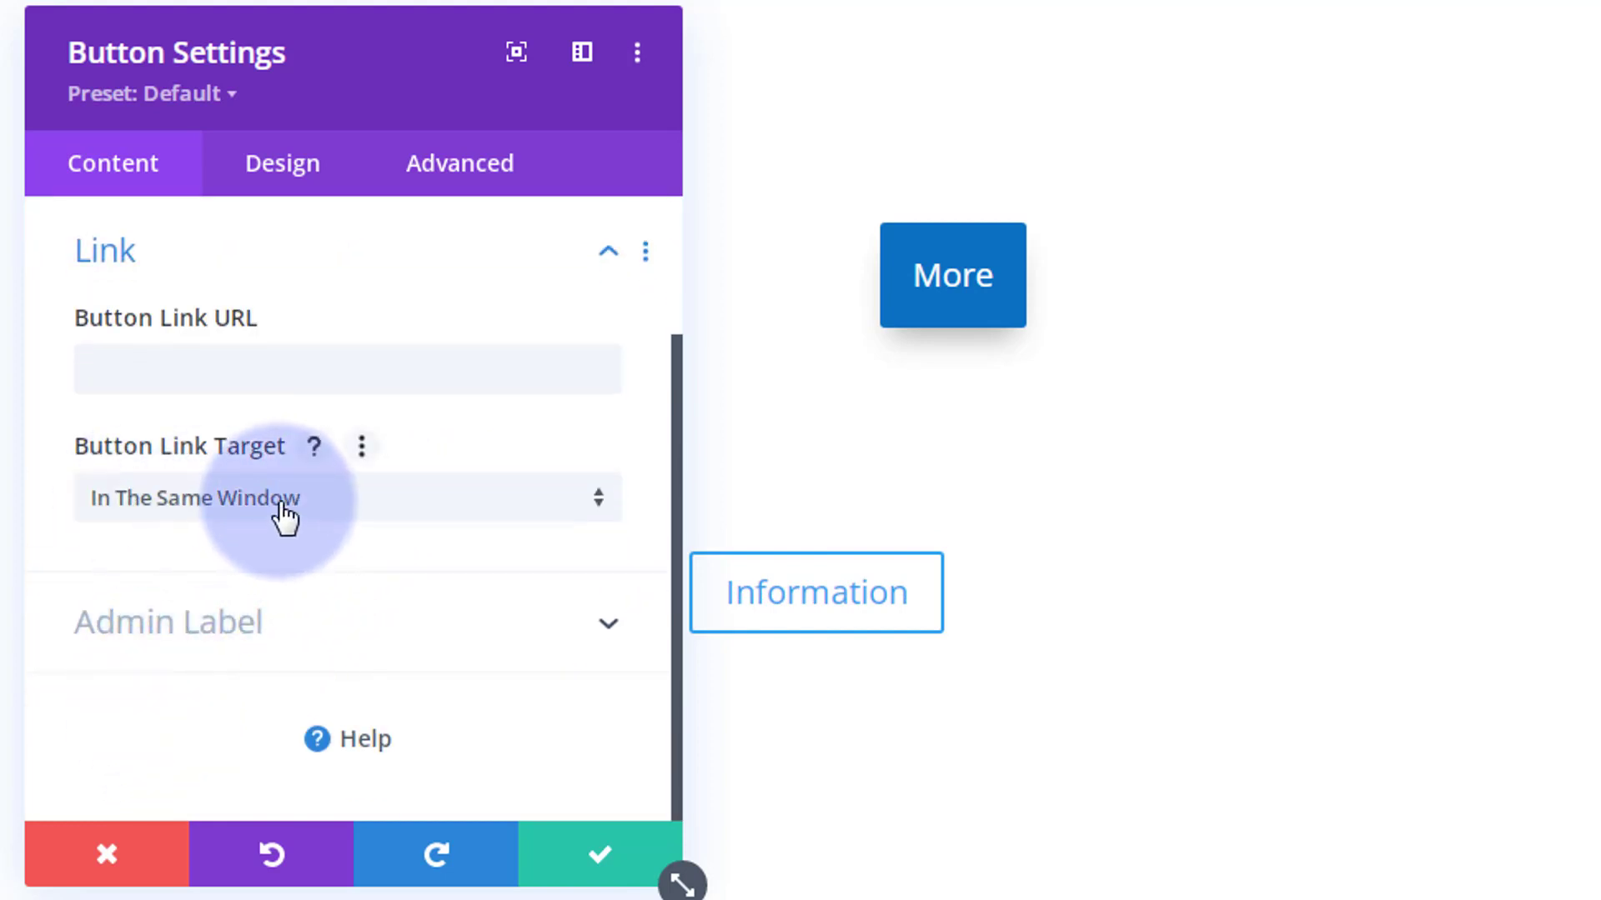
{"action": "left_click", "coordinate": [286, 177]}
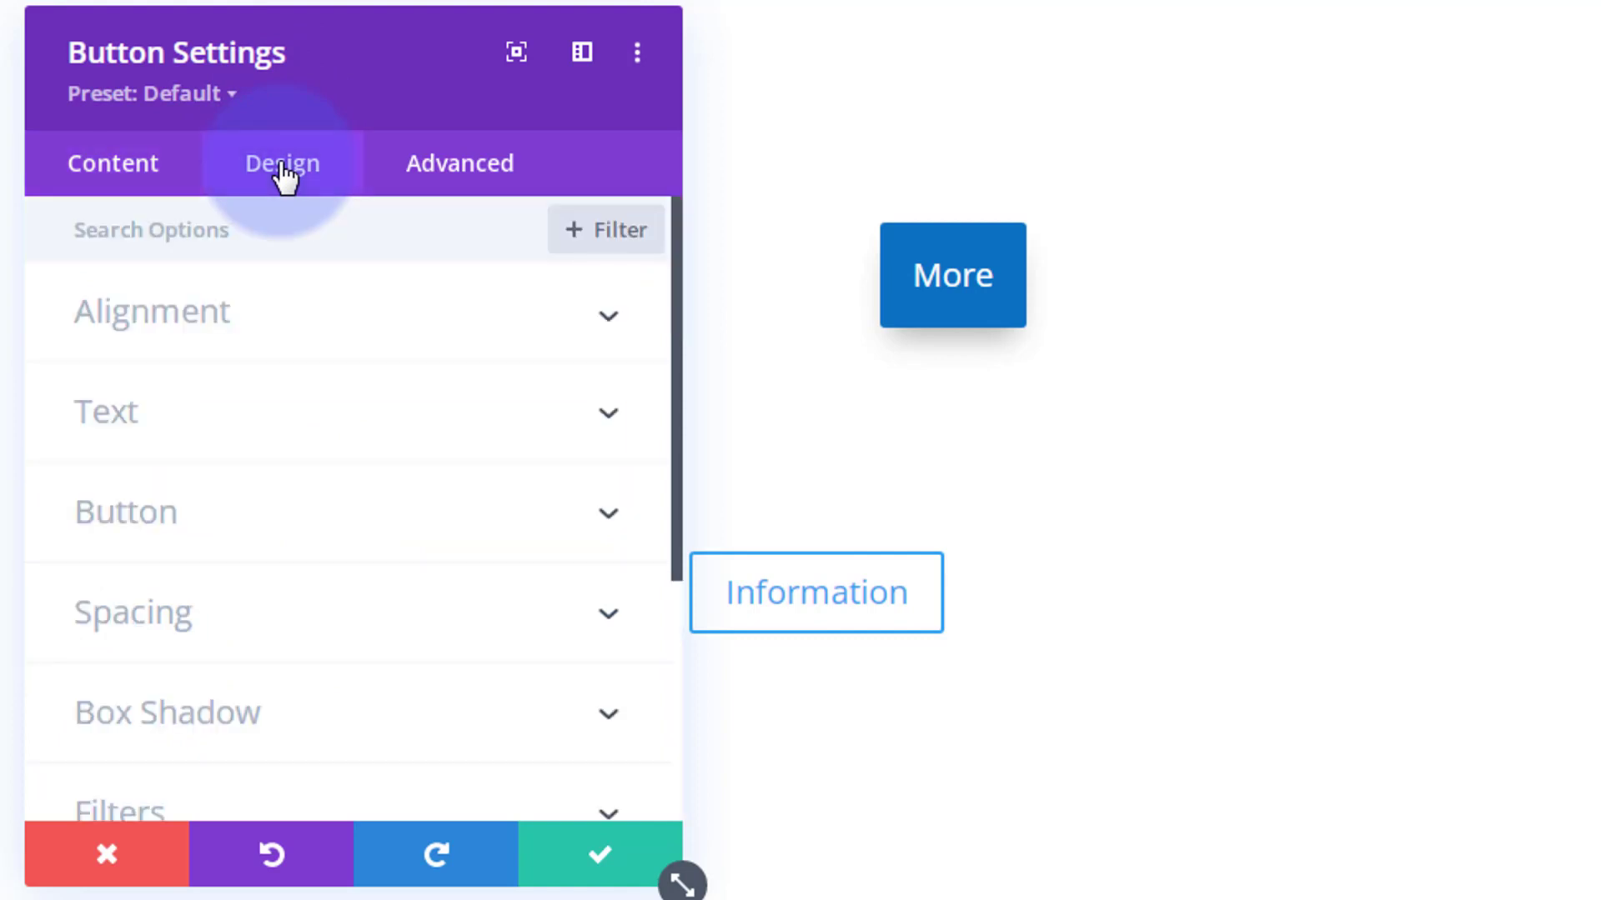
{"action": "left_click", "coordinate": [354, 344]}
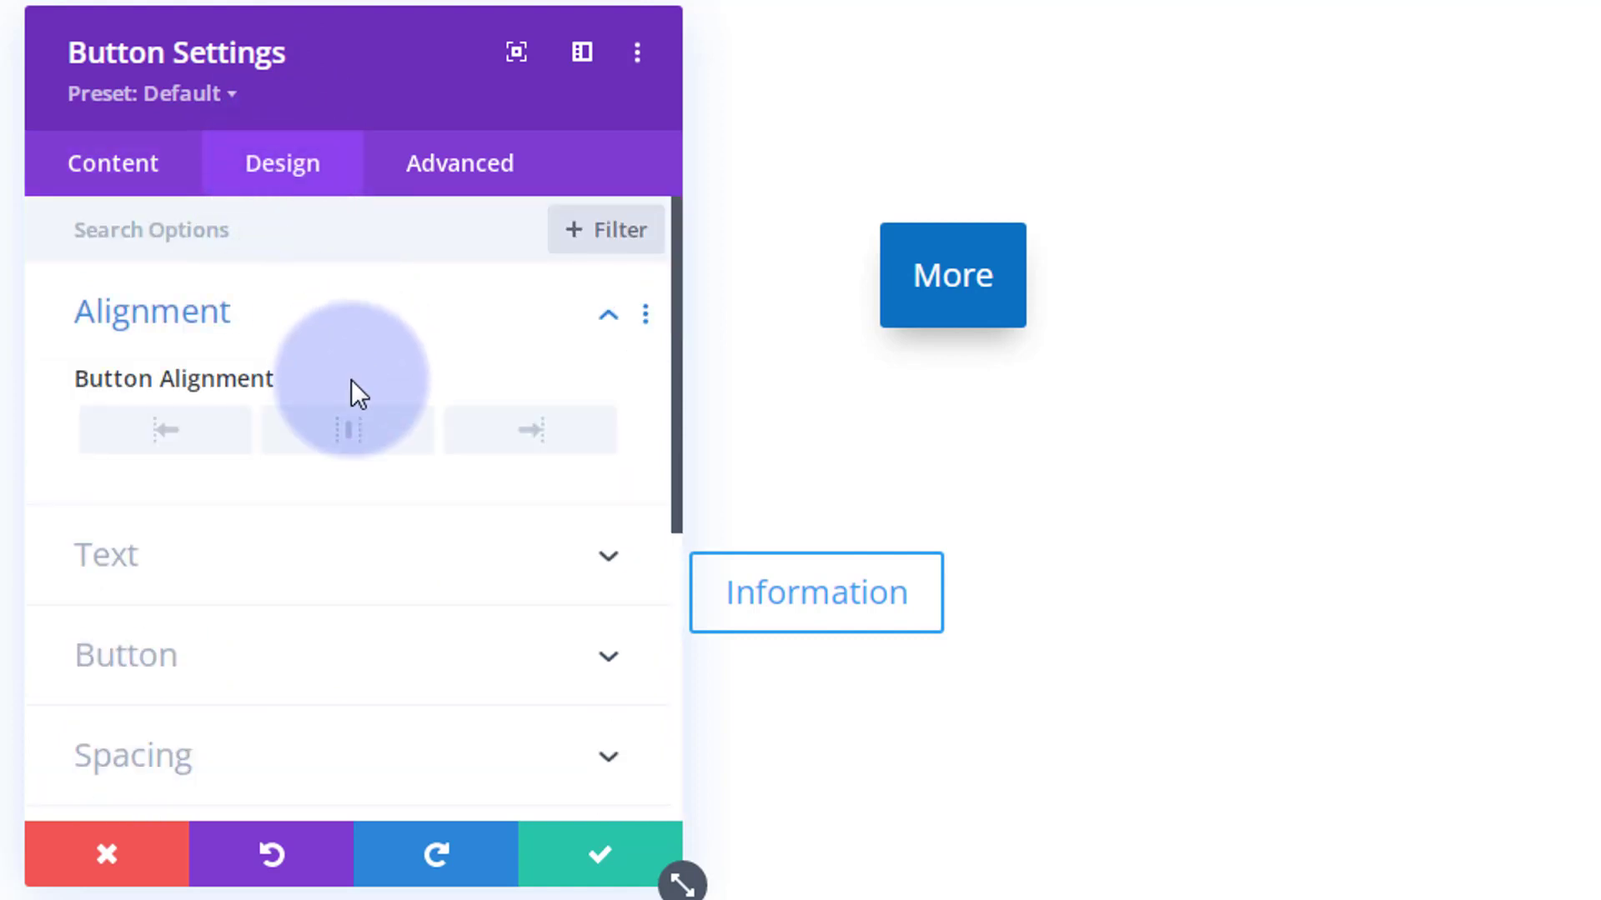
{"action": "left_click", "coordinate": [356, 437]}
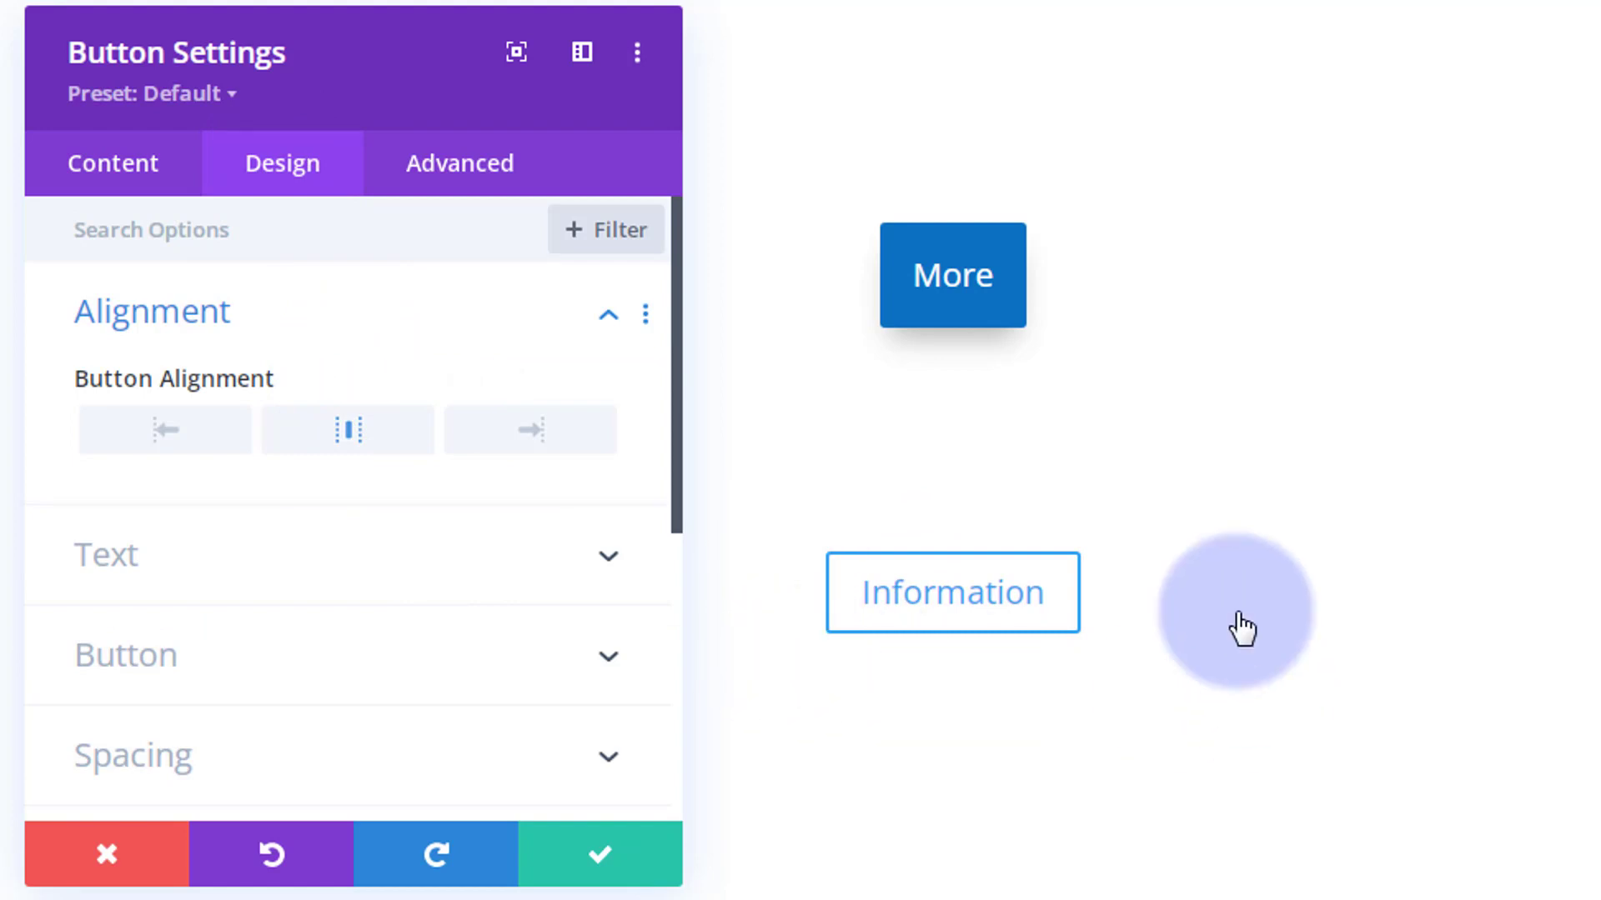
- Enable custom styles for the new button and set its text color to white (#ffffff)
{"action": "scroll", "coordinate": [276, 522], "scroll_direction": "down", "scroll_amount": 4}
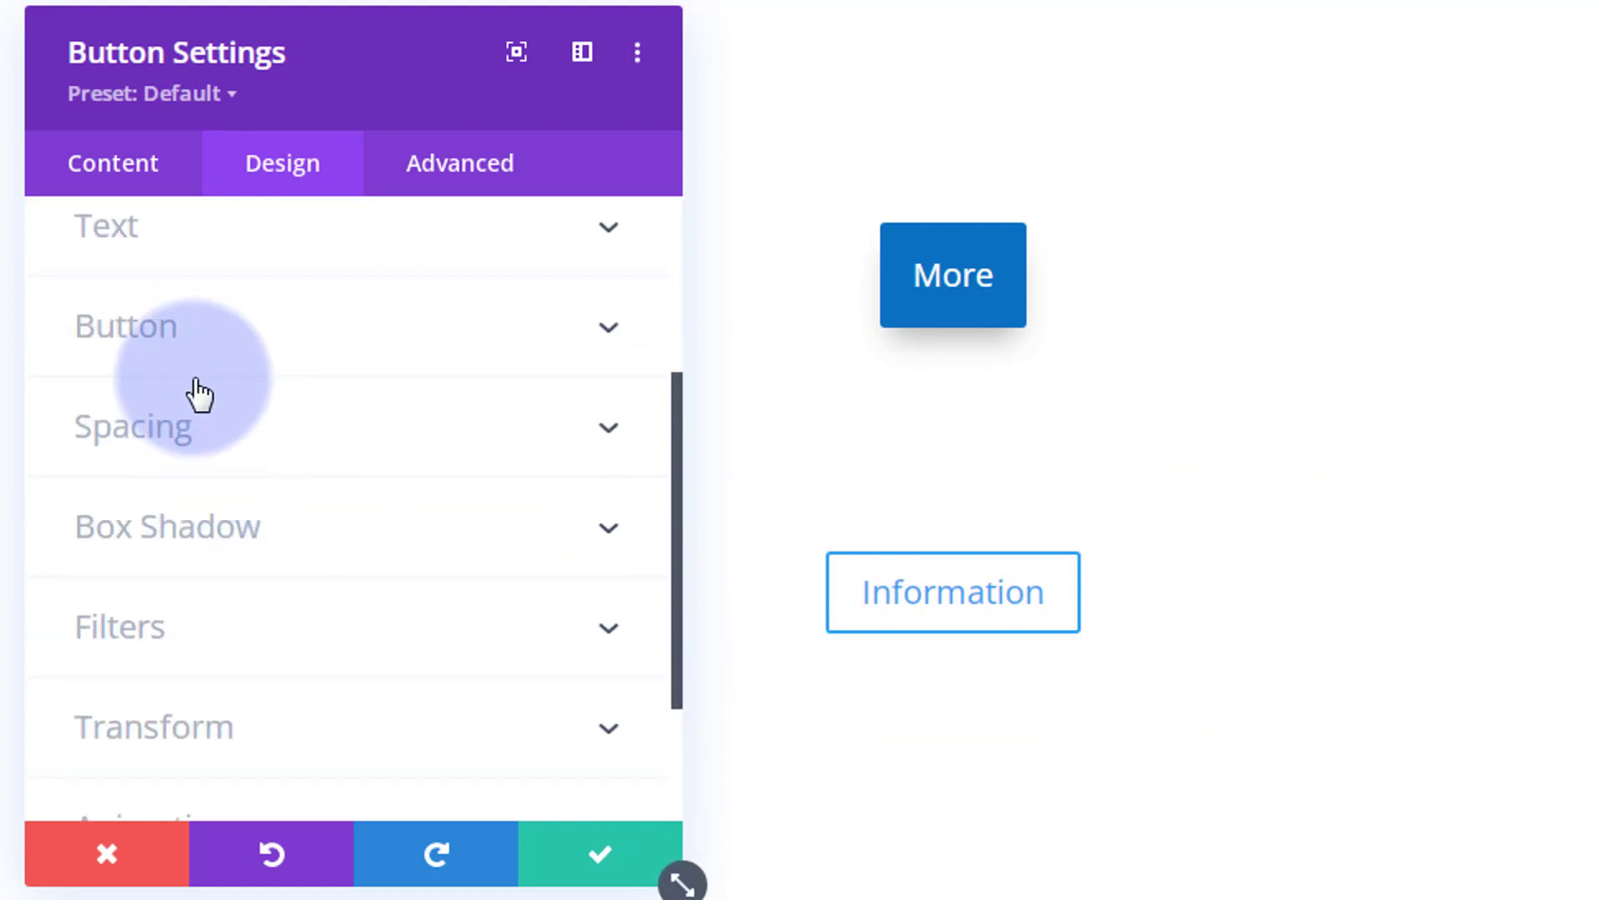
{"action": "left_click", "coordinate": [299, 350]}
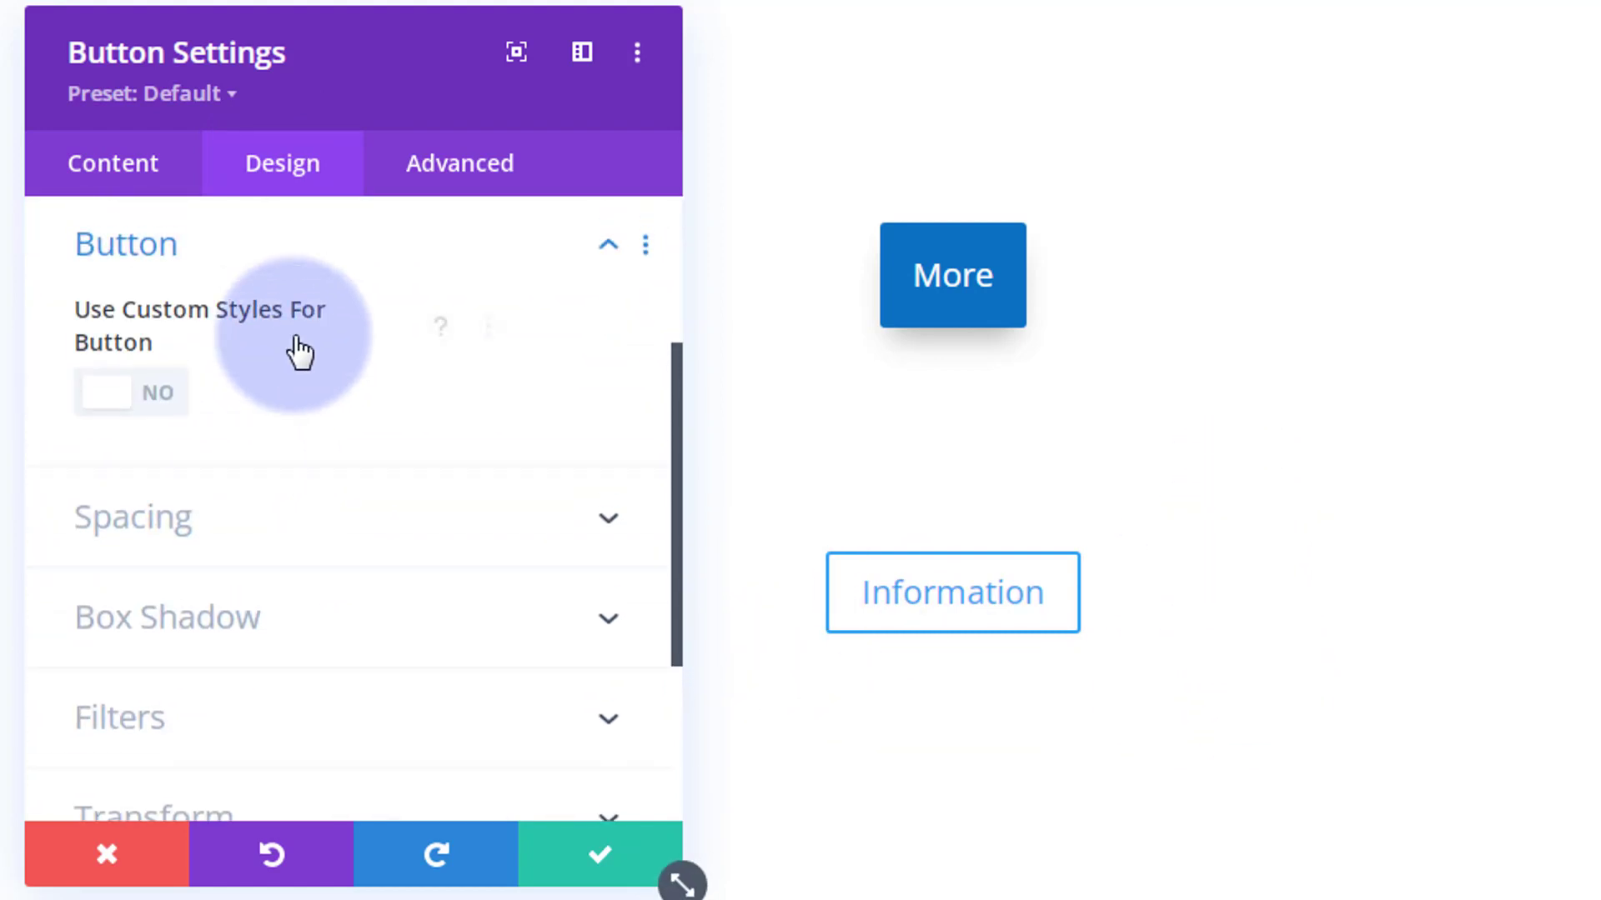
{"action": "left_click", "coordinate": [158, 398]}
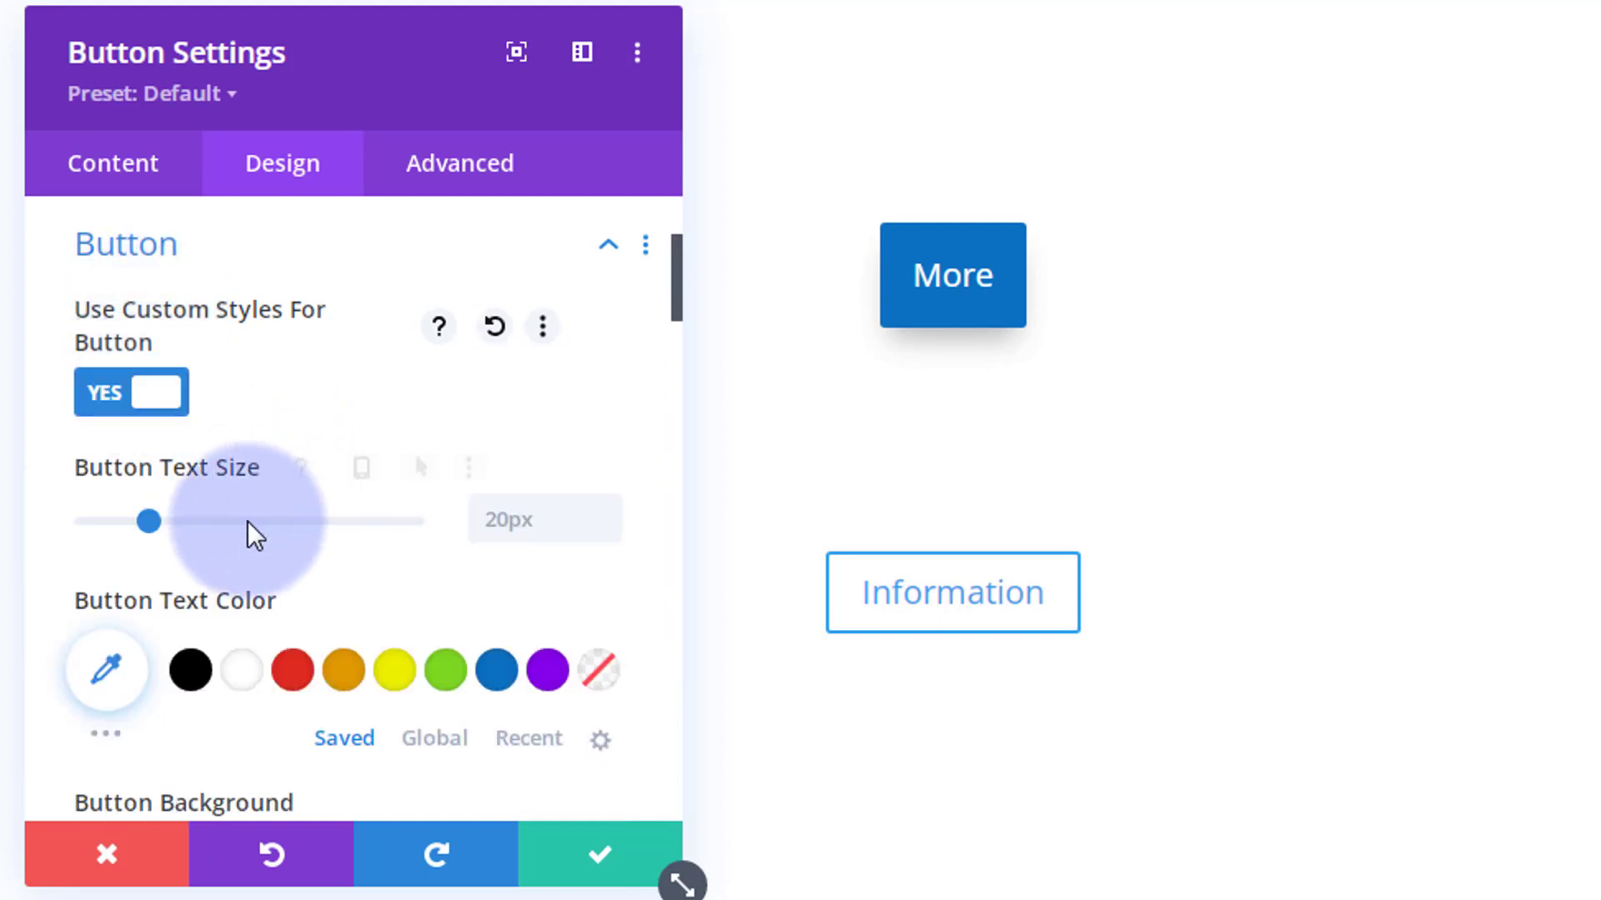
{"action": "scroll", "coordinate": [250, 512], "scroll_direction": "down", "scroll_amount": 2}
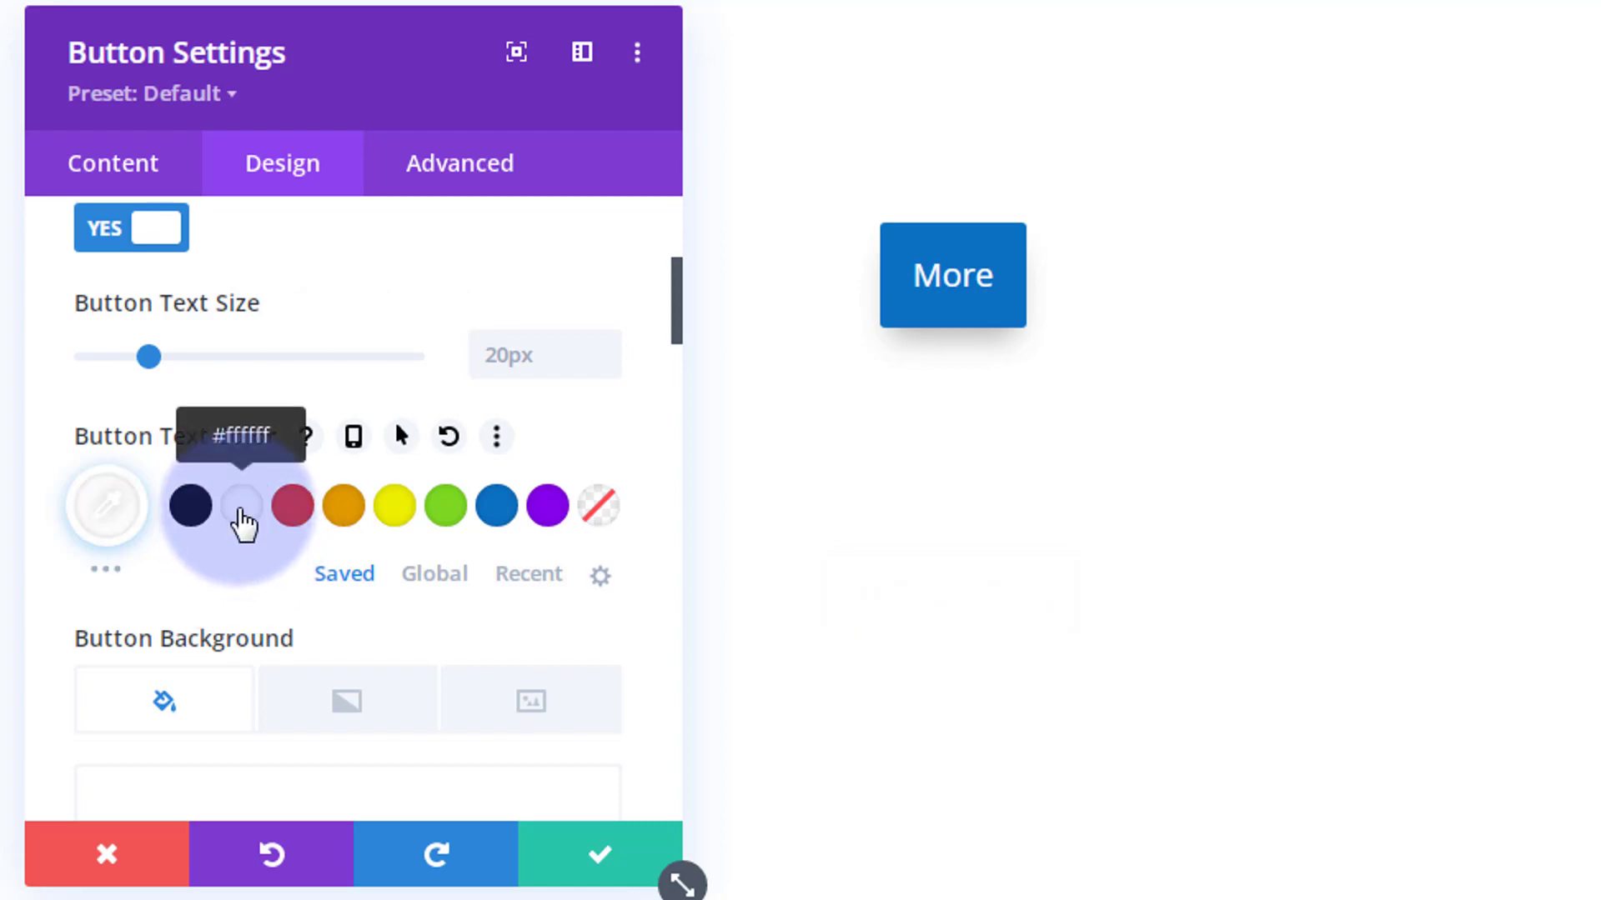
{"action": "left_click", "coordinate": [208, 522]}
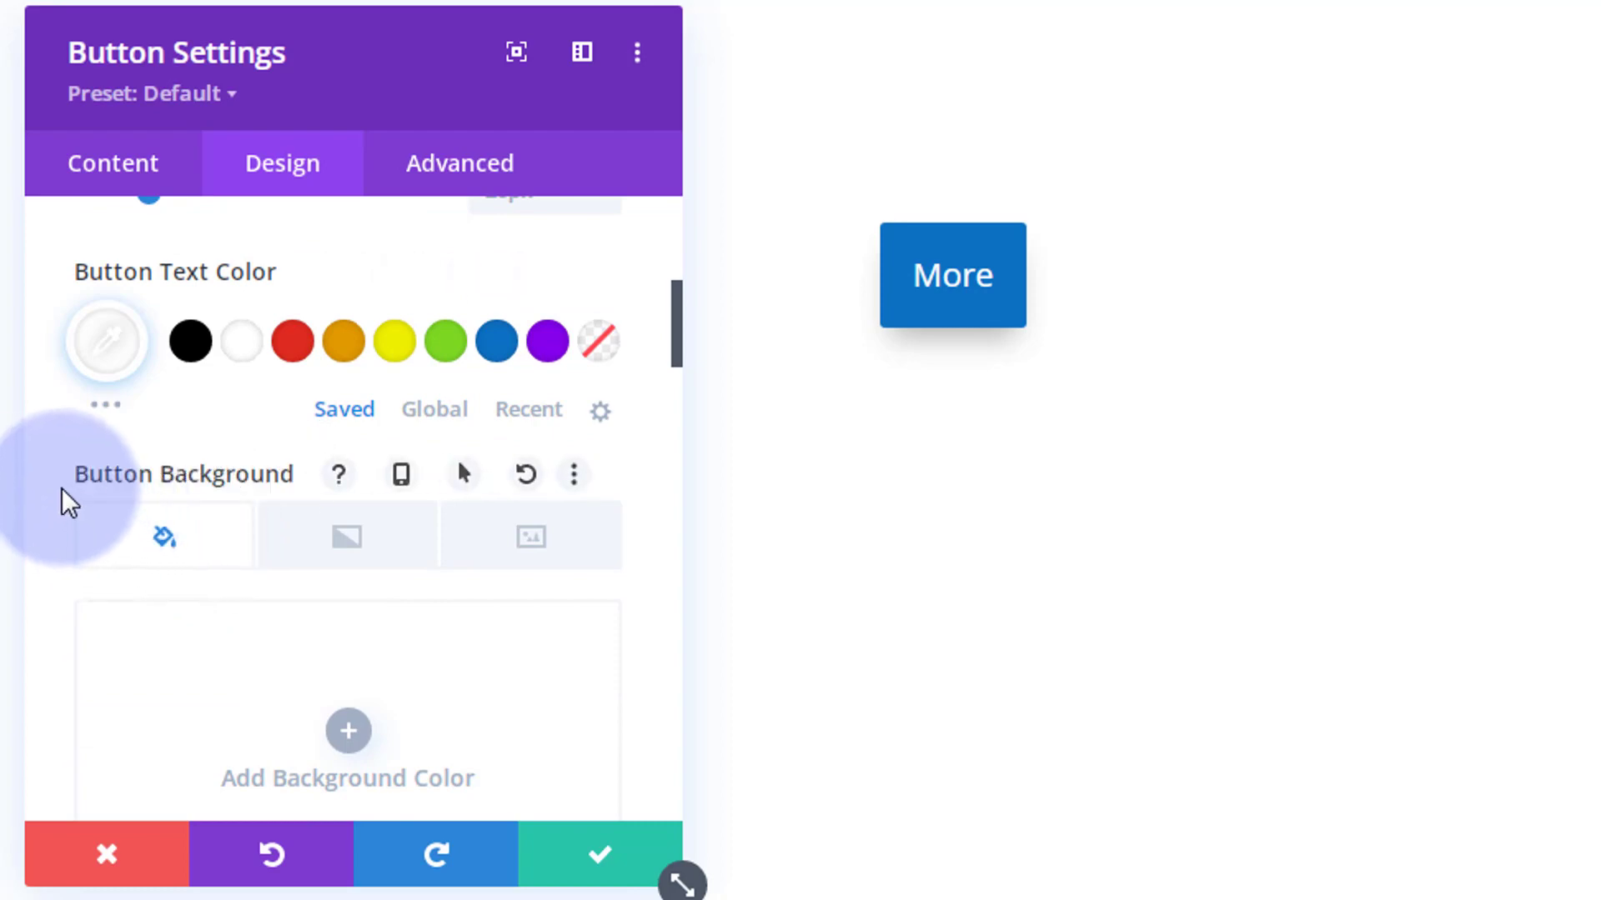
- Set the new button's background color to purple (#8300e9) and its hover background color to blue (#0c71c3)
{"action": "scroll", "coordinate": [62, 487], "scroll_direction": "down", "scroll_amount": 4}
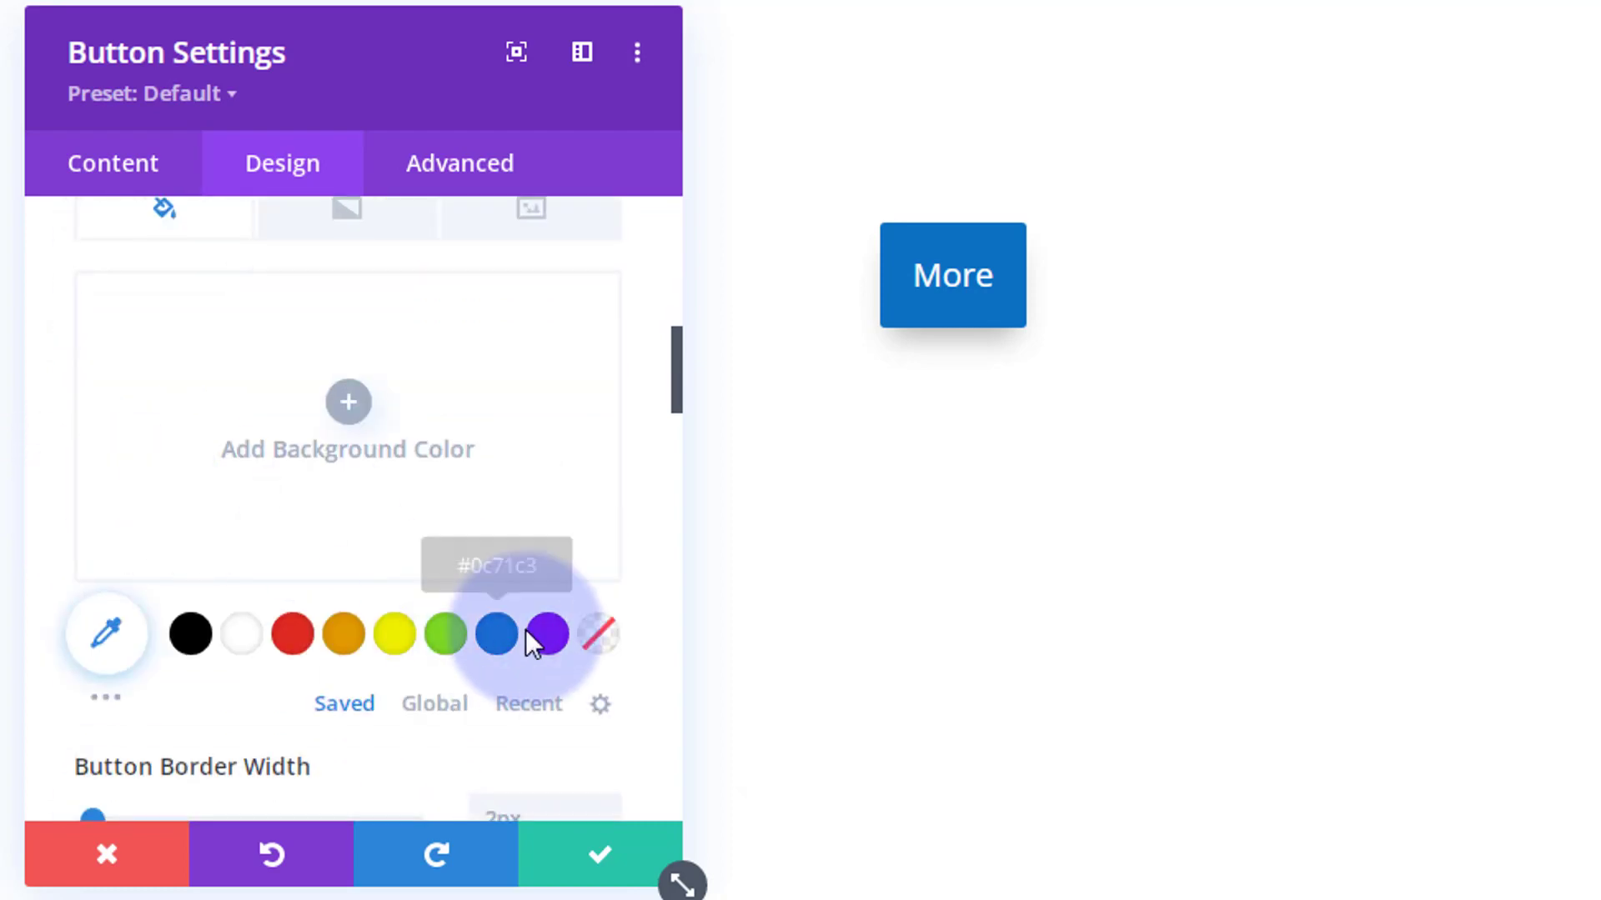
{"action": "left_click", "coordinate": [547, 637]}
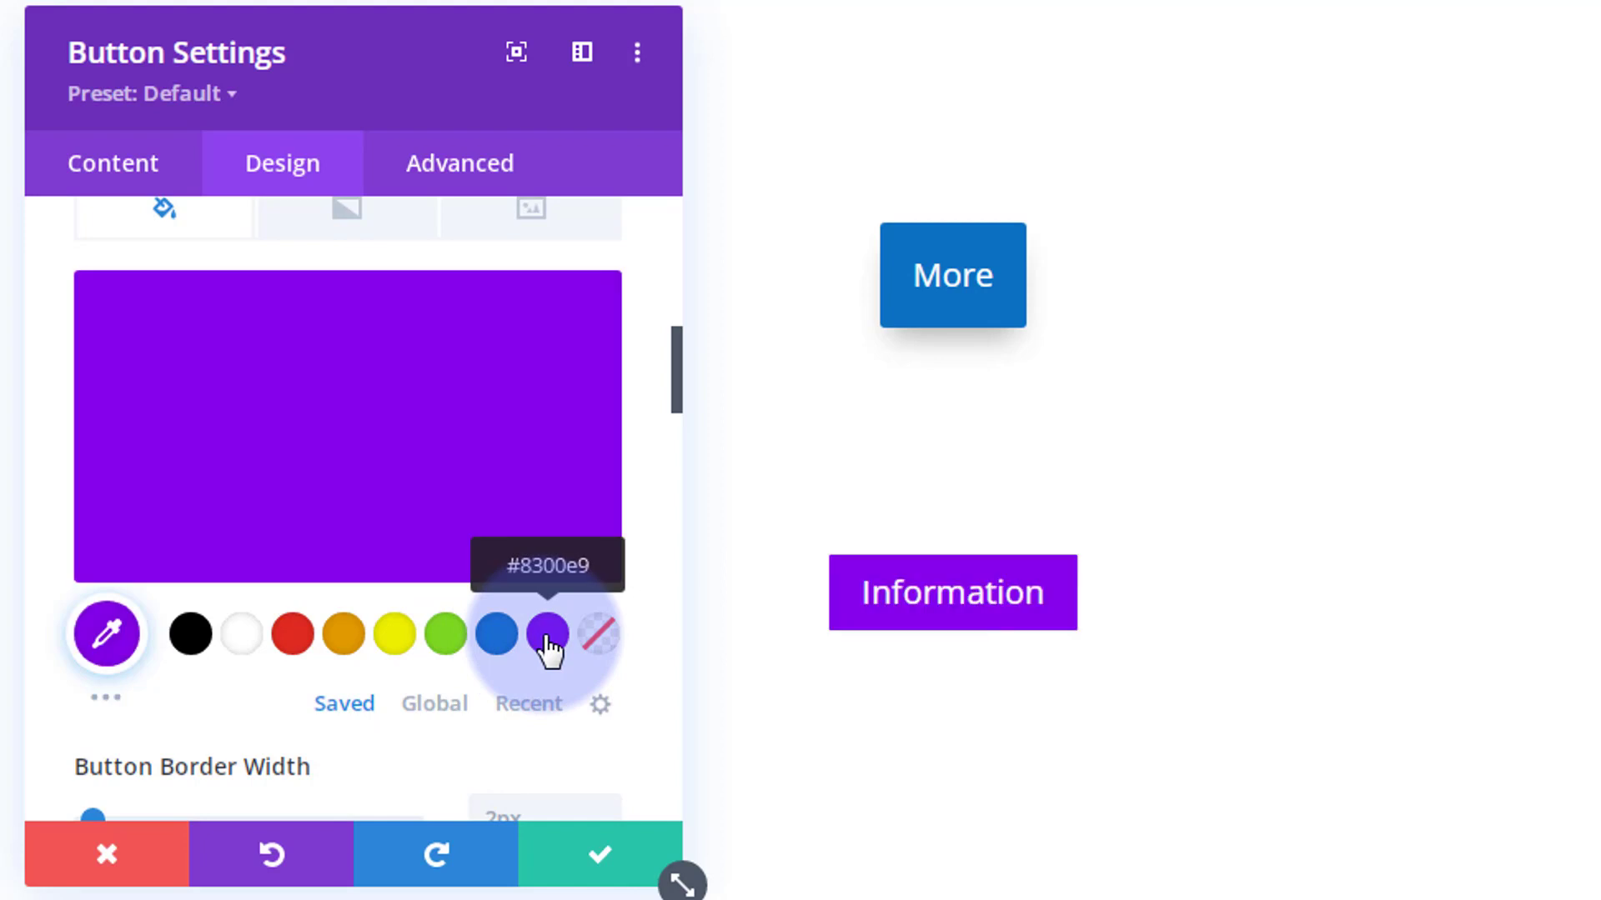
{"action": "scroll", "coordinate": [350, 700], "scroll_direction": "up", "scroll_amount": 4}
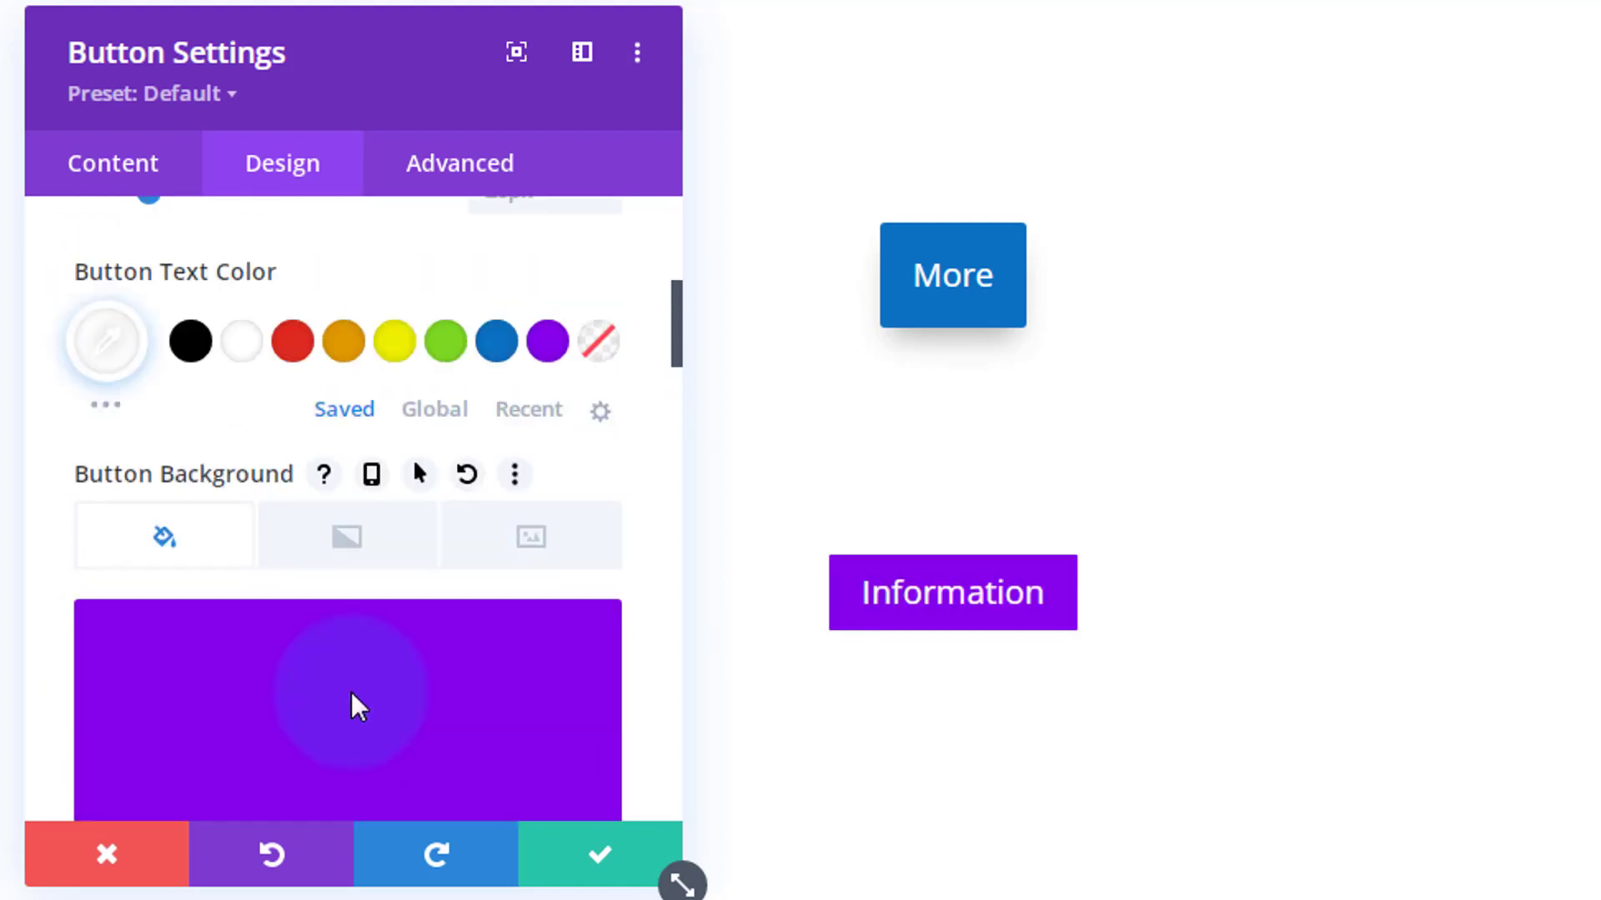
{"action": "left_click", "coordinate": [419, 474]}
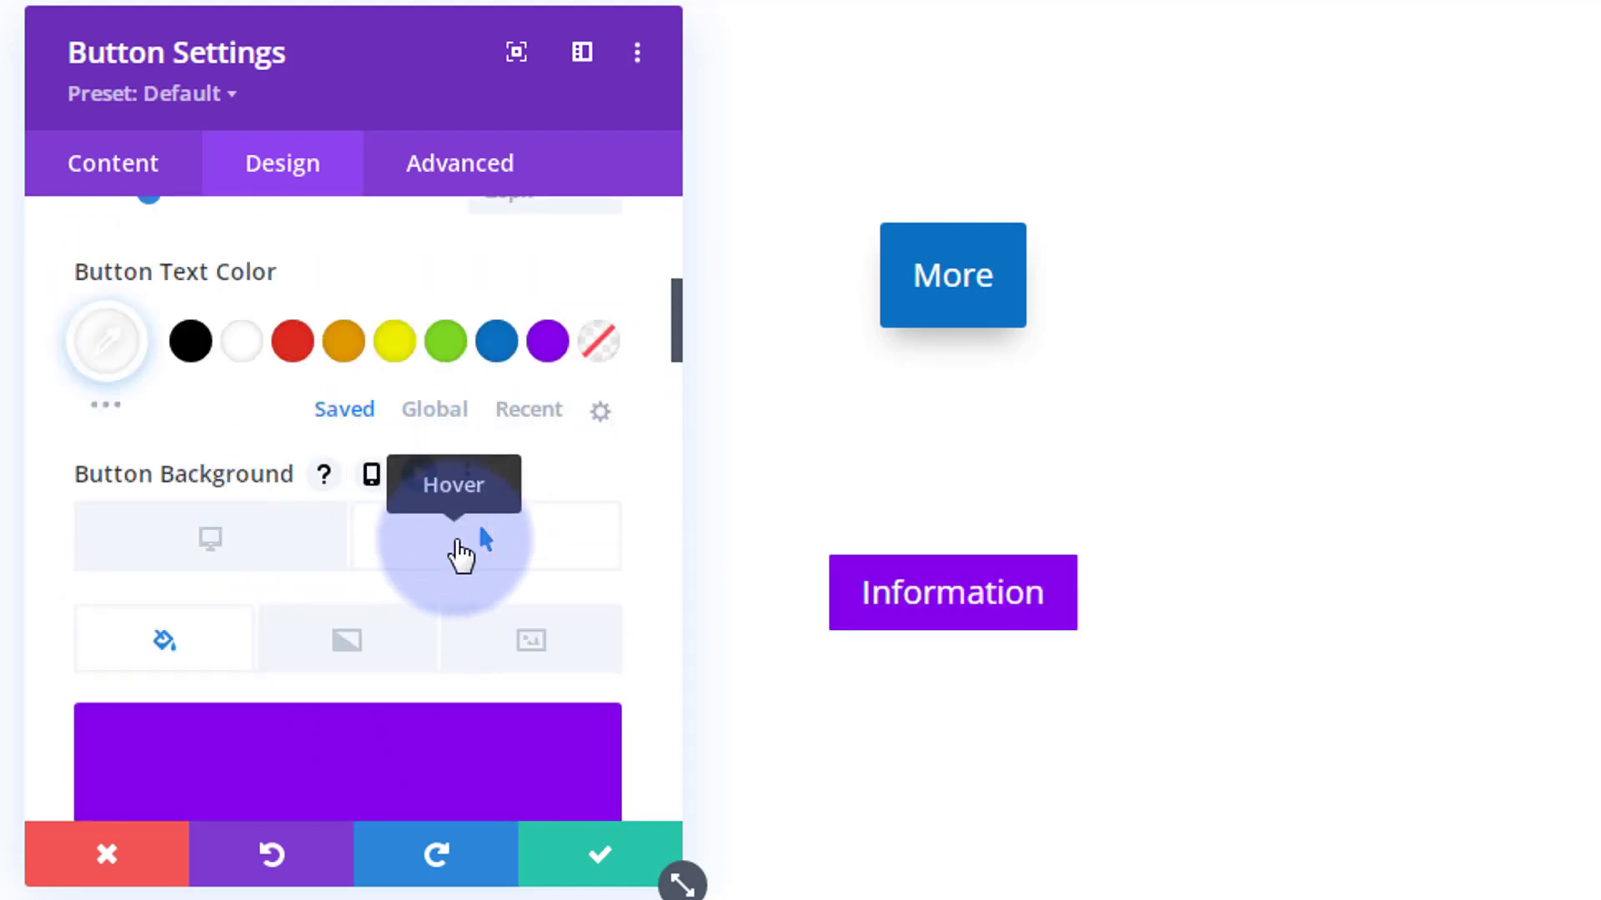
{"action": "left_click", "coordinate": [212, 541]}
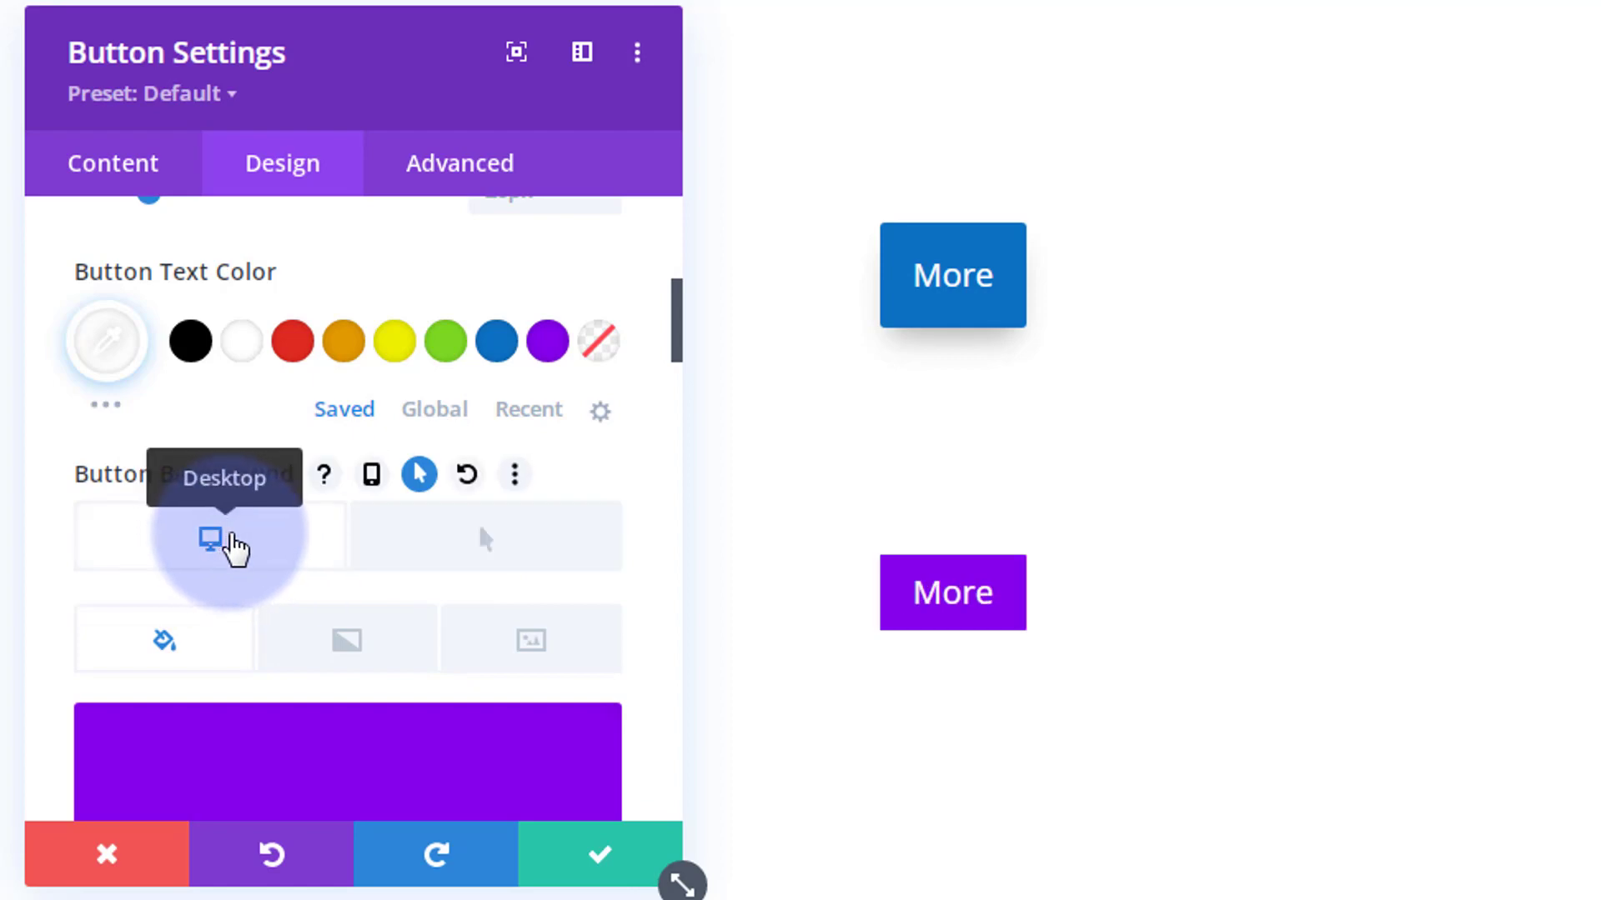
{"action": "scroll", "coordinate": [229, 546], "scroll_direction": "down", "scroll_amount": 4}
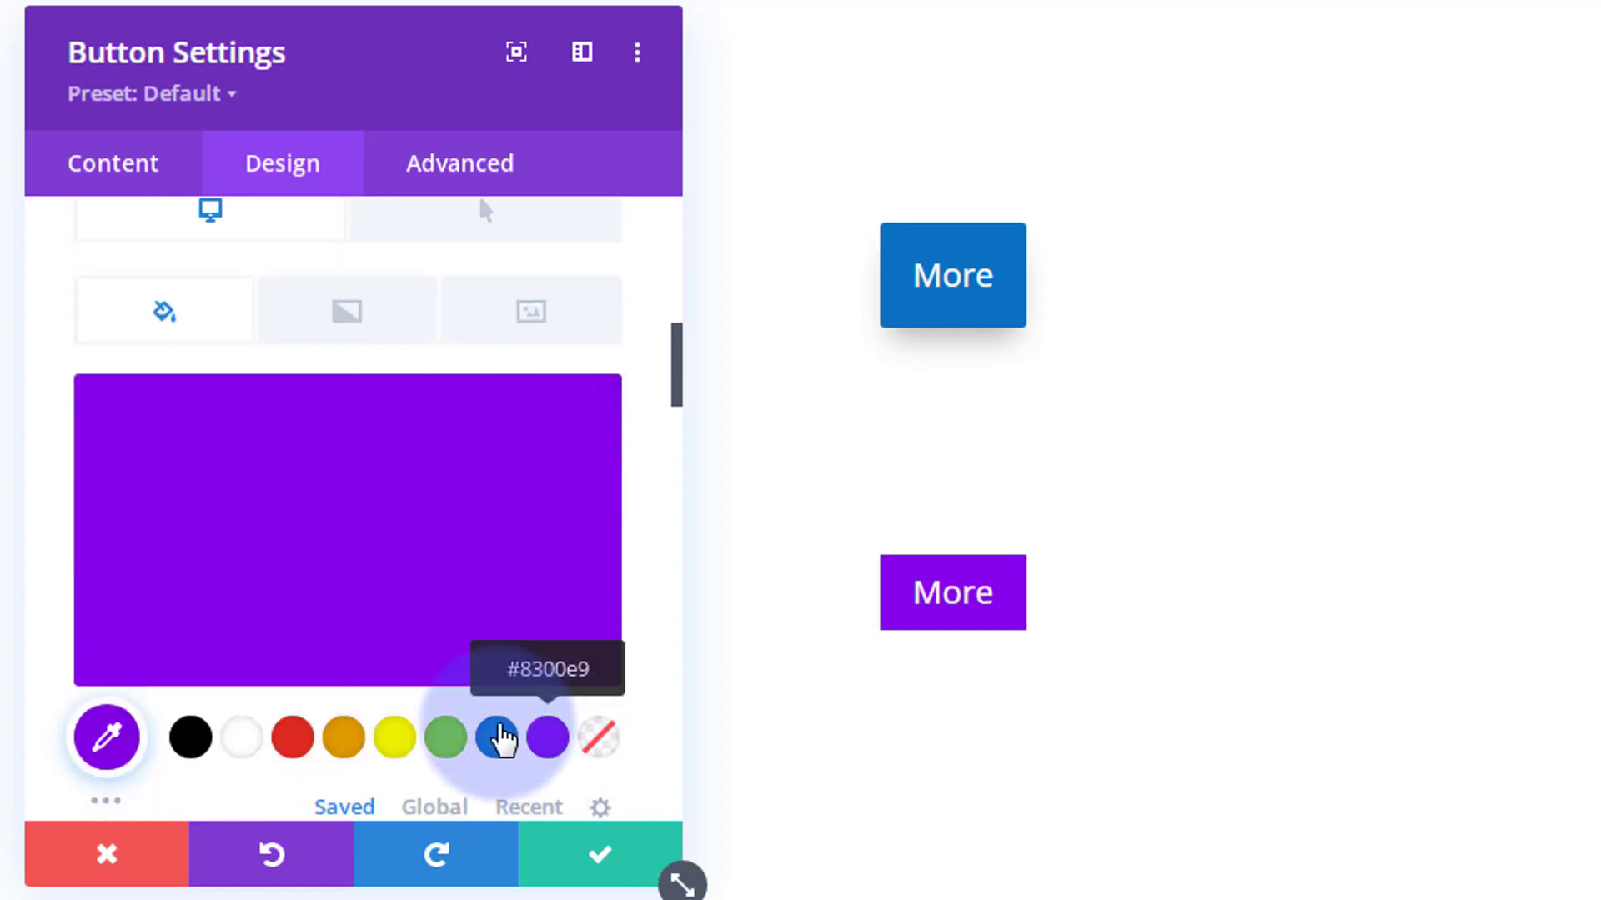
{"action": "scroll", "coordinate": [375, 530], "scroll_direction": "up", "scroll_amount": 4}
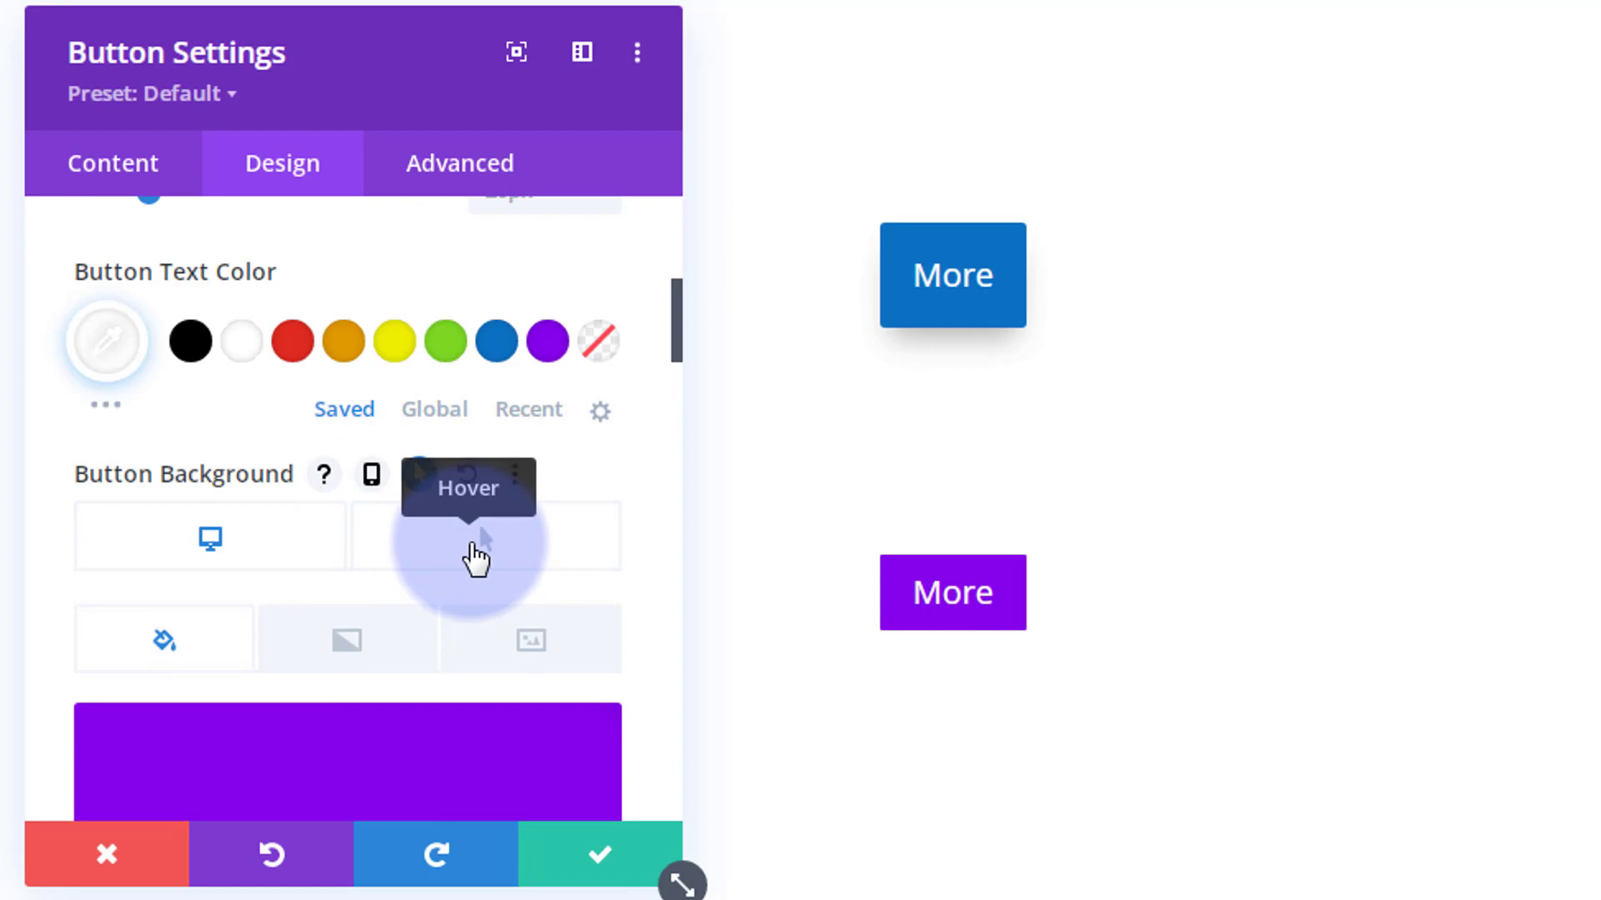
{"action": "left_click", "coordinate": [477, 550]}
{"action": "scroll", "coordinate": [396, 642], "scroll_direction": "down", "scroll_amount": 4}
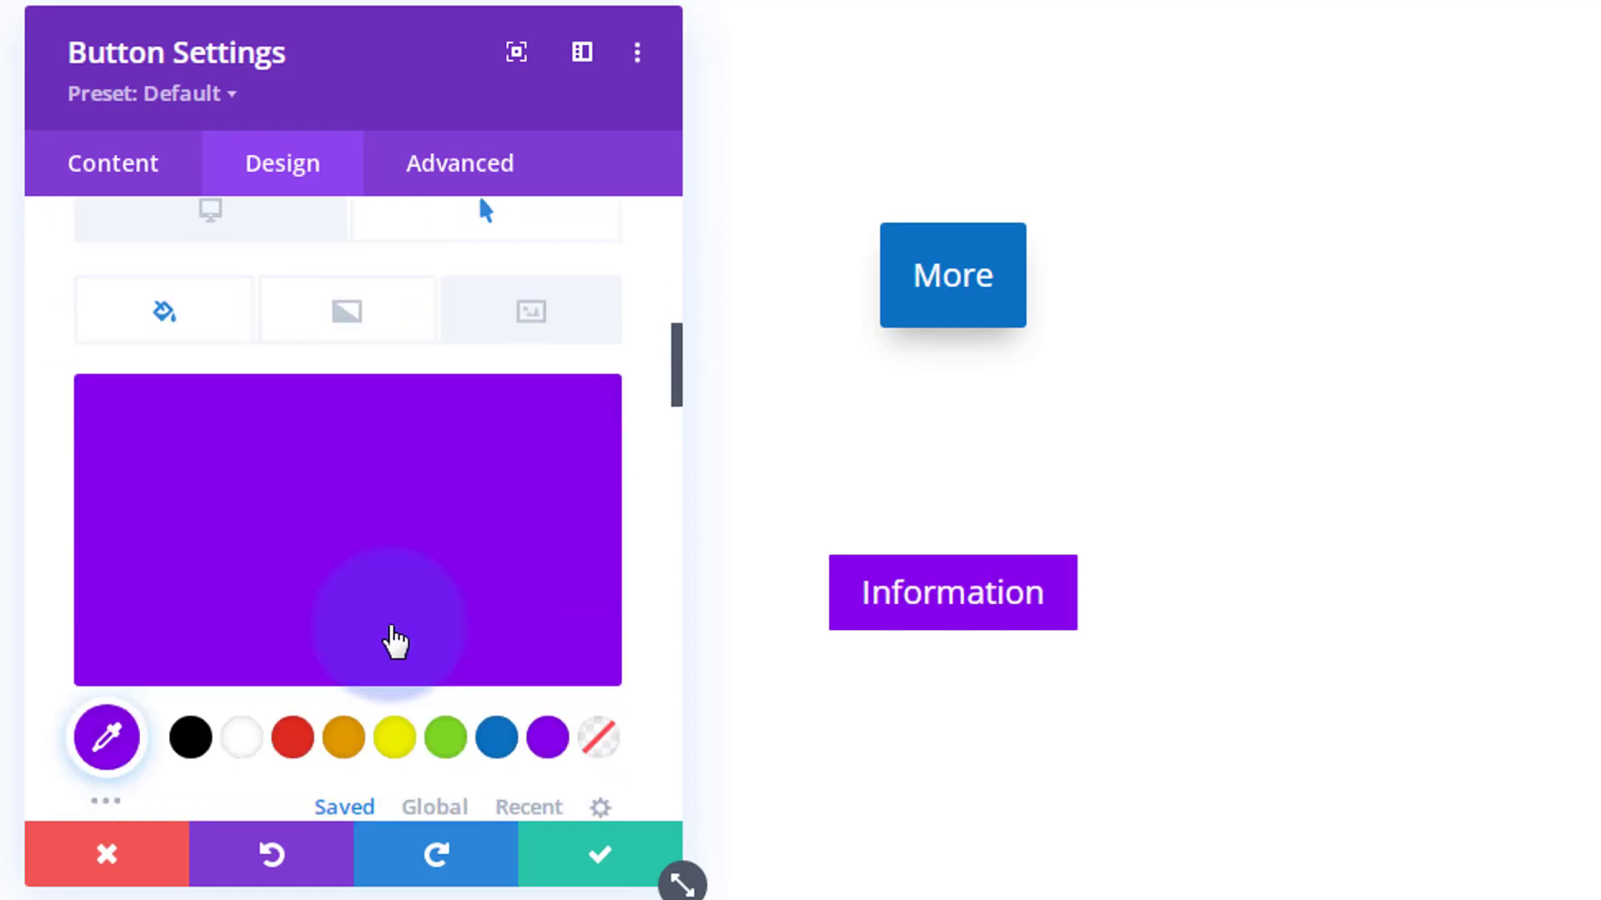
{"action": "left_click", "coordinate": [498, 740]}
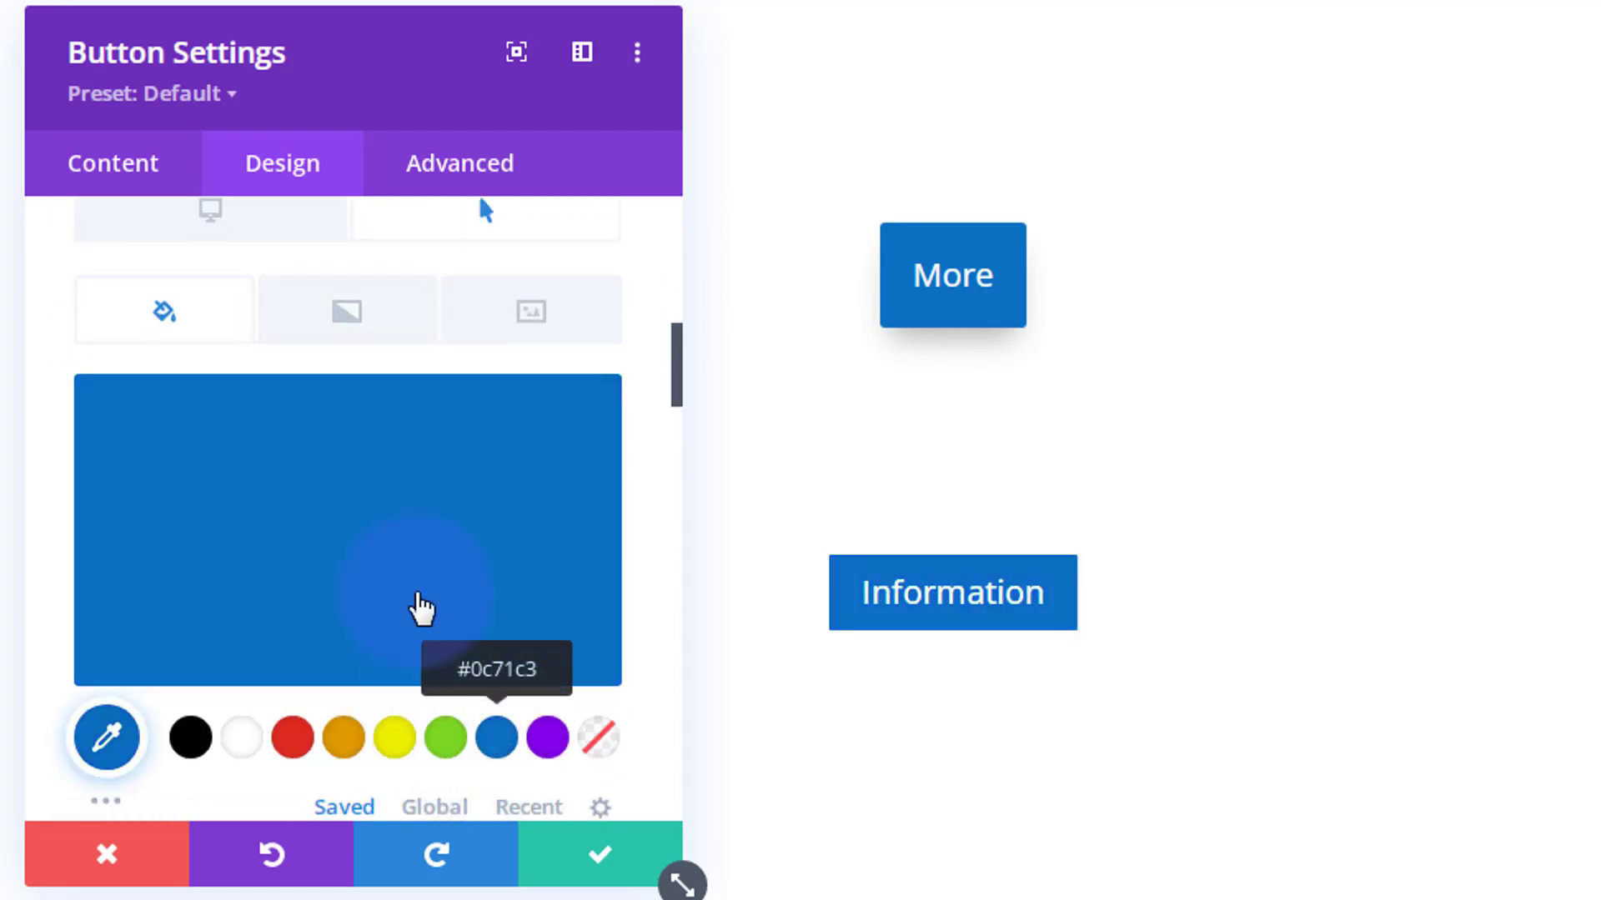
- Review the button's desktop background, border and spacing options, and the list of available button fonts
{"action": "scroll", "coordinate": [273, 544], "scroll_direction": "up", "scroll_amount": 4}
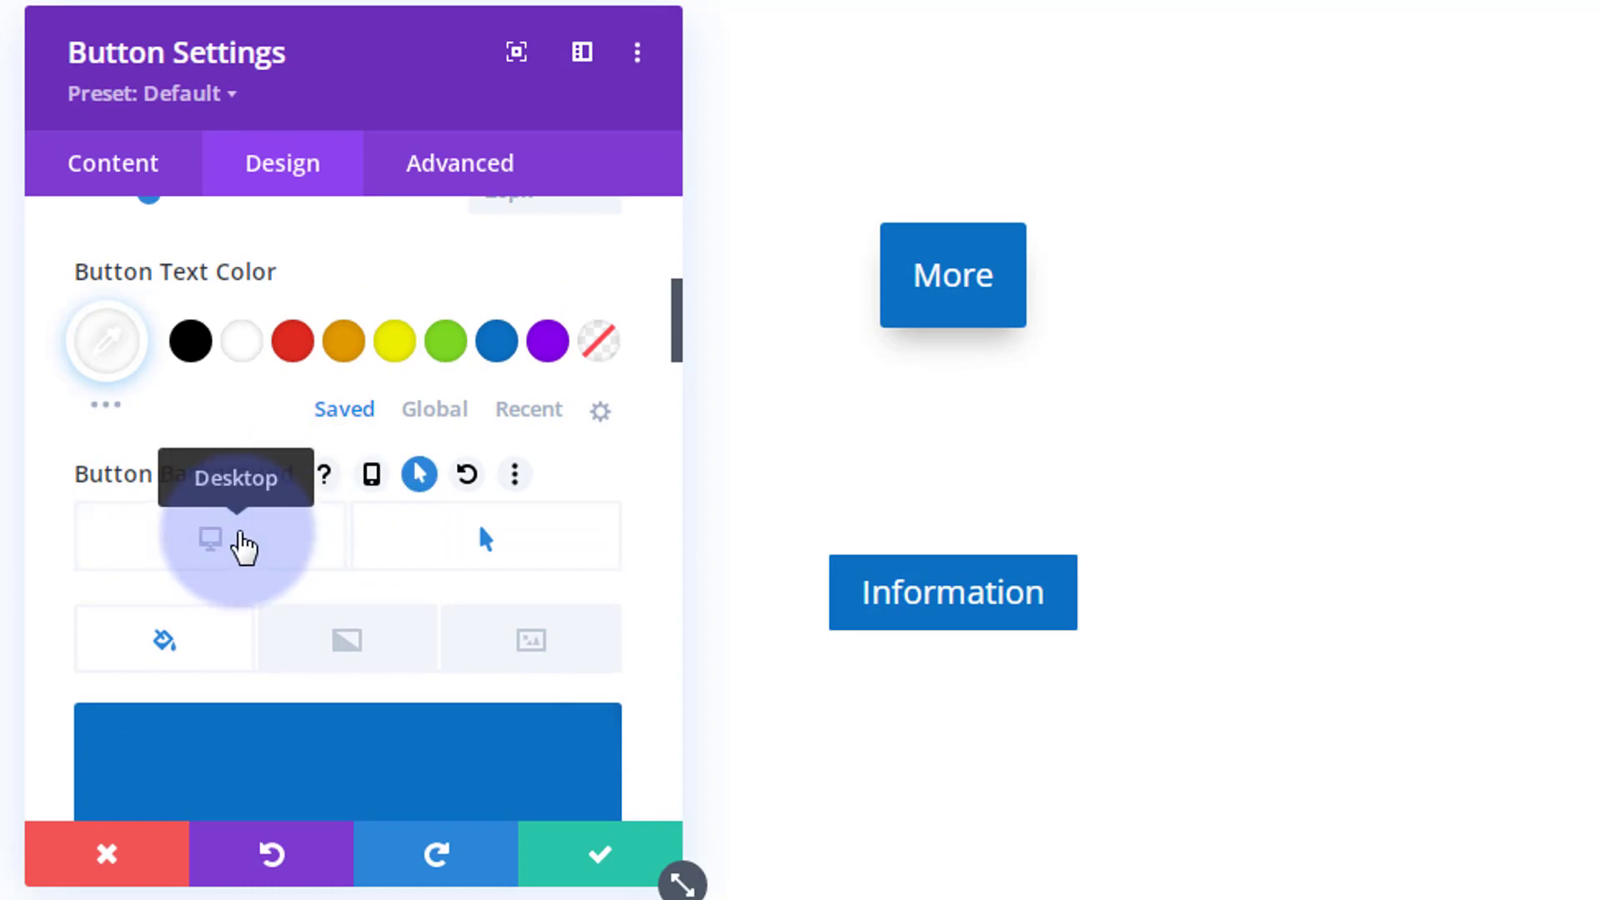
{"action": "left_click", "coordinate": [223, 538]}
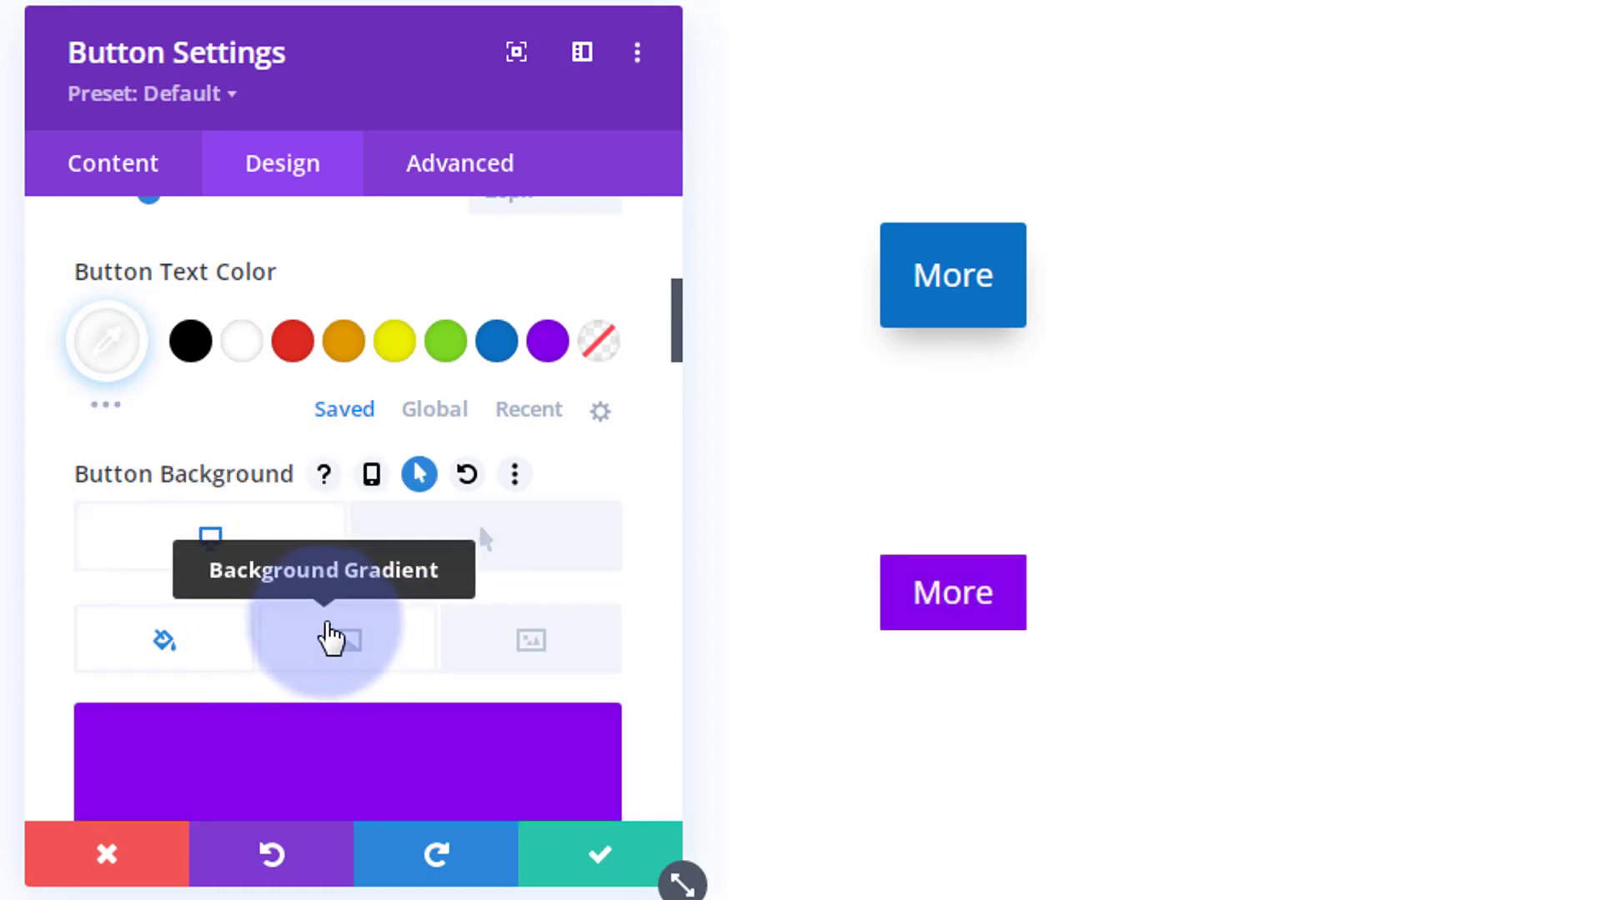
{"action": "scroll", "coordinate": [332, 640], "scroll_direction": "down", "scroll_amount": 4}
{"action": "scroll", "coordinate": [332, 640], "scroll_direction": "down", "scroll_amount": 8}
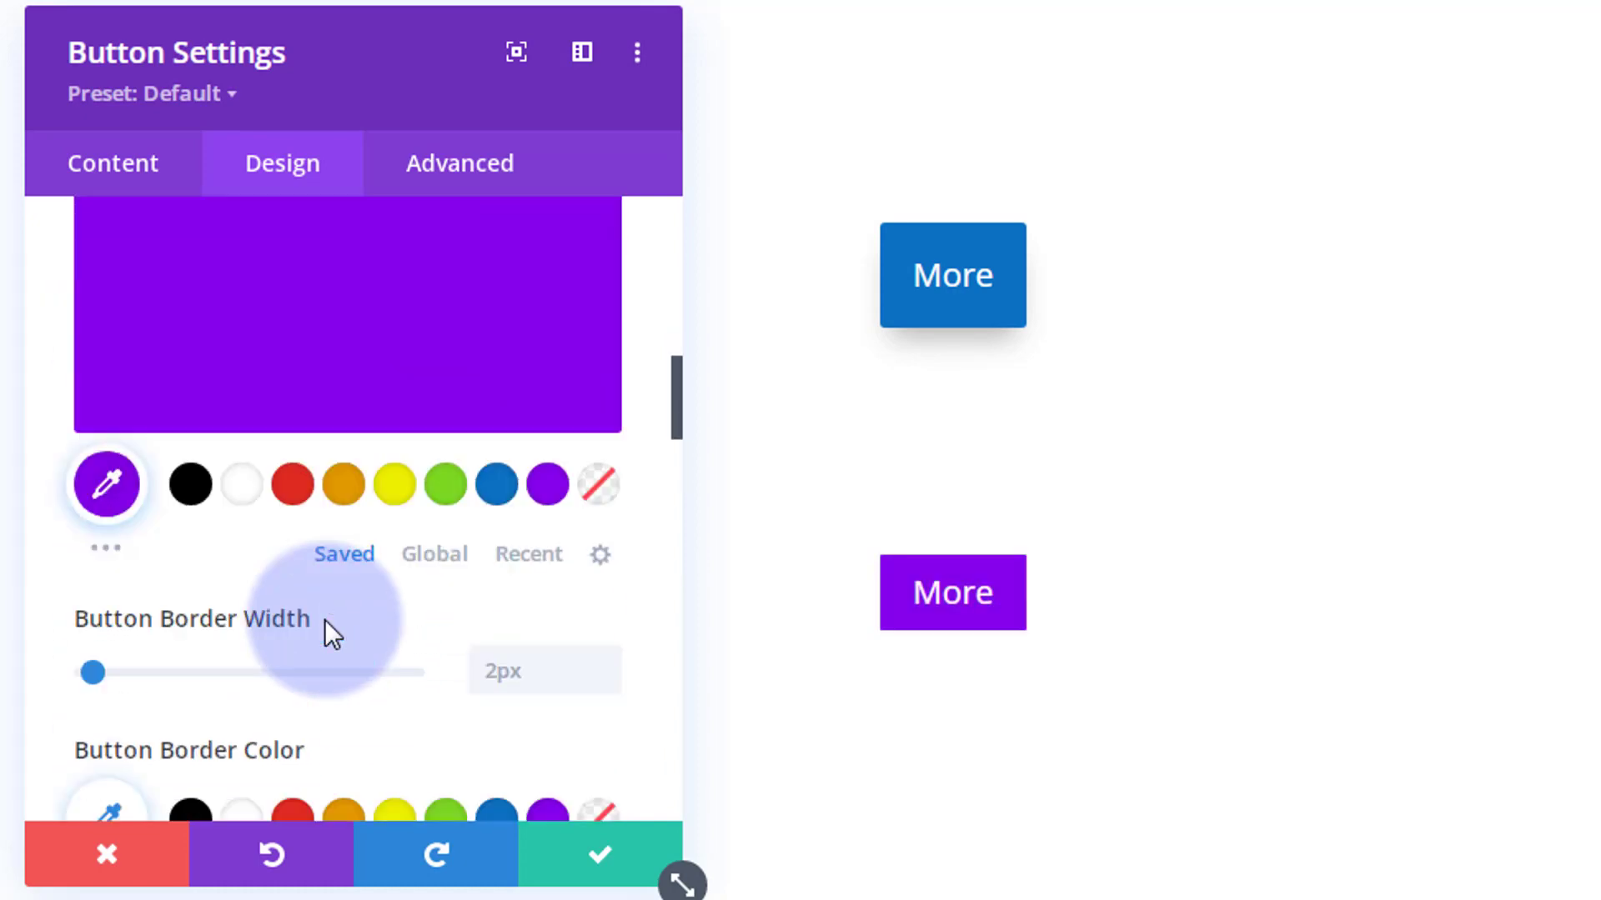
{"action": "scroll", "coordinate": [323, 618], "scroll_direction": "down", "scroll_amount": 2}
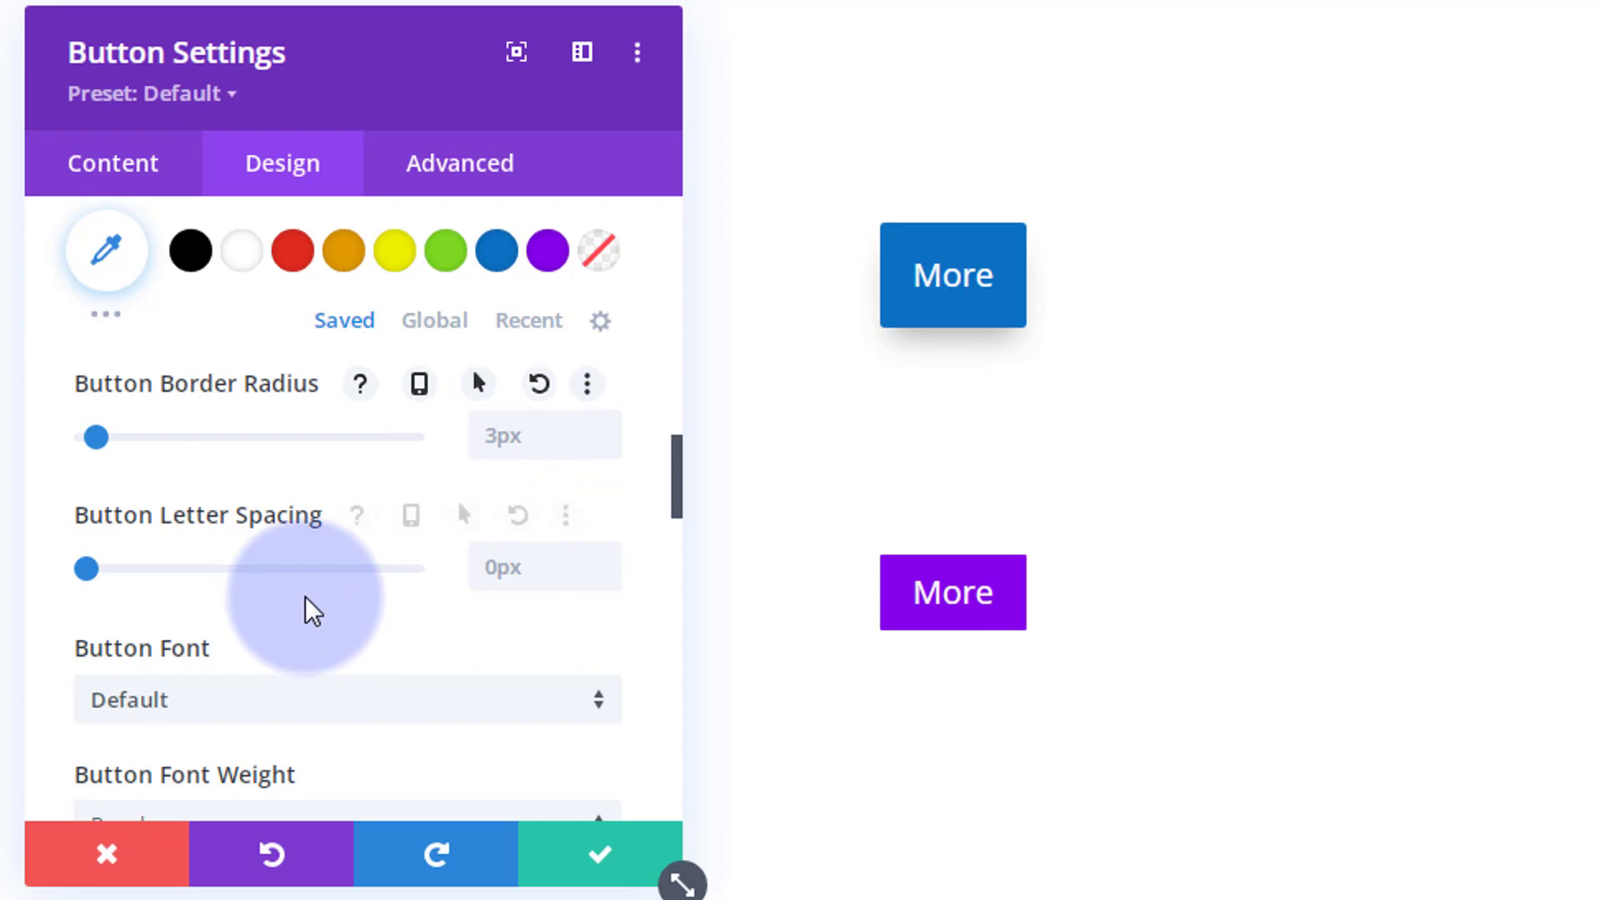
{"action": "scroll", "coordinate": [305, 605], "scroll_direction": "down", "scroll_amount": 2}
{"action": "scroll", "coordinate": [305, 597], "scroll_direction": "down", "scroll_amount": 2}
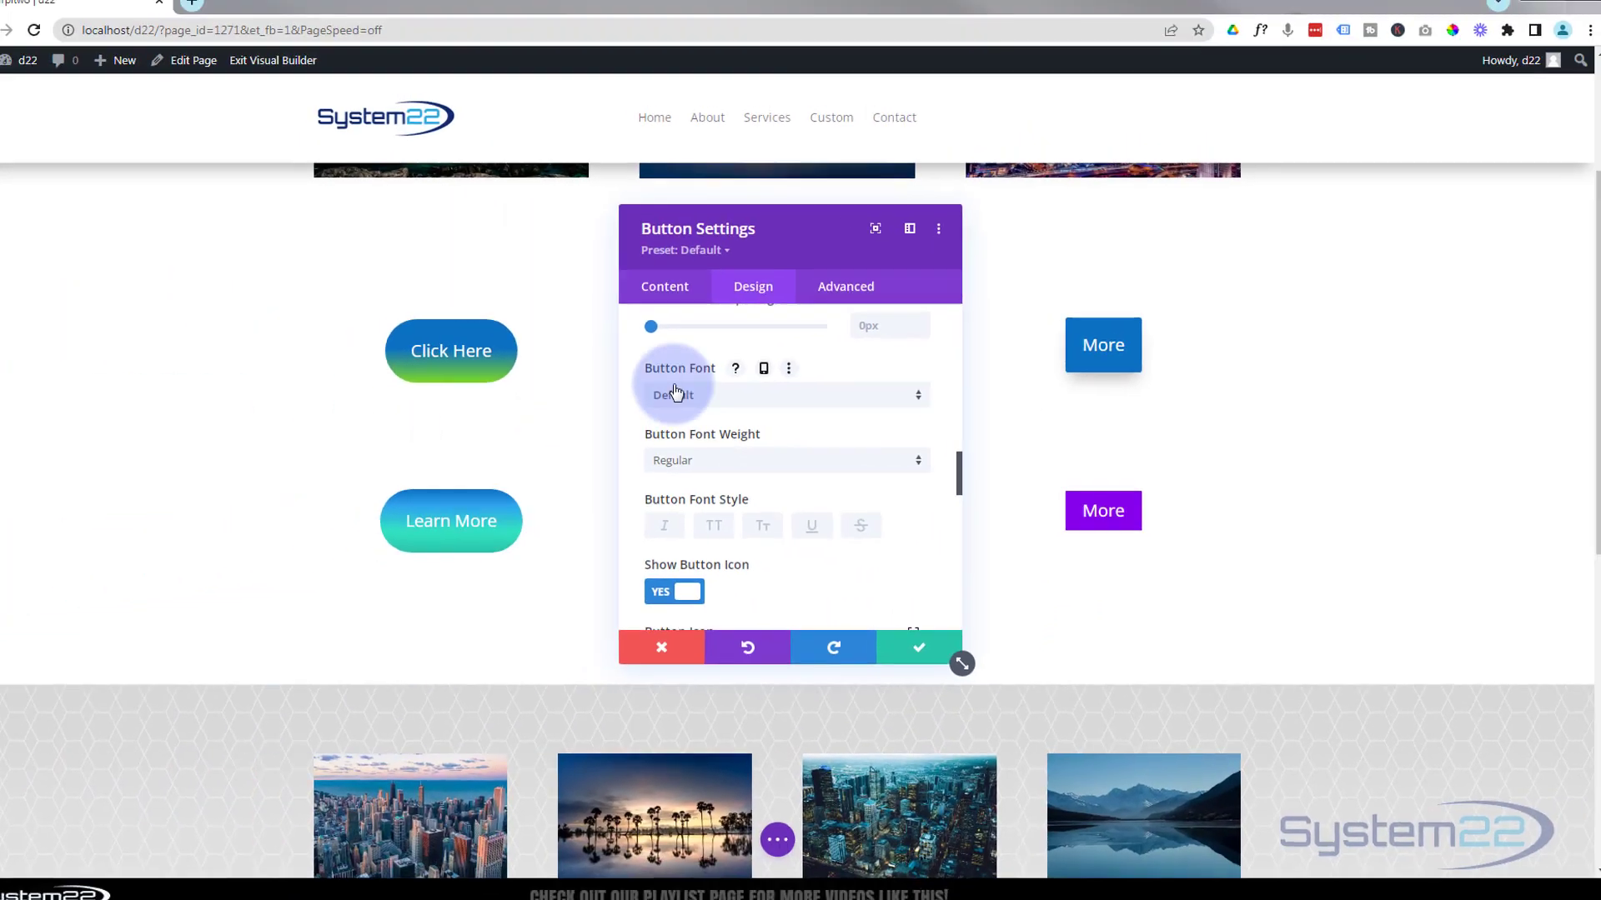
{"action": "left_click", "coordinate": [788, 399]}
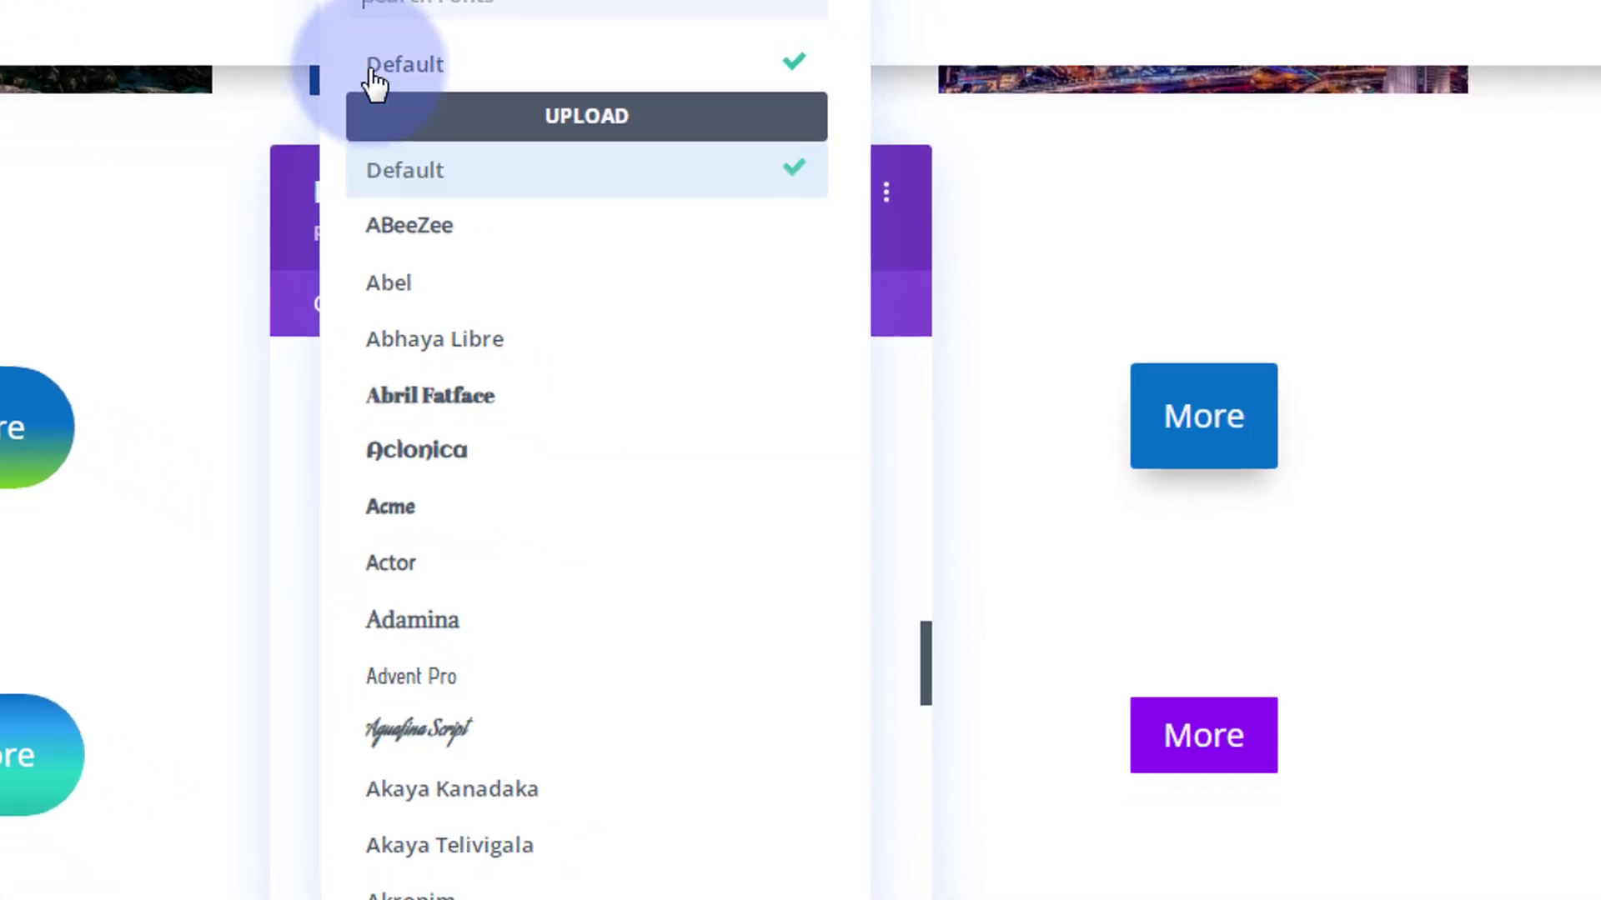
{"action": "left_click", "coordinate": [131, 3]}
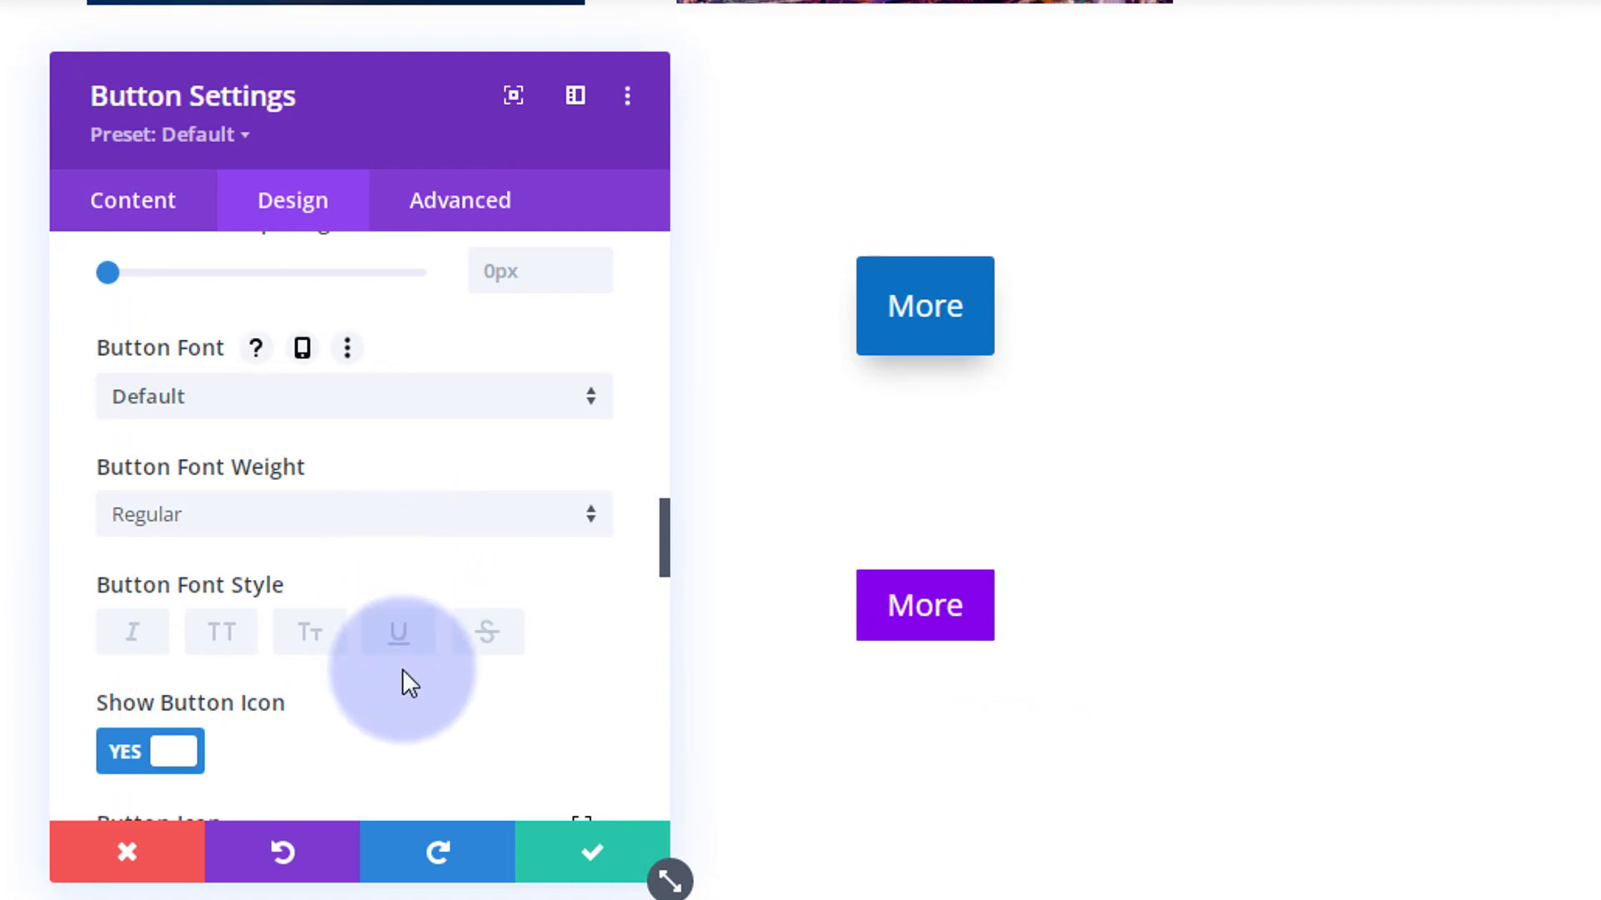
- Turn off the button icon and apply the text shadow preset with 0.08em horizontal, vertical and blur values
{"action": "scroll", "coordinate": [400, 665], "scroll_direction": "down", "scroll_amount": 2}
{"action": "left_click", "coordinate": [162, 602]}
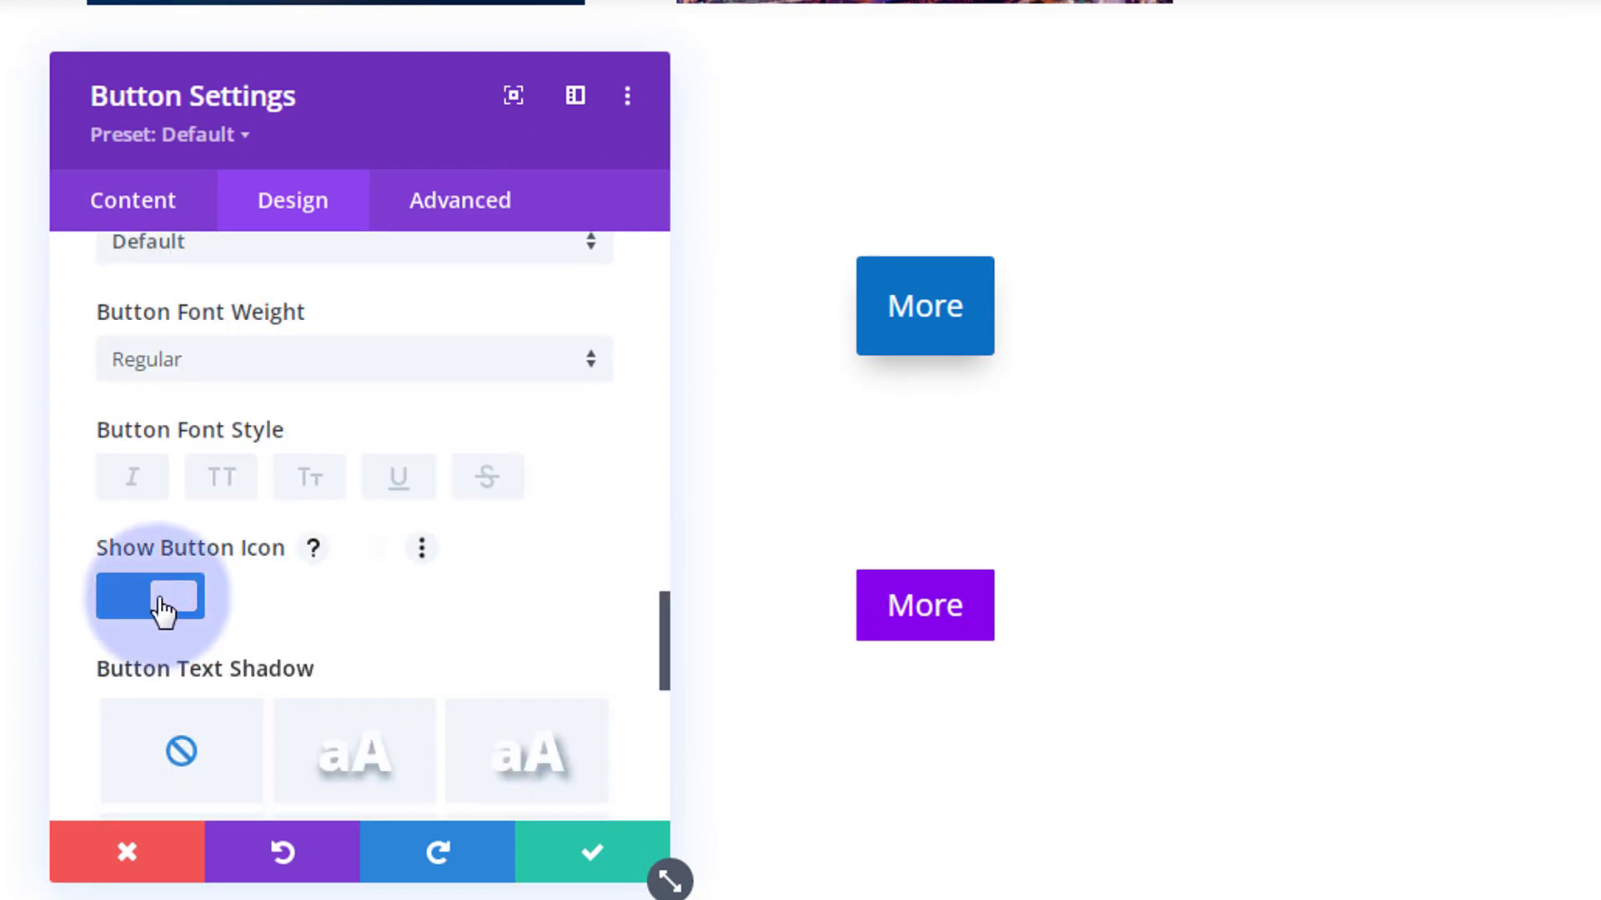
{"action": "scroll", "coordinate": [509, 567], "scroll_direction": "down", "scroll_amount": 4}
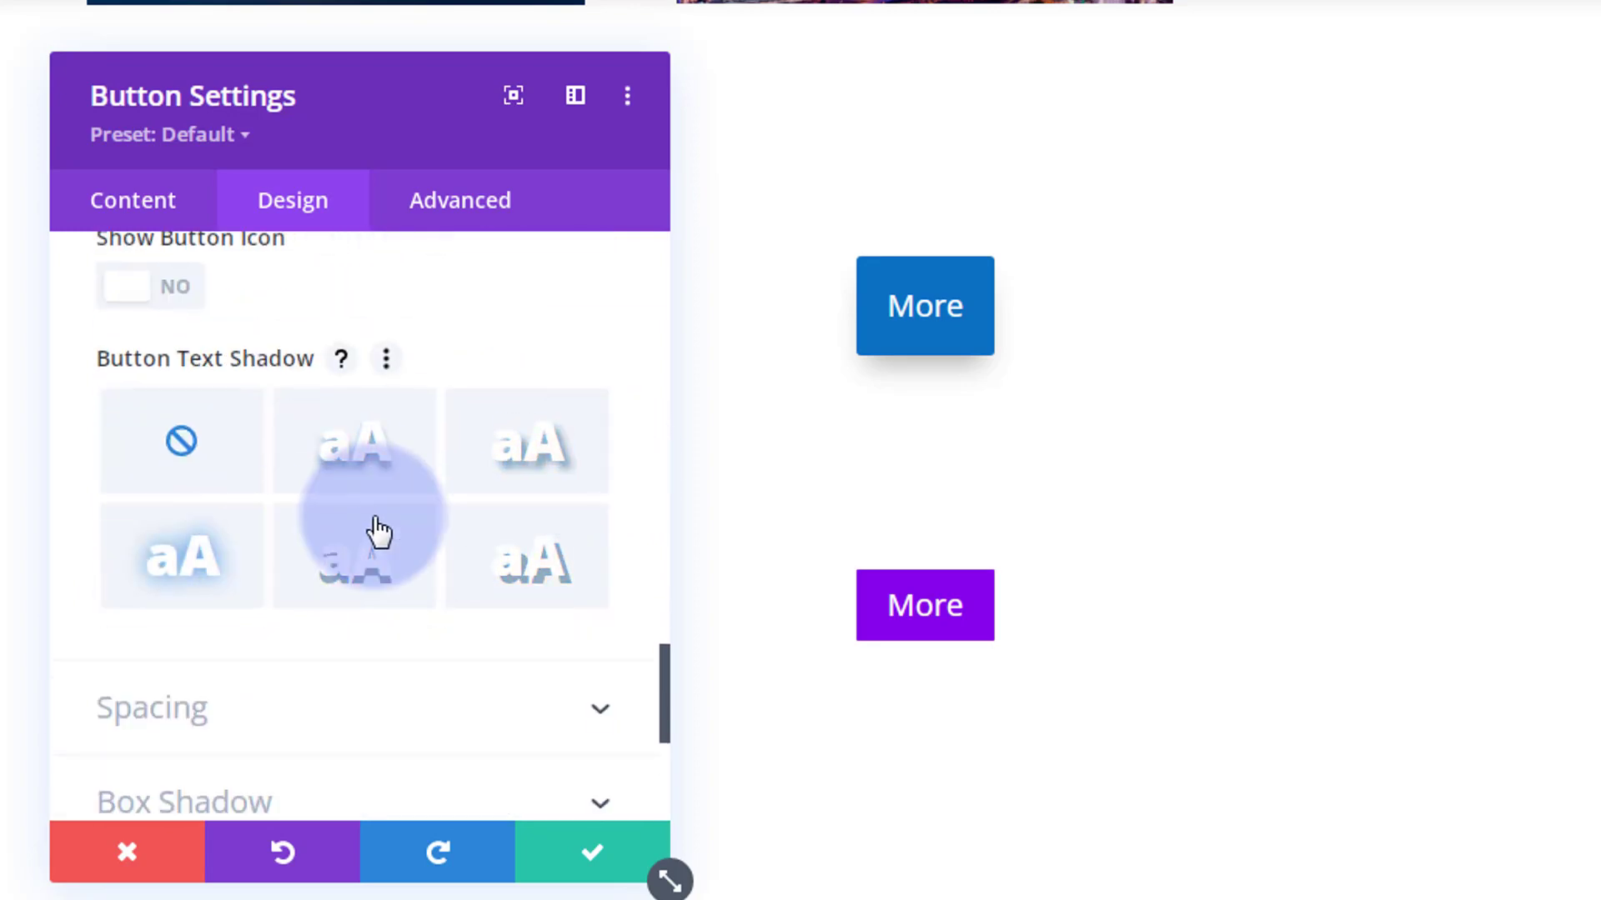
{"action": "left_click", "coordinate": [529, 468]}
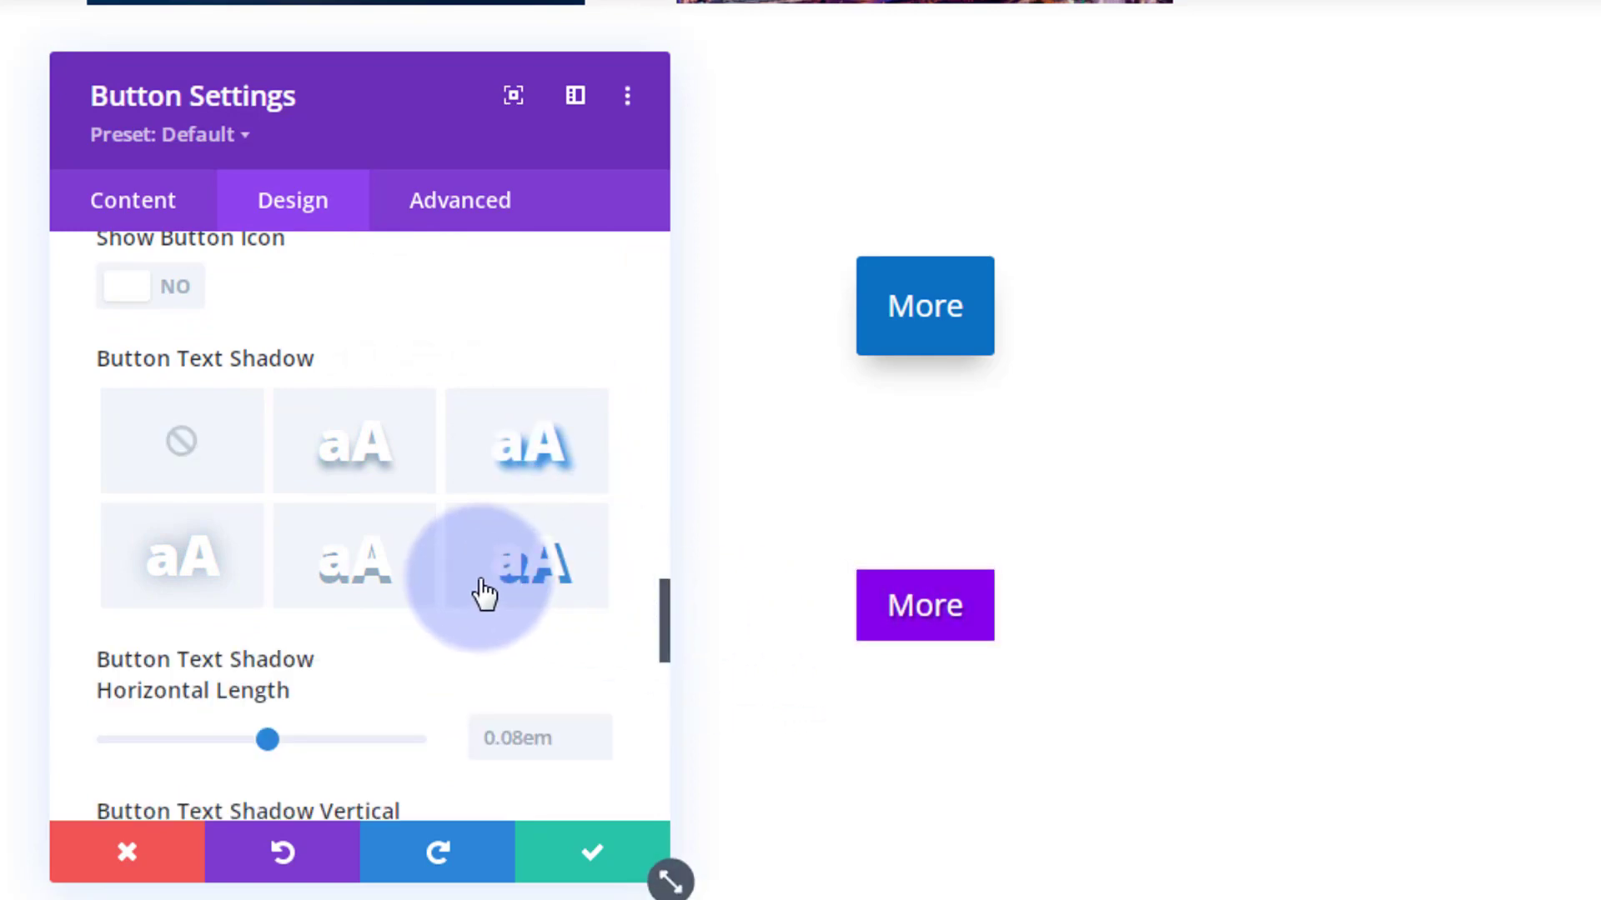
- Apply the box shadow preset that casts a soft shadow beneath the purple button
{"action": "scroll", "coordinate": [415, 522], "scroll_direction": "down", "scroll_amount": 3}
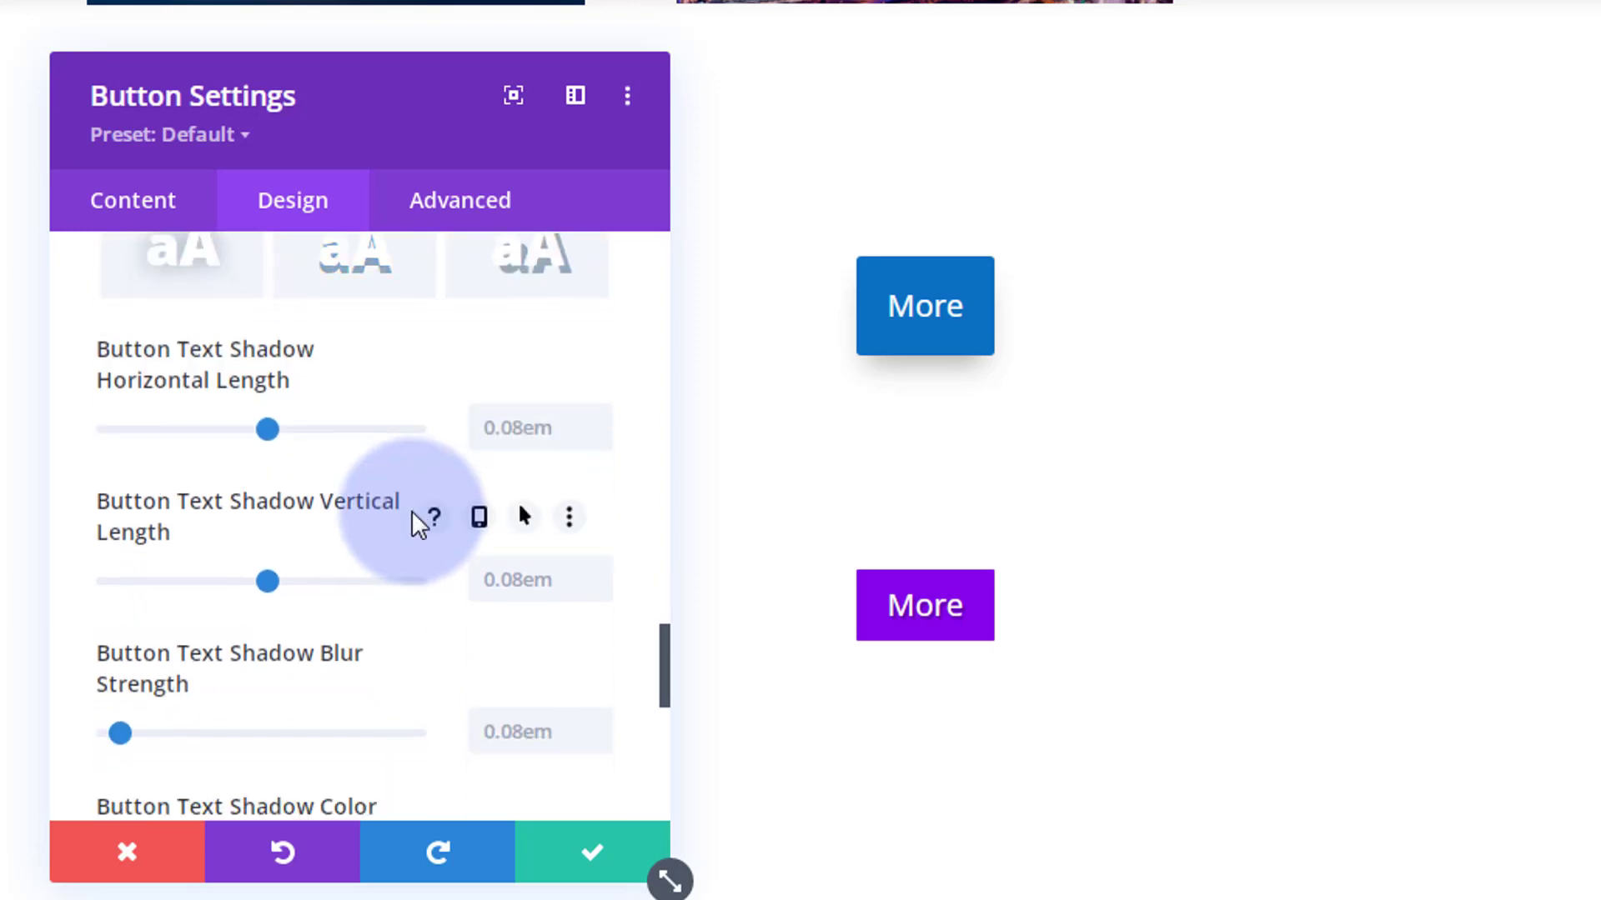
{"action": "scroll", "coordinate": [416, 522], "scroll_direction": "down", "scroll_amount": 3}
{"action": "scroll", "coordinate": [415, 522], "scroll_direction": "down", "scroll_amount": 3}
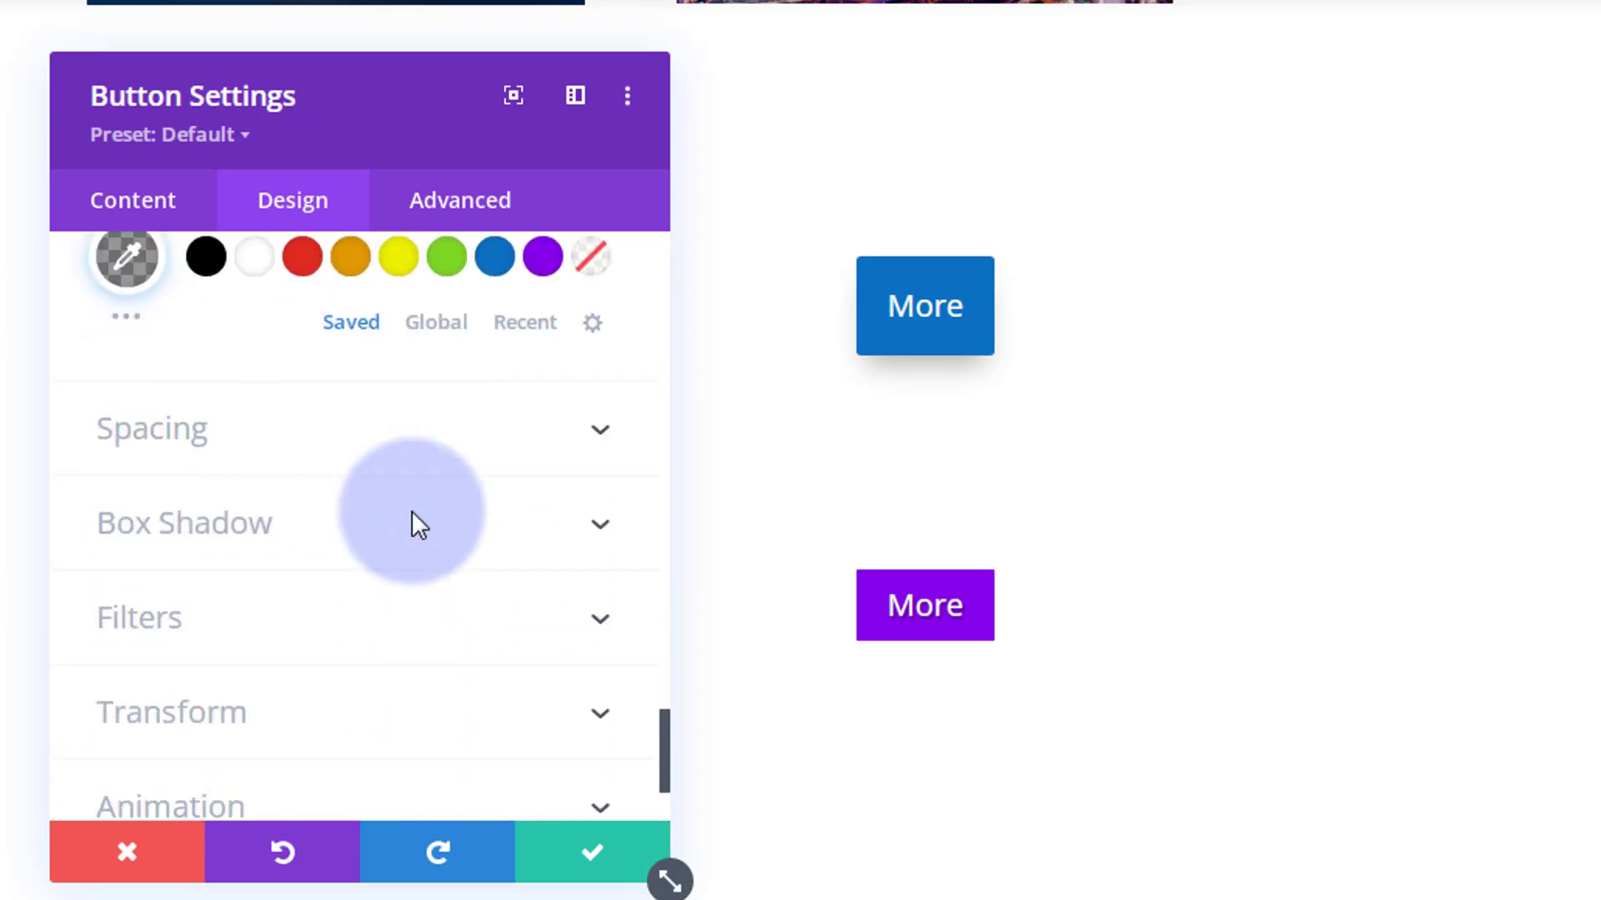
{"action": "left_click", "coordinate": [415, 521]}
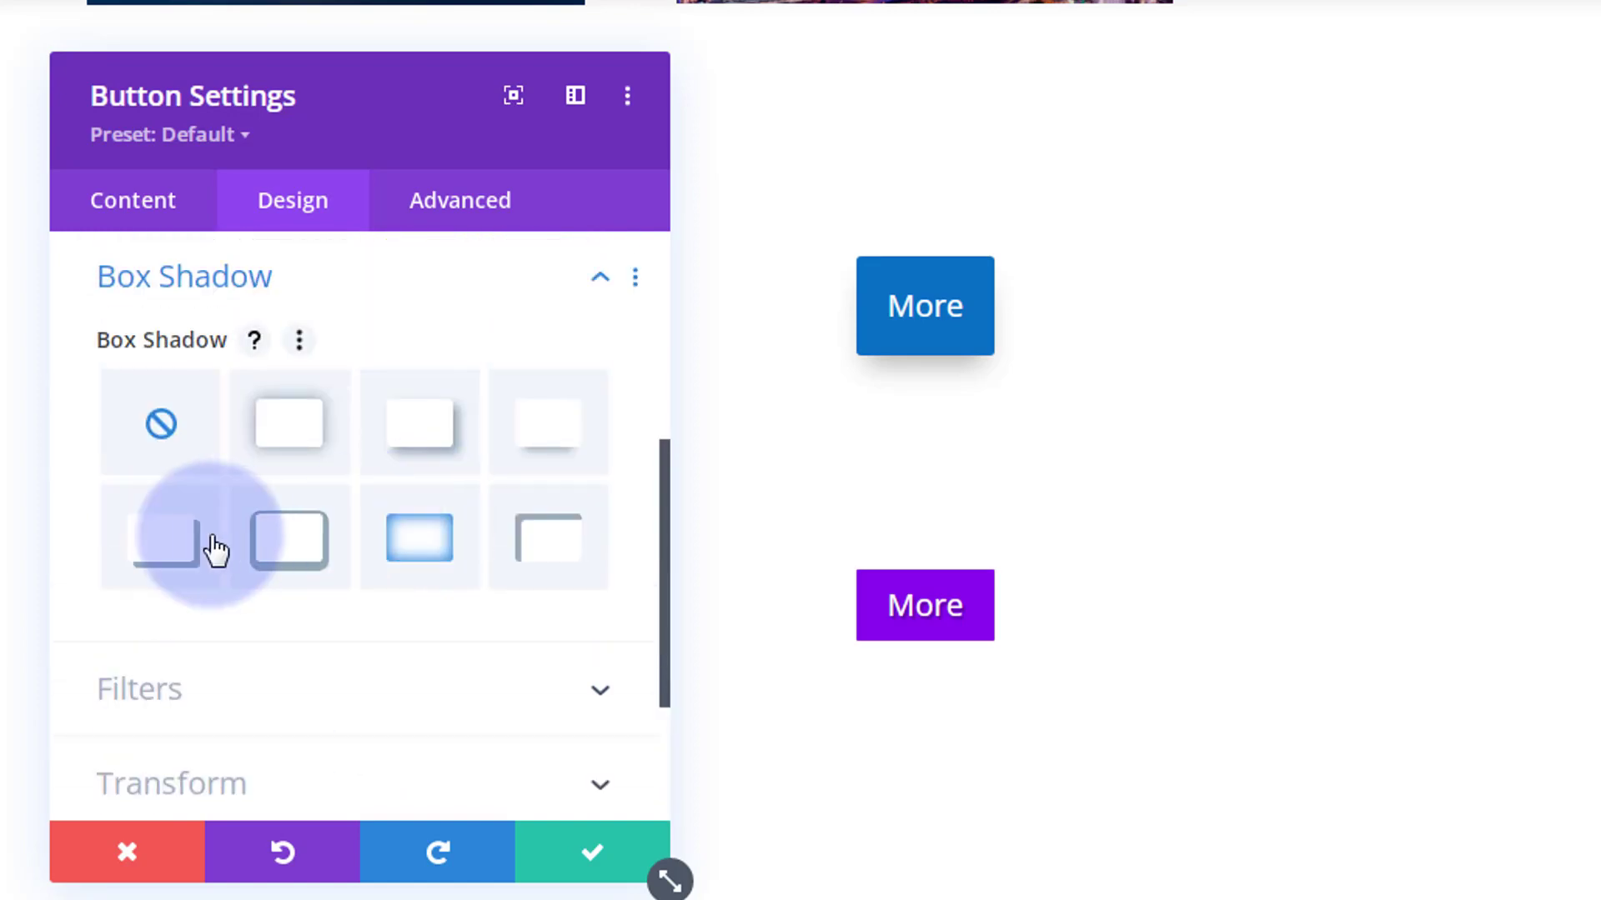
{"action": "left_click", "coordinate": [550, 430]}
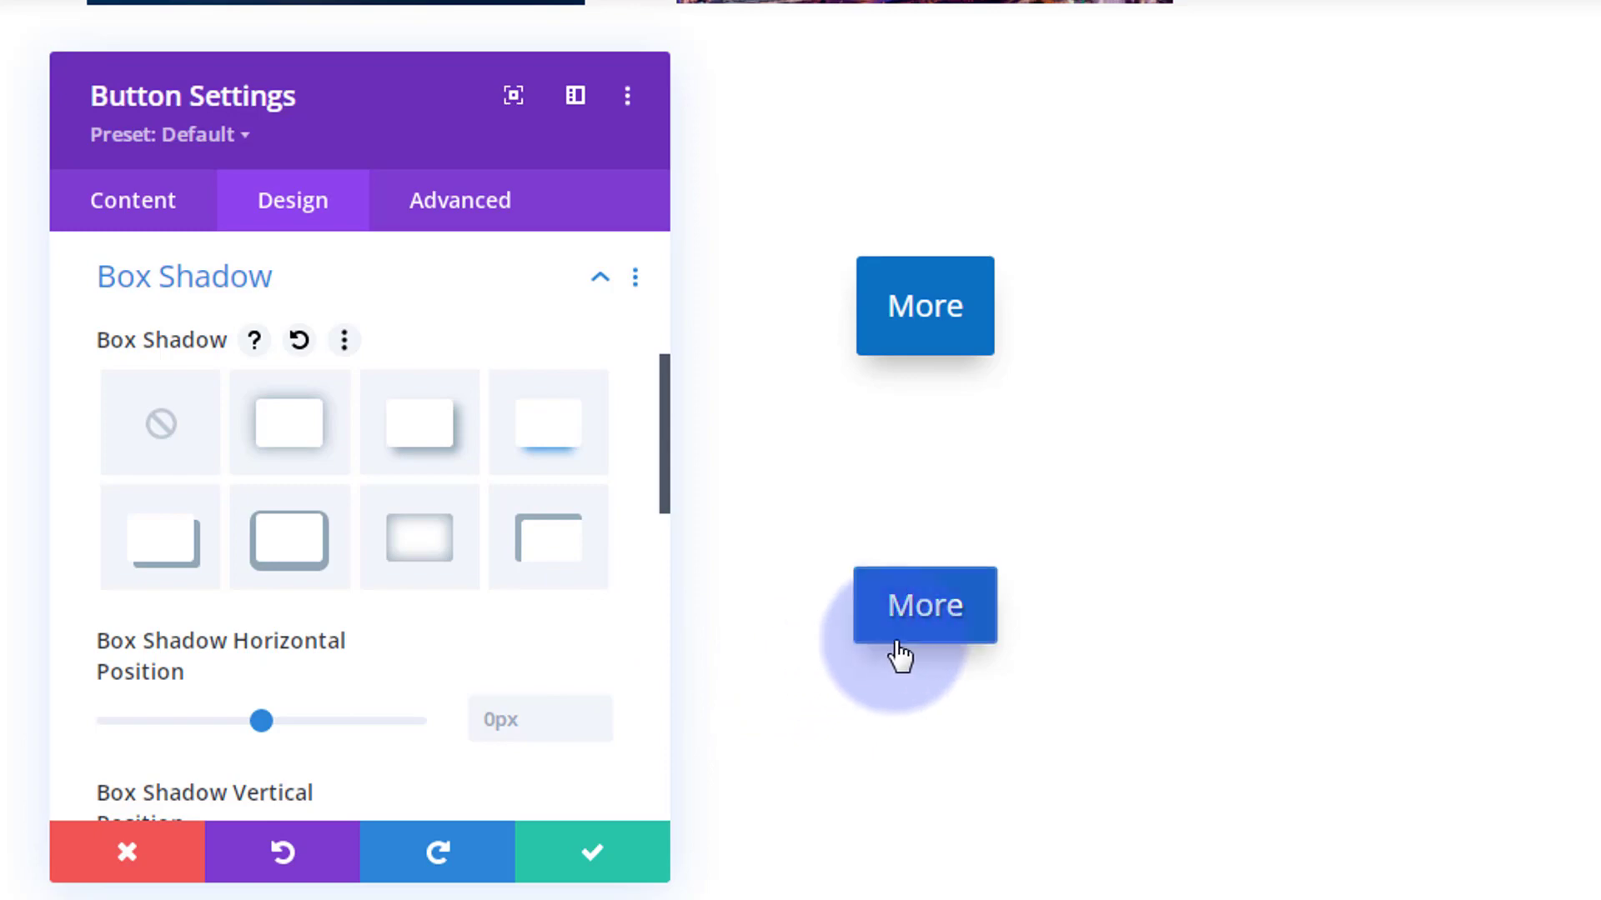
- Set the purple button's border width to 0px
{"action": "scroll", "coordinate": [393, 686], "scroll_direction": "up", "scroll_amount": 5}
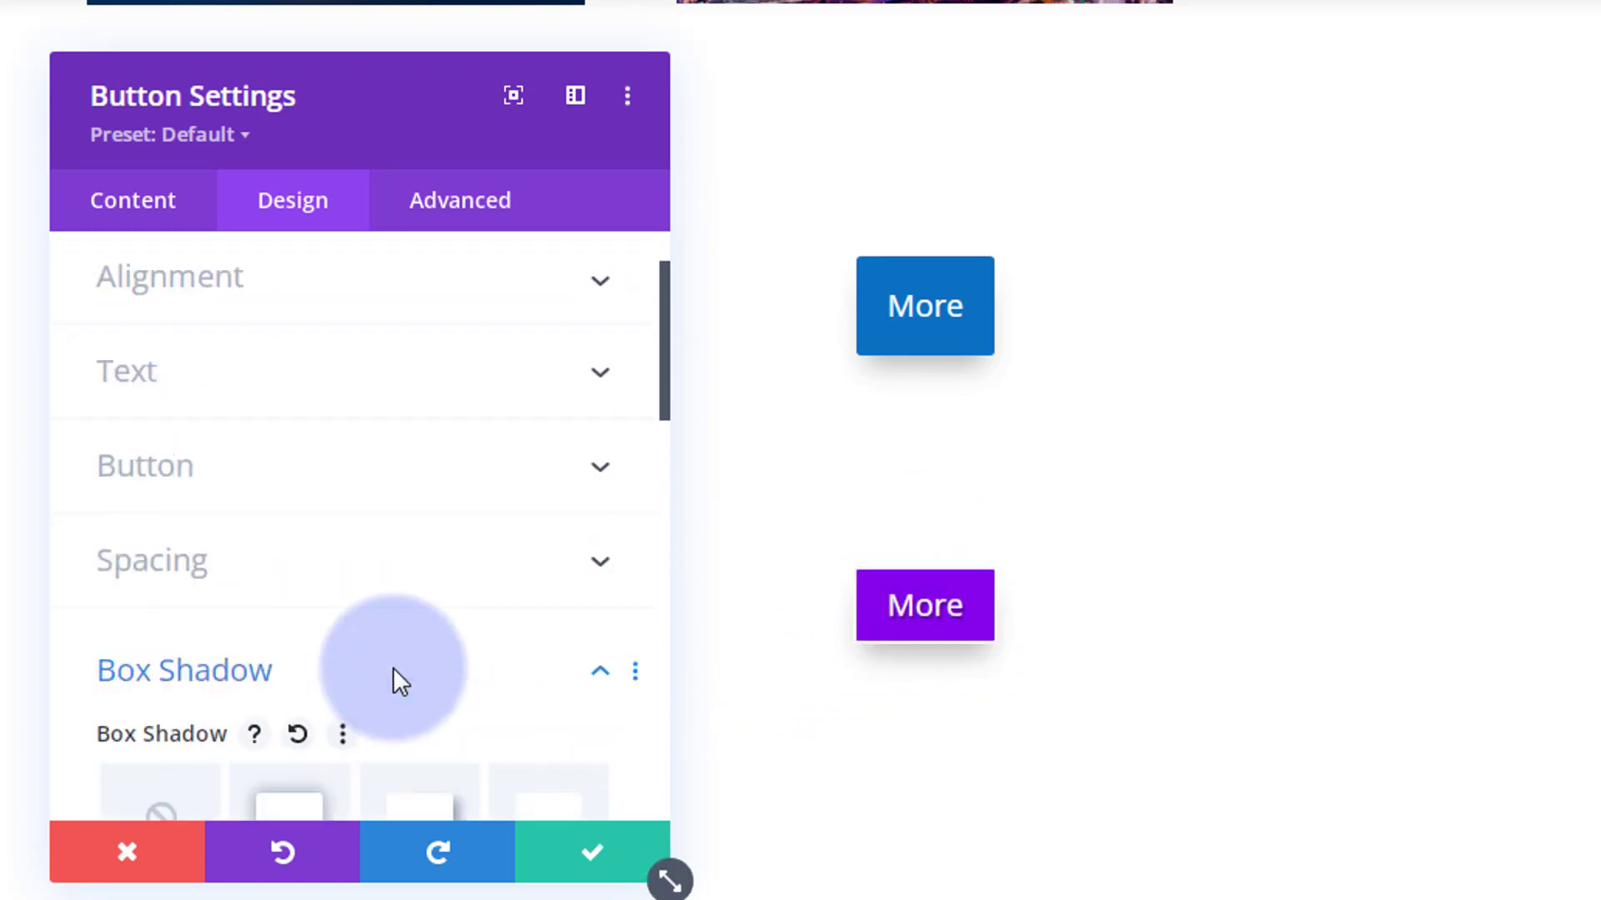
{"action": "left_click", "coordinate": [357, 536]}
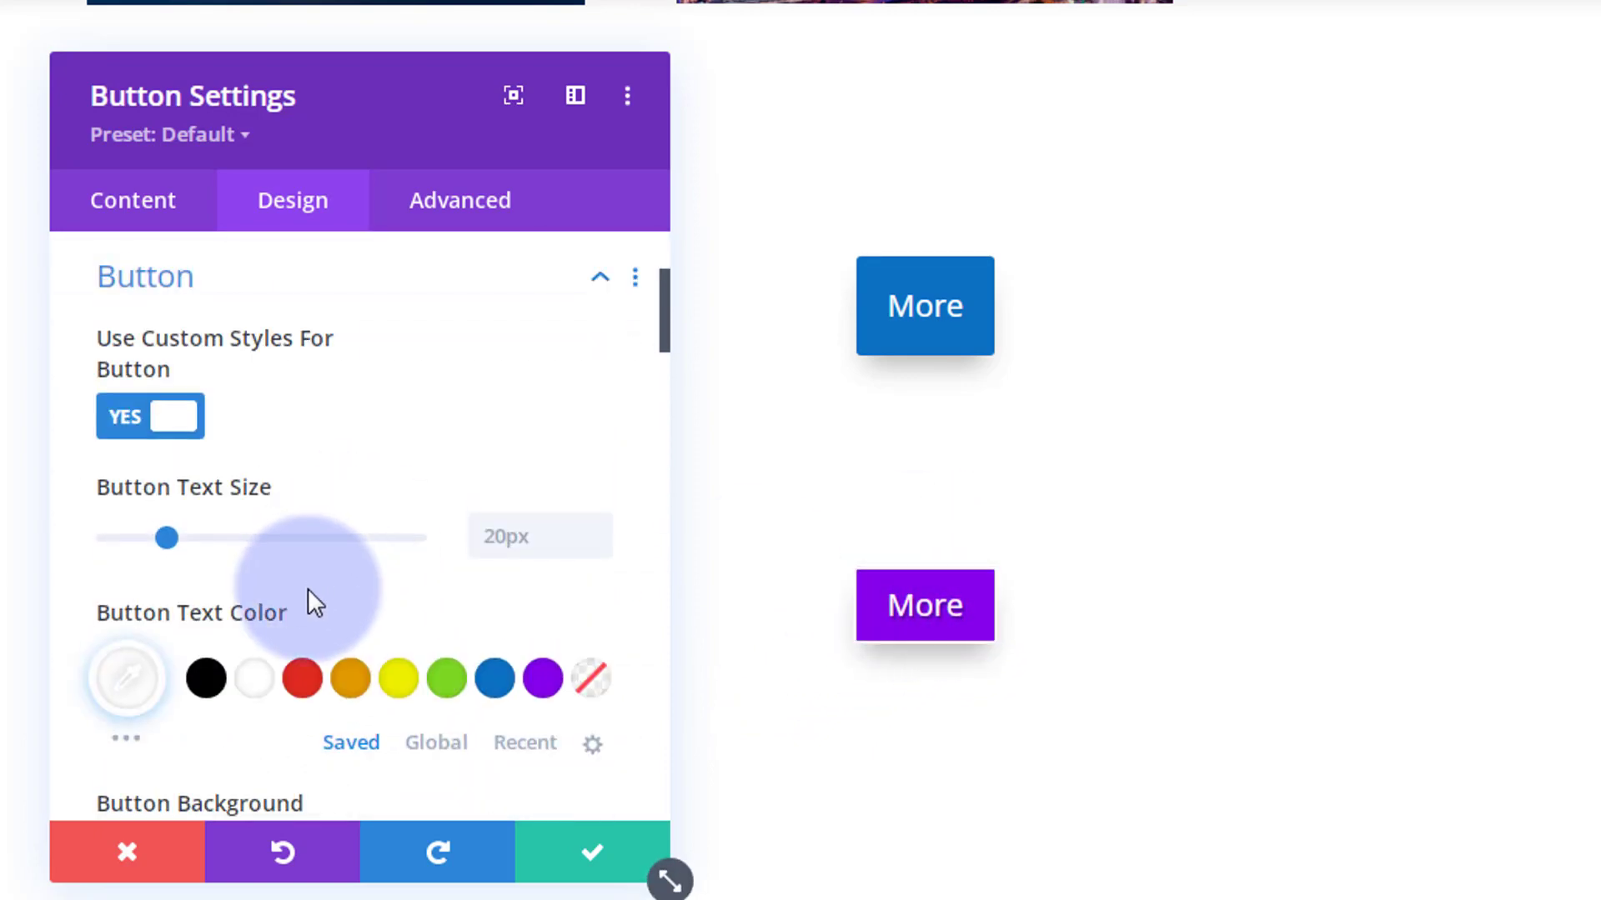
{"action": "scroll", "coordinate": [303, 577], "scroll_direction": "down", "scroll_amount": 10}
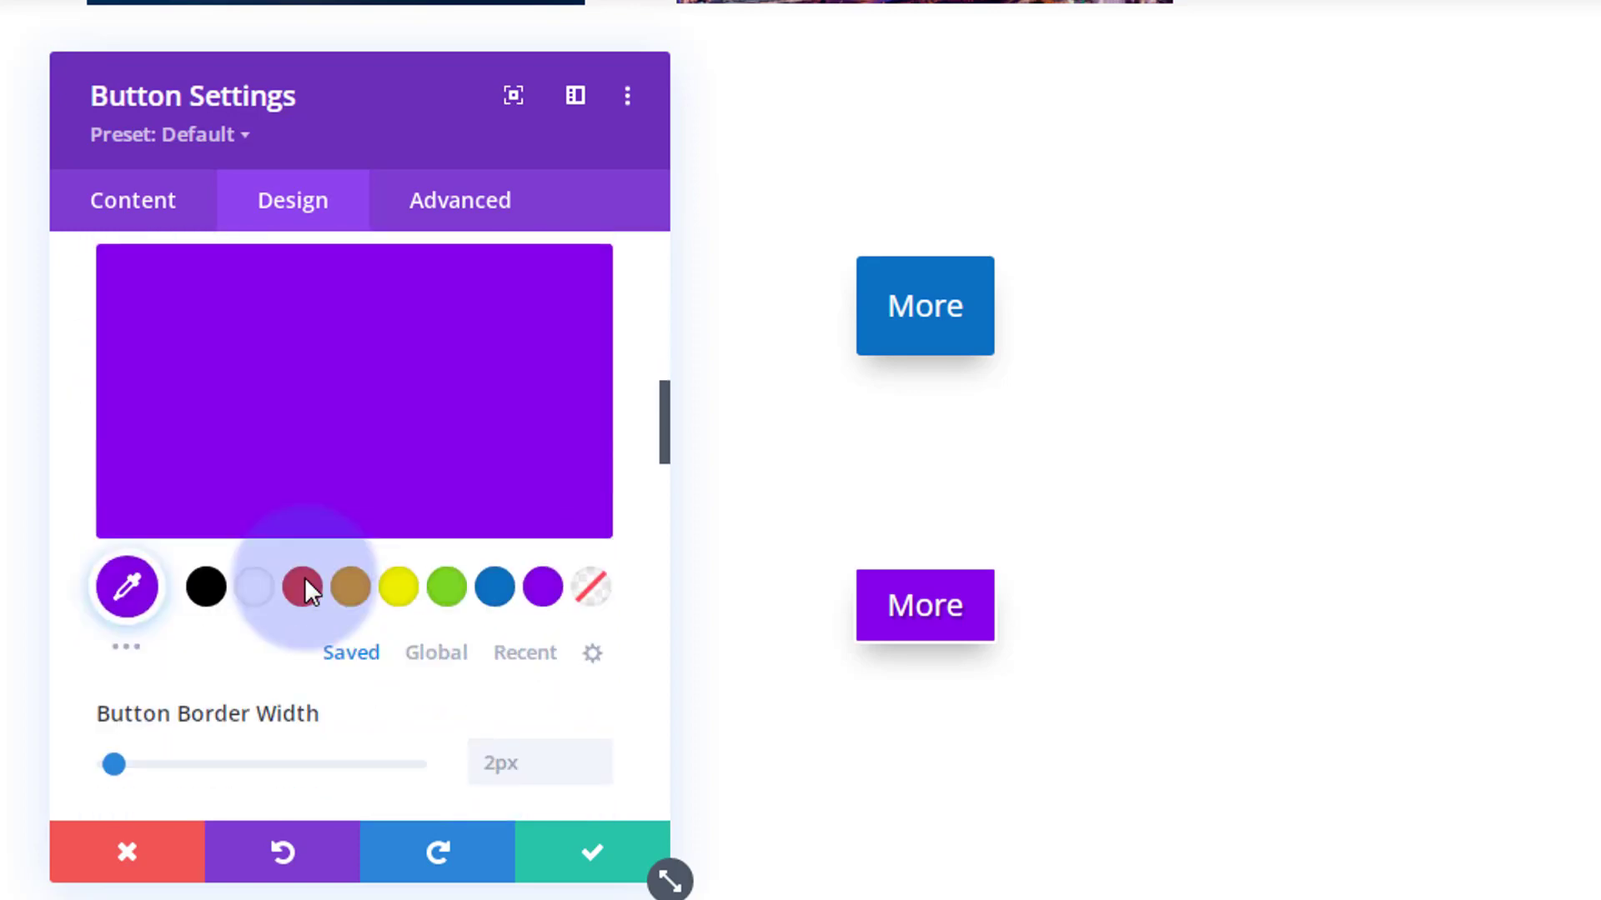
{"action": "scroll", "coordinate": [304, 577], "scroll_direction": "down", "scroll_amount": 2}
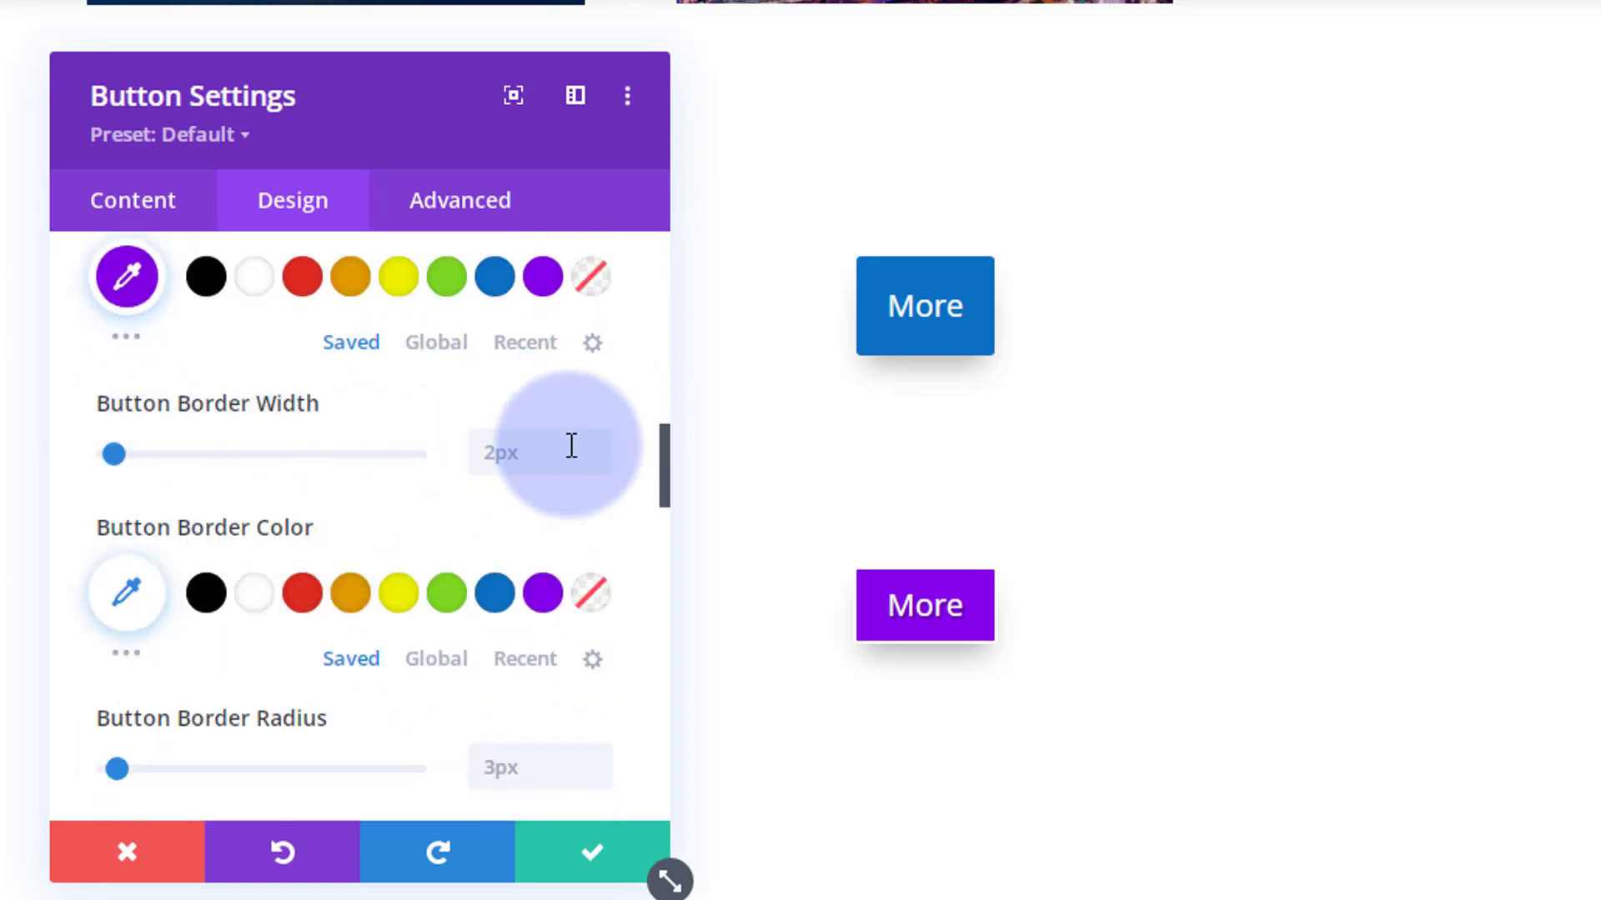
{"action": "left_click", "coordinate": [594, 462]}
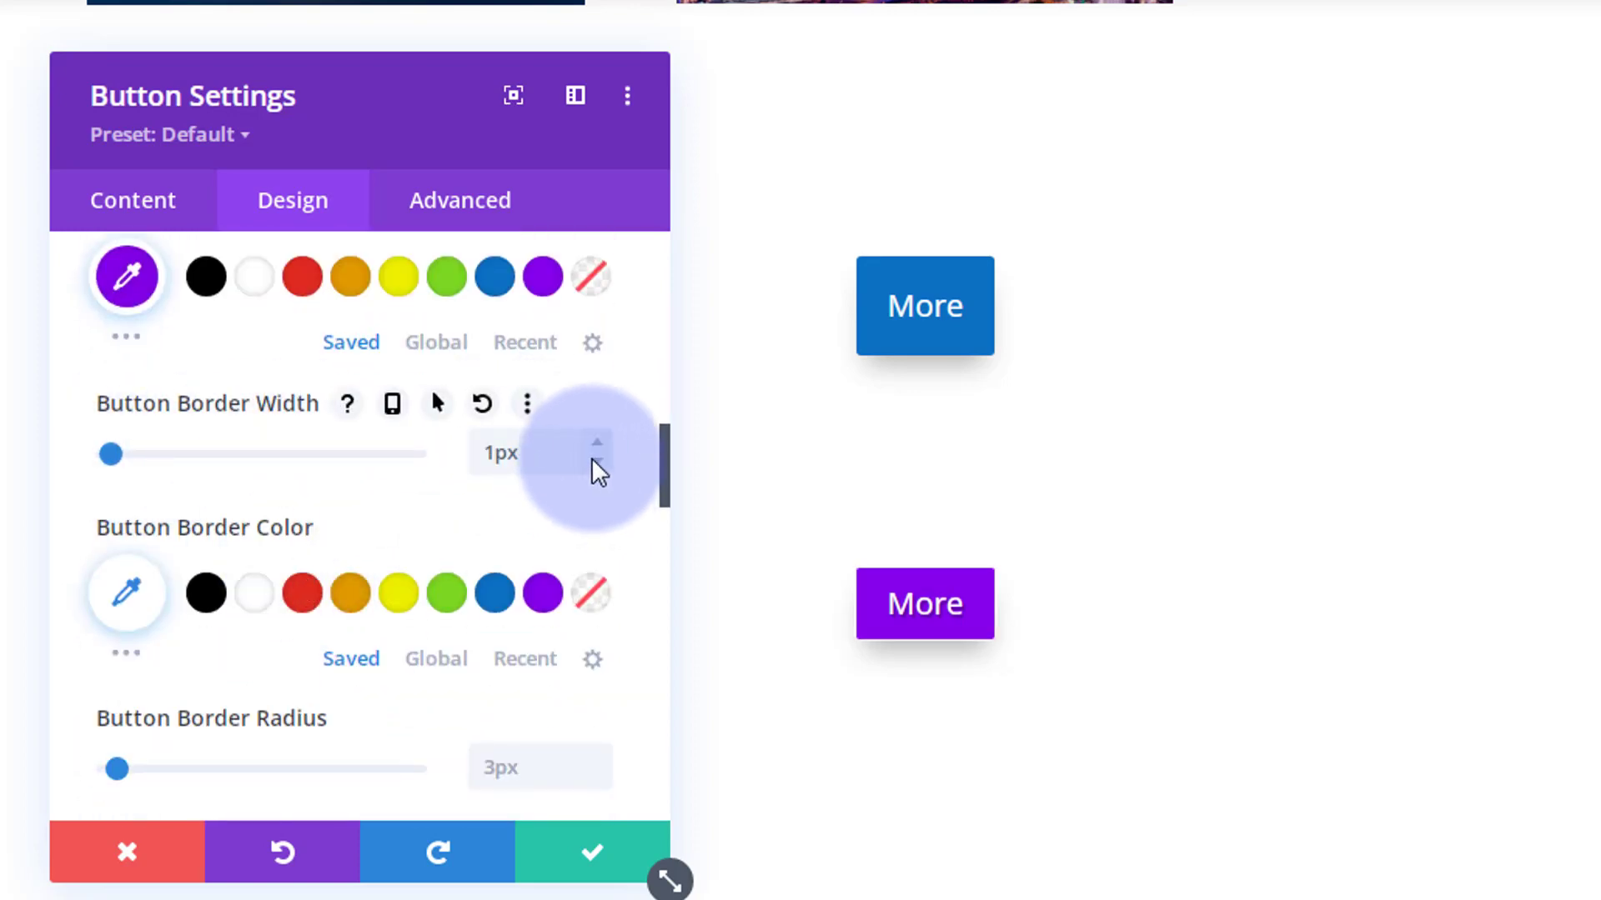
{"action": "left_click", "coordinate": [592, 460]}
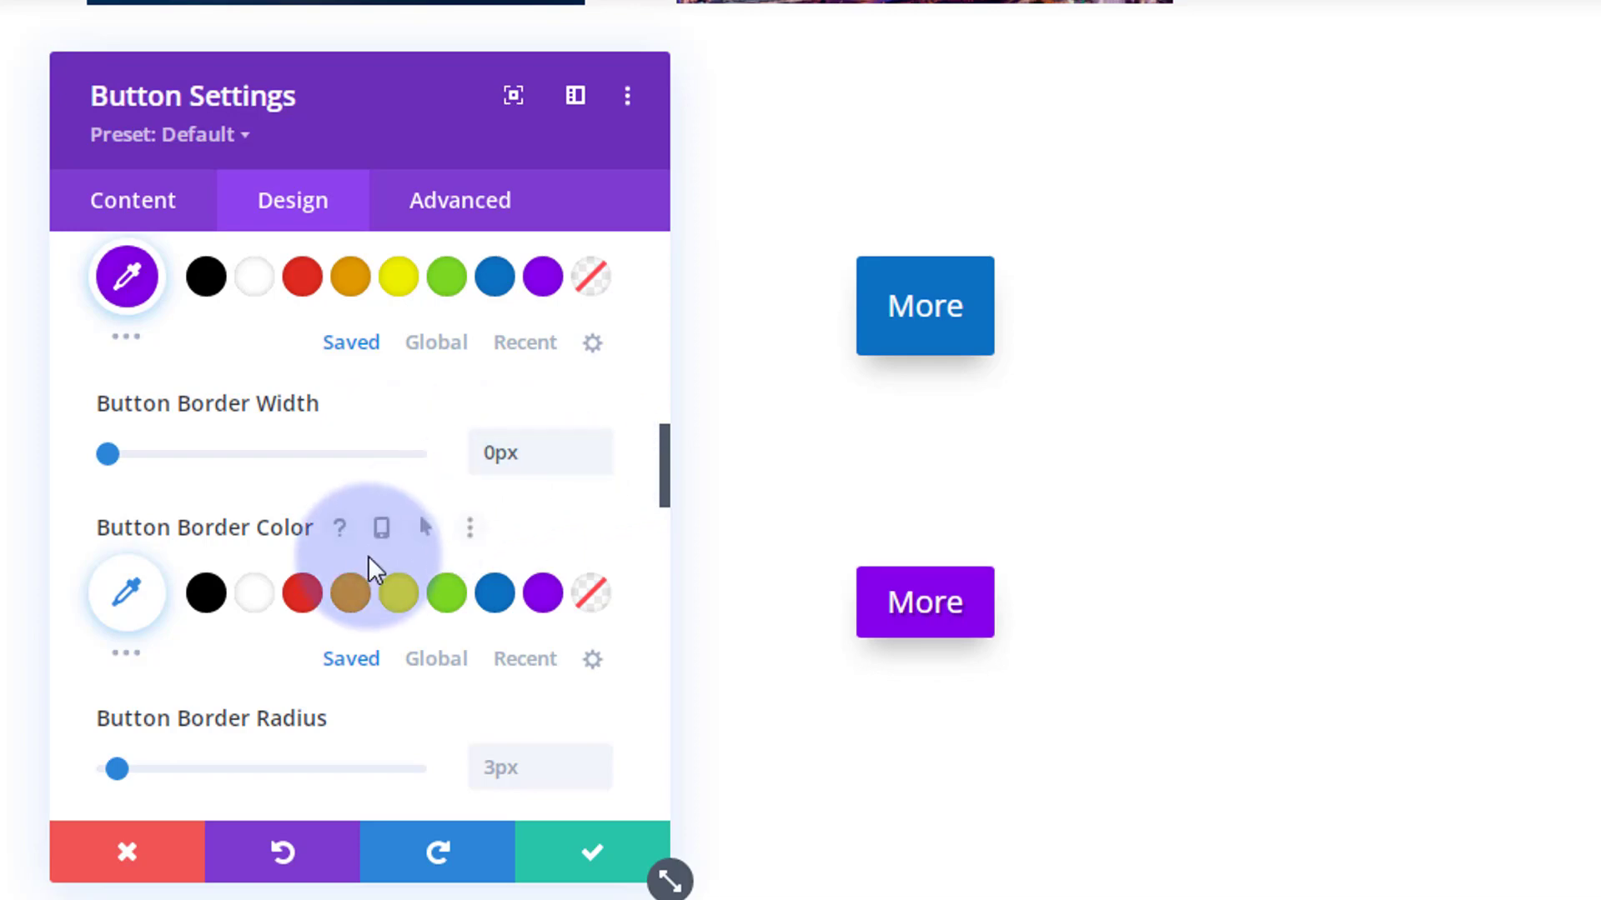
- Enable hover options for the button's padding and set linked top and bottom desktop padding to 15px
{"action": "scroll", "coordinate": [367, 546], "scroll_direction": "down", "scroll_amount": 12}
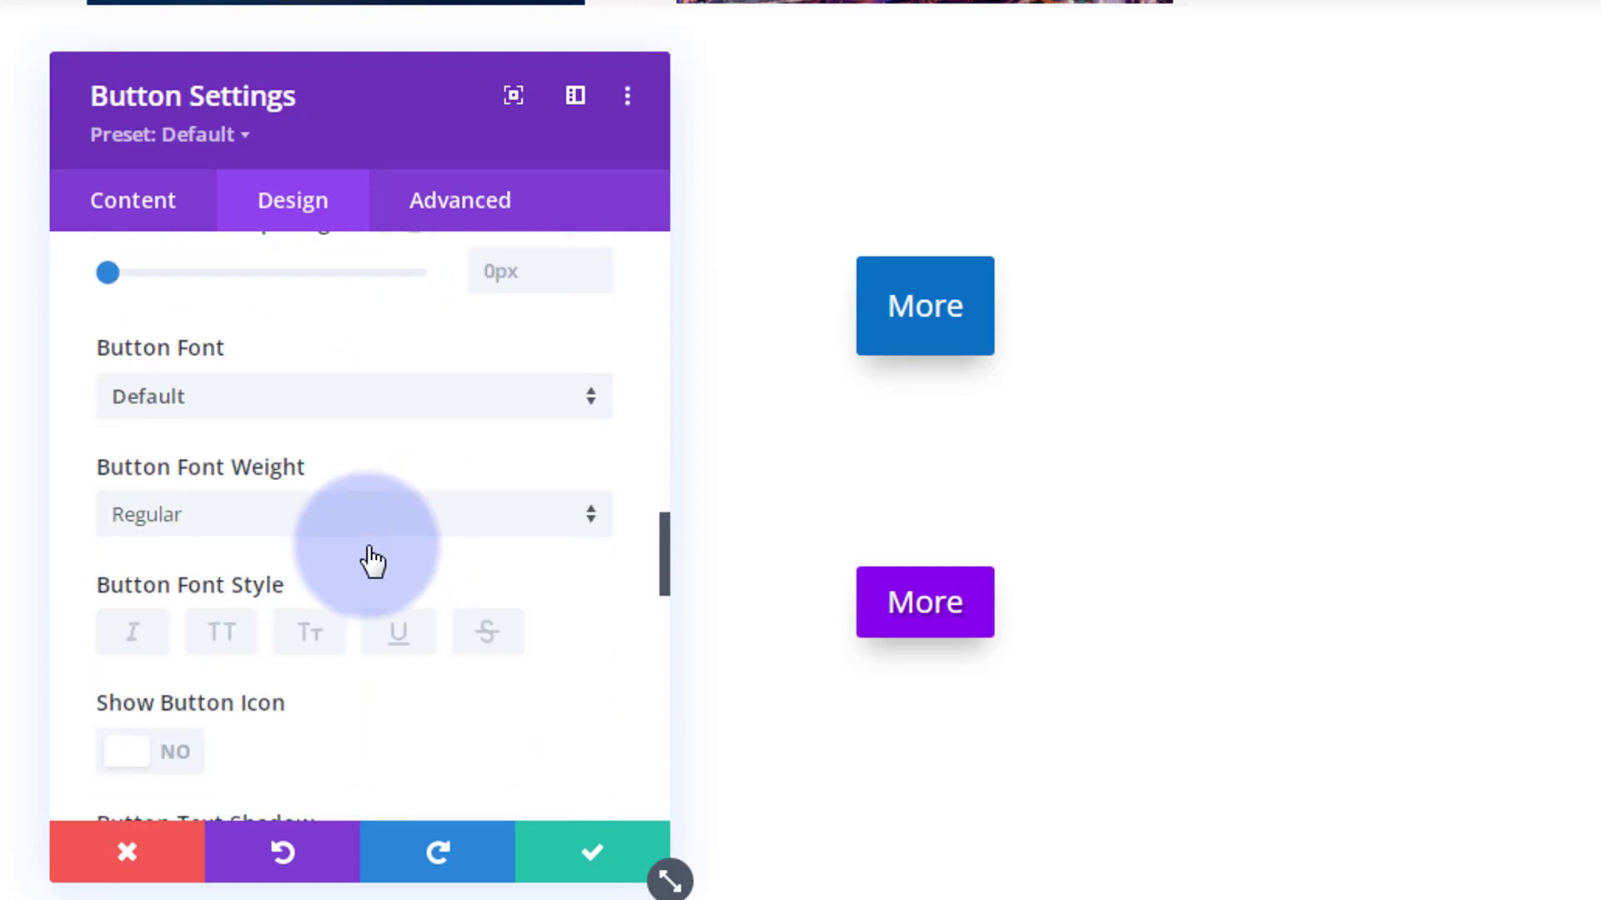
{"action": "scroll", "coordinate": [367, 550], "scroll_direction": "down", "scroll_amount": 10}
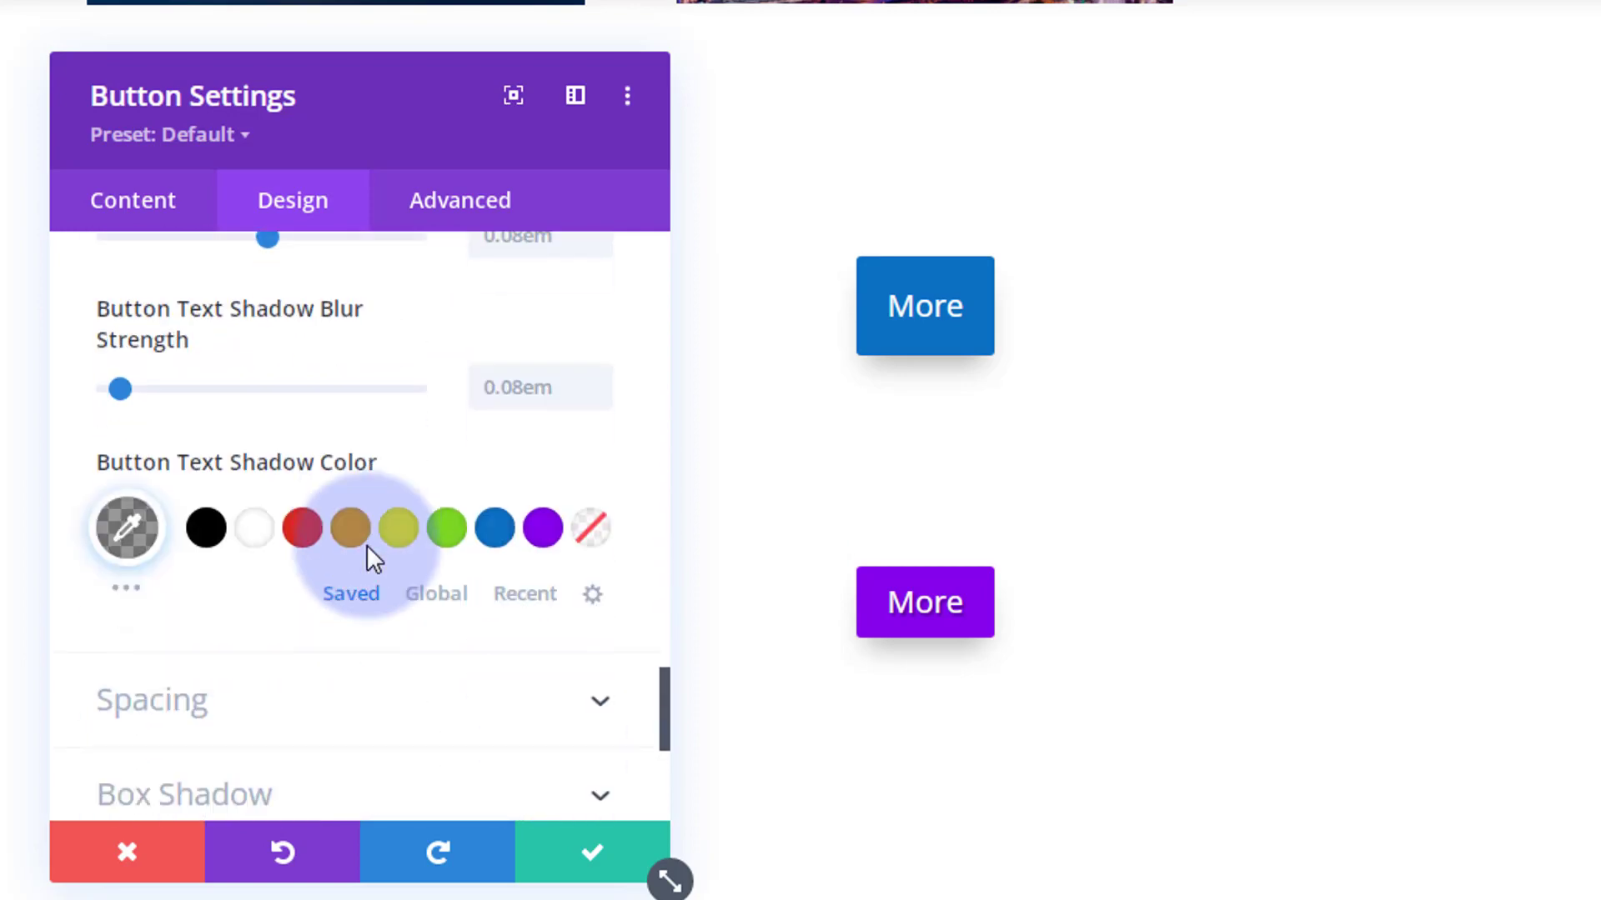
{"action": "left_click", "coordinate": [367, 583]}
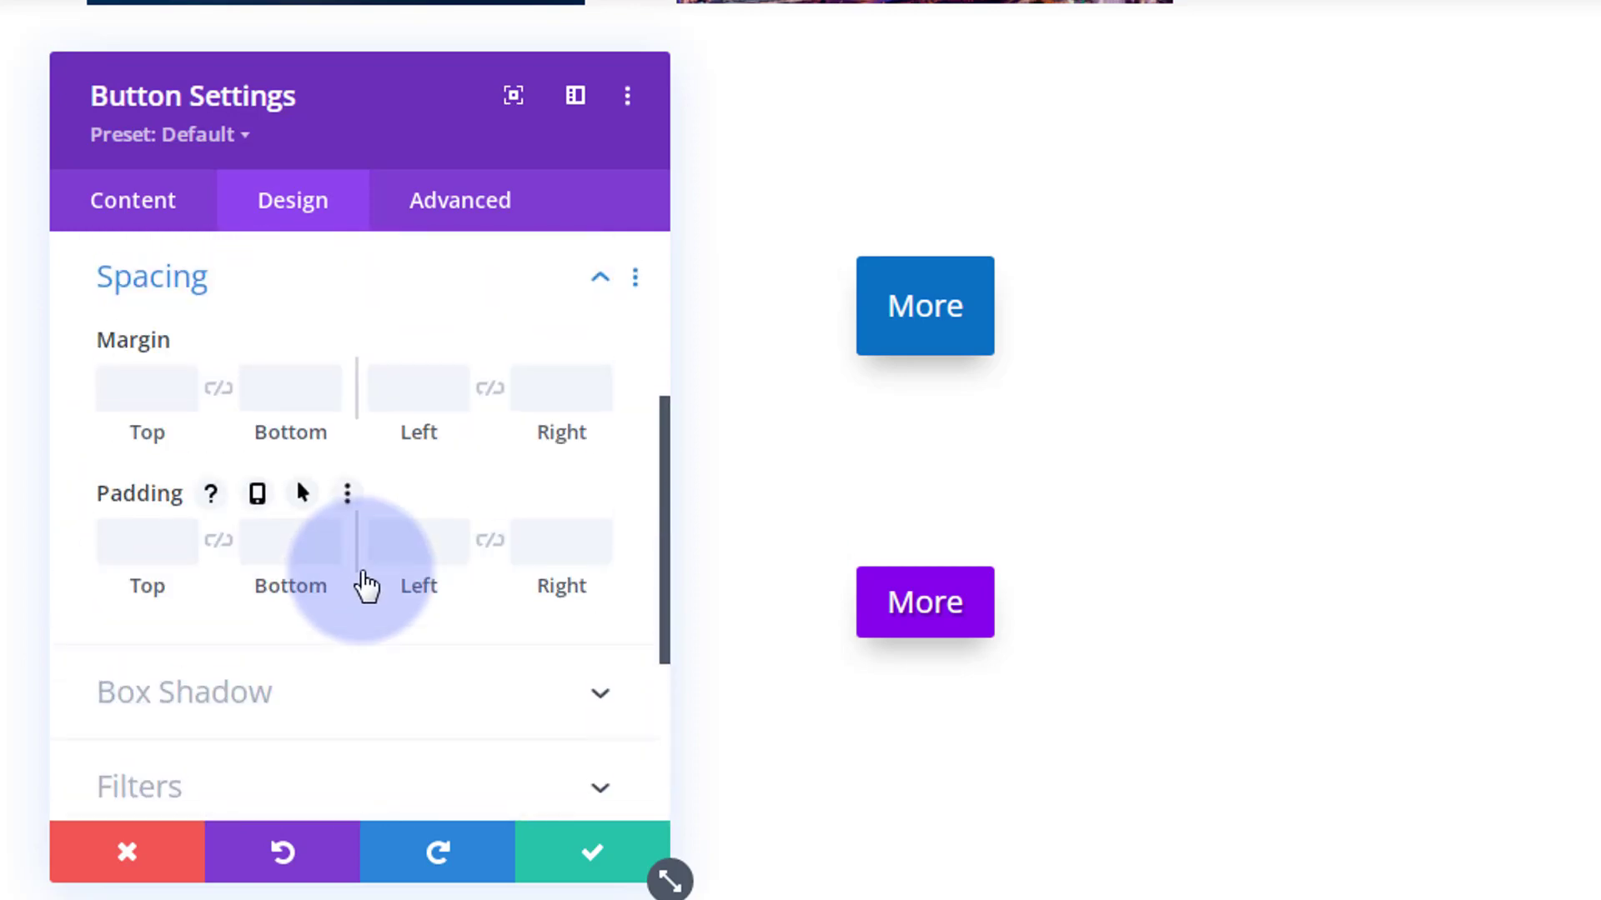
{"action": "left_click", "coordinate": [167, 388]}
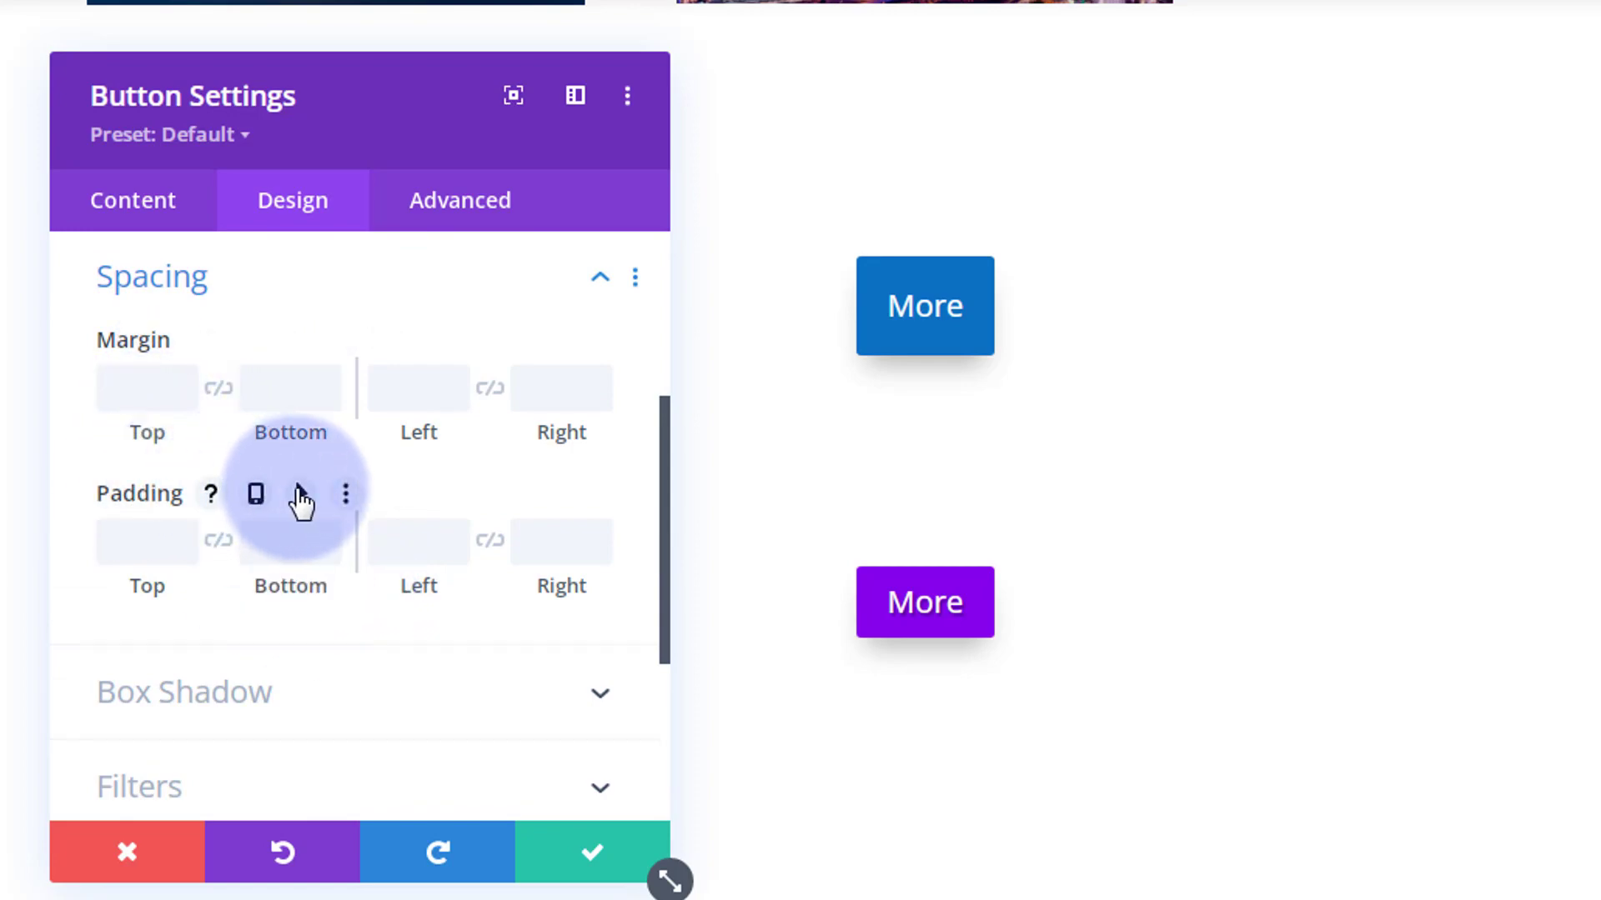
{"action": "left_click", "coordinate": [300, 493]}
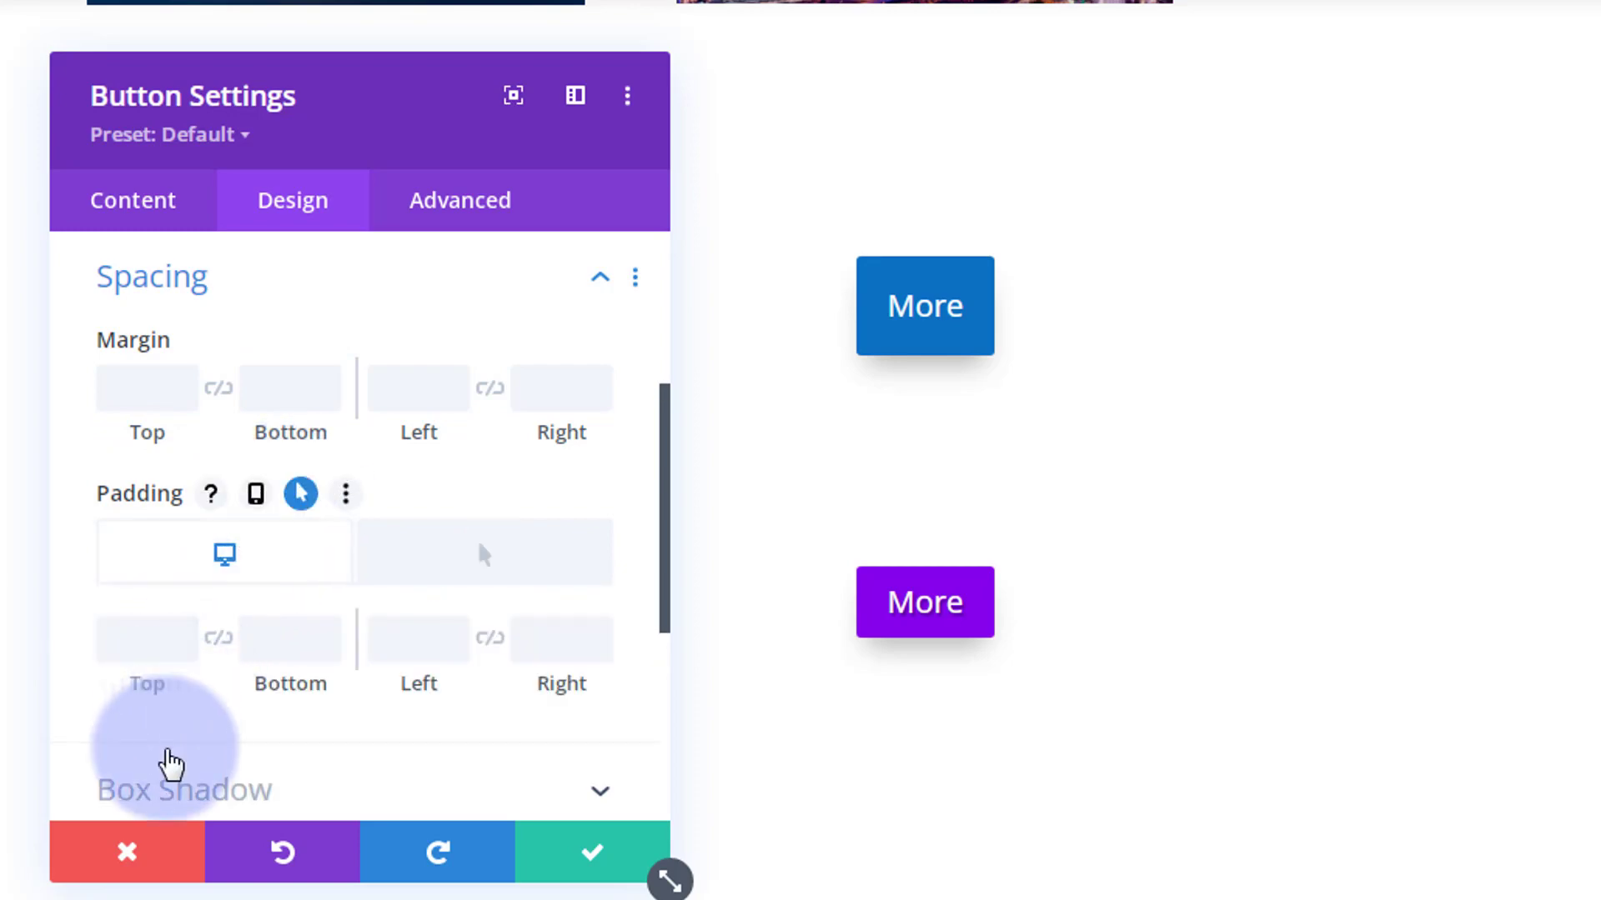
{"action": "left_click", "coordinate": [136, 638]}
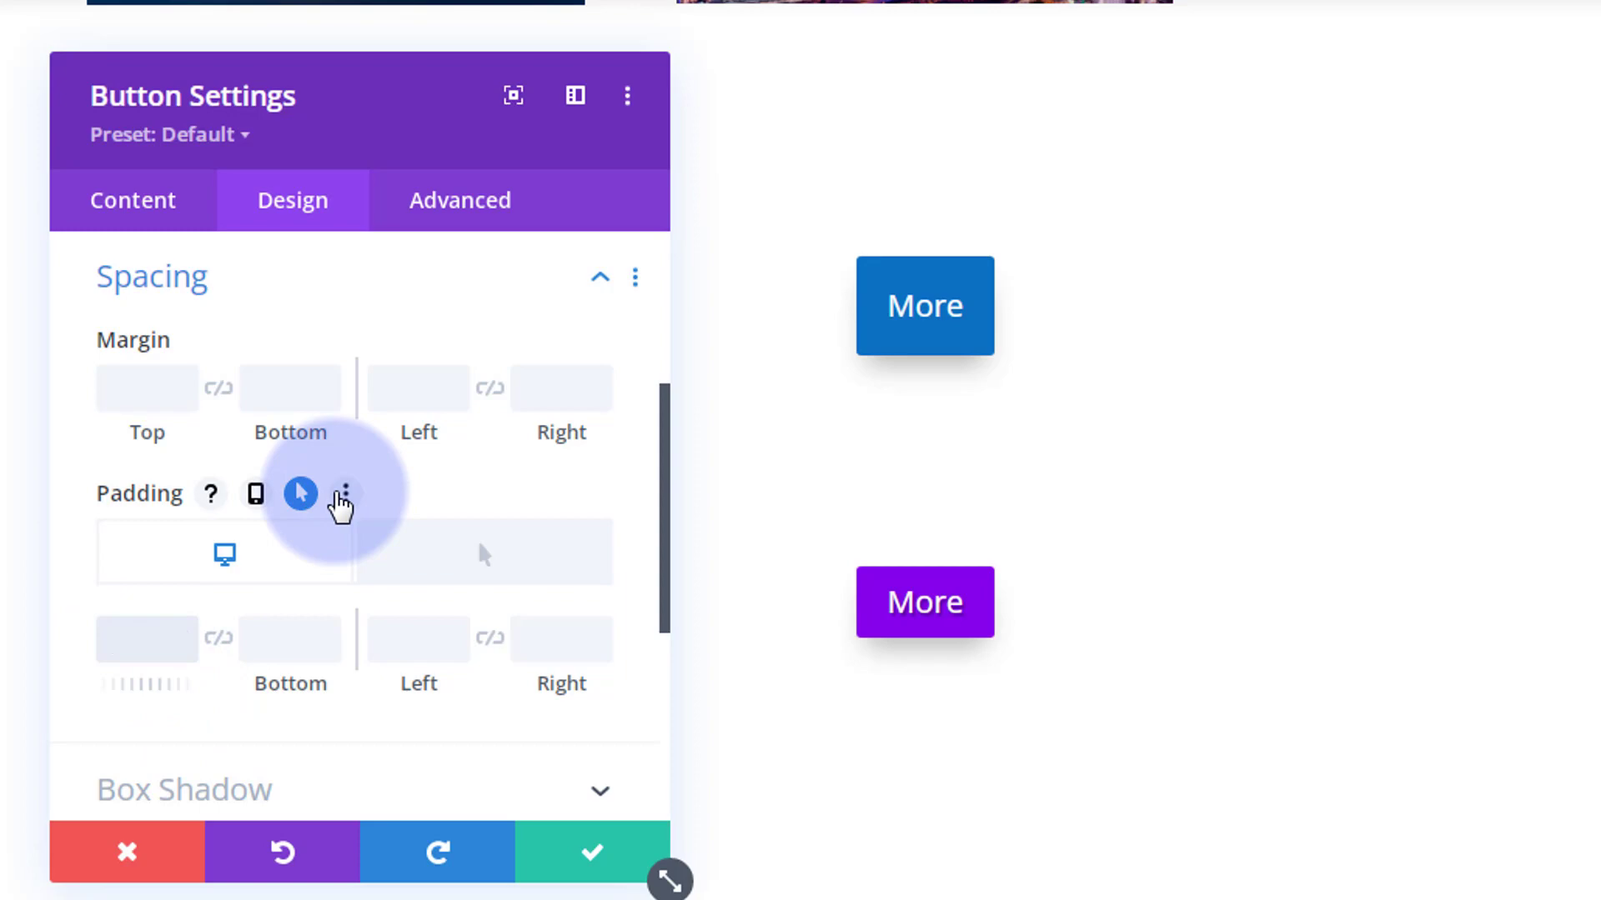
{"action": "type", "text": "15"}
{"action": "left_click", "coordinate": [218, 640]}
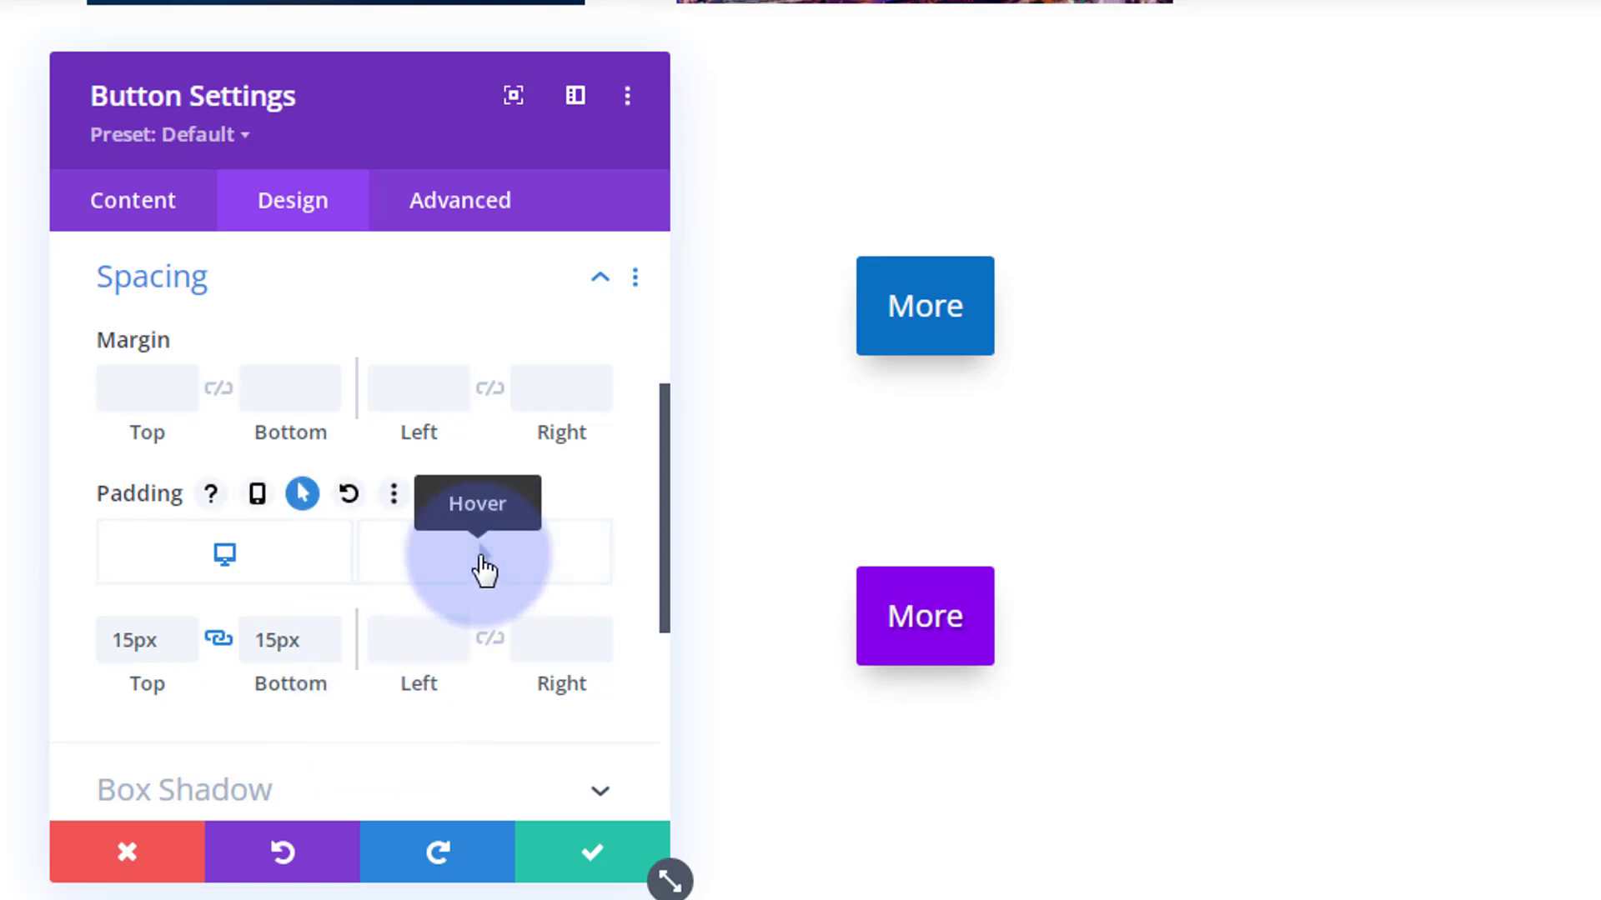
- Link the button's left and right hover padding, trying 30px and raising both to 50px
{"action": "left_click", "coordinate": [484, 569]}
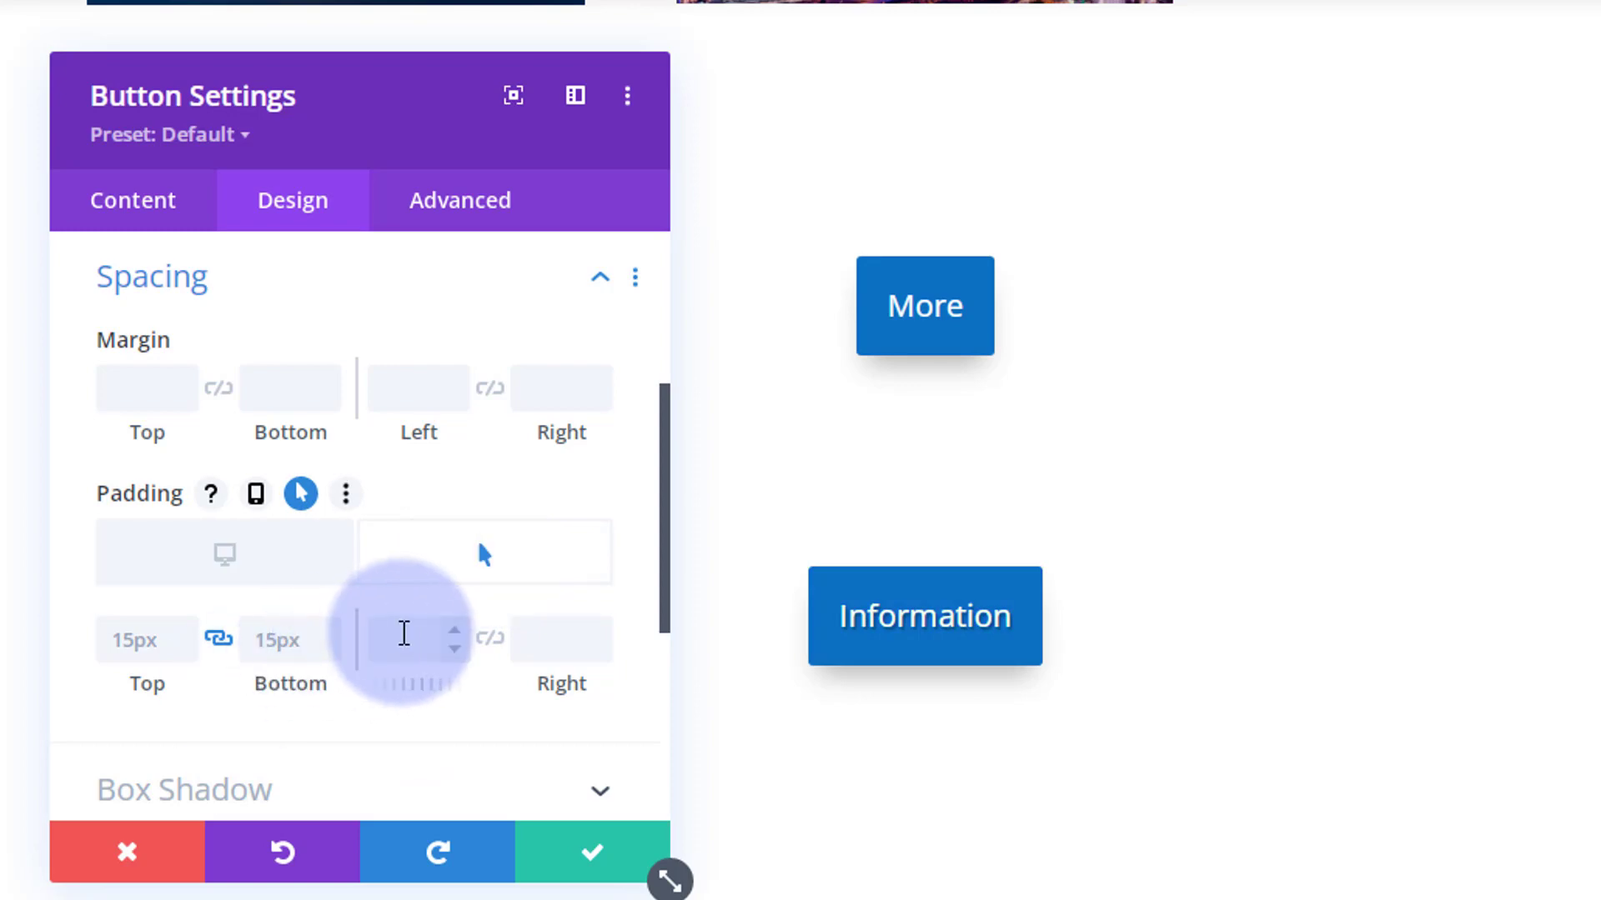
{"action": "left_click", "coordinate": [404, 634]}
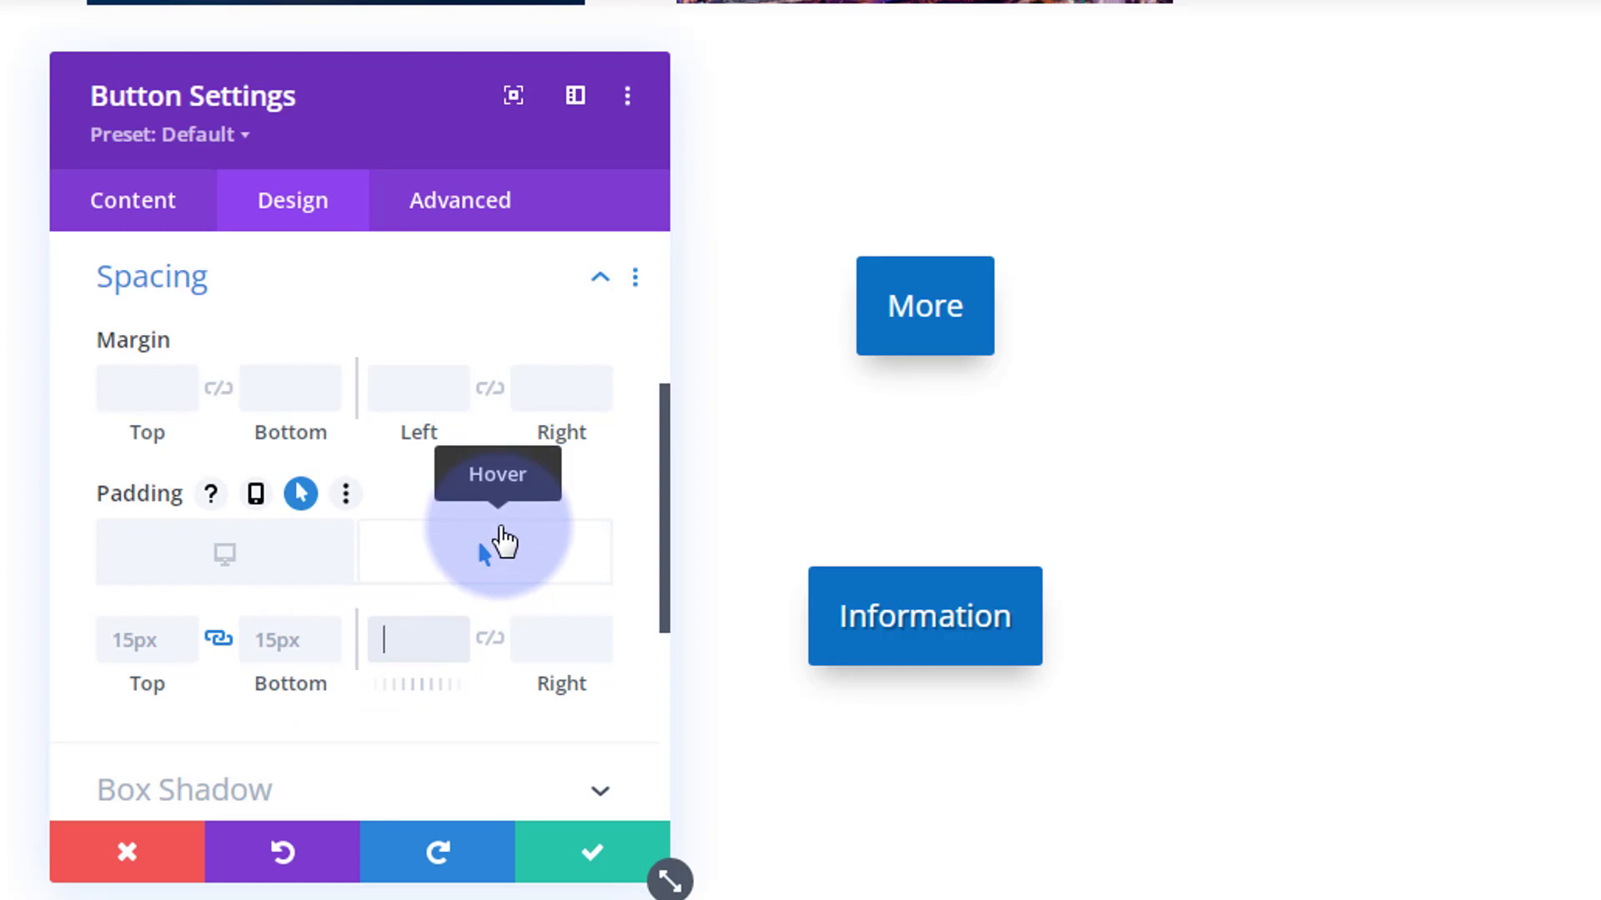
{"action": "type", "text": "30"}
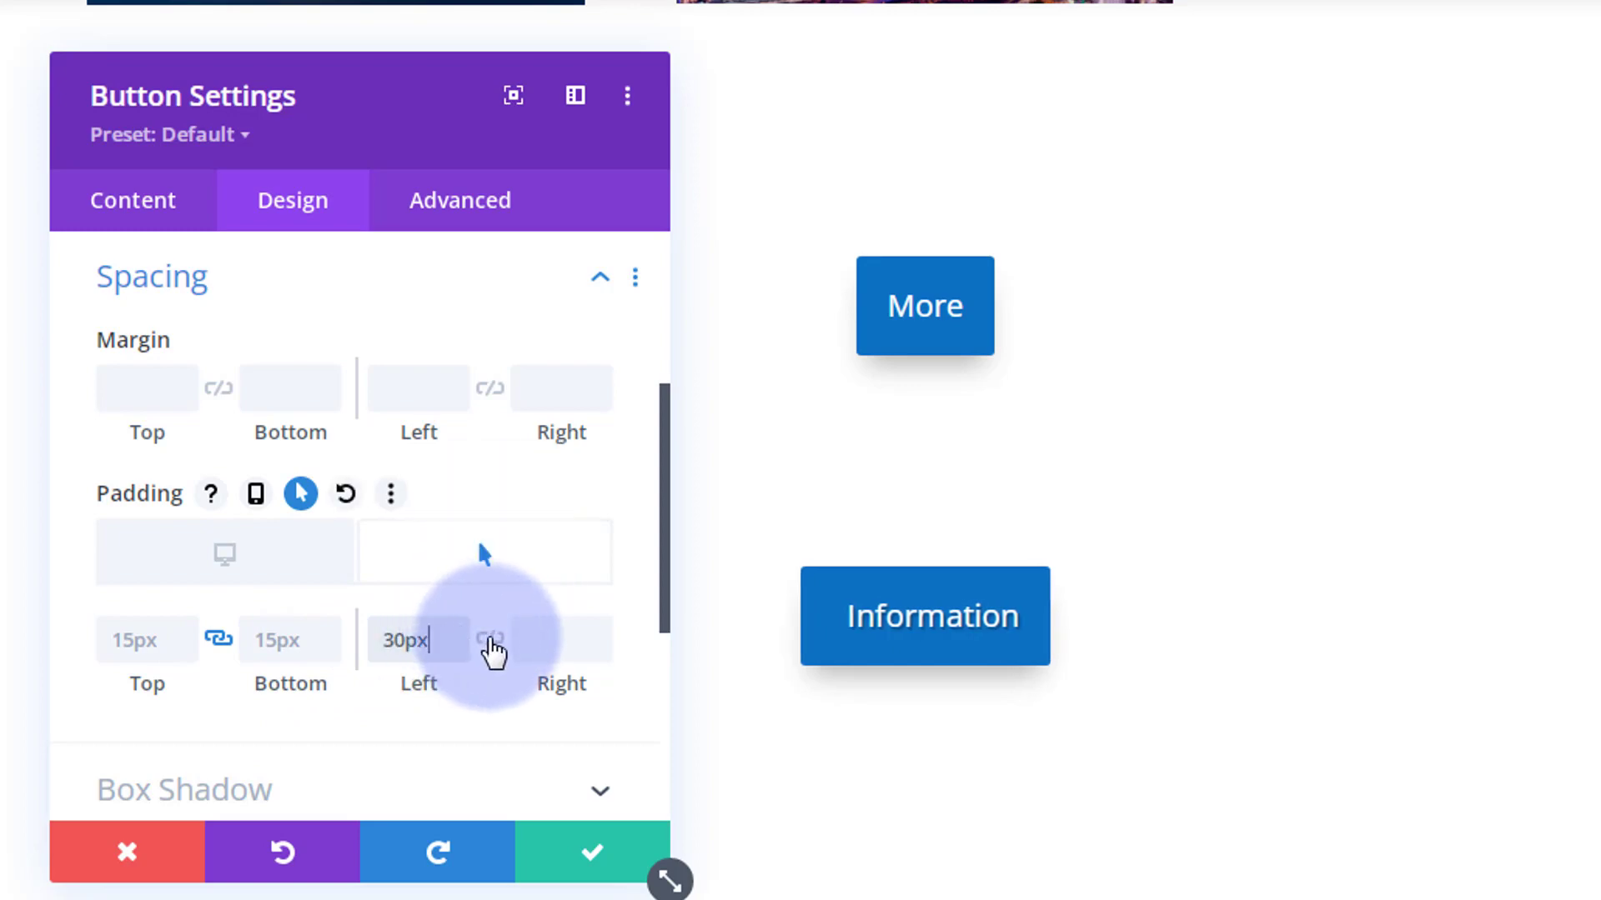
{"action": "left_click", "coordinate": [490, 638]}
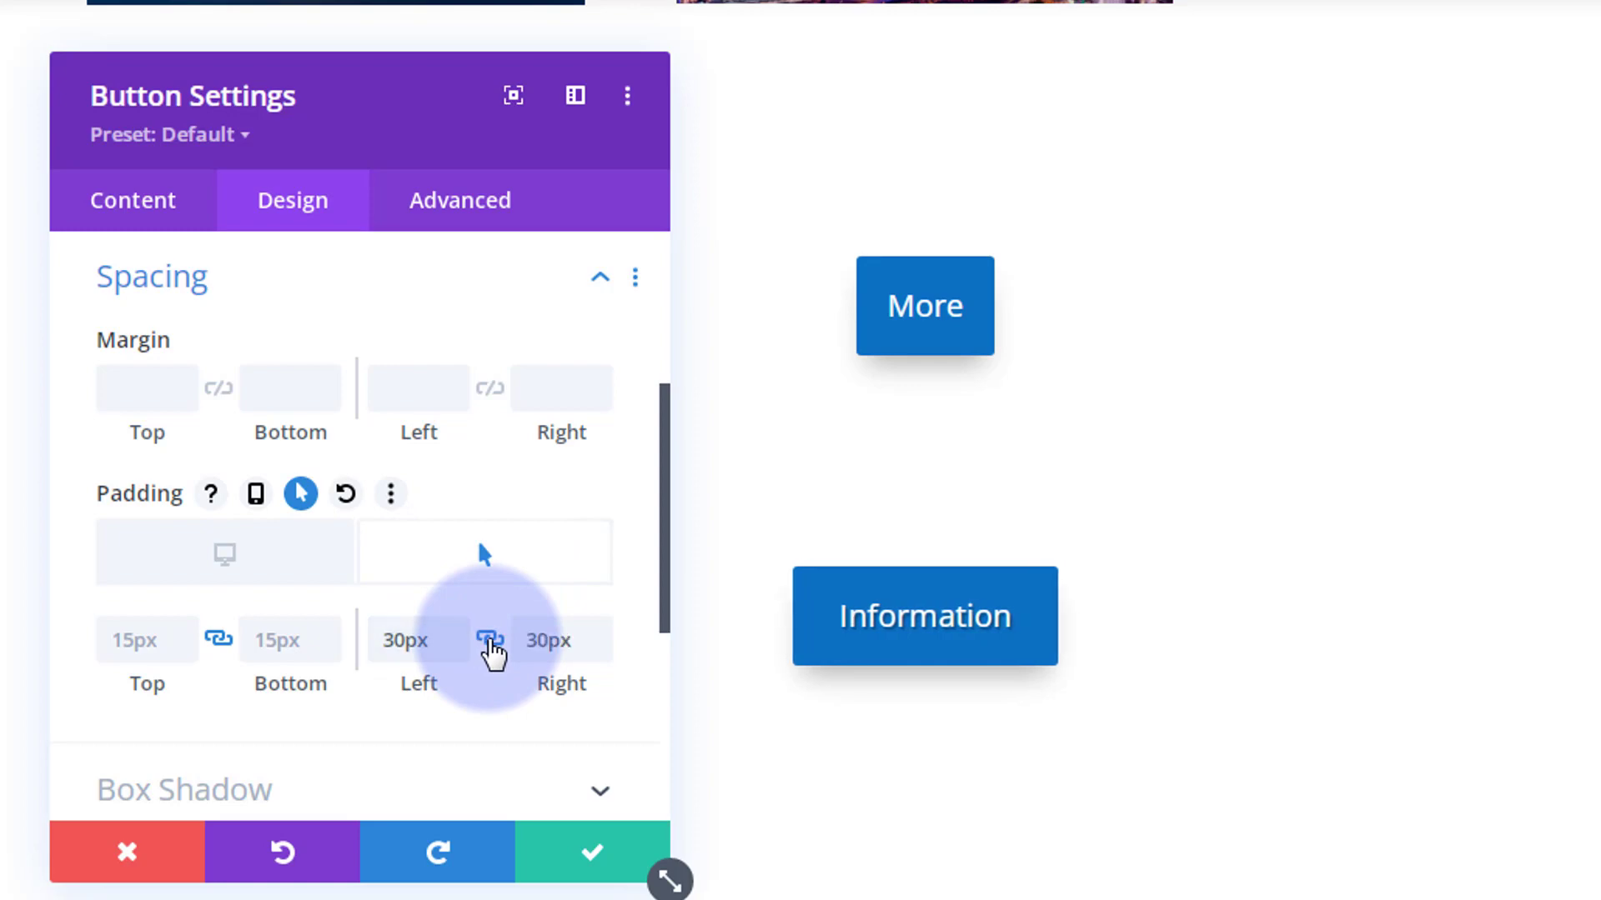
{"action": "left_click_drag", "start_coordinate": [385, 642], "coordinate": [395, 642]}
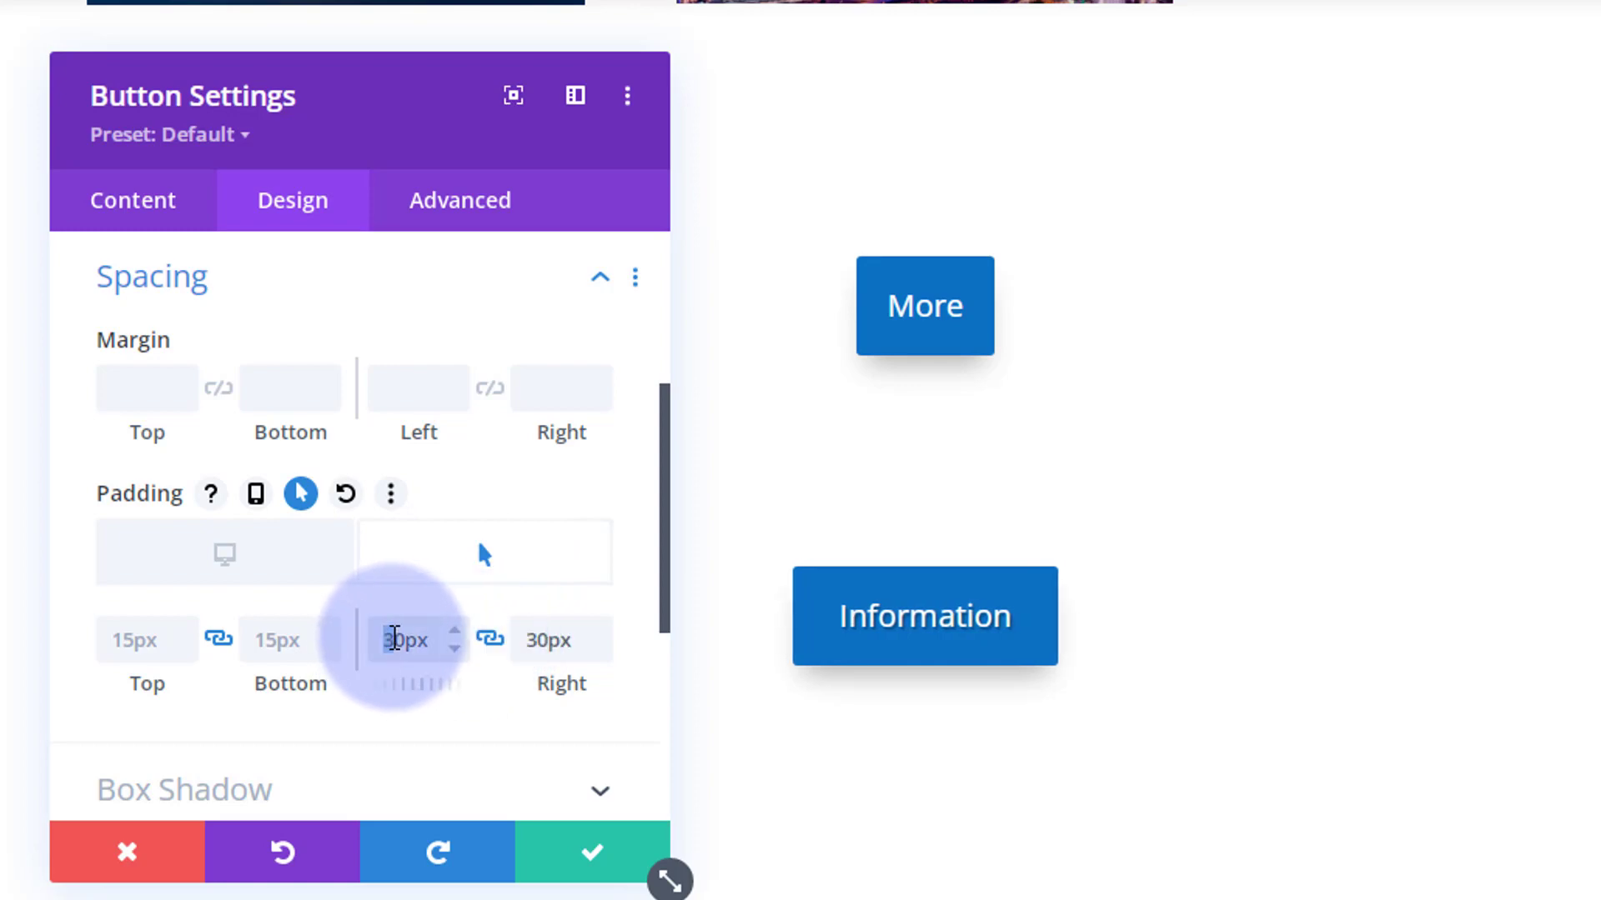
{"action": "type", "text": "5"}
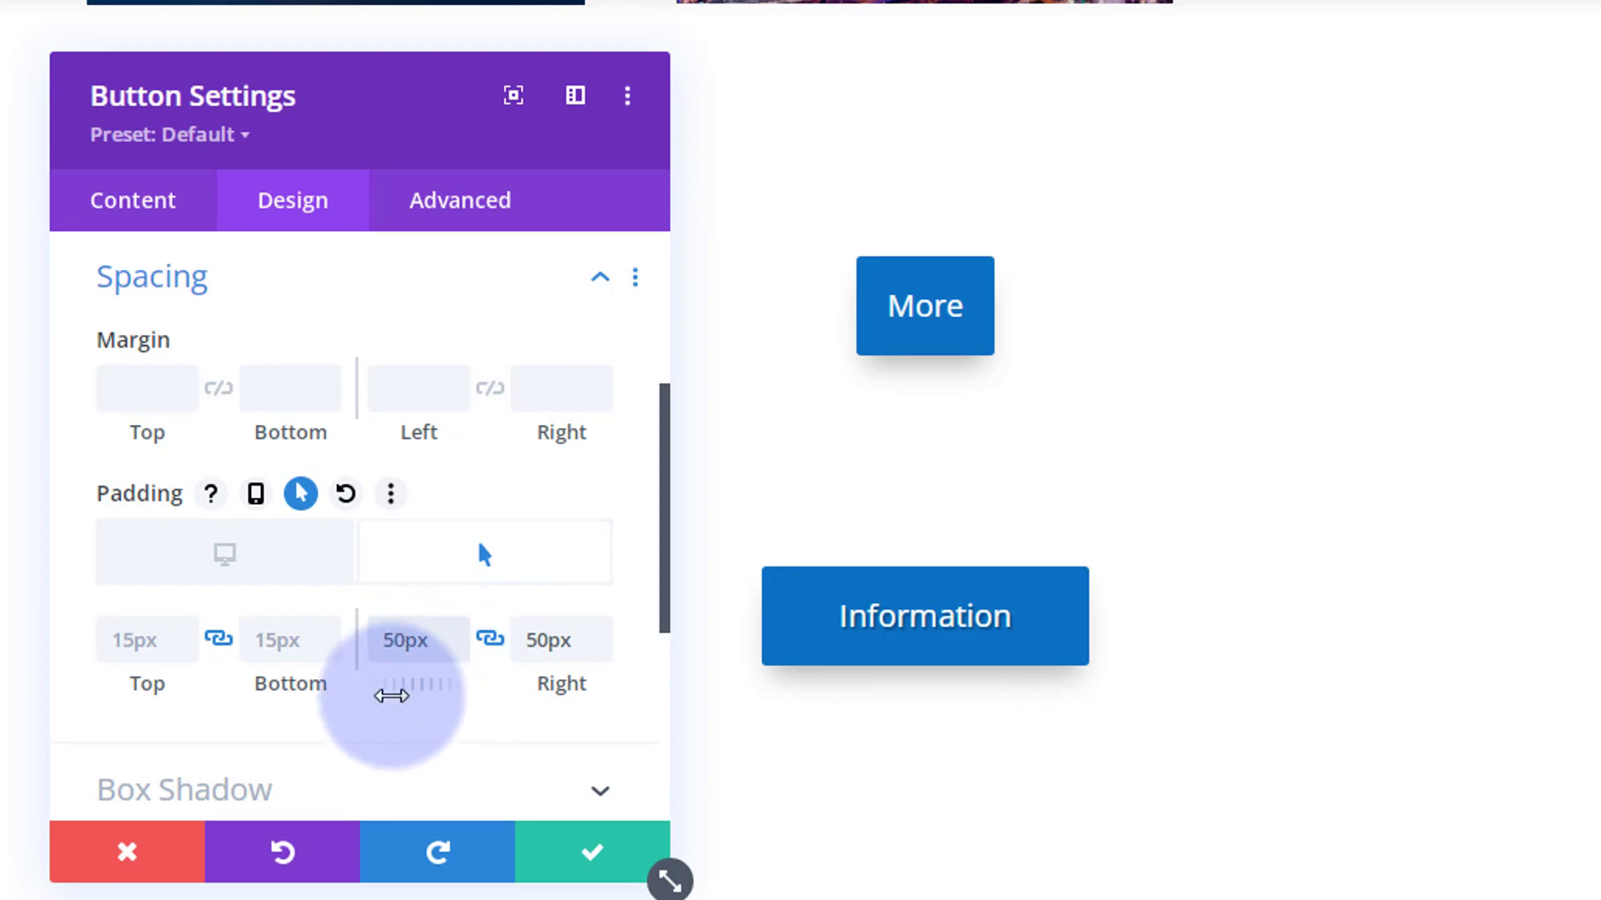
- Return the padding to its desktop state and set the purple button's transition duration to 500ms
{"action": "left_click", "coordinate": [260, 558]}
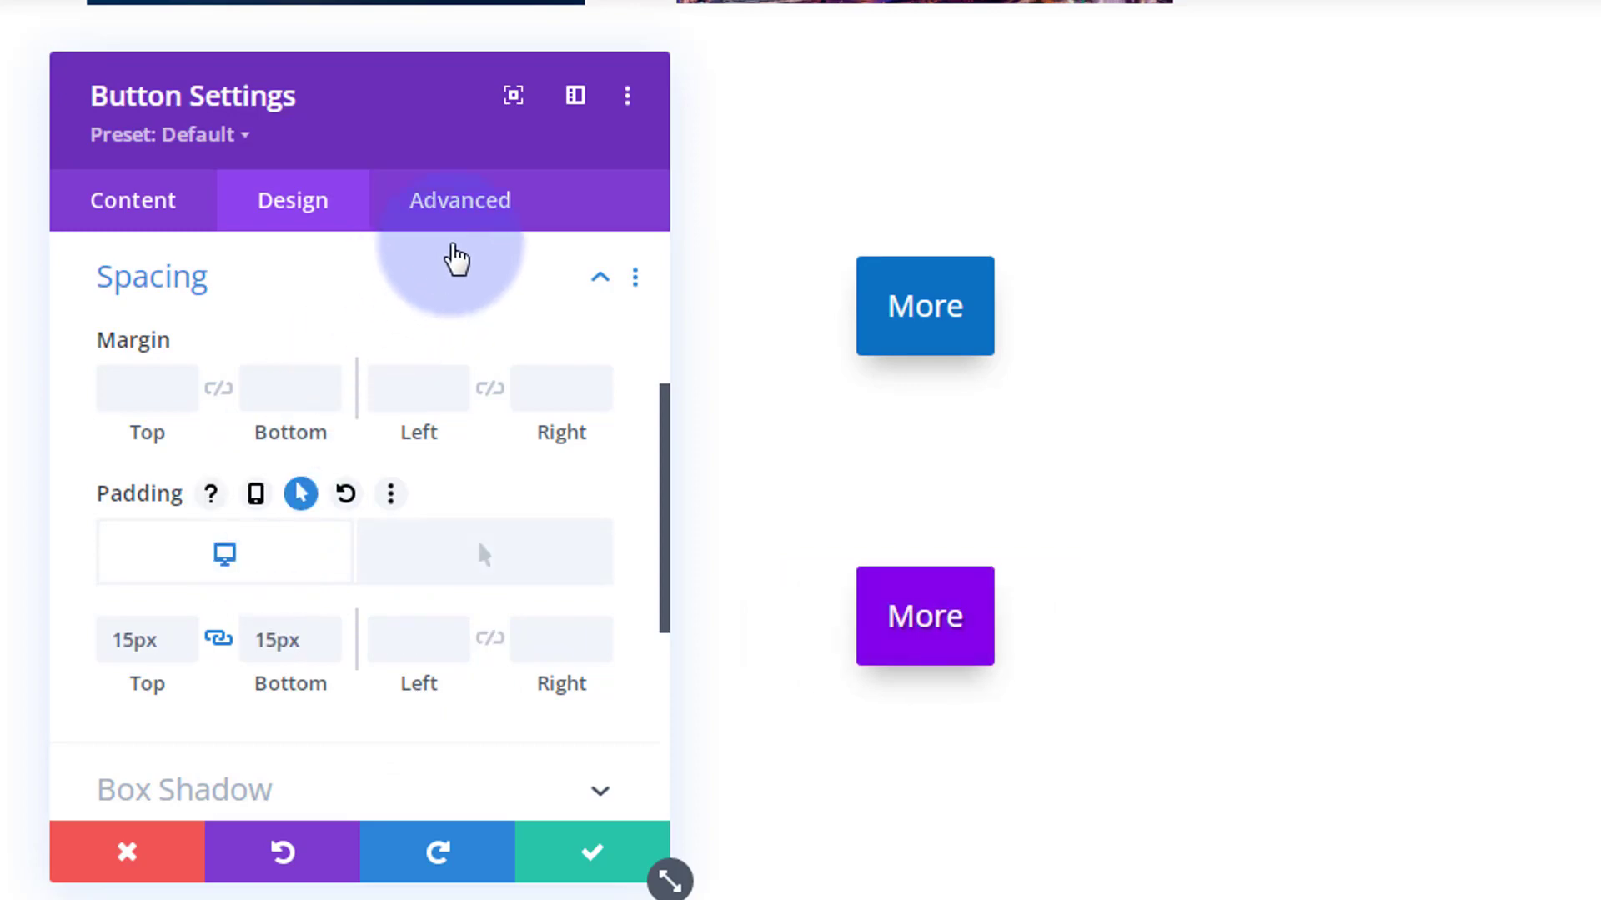
{"action": "left_click", "coordinate": [486, 215]}
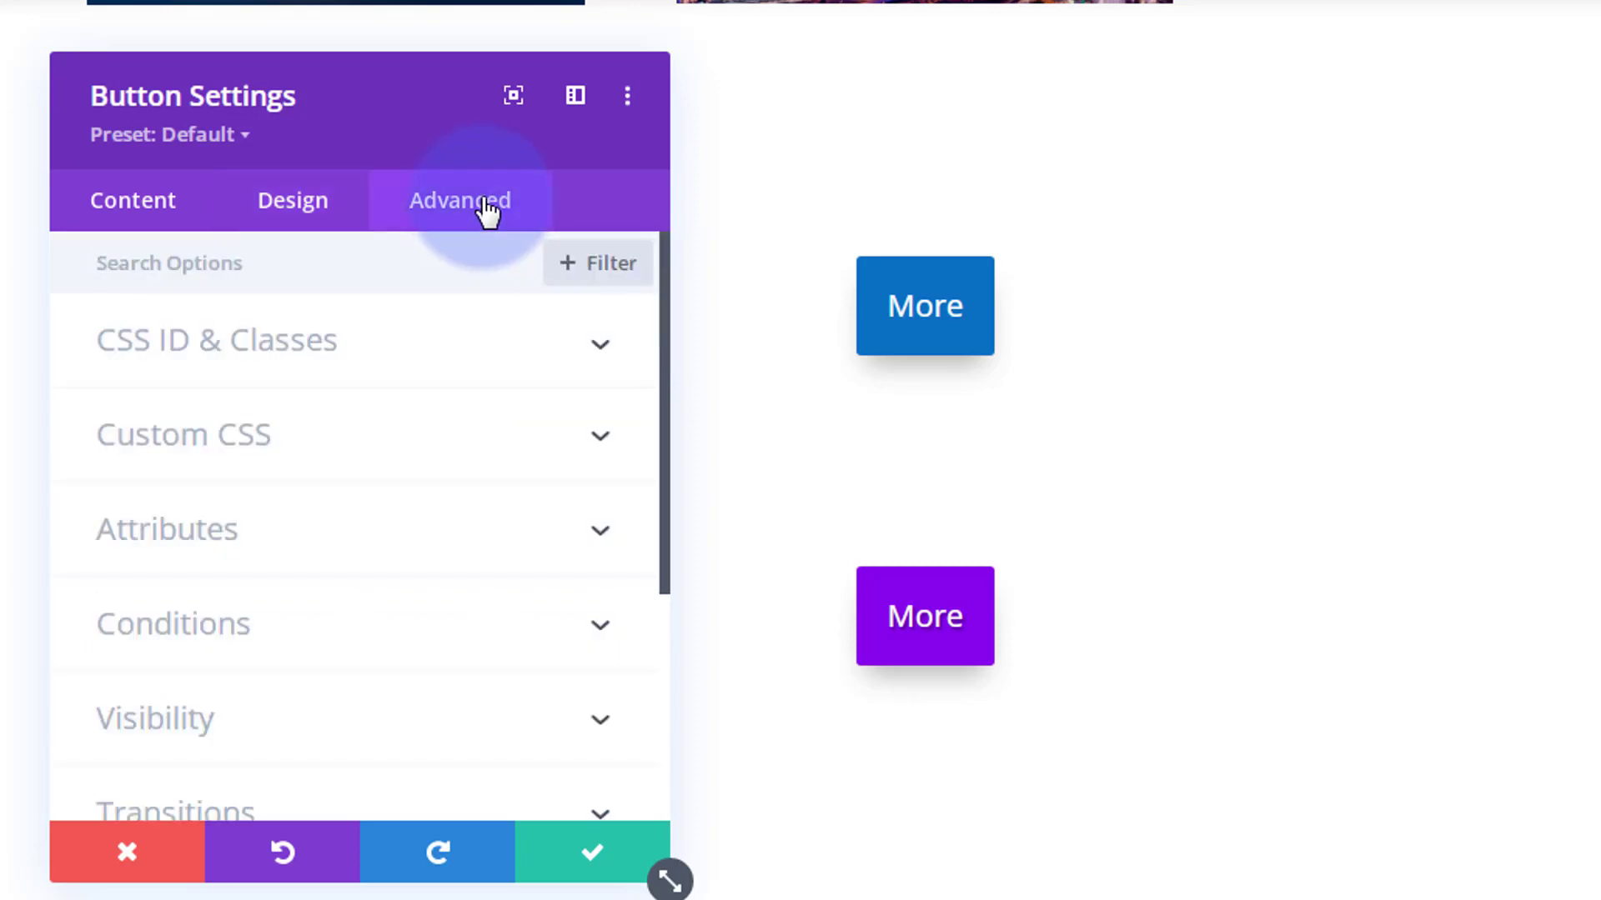
{"action": "scroll", "coordinate": [367, 625], "scroll_direction": "down", "scroll_amount": 4}
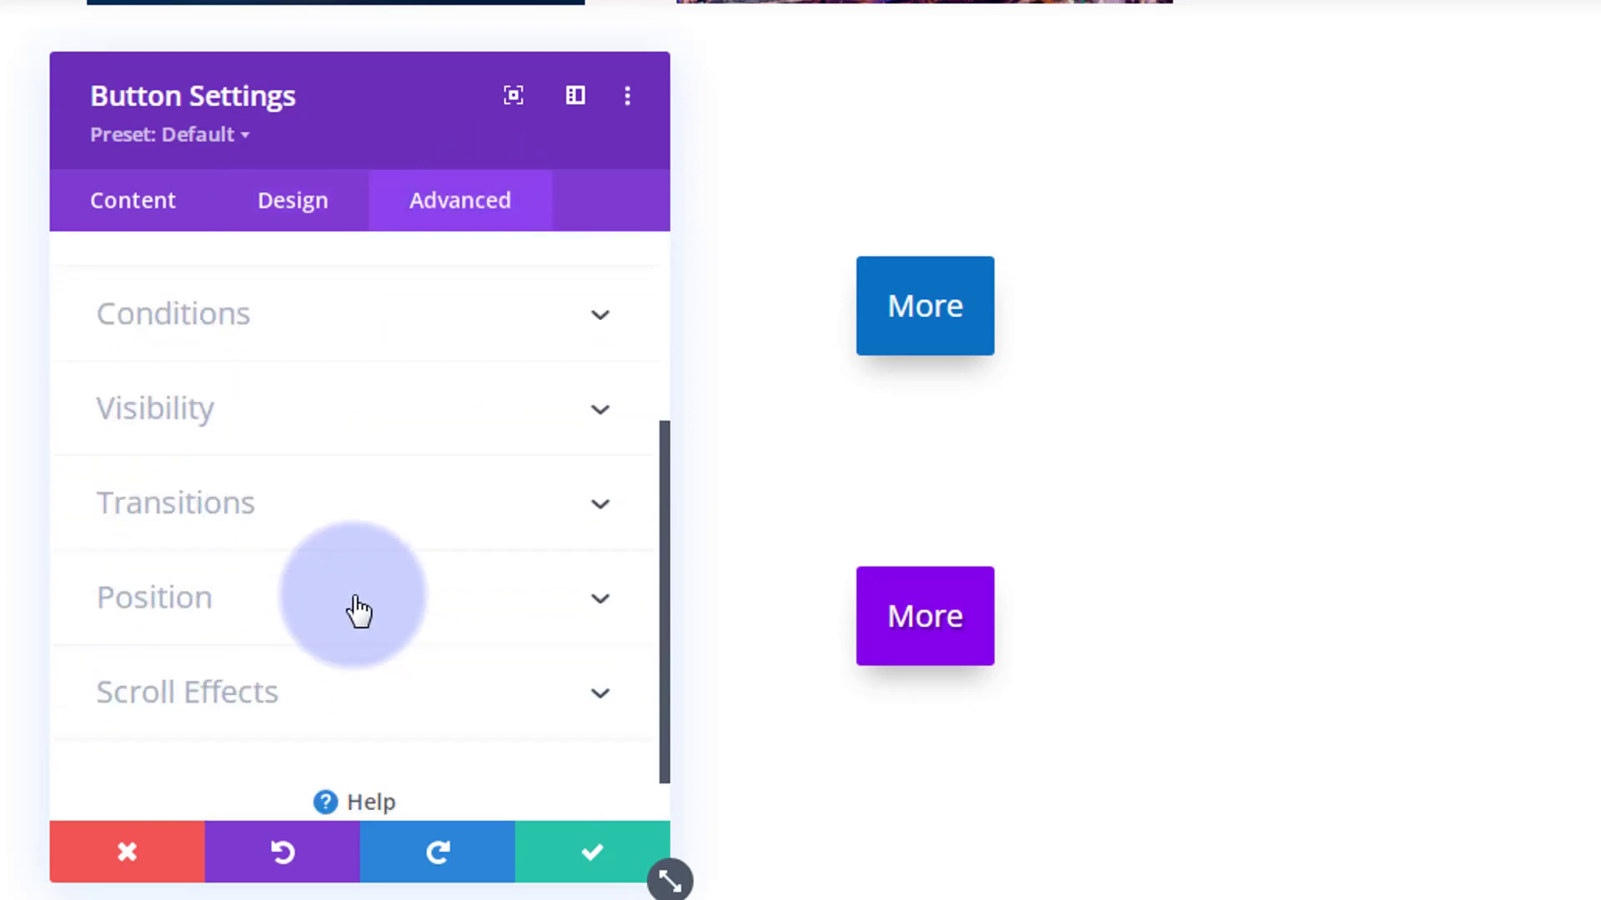
{"action": "left_click", "coordinate": [359, 527]}
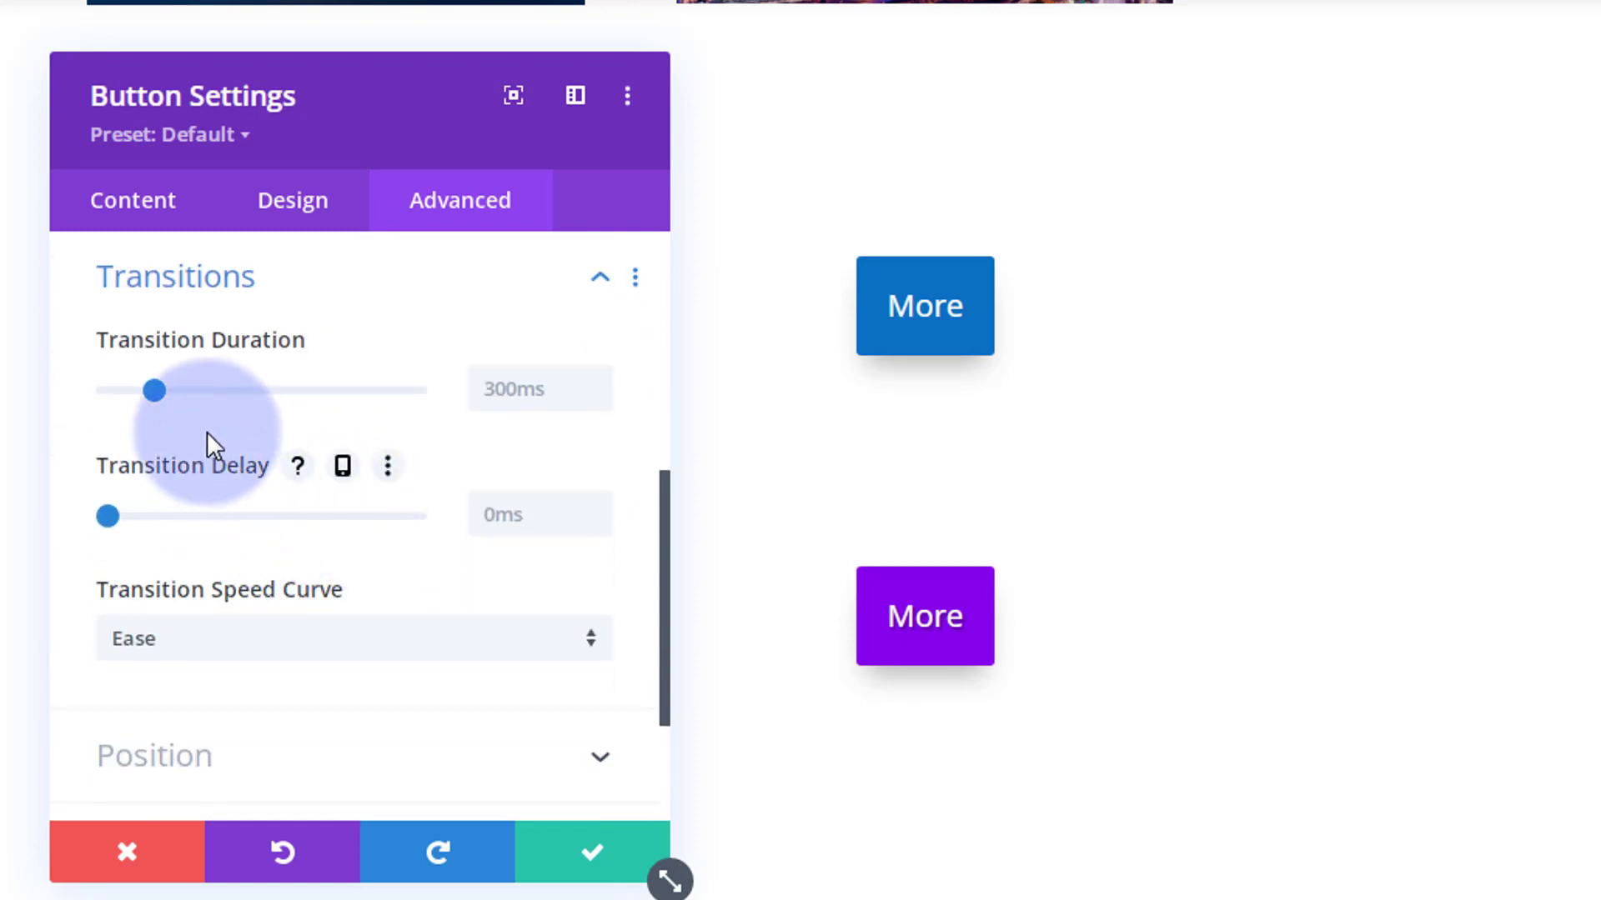
{"action": "left_click", "coordinate": [489, 388]}
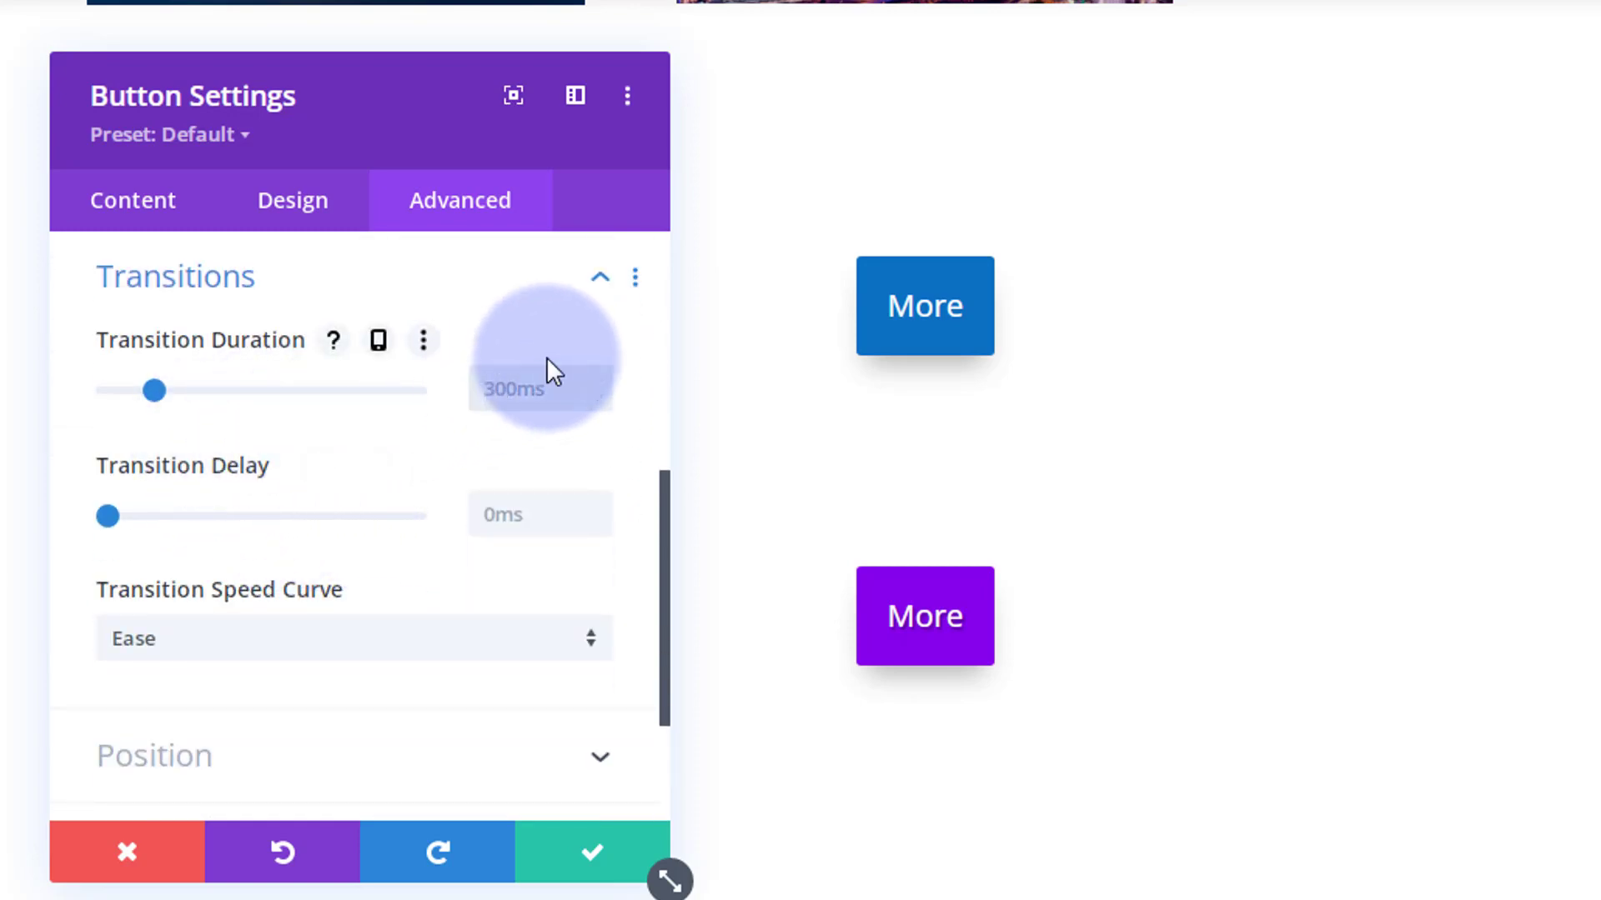
{"action": "type", "text": "500ms"}
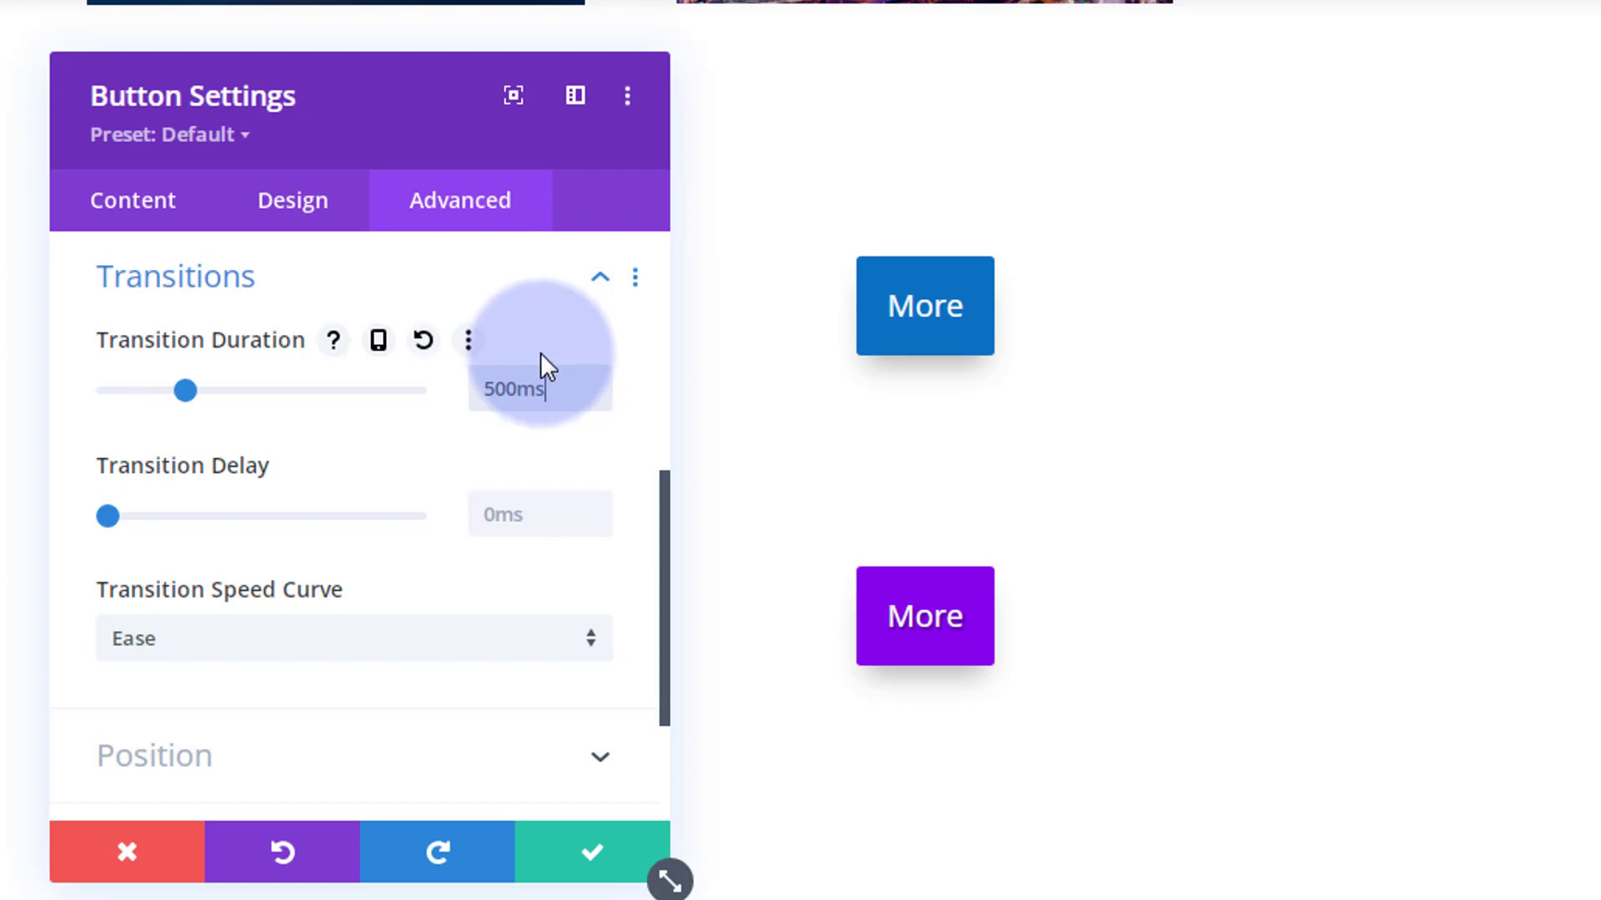
- Set the purple button's transition speed curve to Ease-In-Out and save the button's settings
{"action": "left_click", "coordinate": [285, 638]}
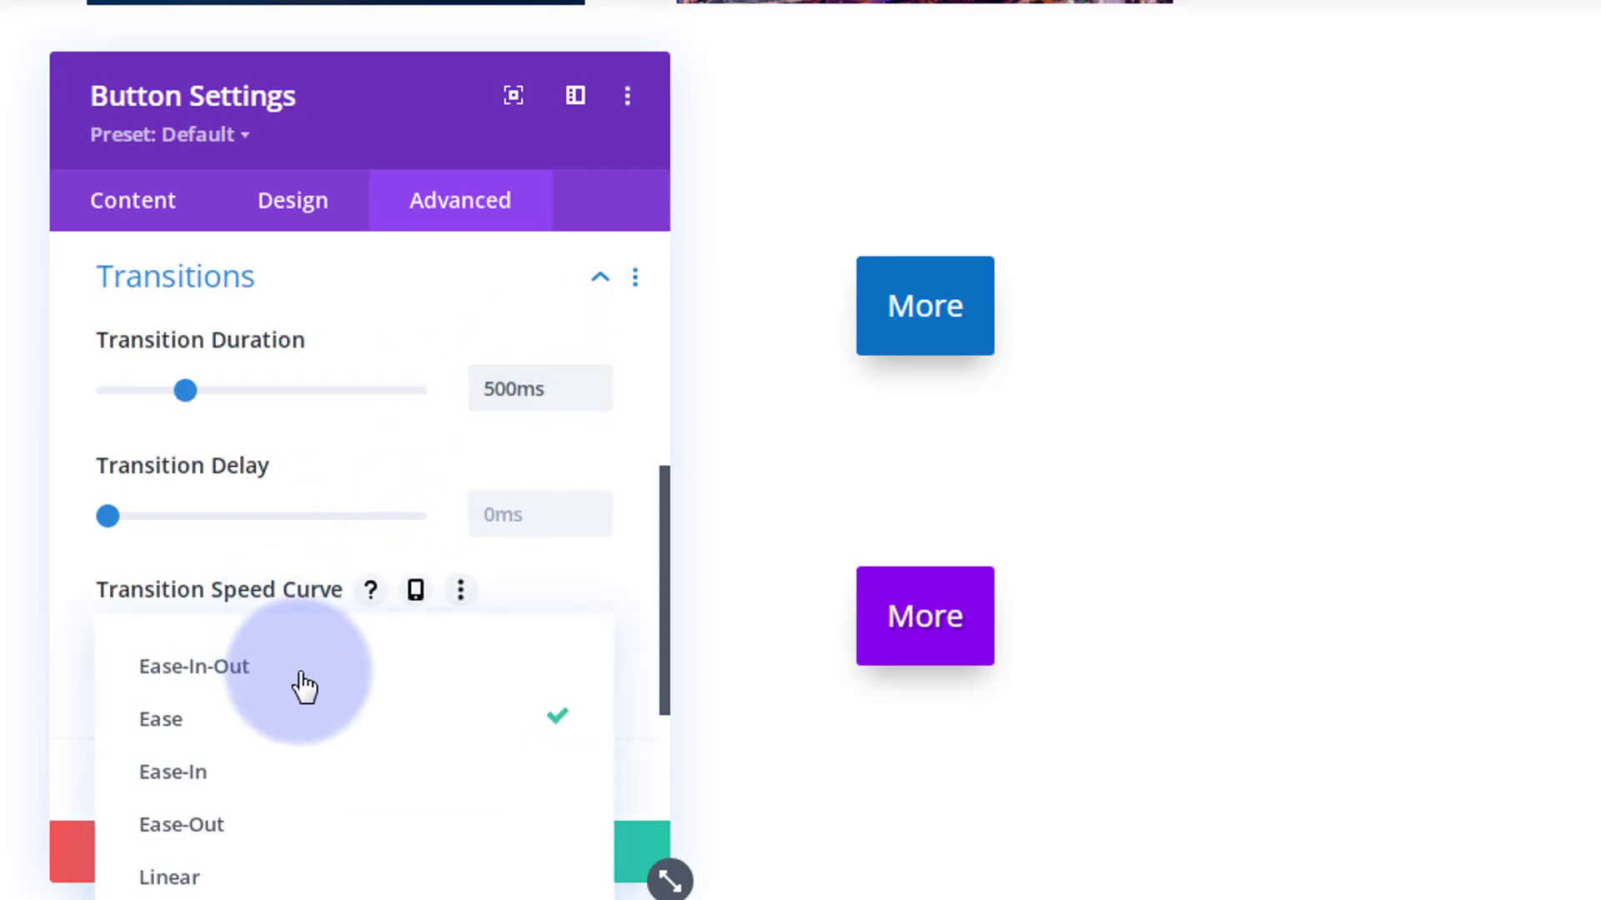
{"action": "left_click", "coordinate": [255, 685]}
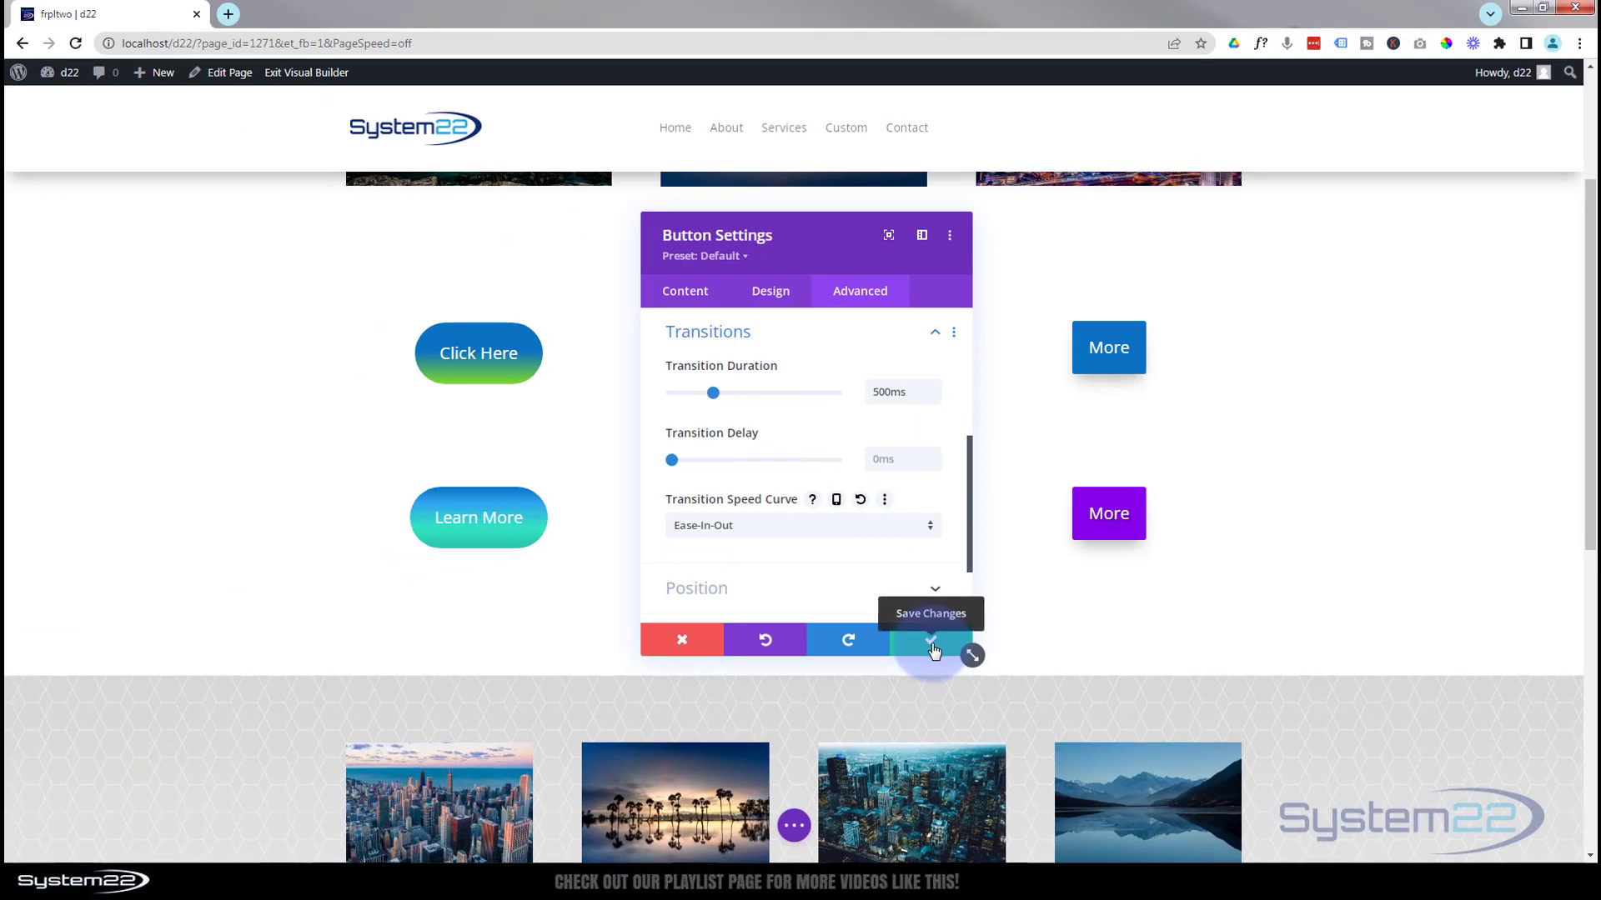
{"action": "left_click", "coordinate": [931, 646]}
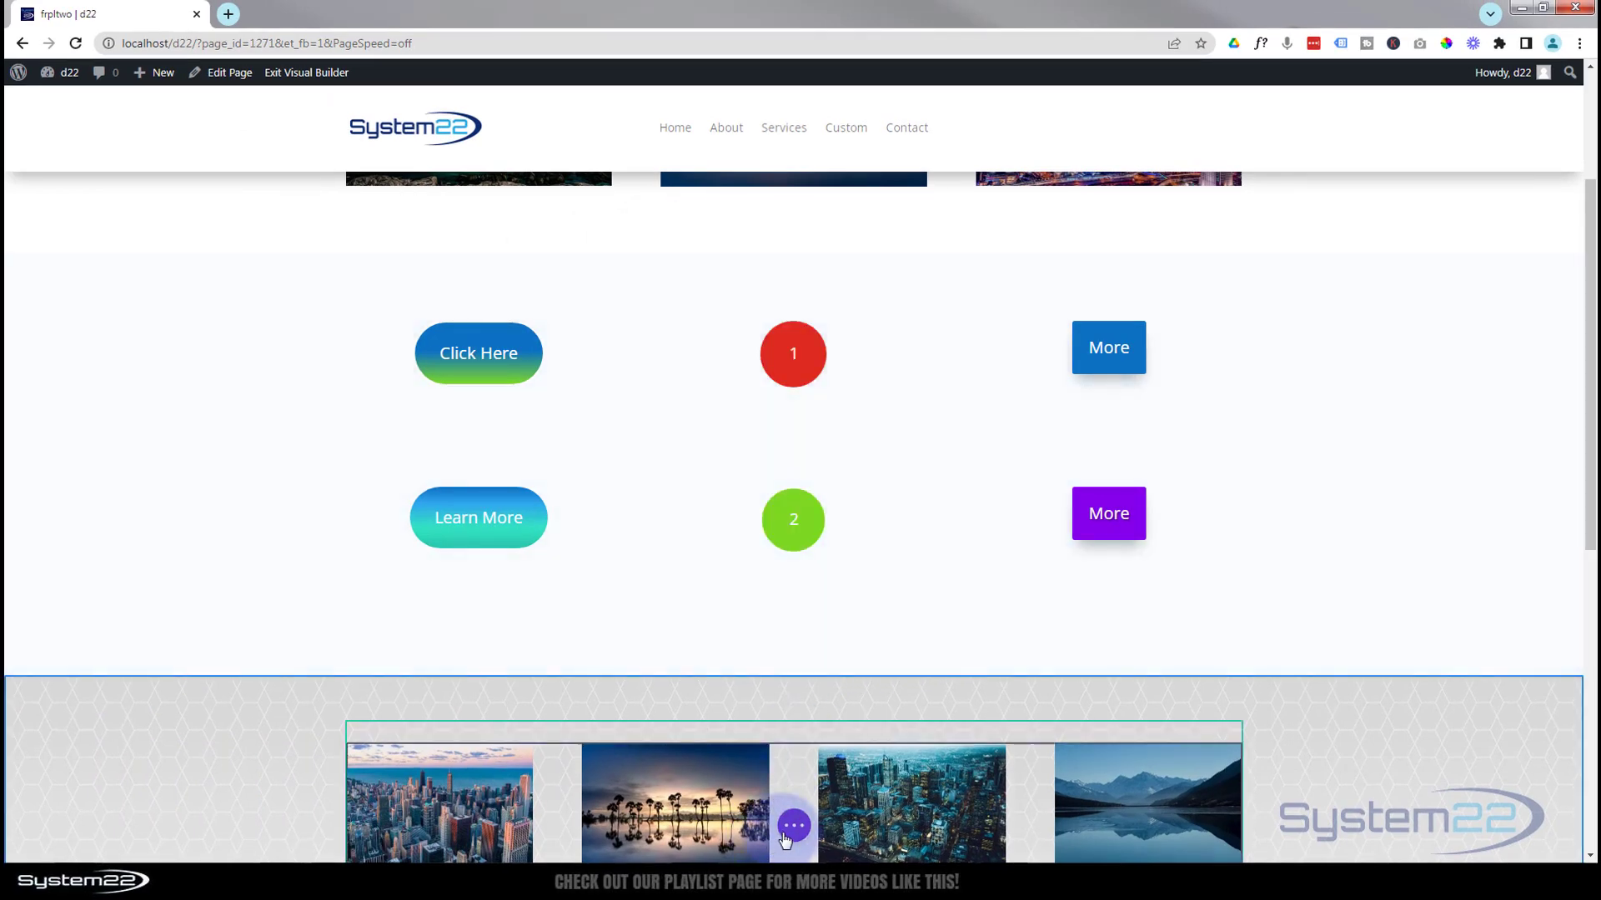
- Save the page as a draft and exit the Visual Builder to view the buttons on the live page
{"action": "left_click", "coordinate": [793, 828]}
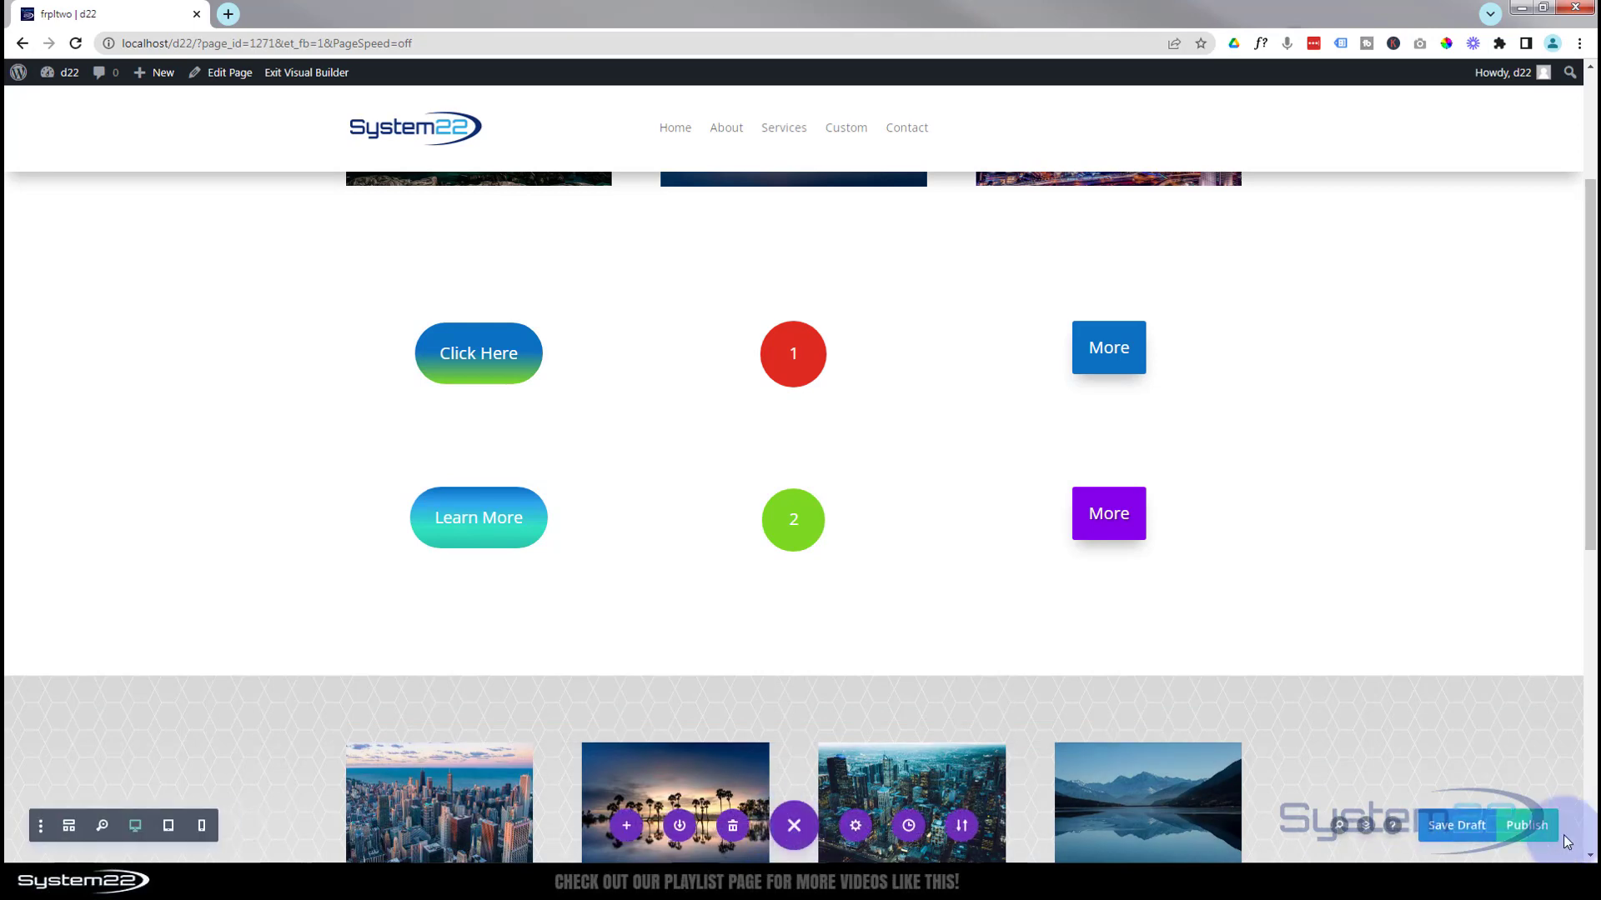
{"action": "left_click", "coordinate": [1470, 827]}
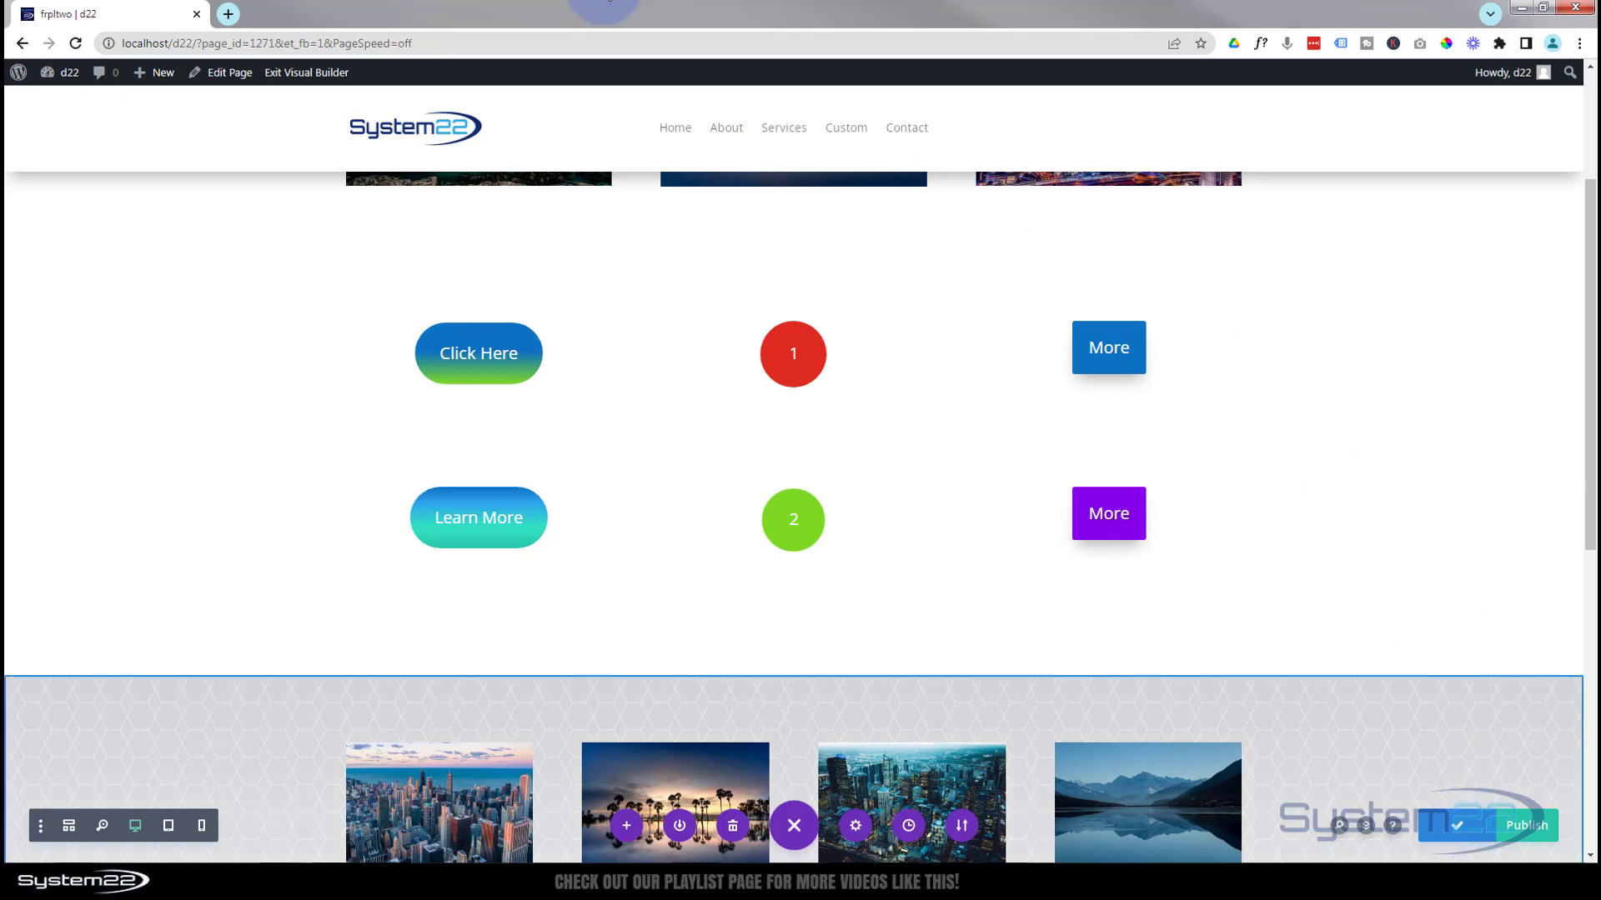
{"action": "left_click", "coordinate": [284, 73]}
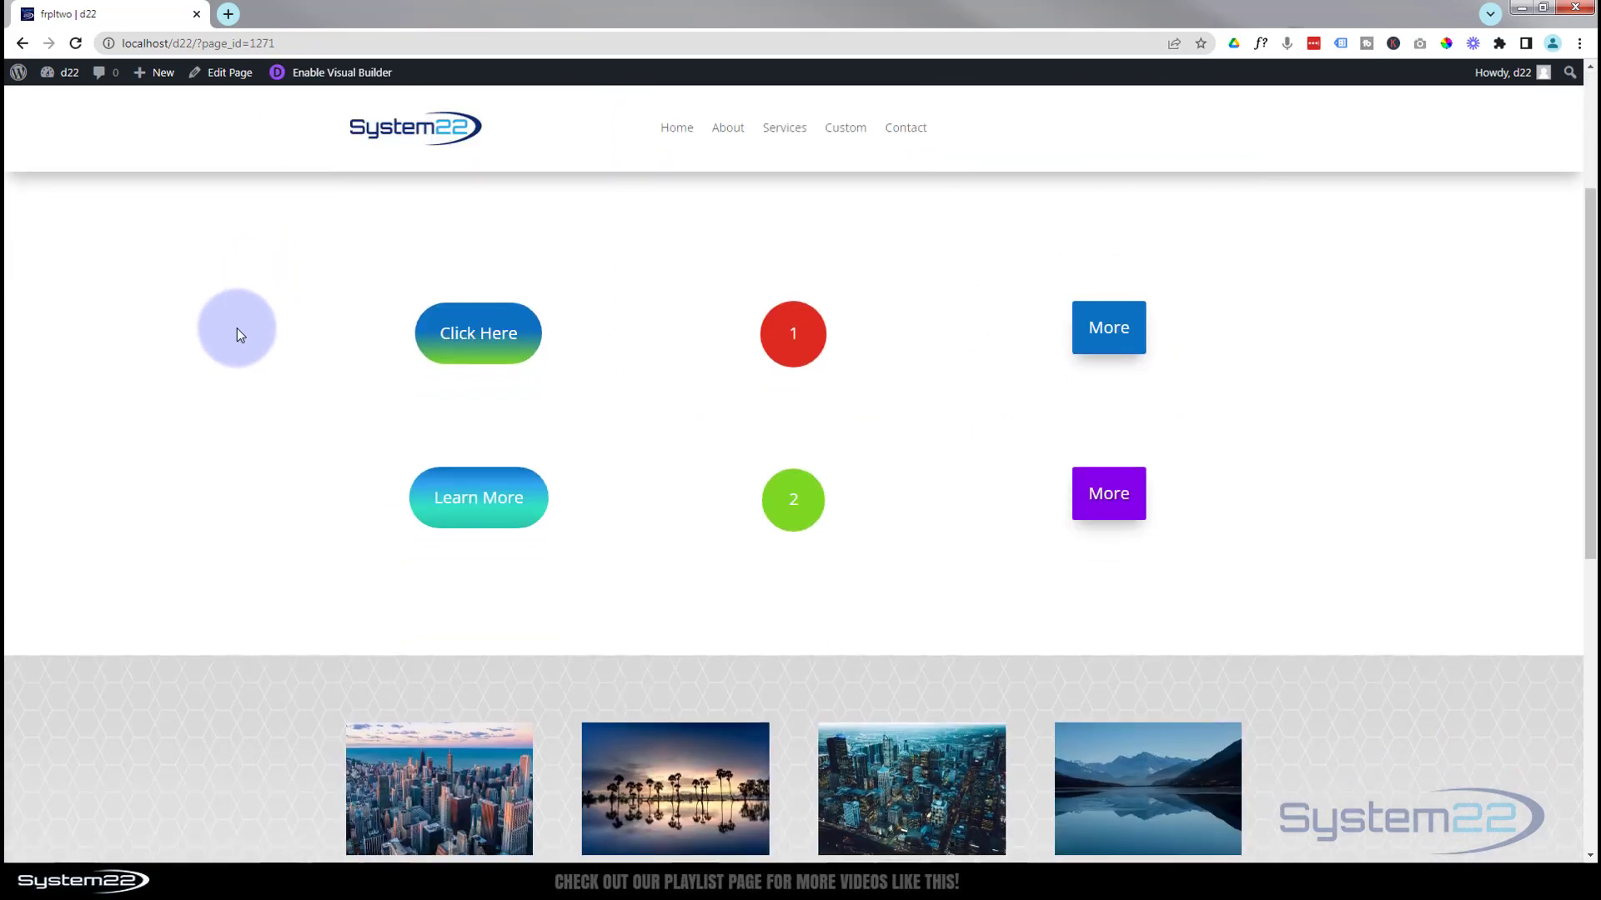
{"action": "scroll", "coordinate": [237, 329], "scroll_direction": "down", "scroll_amount": 2}
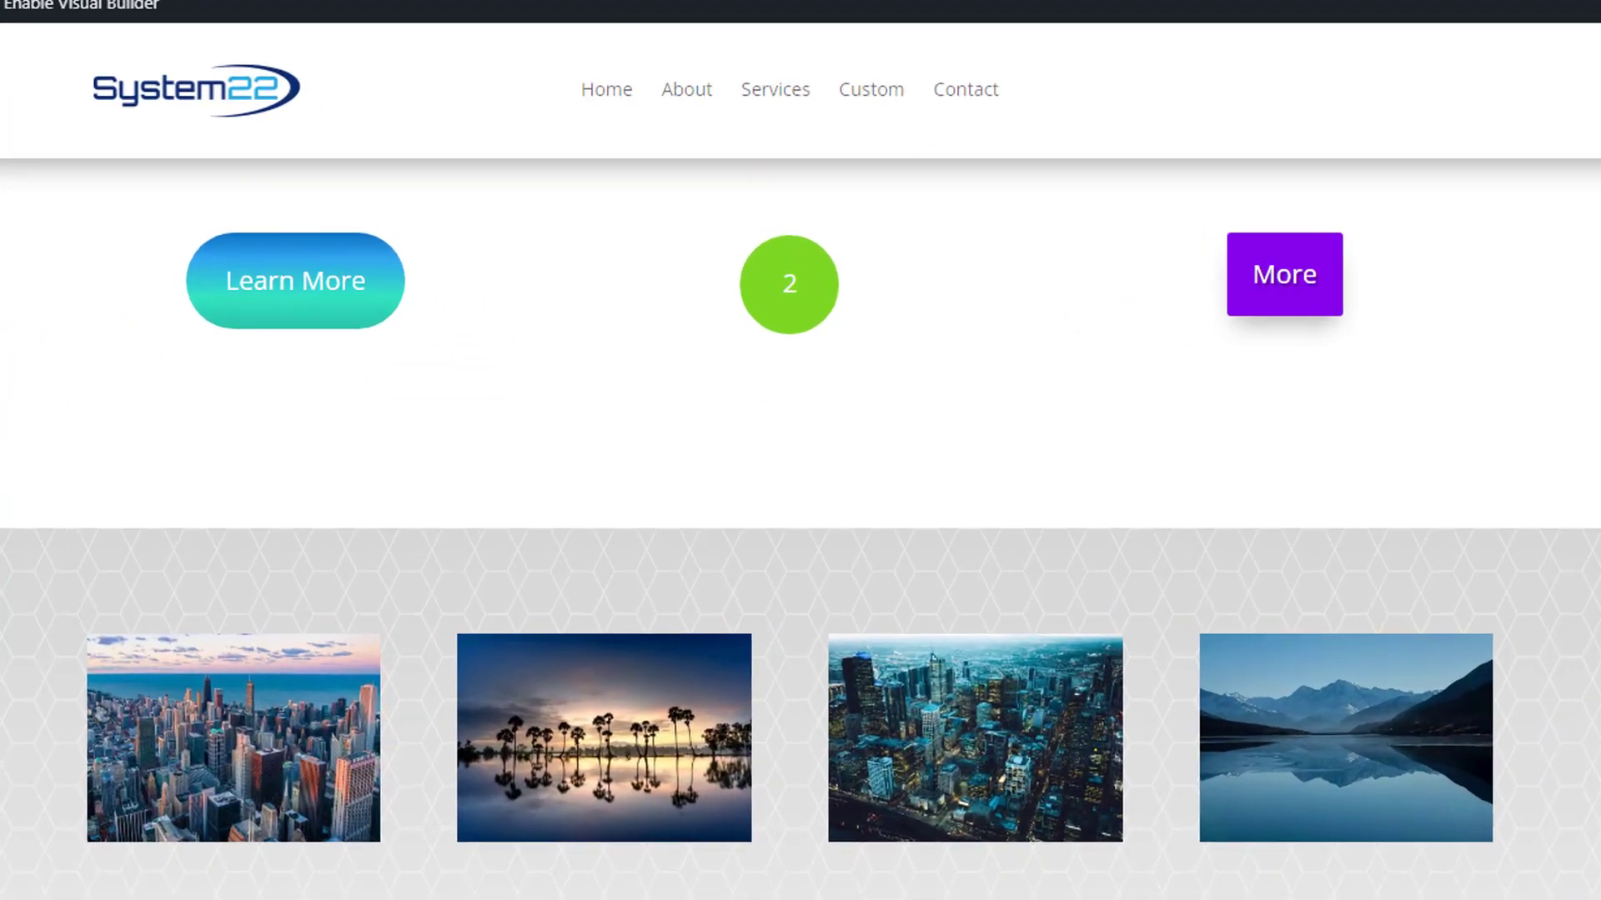